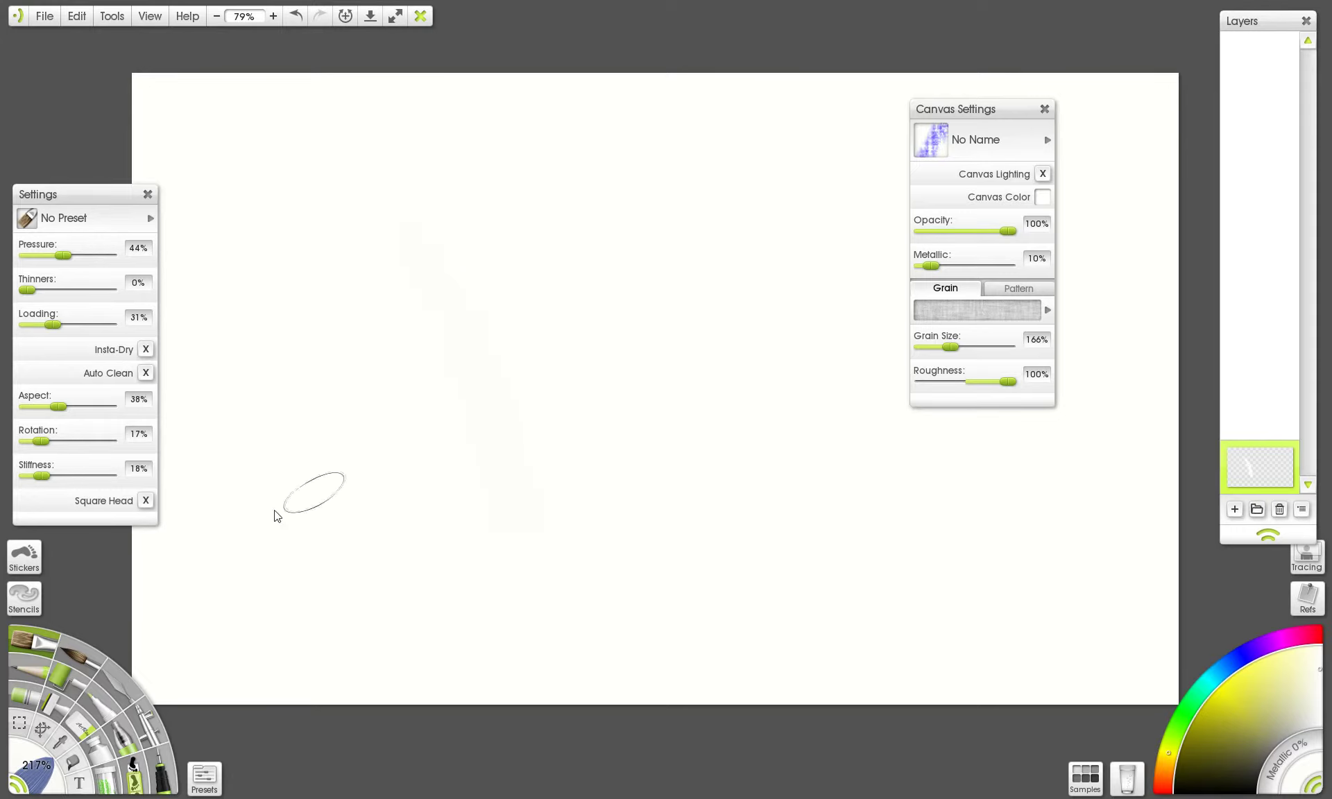
# - Pick a bright yellow paint colour, draw a diagonal test stroke across the canvas and undo it
pyautogui.click(1237, 698)
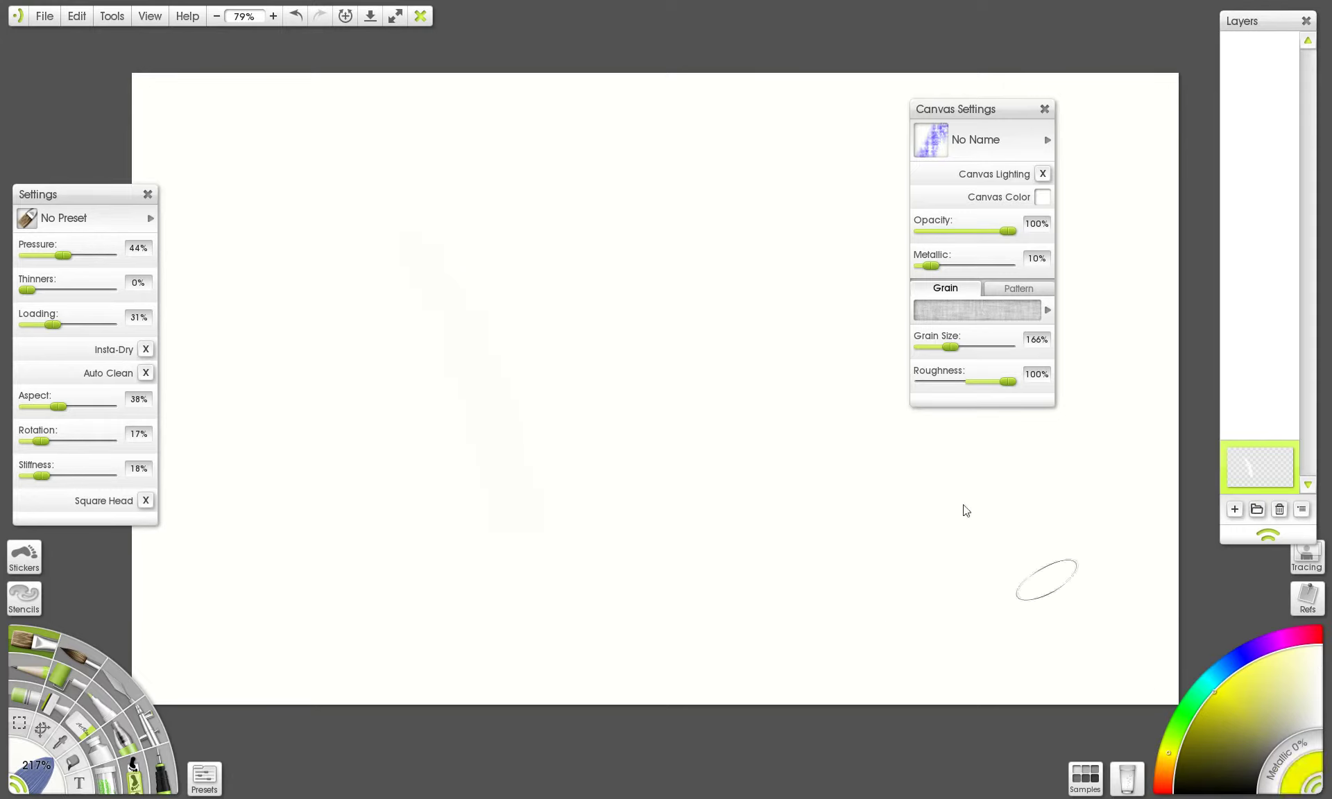
pyautogui.moveTo(485, 229); pyautogui.dragTo(619, 600)
pyautogui.hotkey('ctrl', 'z')
# - Turn on canvas lighting and undo the pale stroke left on the canvas
pyautogui.click(1043, 175)
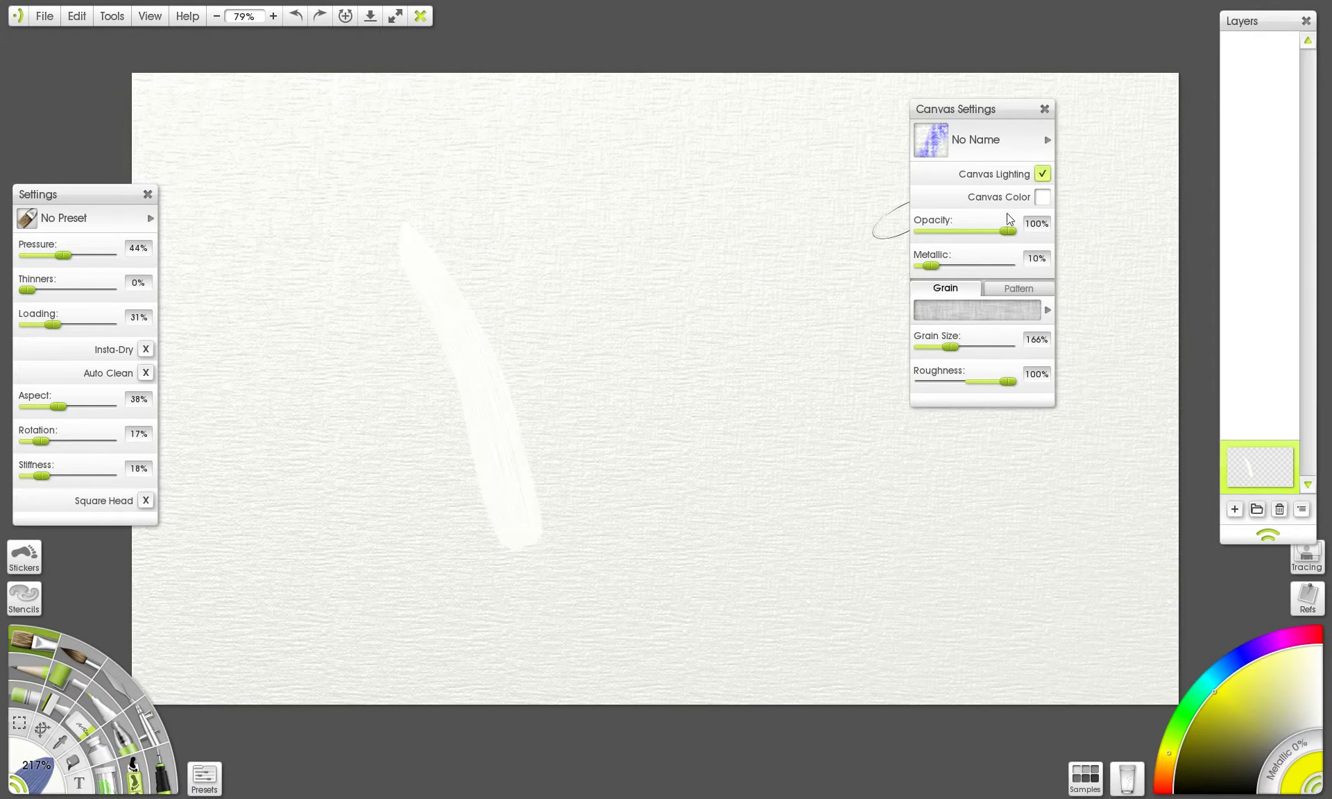
pyautogui.hotkey('ctrl', 'z')
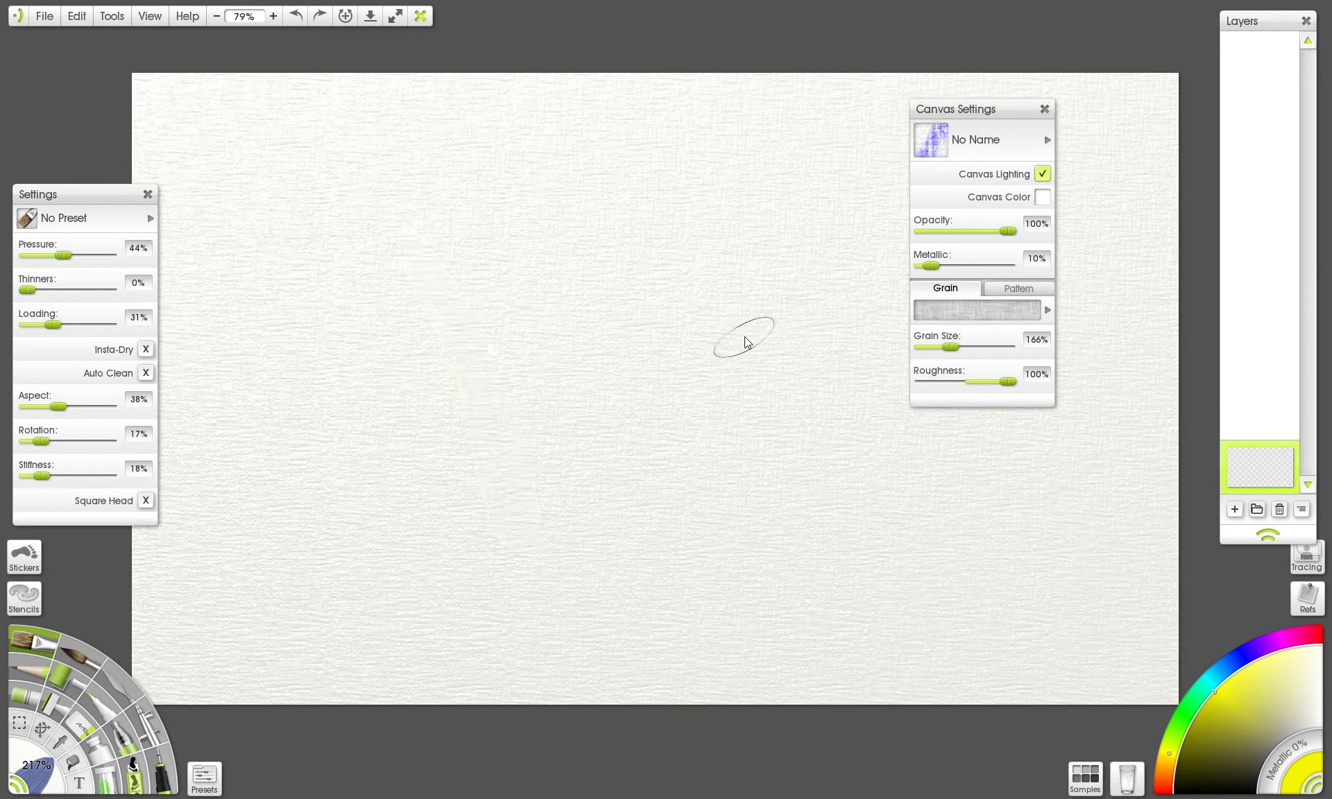
# - Set the canvas colour to a pale yellow with red 247, green 247 and blue 205
pyautogui.click(1042, 198)
pyautogui.click(1019, 182)
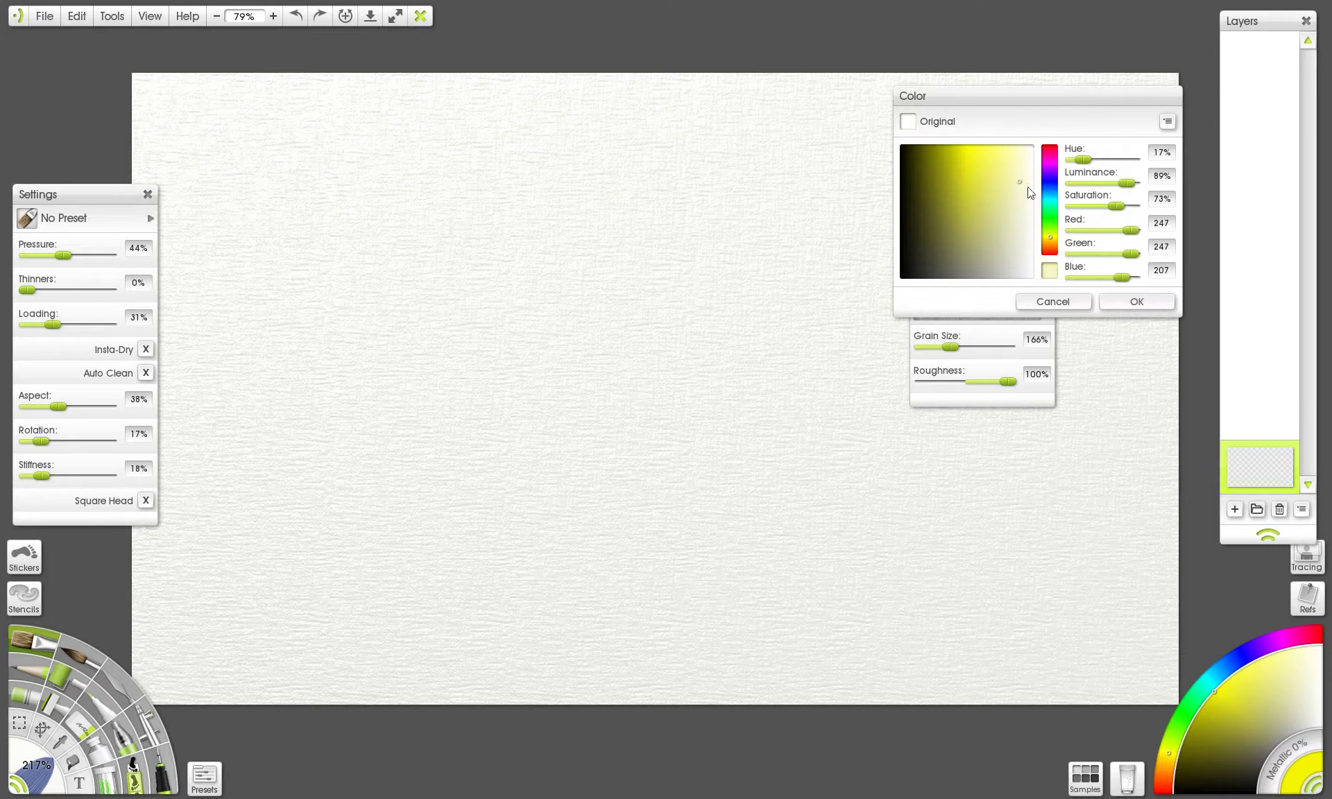
pyautogui.click(1018, 183)
pyautogui.click(1129, 305)
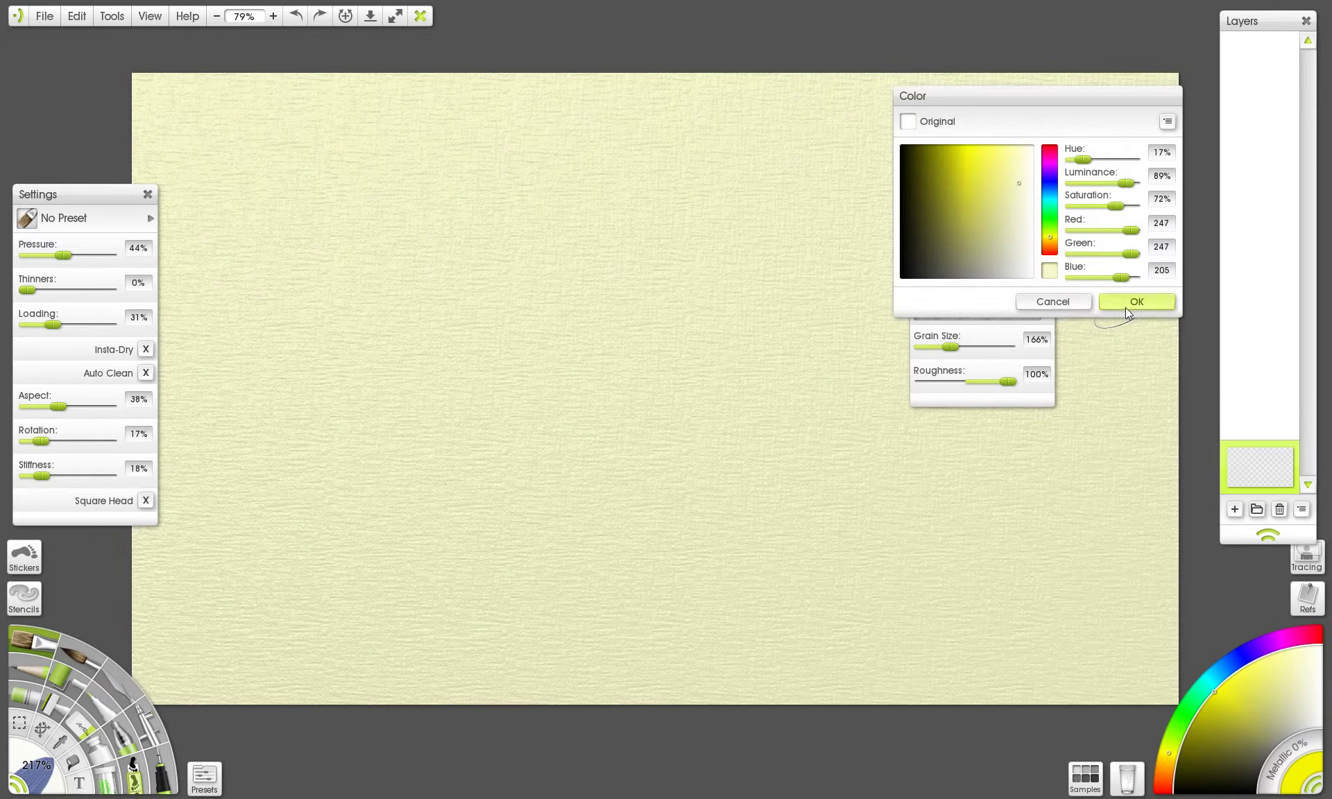
# - Change the canvas colour to plain white
pyautogui.click(1034, 196)
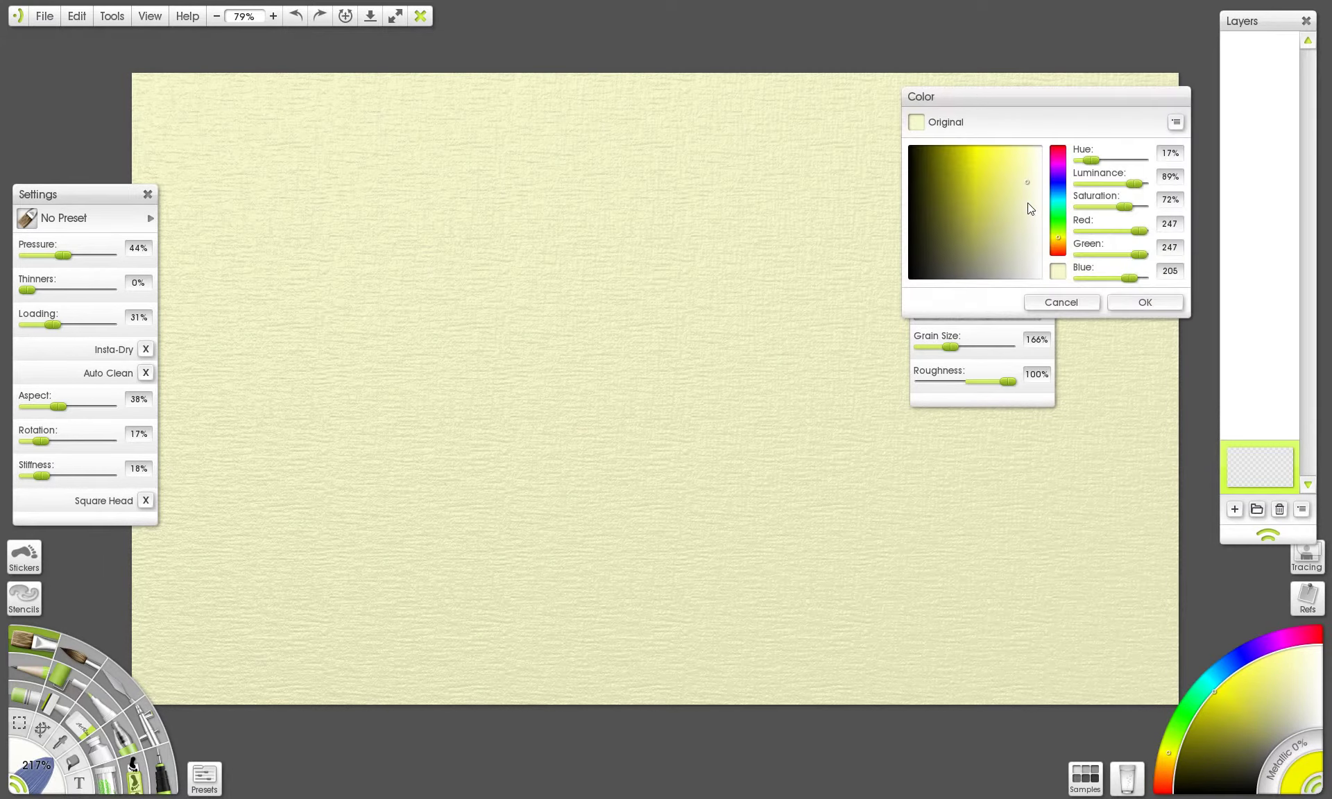
pyautogui.moveTo(1031, 208); pyautogui.dragTo(1072, 227)
pyautogui.click(1134, 301)
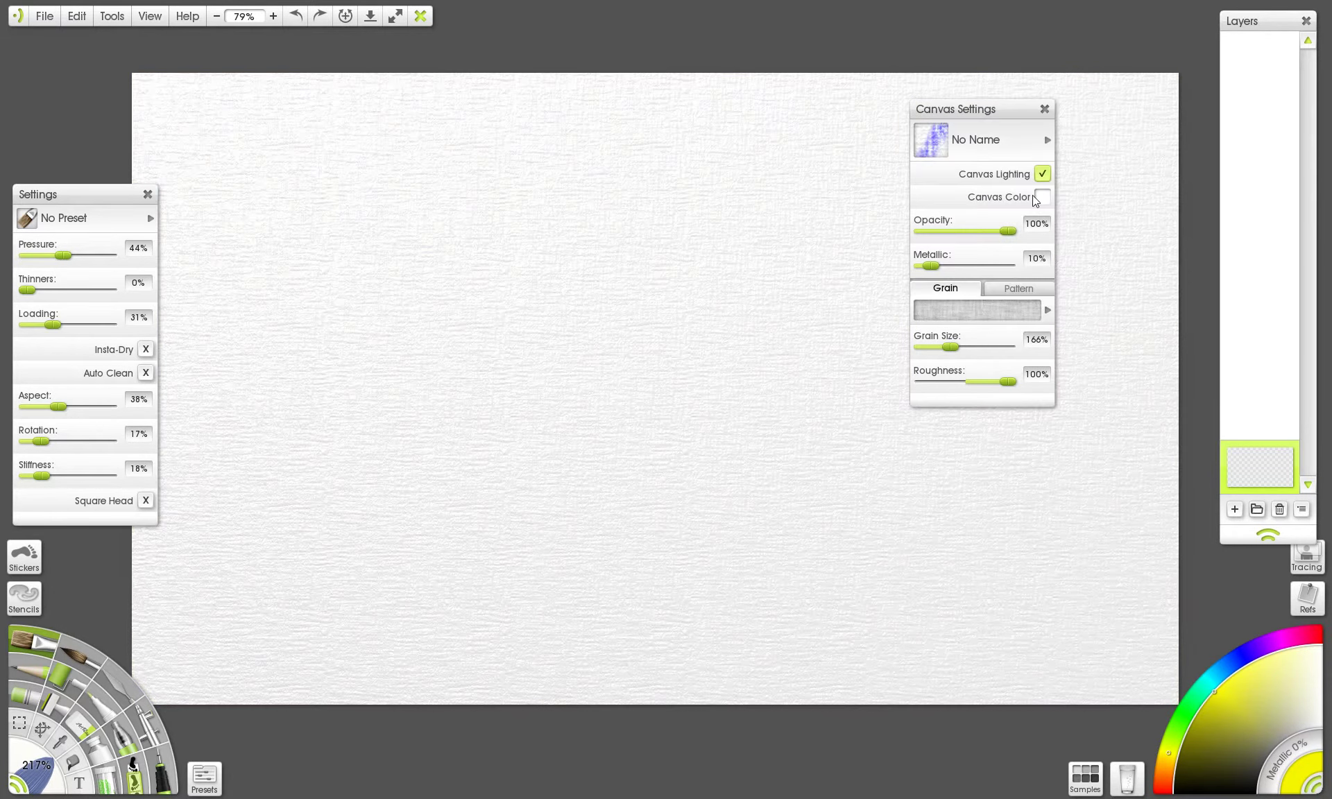
# - Switch canvas lighting off and on again, and apply the WaterColor Paper canvas preset
pyautogui.click(1042, 174)
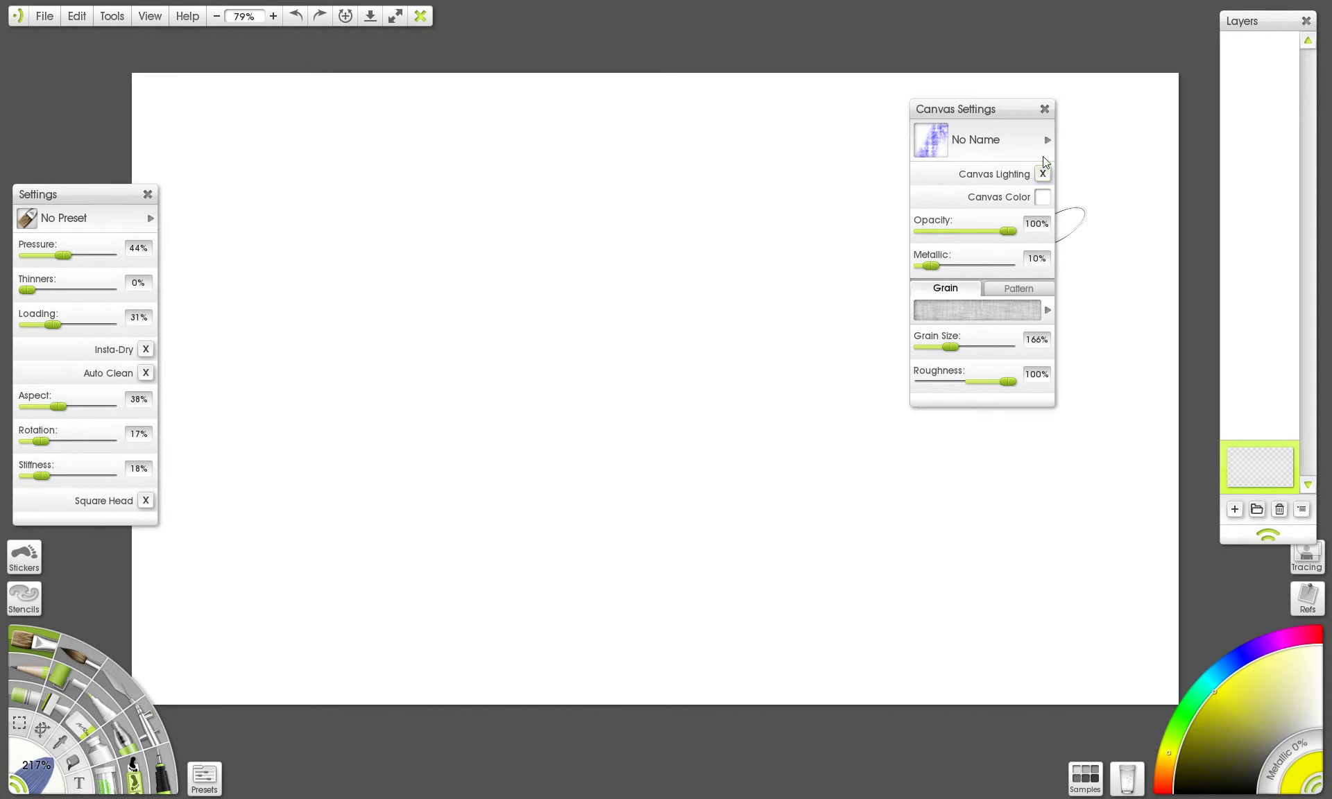
pyautogui.click(1043, 174)
pyautogui.click(1047, 140)
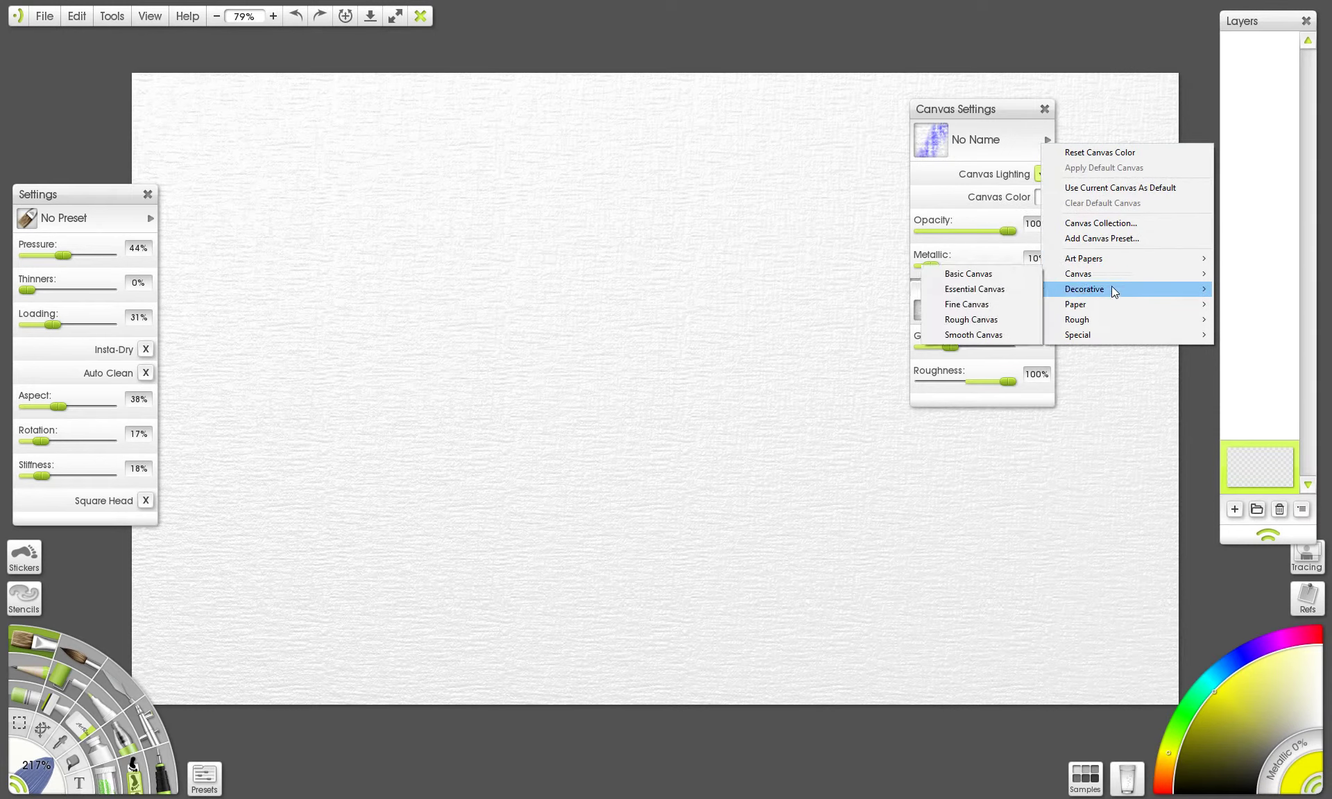
pyautogui.moveTo(1112, 306)
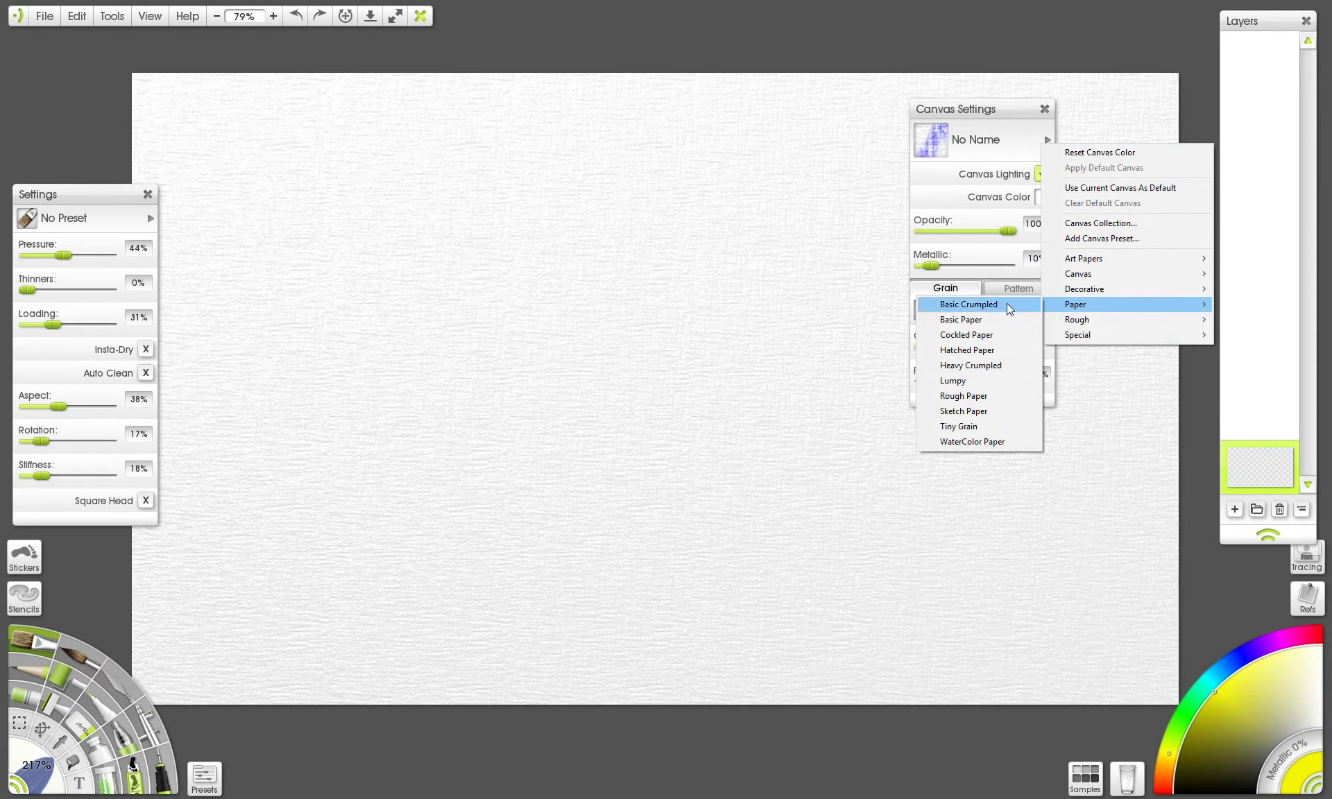
pyautogui.click(989, 444)
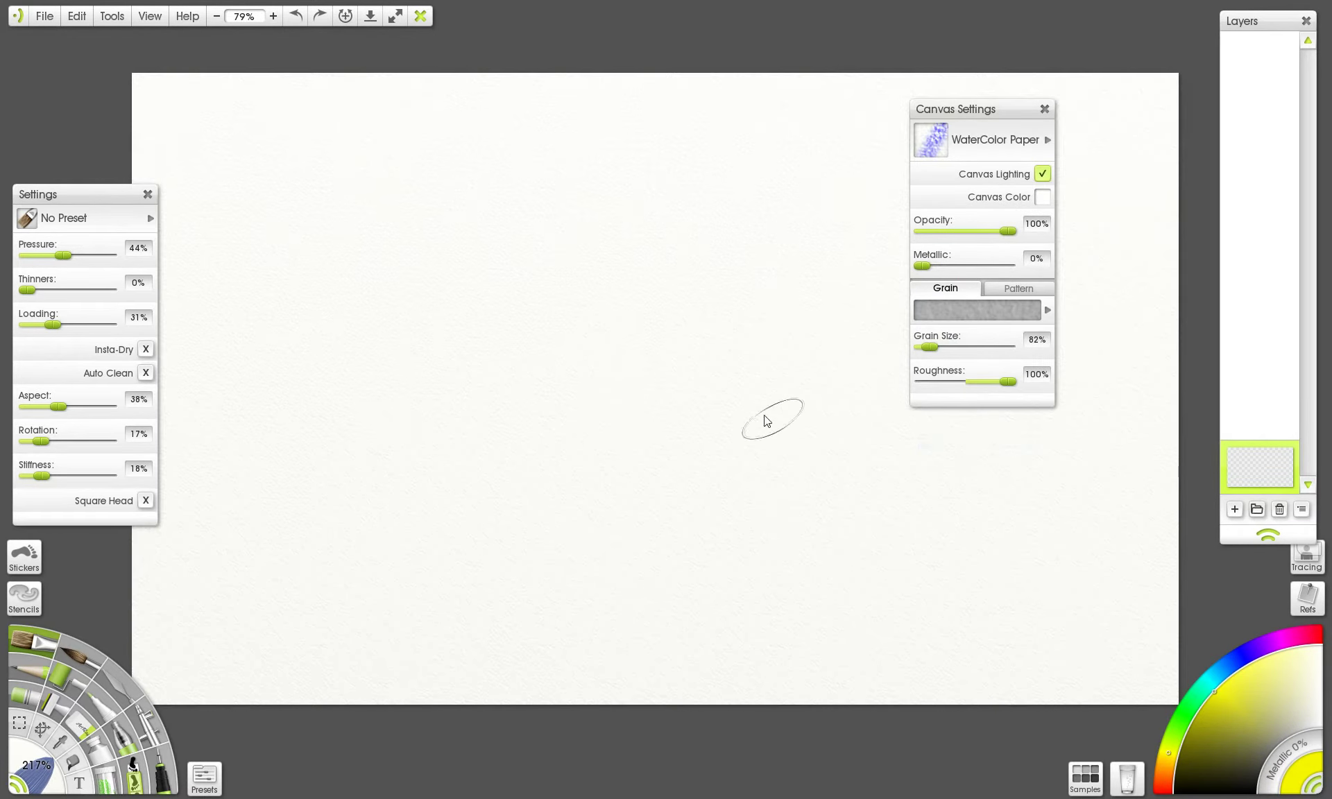
# - Apply the Smooth Canvas preset with its roughness set to 76%, and draw and undo one test stroke on it
pyautogui.click(1043, 145)
pyautogui.moveTo(1106, 267)
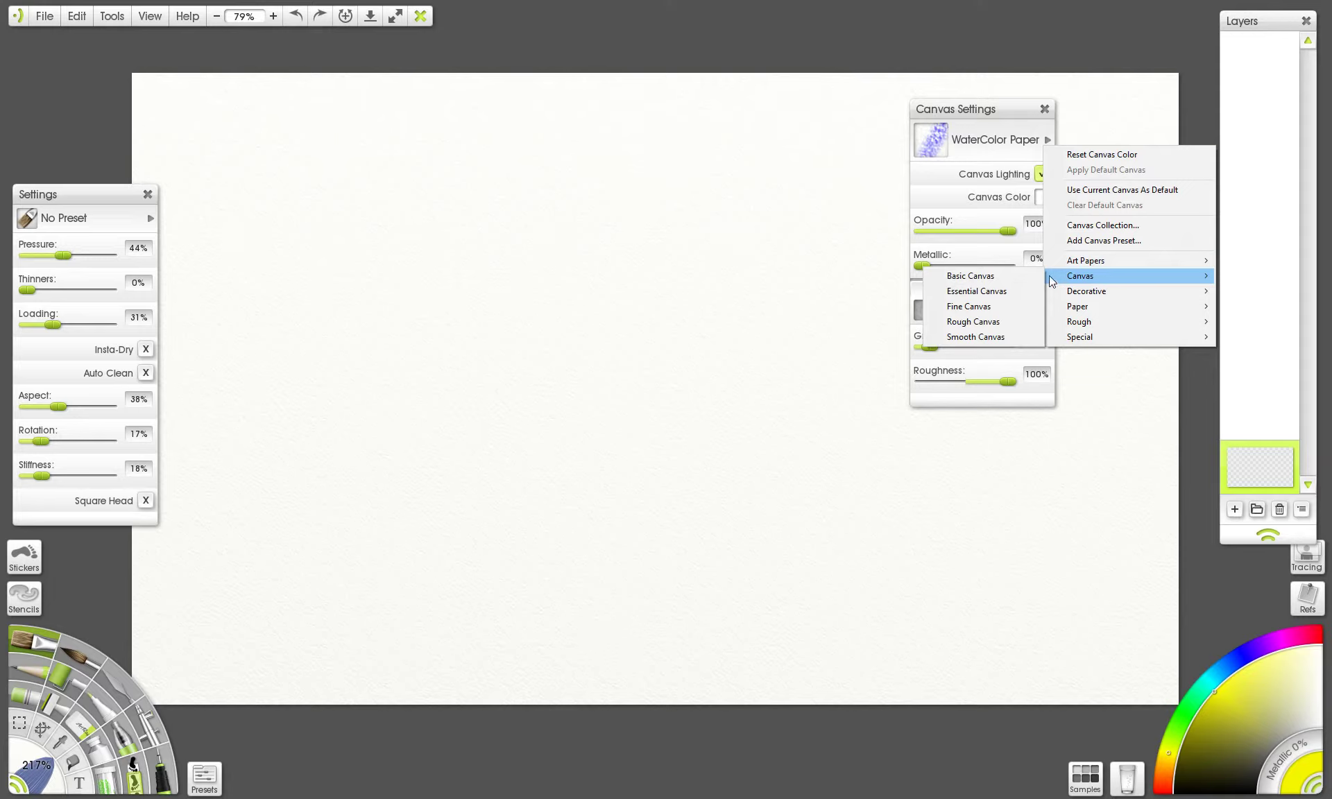
pyautogui.click(1001, 338)
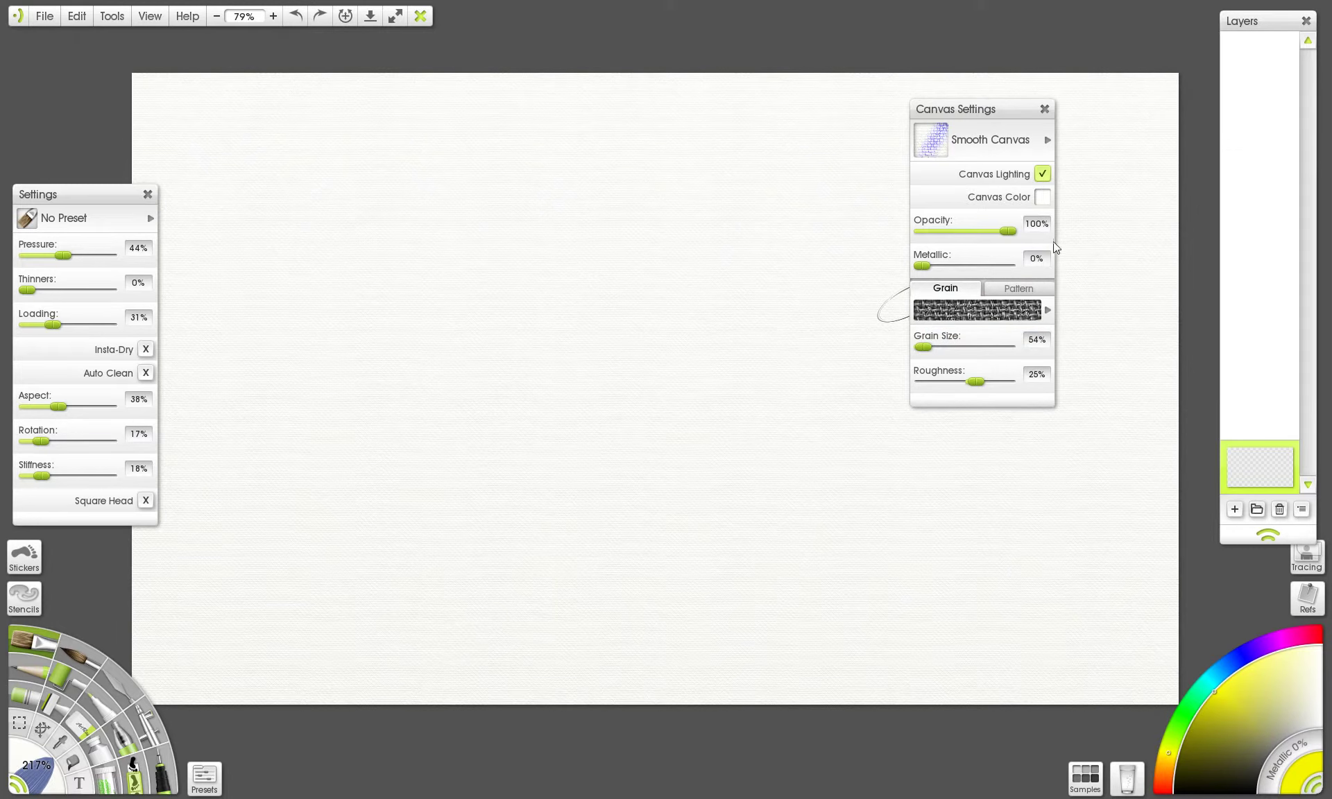
pyautogui.scroll(3, 778, 328)
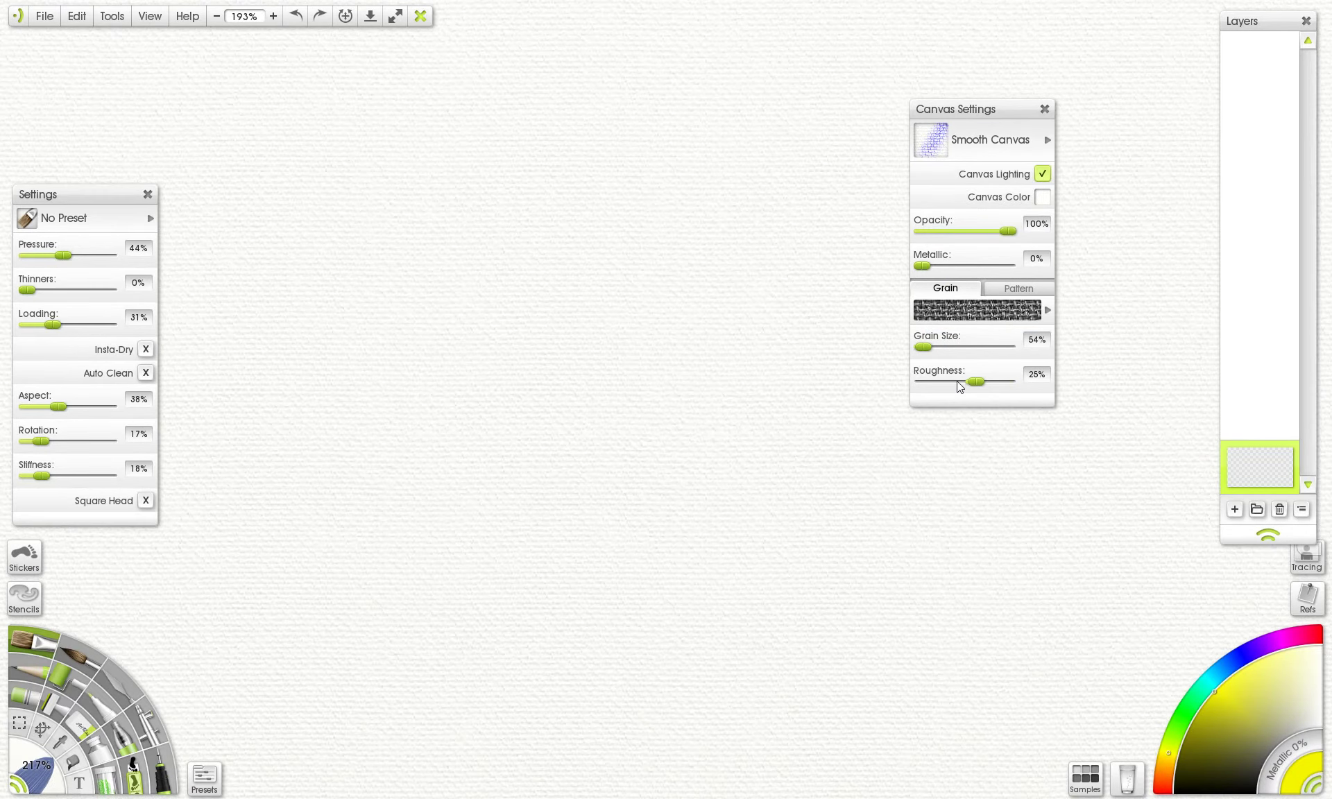
pyautogui.scroll(-1, 808, 371)
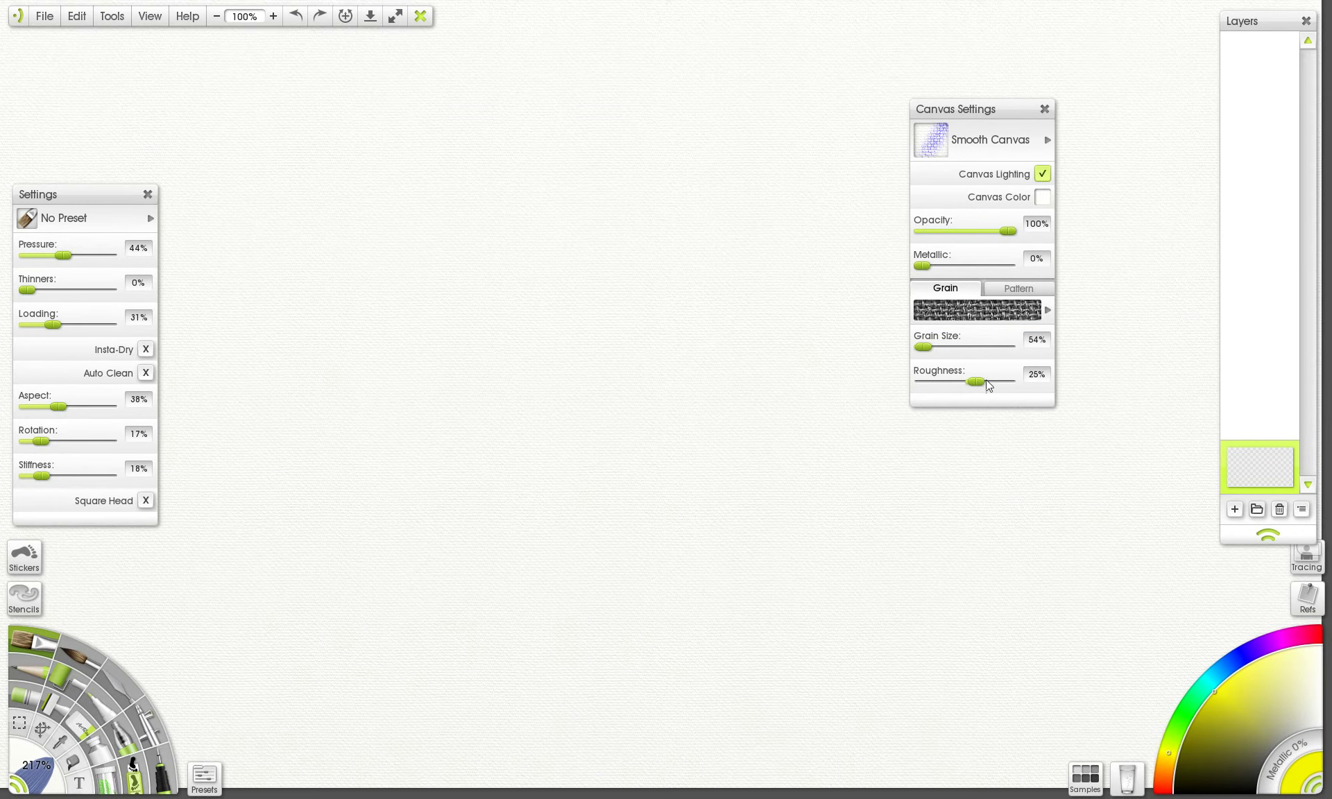
pyautogui.moveTo(984, 382); pyautogui.dragTo(1005, 387)
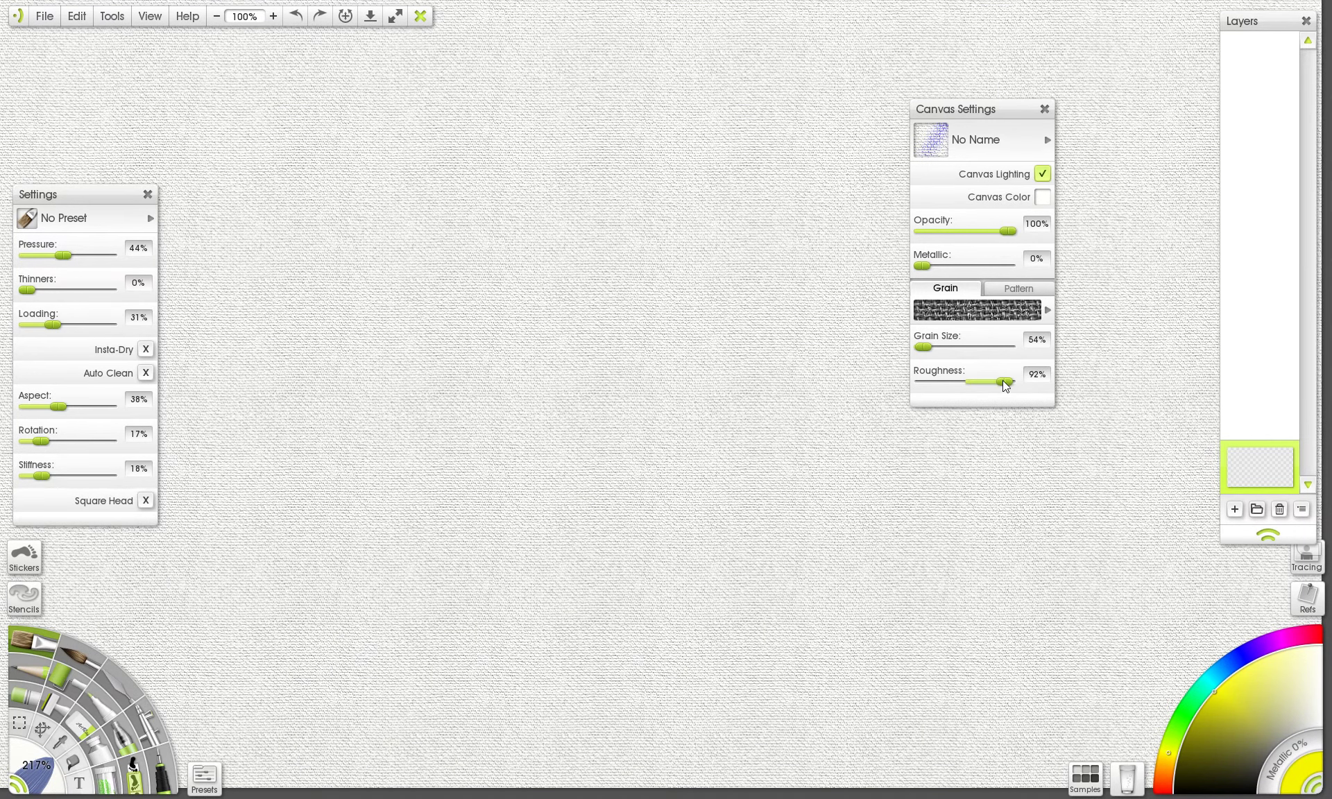
pyautogui.moveTo(609, 268); pyautogui.dragTo(703, 604)
pyautogui.hotkey('ctrl', 'z')
# - Apply the Essential Canvas preset, inspect its grain up close and close the canvas settings
pyautogui.click(1047, 140)
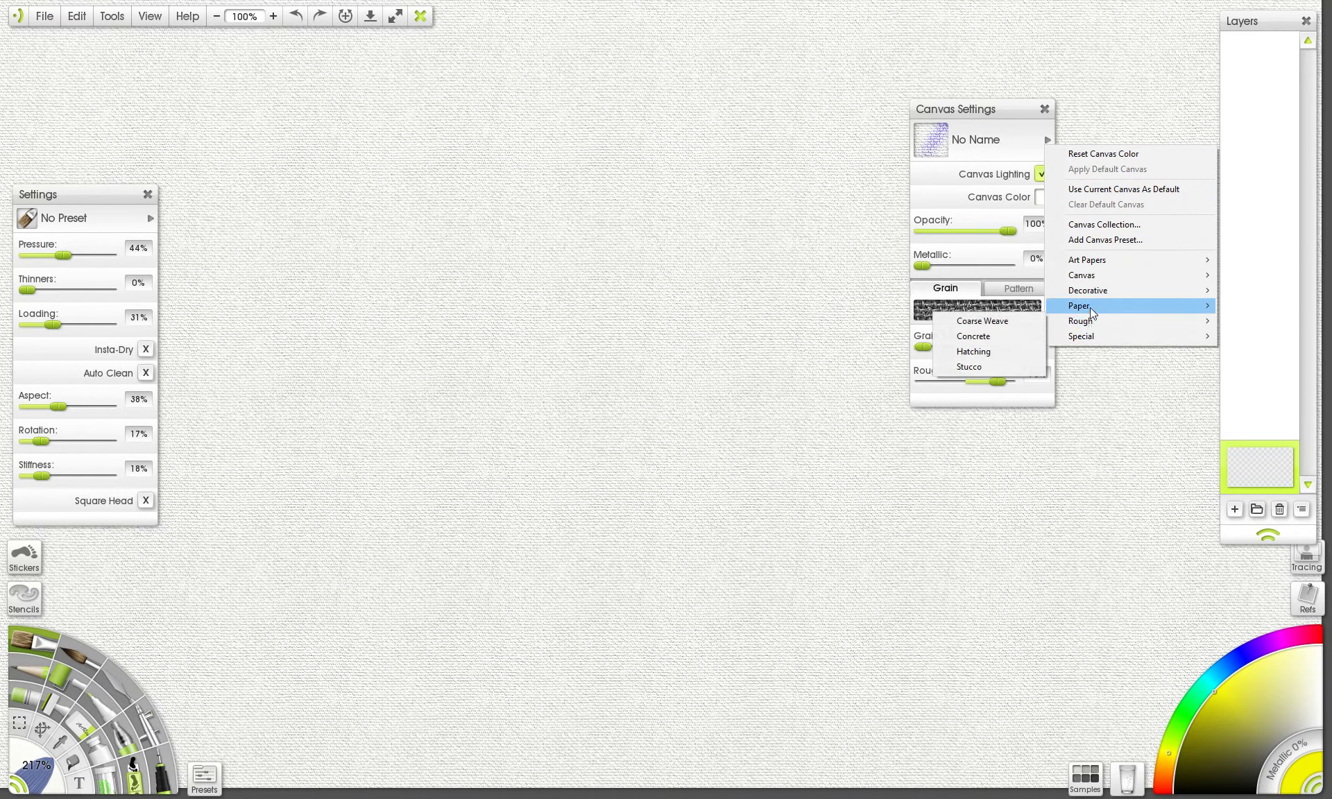
pyautogui.moveTo(1098, 307)
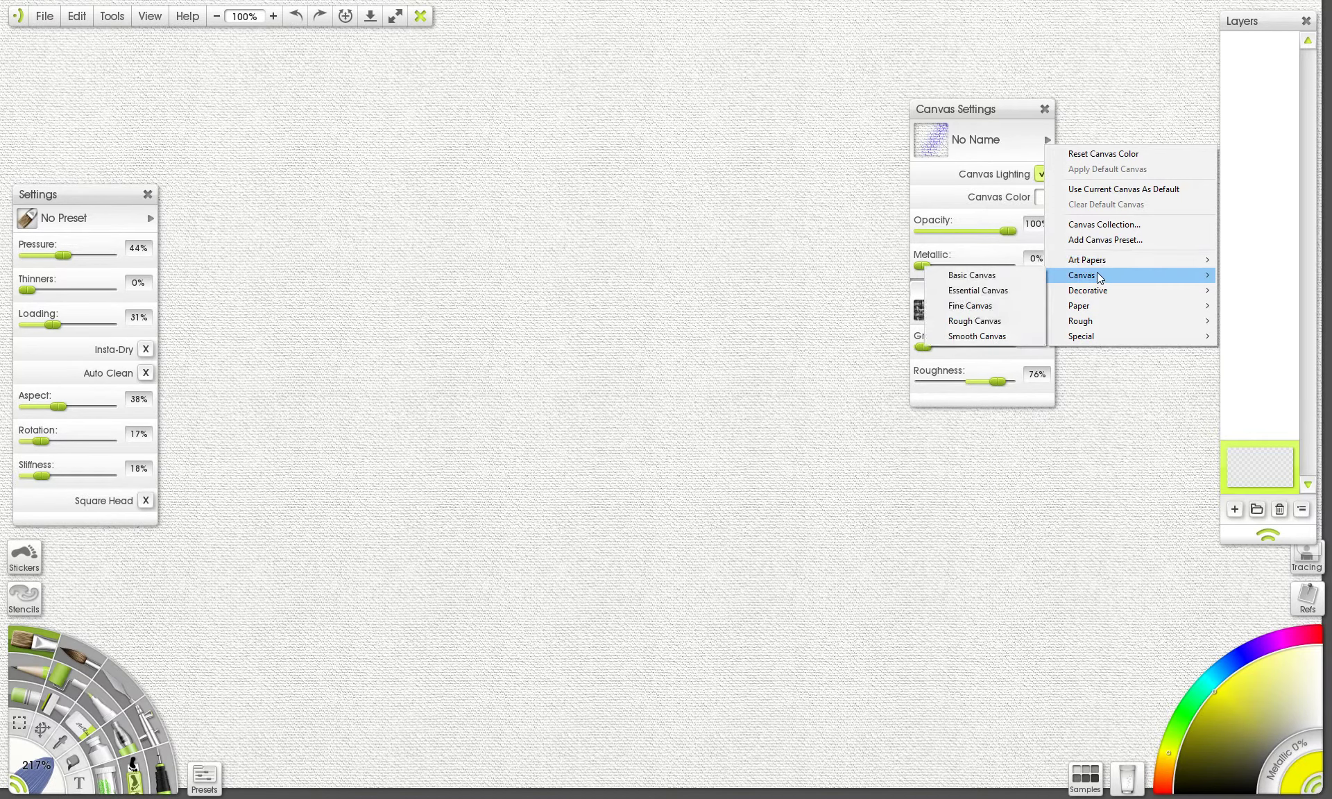
pyautogui.click(1013, 291)
pyautogui.scroll(5, 781, 407)
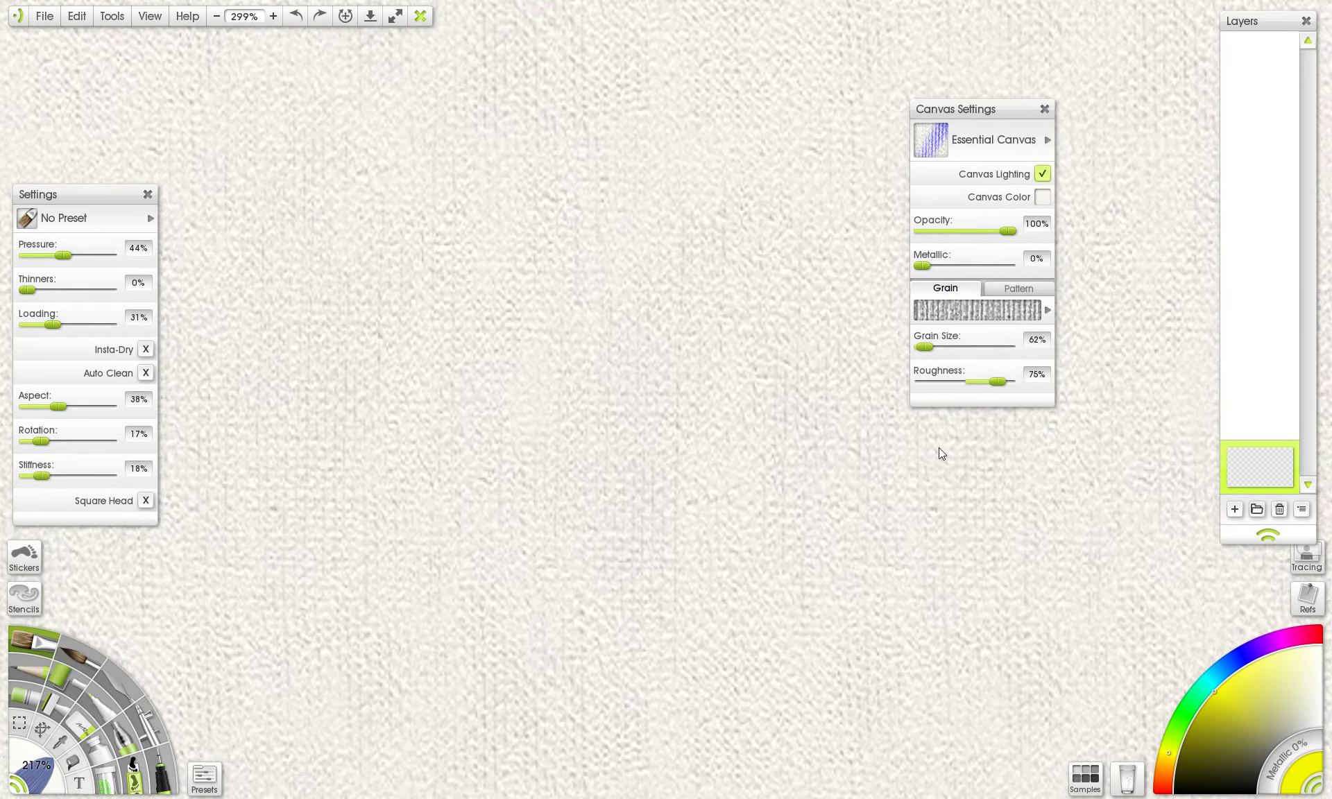
pyautogui.scroll(-7, 745, 401)
pyautogui.scroll(4, 735, 390)
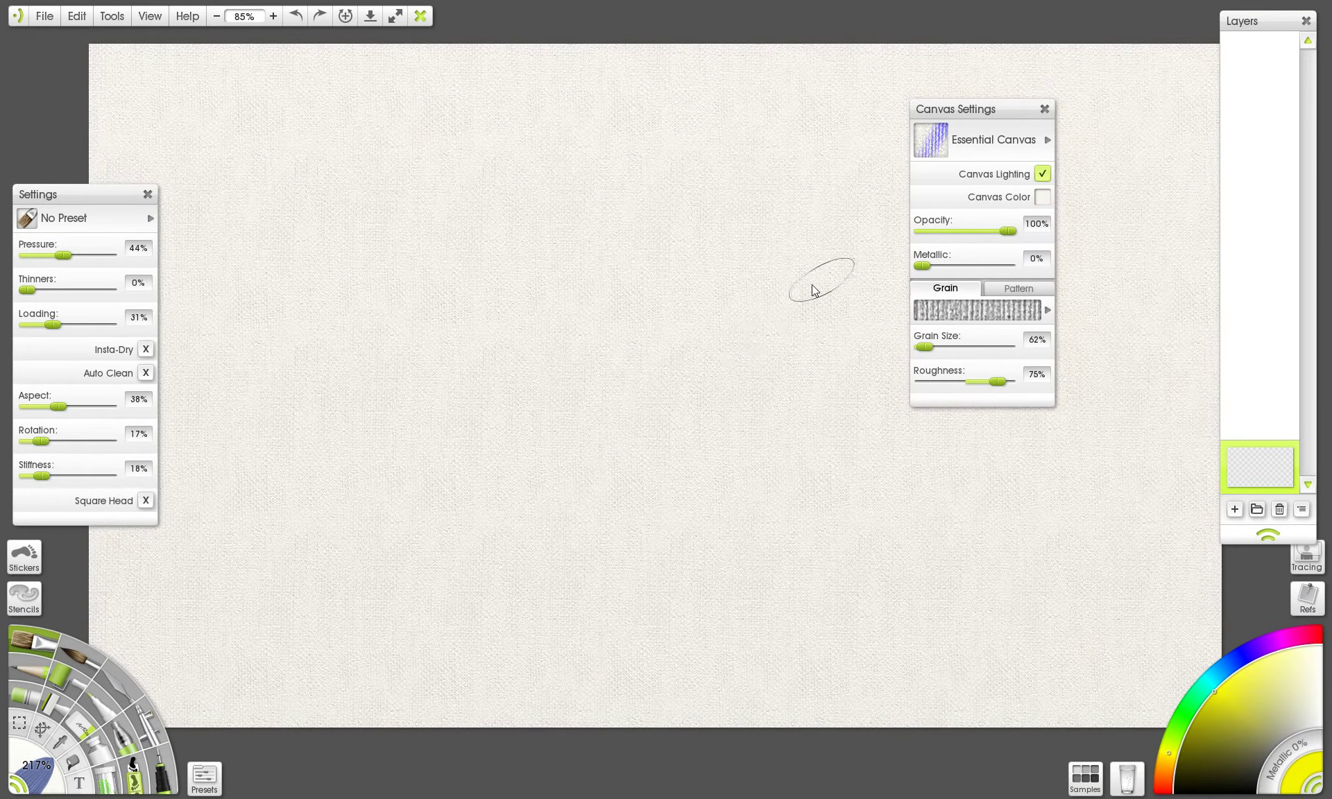
pyautogui.click(1045, 109)
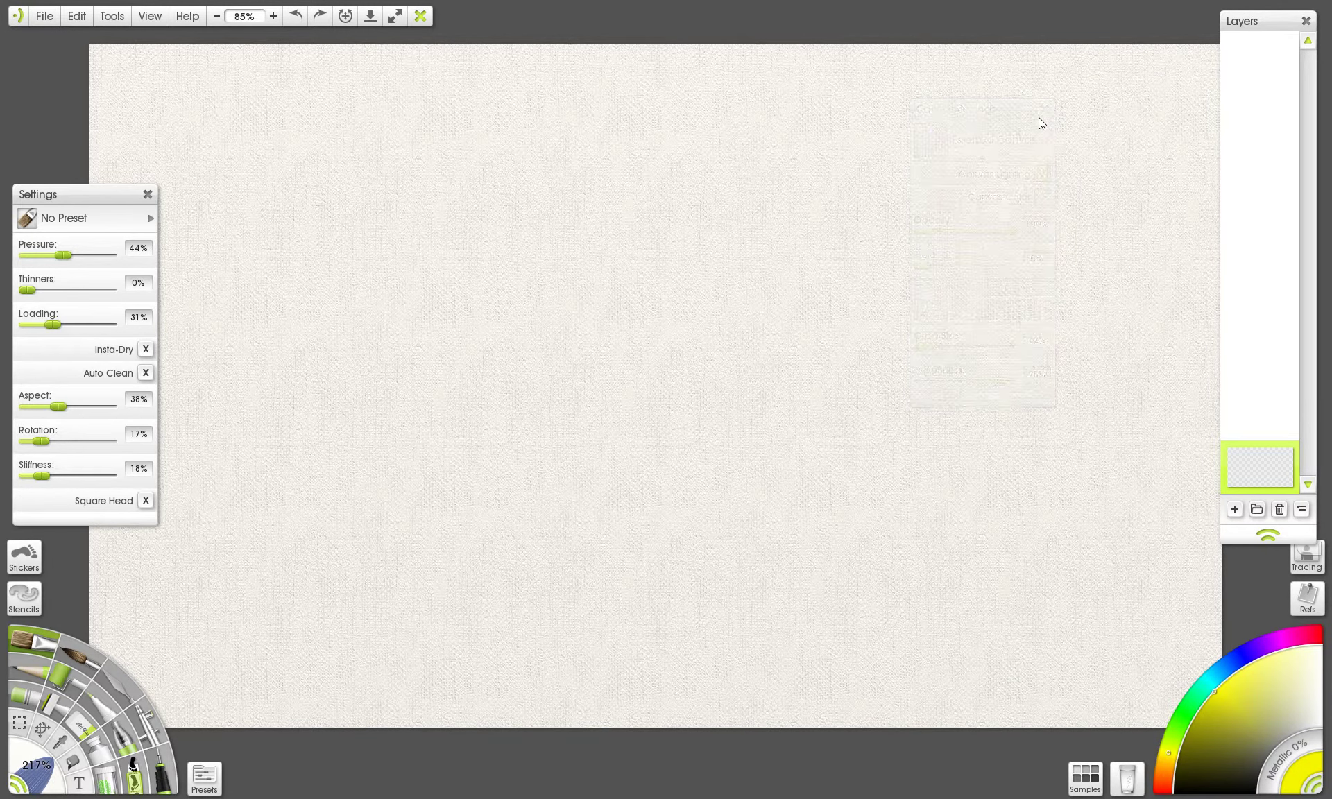
pyautogui.scroll(-1, 926, 211)
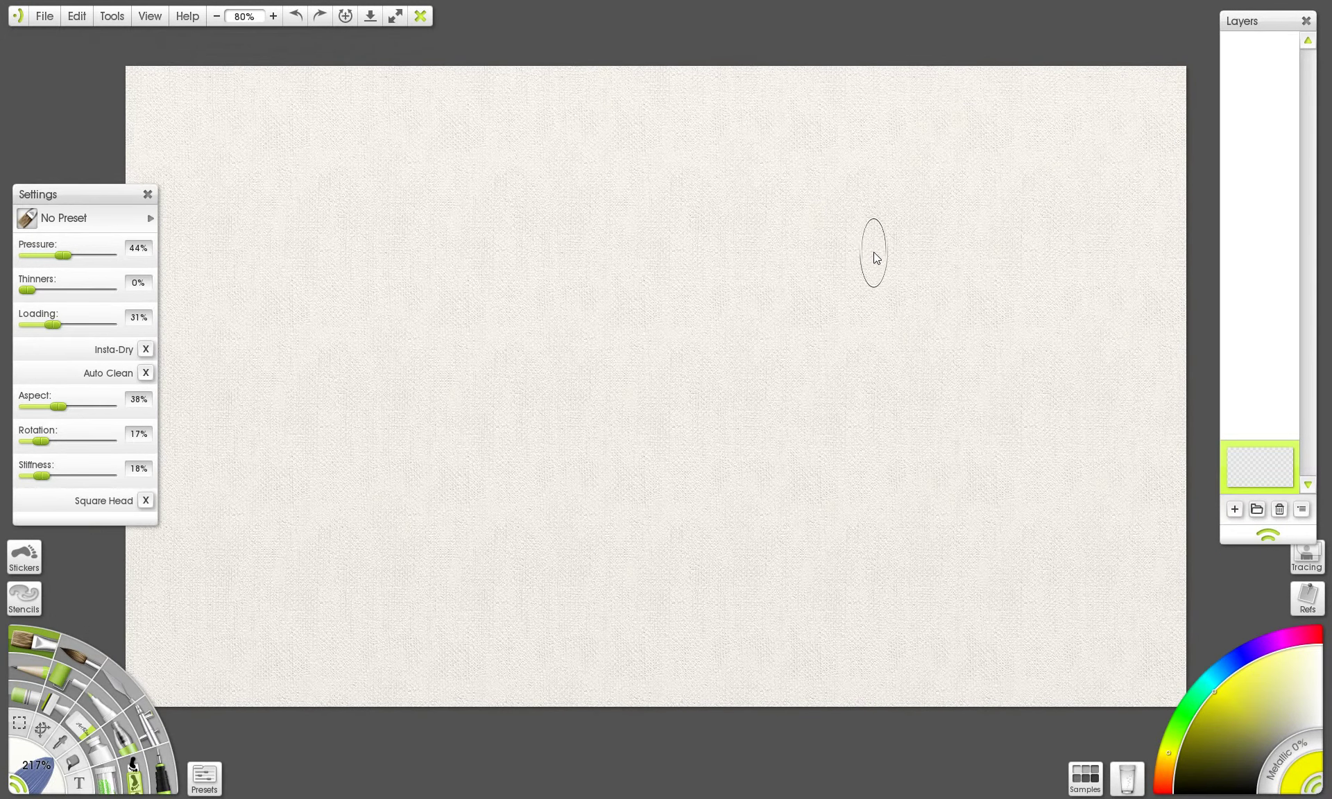
# - Try several brush strokes in different directions across the canvas and undo them
pyautogui.moveTo(901, 223)
pyautogui.mouseDown()
pyautogui.moveTo(872, 234)
pyautogui.moveTo(906, 229)
pyautogui.mouseUp()
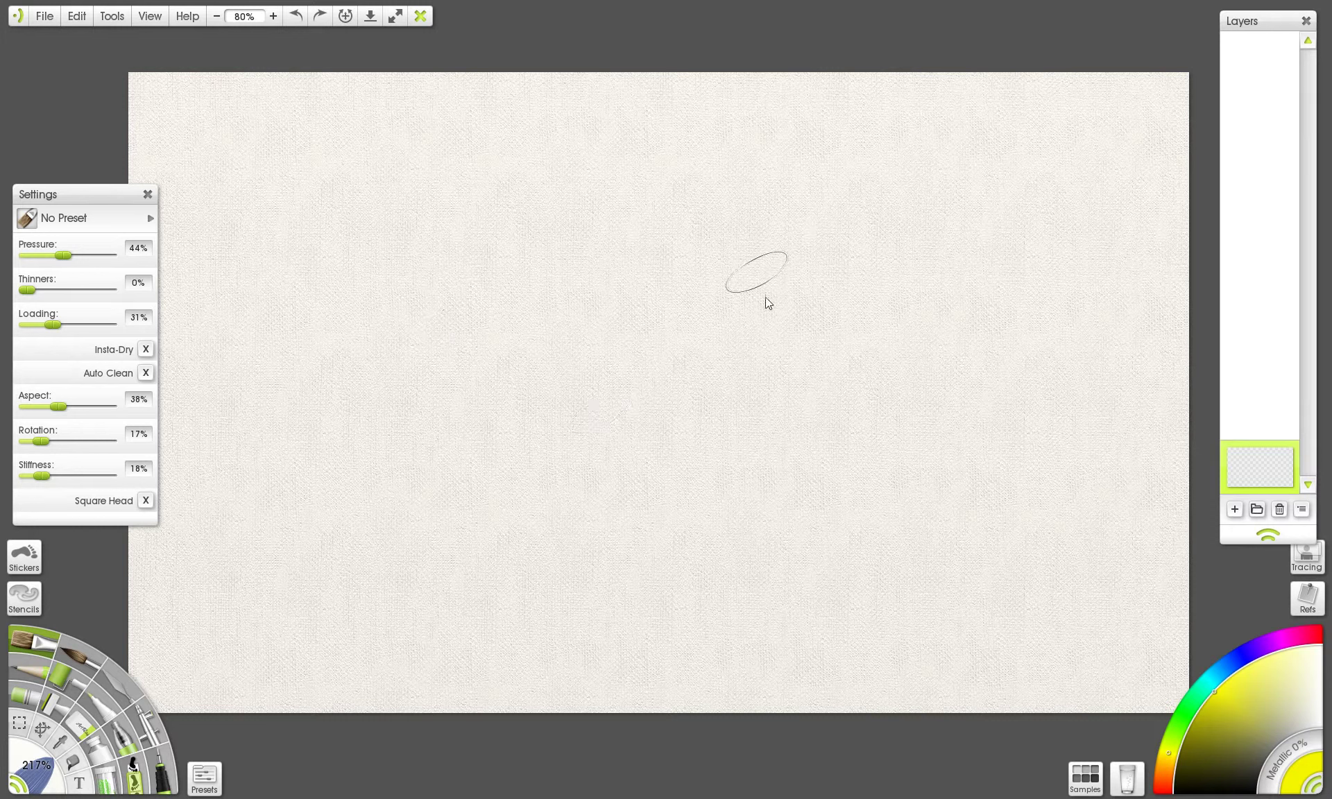
pyautogui.moveTo(819, 172)
pyautogui.mouseDown()
pyautogui.moveTo(719, 325)
pyautogui.moveTo(628, 527)
pyautogui.mouseUp()
pyautogui.hotkey('ctrl', 'z')
pyautogui.moveTo(539, 307); pyautogui.dragTo(868, 354)
pyautogui.hotkey('ctrl', 'z')
pyautogui.keyDown('shift'); pyautogui.moveTo(539, 434); pyautogui.dragTo(781, 426); pyautogui.keyUp('shift')
# - Vary the brush size between 500% and 84%, and try a wide stroke across the canvas at 500%
pyautogui.press(']')
pyautogui.press(']')
pyautogui.press(']')
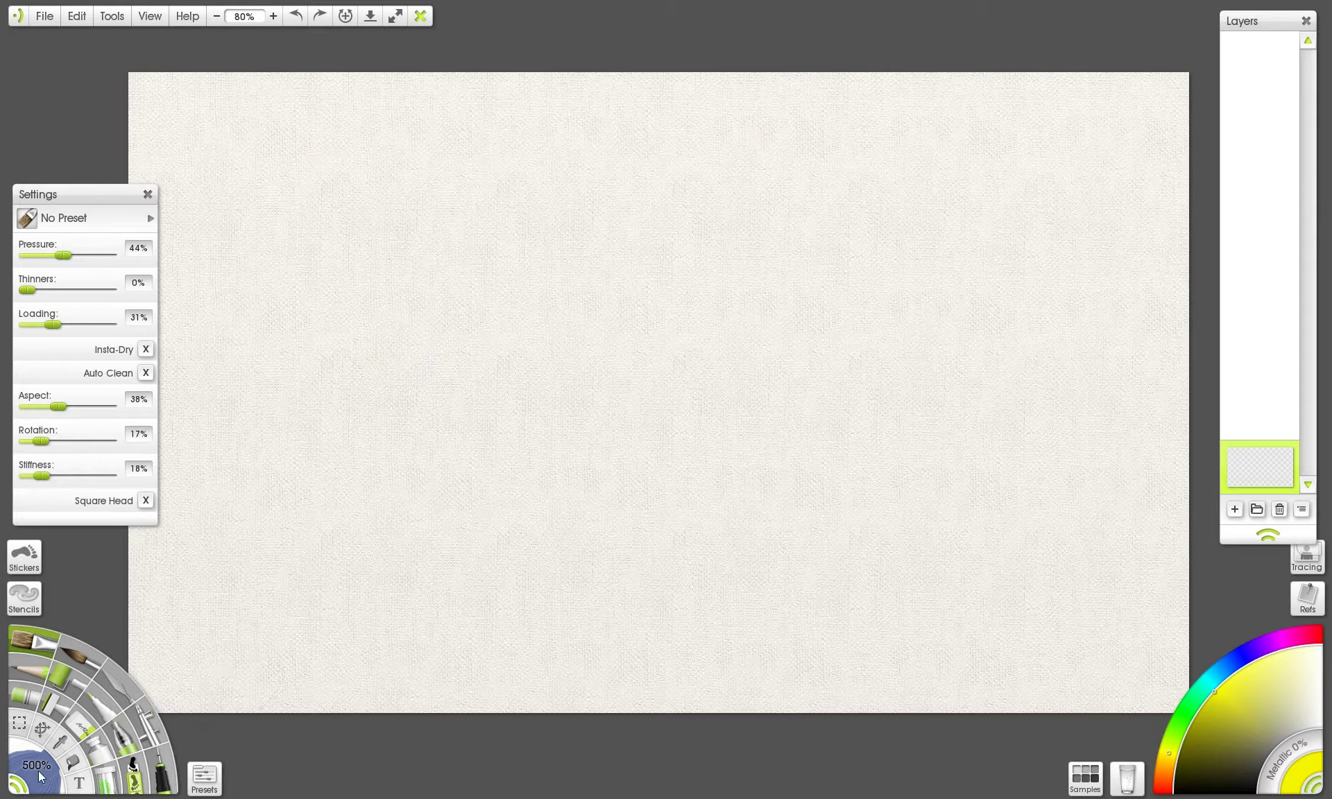
pyautogui.moveTo(40, 775); pyautogui.dragTo(60, 795)
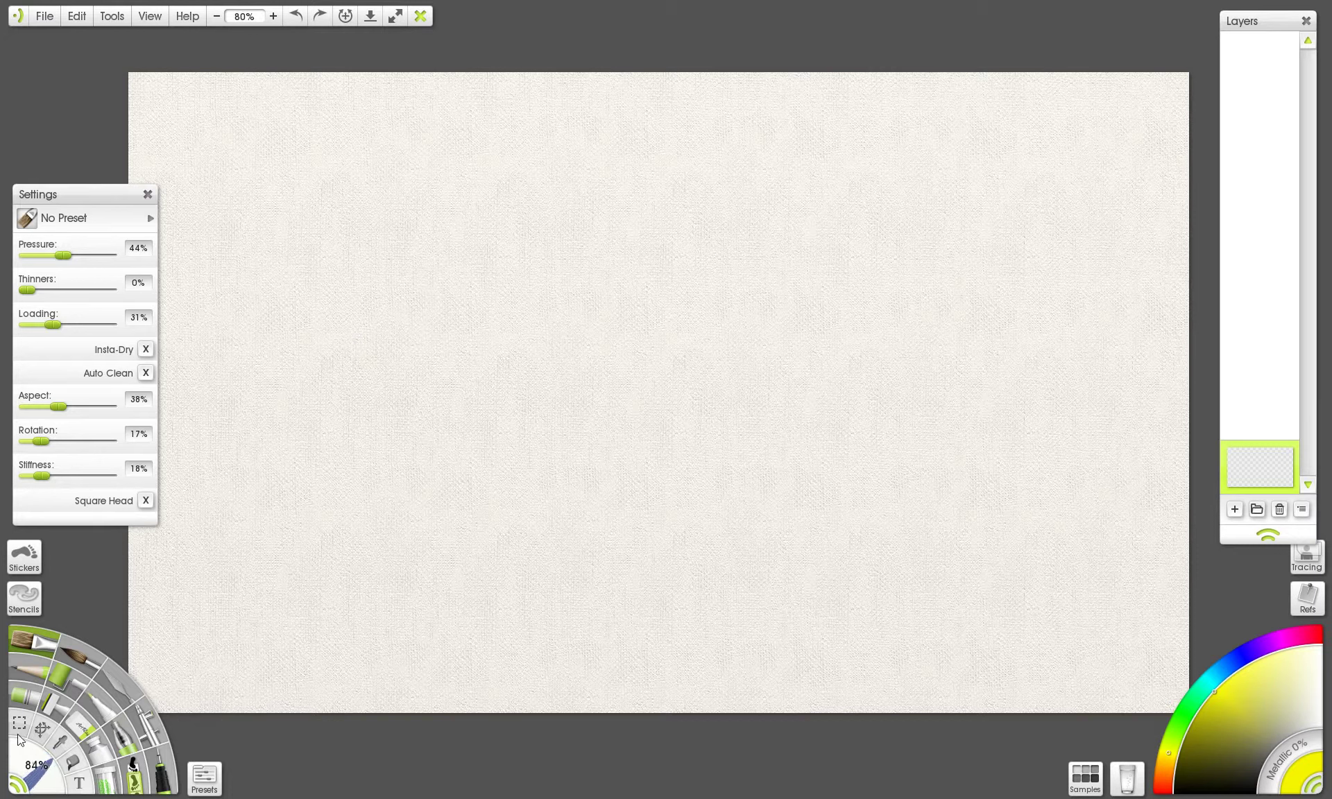
pyautogui.moveTo(23, 749); pyautogui.dragTo(56, 782)
pyautogui.moveTo(375, 355)
pyautogui.keyDown('shift'); pyautogui.mouseDown()
pyautogui.moveTo(629, 319)
pyautogui.moveTo(916, 316)
pyautogui.mouseUp(); pyautogui.keyUp('shift')
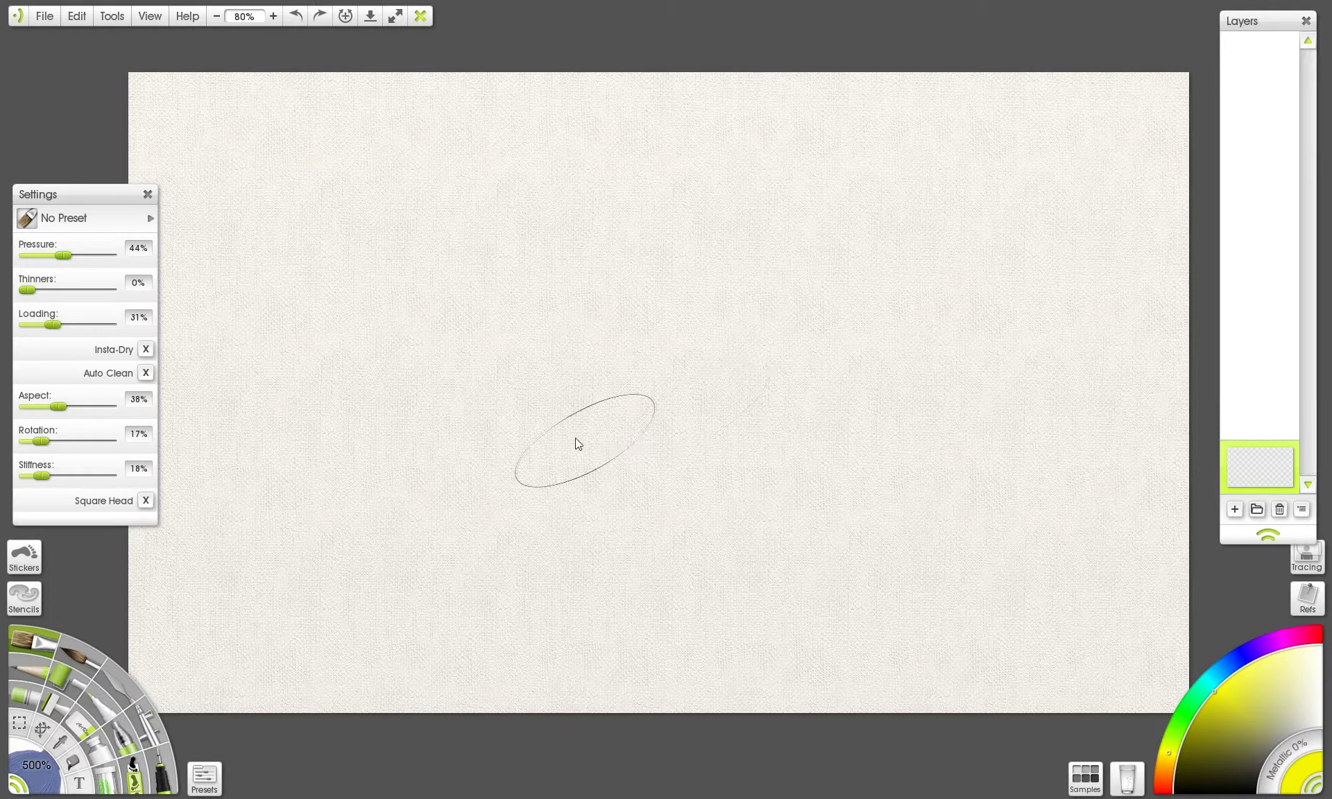
# - Reduce the brush size to 100% and enlarge it again to 218%
pyautogui.moveTo(45, 776); pyautogui.dragTo(50, 784)
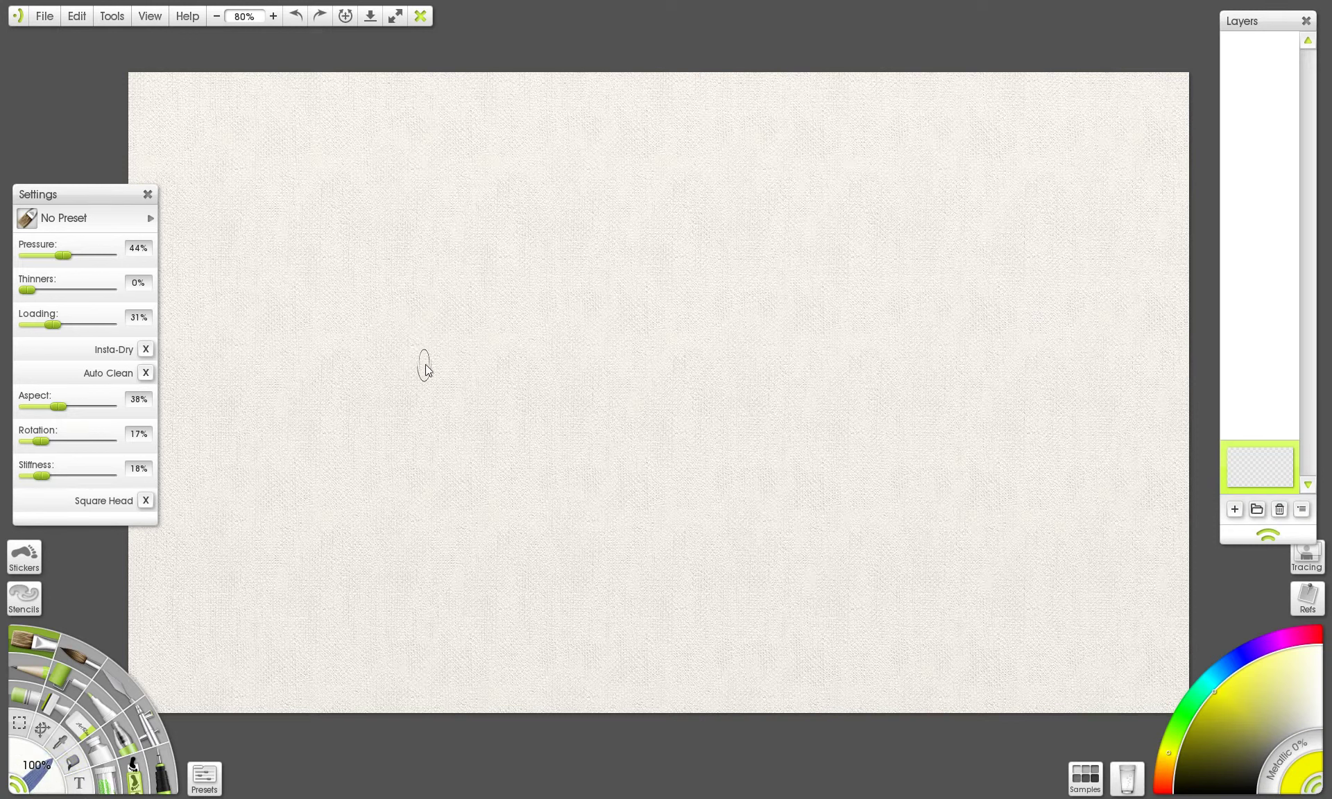
pyautogui.press(']')
pyautogui.press(']')
pyautogui.press(']')
pyautogui.press(']')
pyautogui.press(']')
pyautogui.press(']')
# - Show the Oil Brush presets, extend their list to its full length and apply Thick Gloss
pyautogui.click(205, 779)
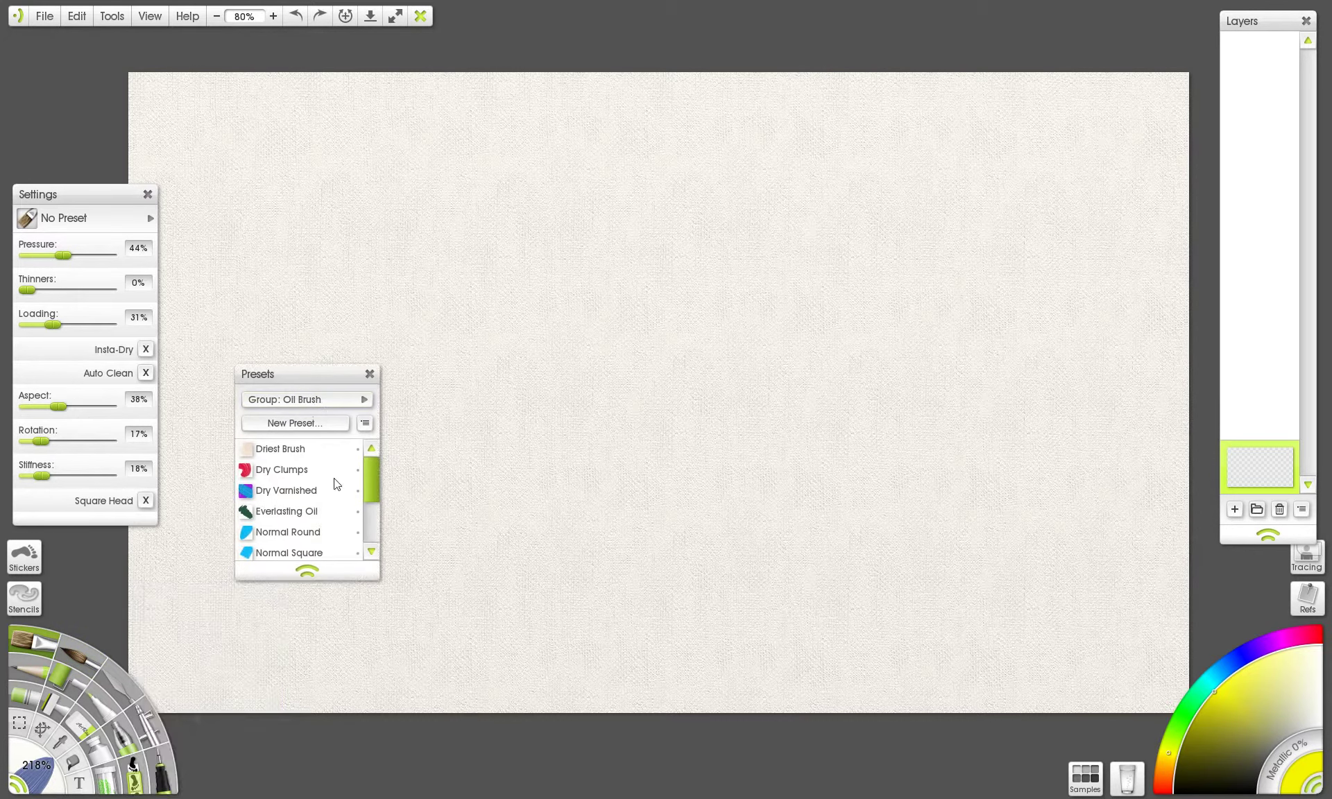
pyautogui.moveTo(306, 573)
pyautogui.mouseDown()
pyautogui.moveTo(313, 748)
pyautogui.moveTo(306, 712)
pyautogui.mouseUp()
pyautogui.click(281, 574)
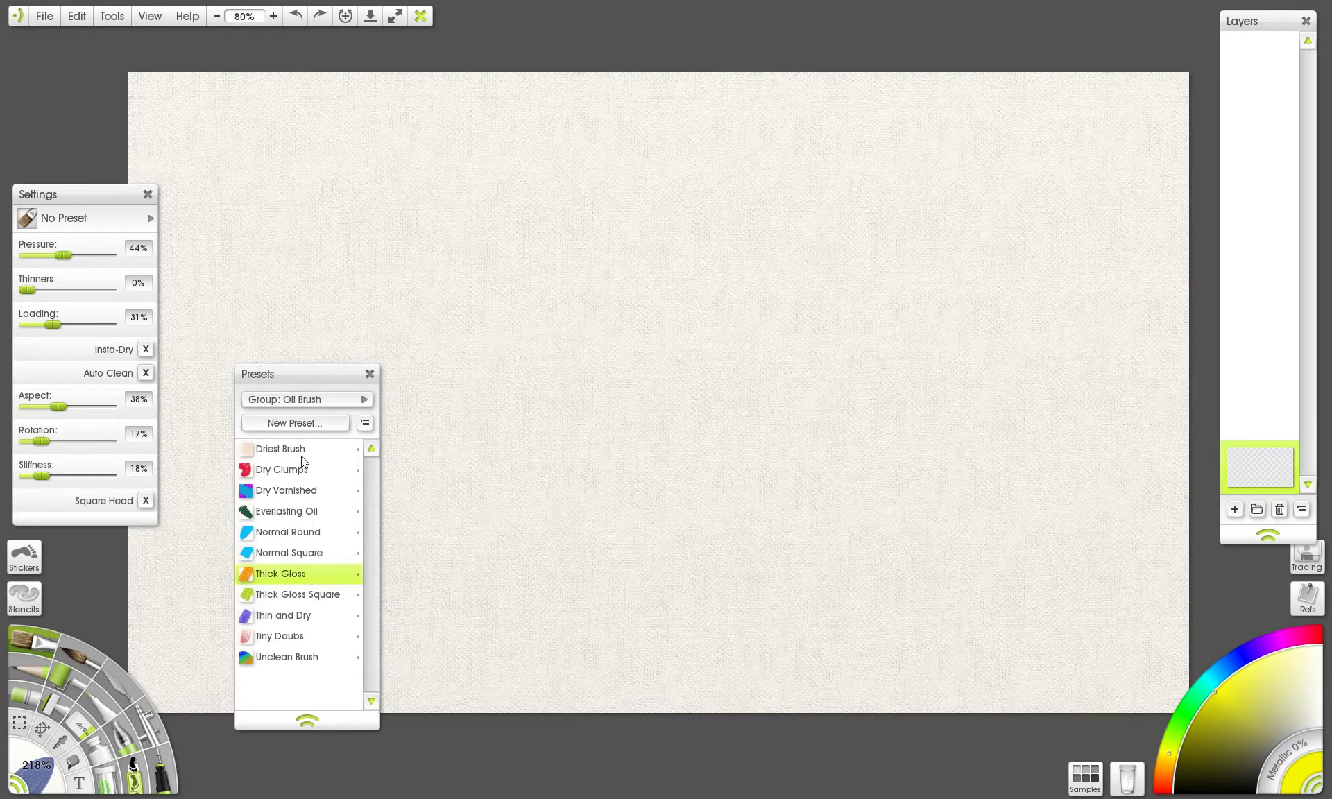
# - Try a diagonal stroke with the Thick Gloss brush and undo it
pyautogui.moveTo(349, 186)
pyautogui.mouseDown()
pyautogui.moveTo(476, 267)
pyautogui.moveTo(501, 357)
pyautogui.mouseUp()
pyautogui.hotkey('ctrl', 'z')
pyautogui.hotkey('ctrl', 'z')
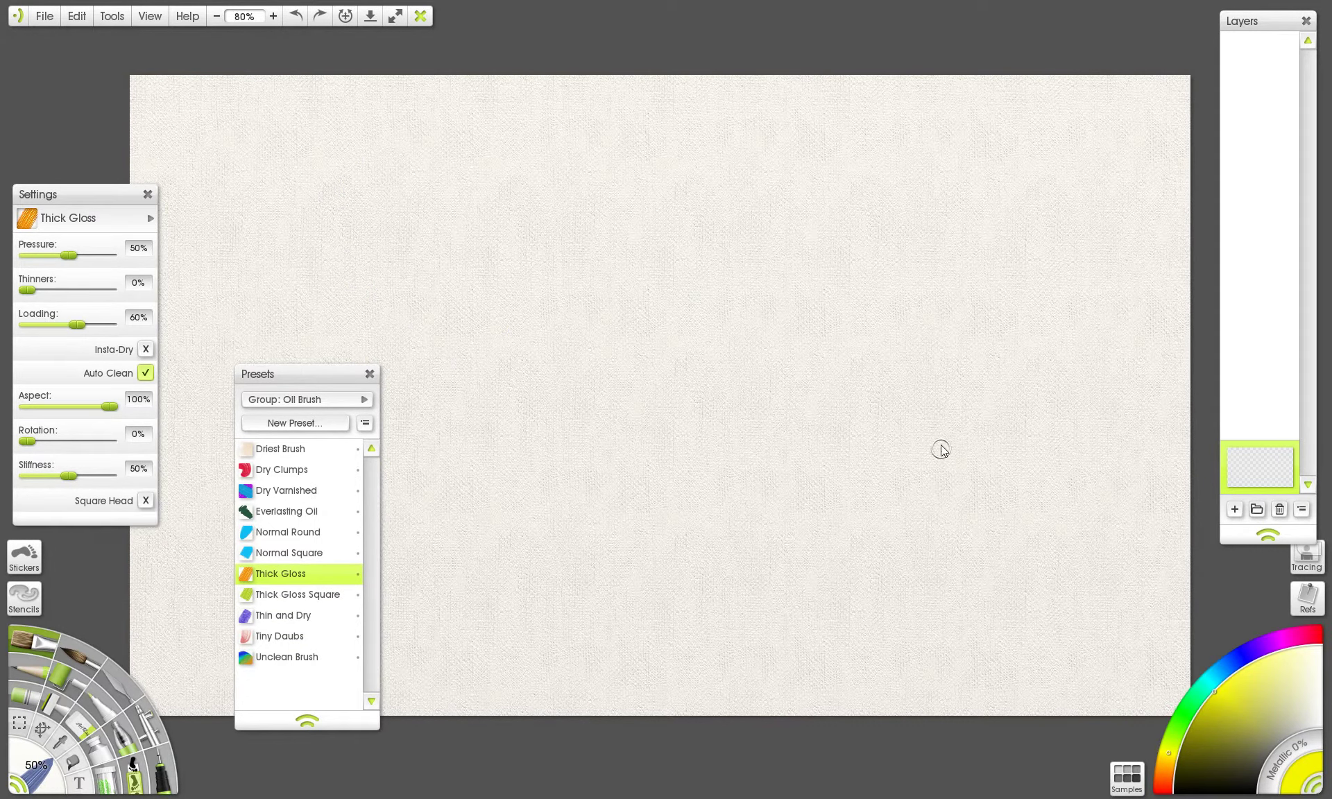
# - Reopen the canvas settings, lower the grain roughness to 32% and close them
pyautogui.rightClick(853, 327)
pyautogui.click(945, 464)
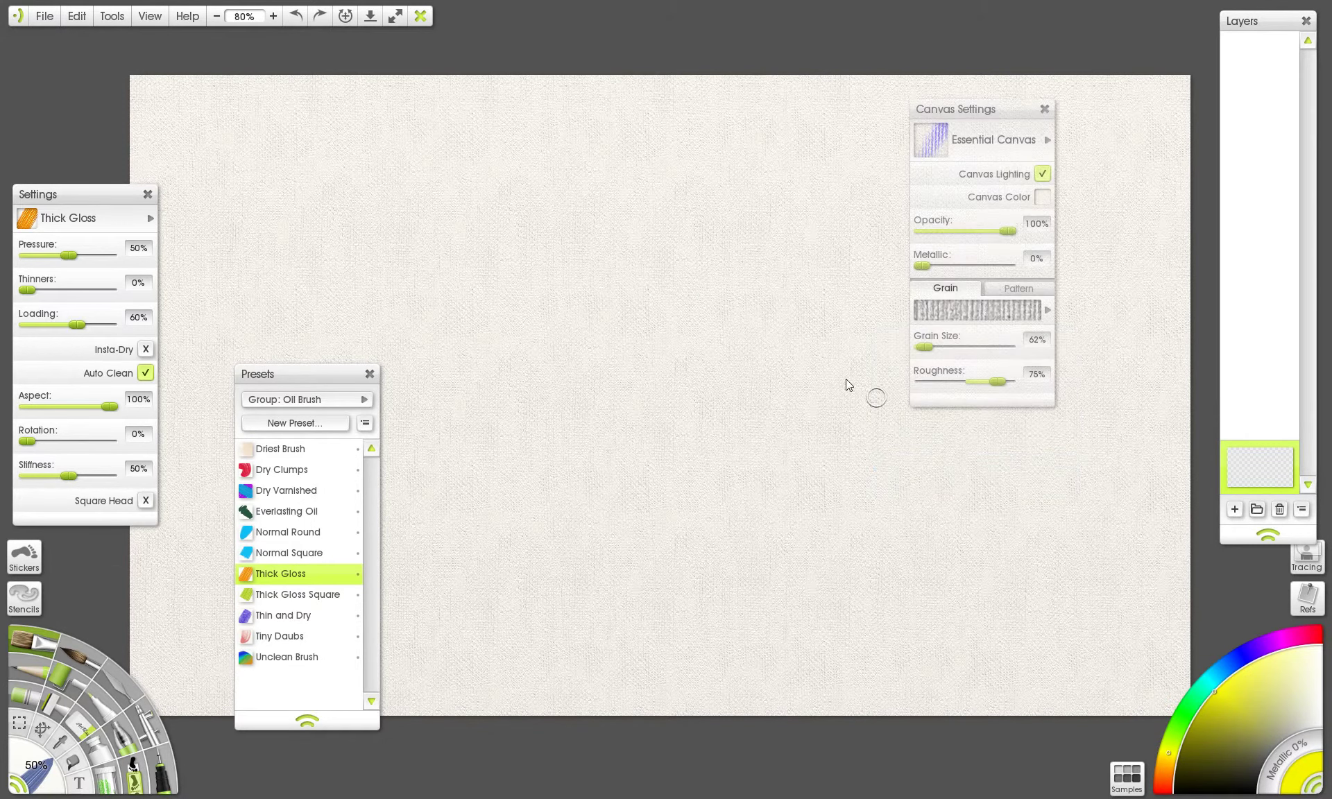
pyautogui.moveTo(998, 381); pyautogui.dragTo(979, 382)
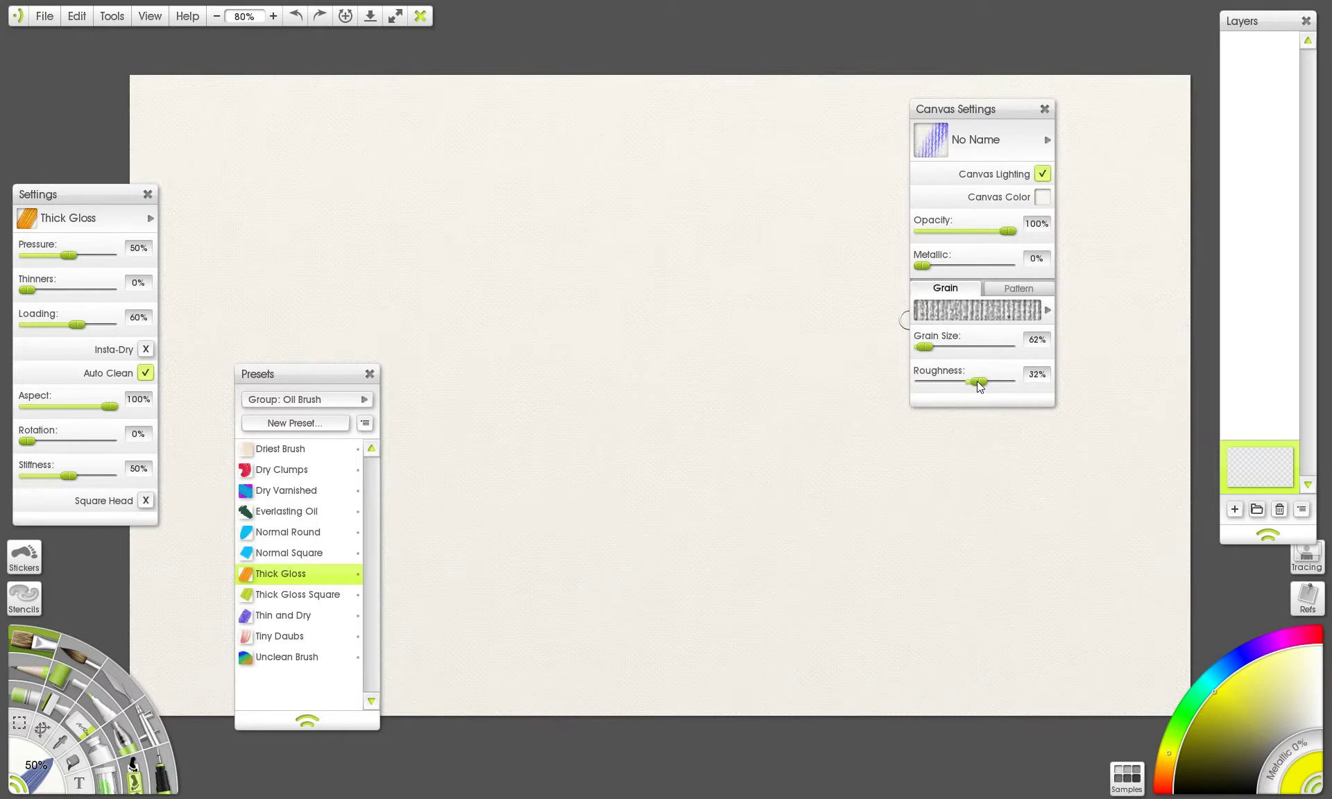
pyautogui.click(1044, 109)
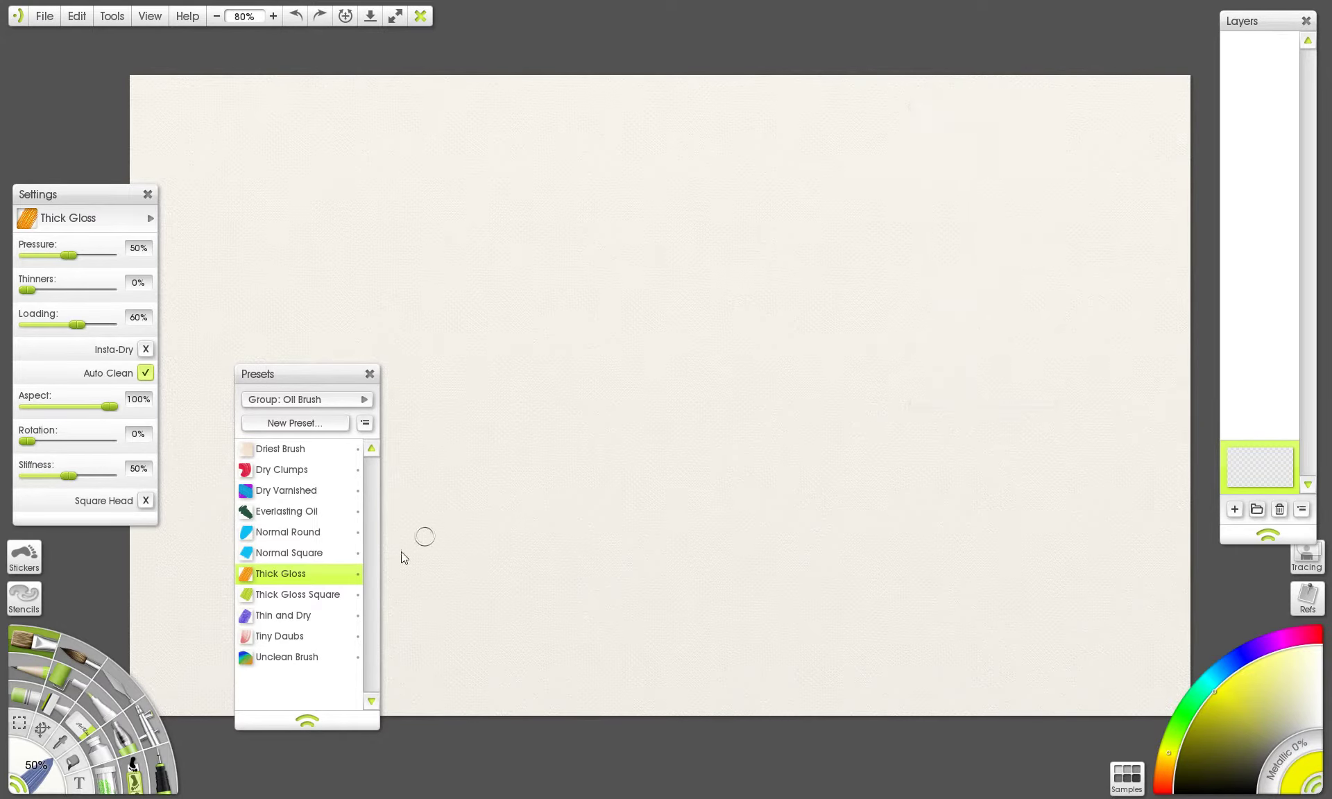
# - Enlarge the Thick Gloss brush to 309%, paint a test stroke across the canvas and undo it
pyautogui.press(']')
pyautogui.press(']')
pyautogui.press(']')
pyautogui.press(']')
pyautogui.press(']')
pyautogui.moveTo(503, 229)
pyautogui.mouseDown()
pyautogui.moveTo(636, 209)
pyautogui.moveTo(951, 423)
pyautogui.mouseUp()
pyautogui.hotkey('ctrl', 'z')
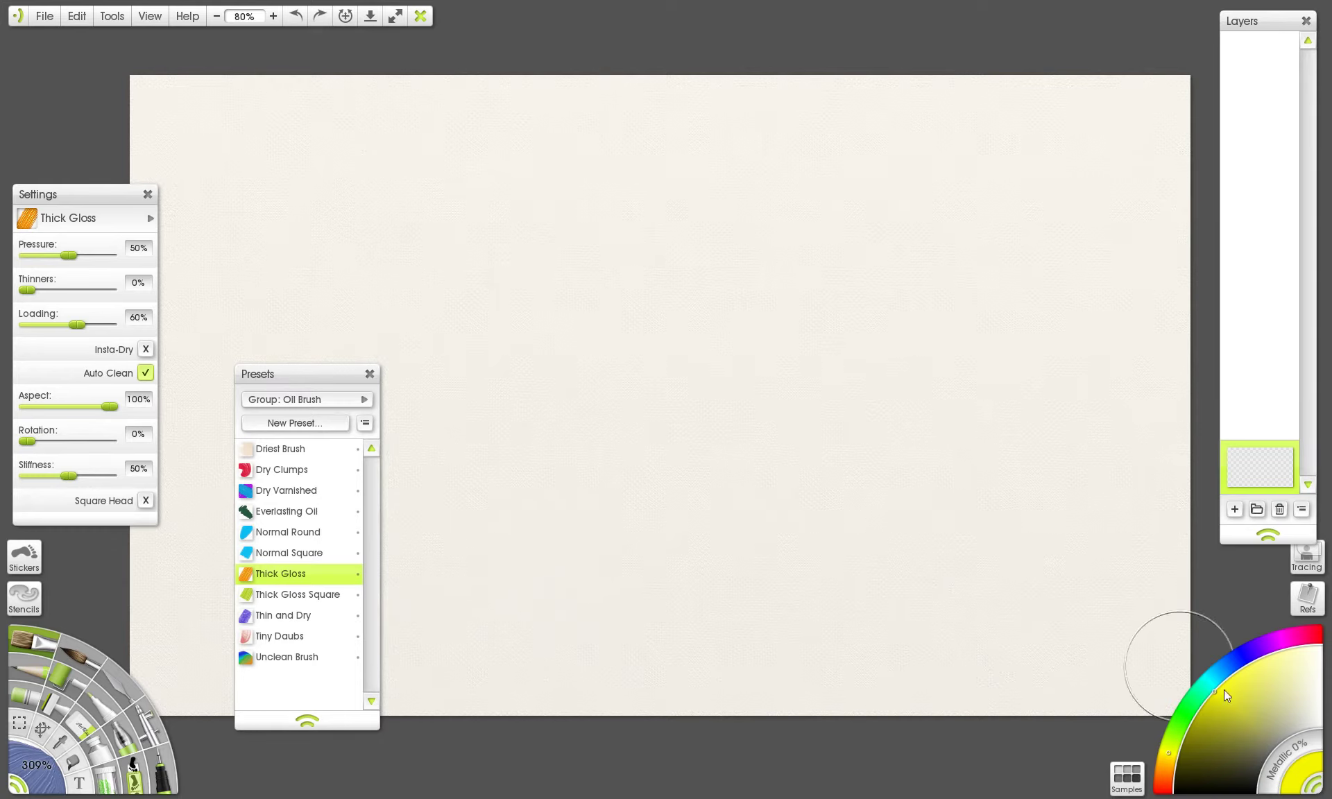
# - Pick a dark olive green and paint a zigzag Thick Gloss stroke across the middle of the canvas
pyautogui.click(1250, 735)
pyautogui.click(1220, 735)
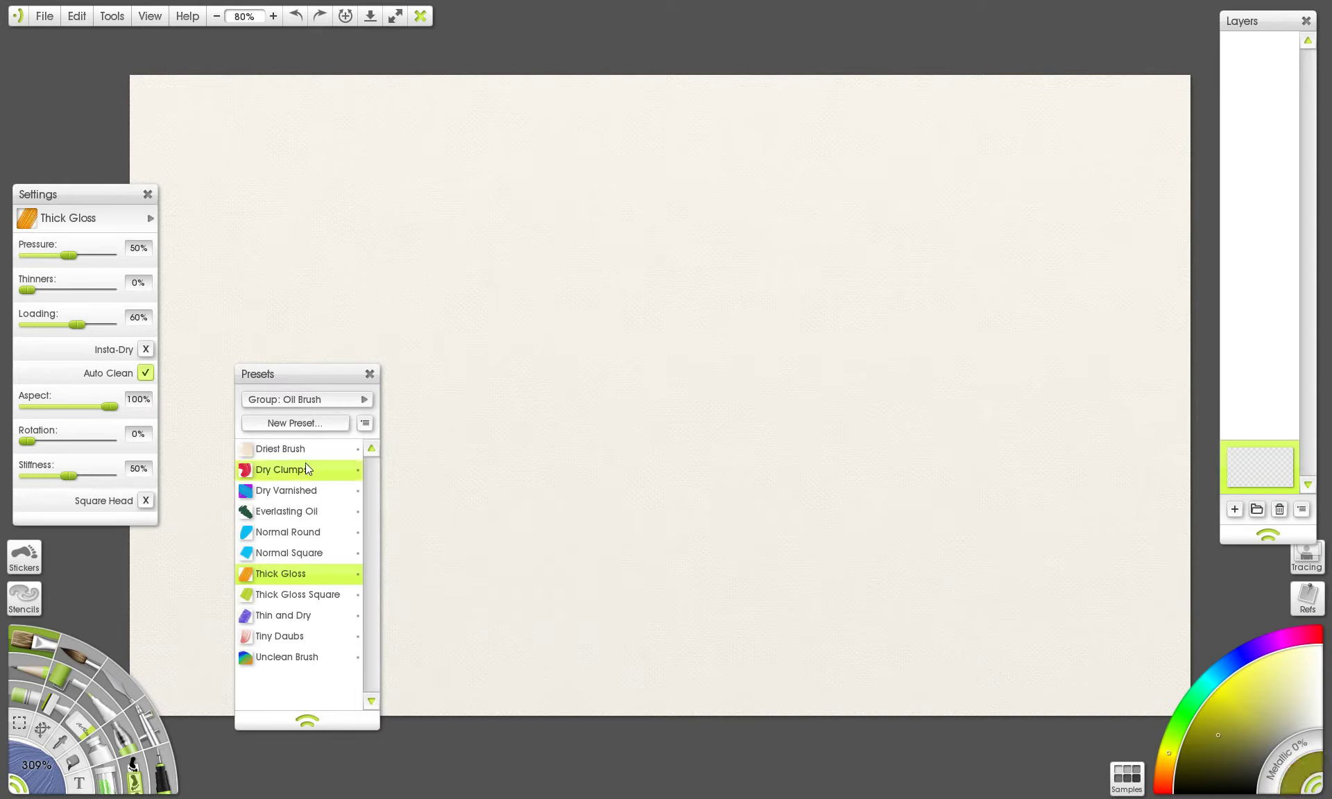
pyautogui.moveTo(518, 185)
pyautogui.mouseDown()
pyautogui.moveTo(616, 354)
pyautogui.moveTo(763, 510)
pyautogui.mouseUp()
# - Examine the olive stroke's bristle relief and the surrounding canvas grain at several magnifications
pyautogui.scroll(5, 674, 389)
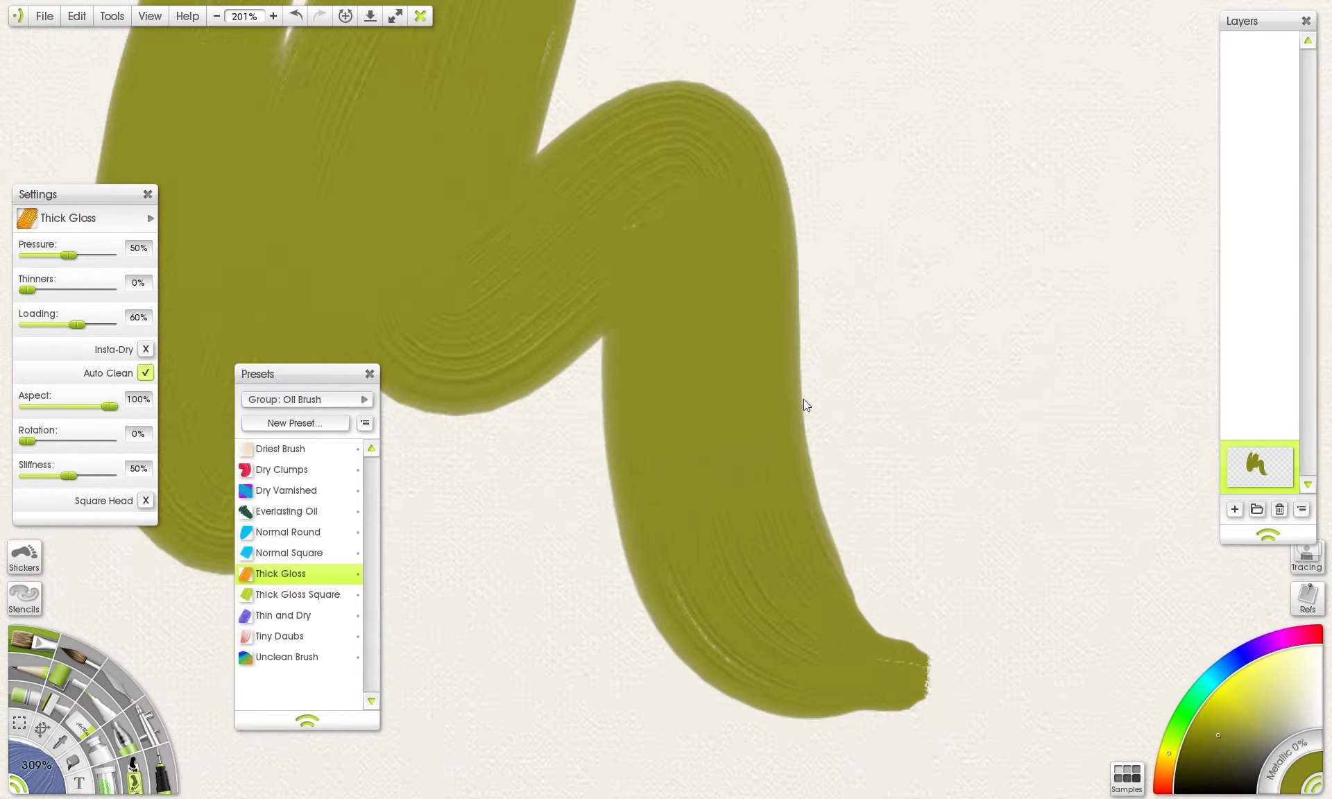
pyautogui.scroll(-5, 808, 396)
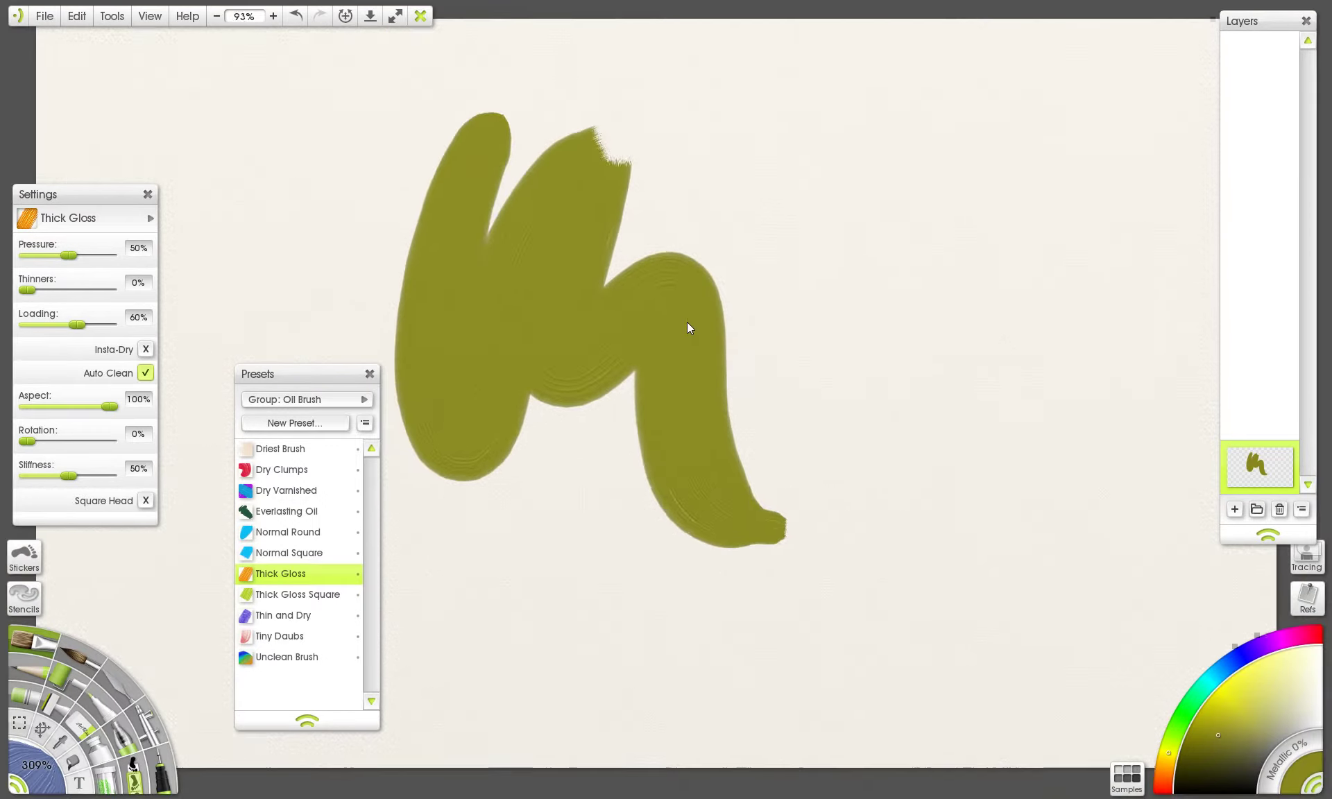
pyautogui.scroll(4, 811, 365)
pyautogui.scroll(2, 830, 365)
pyautogui.scroll(-1, 818, 364)
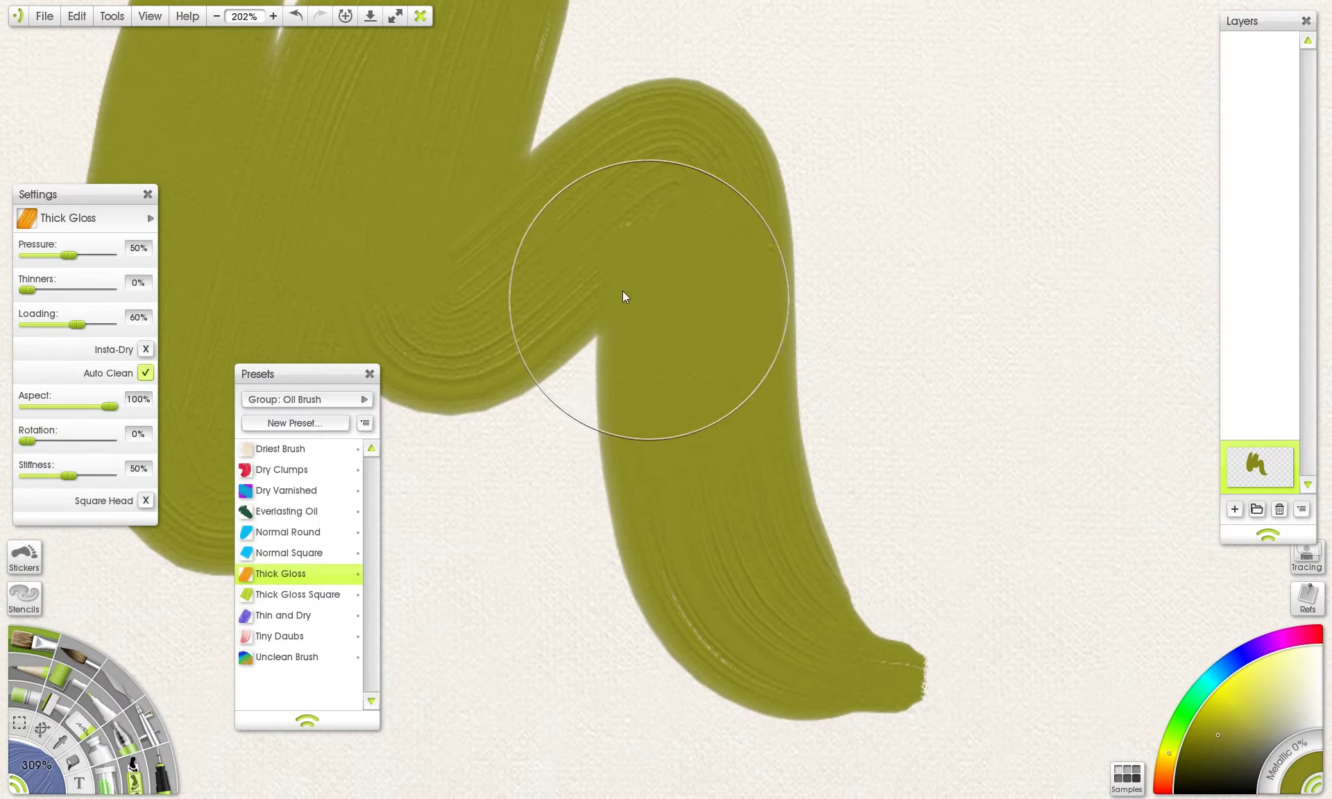
pyautogui.scroll(3, 705, 298)
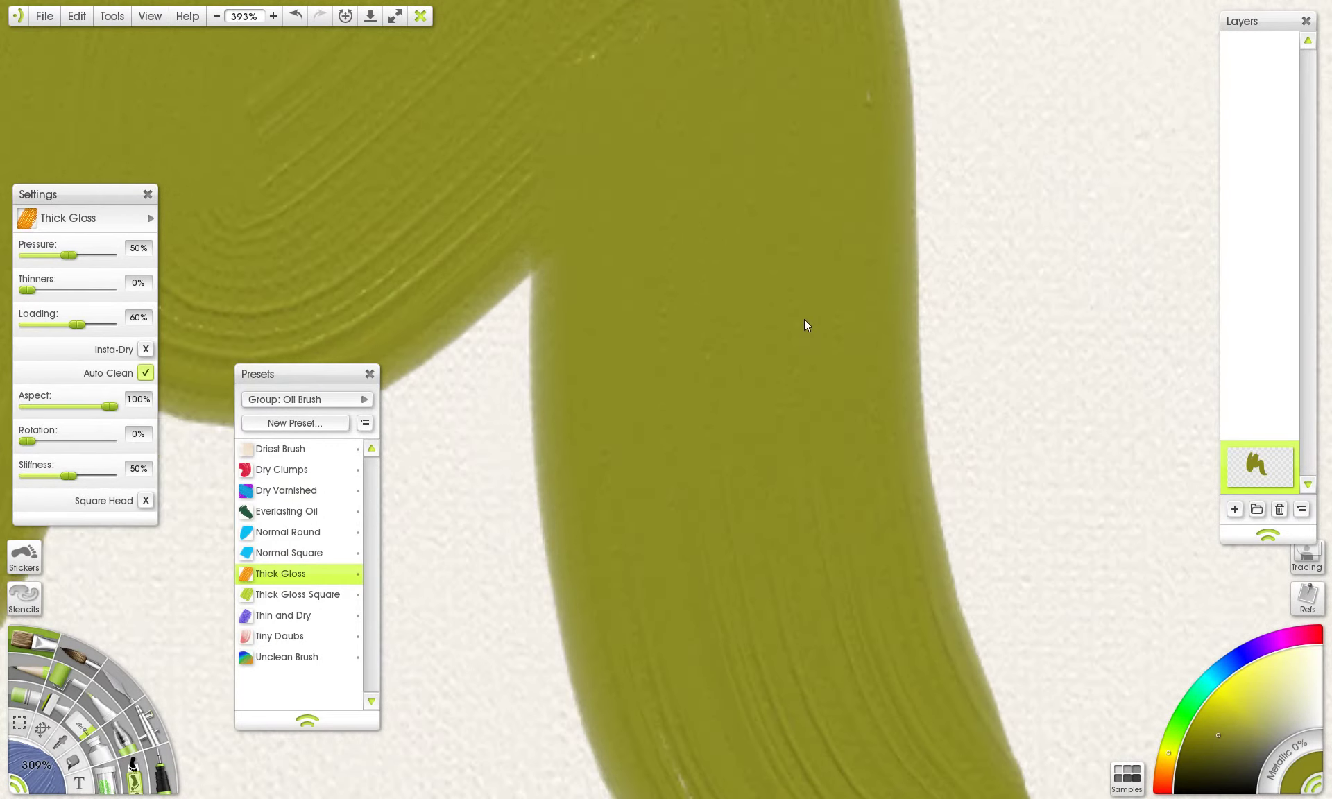
pyautogui.scroll(-5, 573, 272)
pyautogui.scroll(-1, 573, 272)
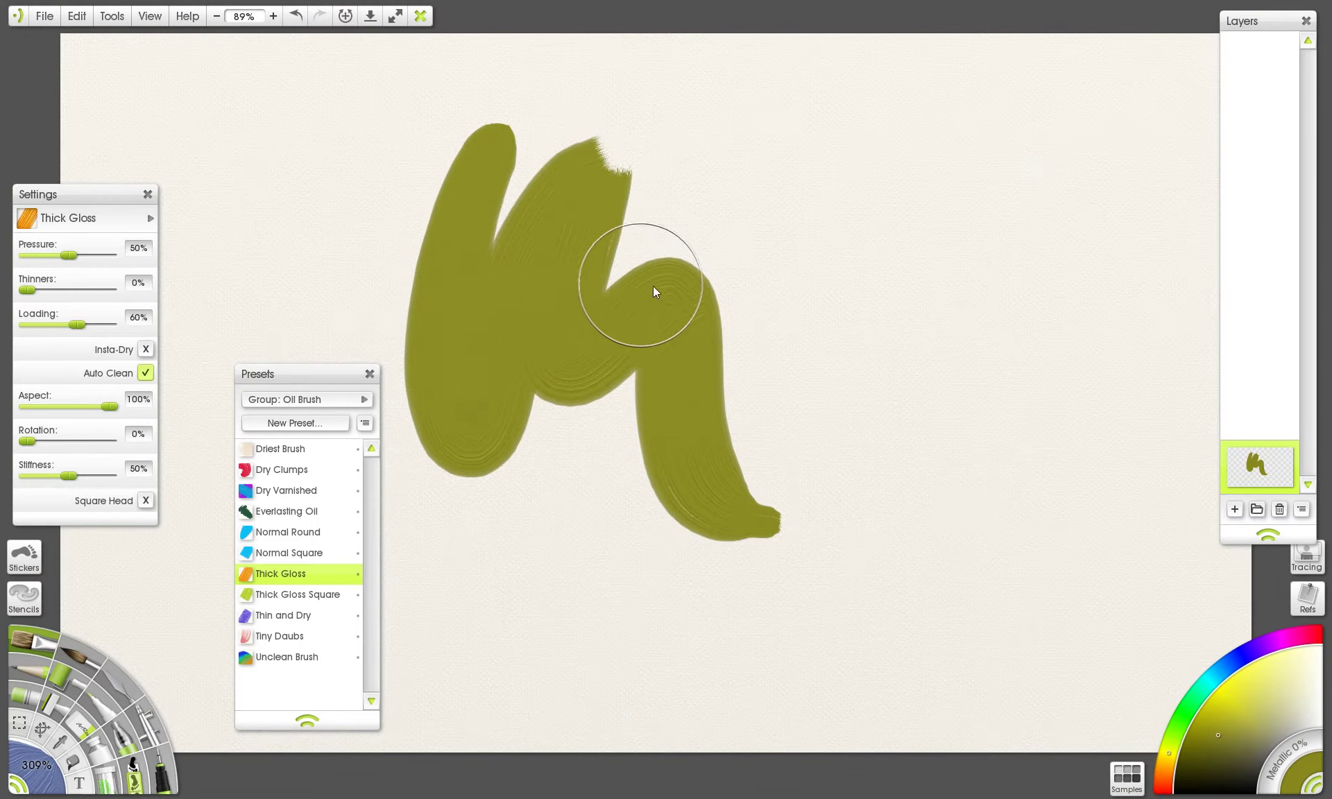
# - Pick a paler olive and paint two winding strokes over the first olive stroke
pyautogui.click(1263, 710)
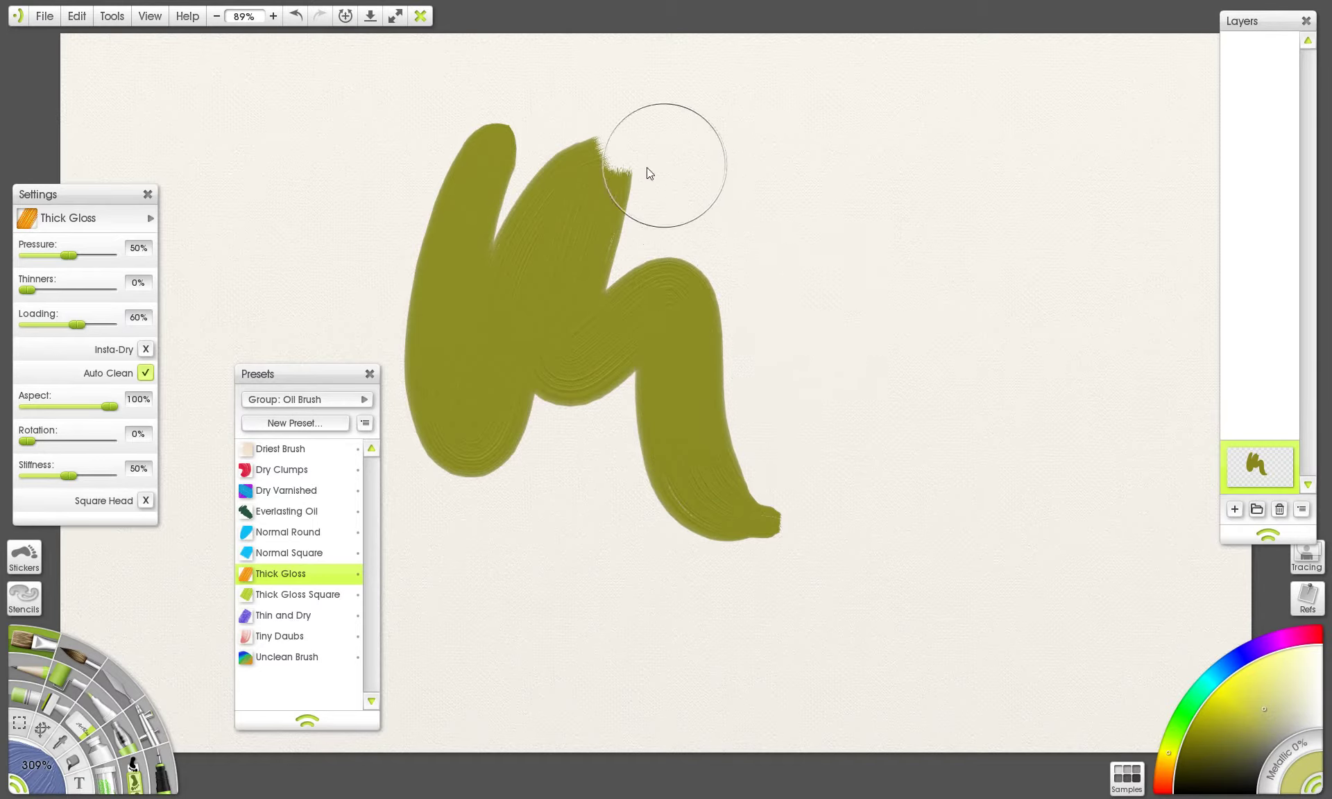
pyautogui.moveTo(597, 247)
pyautogui.mouseDown()
pyautogui.moveTo(734, 340)
pyautogui.moveTo(691, 340)
pyautogui.moveTo(772, 562)
pyautogui.mouseUp()
pyautogui.moveTo(494, 194)
pyautogui.mouseDown()
pyautogui.moveTo(590, 407)
pyautogui.moveTo(766, 581)
pyautogui.moveTo(798, 639)
pyautogui.mouseUp()
# - Paint two light turquoise strokes over the olive paint and a long wavy stroke in a darker teal below them
pyautogui.click(1209, 701)
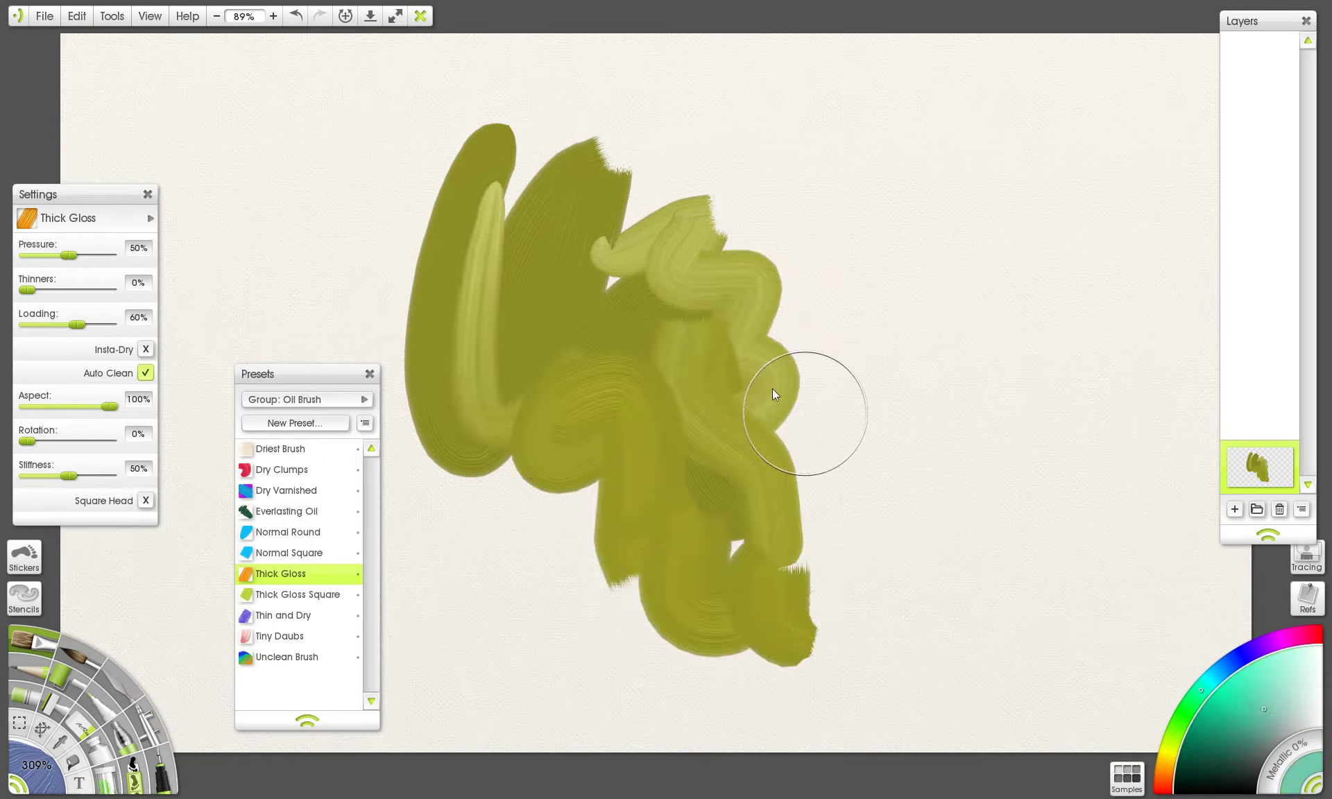
pyautogui.moveTo(633, 352); pyautogui.dragTo(793, 590)
pyautogui.moveTo(666, 257)
pyautogui.mouseDown()
pyautogui.moveTo(694, 352)
pyautogui.moveTo(858, 532)
pyautogui.moveTo(864, 590)
pyautogui.mouseUp()
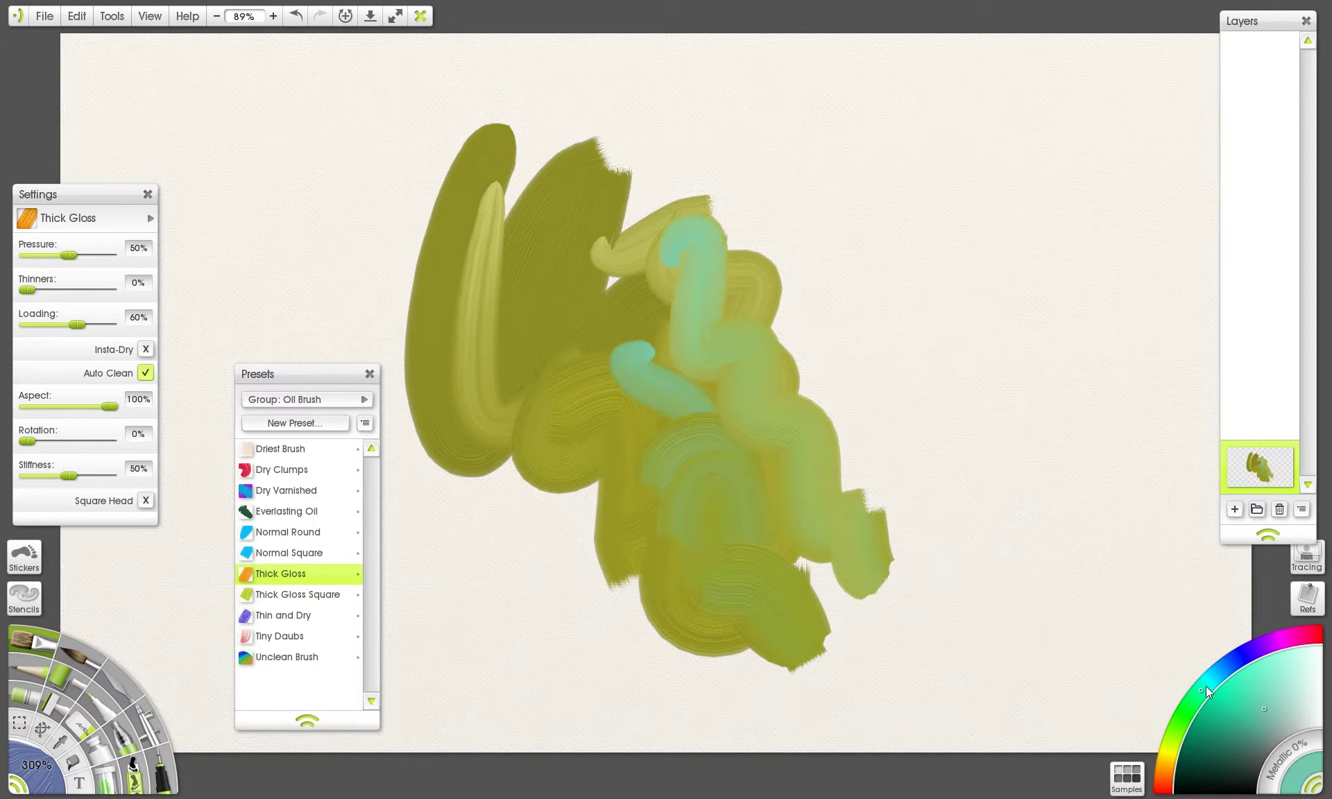
pyautogui.click(1217, 723)
pyautogui.moveTo(535, 402)
pyautogui.mouseDown()
pyautogui.moveTo(574, 499)
pyautogui.moveTo(785, 463)
pyautogui.moveTo(999, 536)
pyautogui.mouseUp()
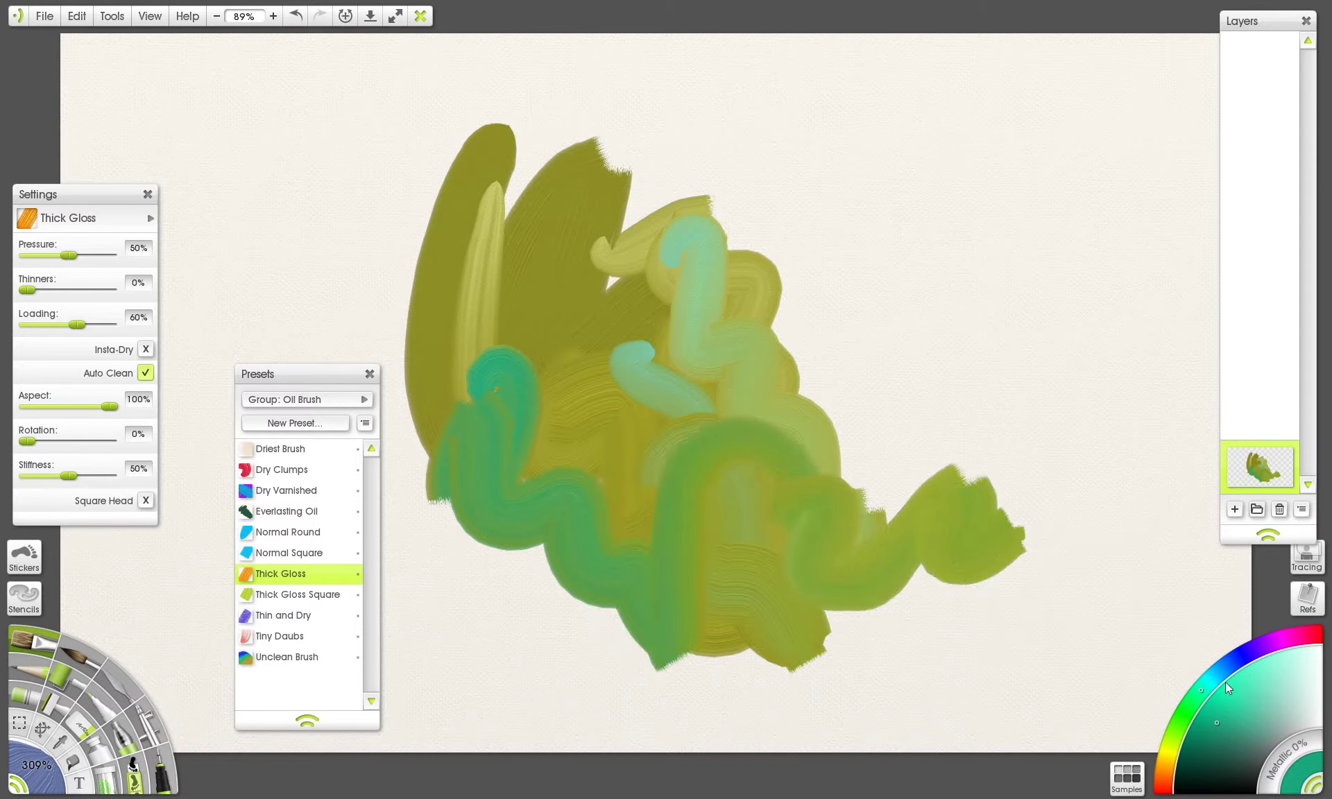
# - Blend orange-brown and purple strokes into the green paint, and undo the extra purple stroke tried on bare canvas
pyautogui.click(1168, 771)
pyautogui.moveTo(586, 388)
pyautogui.mouseDown()
pyautogui.moveTo(681, 461)
pyautogui.moveTo(803, 512)
pyautogui.moveTo(848, 440)
pyautogui.moveTo(939, 450)
pyautogui.moveTo(973, 512)
pyautogui.moveTo(1074, 533)
pyautogui.moveTo(667, 590)
pyautogui.mouseUp()
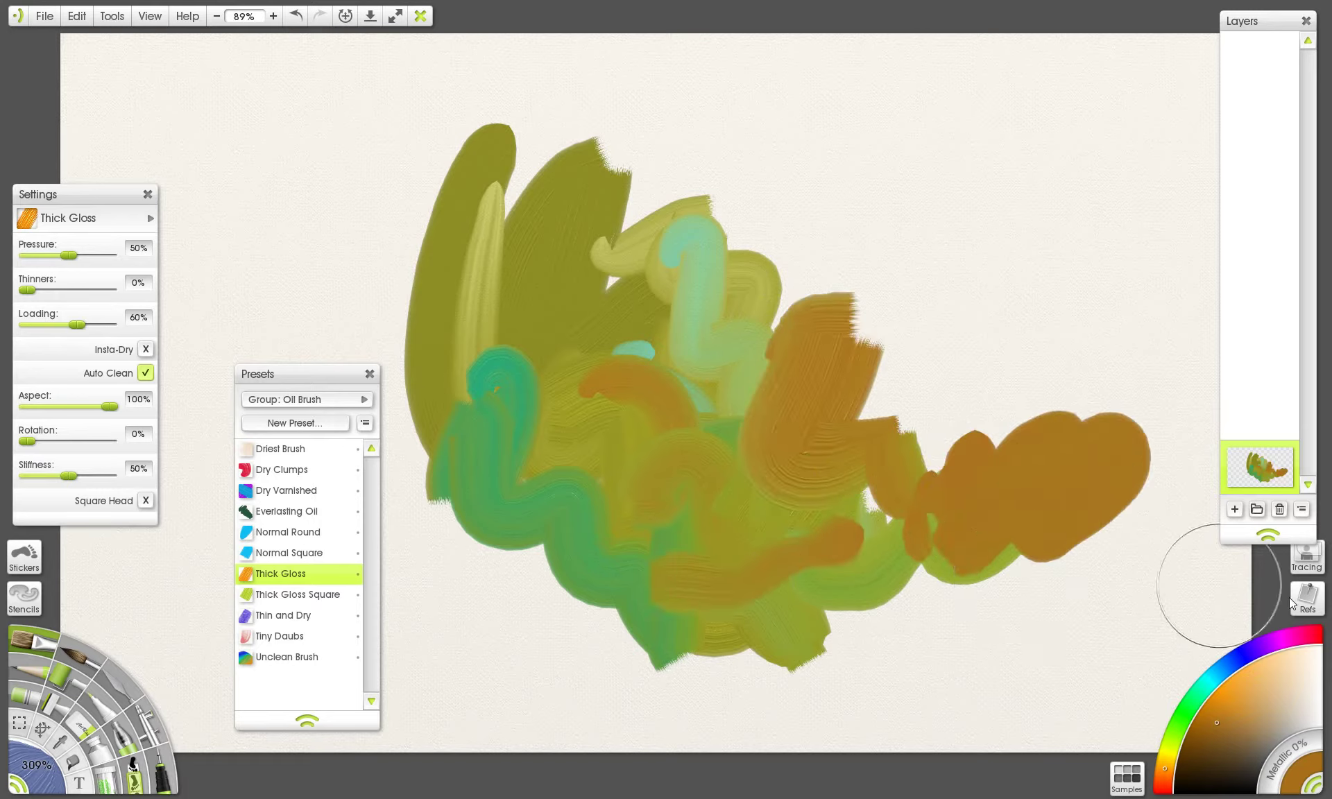
pyautogui.click(1268, 647)
pyautogui.moveTo(559, 337)
pyautogui.mouseDown()
pyautogui.moveTo(618, 261)
pyautogui.moveTo(788, 386)
pyautogui.moveTo(913, 594)
pyautogui.mouseUp()
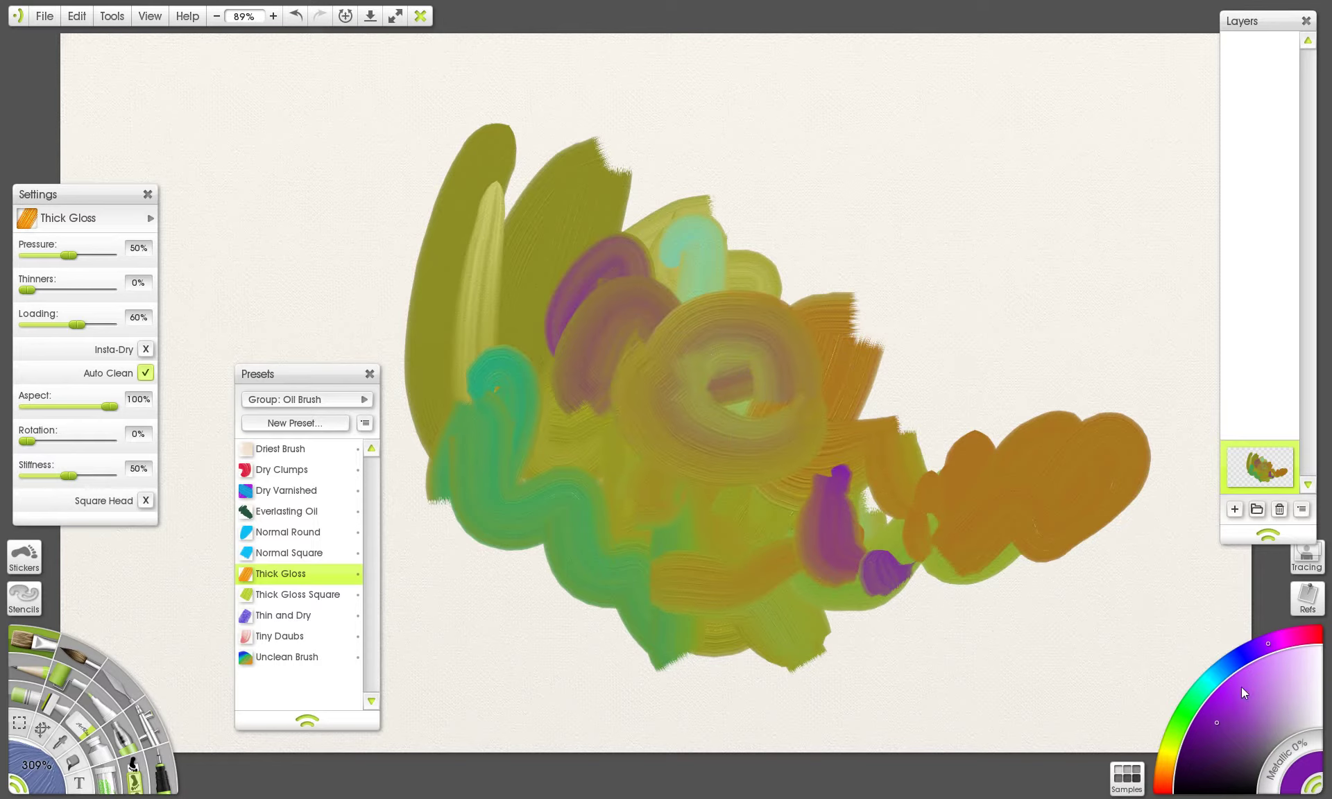
pyautogui.moveTo(961, 196); pyautogui.dragTo(1005, 165)
pyautogui.hotkey('ctrl', 'z')
# - Pick magenta and paint three strokes across the lower part of the teal and olive paint
pyautogui.click(1291, 637)
pyautogui.moveTo(544, 496)
pyautogui.mouseDown()
pyautogui.moveTo(660, 539)
pyautogui.moveTo(644, 642)
pyautogui.moveTo(749, 649)
pyautogui.mouseUp()
pyautogui.moveTo(645, 533); pyautogui.dragTo(479, 652)
pyautogui.moveTo(746, 584); pyautogui.dragTo(579, 640)
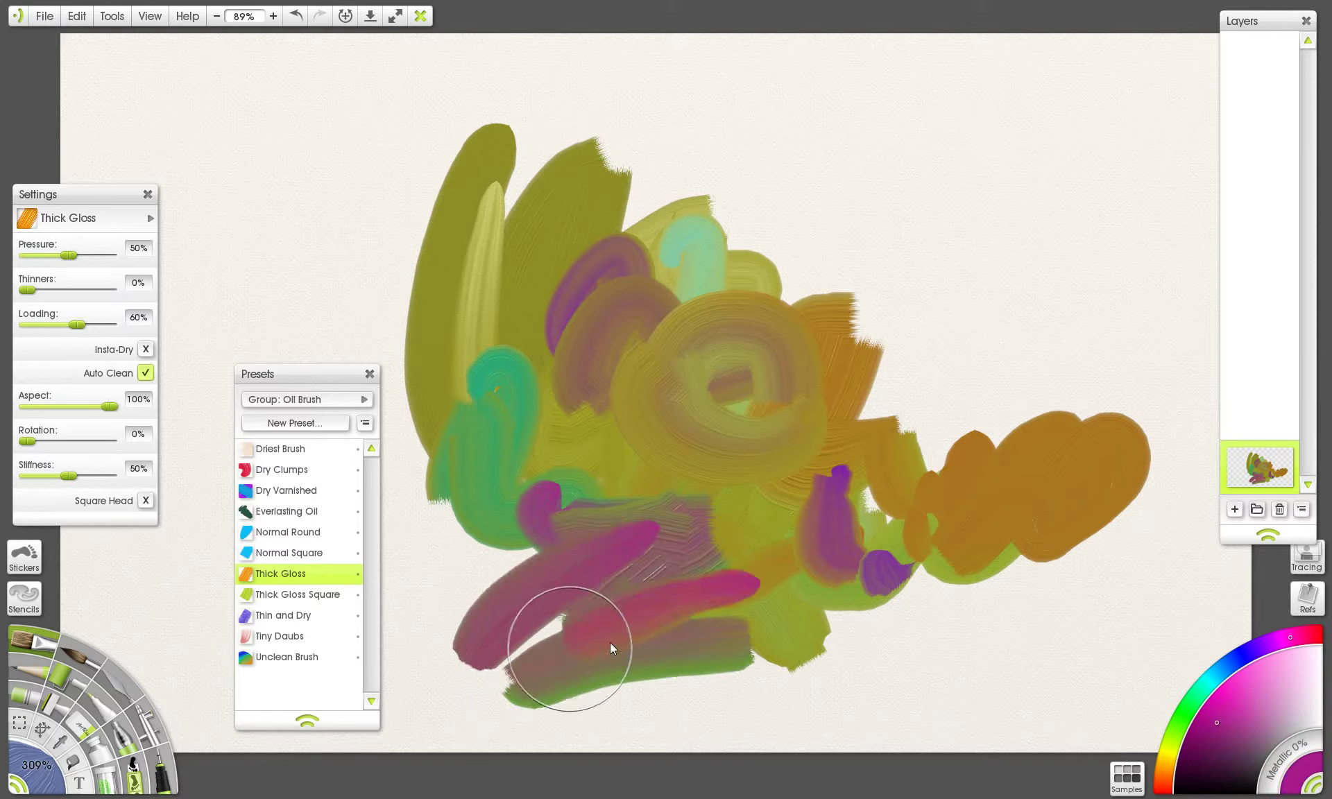
# - Try a few more magenta daubs beside the lower strokes and undo them
pyautogui.moveTo(715, 619); pyautogui.dragTo(758, 613)
pyautogui.click(836, 620)
pyautogui.moveTo(748, 555)
pyautogui.mouseDown()
pyautogui.moveTo(753, 631)
pyautogui.moveTo(863, 694)
pyautogui.mouseUp()
pyautogui.hotkey('ctrl', 'z')
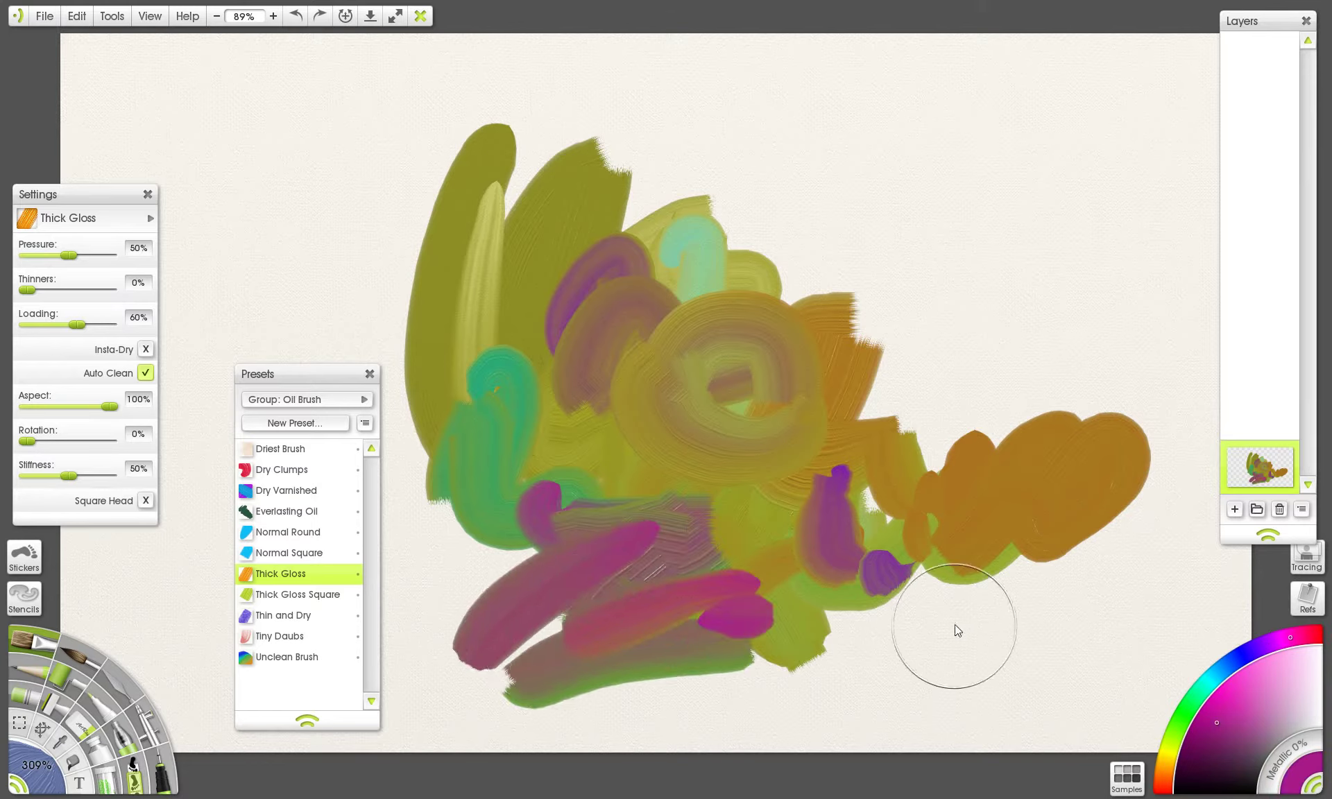
pyautogui.hotkey('ctrl', 'z')
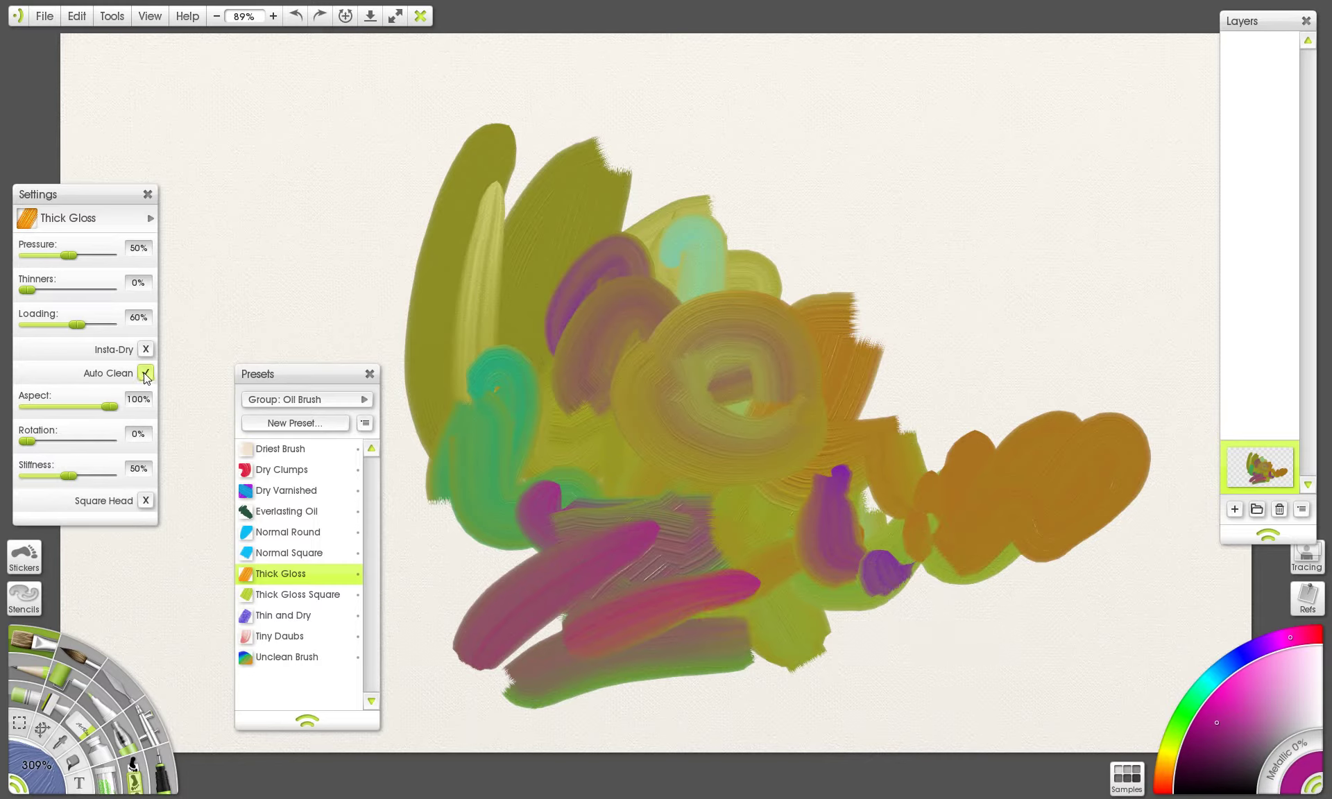
# - Test painting with Auto Clean off, switch it back on, and undo a magenta trial stroke on bare canvas
pyautogui.click(147, 374)
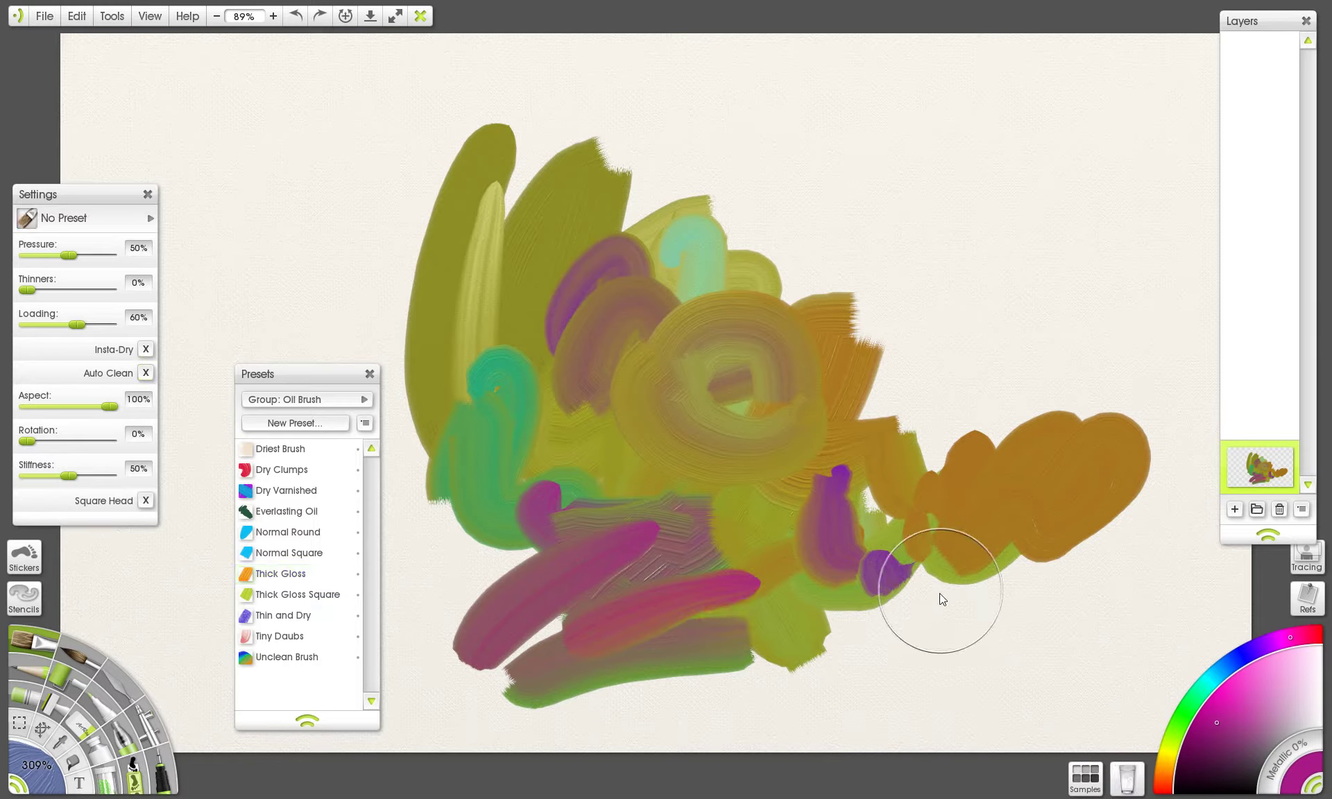
pyautogui.moveTo(793, 559); pyautogui.dragTo(770, 517)
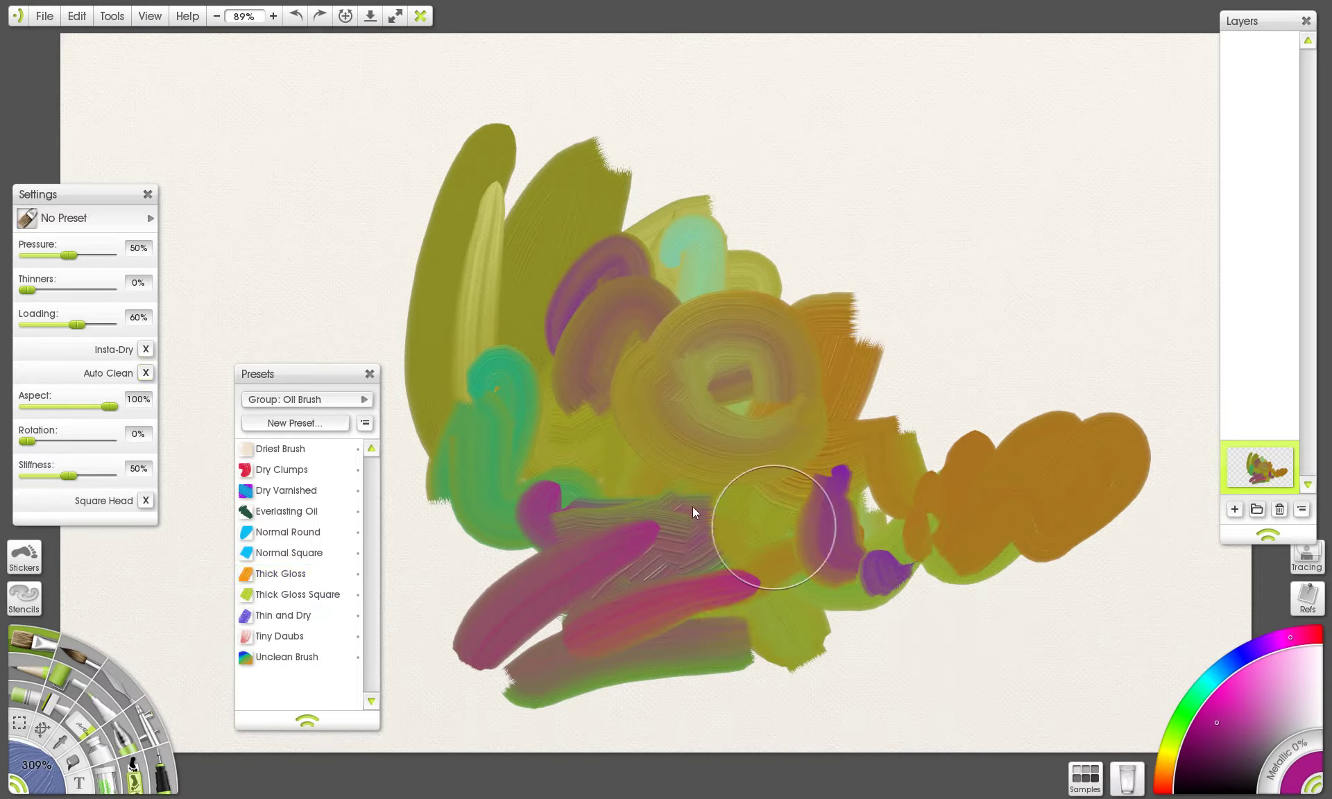
pyautogui.click(145, 372)
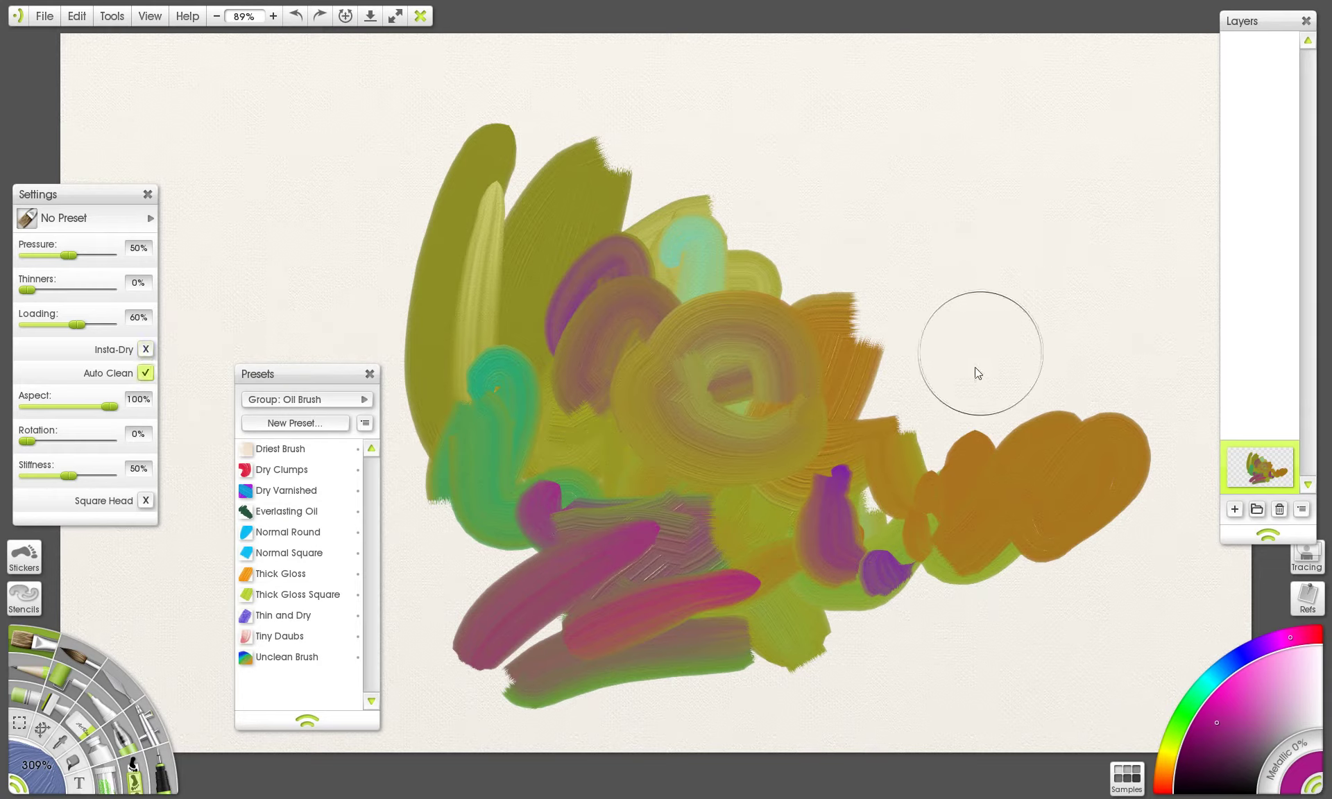
pyautogui.moveTo(968, 246)
pyautogui.mouseDown()
pyautogui.moveTo(1027, 318)
pyautogui.moveTo(1082, 444)
pyautogui.mouseUp()
pyautogui.hotkey('ctrl', 'z')
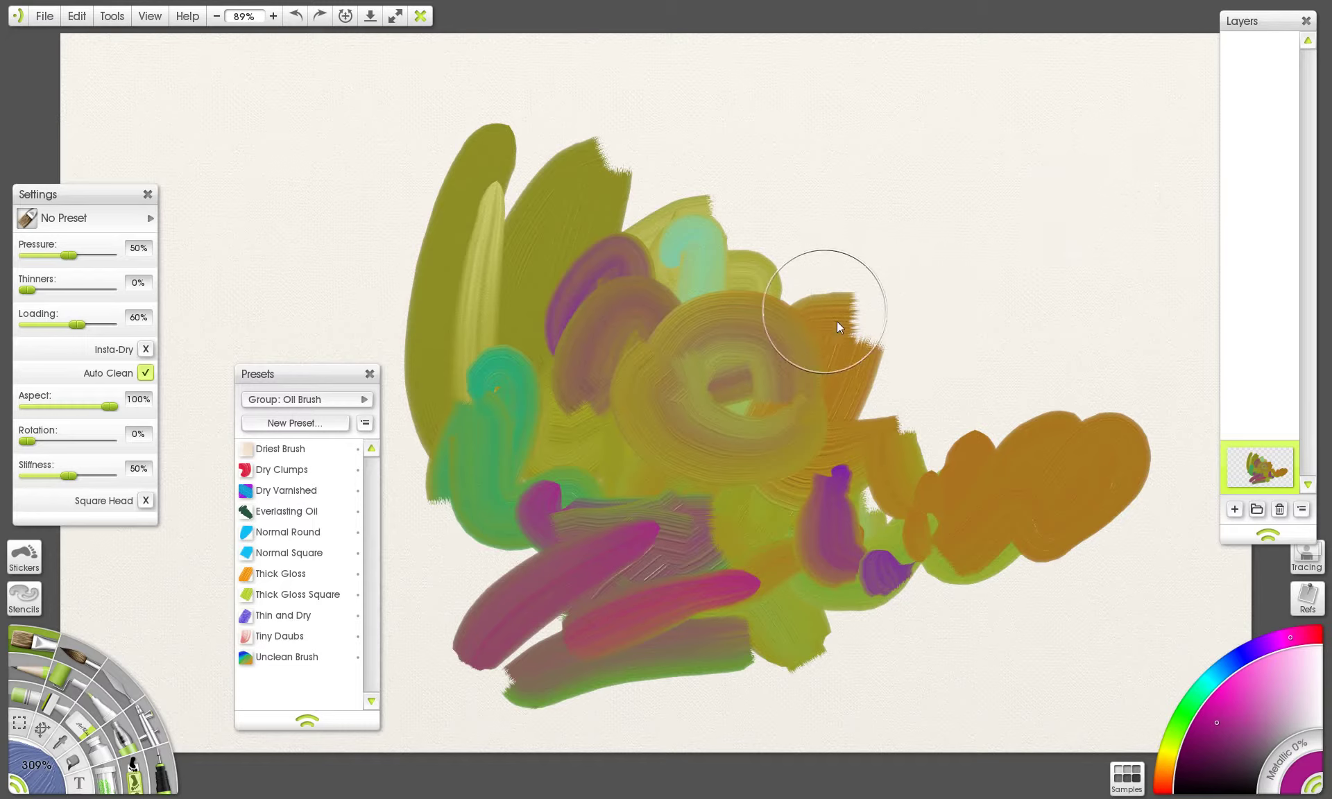
# - With Auto Clean on, blend magenta over the upper purple strokes, and undo a comparison stroke on bare canvas
pyautogui.moveTo(561, 298)
pyautogui.mouseDown()
pyautogui.moveTo(596, 280)
pyautogui.moveTo(575, 313)
pyautogui.moveTo(691, 255)
pyautogui.mouseUp()
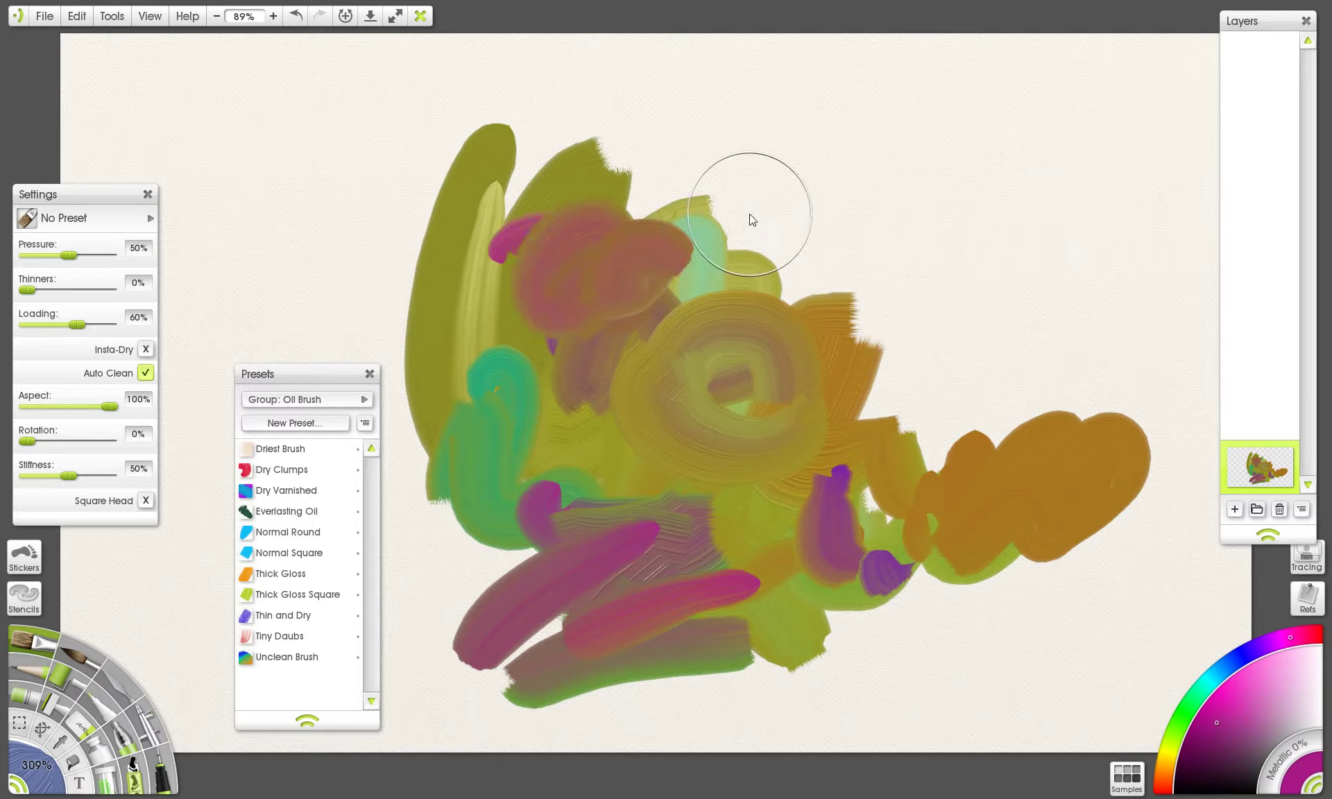
pyautogui.moveTo(958, 167); pyautogui.dragTo(1034, 281)
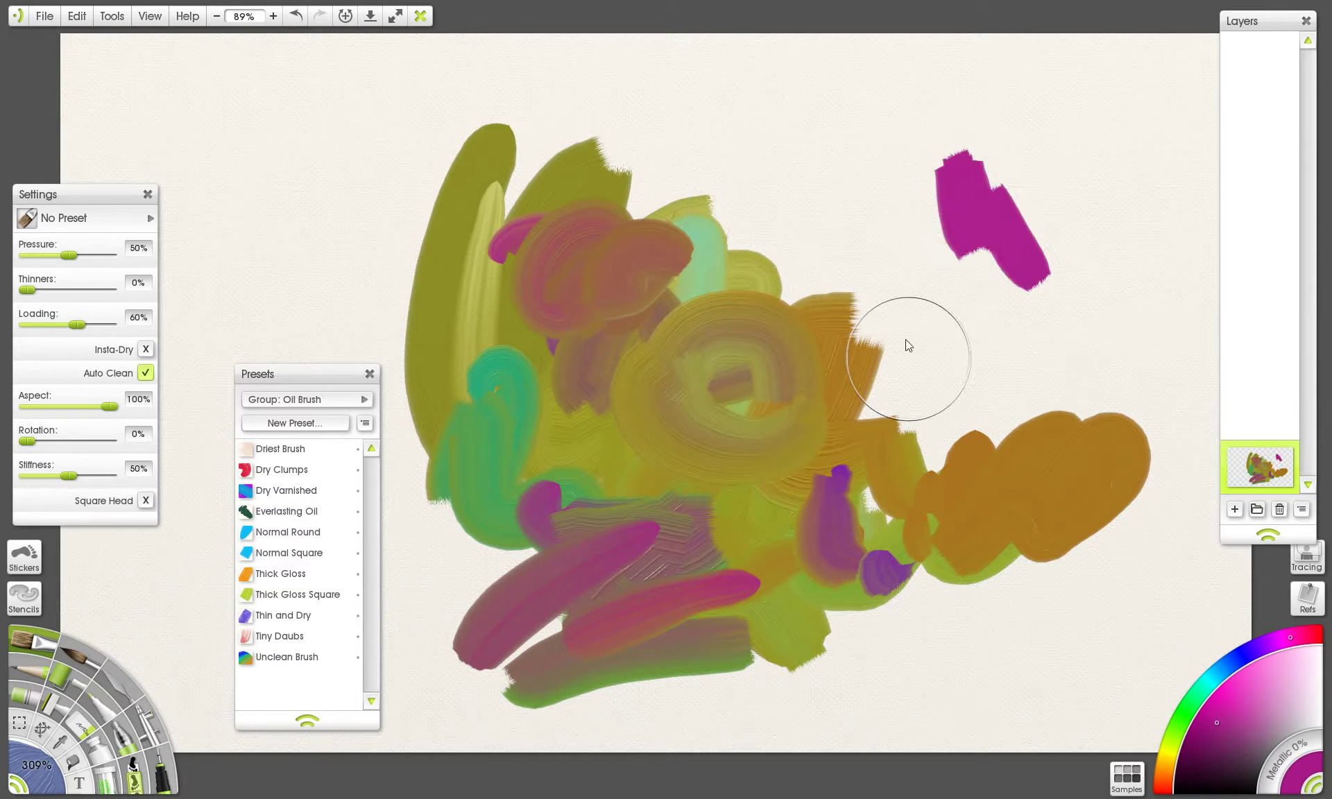
pyautogui.hotkey('ctrl', 'z')
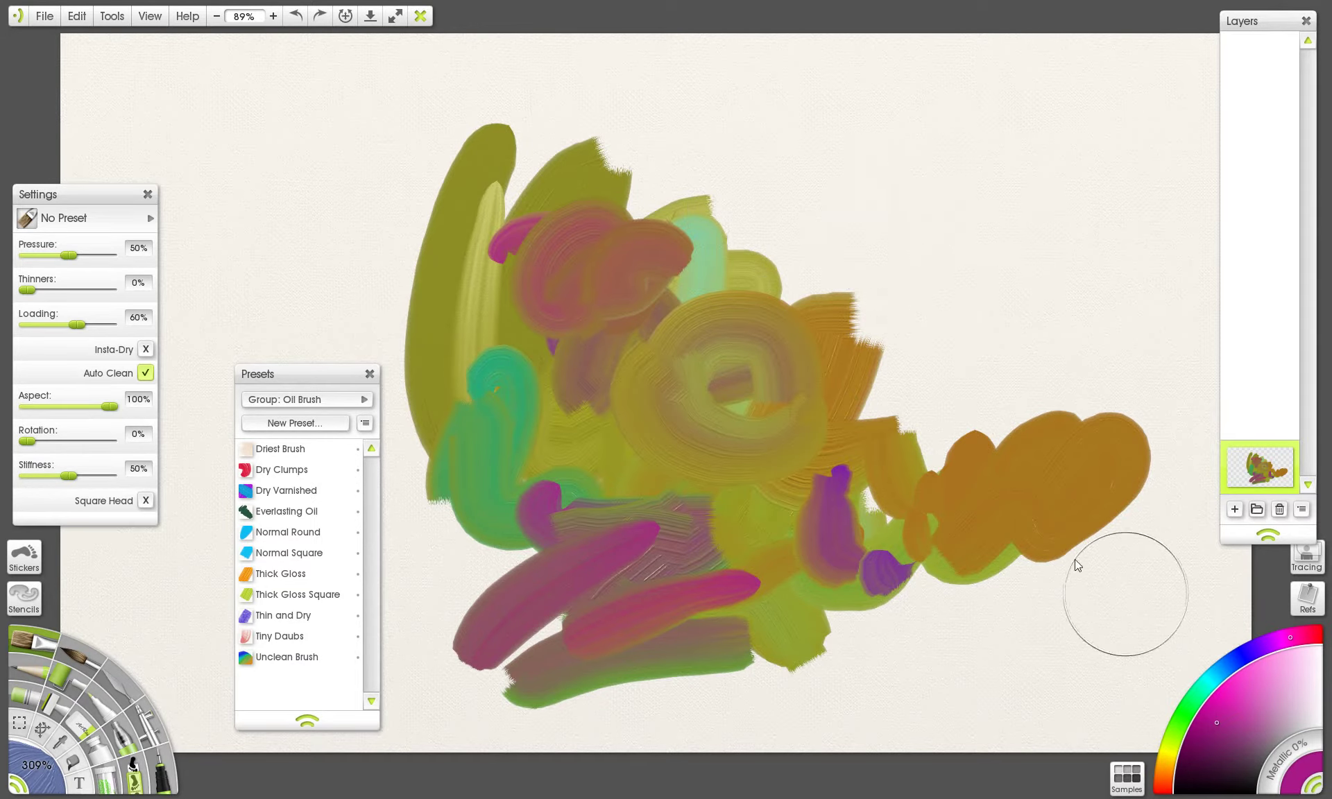
# - Turn off Auto Clean, smear the brush through the mixed paint and dab the picked-up colour across the bare canvas around it
pyautogui.click(146, 374)
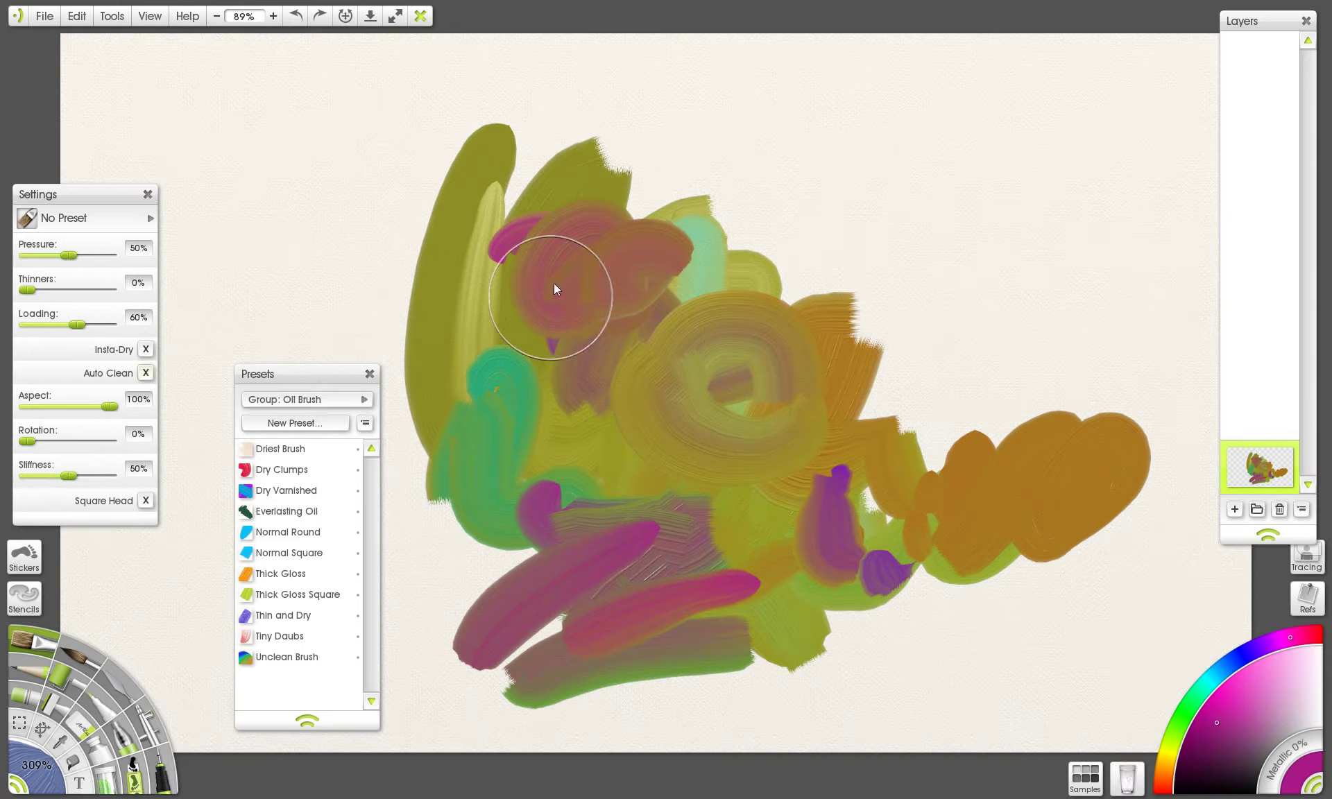
pyautogui.moveTo(554, 288)
pyautogui.mouseDown()
pyautogui.moveTo(476, 348)
pyautogui.moveTo(479, 329)
pyautogui.moveTo(540, 408)
pyautogui.moveTo(583, 401)
pyautogui.mouseUp()
pyautogui.moveTo(957, 134)
pyautogui.mouseDown()
pyautogui.moveTo(999, 201)
pyautogui.moveTo(1105, 241)
pyautogui.mouseUp()
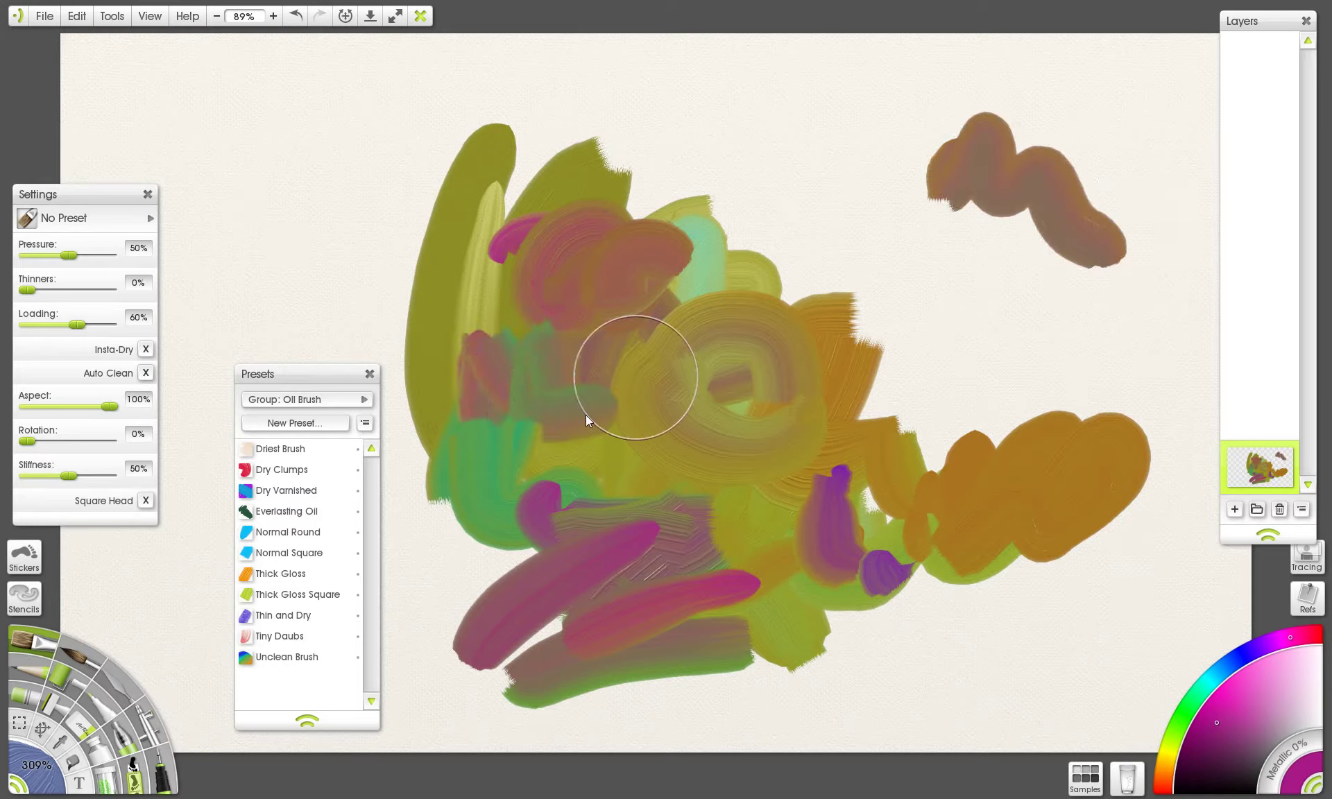
pyautogui.moveTo(757, 128)
pyautogui.mouseDown()
pyautogui.moveTo(830, 172)
pyautogui.moveTo(899, 177)
pyautogui.mouseUp()
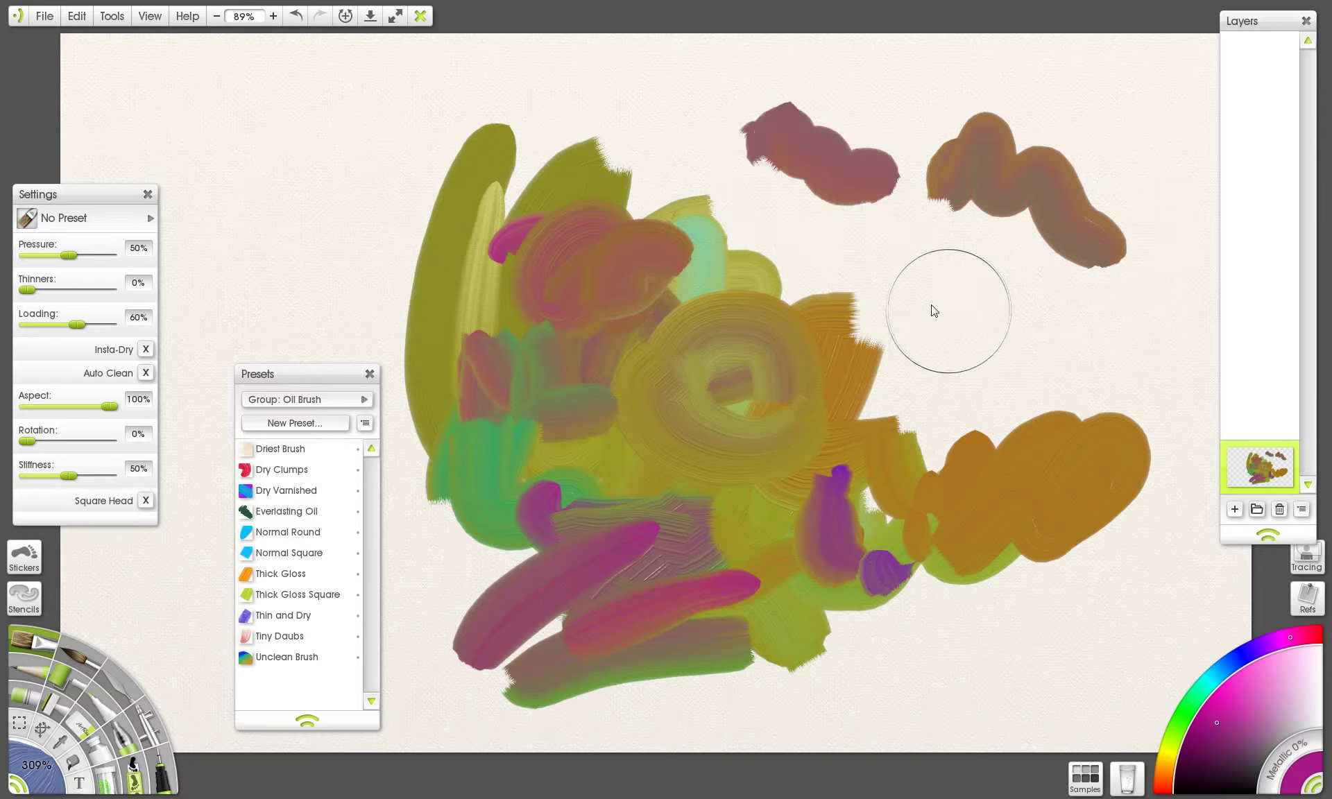
pyautogui.moveTo(933, 305); pyautogui.dragTo(989, 316)
pyautogui.moveTo(1069, 332); pyautogui.dragTo(1074, 354)
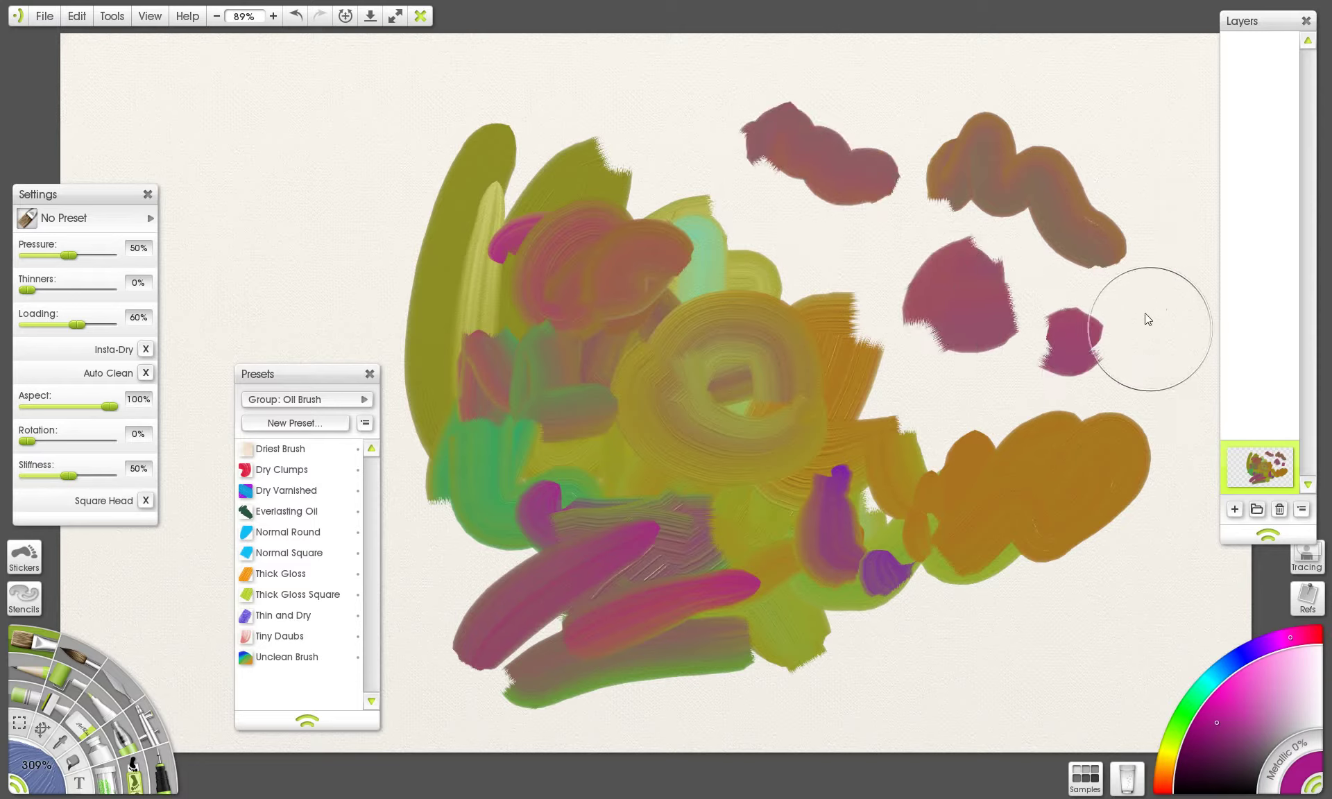
pyautogui.moveTo(1145, 314); pyautogui.dragTo(1167, 339)
pyautogui.moveTo(1190, 71); pyautogui.dragTo(1171, 104)
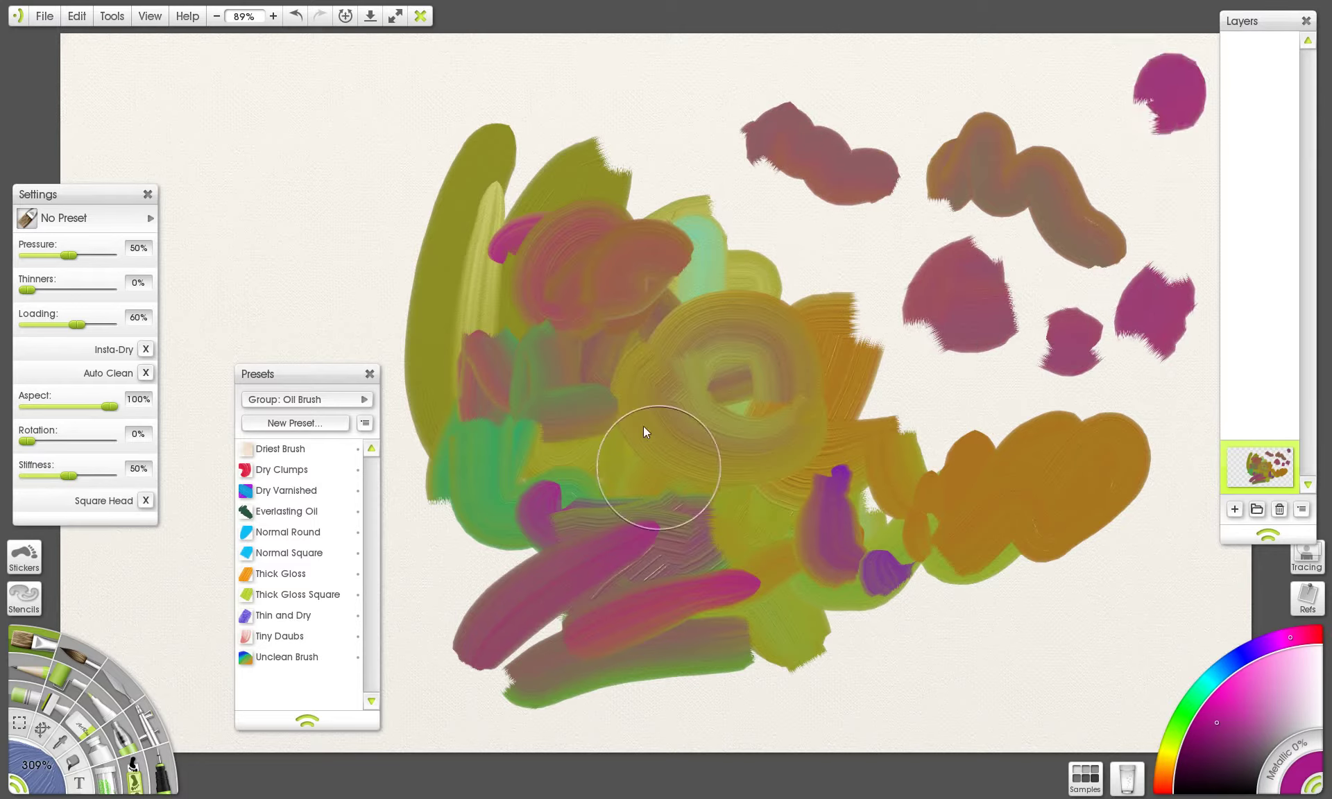
# - Drag the uncleaned brush through the orange and tall olive areas and paint its dirty colour onto nearby bare canvas
pyautogui.moveTo(999, 478)
pyautogui.mouseDown()
pyautogui.moveTo(1014, 531)
pyautogui.moveTo(1020, 512)
pyautogui.moveTo(922, 565)
pyautogui.mouseUp()
pyautogui.moveTo(864, 224)
pyautogui.mouseDown()
pyautogui.moveTo(855, 260)
pyautogui.moveTo(879, 239)
pyautogui.moveTo(850, 253)
pyautogui.mouseUp()
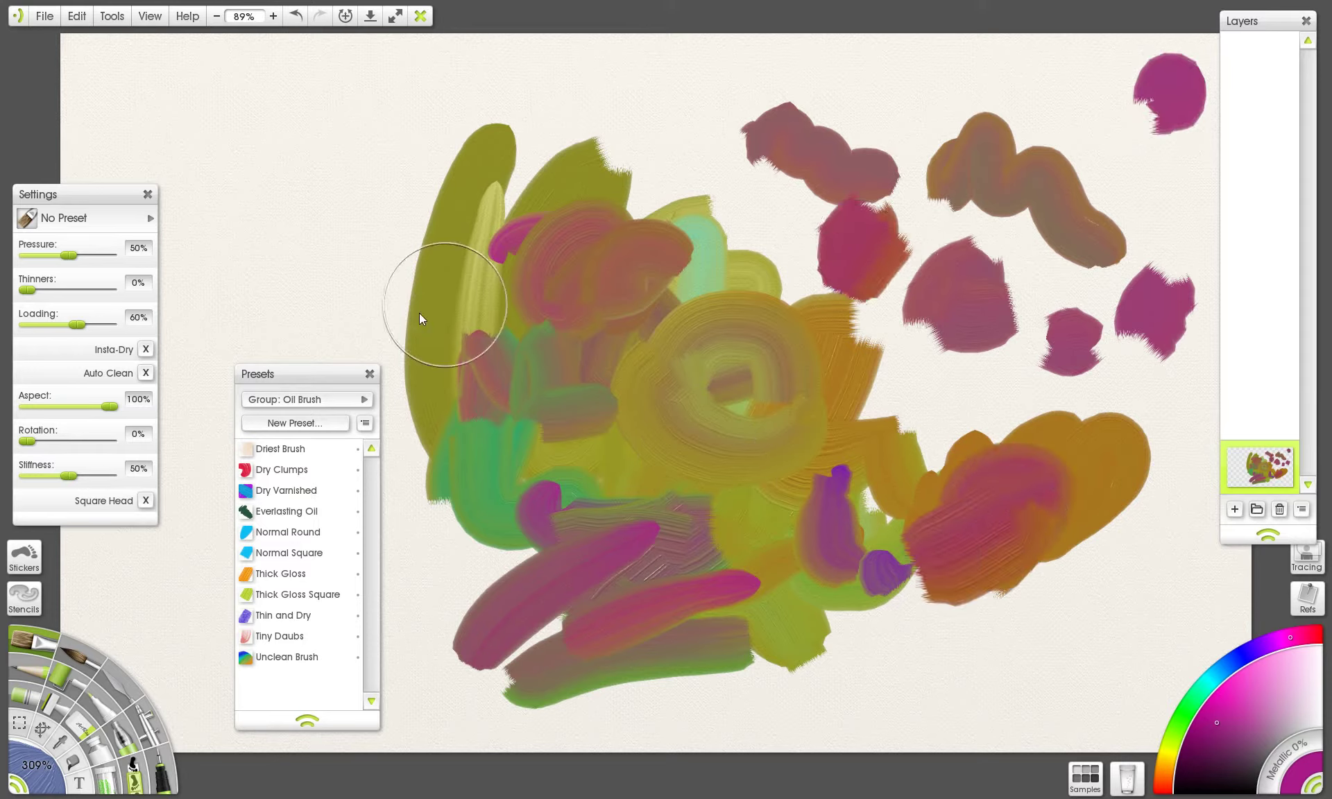
pyautogui.moveTo(420, 320)
pyautogui.mouseDown()
pyautogui.moveTo(400, 284)
pyautogui.moveTo(463, 168)
pyautogui.moveTo(453, 228)
pyautogui.mouseUp()
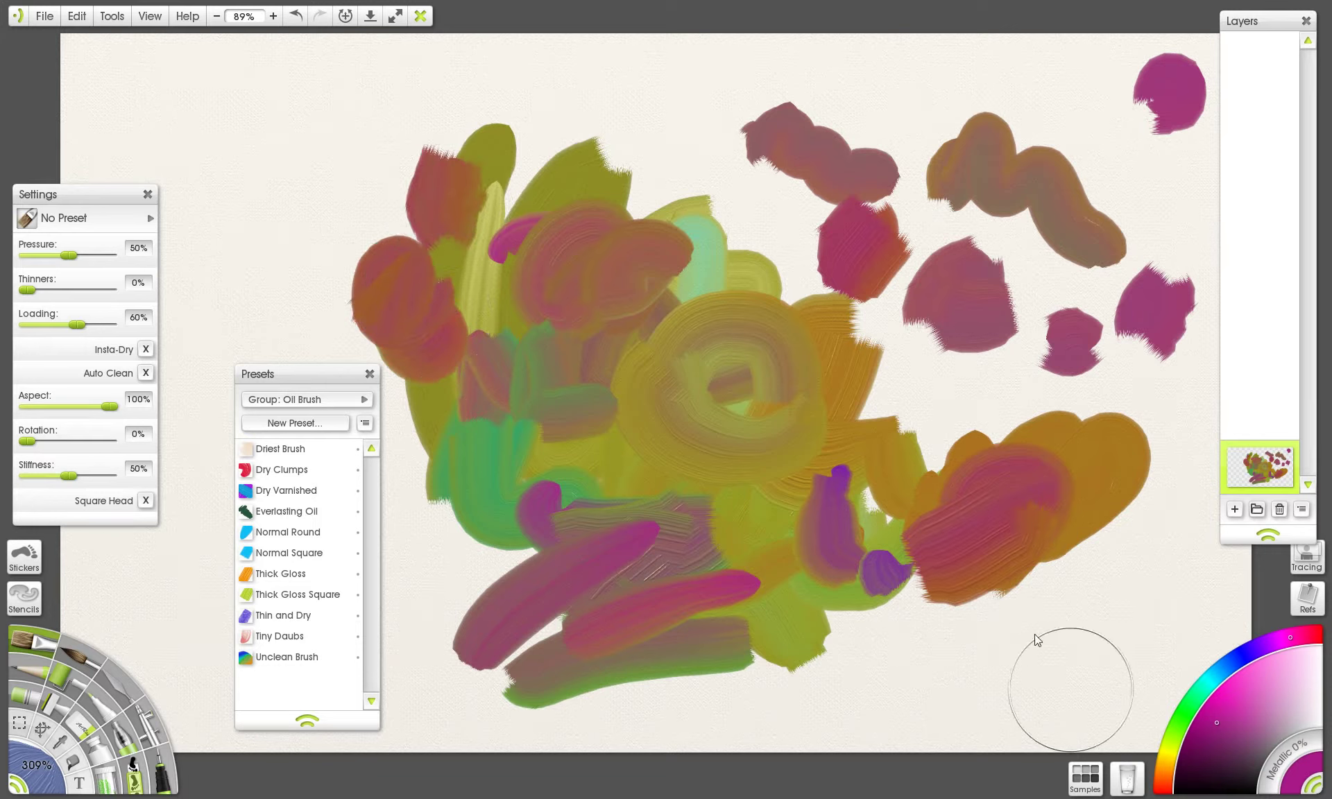
pyautogui.moveTo(277, 142); pyautogui.dragTo(277, 312)
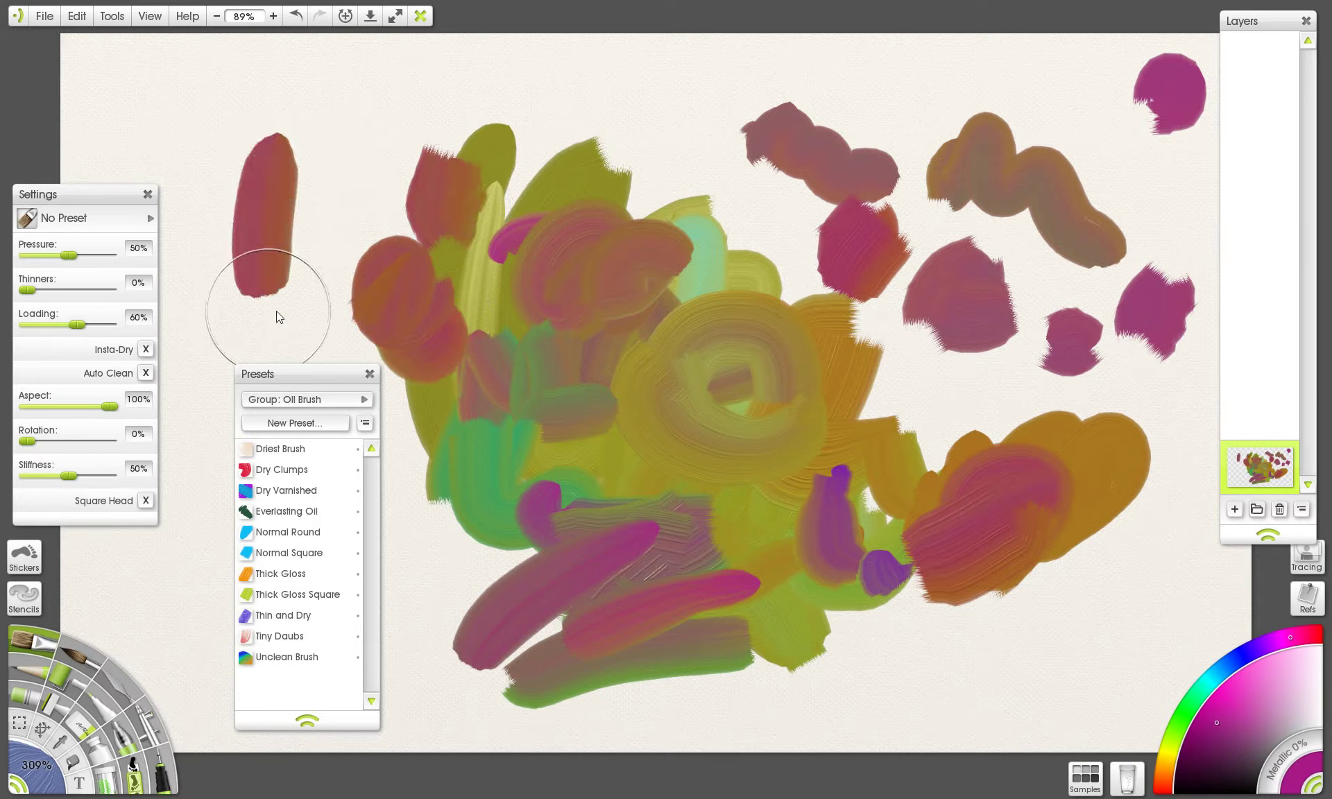
# - Clean the brush in the water glass and paint clean magenta daubs along the upper edge of the canvas
pyautogui.click(1129, 761)
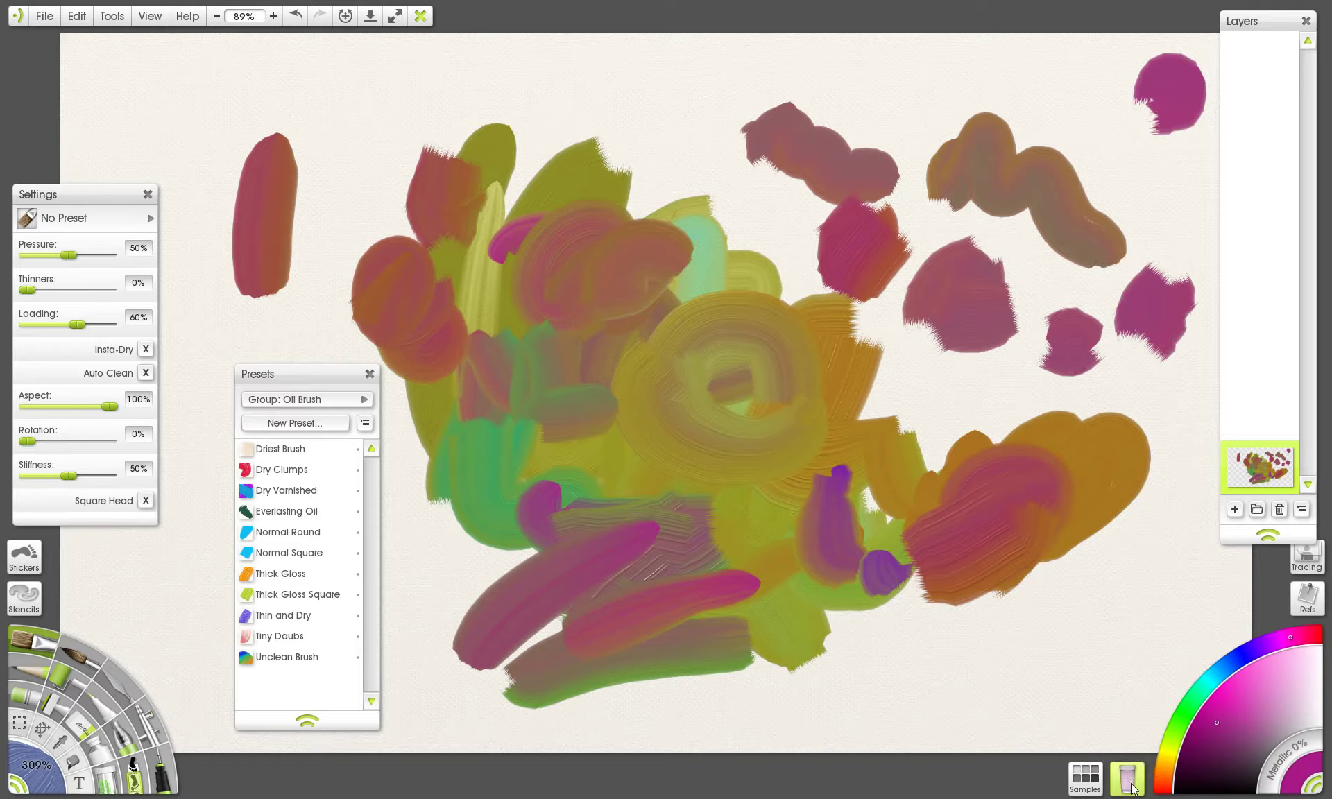
pyautogui.moveTo(309, 115); pyautogui.dragTo(419, 174)
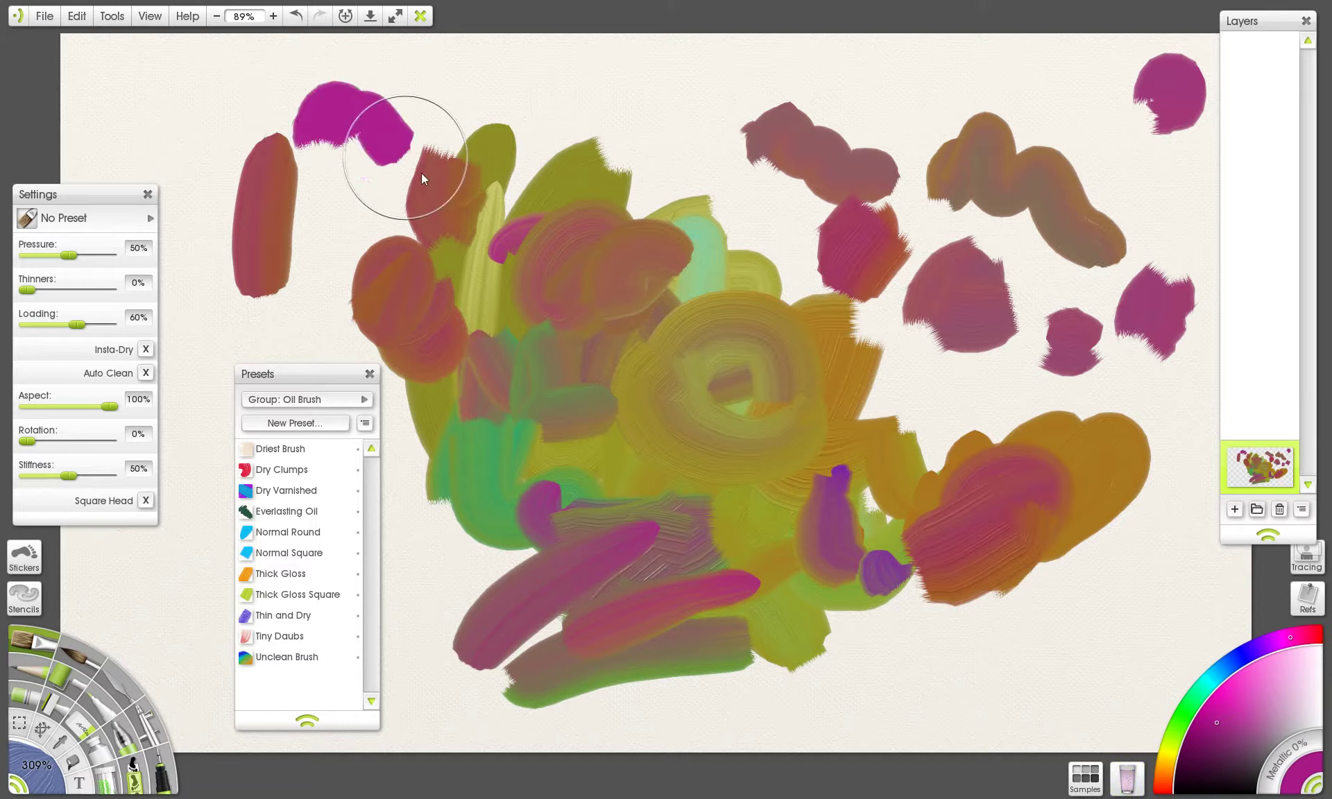
pyautogui.moveTo(430, 97); pyautogui.dragTo(546, 77)
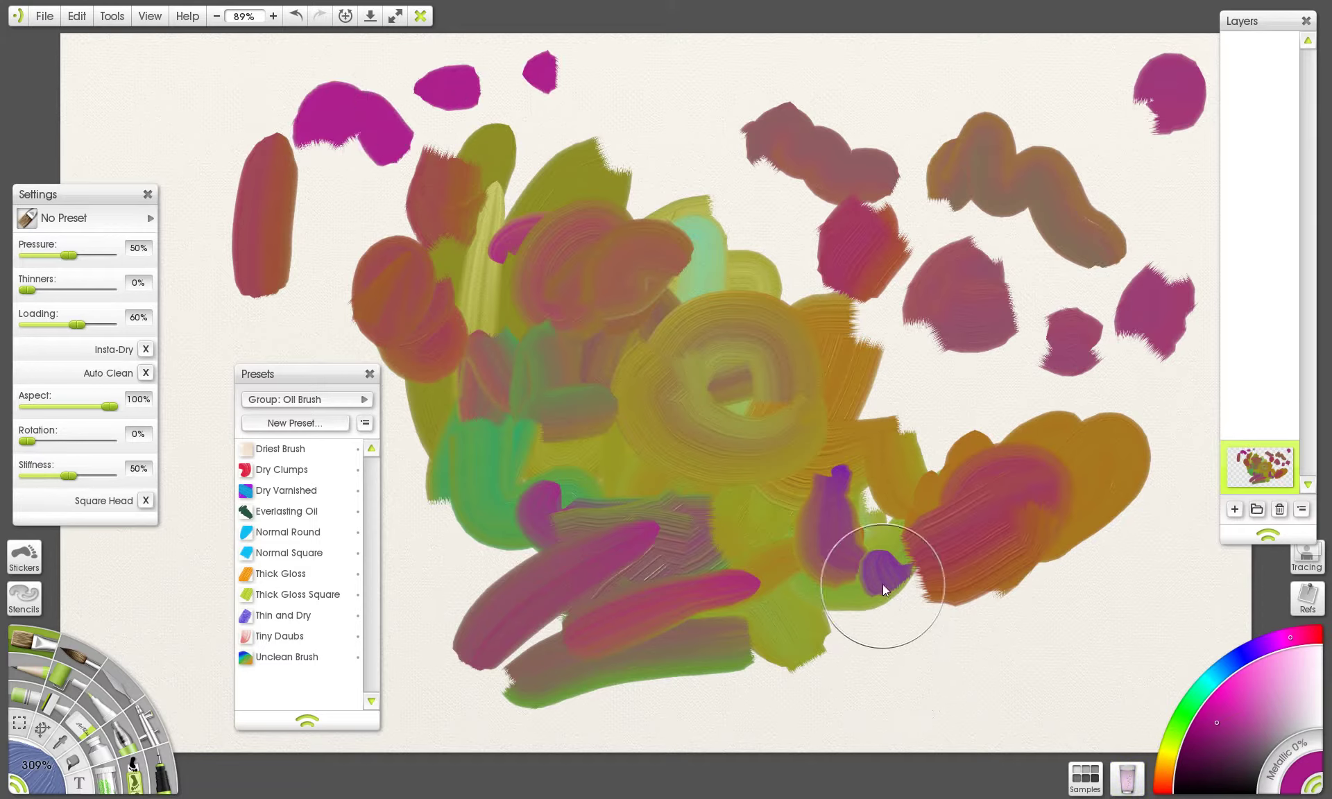
# - Pick an off-white, sweep it through the lower mixed paint, and paint it over the orange area with a cleaned brush
pyautogui.click(1293, 671)
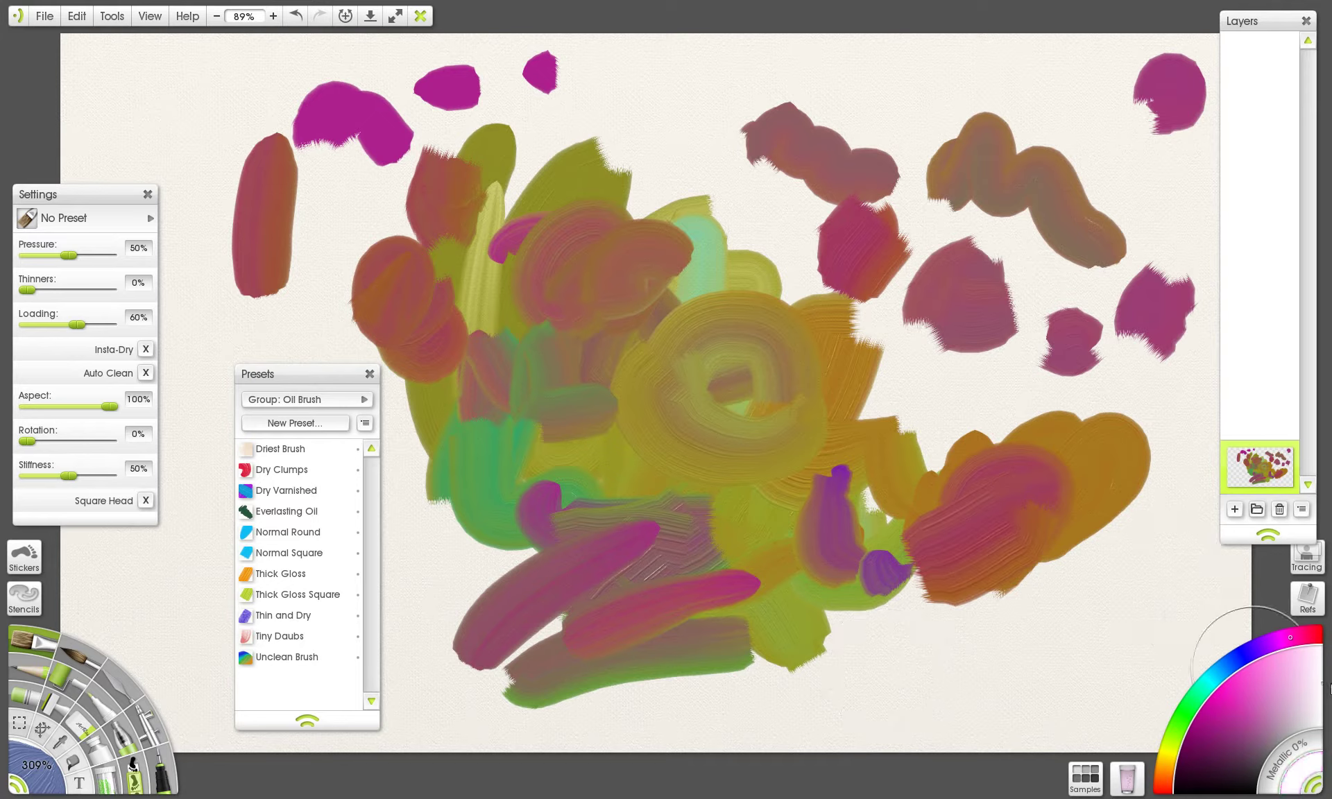
pyautogui.moveTo(743, 387)
pyautogui.mouseDown()
pyautogui.moveTo(813, 586)
pyautogui.moveTo(533, 530)
pyautogui.moveTo(549, 645)
pyautogui.moveTo(781, 609)
pyautogui.moveTo(720, 665)
pyautogui.moveTo(716, 715)
pyautogui.moveTo(854, 722)
pyautogui.mouseUp()
pyautogui.moveTo(1128, 580)
pyautogui.mouseDown()
pyautogui.moveTo(981, 676)
pyautogui.moveTo(960, 665)
pyautogui.moveTo(1150, 552)
pyautogui.moveTo(1172, 487)
pyautogui.mouseUp()
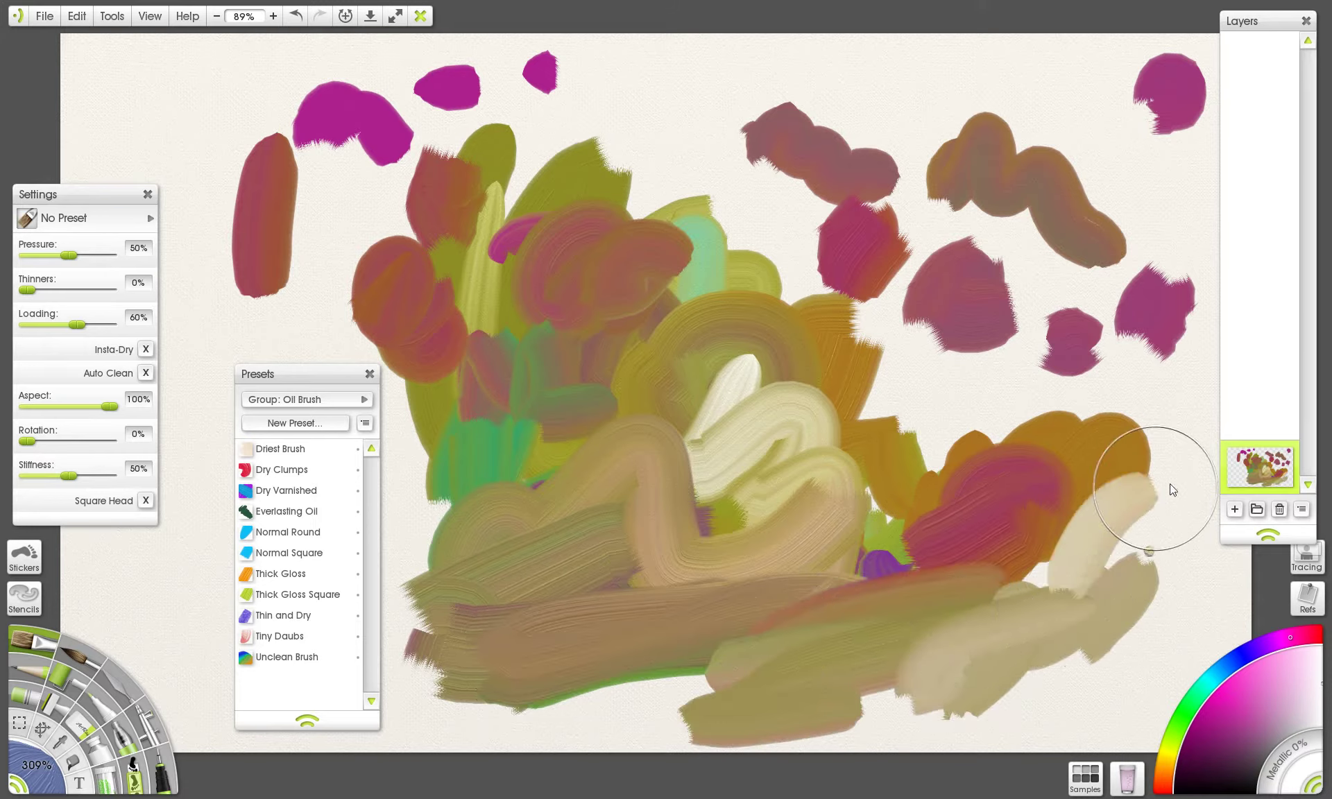
pyautogui.click(1132, 777)
pyautogui.moveTo(1087, 434)
pyautogui.mouseDown()
pyautogui.moveTo(1077, 397)
pyautogui.moveTo(1108, 530)
pyautogui.mouseUp()
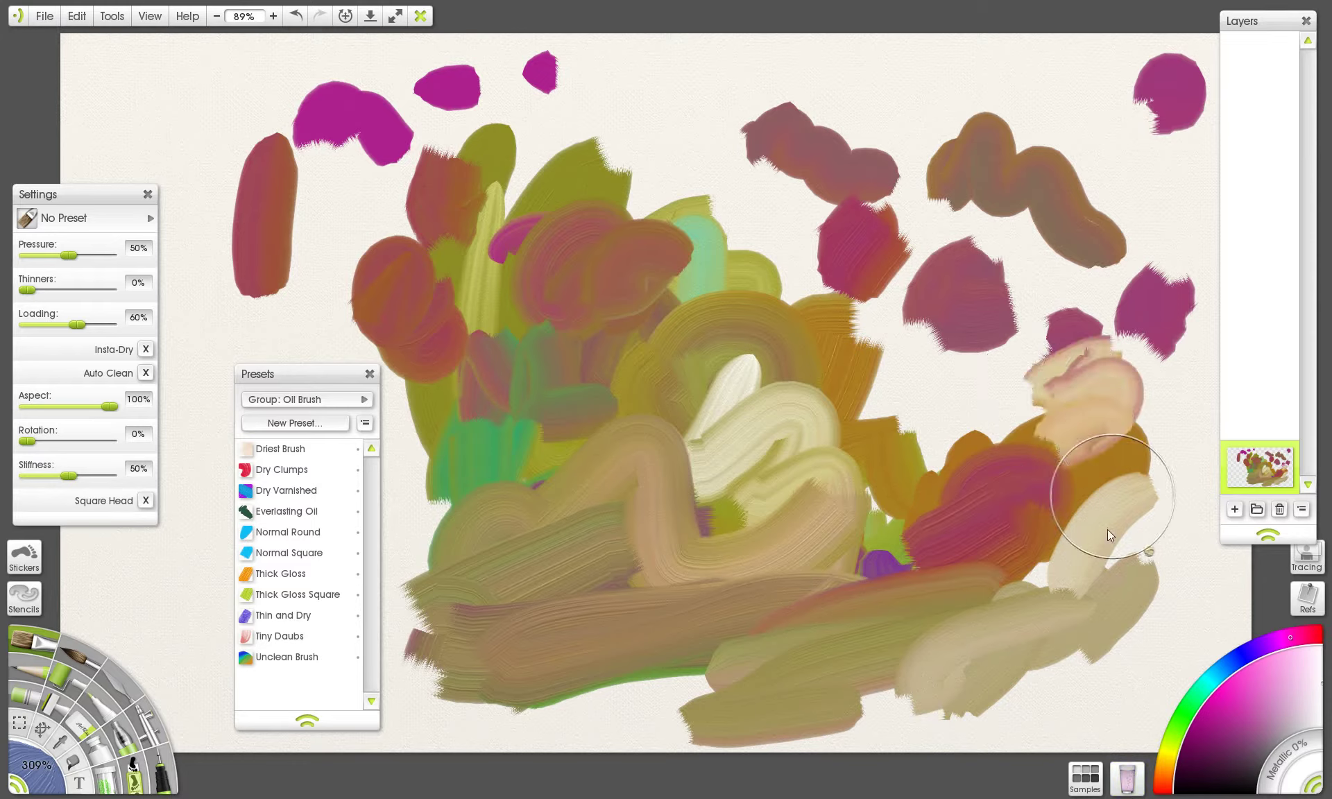
# - Pick a teal and paint it with the uncleaned brush through the mixed paint in the middle and upper parts of the canvas
pyautogui.click(1211, 683)
pyautogui.click(1248, 730)
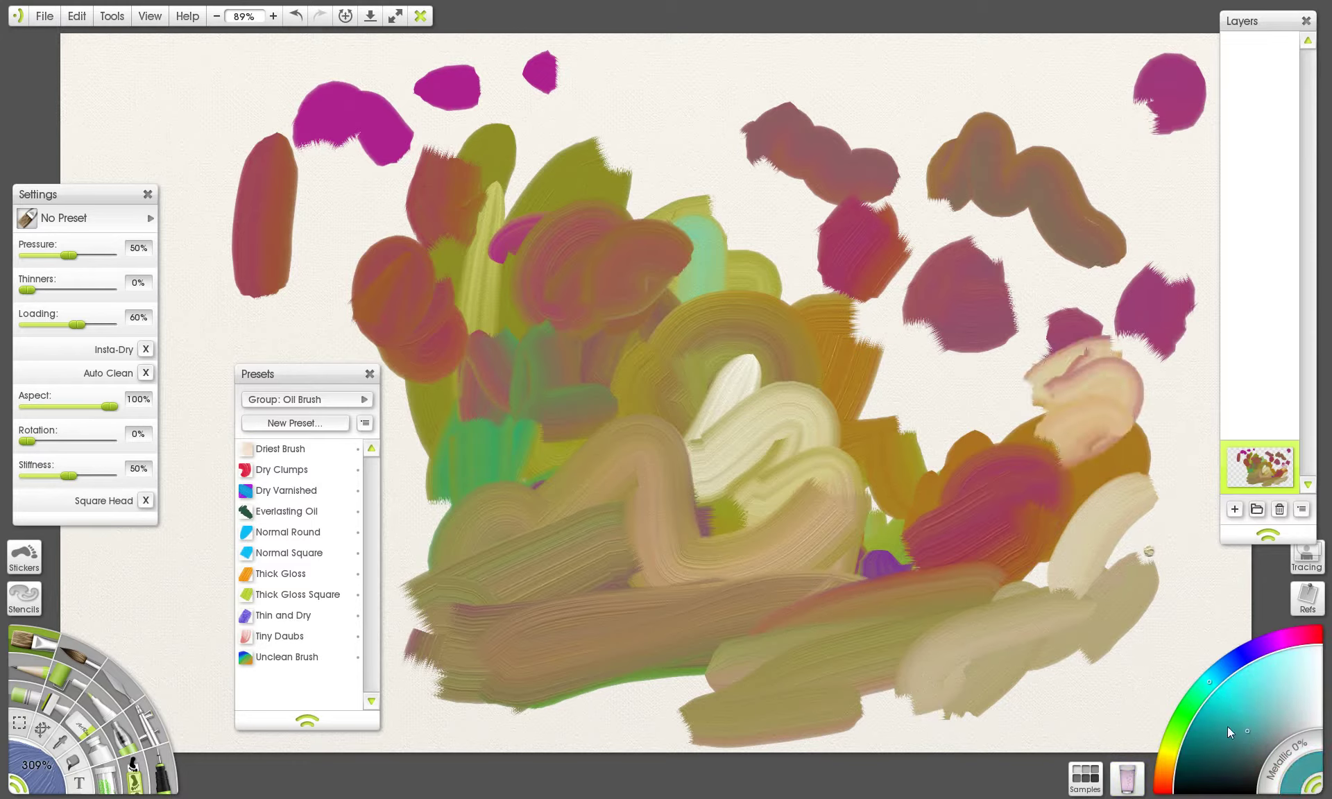
pyautogui.moveTo(833, 486)
pyautogui.mouseDown()
pyautogui.moveTo(886, 466)
pyautogui.moveTo(850, 323)
pyautogui.moveTo(670, 209)
pyautogui.moveTo(576, 208)
pyautogui.mouseUp()
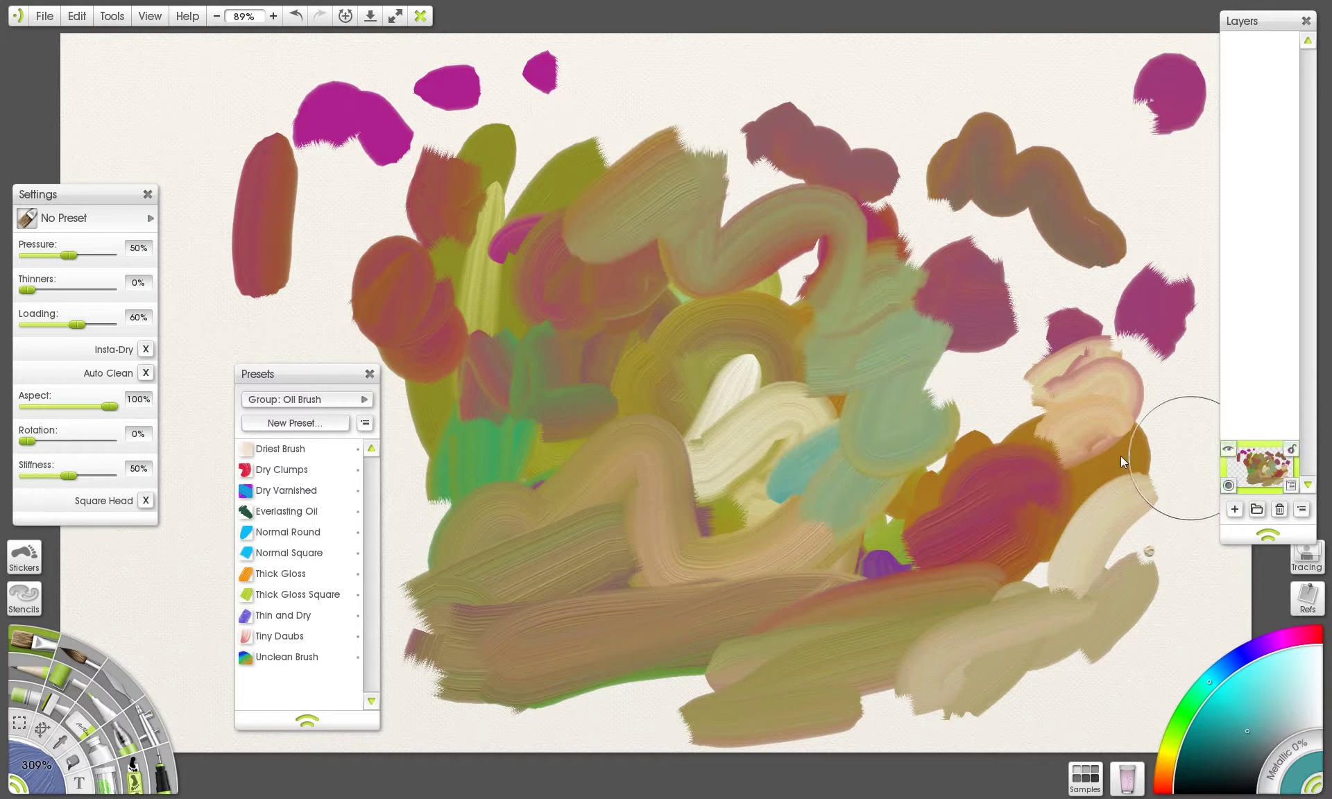
pyautogui.moveTo(1020, 449); pyautogui.dragTo(1012, 440)
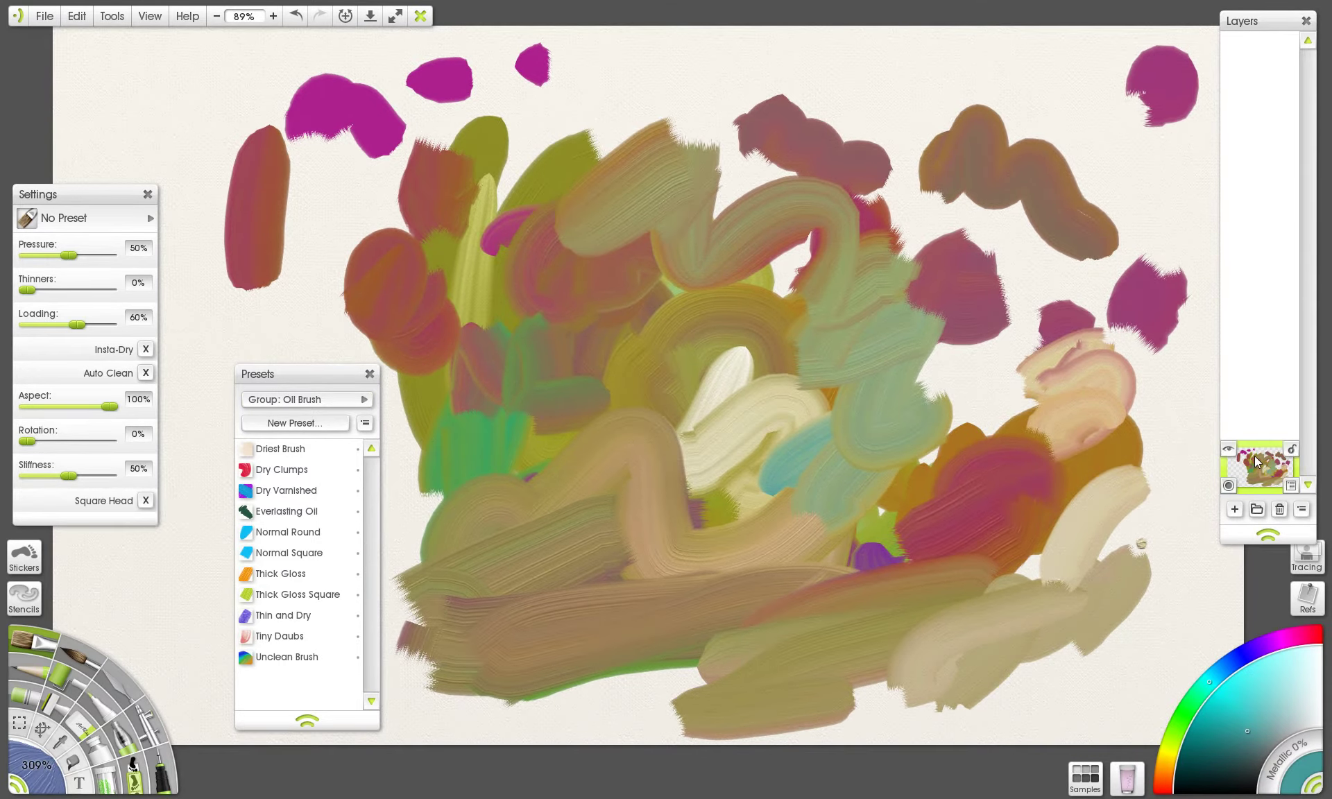
# - Clear the layer of all paint and test strokes with the Driest Brush preset on the blank canvas
pyautogui.rightClick(1222, 468)
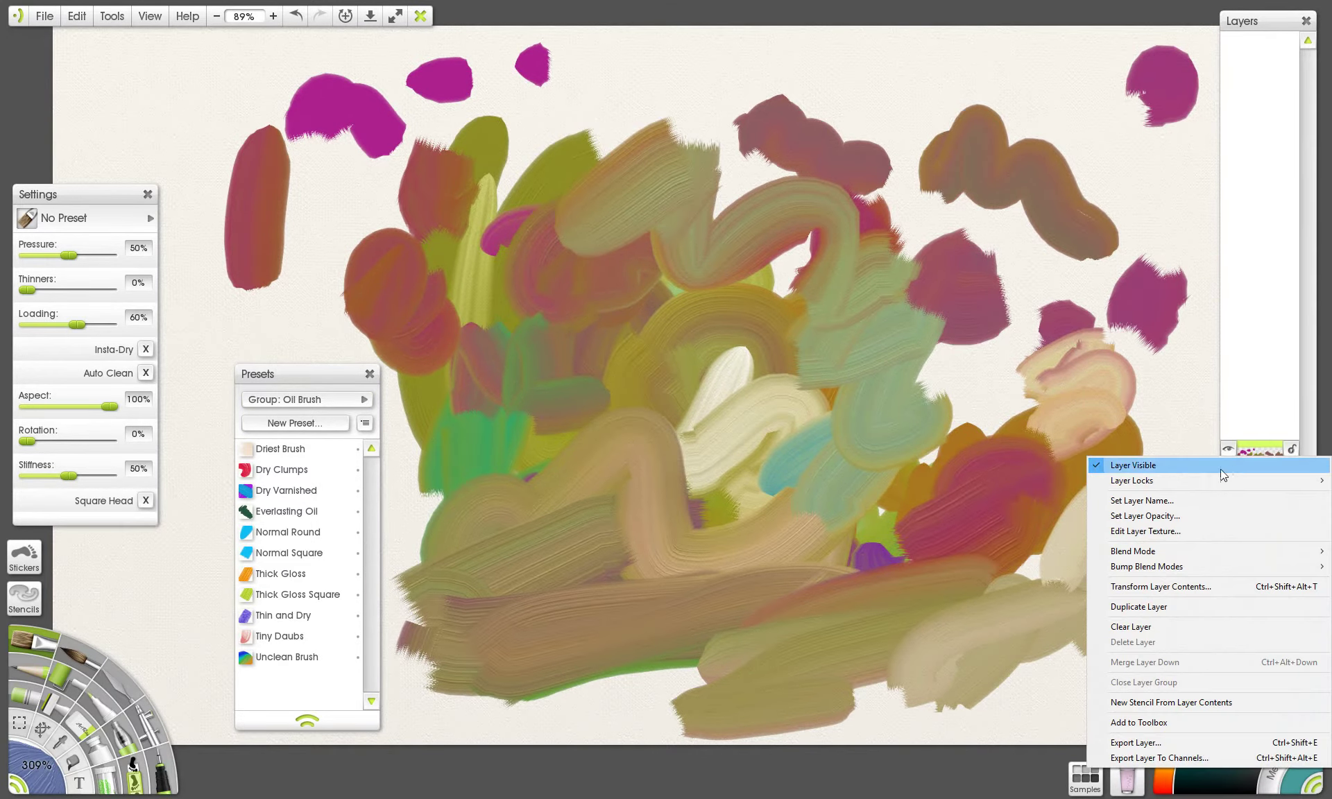
pyautogui.click(1156, 627)
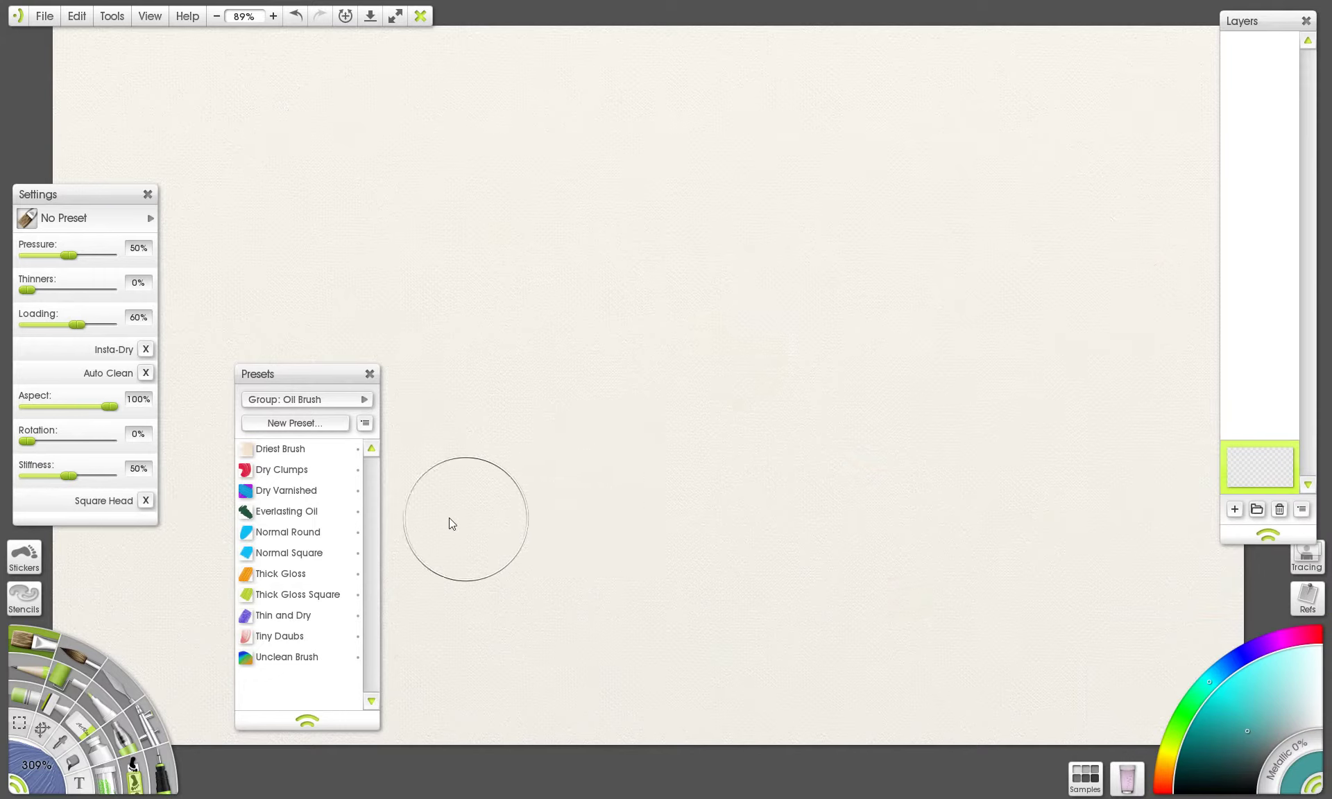
pyautogui.click(316, 451)
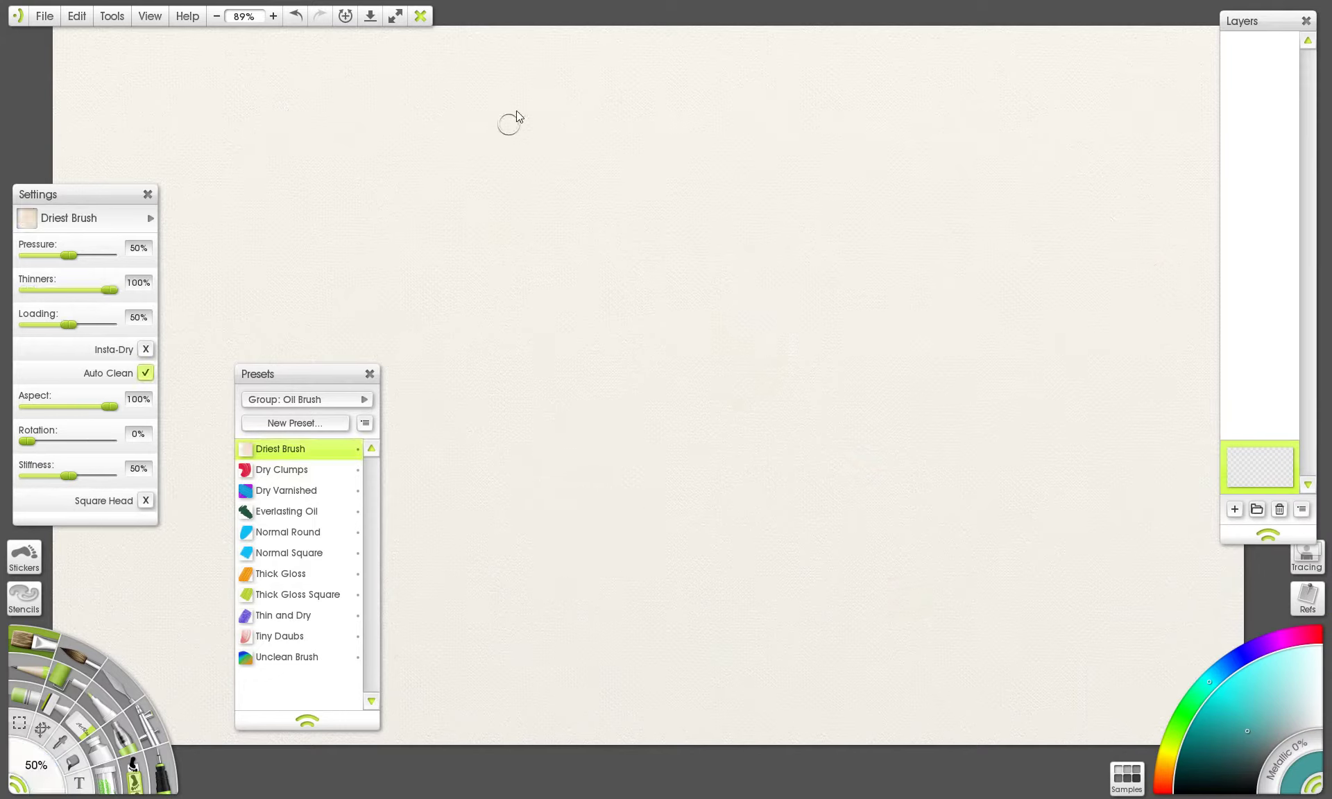
pyautogui.hotkey('ctrl', 'z')
pyautogui.moveTo(471, 201)
pyautogui.mouseDown()
pyautogui.moveTo(586, 185)
pyautogui.moveTo(634, 140)
pyautogui.moveTo(587, 375)
pyautogui.mouseUp()
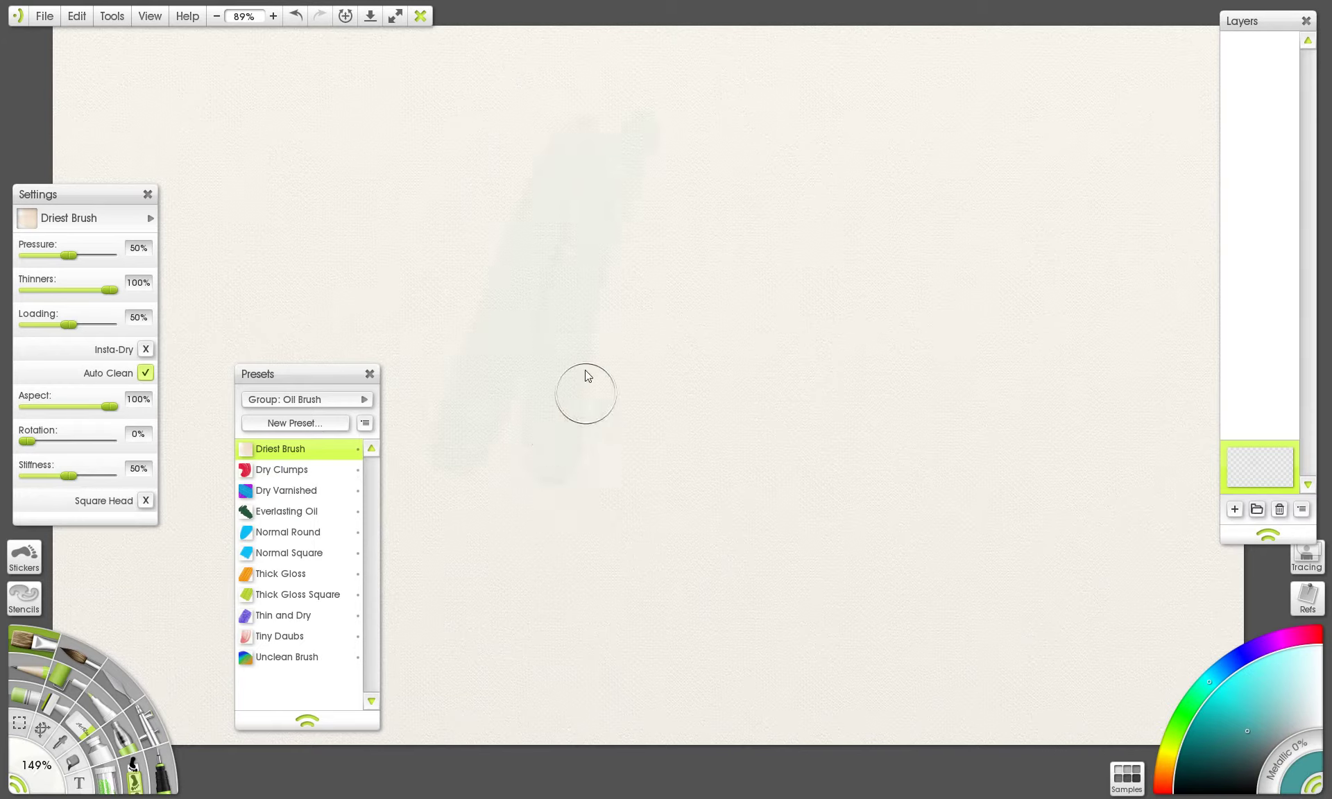
# - Paint several teal strokes near the canvas's upper edge with the Dry Clumps preset, and a near-black curve across the widest one
pyautogui.click(301, 467)
pyautogui.moveTo(478, 156); pyautogui.dragTo(436, 270)
pyautogui.moveTo(565, 161)
pyautogui.mouseDown()
pyautogui.moveTo(508, 263)
pyautogui.moveTo(701, 220)
pyautogui.mouseUp()
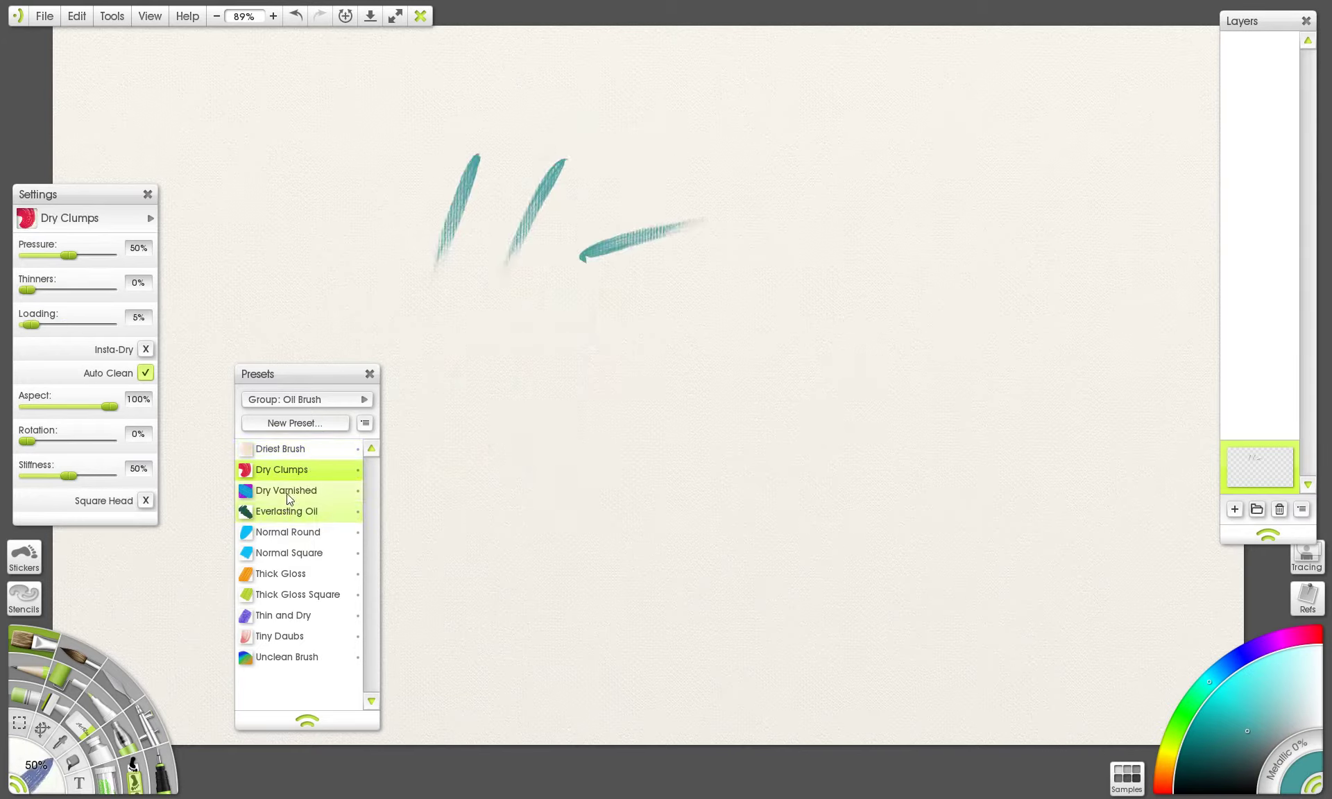
pyautogui.keyDown('shift'); pyautogui.moveTo(588, 334); pyautogui.dragTo(746, 264); pyautogui.keyUp('shift')
pyautogui.moveTo(722, 214); pyautogui.dragTo(894, 150)
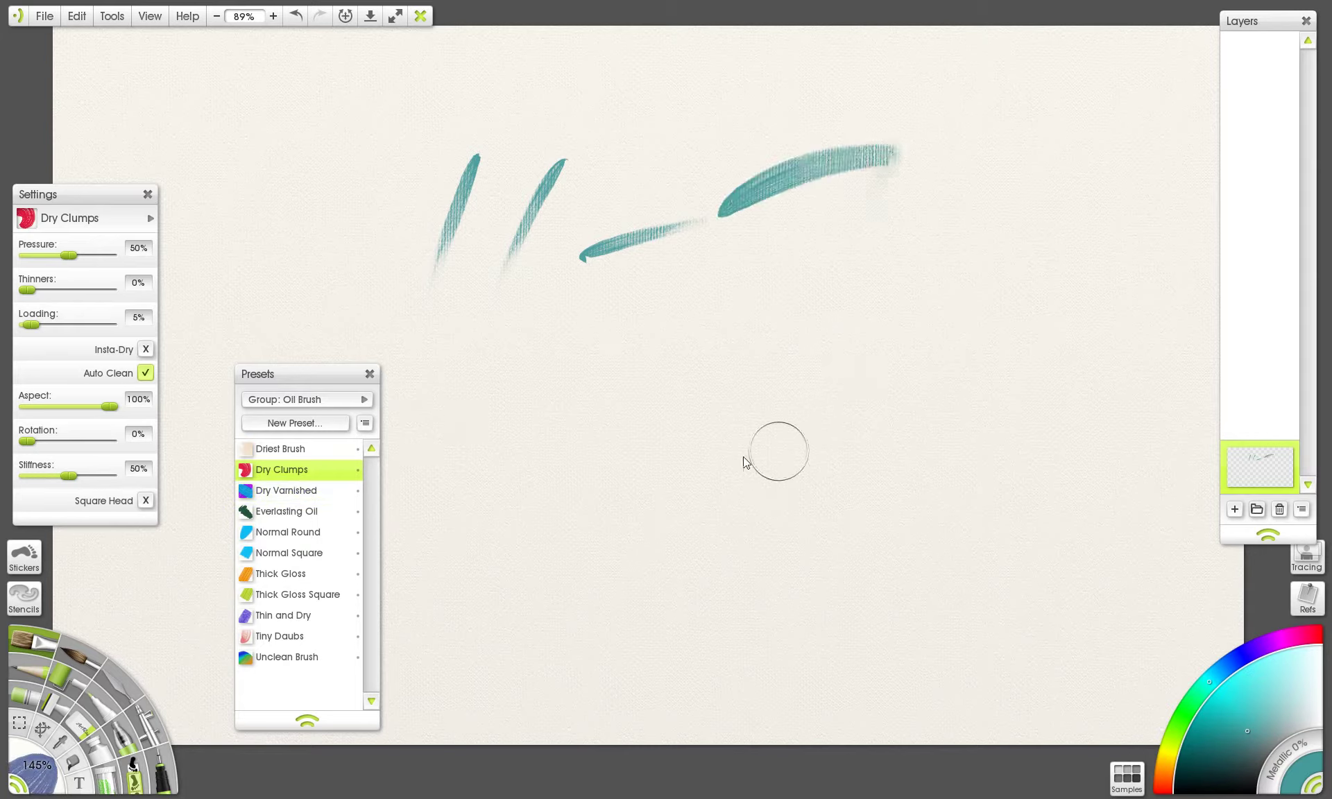
pyautogui.click(1209, 778)
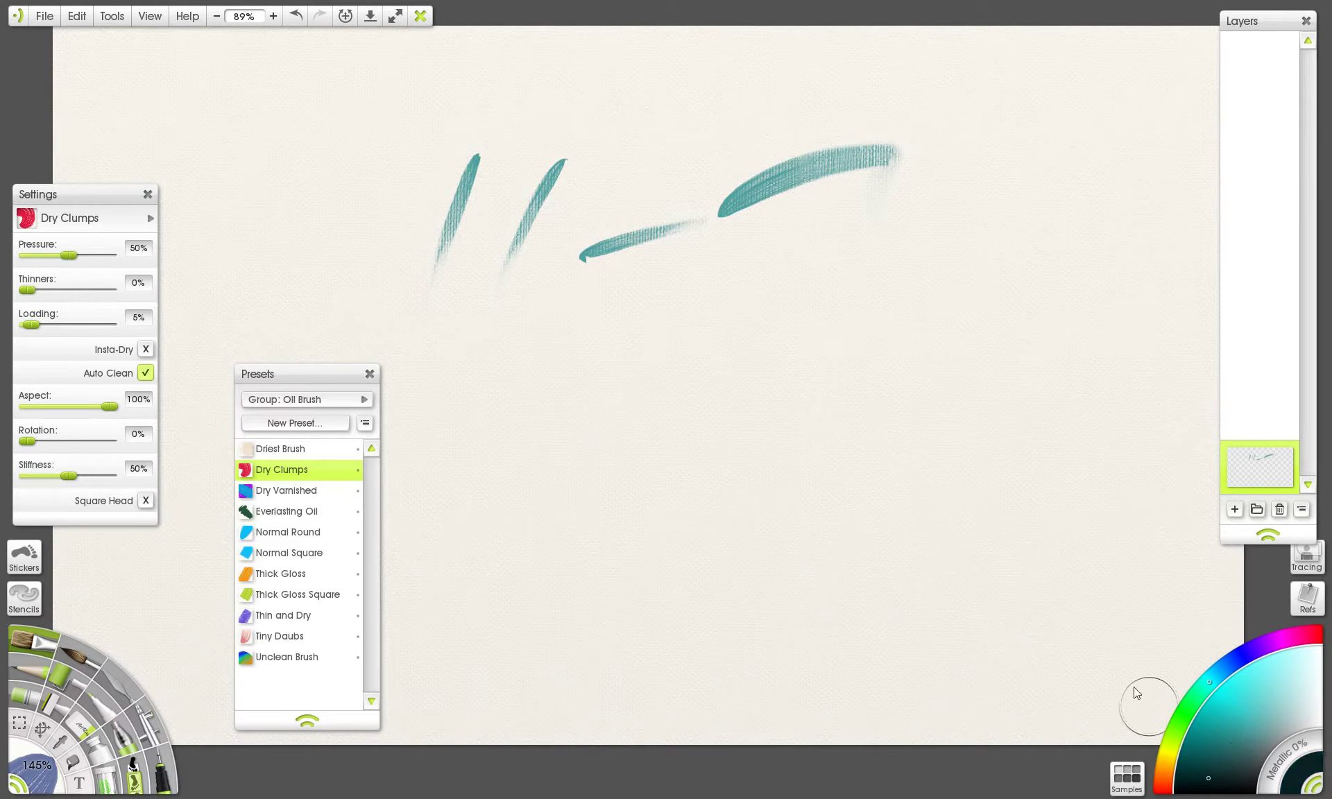
pyautogui.moveTo(725, 172); pyautogui.dragTo(881, 244)
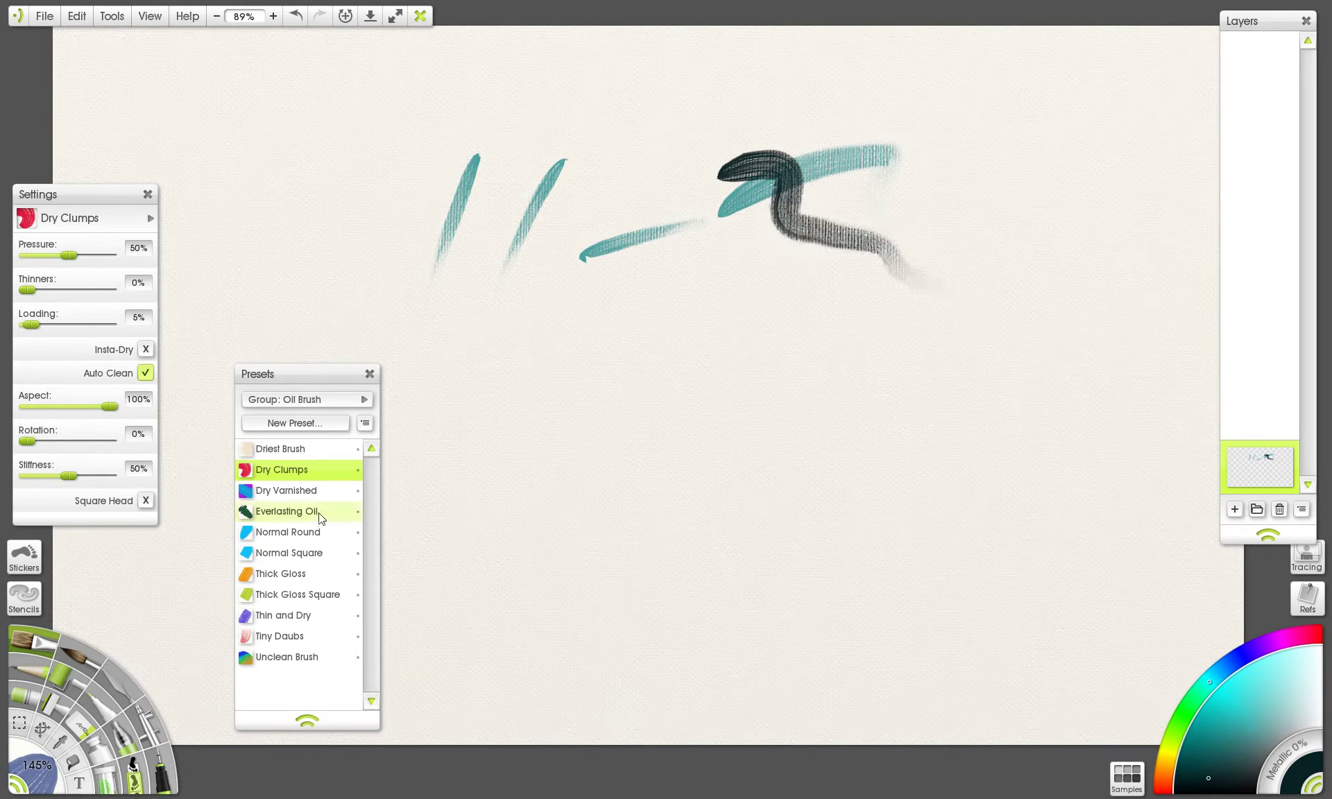
# - Examine up close how the canvas grain shows through the overlapping teal and near-black Dry Clumps strokes
pyautogui.scroll(5, 1003, 243)
pyautogui.moveTo(944, 236); pyautogui.dragTo(741, 486)
pyautogui.scroll(6, 741, 261)
pyautogui.scroll(-3, 763, 382)
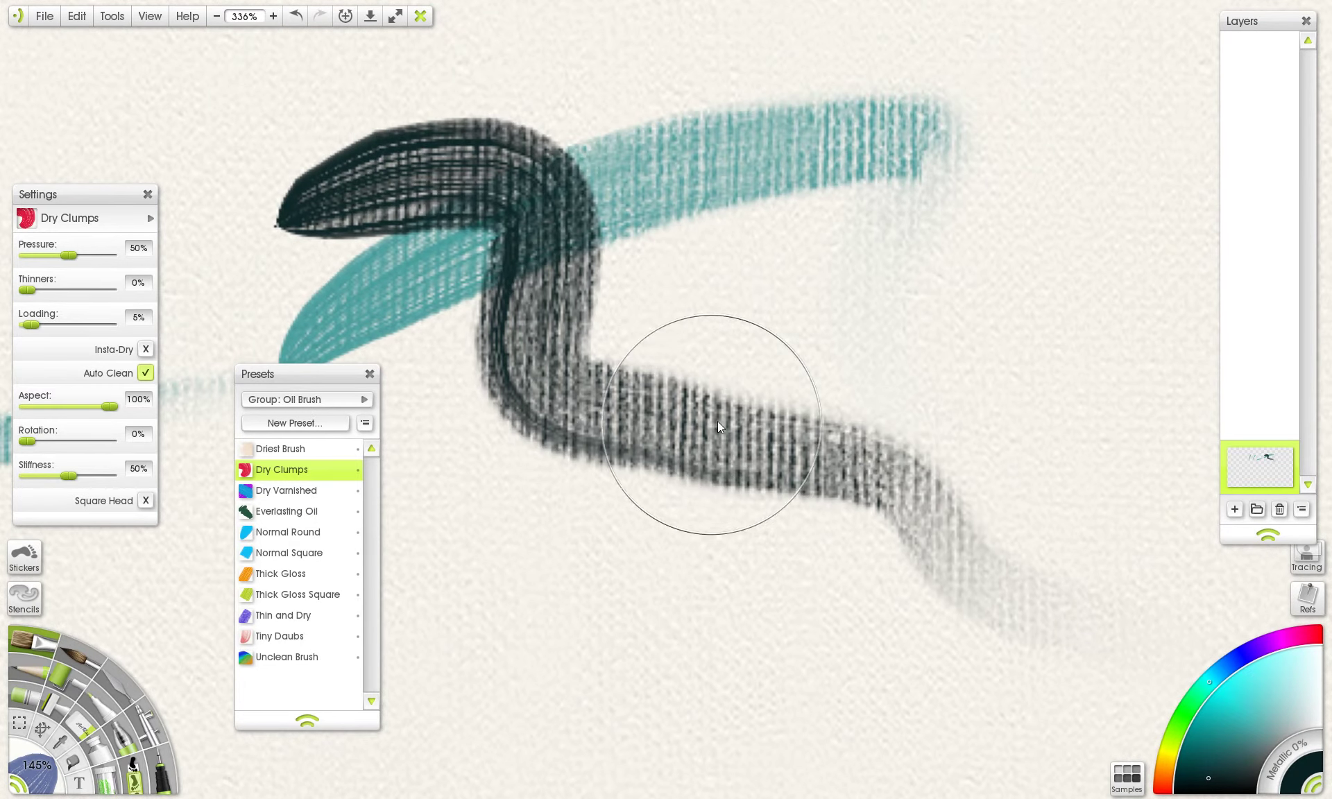
pyautogui.scroll(5, 882, 420)
pyautogui.scroll(-10, 739, 411)
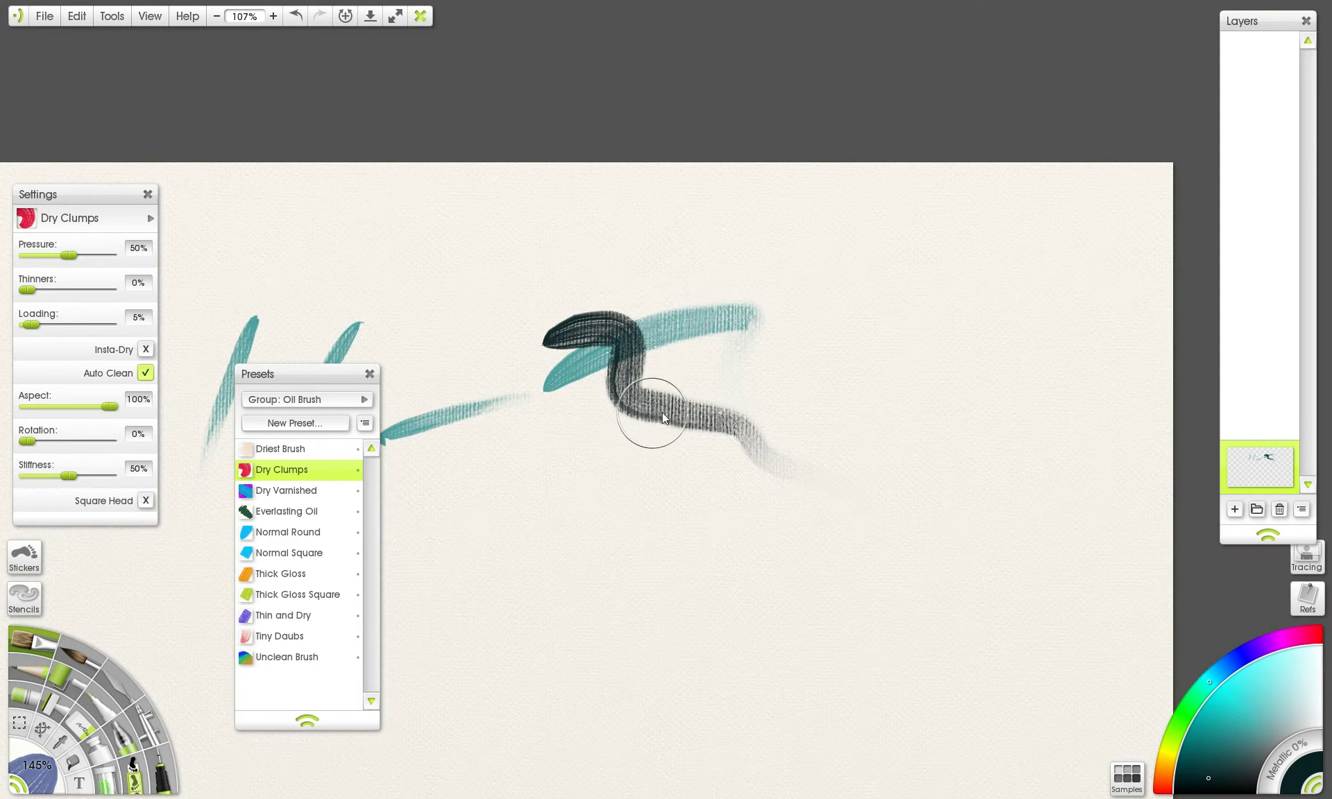
pyautogui.scroll(2, 793, 304)
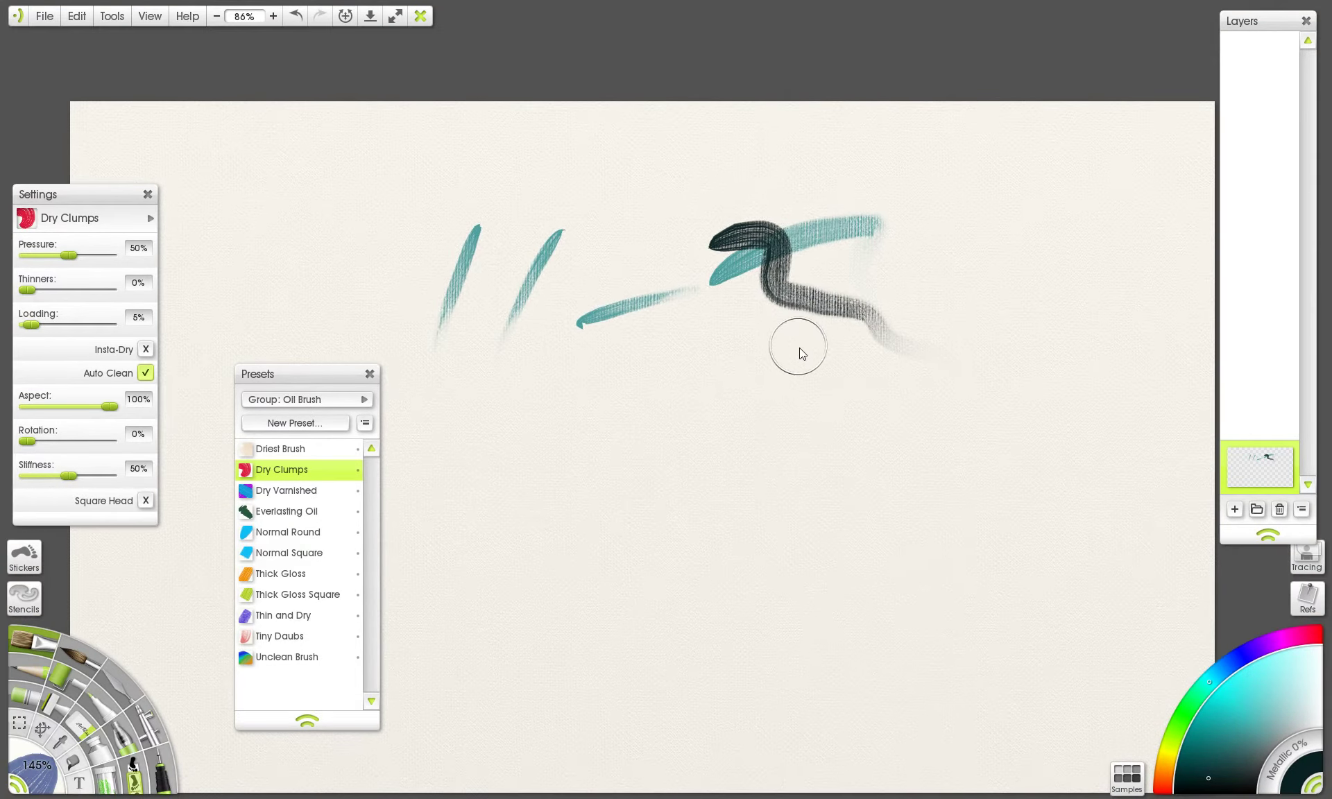
pyautogui.scroll(-1, 813, 325)
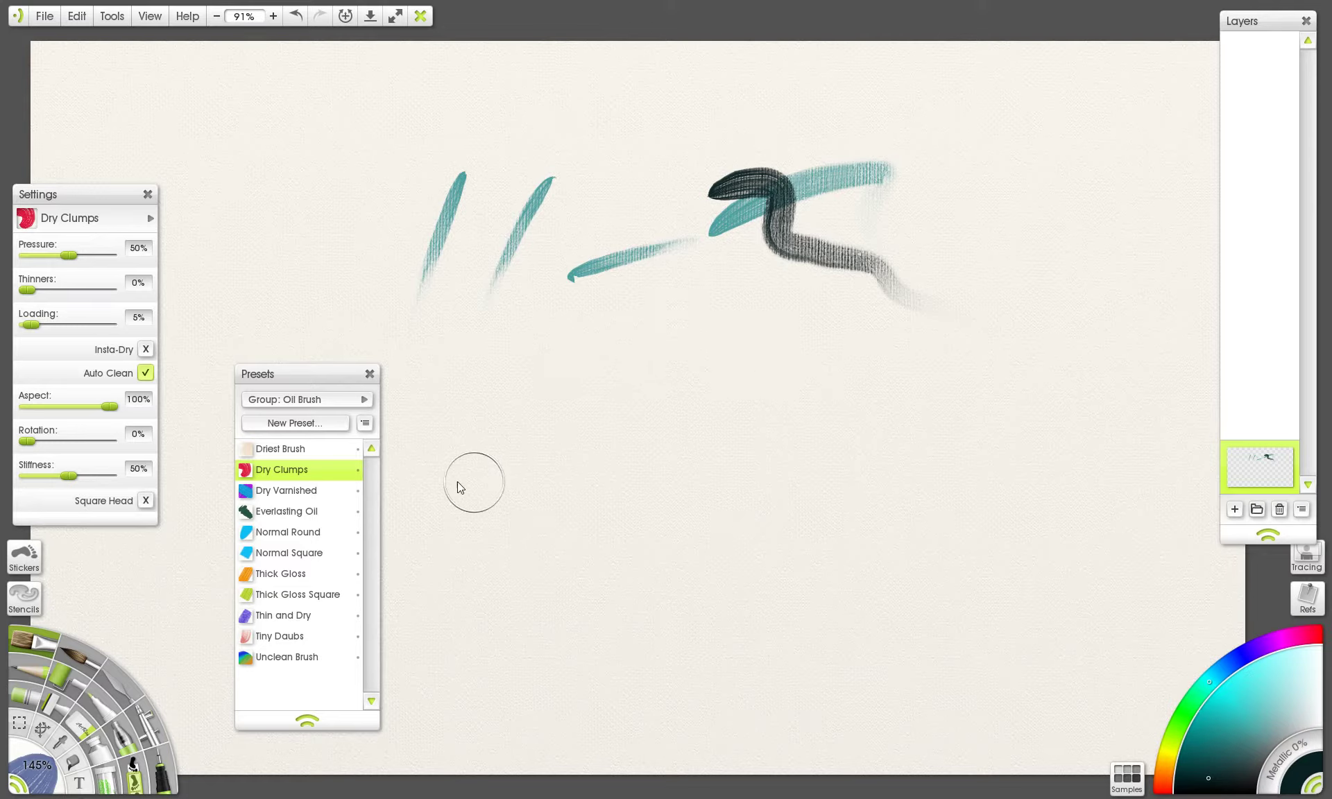
# - Try a long winding near-black stroke with the Dry Varnished preset below the existing strokes and undo it
pyautogui.click(334, 487)
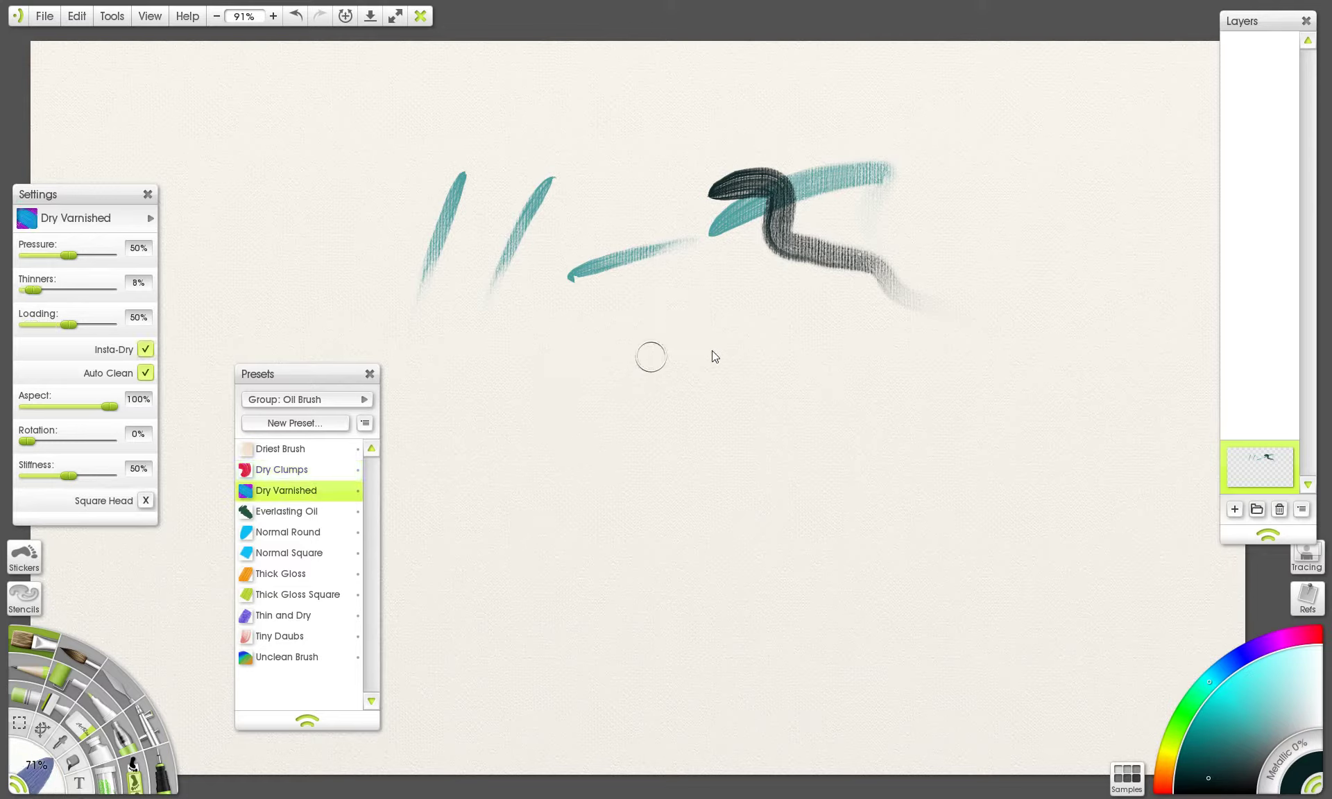
pyautogui.moveTo(629, 325); pyautogui.dragTo(741, 321)
pyautogui.moveTo(704, 376)
pyautogui.mouseDown()
pyautogui.moveTo(999, 510)
pyautogui.moveTo(768, 641)
pyautogui.moveTo(477, 726)
pyautogui.mouseUp()
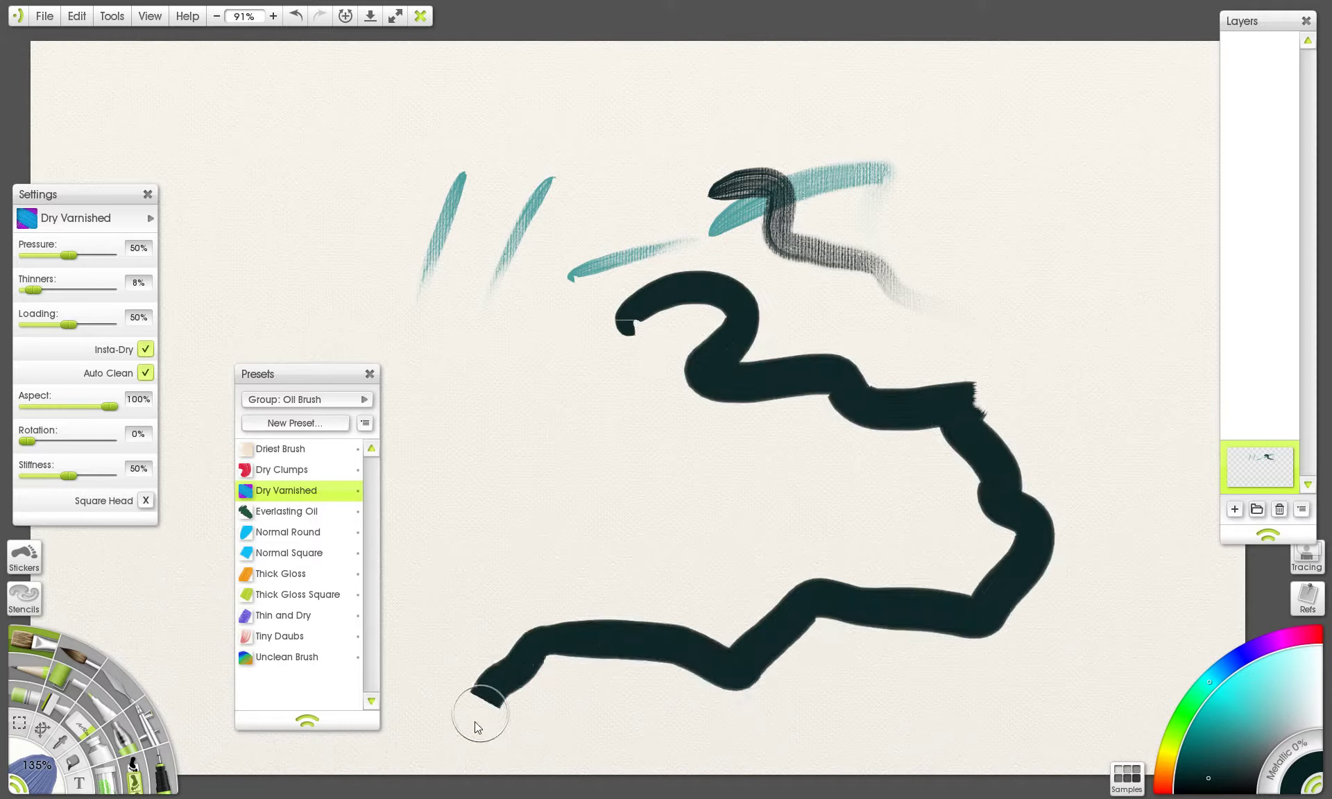
pyautogui.hotkey('ctrl', 'z')
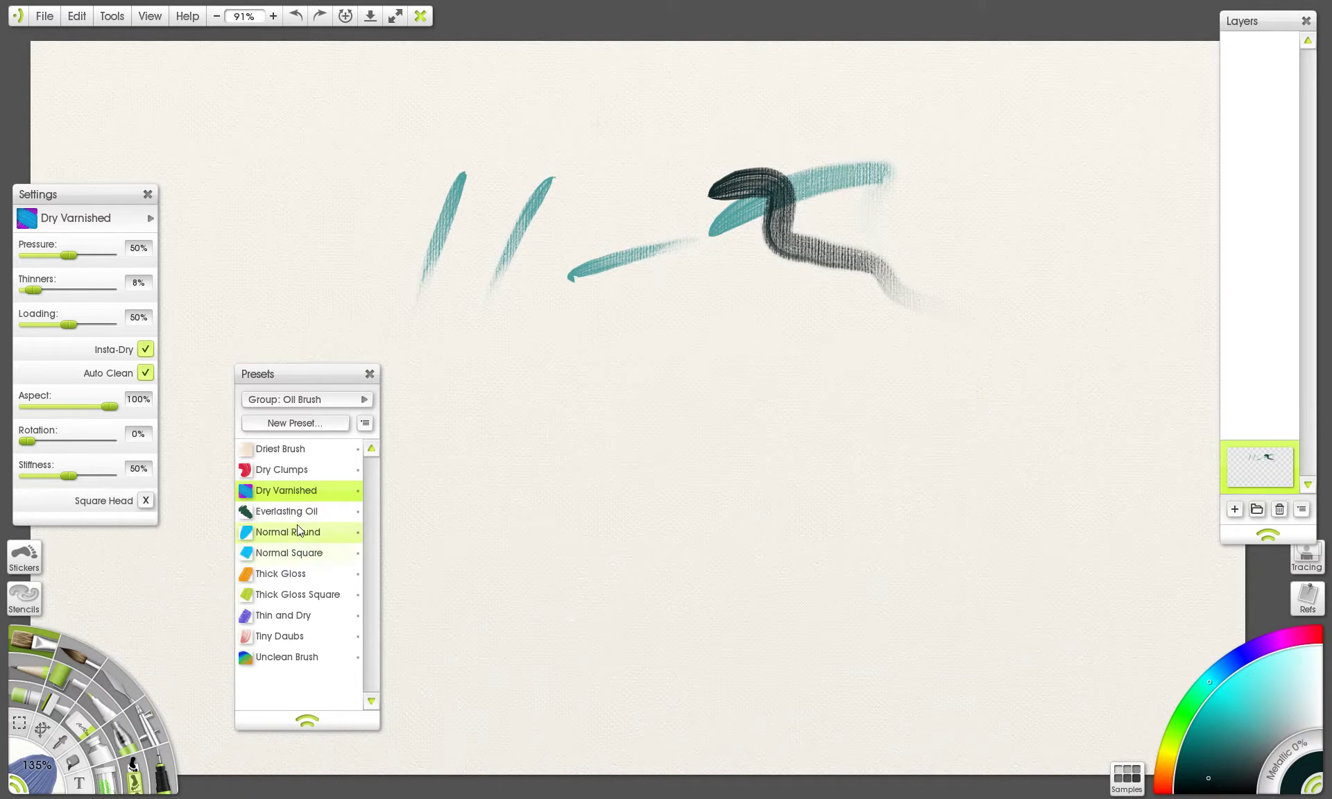
# - Enlarge the Everlasting Oil brush to 178%, try a near-black stroke across the canvas and undo it
pyautogui.click(333, 513)
pyautogui.keyDown('shift'); pyautogui.moveTo(512, 419); pyautogui.dragTo(630, 380); pyautogui.keyUp('shift')
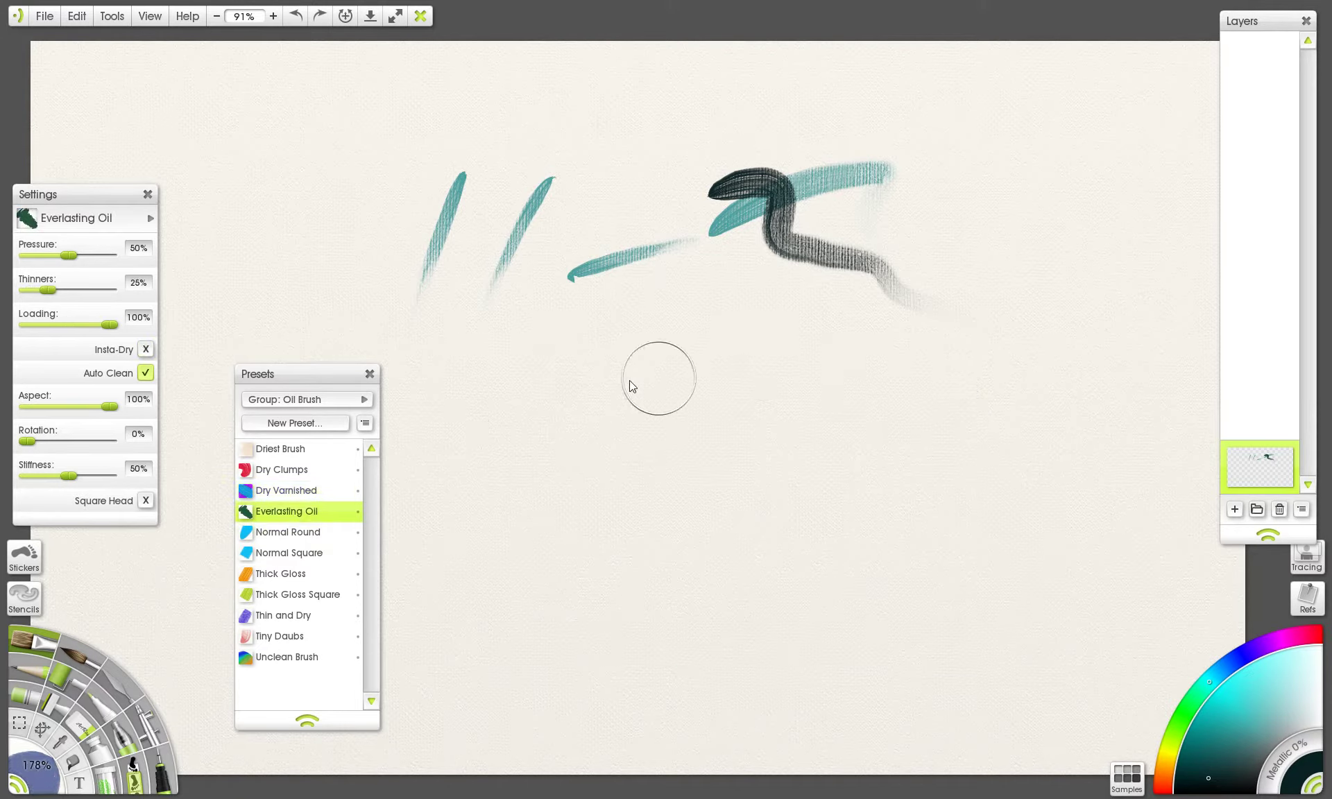
pyautogui.moveTo(553, 345)
pyautogui.mouseDown()
pyautogui.moveTo(778, 390)
pyautogui.moveTo(1015, 389)
pyautogui.mouseUp()
pyautogui.hotkey('ctrl', 'z')
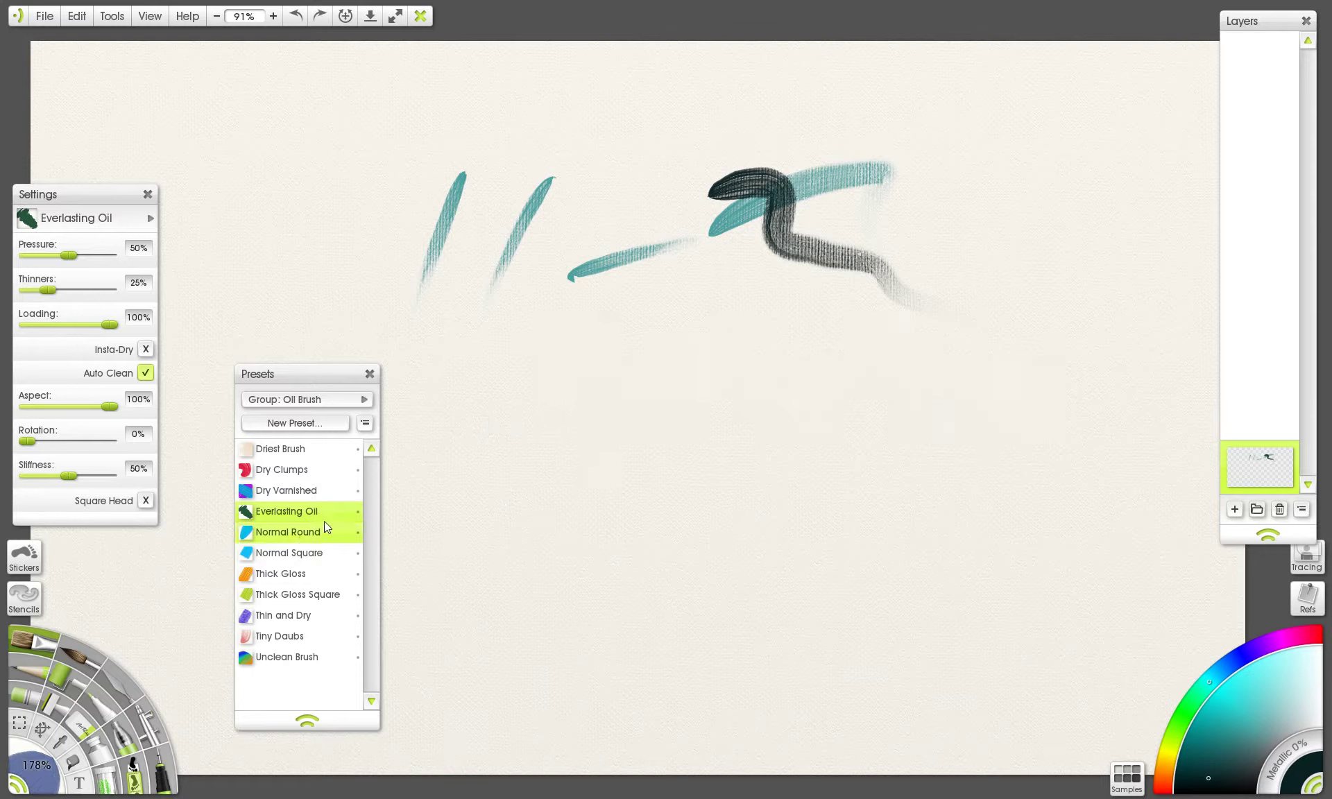
# - Try near-black strokes with the Normal Round and Normal Square presets across the middle of the canvas, undoing each
pyautogui.click(292, 533)
pyautogui.moveTo(519, 352)
pyautogui.mouseDown()
pyautogui.moveTo(659, 390)
pyautogui.moveTo(1044, 441)
pyautogui.mouseUp()
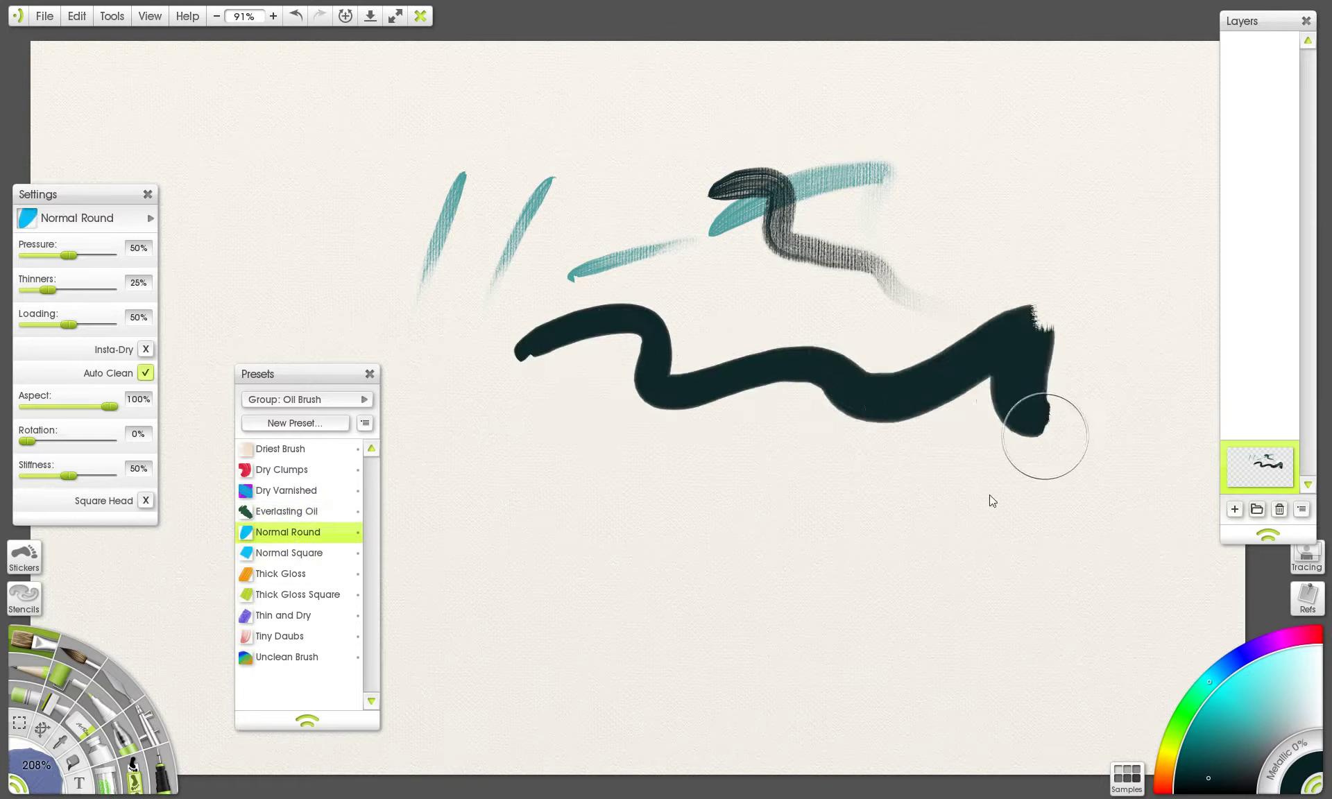
pyautogui.hotkey('ctrl', 'z')
pyautogui.click(290, 553)
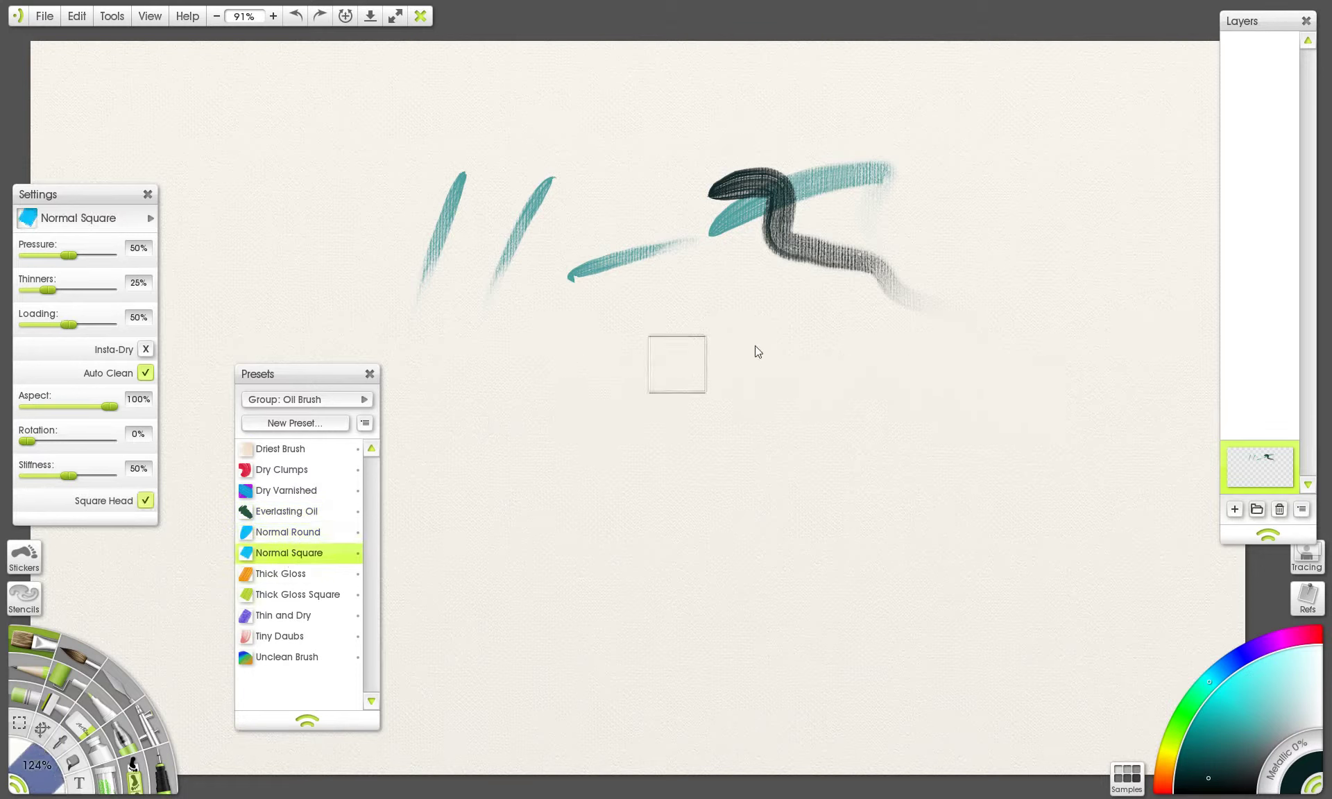
pyautogui.moveTo(684, 378); pyautogui.dragTo(896, 460)
pyautogui.hotkey('ctrl', 'z')
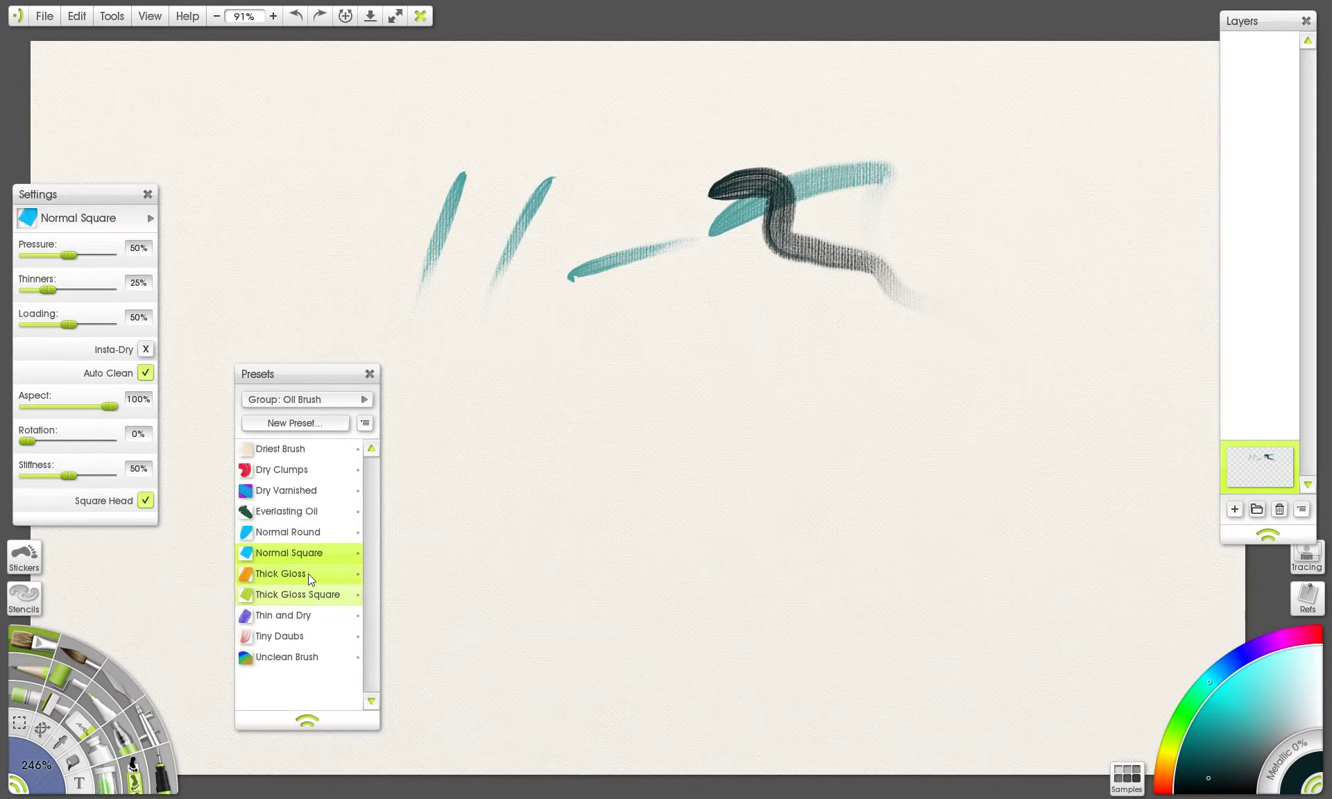
# - Go past the Thick Gloss preset to Thick Gloss Square, try a near-black stroke across the canvas and undo it
pyautogui.click(308, 574)
pyautogui.click(305, 595)
pyautogui.moveTo(593, 386)
pyautogui.mouseDown()
pyautogui.moveTo(884, 363)
pyautogui.moveTo(1026, 479)
pyautogui.mouseUp()
pyautogui.hotkey('ctrl', 'z')
# - Paint a winding near-black line with the Thin and Dry preset mid-canvas and enlarge the brush to 119%
pyautogui.click(289, 621)
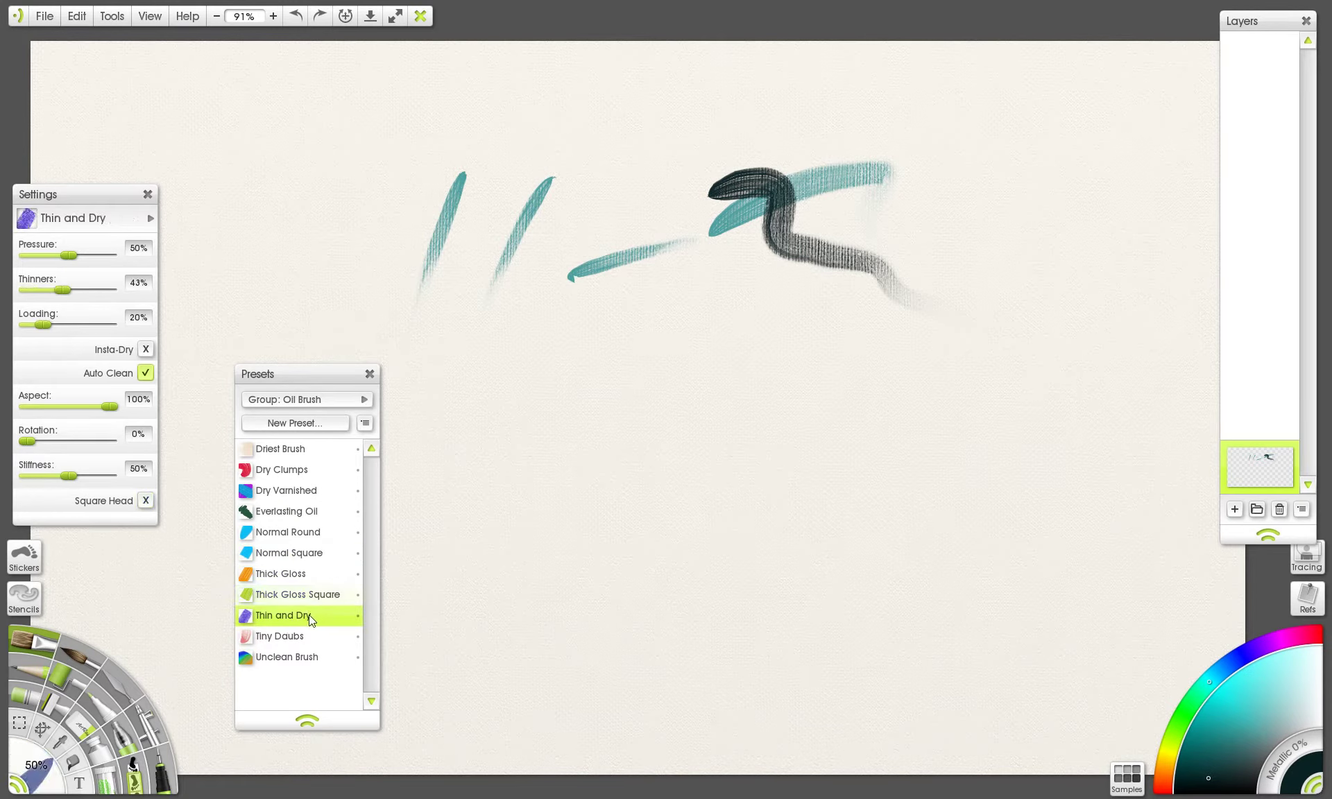
pyautogui.moveTo(551, 333); pyautogui.dragTo(716, 437)
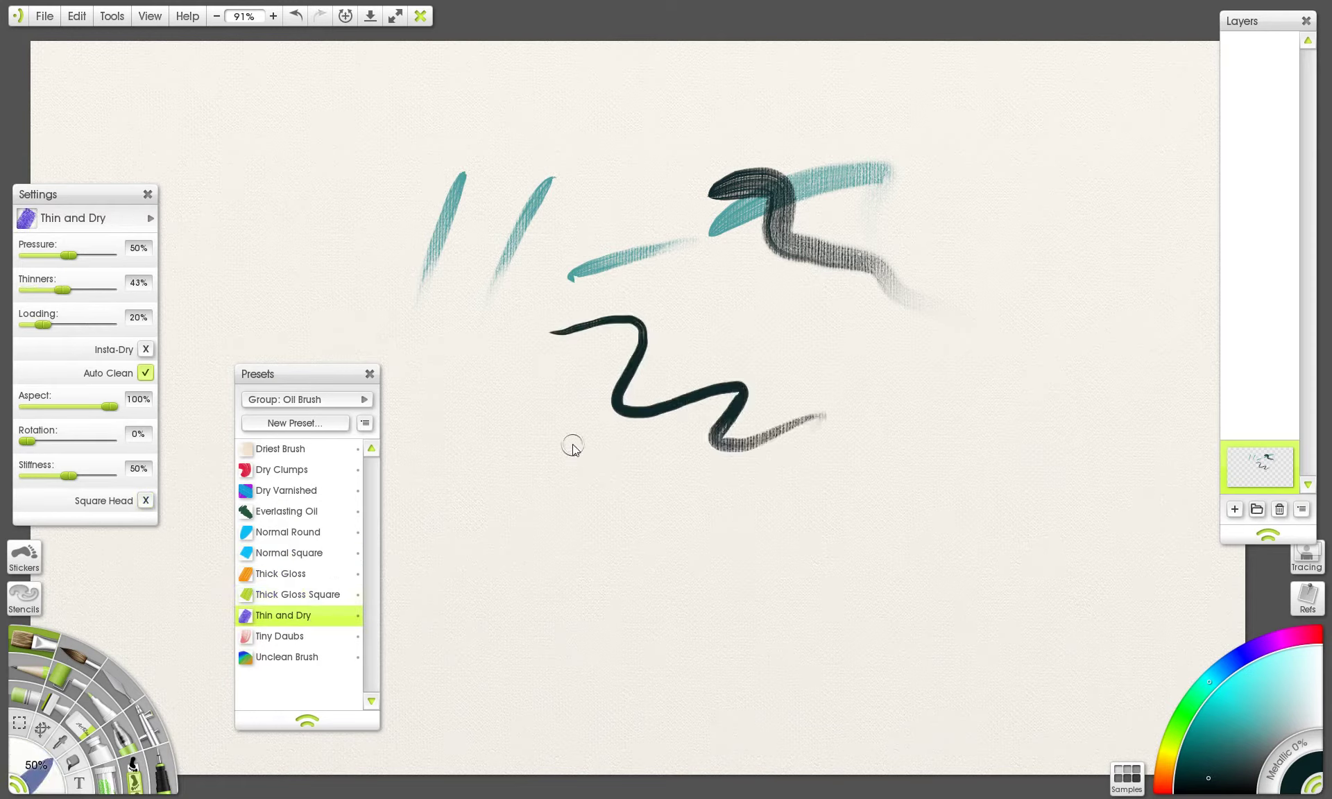
pyautogui.keyDown('shift'); pyautogui.moveTo(573, 445); pyautogui.dragTo(667, 437); pyautogui.keyUp('shift')
# - Try a bright cyan zigzag over the winding near-black line with the Thin and Dry brush and undo it
pyautogui.click(1227, 682)
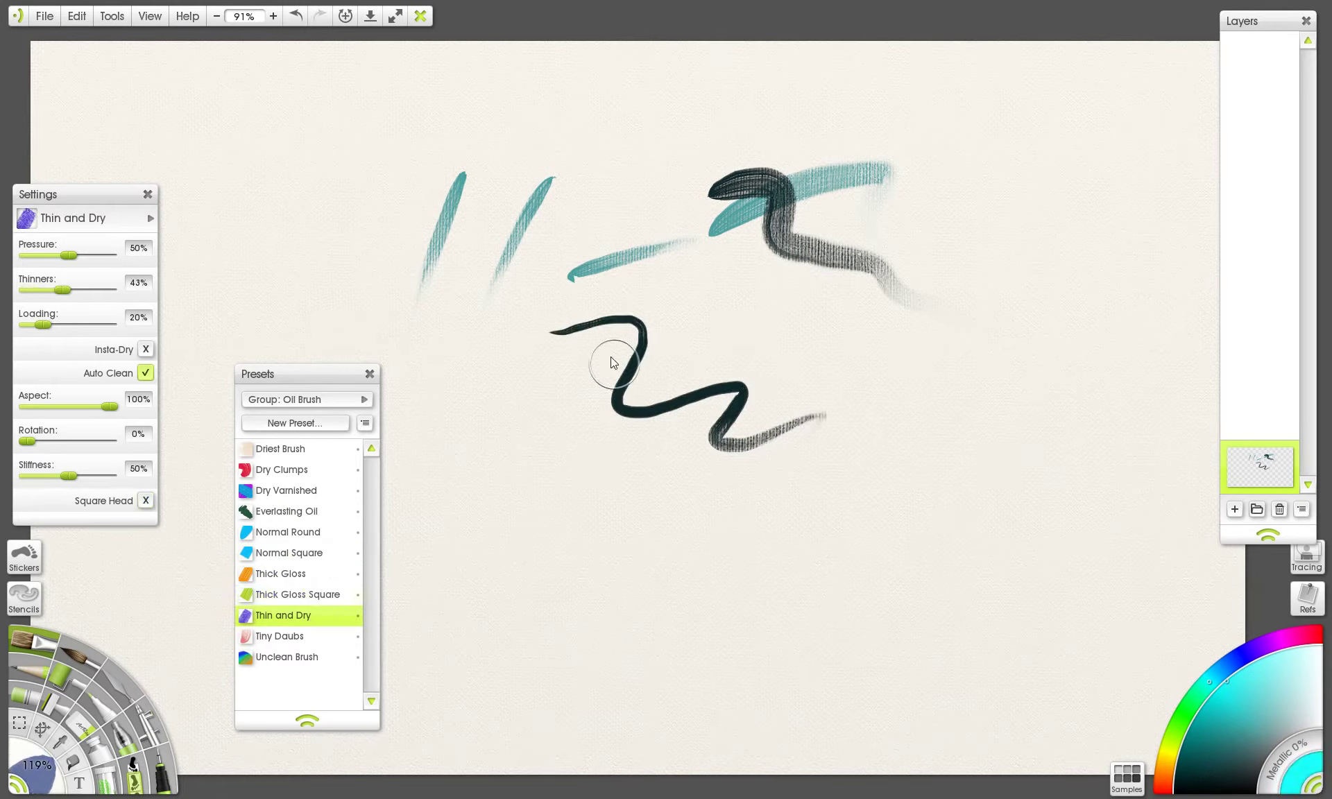
pyautogui.moveTo(590, 347)
pyautogui.mouseDown()
pyautogui.moveTo(623, 398)
pyautogui.moveTo(723, 422)
pyautogui.moveTo(746, 494)
pyautogui.moveTo(848, 570)
pyautogui.mouseUp()
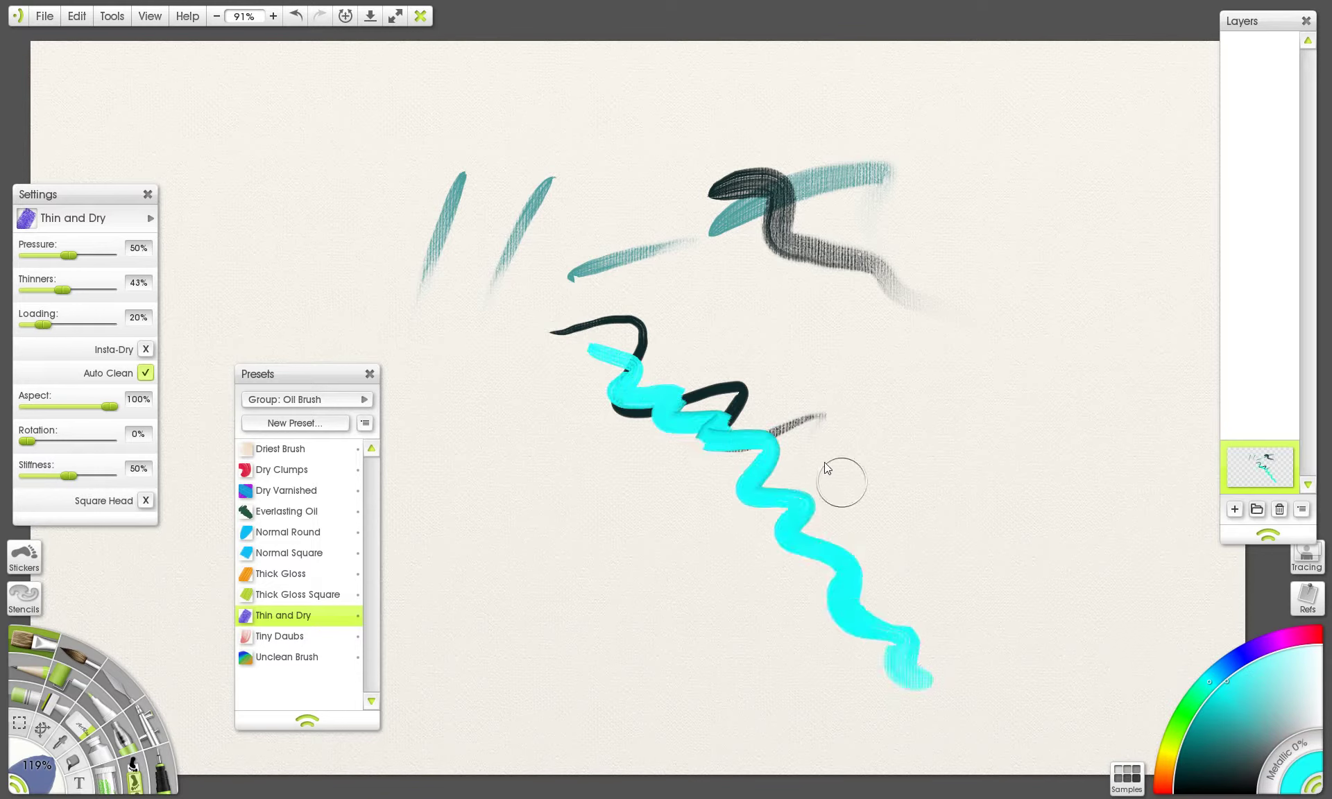
pyautogui.hotkey('ctrl', 'z')
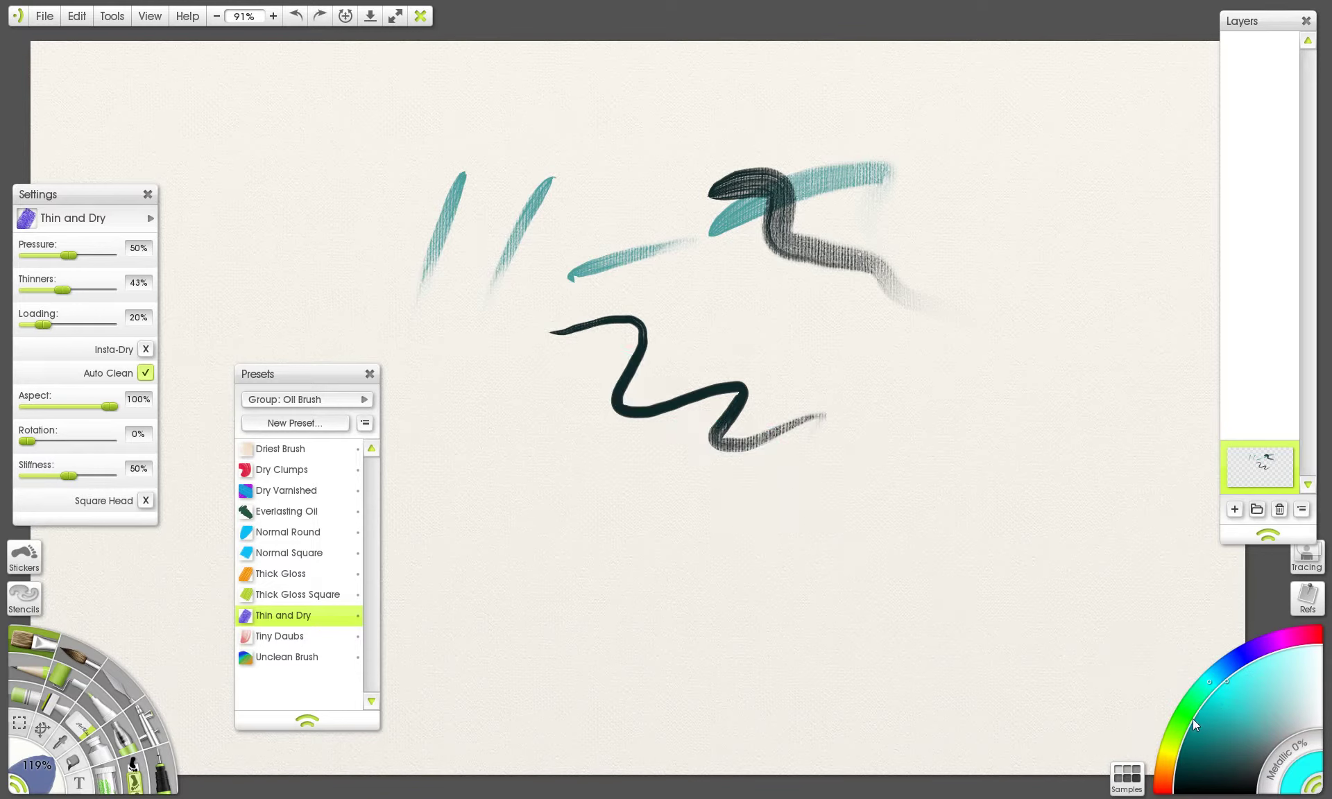
# - Switch the colour to yellow, try a stroke over the winding near-black line and undo it
pyautogui.click(1171, 759)
pyautogui.moveTo(566, 316)
pyautogui.mouseDown()
pyautogui.moveTo(895, 614)
pyautogui.moveTo(927, 722)
pyautogui.mouseUp()
pyautogui.hotkey('ctrl', 'z')
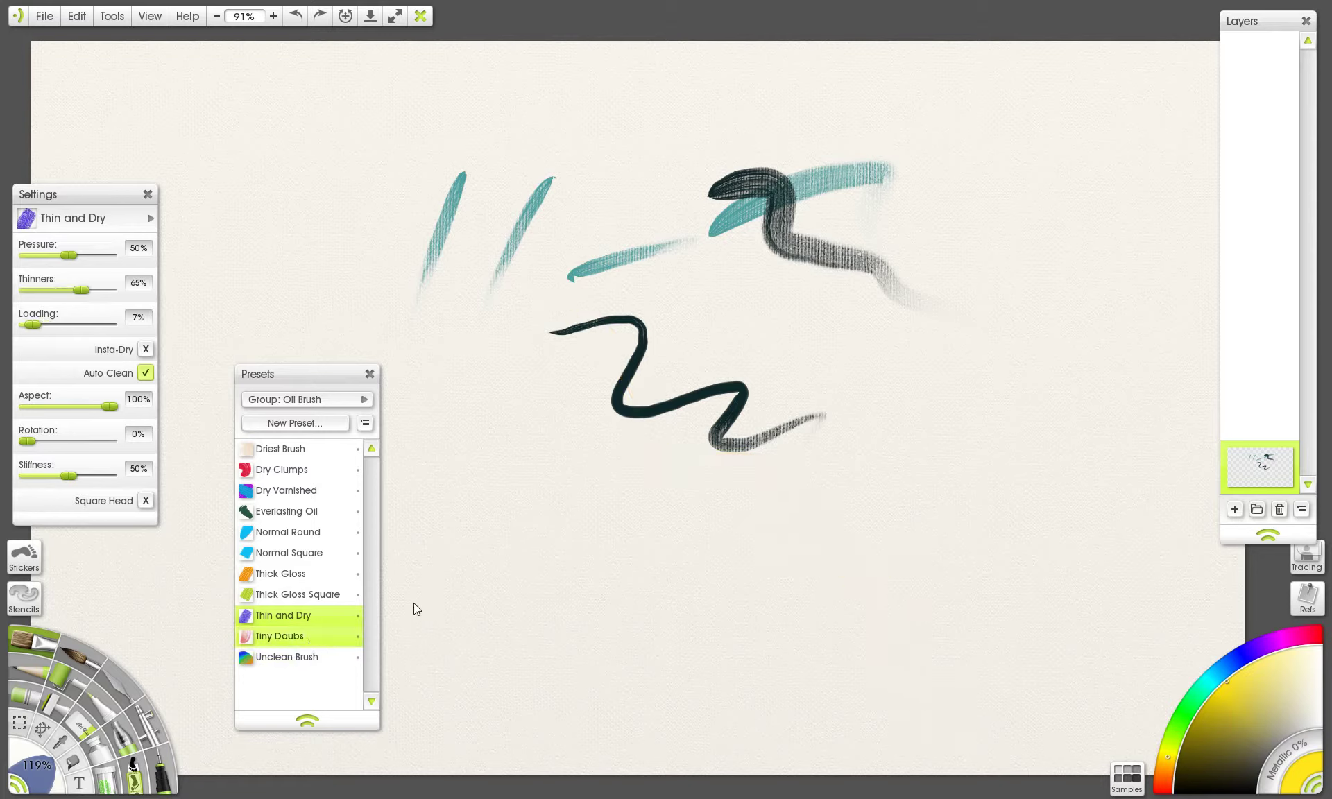
# - Paint a yellow stroke with the Tiny Daubs preset, and near-black strokes beside it and over its lower end
pyautogui.moveTo(478, 295); pyautogui.dragTo(576, 441)
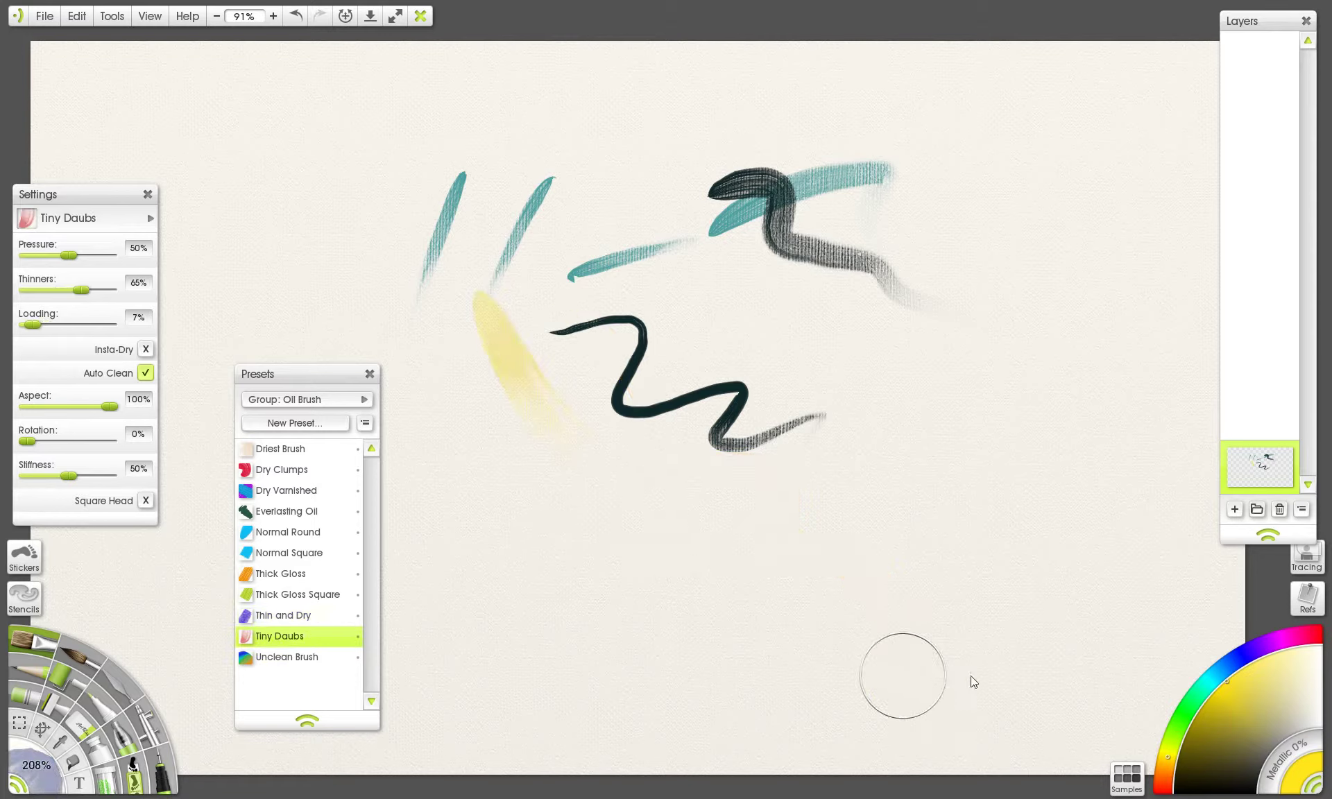
pyautogui.click(1230, 778)
pyautogui.moveTo(444, 388); pyautogui.dragTo(531, 544)
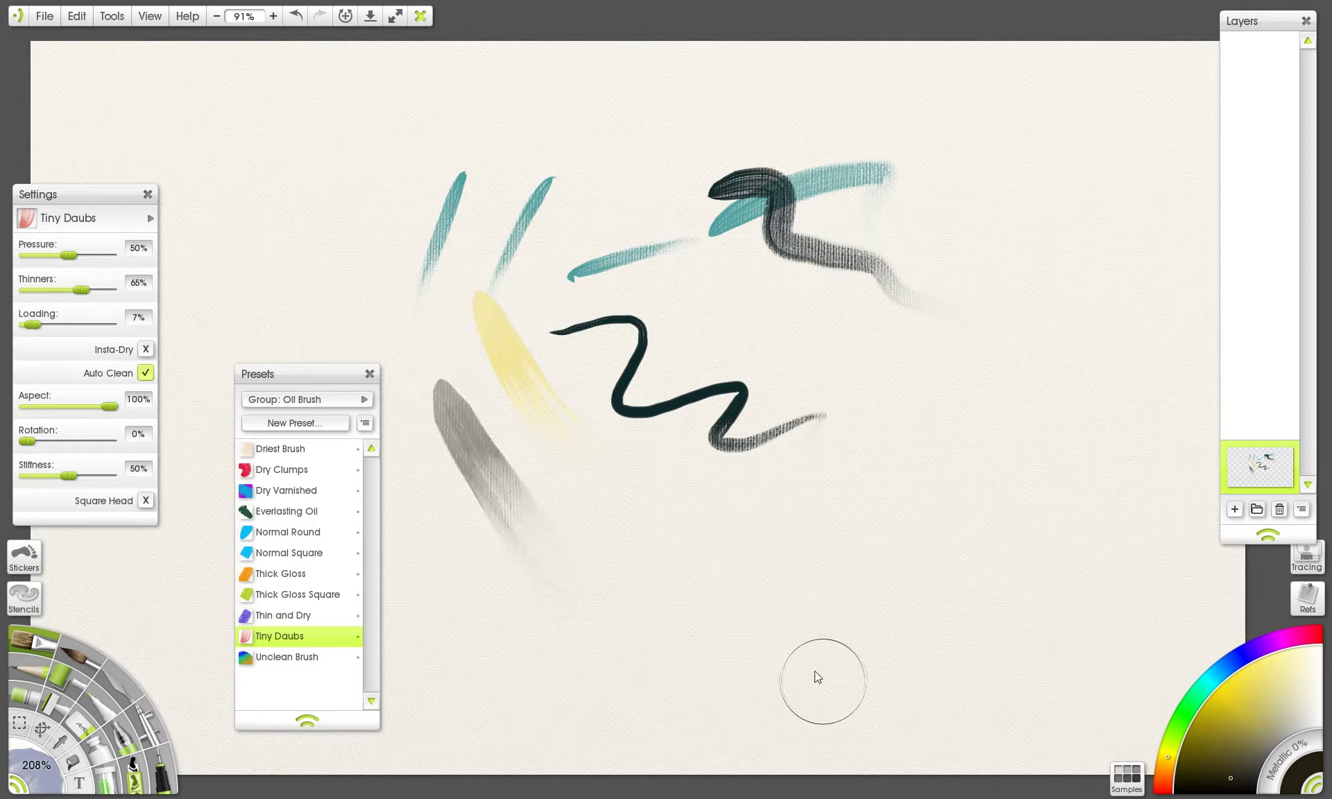
pyautogui.moveTo(553, 416); pyautogui.dragTo(721, 610)
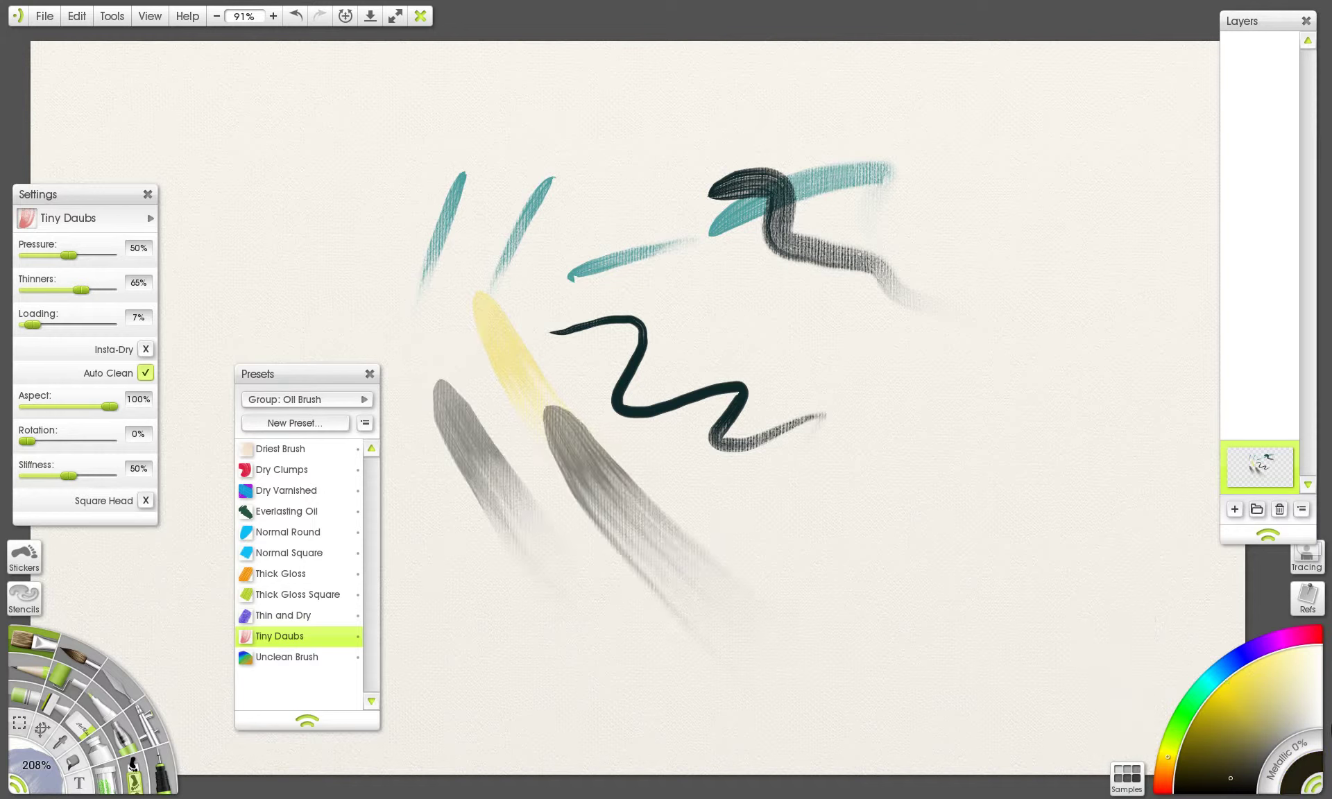
pyautogui.click(1236, 664)
pyautogui.moveTo(549, 413); pyautogui.dragTo(758, 565)
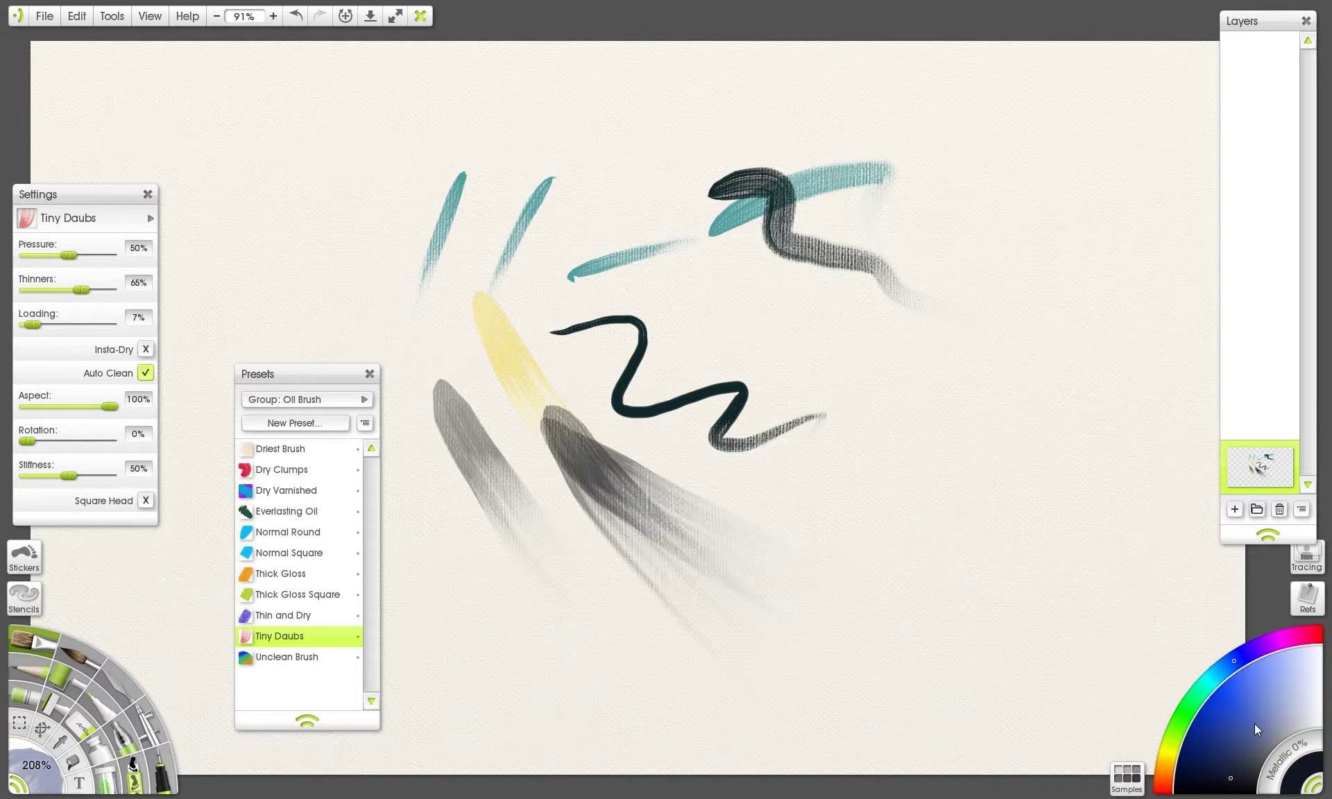
# - Pick a light blue and paint translucent Tiny Daubs strokes over the winding dark line and the near-black daubs
pyautogui.click(1260, 688)
pyautogui.moveTo(589, 322); pyautogui.dragTo(753, 597)
pyautogui.moveTo(697, 332); pyautogui.dragTo(826, 574)
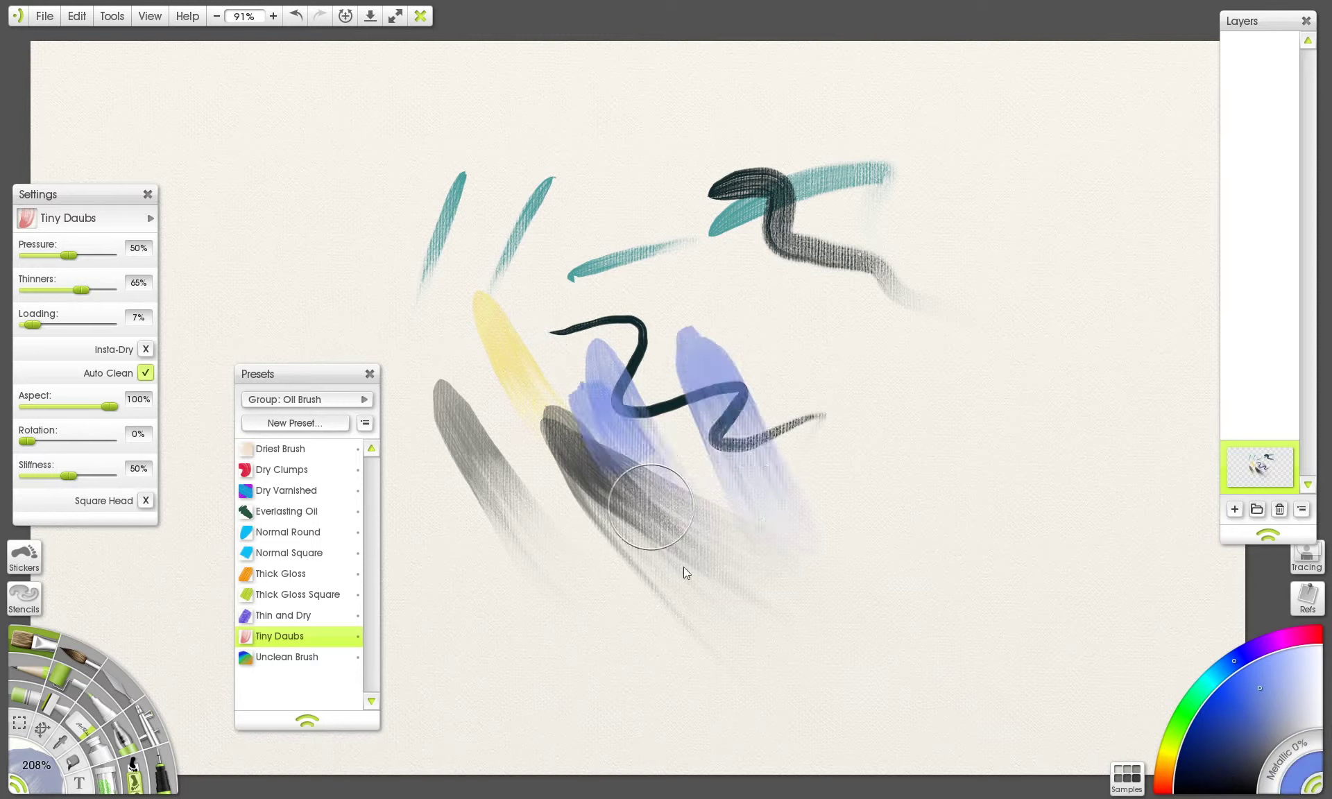
pyautogui.moveTo(684, 448); pyautogui.dragTo(753, 549)
# - Pick a yellow and paint translucent Tiny Daubs strokes over the blue and near-black daubs and the winding dark line
pyautogui.click(1177, 748)
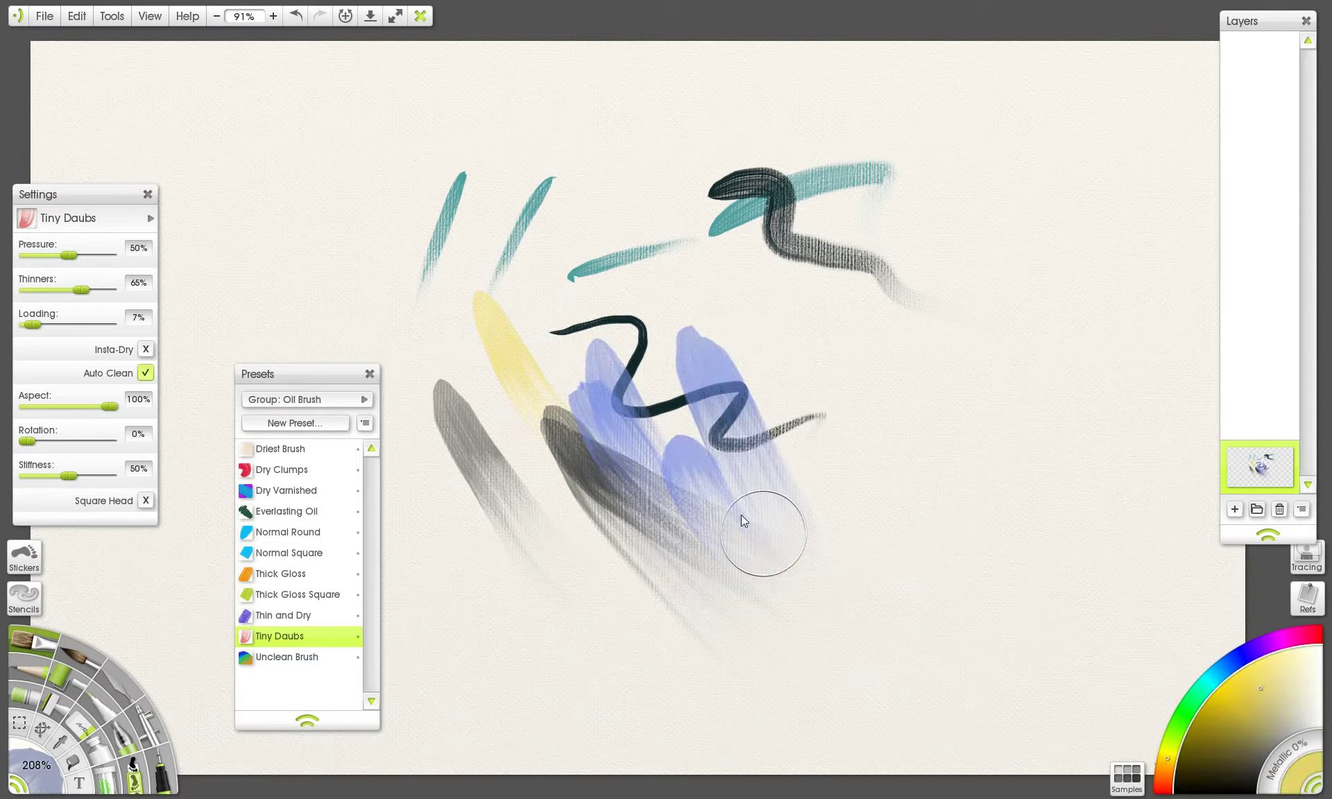
pyautogui.moveTo(642, 389); pyautogui.dragTo(687, 499)
pyautogui.moveTo(712, 357); pyautogui.dragTo(742, 572)
pyautogui.moveTo(649, 508); pyautogui.dragTo(720, 619)
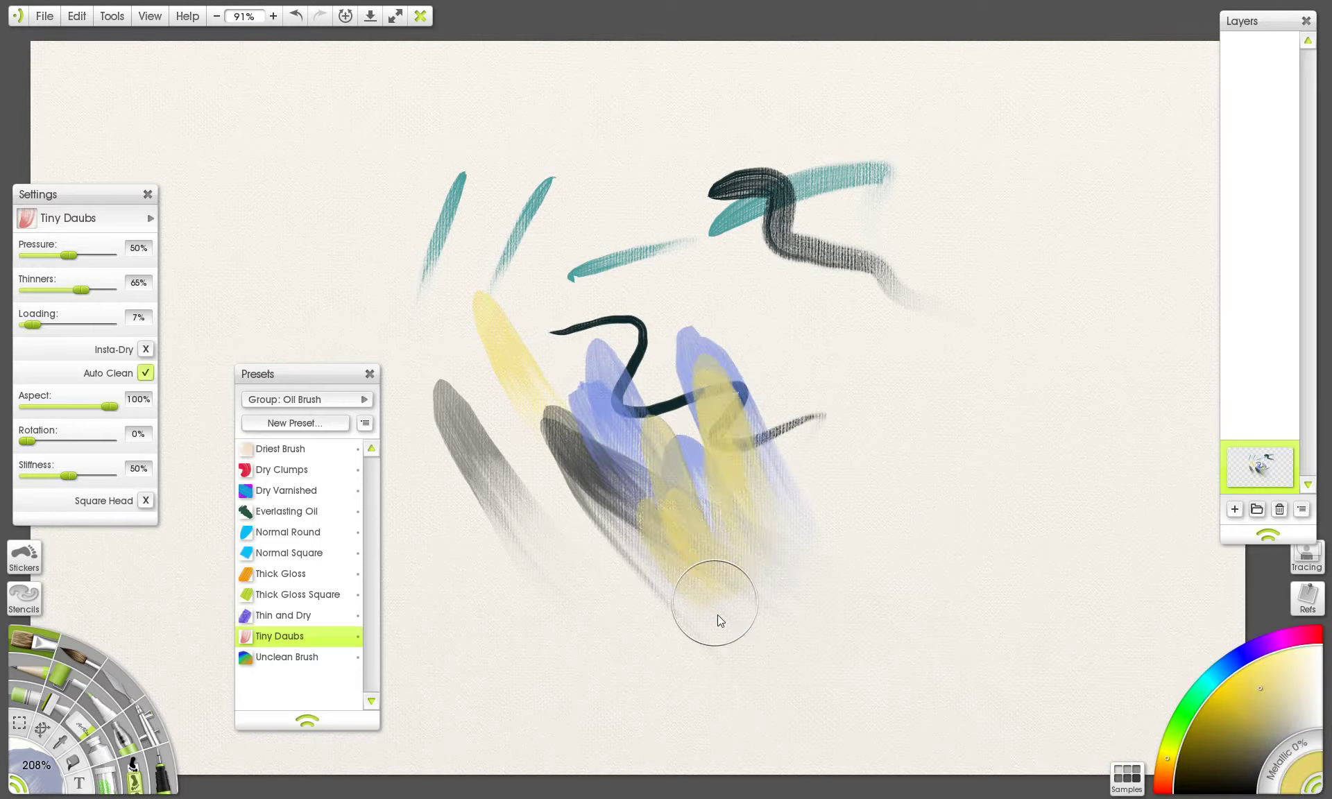
pyautogui.moveTo(578, 437); pyautogui.dragTo(694, 604)
pyautogui.moveTo(580, 323); pyautogui.dragTo(705, 531)
pyautogui.moveTo(671, 382); pyautogui.dragTo(725, 499)
pyautogui.moveTo(726, 375)
pyautogui.mouseDown()
pyautogui.moveTo(774, 508)
pyautogui.moveTo(798, 521)
pyautogui.mouseUp()
pyautogui.moveTo(790, 416); pyautogui.dragTo(842, 528)
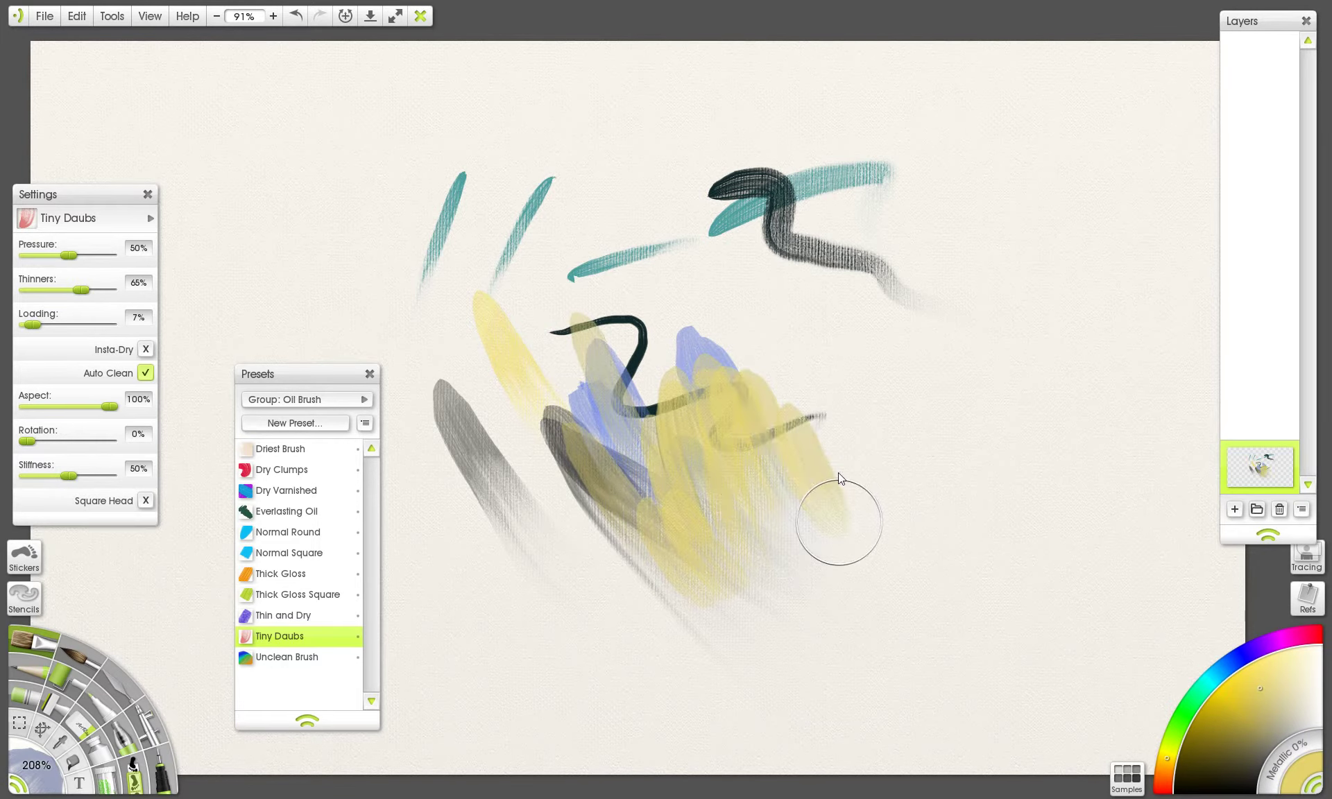
pyautogui.moveTo(839, 459); pyautogui.dragTo(871, 555)
pyautogui.moveTo(854, 496); pyautogui.dragTo(878, 579)
# - Layer darker yellow Tiny Daubs strokes over the right-hand yellow daubs, and add reddish-brown daubs across their upper part
pyautogui.moveTo(1263, 697)
pyautogui.mouseDown()
pyautogui.moveTo(1235, 686)
pyautogui.moveTo(1194, 719)
pyautogui.mouseUp()
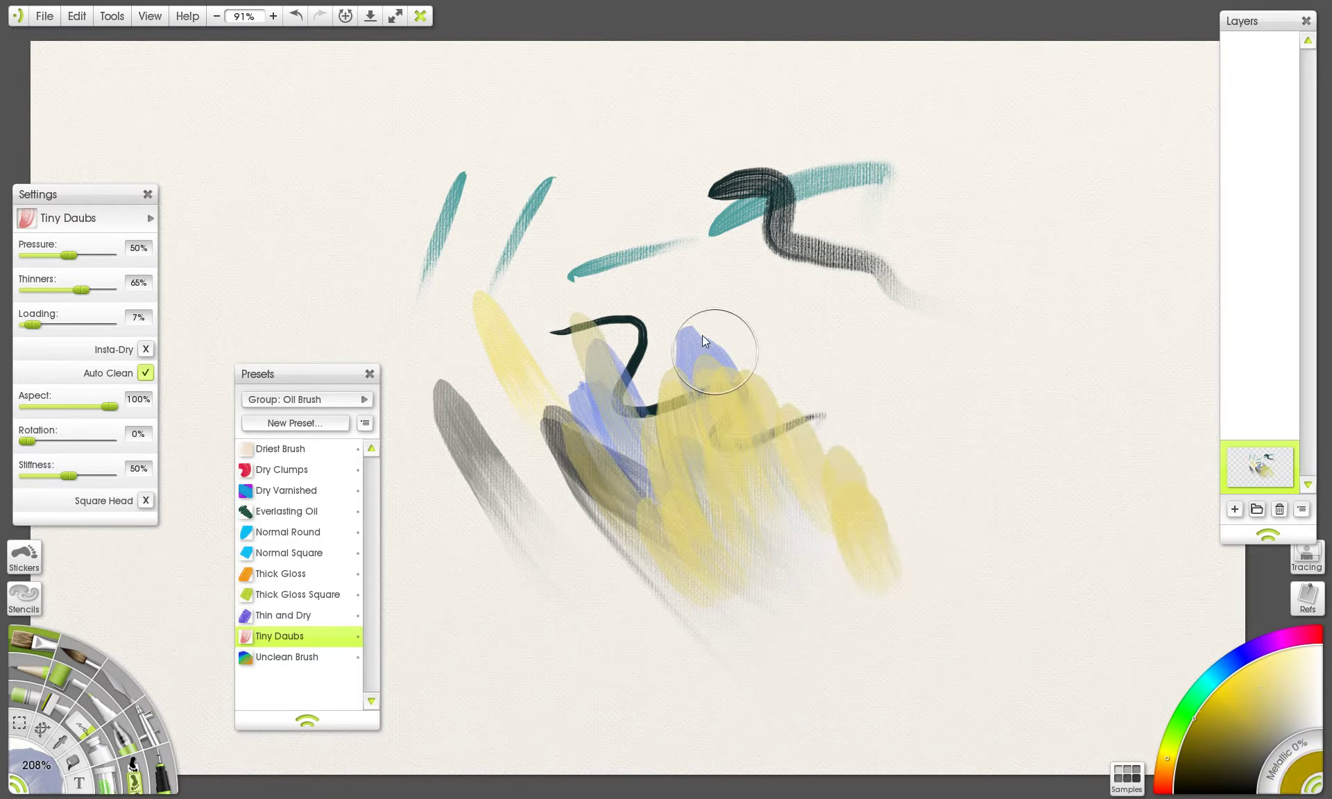
pyautogui.moveTo(703, 365); pyautogui.dragTo(748, 505)
pyautogui.moveTo(757, 368); pyautogui.dragTo(798, 496)
pyautogui.moveTo(791, 386); pyautogui.dragTo(833, 510)
pyautogui.moveTo(846, 440); pyautogui.dragTo(889, 576)
pyautogui.click(1166, 770)
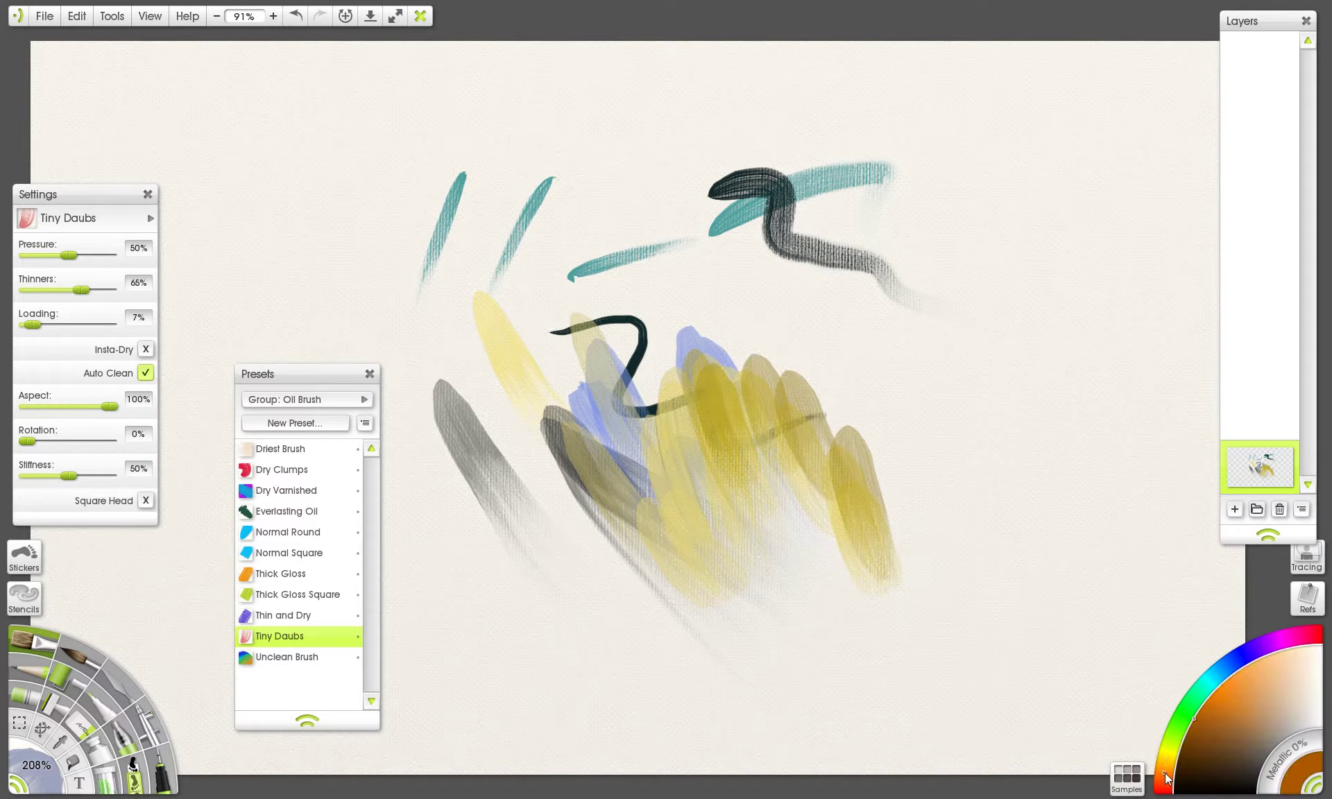
pyautogui.moveTo(687, 403)
pyautogui.mouseDown()
pyautogui.moveTo(668, 467)
pyautogui.moveTo(751, 415)
pyautogui.moveTo(798, 437)
pyautogui.mouseUp()
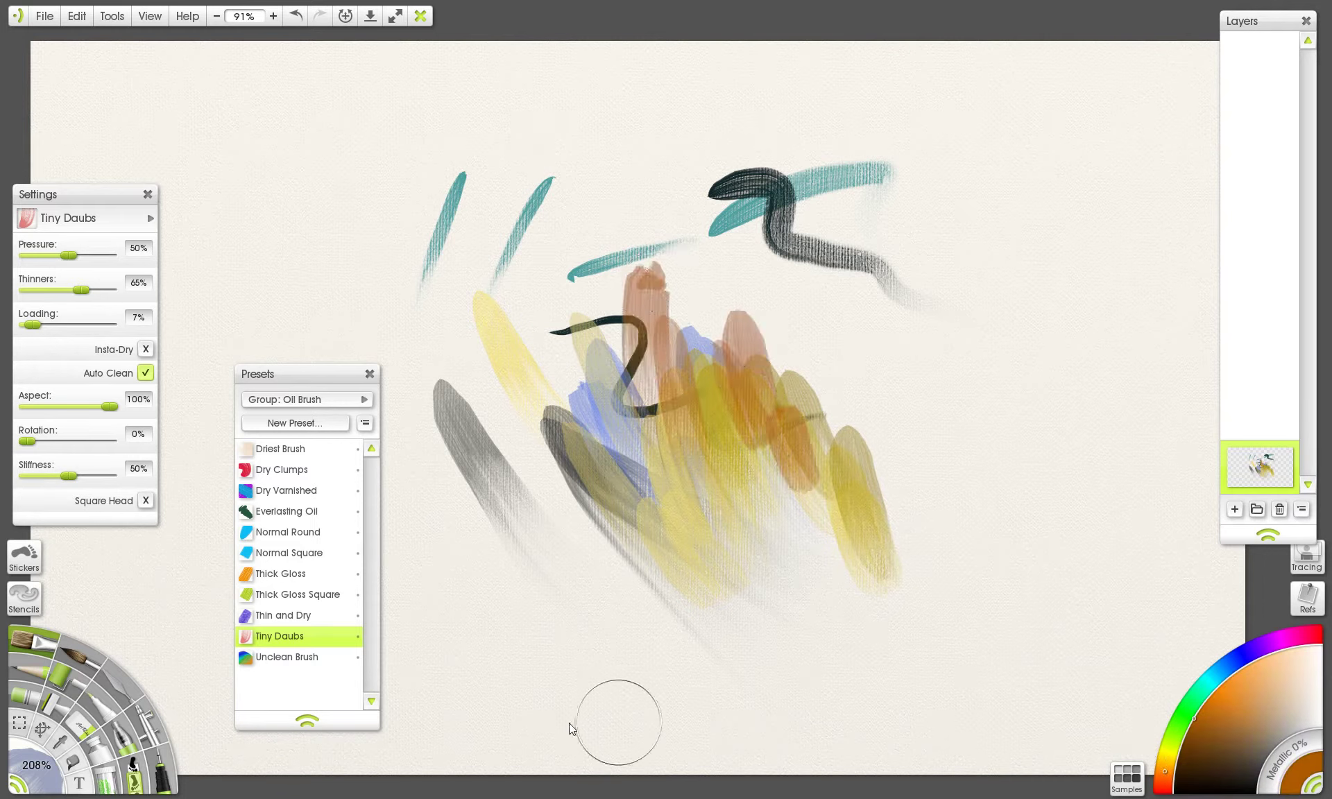
# - Switch to the Unclean Brush preset, try a diagonal stroke across the daubs and undo it
pyautogui.click(286, 657)
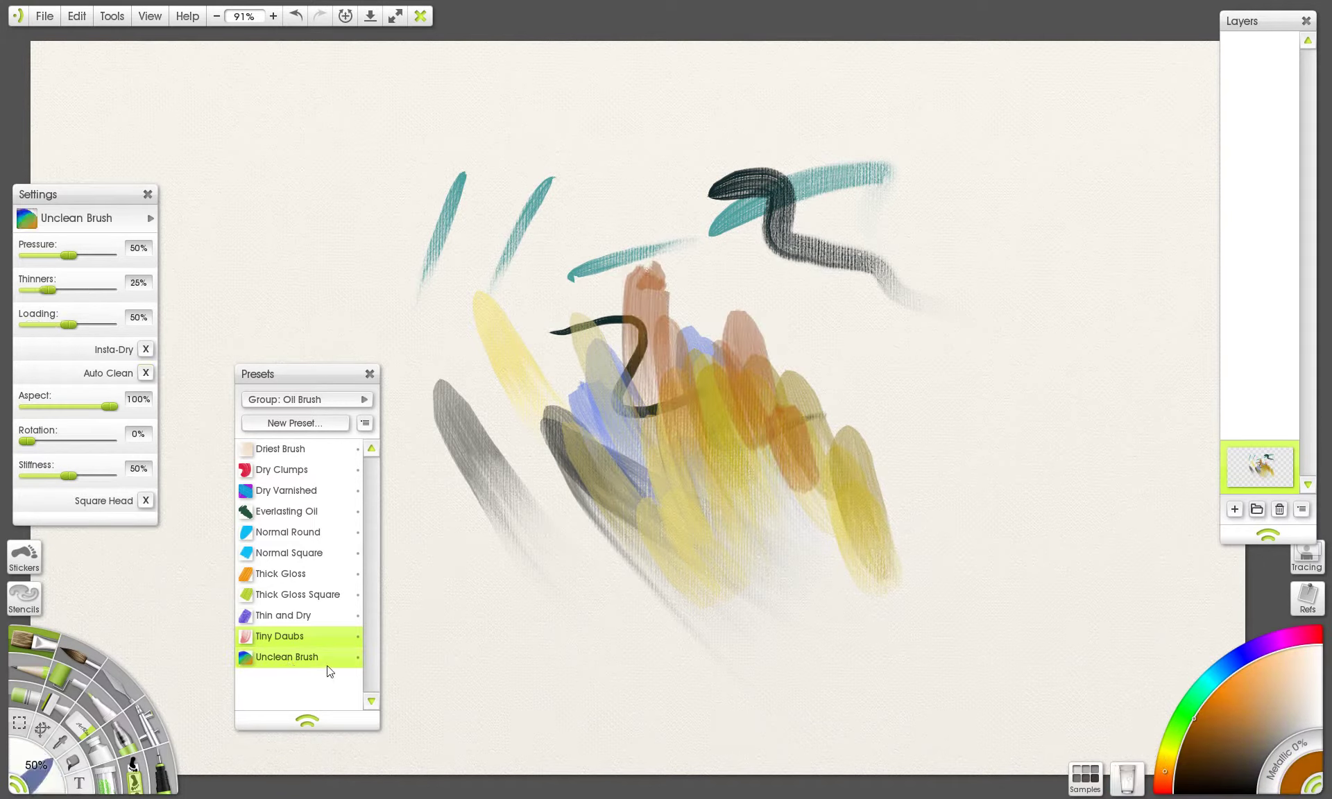
pyautogui.moveTo(448, 293)
pyautogui.mouseDown()
pyautogui.moveTo(690, 618)
pyautogui.moveTo(732, 628)
pyautogui.mouseUp()
pyautogui.hotkey('ctrl', 'z')
# - Try a dark brown Unclean Brush stroke at 197% size across the daubs with light peach strokes over it, and undo them all
pyautogui.click(1216, 753)
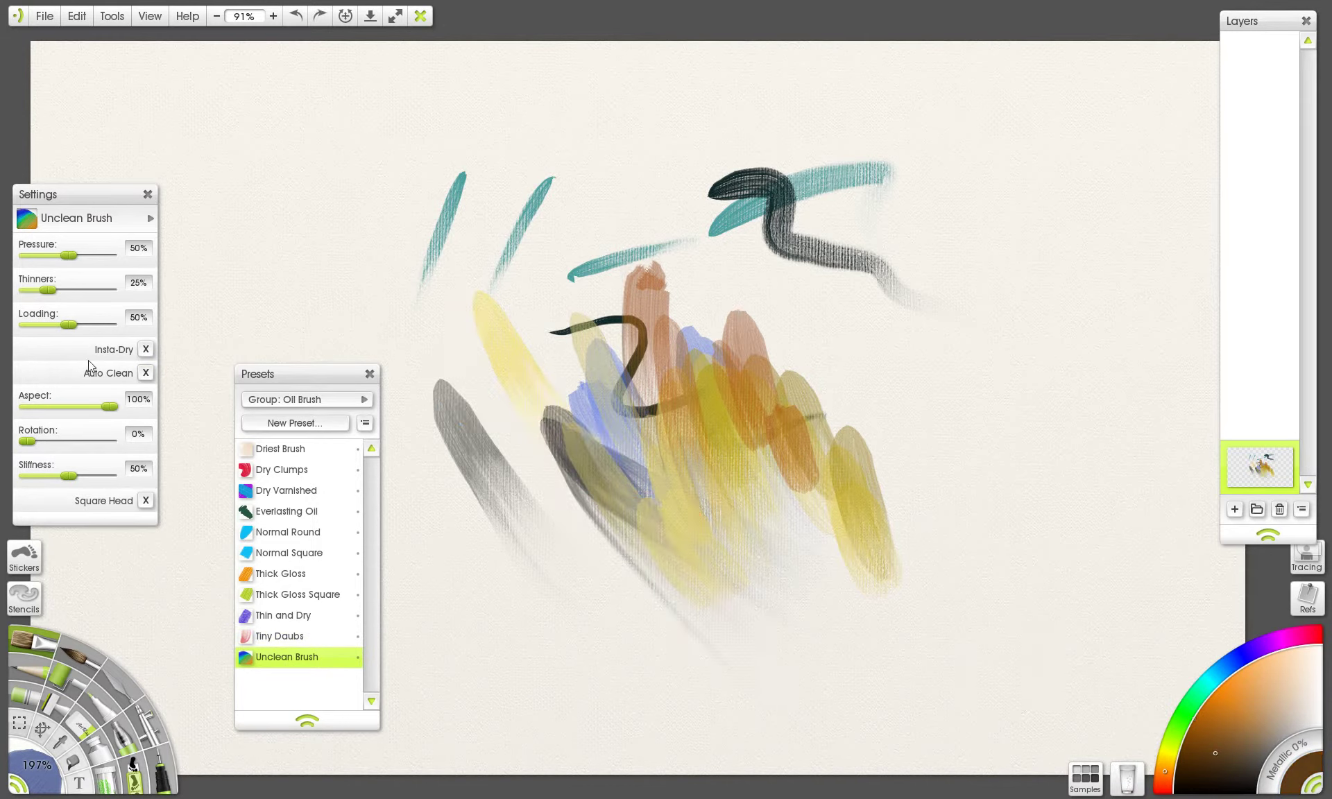
pyautogui.moveTo(490, 138)
pyautogui.mouseDown()
pyautogui.moveTo(729, 323)
pyautogui.moveTo(790, 436)
pyautogui.moveTo(869, 458)
pyautogui.moveTo(857, 540)
pyautogui.moveTo(905, 597)
pyautogui.mouseUp()
pyautogui.click(1296, 671)
pyautogui.moveTo(755, 269)
pyautogui.mouseDown()
pyautogui.moveTo(878, 533)
pyautogui.moveTo(883, 631)
pyautogui.moveTo(645, 281)
pyautogui.mouseUp()
pyautogui.click(560, 147)
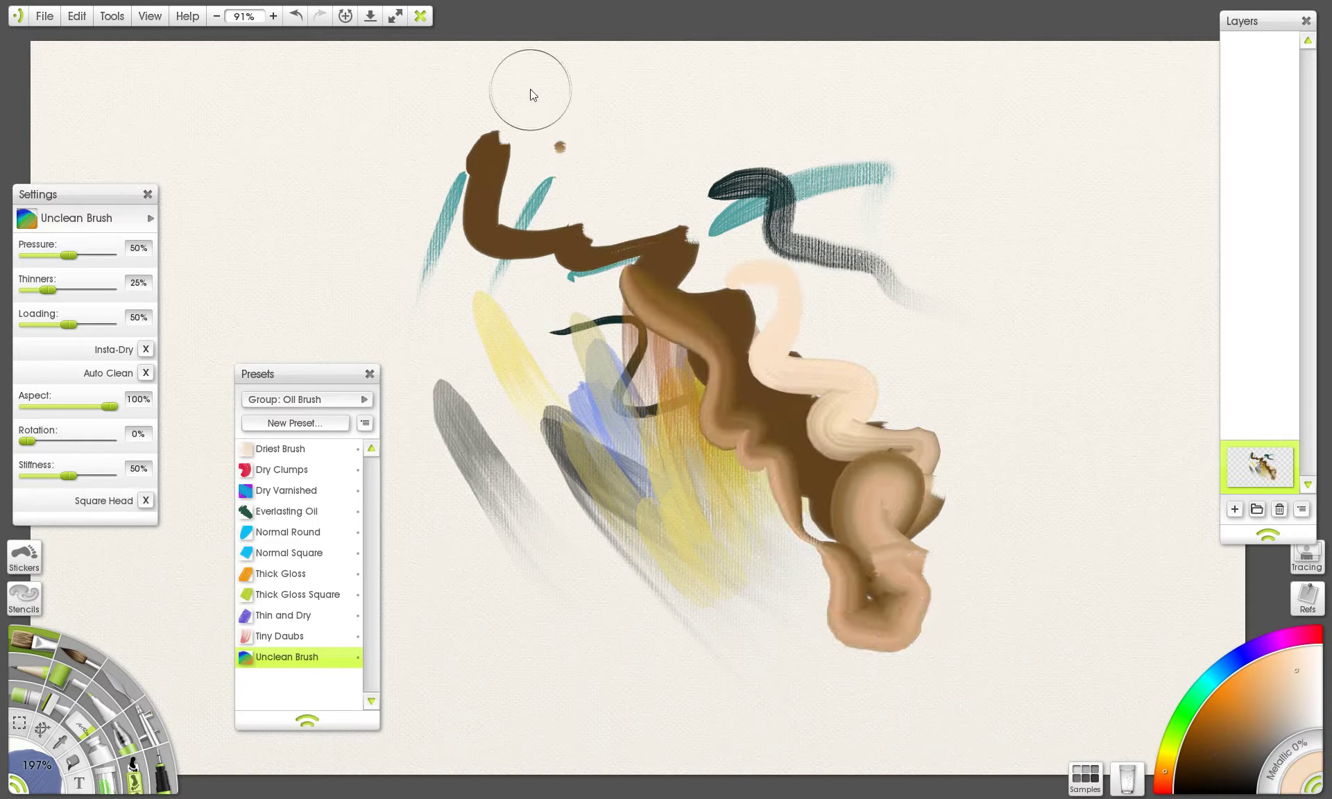
pyautogui.hotkey('ctrl', 'z')
pyautogui.hotkey('ctrl', 'z')
pyautogui.hotkey('ctrl', 'z')
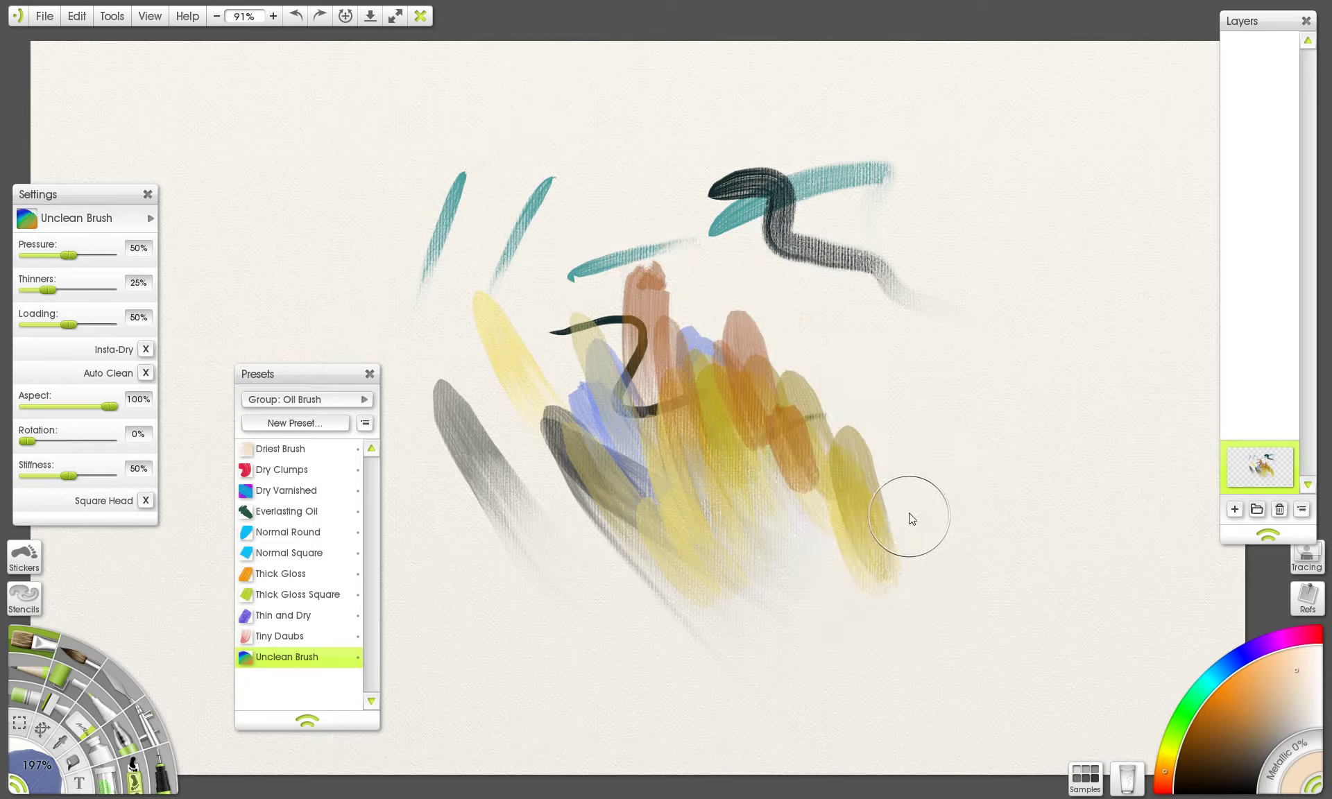
# - Shift the Presets panel slightly to the left, shorten its list and close it
pyautogui.moveTo(299, 380); pyautogui.dragTo(282, 380)
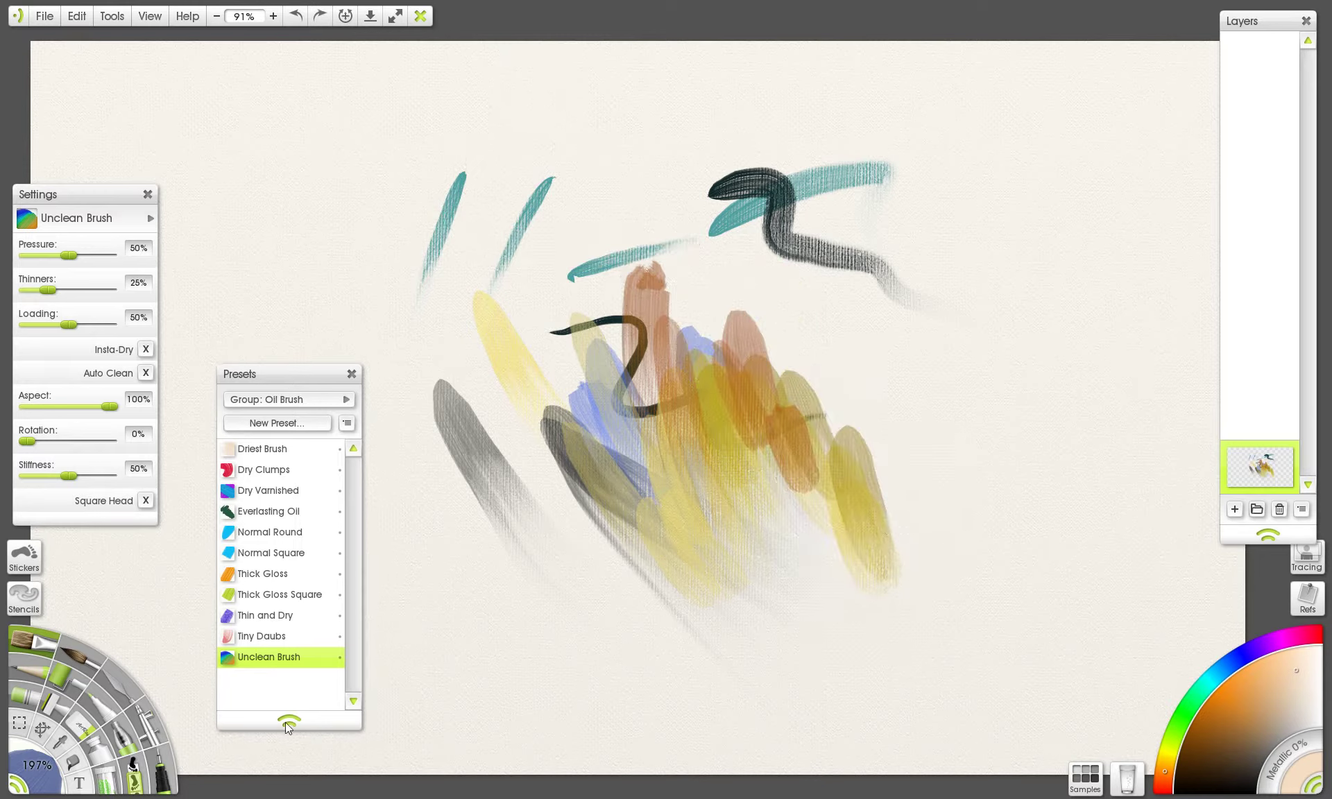
pyautogui.moveTo(292, 722); pyautogui.dragTo(288, 306)
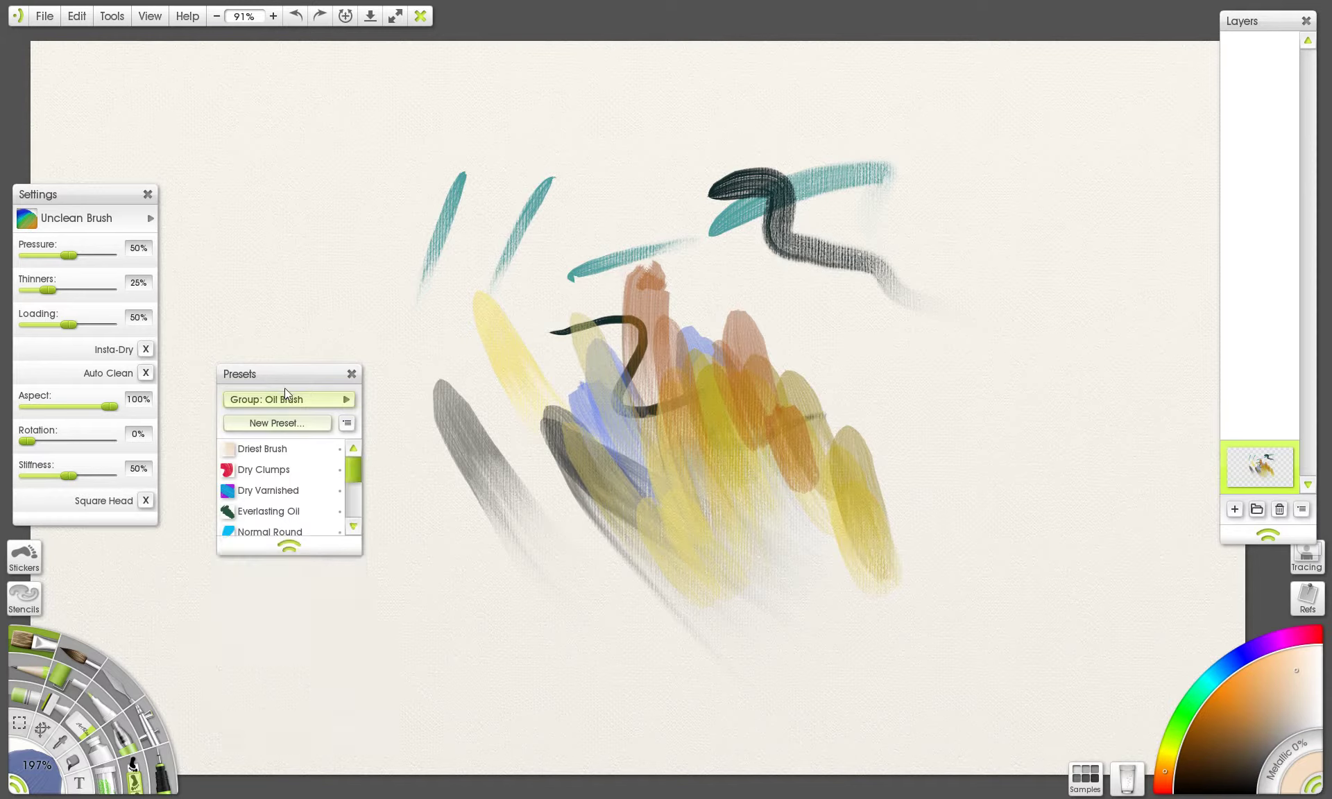
pyautogui.click(351, 374)
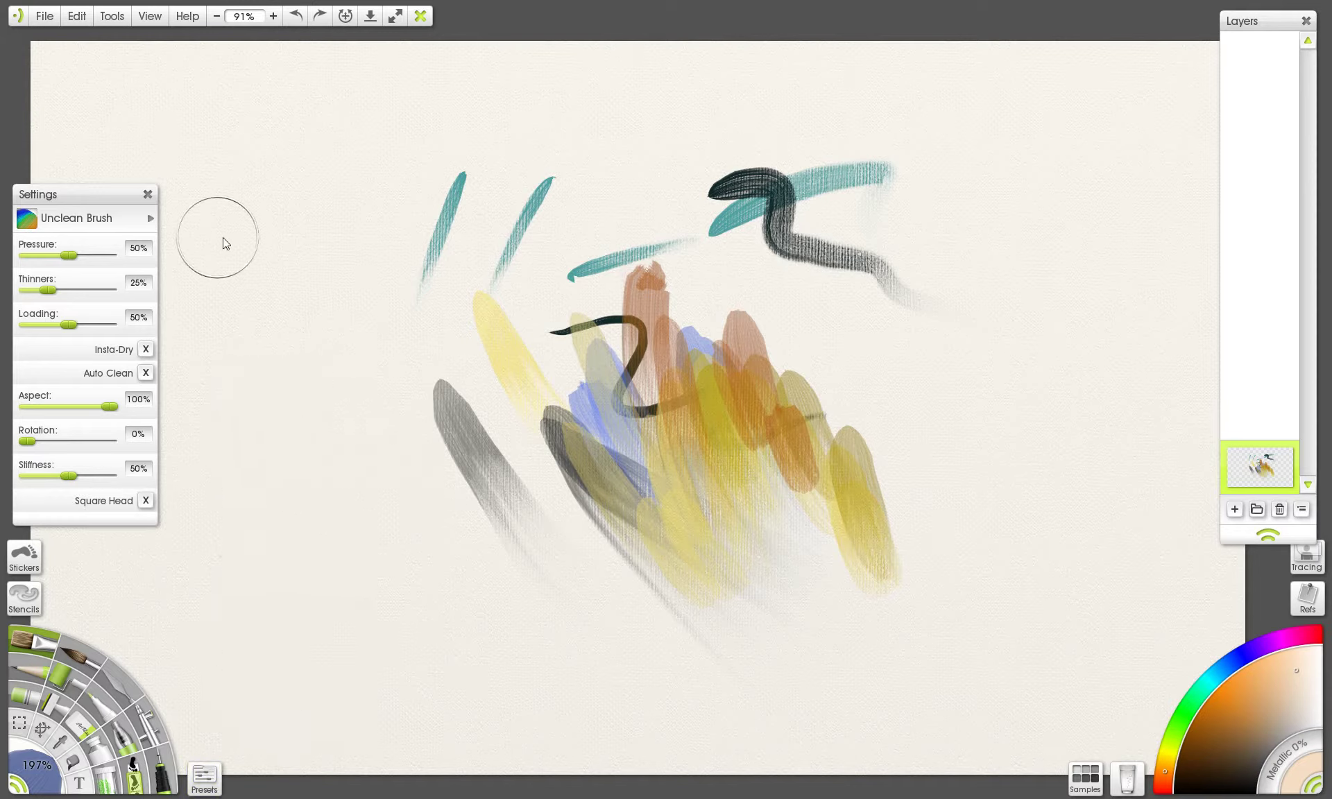
# - Try Unclean Brush strokes with the light peach colour near the canvas's left edge and undo them
pyautogui.moveTo(245, 129)
pyautogui.mouseDown()
pyautogui.moveTo(140, 192)
pyautogui.moveTo(66, 346)
pyautogui.moveTo(200, 268)
pyautogui.moveTo(107, 538)
pyautogui.moveTo(143, 220)
pyautogui.moveTo(81, 106)
pyautogui.moveTo(355, 234)
pyautogui.mouseUp()
pyautogui.hotkey('ctrl', 'z')
pyautogui.moveTo(193, 266)
pyautogui.mouseDown()
pyautogui.moveTo(138, 274)
pyautogui.moveTo(220, 475)
pyautogui.mouseUp()
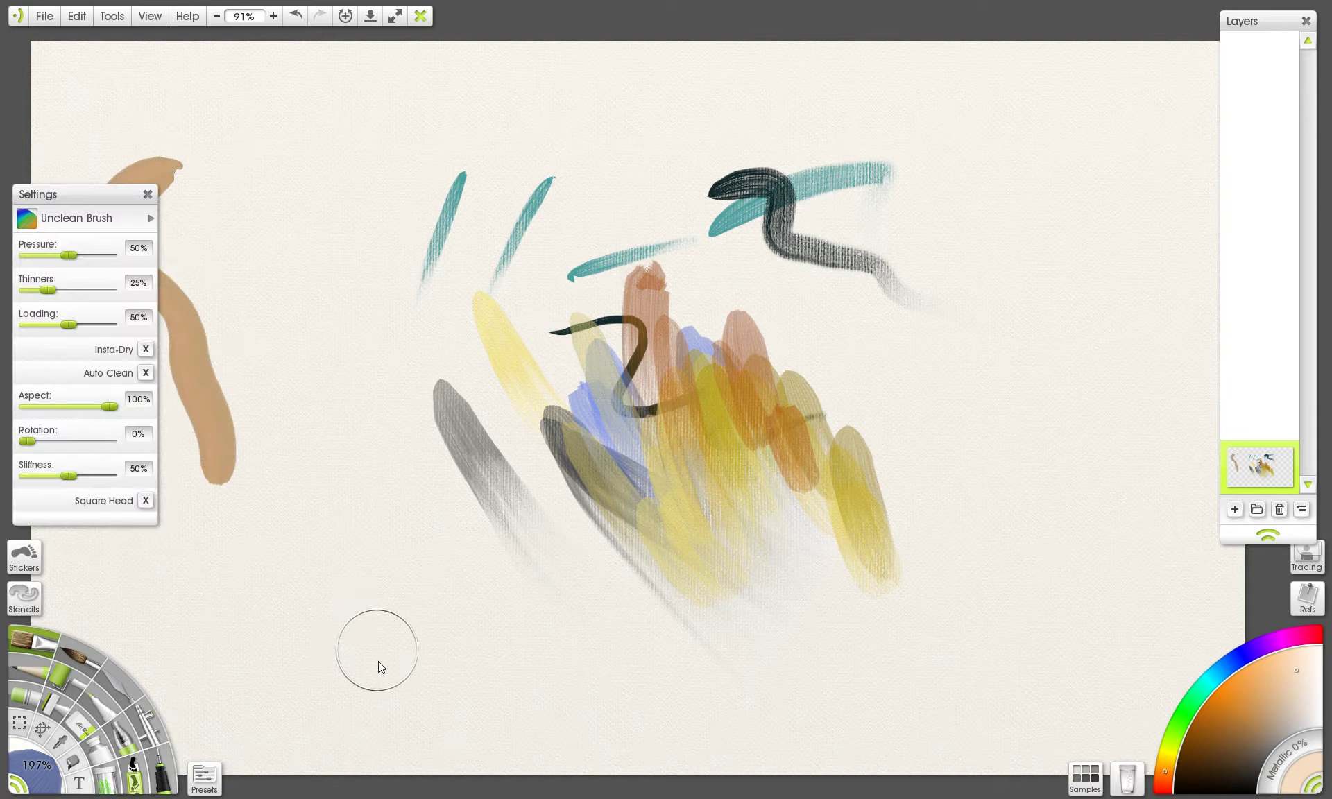
pyautogui.hotkey('ctrl', 'z')
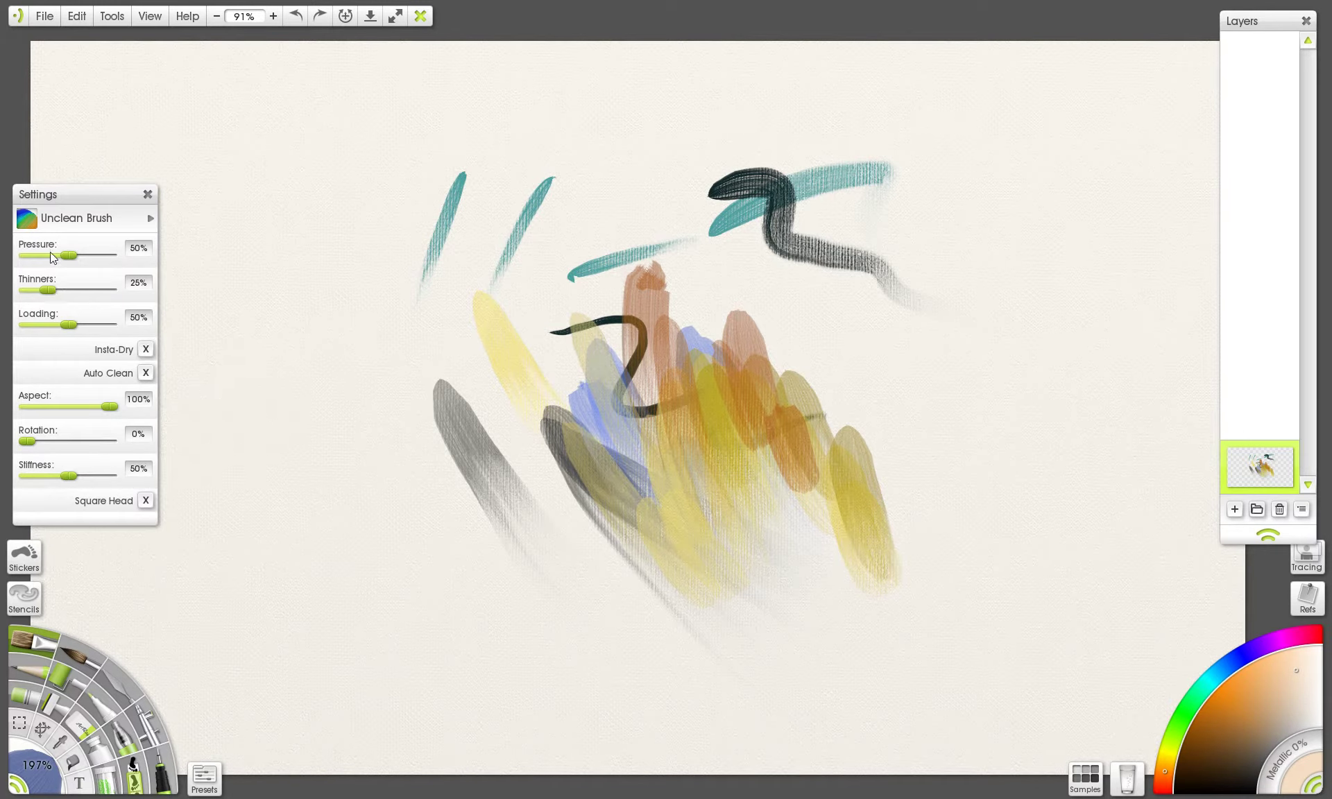
# - Load the Thick Gloss preset, close the presets list, and set the brush Pressure to 76% and its size to 148%
pyautogui.click(204, 777)
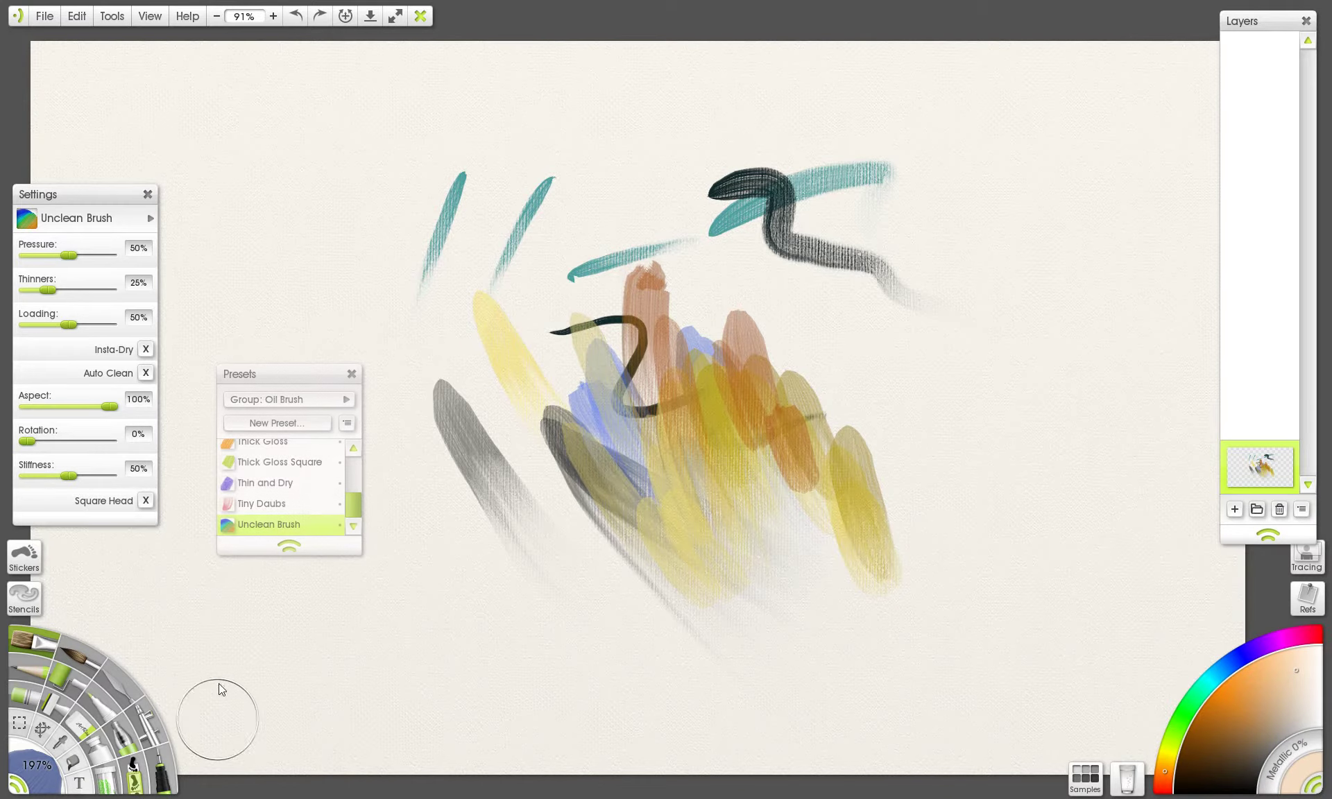
pyautogui.click(275, 464)
pyautogui.click(271, 444)
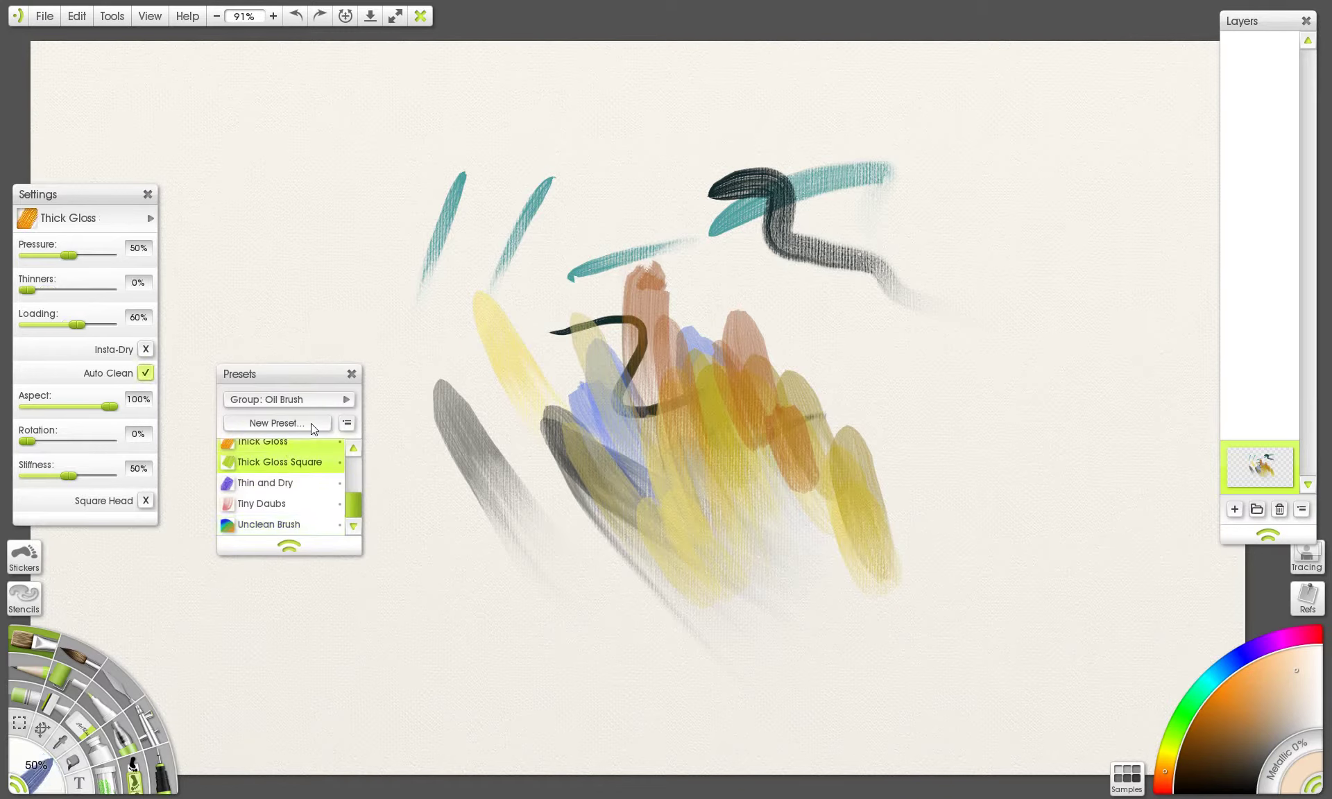
pyautogui.click(352, 376)
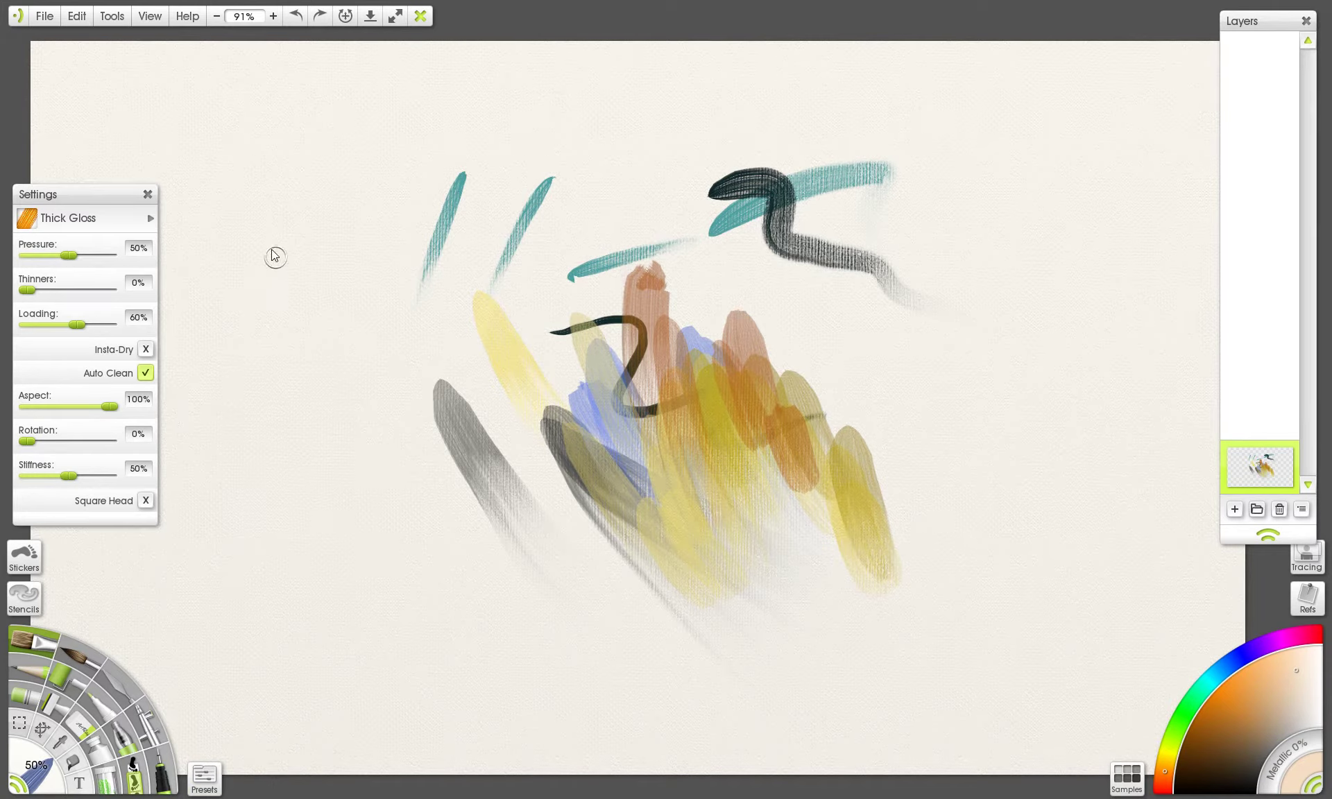
pyautogui.moveTo(69, 258)
pyautogui.mouseDown()
pyautogui.moveTo(59, 256)
pyautogui.moveTo(89, 256)
pyautogui.mouseUp()
pyautogui.moveTo(427, 194); pyautogui.dragTo(438, 191)
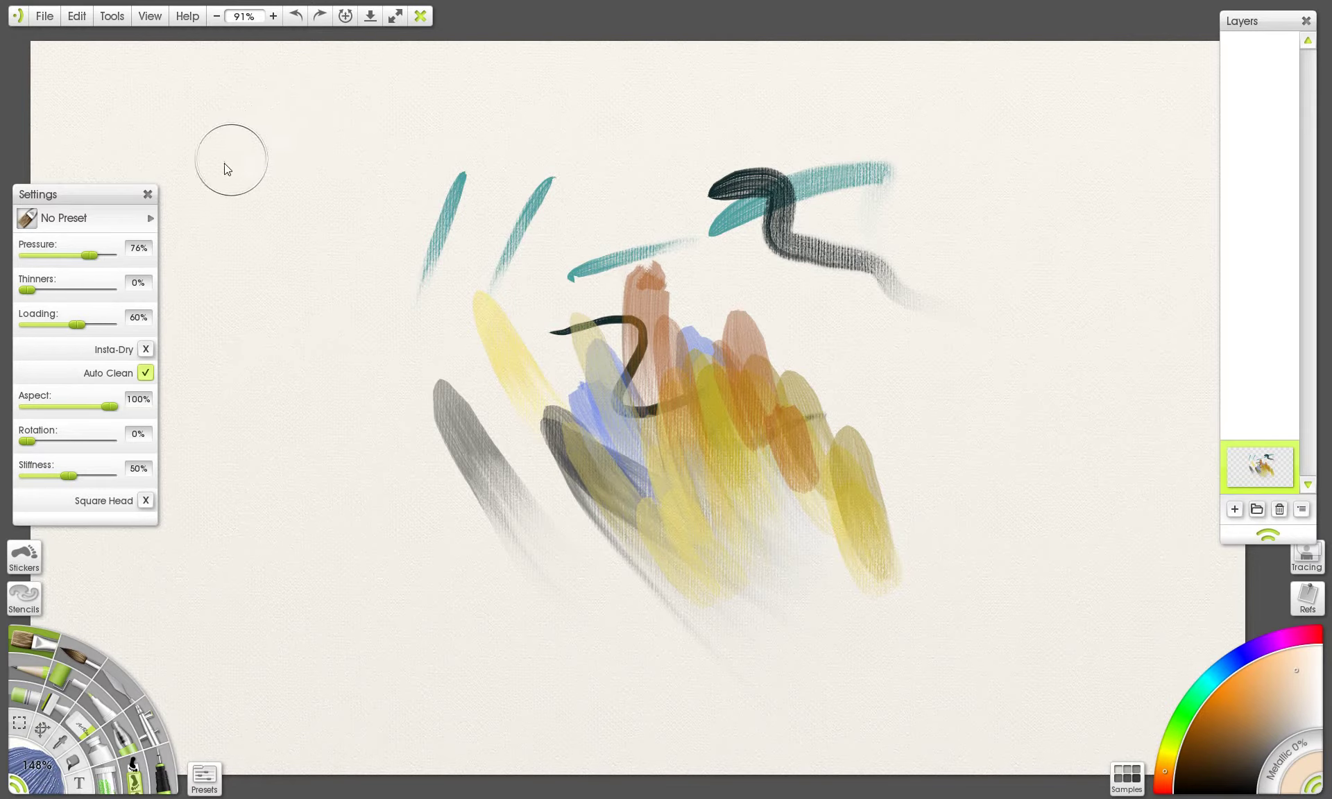
# - Paint a thick light peach stroke down the upper left of the canvas and examine its bristle texture
pyautogui.moveTo(280, 127)
pyautogui.mouseDown()
pyautogui.moveTo(343, 262)
pyautogui.moveTo(355, 328)
pyautogui.mouseUp()
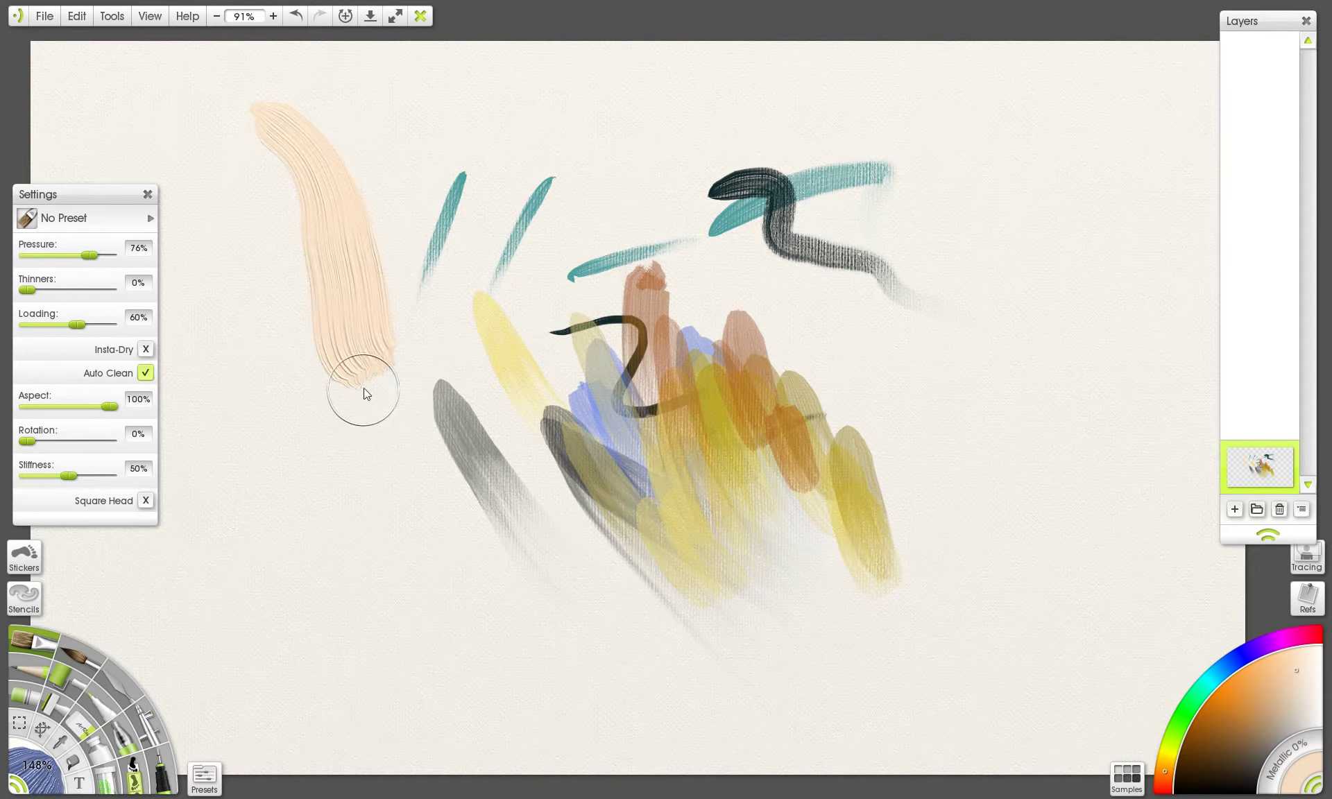
pyautogui.scroll(3, 372, 233)
pyautogui.scroll(-2, 374, 243)
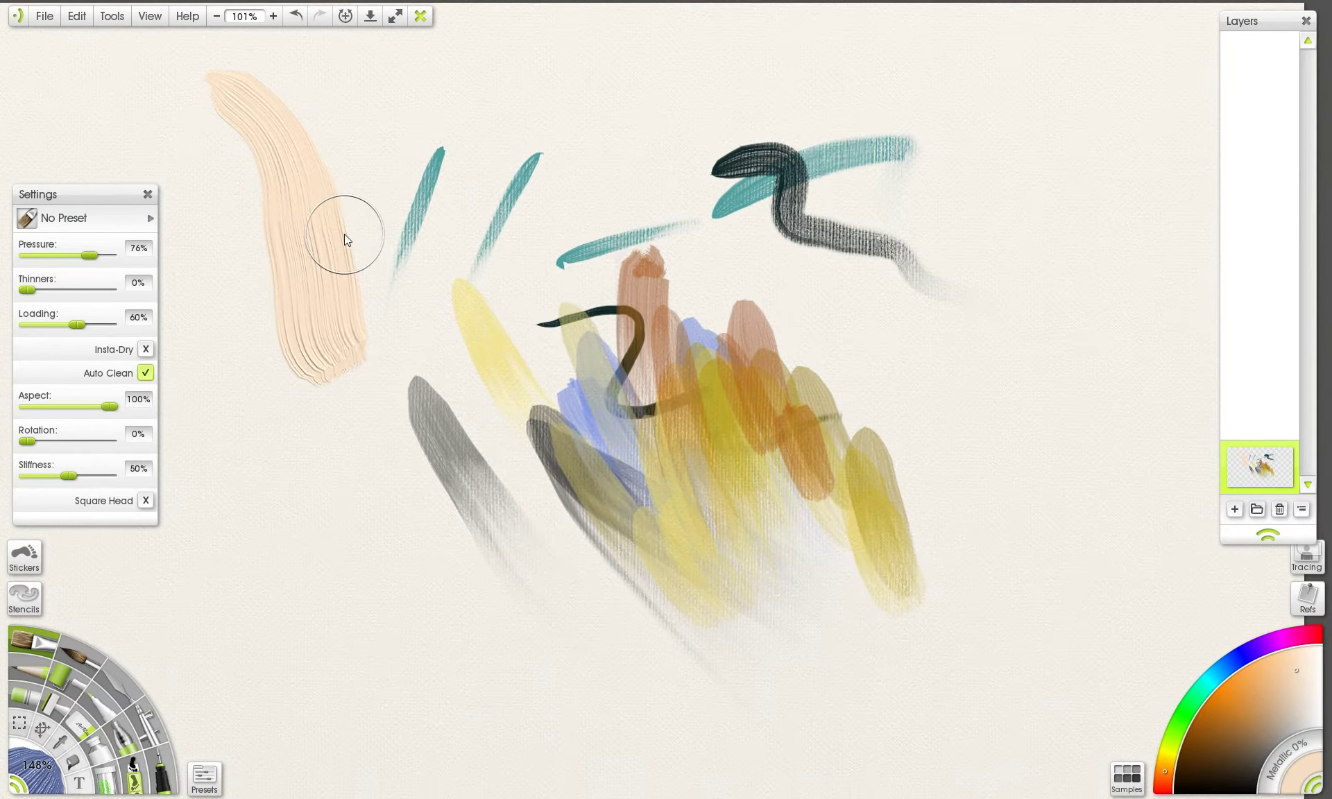
pyautogui.hotkey('ctrl', '-')
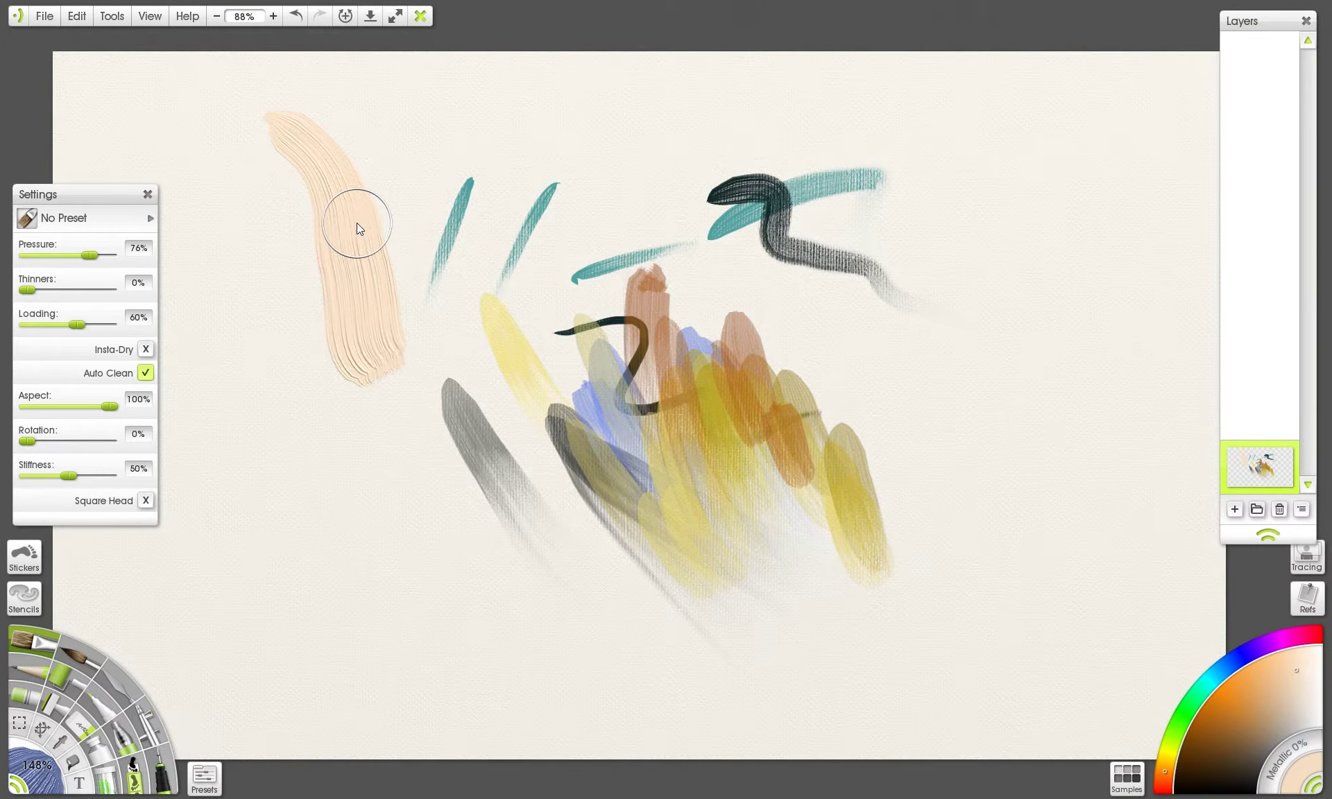
# - Pick a medium brown and paint thick strokes along both sides of the light peach stroke
pyautogui.moveTo(1235, 702); pyautogui.dragTo(1238, 730)
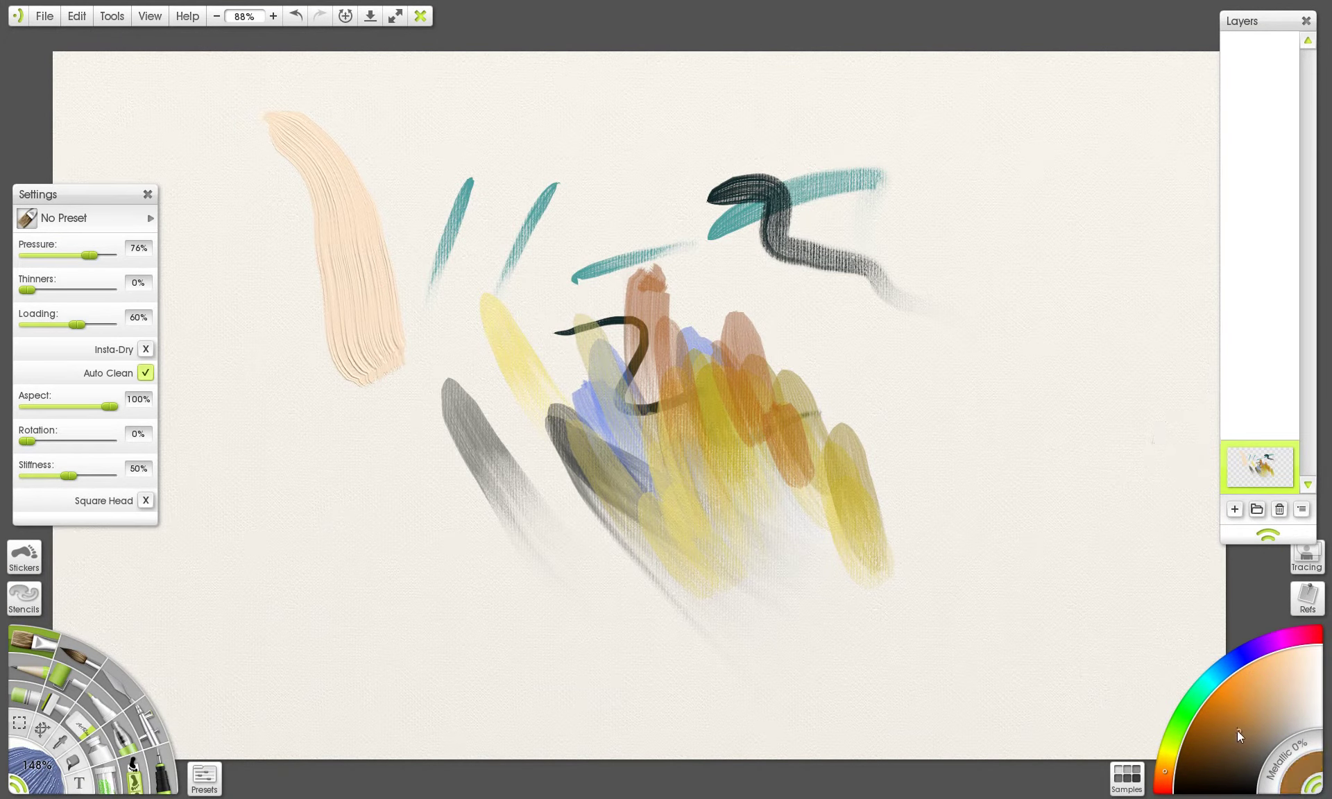
pyautogui.moveTo(235, 133)
pyautogui.mouseDown()
pyautogui.moveTo(315, 319)
pyautogui.moveTo(385, 423)
pyautogui.mouseUp()
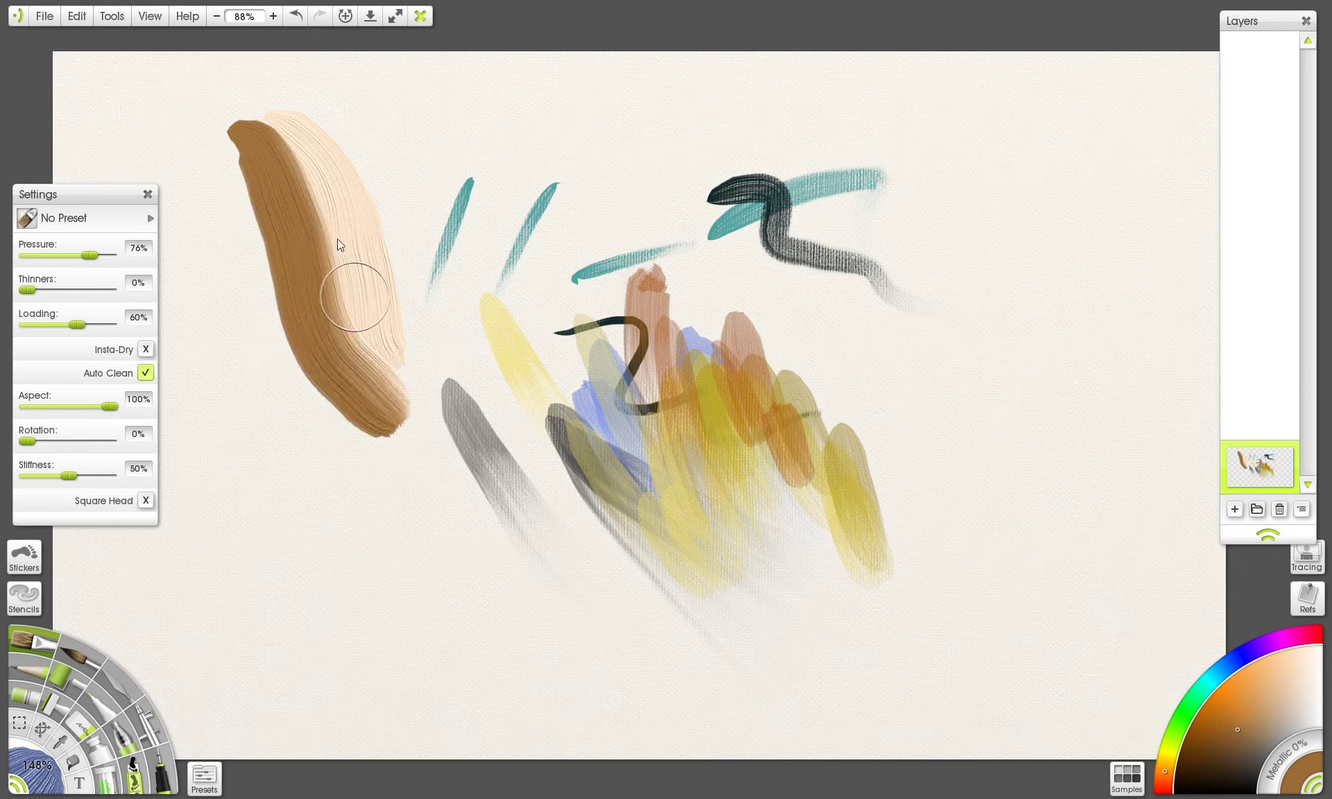
pyautogui.moveTo(339, 146); pyautogui.dragTo(444, 340)
pyautogui.moveTo(270, 176)
pyautogui.mouseDown()
pyautogui.moveTo(351, 392)
pyautogui.moveTo(326, 427)
pyautogui.mouseUp()
# - Pick a near-black colour and blend two thick strokes into the brown and peach paint, trying a third and undoing it
pyautogui.click(1215, 785)
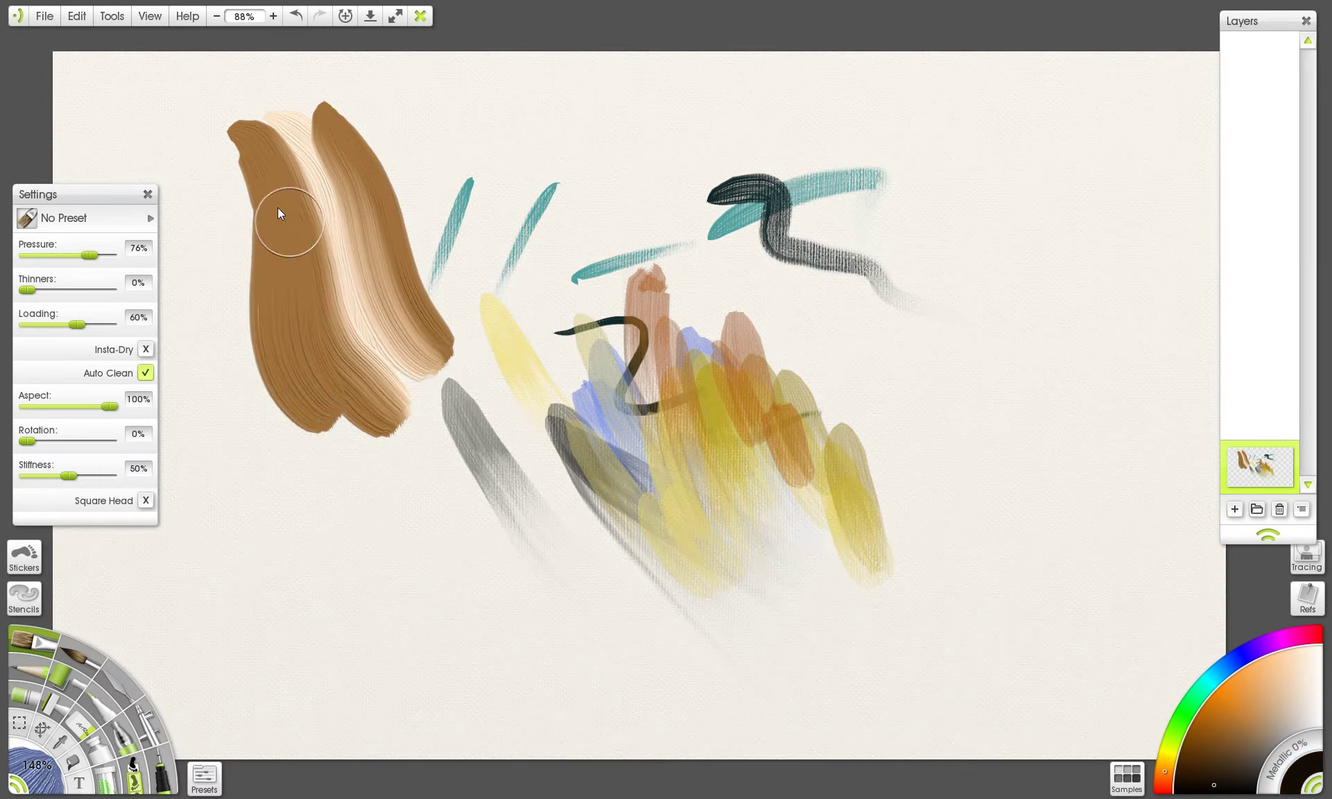
pyautogui.moveTo(274, 207); pyautogui.dragTo(365, 448)
pyautogui.moveTo(328, 233); pyautogui.dragTo(420, 477)
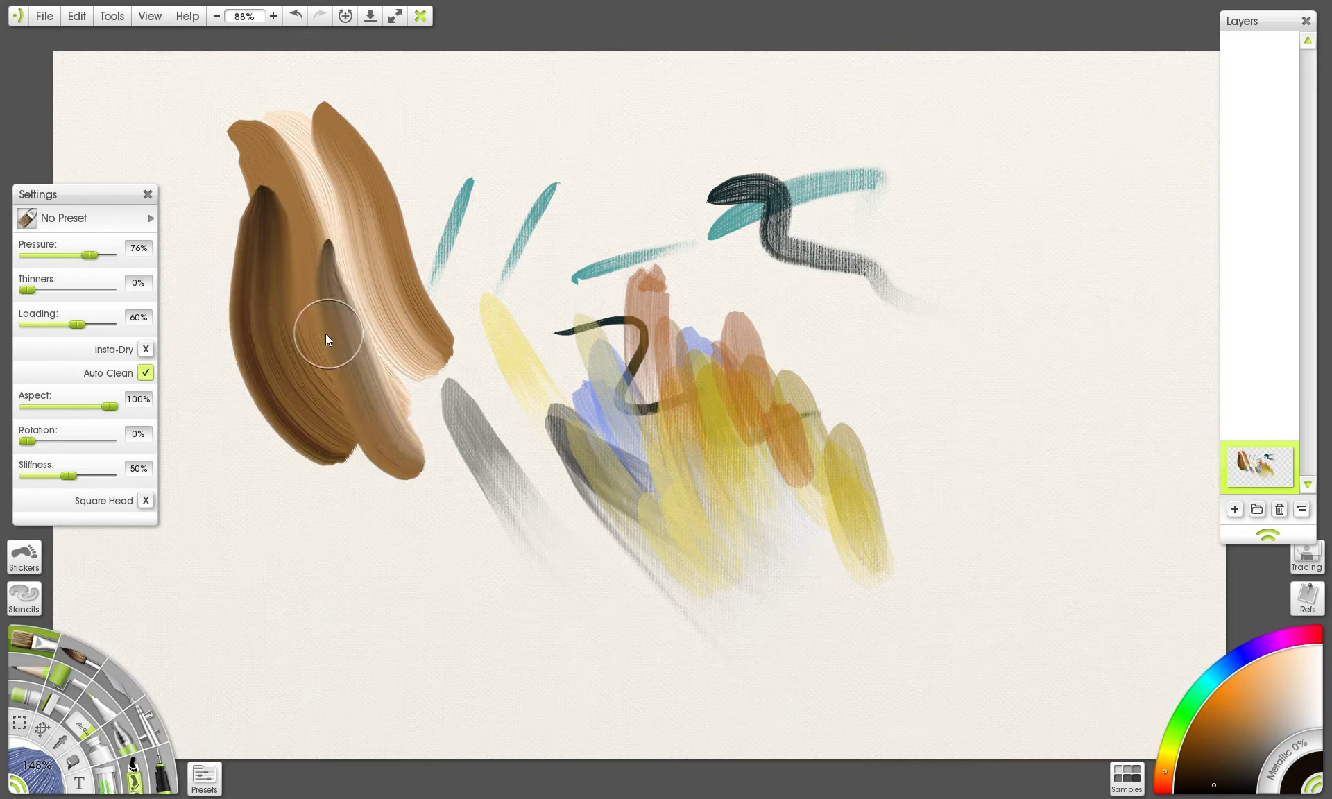
pyautogui.moveTo(327, 334)
pyautogui.mouseDown()
pyautogui.moveTo(390, 555)
pyautogui.moveTo(447, 582)
pyautogui.mouseUp()
pyautogui.hotkey('ctrl', 'z')
# - Set the brush Pressure to 0%, try a stroke beside the brown paint and undo it
pyautogui.moveTo(90, 254); pyautogui.dragTo(19, 263)
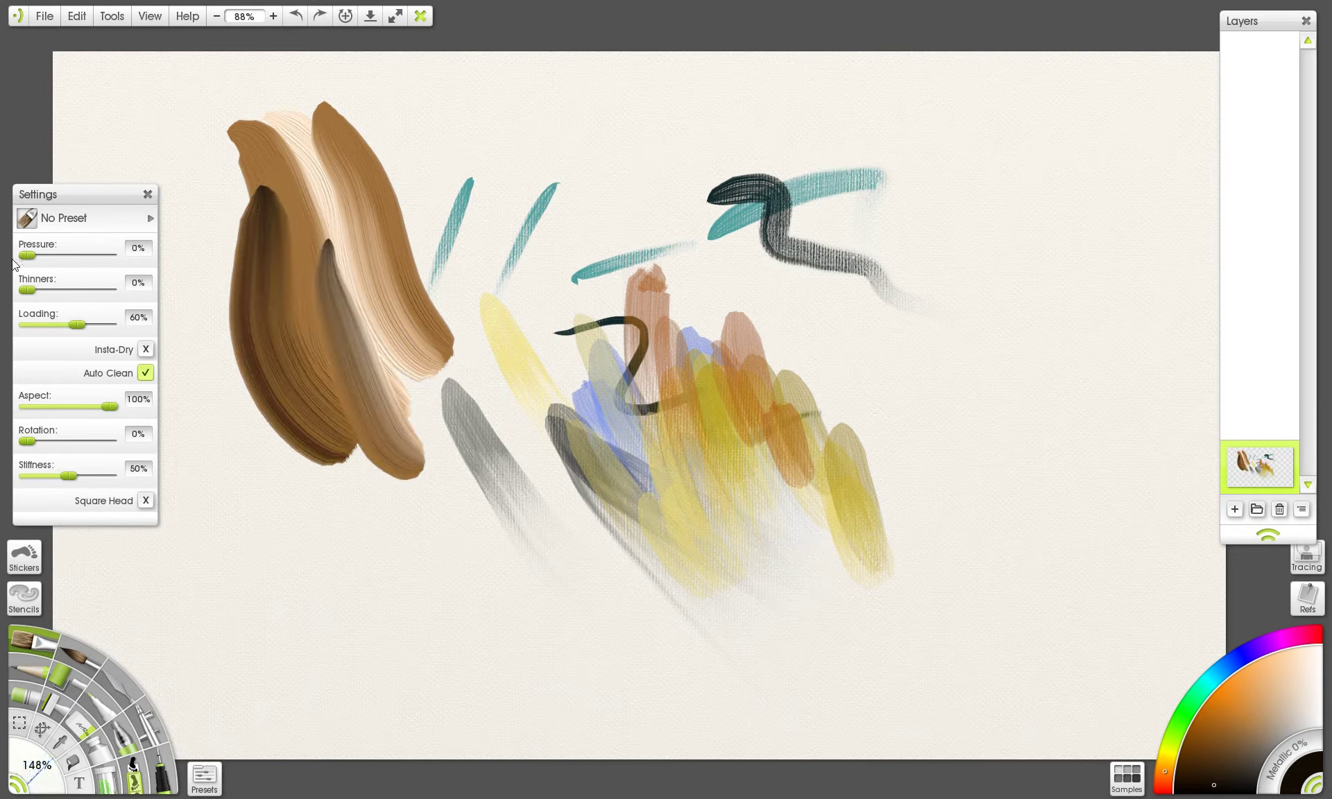
pyautogui.moveTo(340, 110); pyautogui.dragTo(449, 211)
pyautogui.hotkey('ctrl', 'z')
# - Set the Pressure to 24% and paint a near-black stroke along the brown paint's right edge, undoing the extra strokes tried beside it
pyautogui.moveTo(32, 257); pyautogui.dragTo(49, 258)
pyautogui.moveTo(378, 82); pyautogui.dragTo(482, 413)
pyautogui.moveTo(411, 104); pyautogui.dragTo(524, 462)
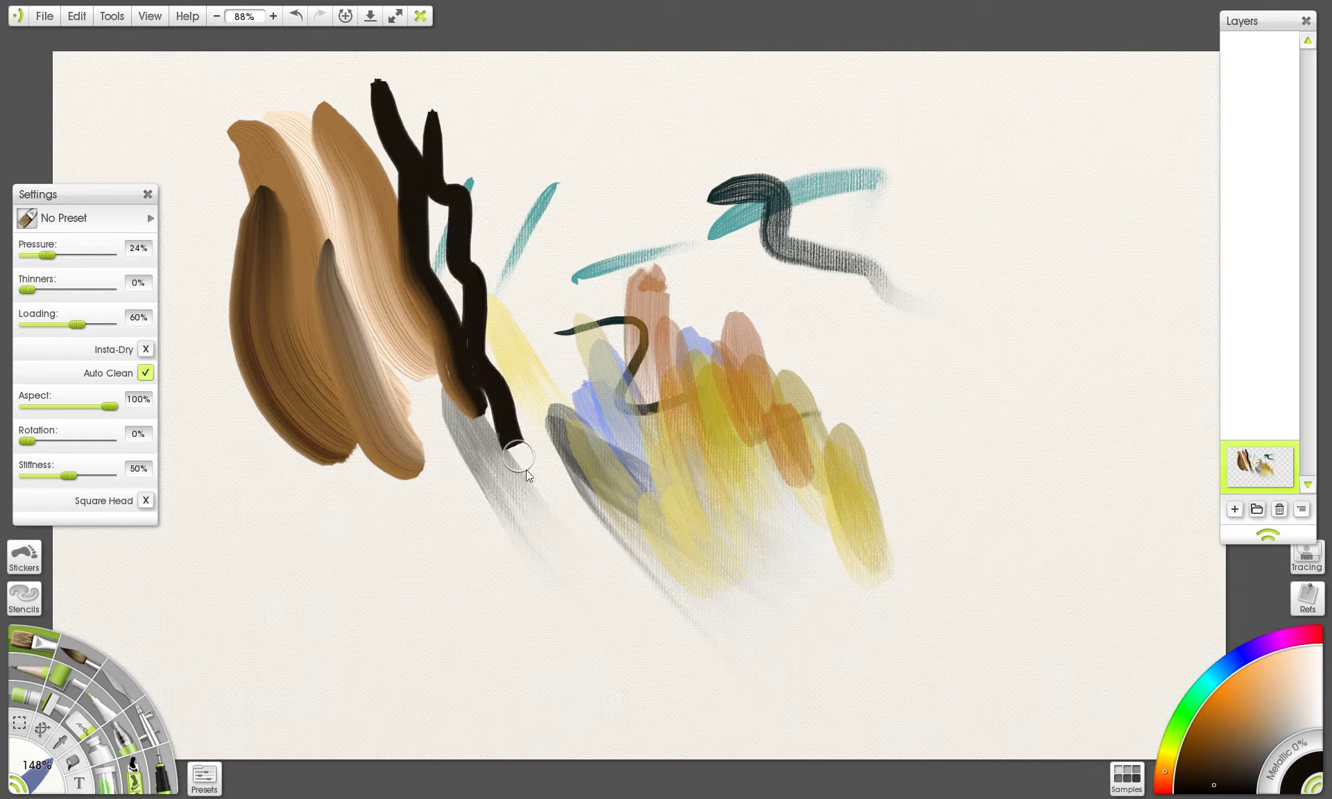
pyautogui.hotkey('ctrl', 'z')
pyautogui.moveTo(432, 207); pyautogui.dragTo(510, 434)
pyautogui.hotkey('ctrl', 'z')
# - Try a winding blending stroke across the brown paint and undo it, and paint a wavy one down through the peach area
pyautogui.moveTo(261, 207)
pyautogui.mouseDown()
pyautogui.moveTo(229, 200)
pyautogui.moveTo(209, 268)
pyautogui.moveTo(290, 218)
pyautogui.moveTo(369, 344)
pyautogui.mouseUp()
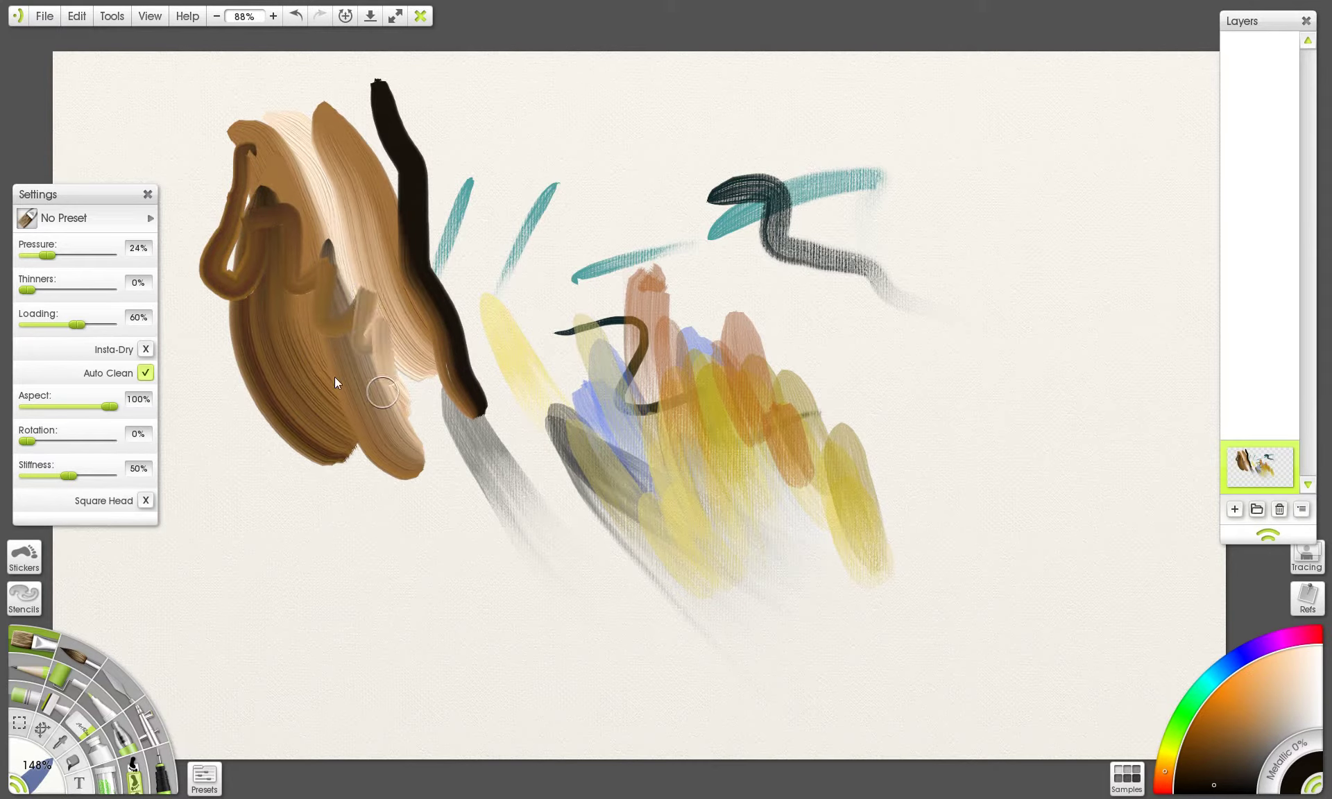
pyautogui.hotkey('ctrl', 'z')
pyautogui.moveTo(375, 246); pyautogui.dragTo(401, 527)
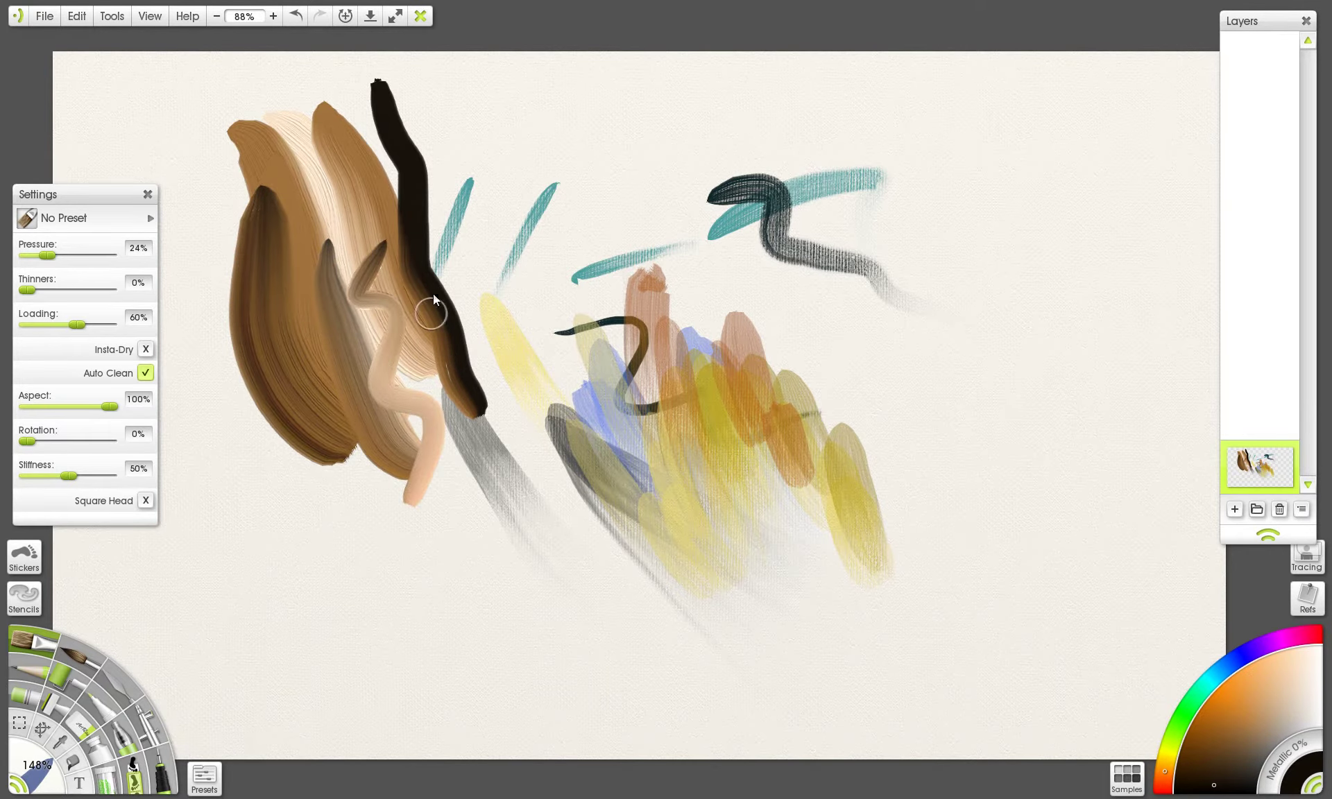
# - Paint more winding strokes through the wet brown and peach paint at close range and inspect how the colours blend
pyautogui.scroll(10, 382, 277)
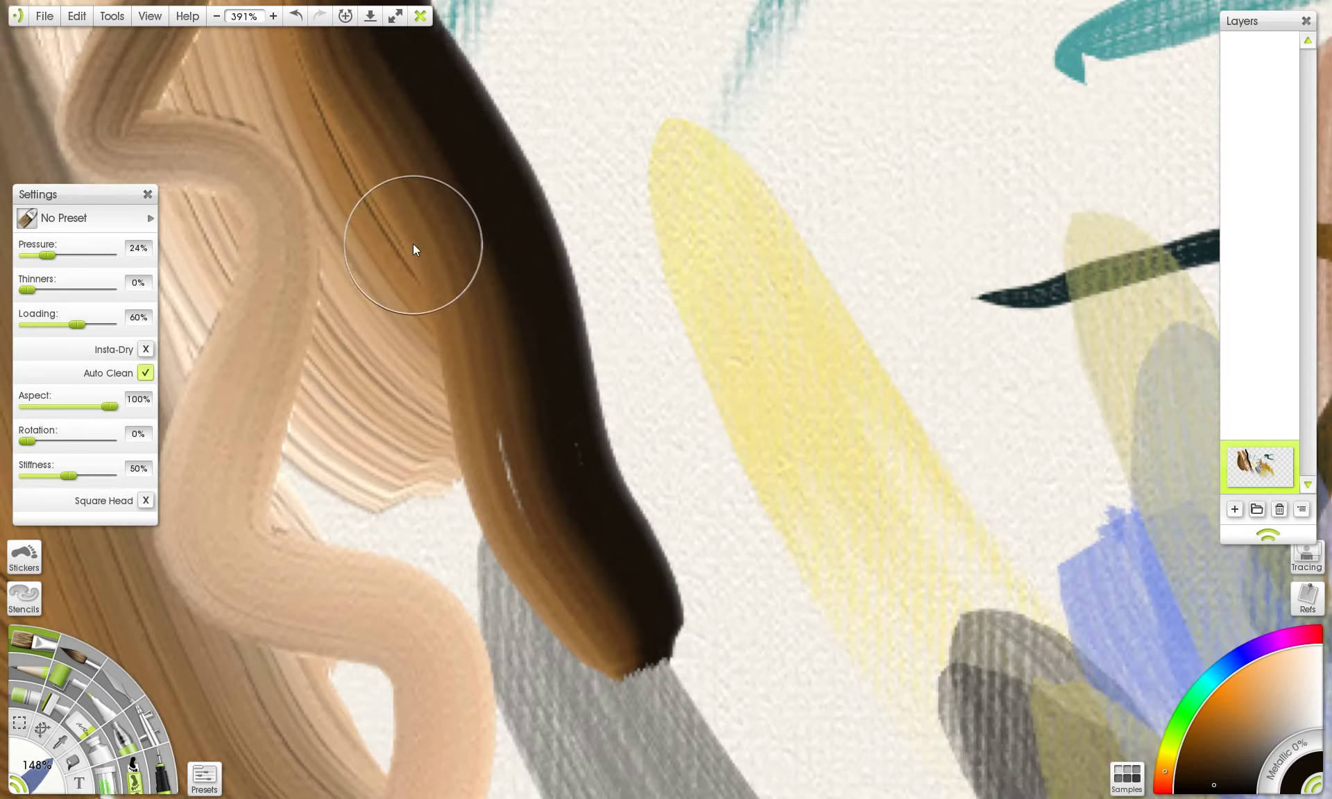
pyautogui.scroll(1, 435, 249)
pyautogui.moveTo(528, 284); pyautogui.dragTo(900, 380)
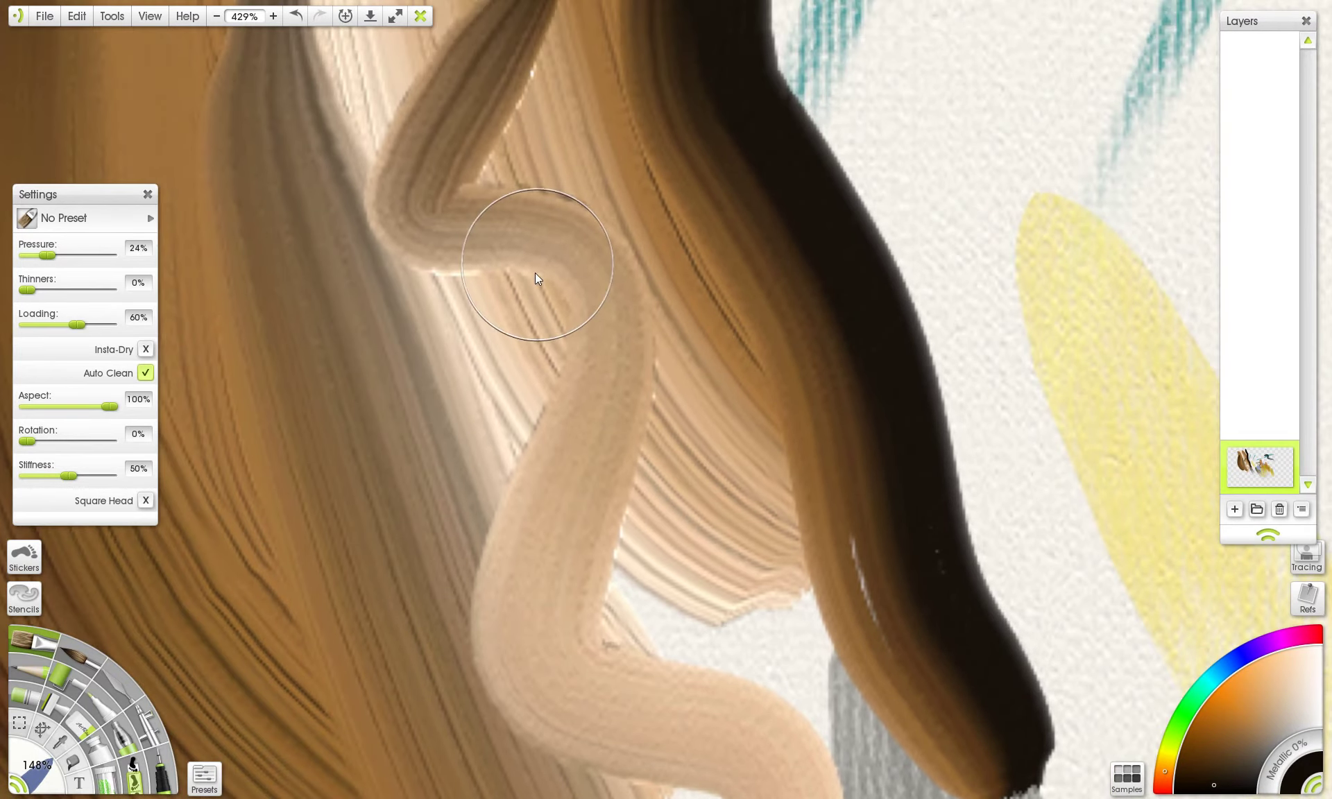
pyautogui.moveTo(550, 207); pyautogui.dragTo(565, 305)
pyautogui.scroll(-2, 567, 293)
pyautogui.moveTo(478, 80)
pyautogui.mouseDown()
pyautogui.moveTo(508, 273)
pyautogui.moveTo(629, 569)
pyautogui.moveTo(315, 369)
pyautogui.moveTo(347, 546)
pyautogui.moveTo(458, 756)
pyautogui.mouseUp()
pyautogui.scroll(-6, 605, 323)
pyautogui.scroll(7, 618, 278)
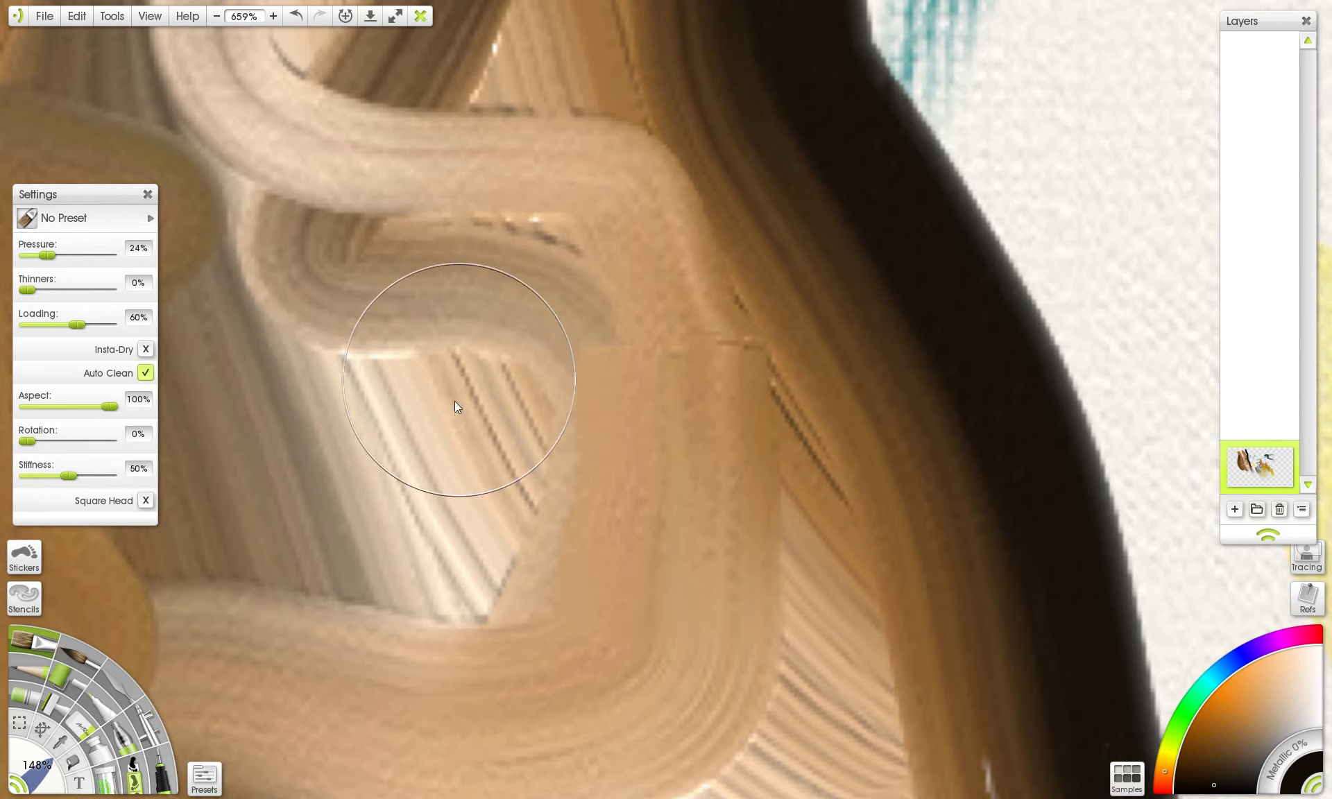
pyautogui.scroll(-5, 444, 292)
pyautogui.scroll(-9, 343, 276)
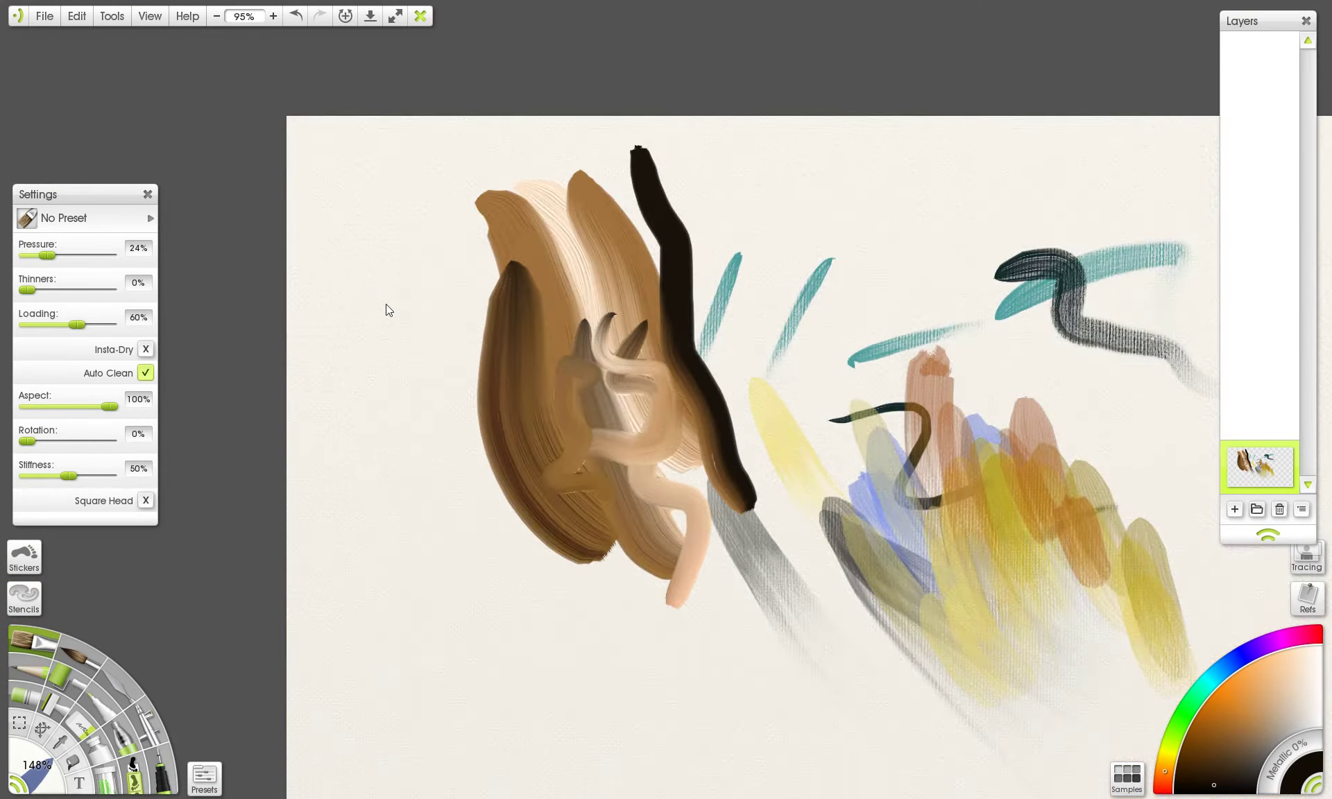
pyautogui.scroll(2, 560, 272)
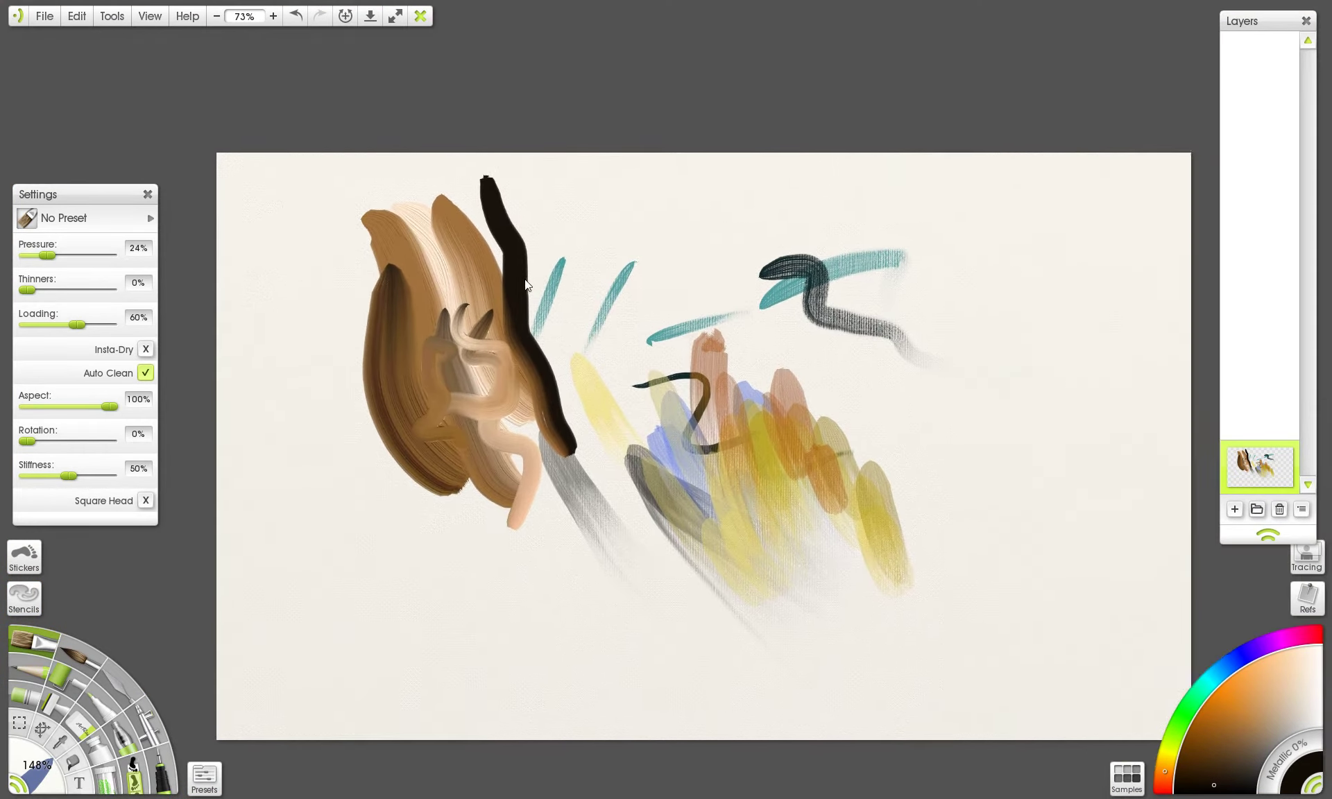
# - Set the Pressure to 65%, undo a test stroke, and paint a winding orange-brown stroke just right of the black one
pyautogui.moveTo(46, 256); pyautogui.dragTo(80, 255)
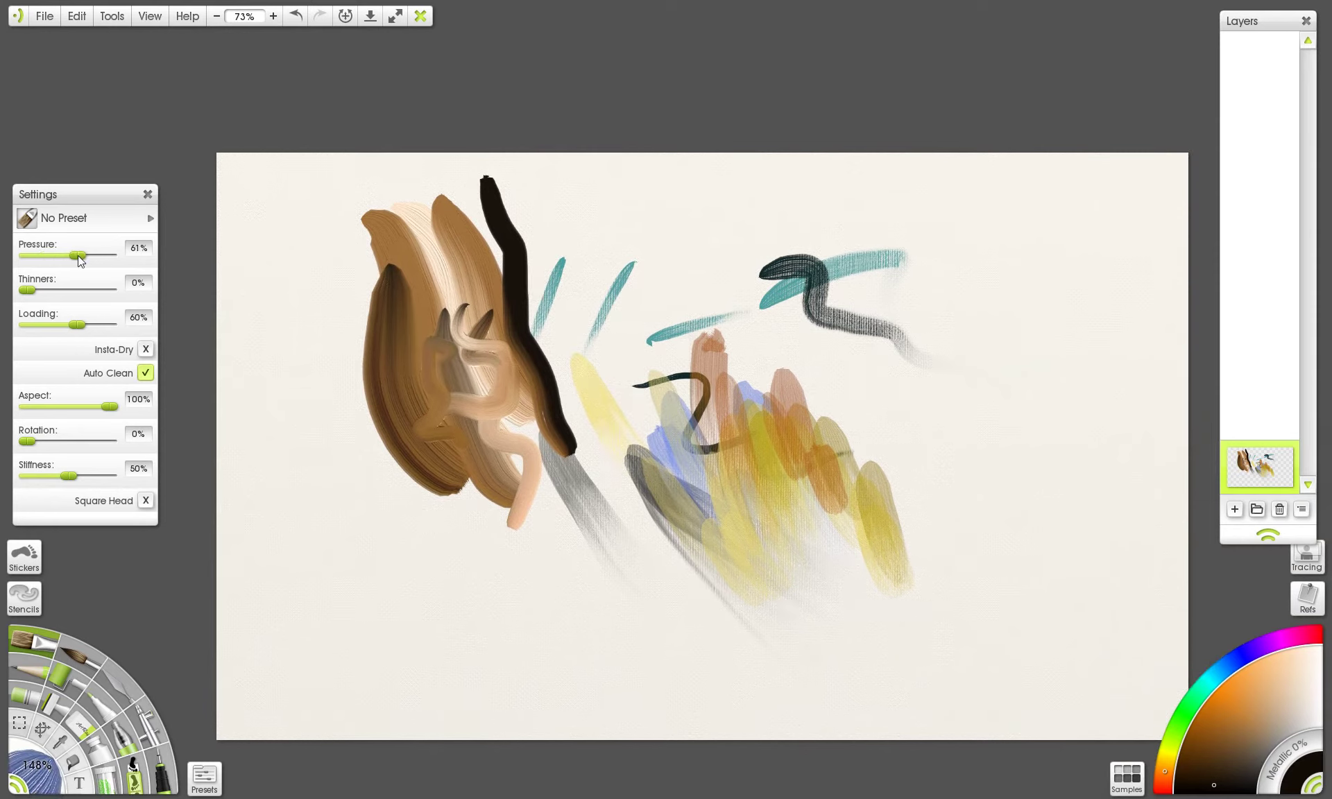
pyautogui.moveTo(538, 205); pyautogui.dragTo(654, 360)
pyautogui.hotkey('ctrl', 'z')
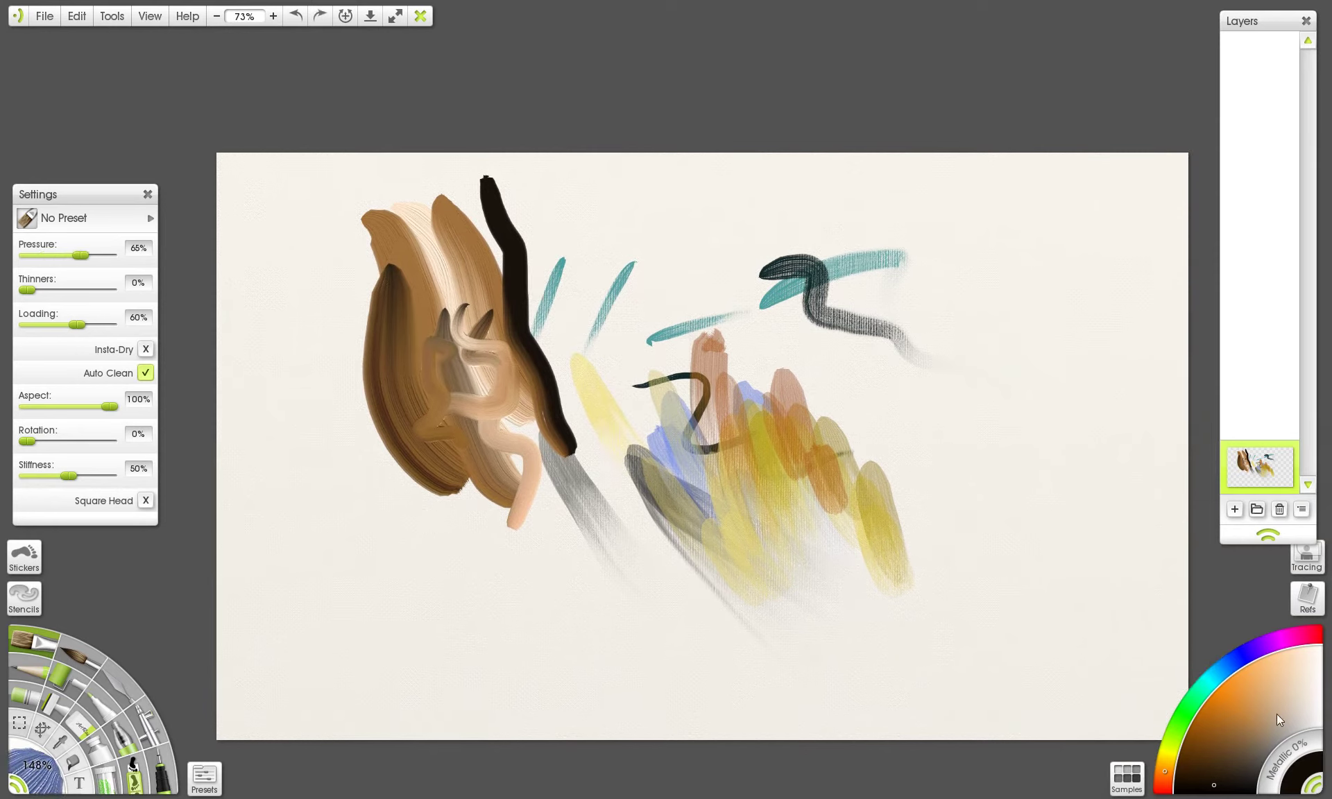
pyautogui.click(1218, 725)
pyautogui.click(673, 289)
pyautogui.moveTo(635, 255)
pyautogui.mouseDown()
pyautogui.moveTo(576, 277)
pyautogui.moveTo(598, 475)
pyautogui.mouseUp()
# - Pick a golden yellow and paint winding strokes down through the wet orange-brown paint
pyautogui.click(1169, 760)
pyautogui.click(1227, 693)
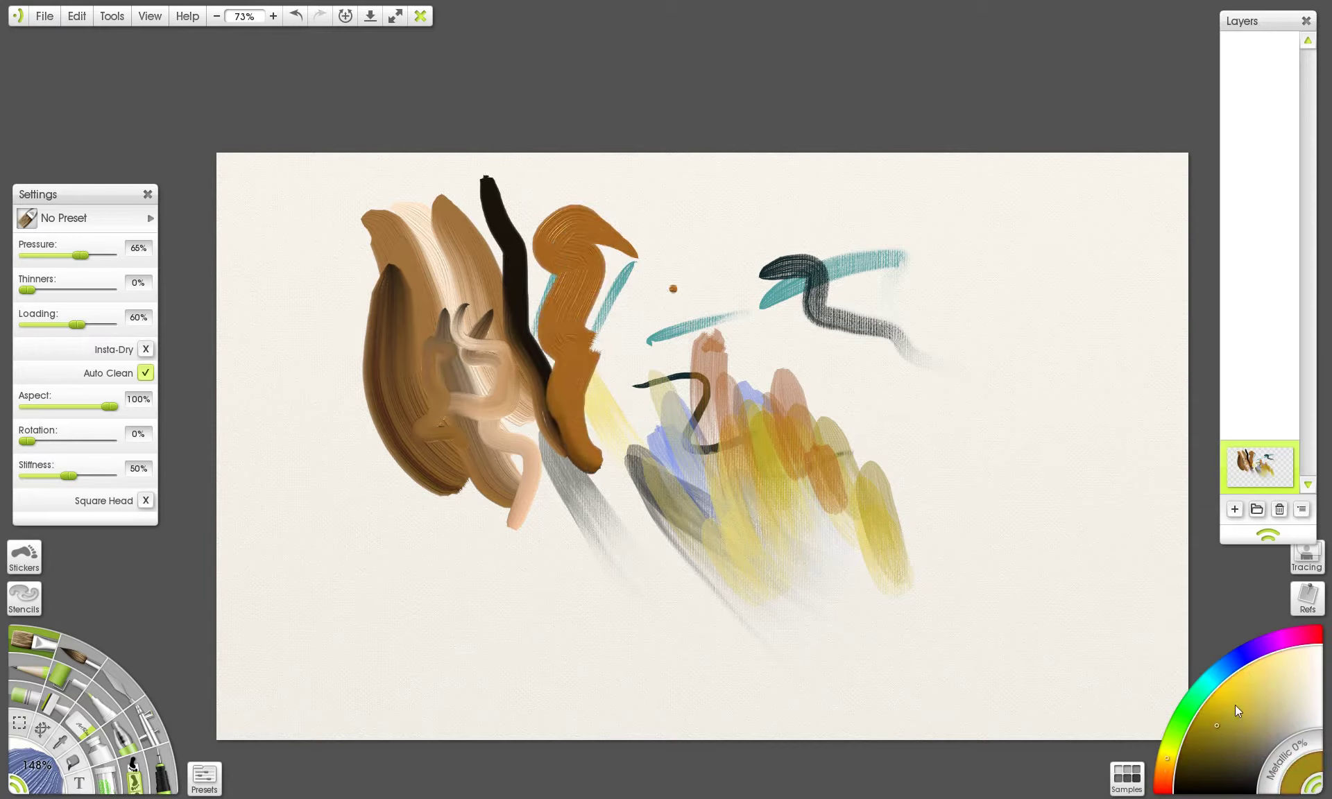
pyautogui.moveTo(614, 364)
pyautogui.mouseDown()
pyautogui.moveTo(623, 237)
pyautogui.moveTo(594, 477)
pyautogui.mouseUp()
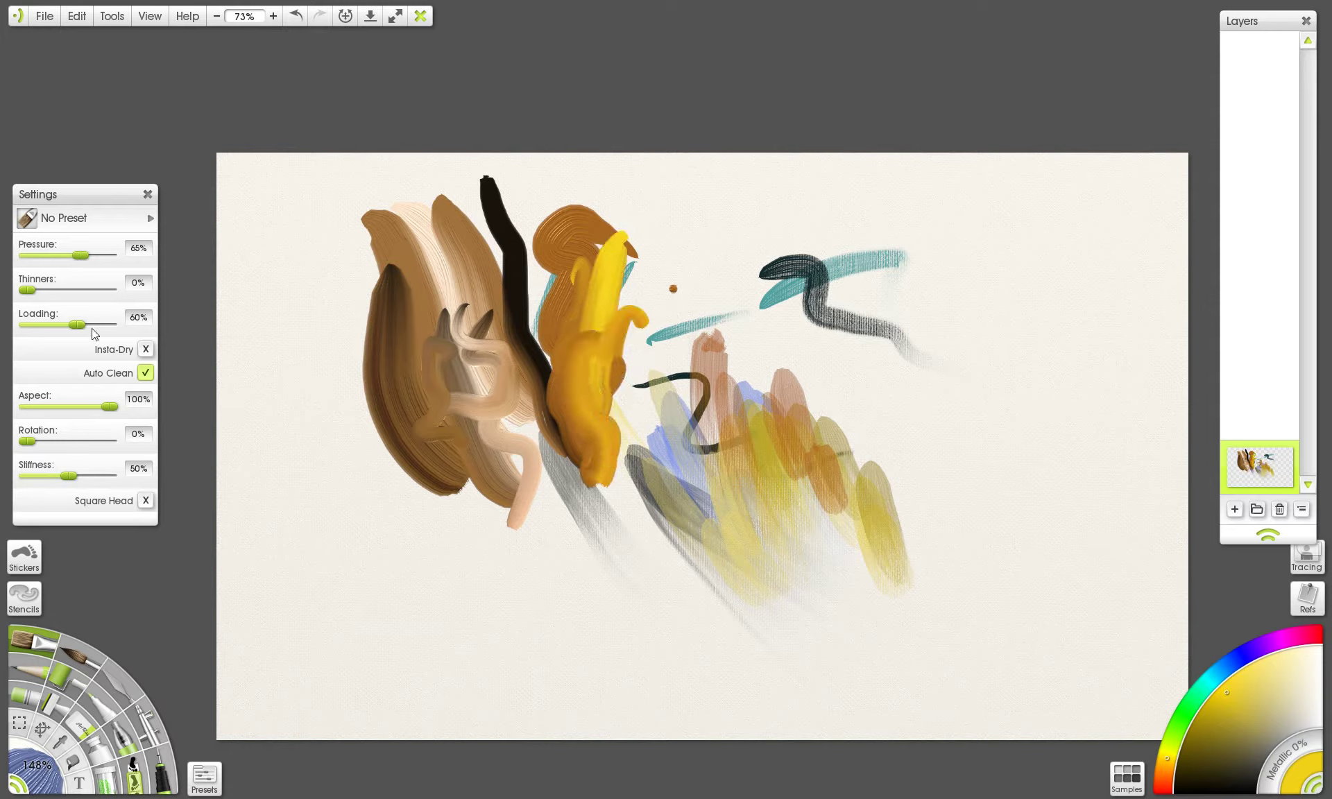
# - Set the Thinners to 64%, try several long strokes over the canvas and undo them, and paint short yellow strokes beside the orange-brown paint
pyautogui.moveTo(41, 291); pyautogui.dragTo(87, 298)
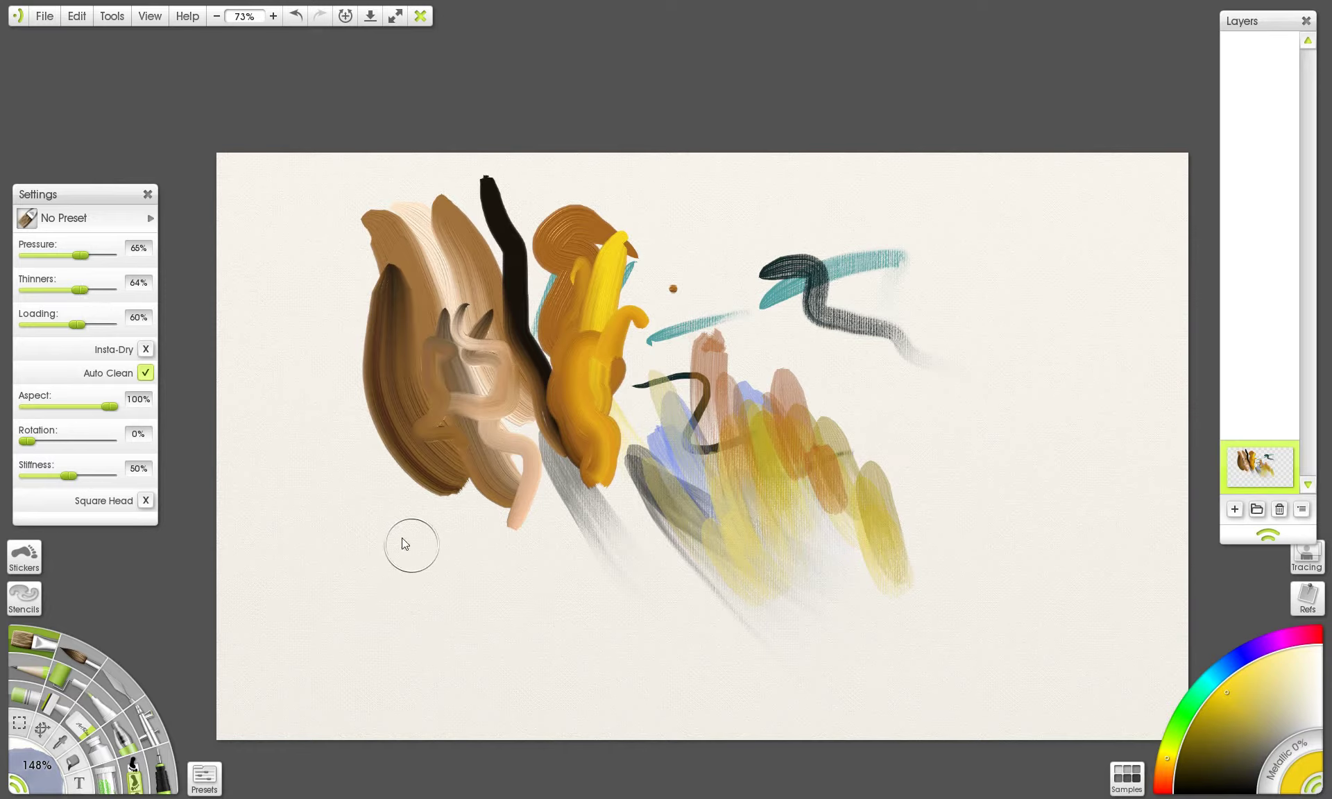
pyautogui.moveTo(340, 417)
pyautogui.mouseDown()
pyautogui.moveTo(372, 571)
pyautogui.moveTo(448, 722)
pyautogui.mouseUp()
pyautogui.hotkey('ctrl', 'z')
pyautogui.moveTo(385, 306)
pyautogui.mouseDown()
pyautogui.moveTo(438, 539)
pyautogui.moveTo(517, 667)
pyautogui.mouseUp()
pyautogui.hotkey('ctrl', 'z')
pyautogui.moveTo(635, 206); pyautogui.dragTo(646, 579)
pyautogui.hotkey('ctrl', 'z')
pyautogui.moveTo(681, 232)
pyautogui.mouseDown()
pyautogui.moveTo(672, 465)
pyautogui.moveTo(595, 601)
pyautogui.mouseUp()
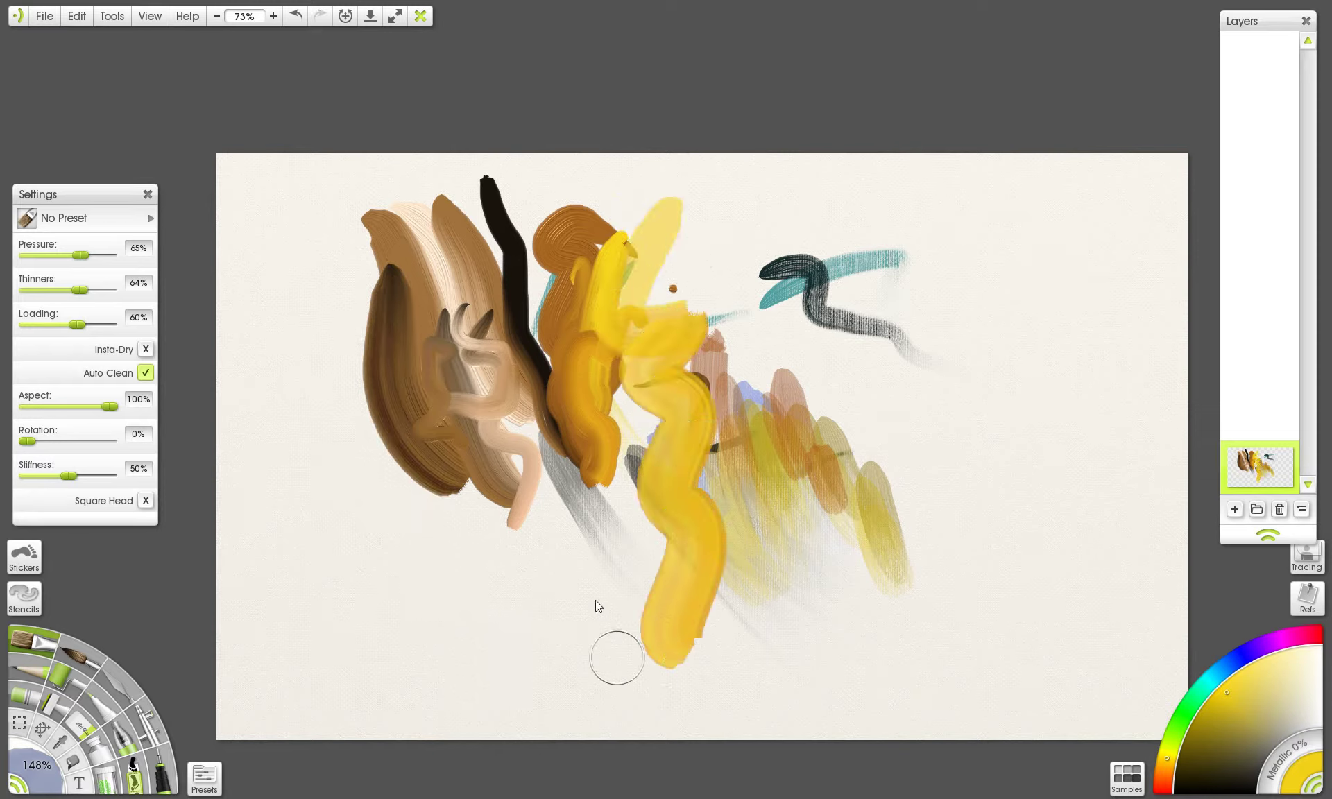
pyautogui.hotkey('ctrl', 'z')
pyautogui.moveTo(649, 237); pyautogui.dragTo(675, 683)
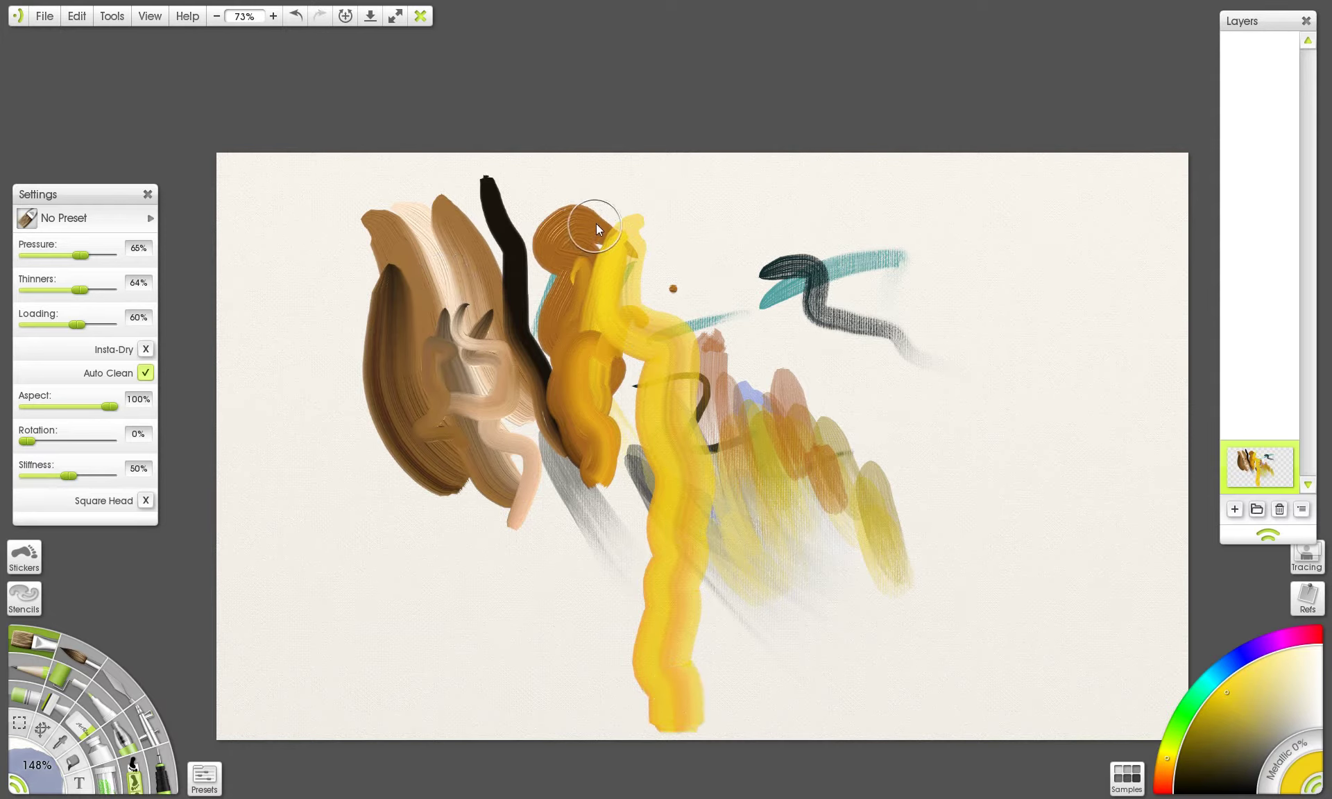
pyautogui.hotkey('ctrl', 'z')
pyautogui.moveTo(608, 232)
pyautogui.mouseDown()
pyautogui.moveTo(713, 277)
pyautogui.moveTo(722, 334)
pyautogui.mouseUp()
# - Set the Thinners to 0% and the Loading to 100%, try a stroke across the canvas and undo it, and pick a darker yellow
pyautogui.moveTo(64, 295); pyautogui.dragTo(28, 295)
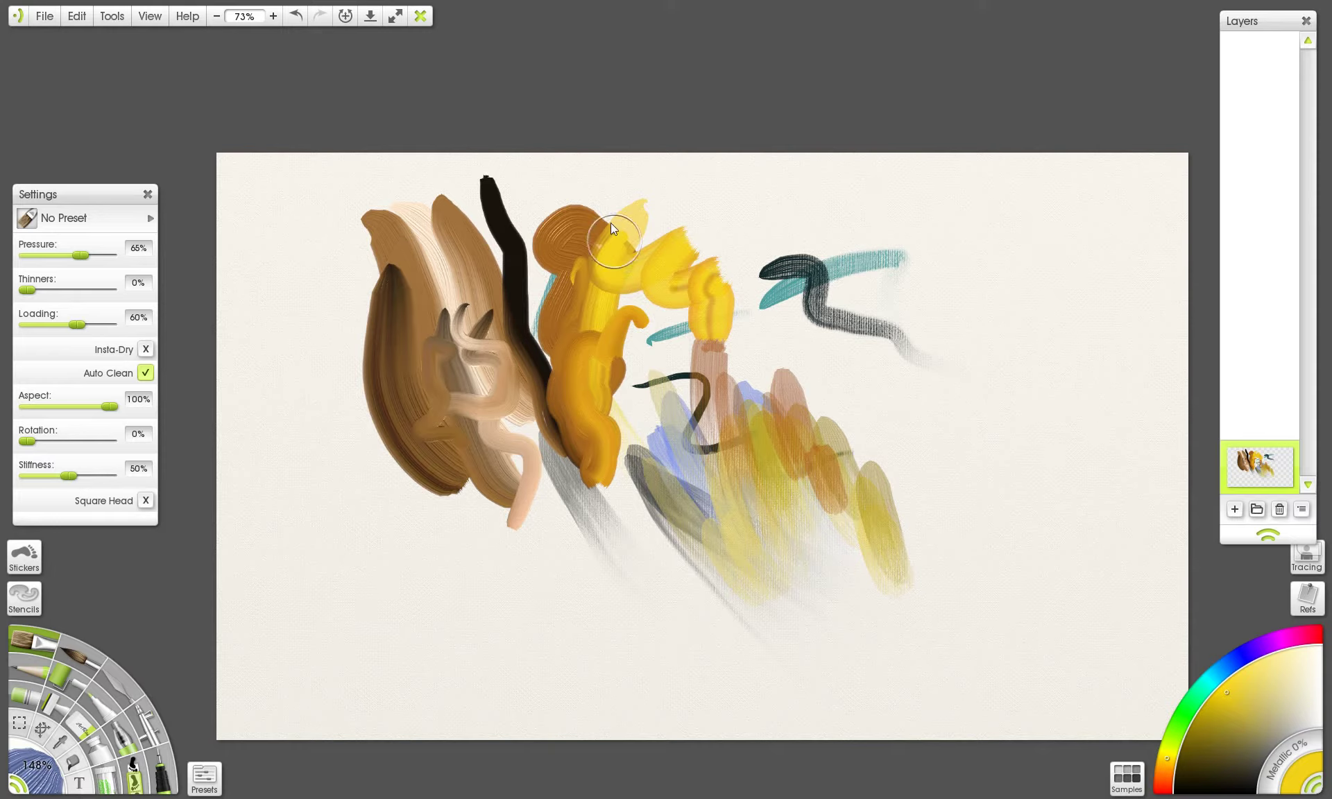
pyautogui.moveTo(75, 326); pyautogui.dragTo(119, 329)
pyautogui.moveTo(281, 268)
pyautogui.mouseDown()
pyautogui.moveTo(360, 559)
pyautogui.moveTo(648, 669)
pyautogui.moveTo(1120, 331)
pyautogui.moveTo(743, 340)
pyautogui.moveTo(687, 486)
pyautogui.moveTo(610, 565)
pyautogui.moveTo(1056, 758)
pyautogui.mouseUp()
pyautogui.hotkey('ctrl', 'z')
pyautogui.click(1214, 718)
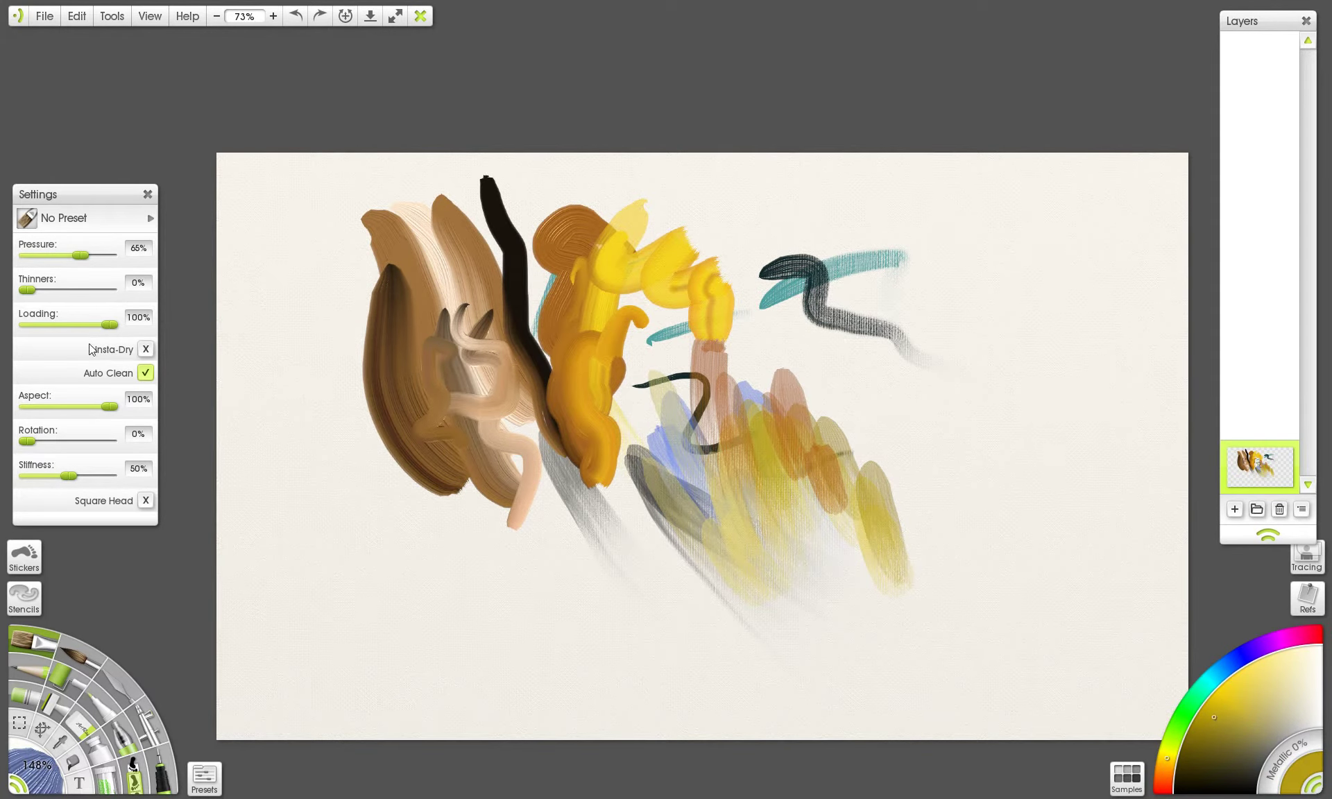
# - Set the Loading to 6% and the brush size to 206%, and paint a long dark olive stroke down the canvas's left side
pyautogui.moveTo(102, 328); pyautogui.dragTo(28, 331)
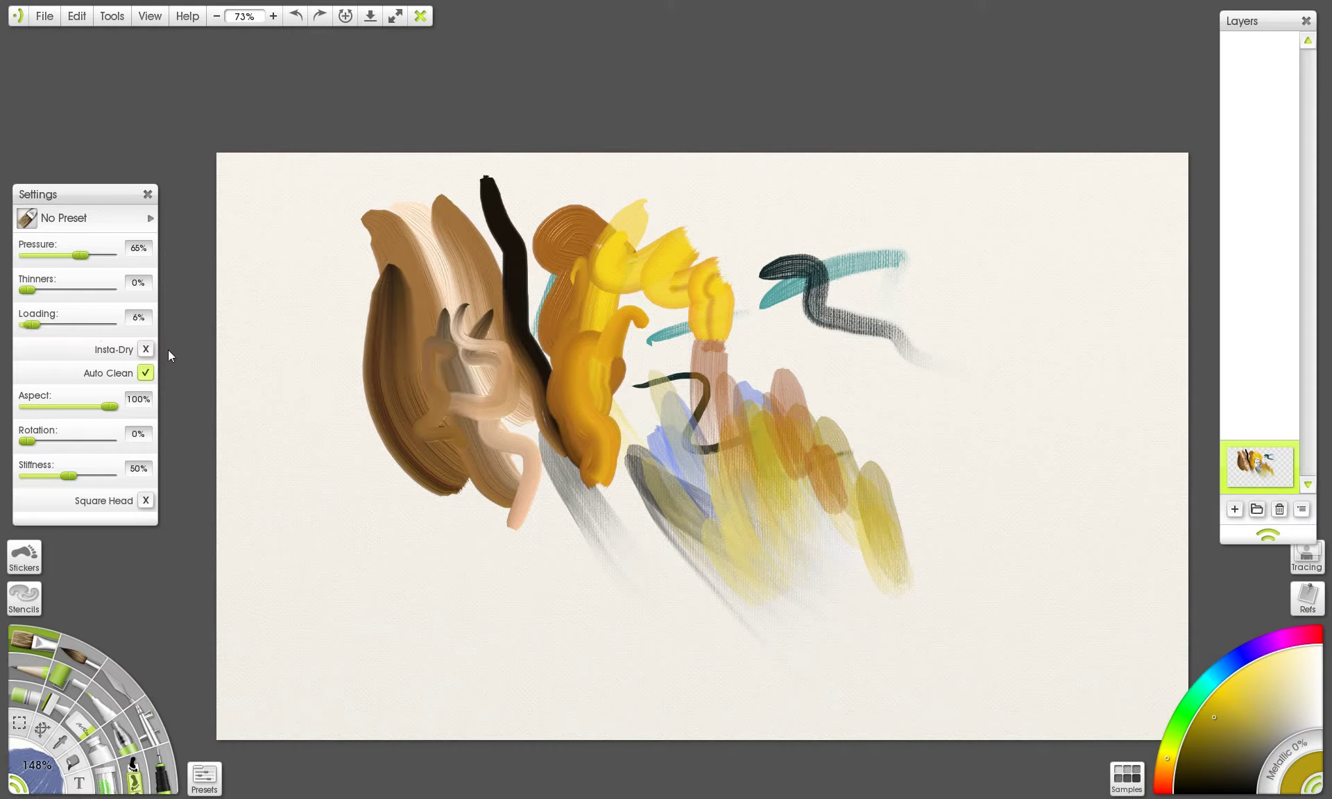
pyautogui.keyDown('shift'); pyautogui.moveTo(300, 394); pyautogui.dragTo(364, 385); pyautogui.keyUp('shift')
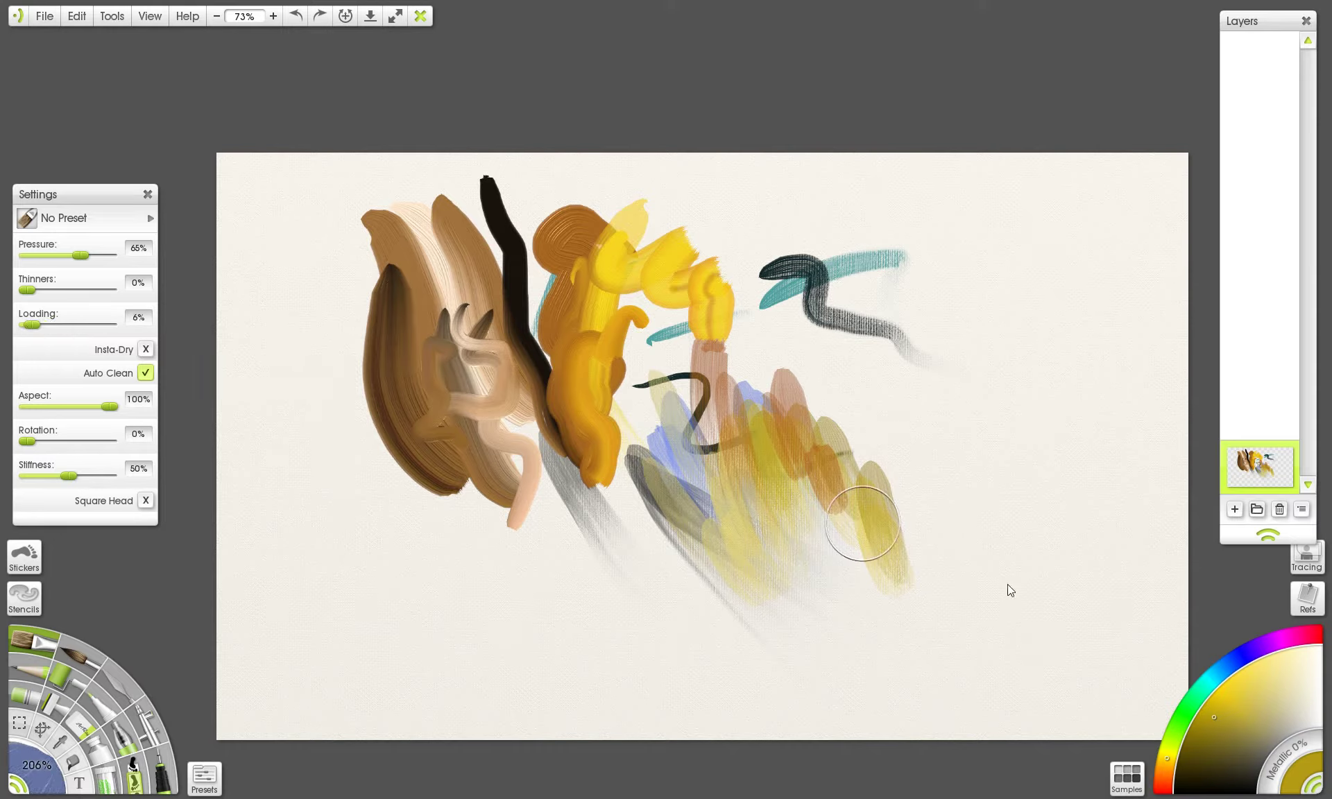
pyautogui.click(1206, 747)
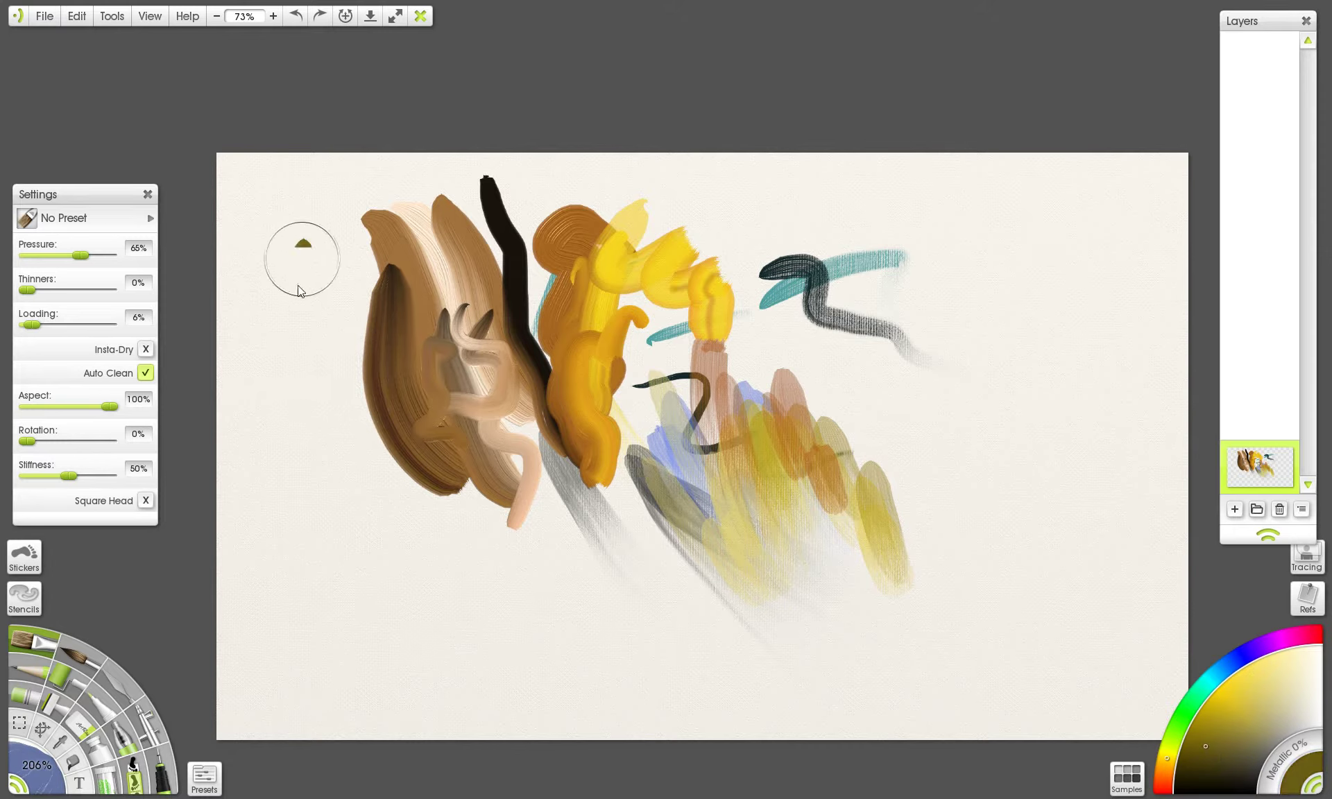
pyautogui.moveTo(300, 290); pyautogui.dragTo(363, 636)
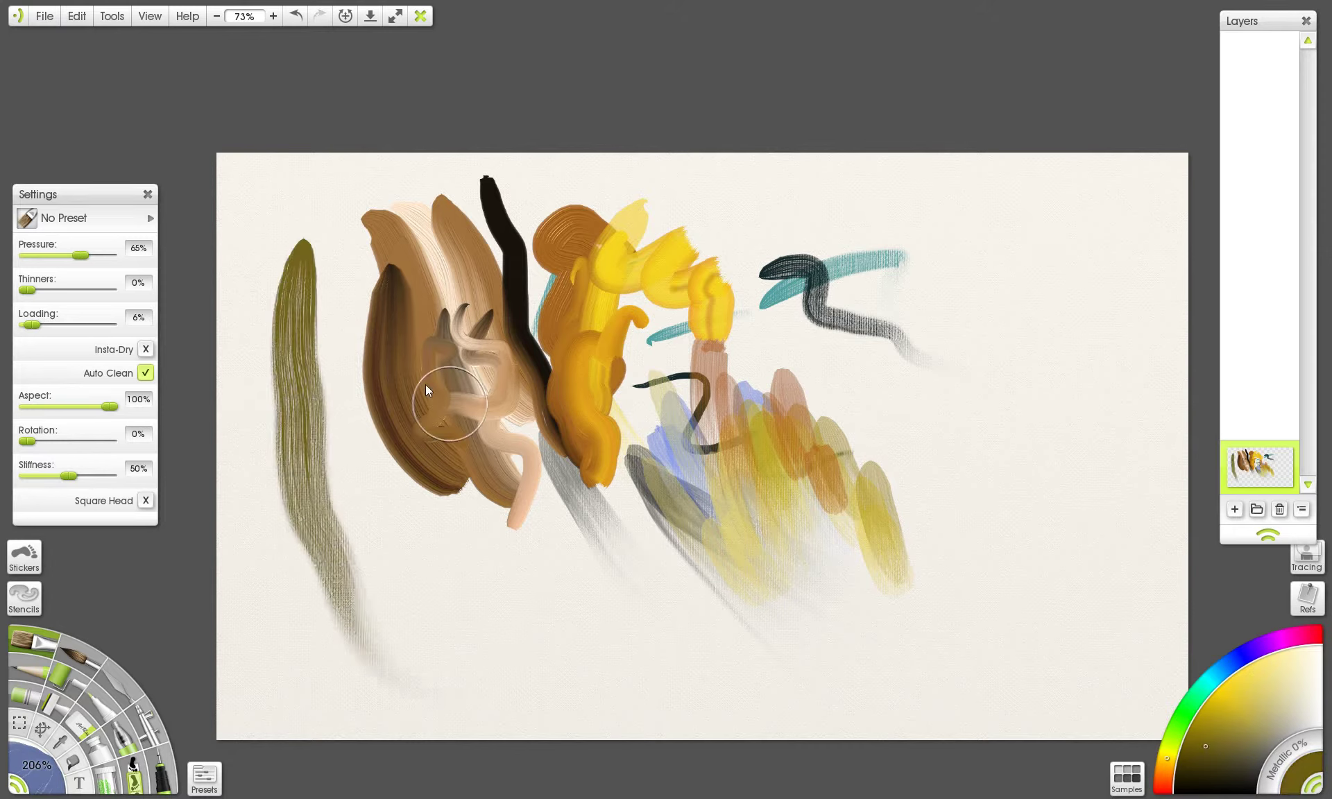
# - Pick a bright green and try strokes over the olive stroke and through the black paint, undoing both
pyautogui.click(1209, 686)
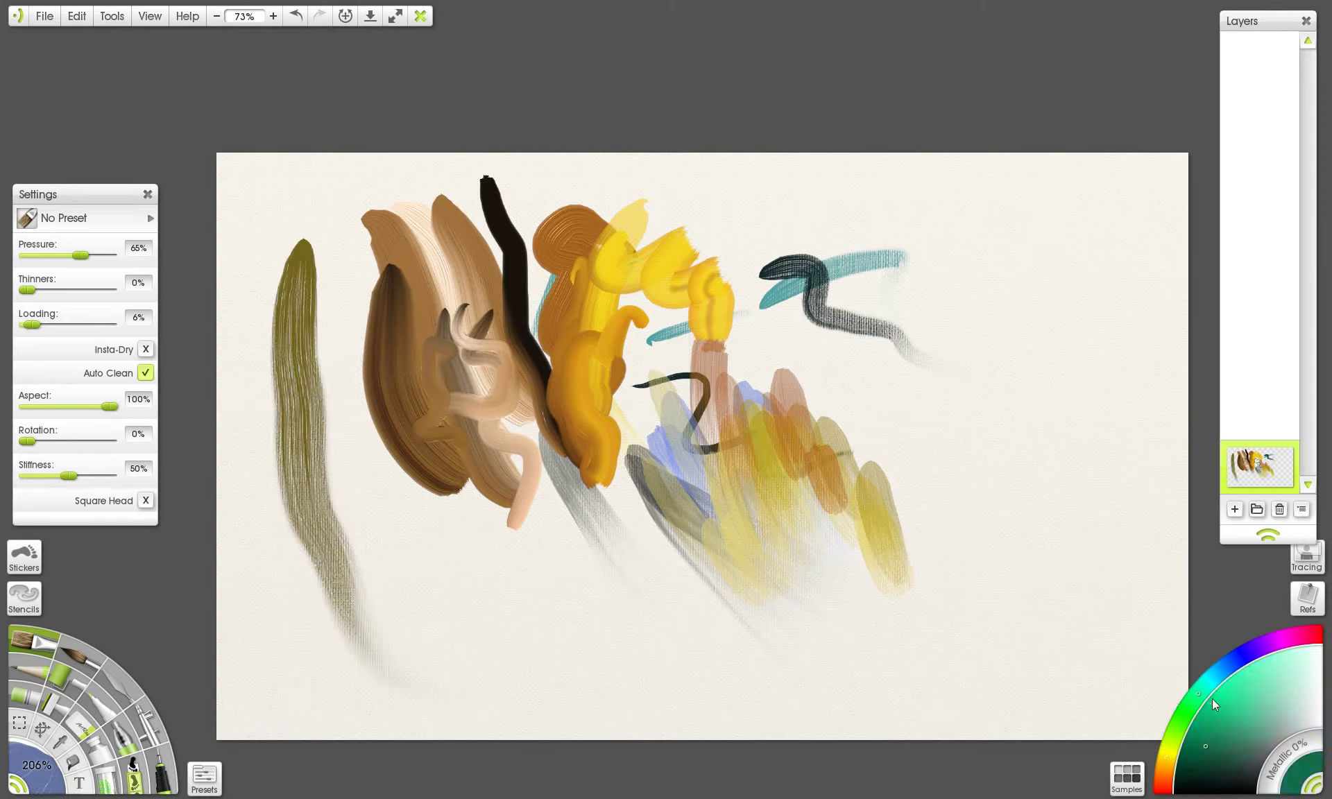
pyautogui.click(1218, 713)
pyautogui.moveTo(297, 274)
pyautogui.mouseDown()
pyautogui.moveTo(314, 424)
pyautogui.moveTo(373, 601)
pyautogui.mouseUp()
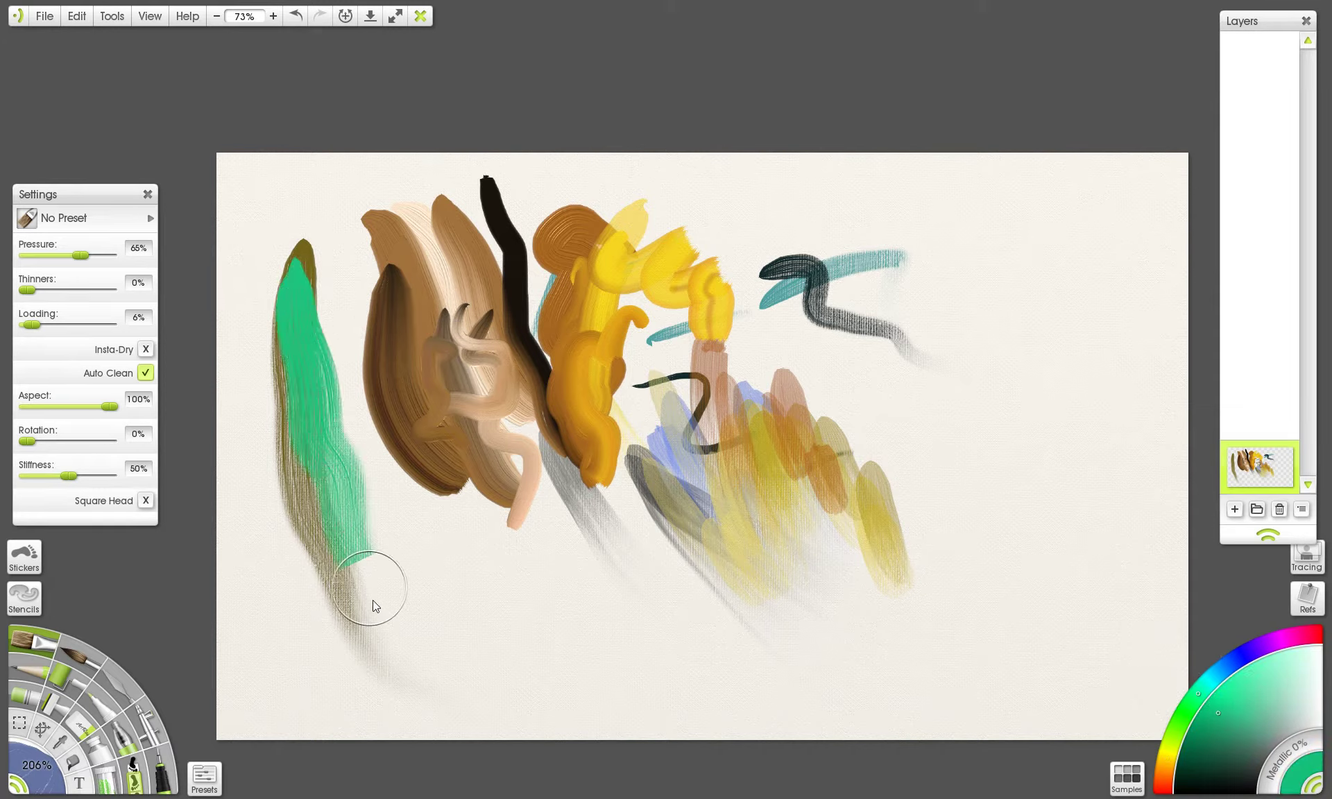
pyautogui.hotkey('ctrl', 'z')
pyautogui.moveTo(506, 215)
pyautogui.mouseDown()
pyautogui.moveTo(536, 390)
pyautogui.moveTo(594, 597)
pyautogui.moveTo(448, 655)
pyautogui.mouseUp()
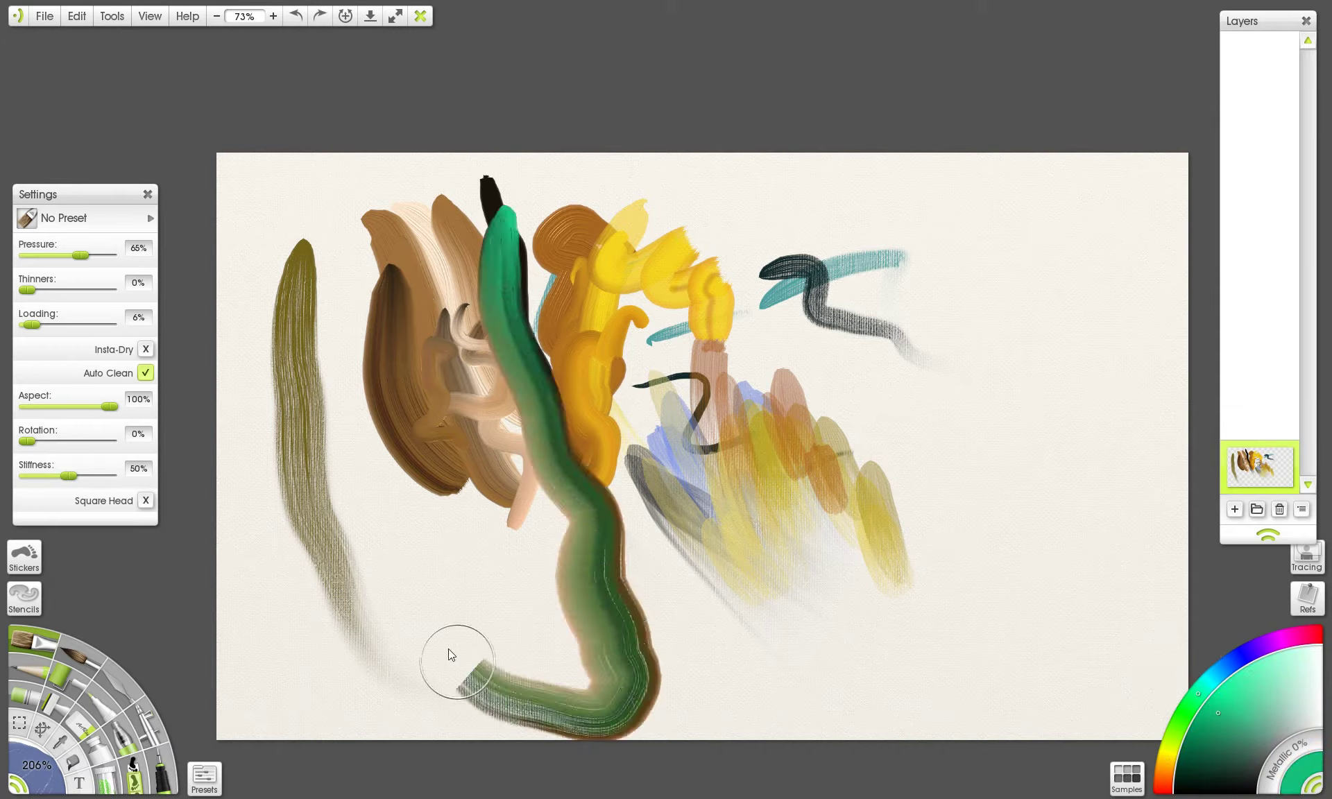
pyautogui.hotkey('ctrl', 'z')
# - Paint a green stroke on bare canvas below the brown paint and a long curving one across the brown, black and yellow paint
pyautogui.moveTo(413, 582)
pyautogui.mouseDown()
pyautogui.moveTo(601, 650)
pyautogui.moveTo(798, 680)
pyautogui.mouseUp()
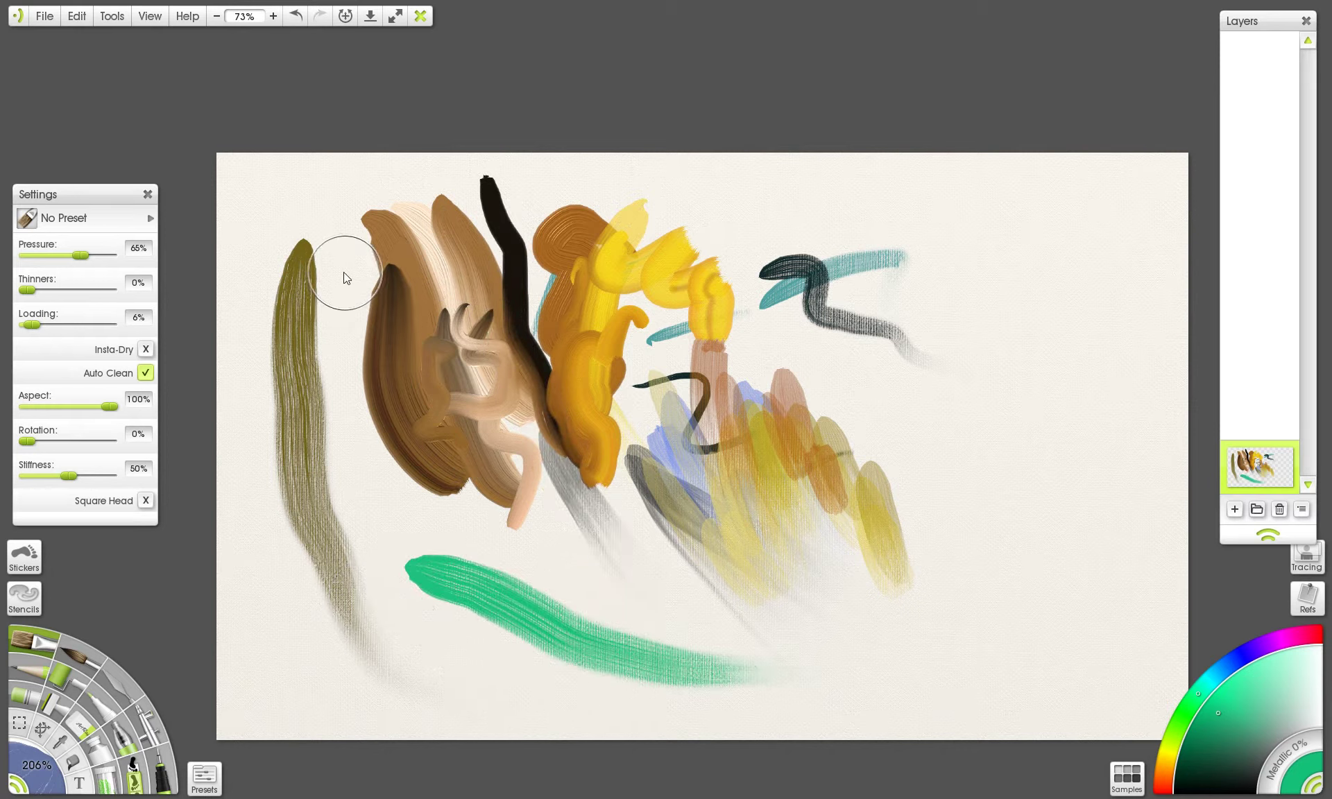
pyautogui.moveTo(368, 268)
pyautogui.mouseDown()
pyautogui.moveTo(497, 237)
pyautogui.moveTo(597, 251)
pyautogui.mouseUp()
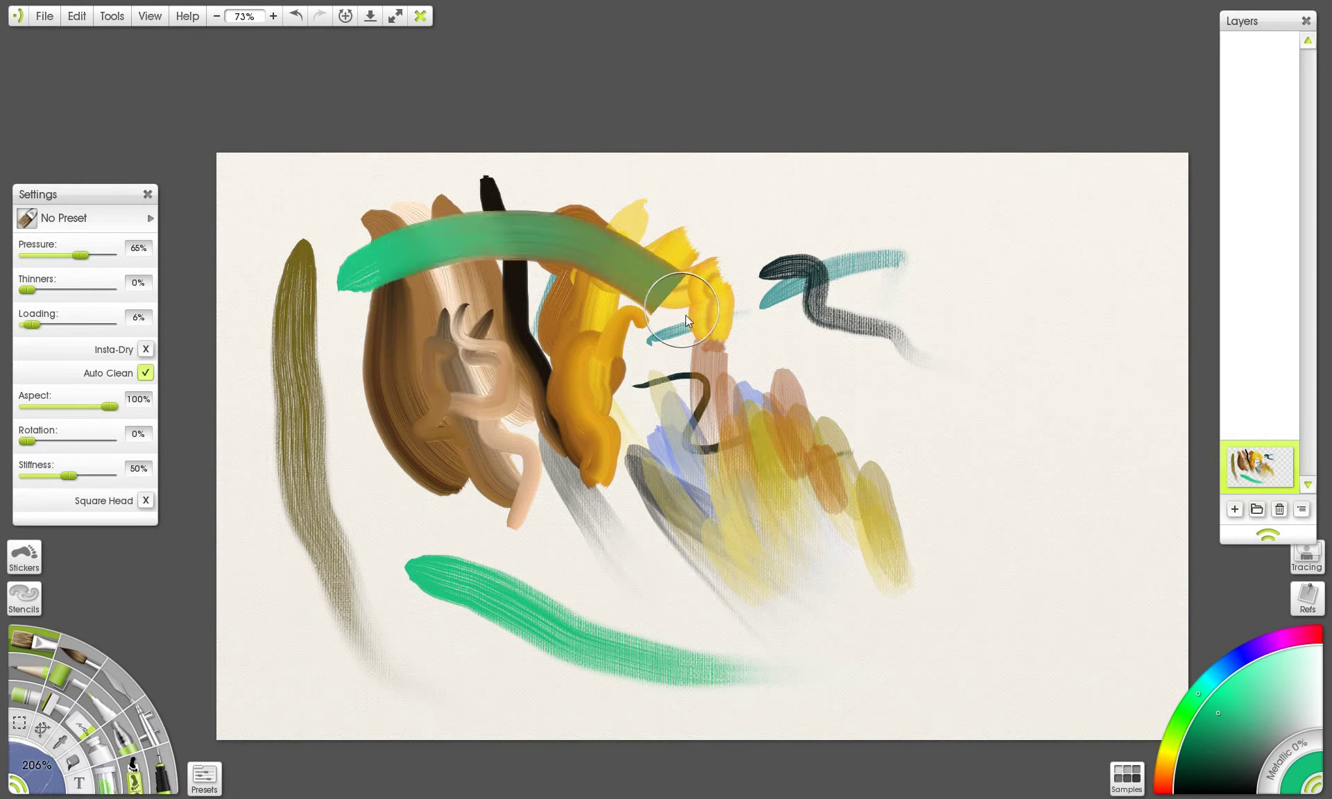
pyautogui.moveTo(753, 376)
pyautogui.mouseDown()
pyautogui.moveTo(822, 384)
pyautogui.moveTo(963, 379)
pyautogui.mouseUp()
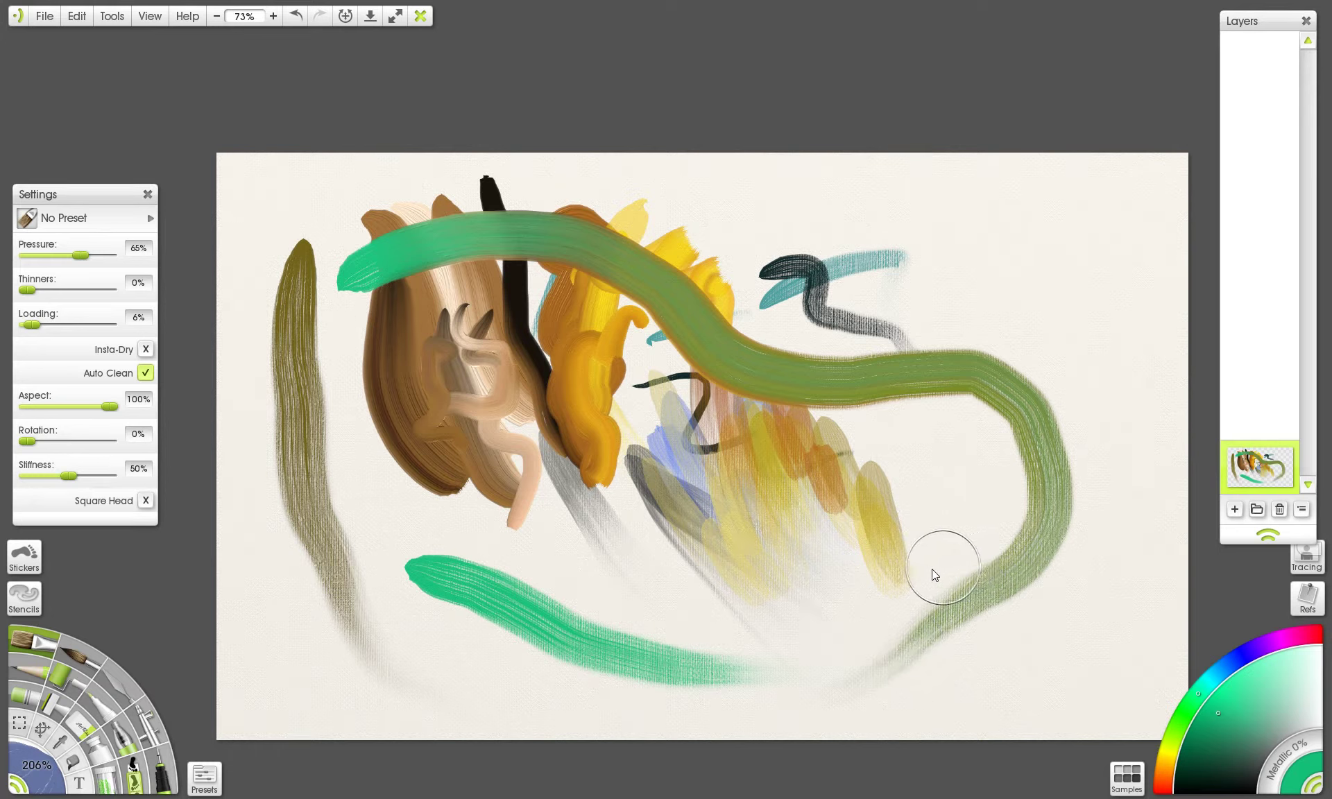
# - Pick a muted green and paint a winding stroke from the golden paint along the long green stroke and looping back
pyautogui.click(1216, 743)
pyautogui.moveTo(1216, 743); pyautogui.dragTo(1227, 734)
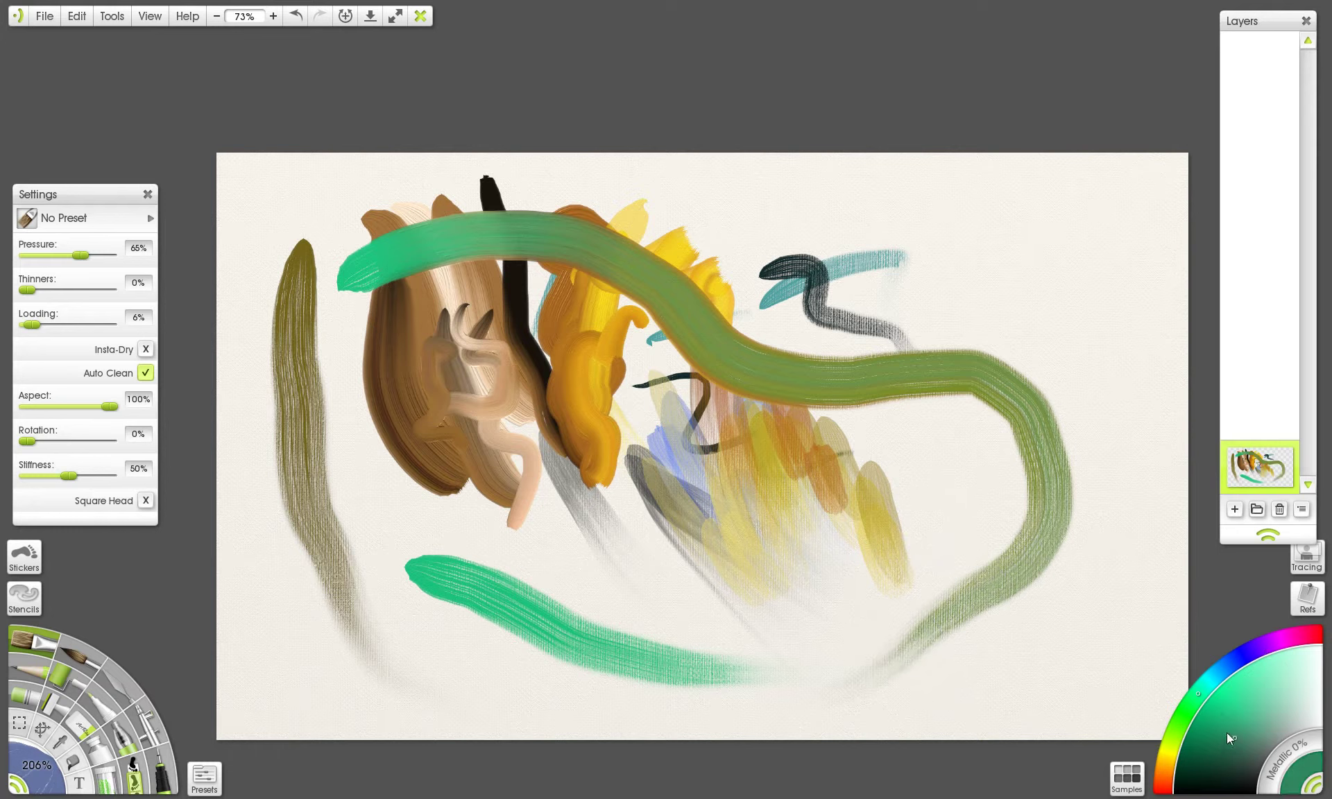
pyautogui.click(1190, 707)
pyautogui.click(1250, 745)
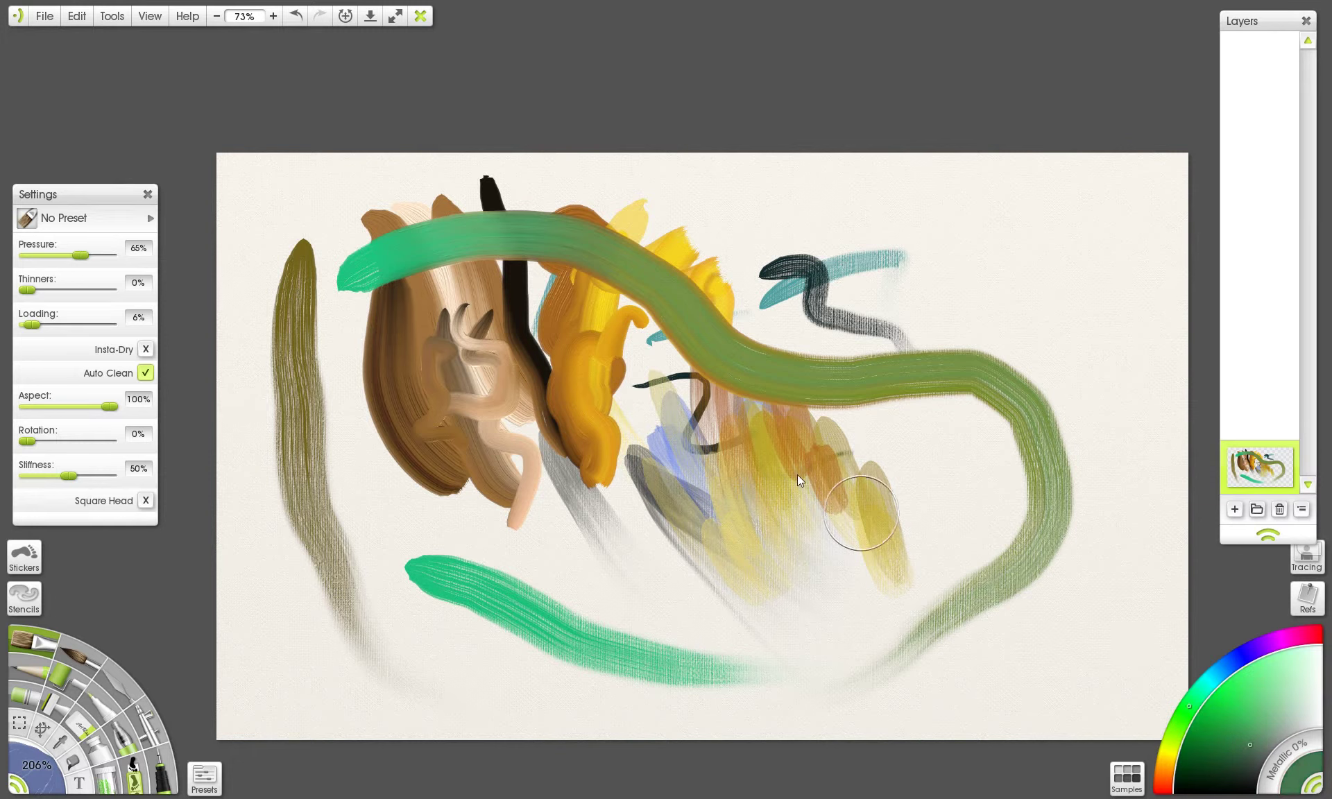
pyautogui.moveTo(616, 380)
pyautogui.mouseDown()
pyautogui.moveTo(786, 431)
pyautogui.moveTo(874, 577)
pyautogui.moveTo(536, 582)
pyautogui.mouseUp()
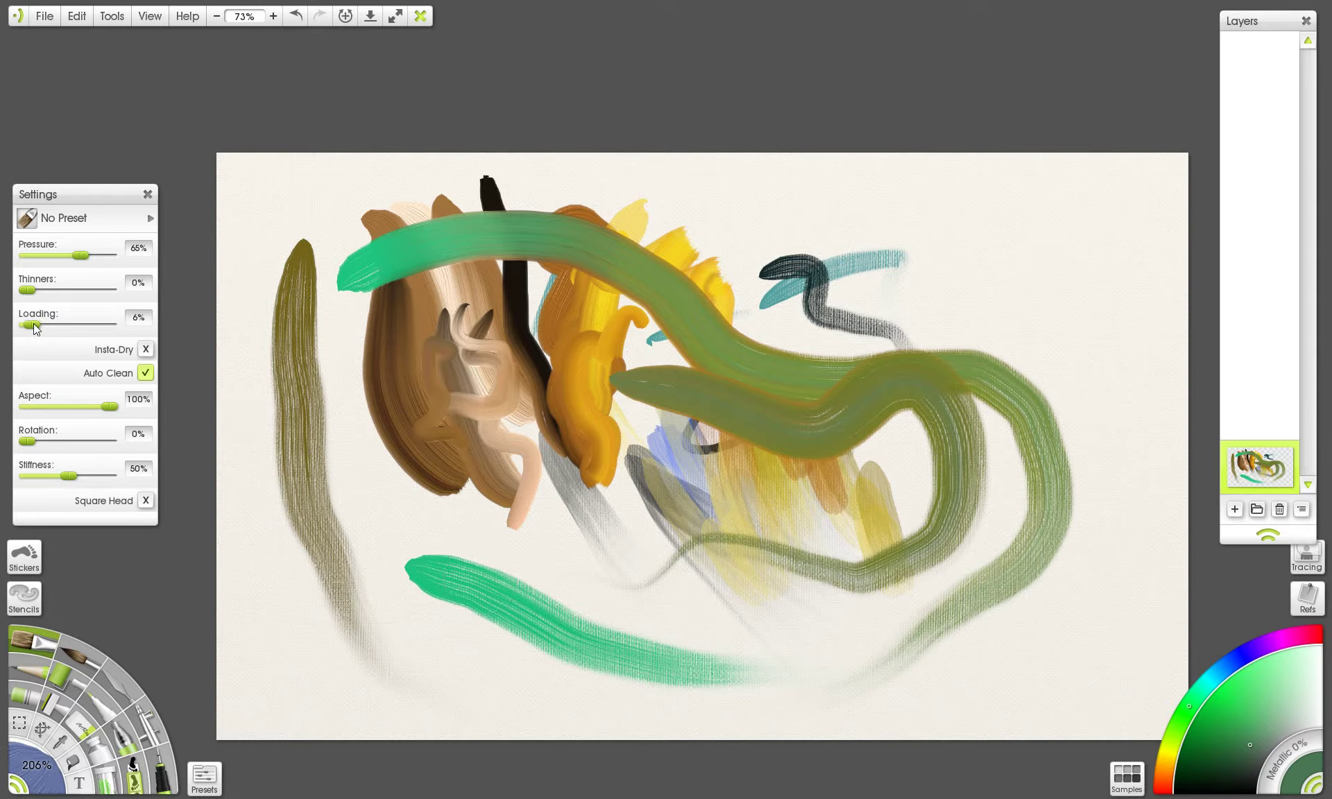
# - Paint a muted green stroke below the brown paint at 3% Loading, and a darker green one at the canvas's lower left at 89% Pressure
pyautogui.moveTo(33, 324); pyautogui.dragTo(32, 323)
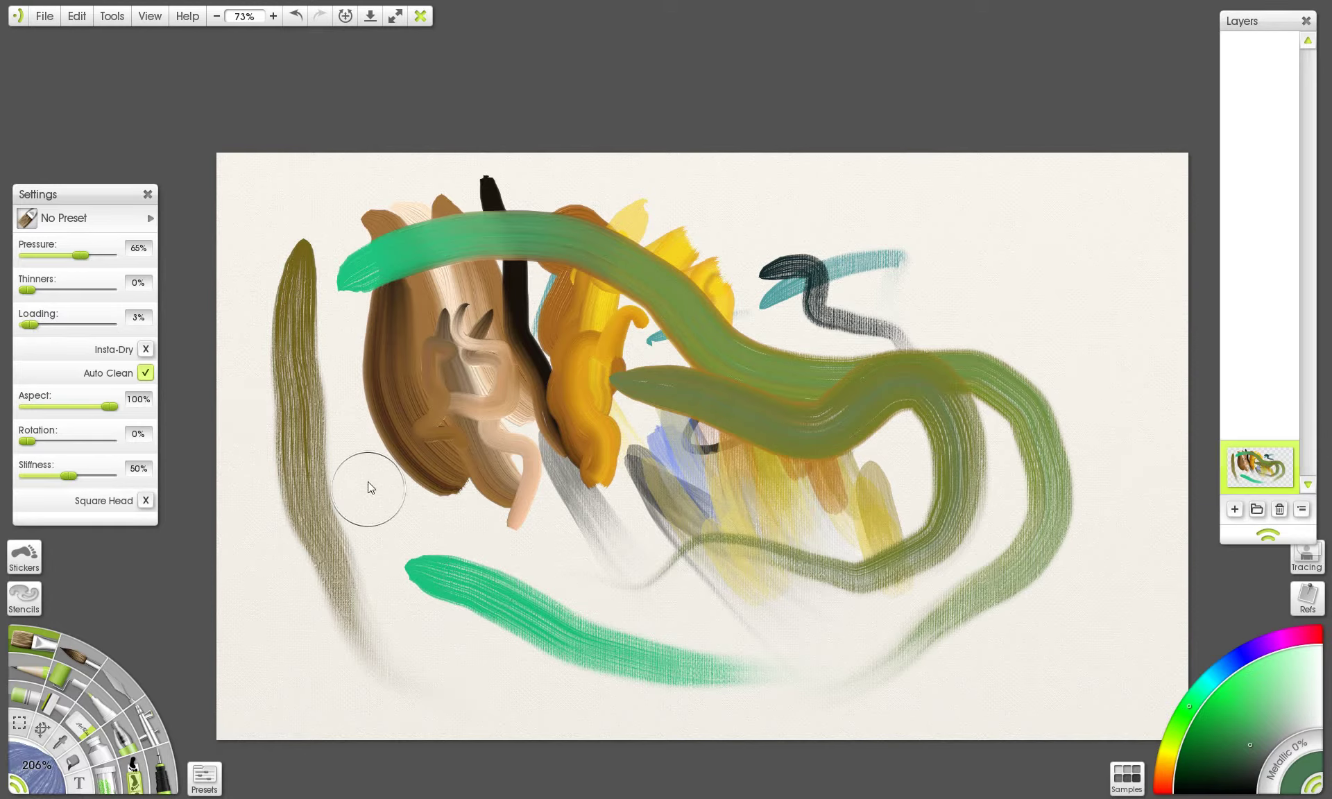
pyautogui.moveTo(367, 481); pyautogui.dragTo(576, 586)
pyautogui.click(1209, 750)
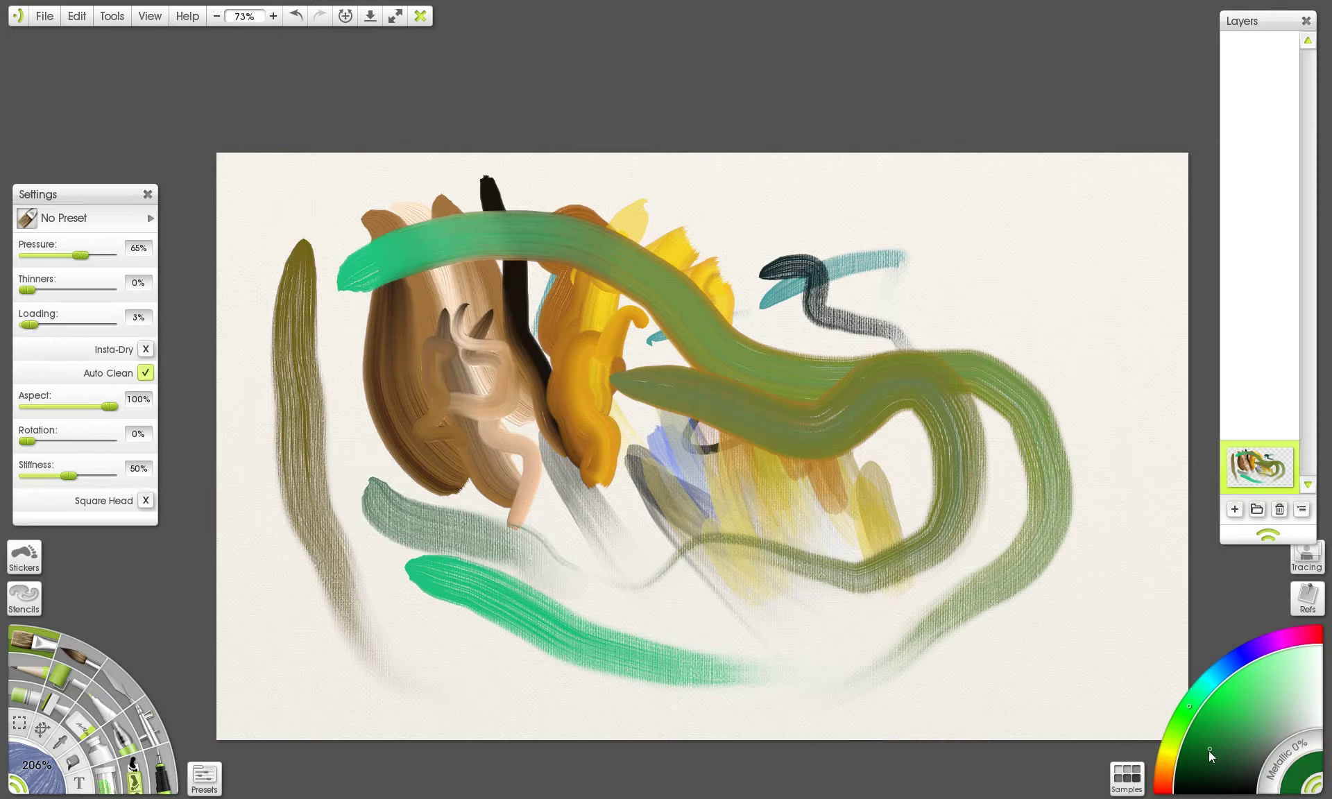
pyautogui.moveTo(80, 255); pyautogui.dragTo(101, 256)
pyautogui.moveTo(306, 556)
pyautogui.mouseDown()
pyautogui.moveTo(322, 648)
pyautogui.moveTo(452, 705)
pyautogui.mouseUp()
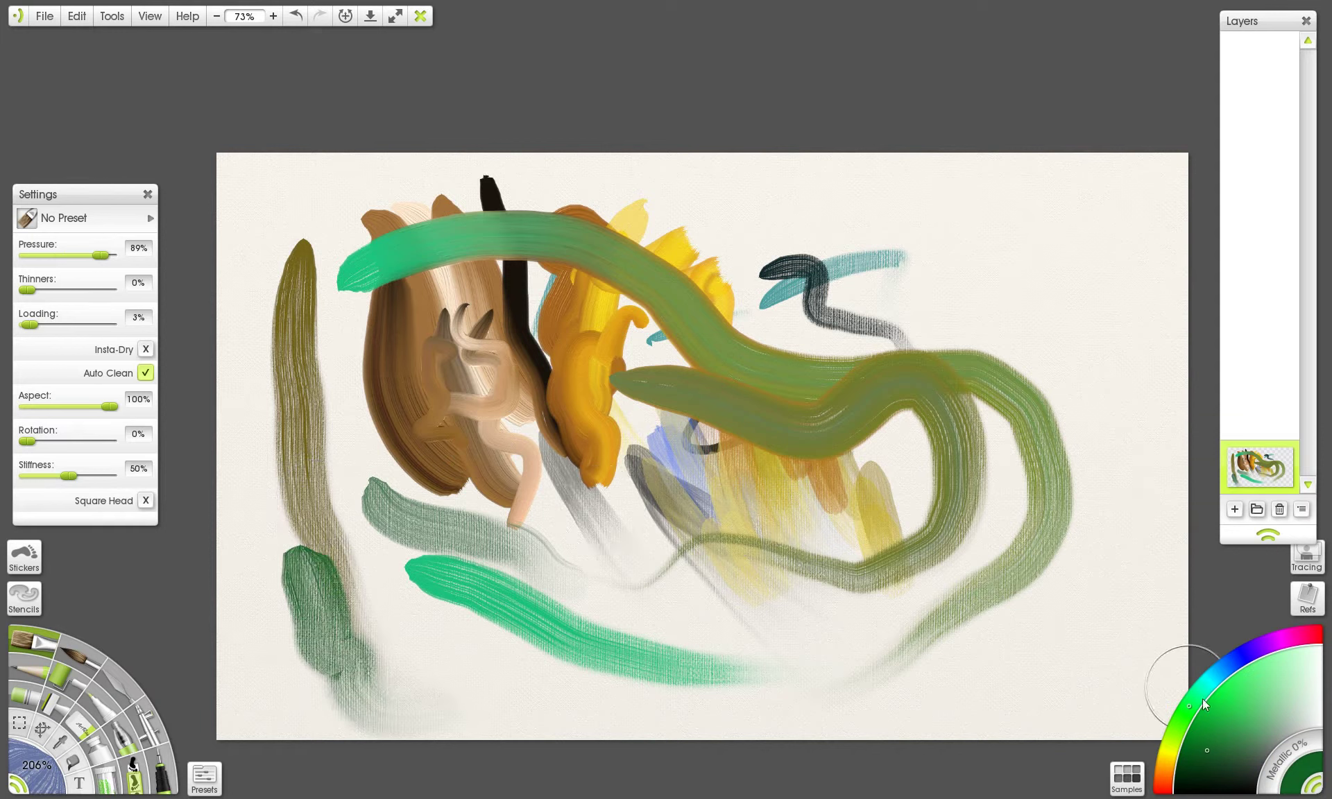
# - Pick a teal and paint a short curving stroke over the dark green paint at the canvas's lower left
pyautogui.click(1212, 679)
pyautogui.click(1221, 725)
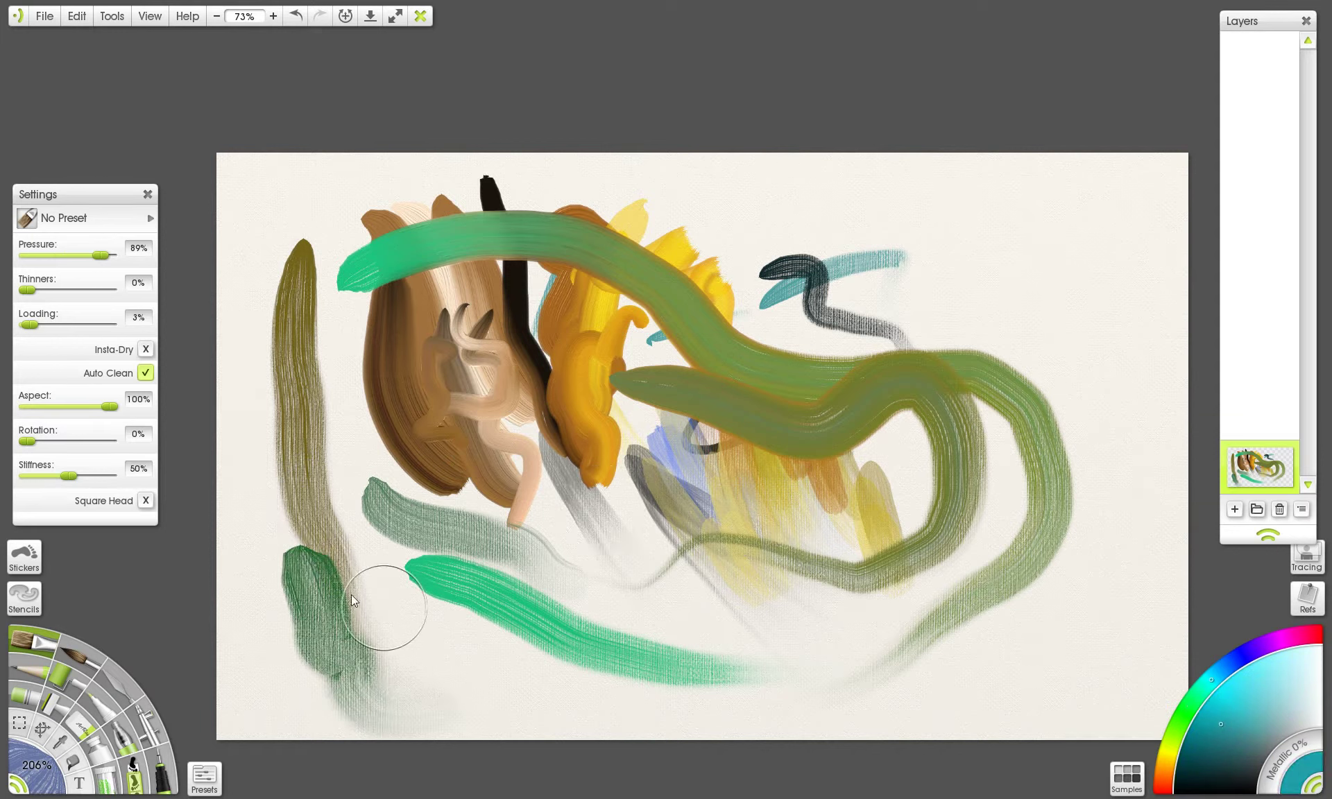
pyautogui.moveTo(308, 581); pyautogui.dragTo(479, 676)
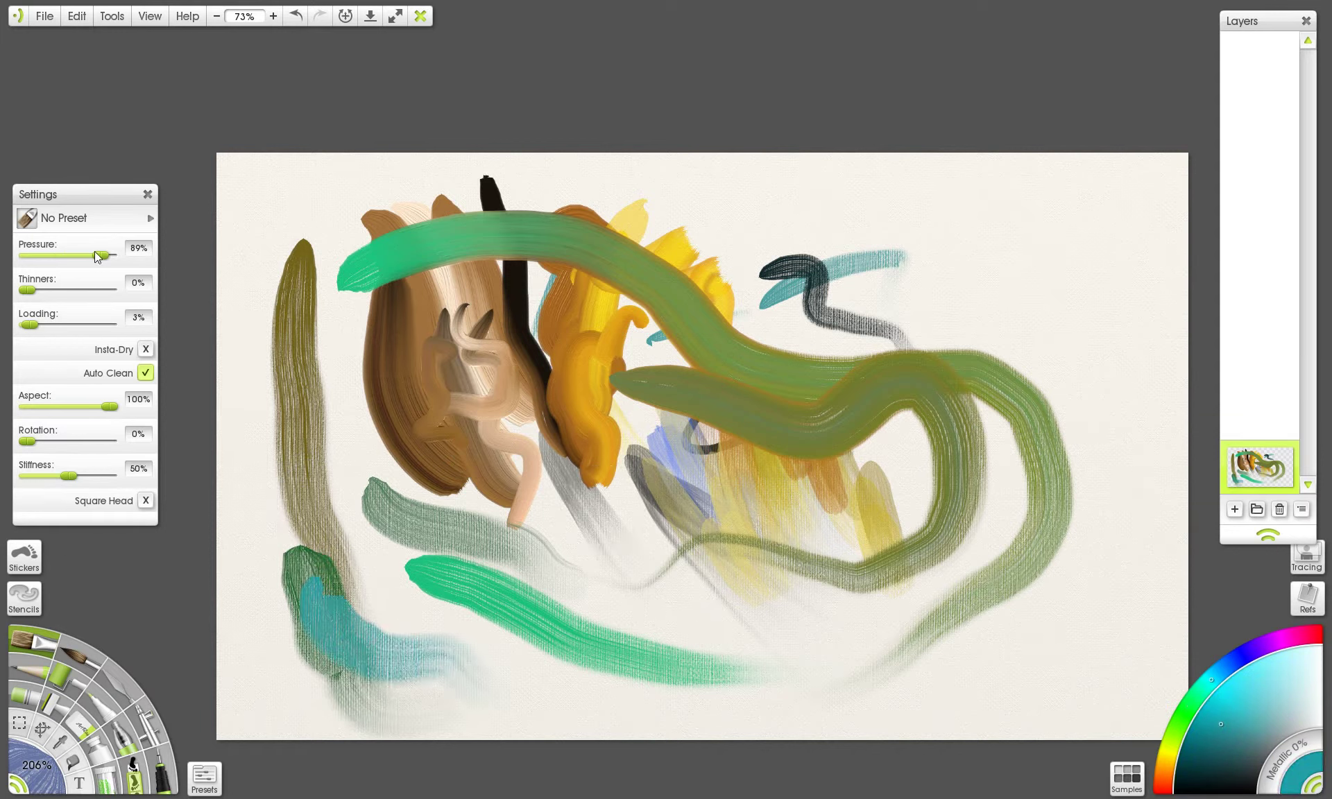
# - Set the Loading to 12%, undo a test stroke, and paint broad teal strokes in two shades at the canvas's upper right
pyautogui.moveTo(30, 325); pyautogui.dragTo(40, 325)
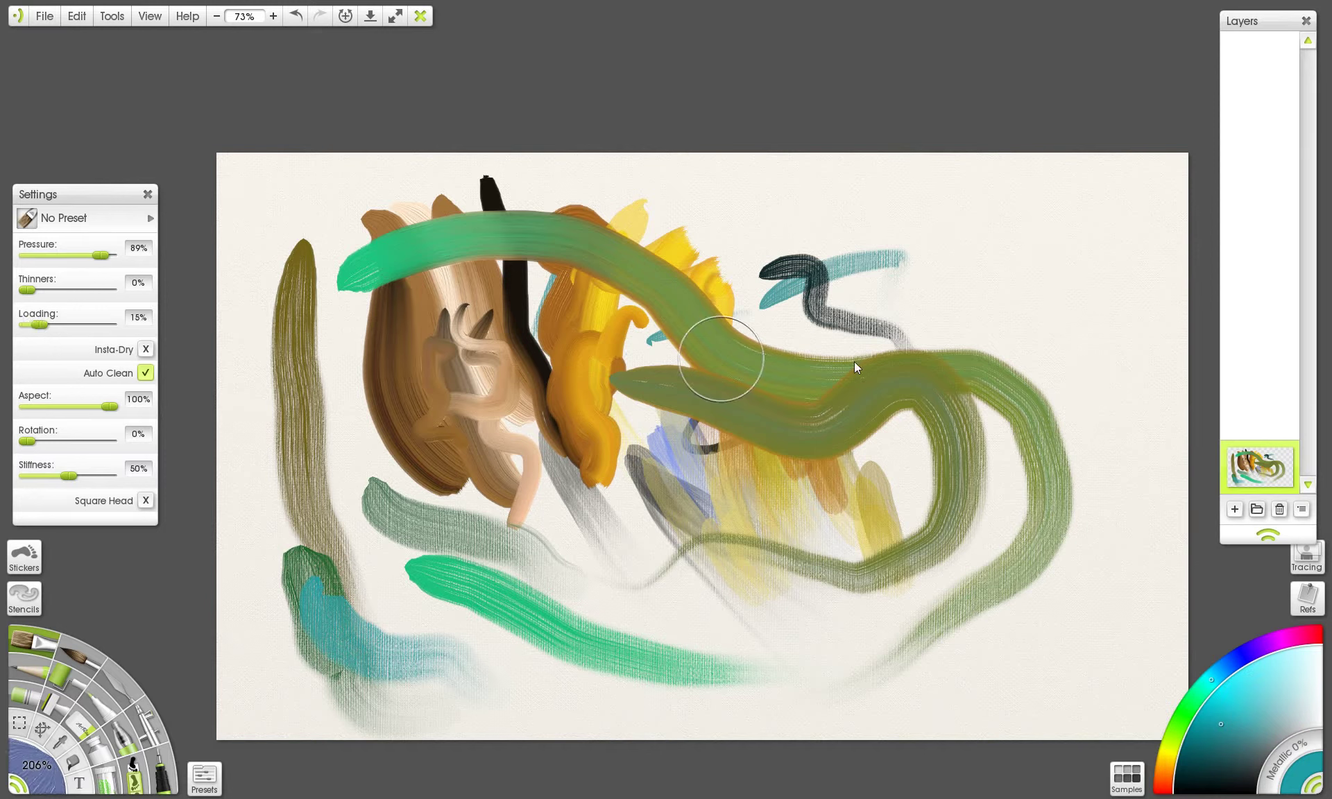
pyautogui.moveTo(999, 257); pyautogui.dragTo(1051, 461)
pyautogui.hotkey('ctrl', 'z')
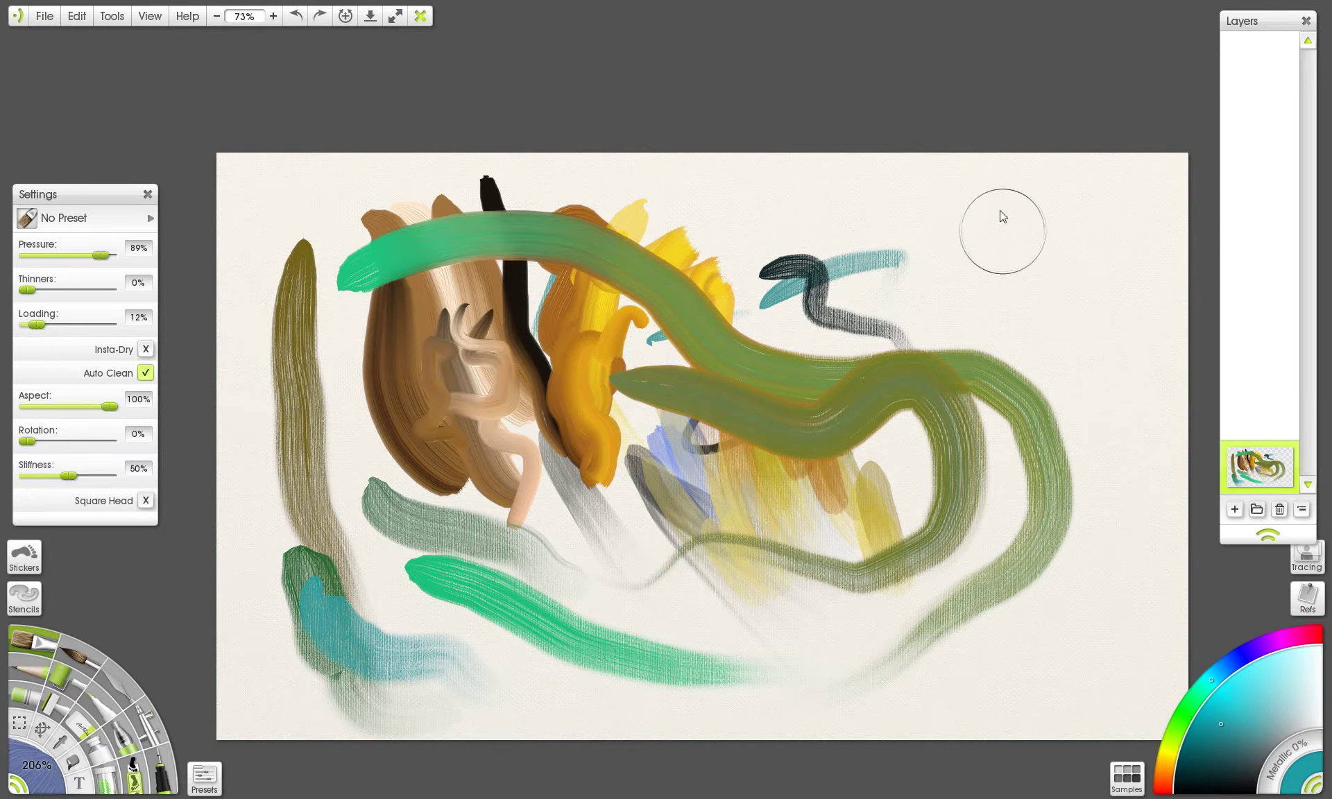
pyautogui.moveTo(1004, 204)
pyautogui.mouseDown()
pyautogui.moveTo(1101, 476)
pyautogui.moveTo(1065, 602)
pyautogui.mouseUp()
pyautogui.moveTo(1267, 659); pyautogui.dragTo(1201, 737)
pyautogui.moveTo(1030, 206)
pyautogui.mouseDown()
pyautogui.moveTo(1043, 406)
pyautogui.moveTo(1076, 208)
pyautogui.moveTo(1113, 250)
pyautogui.moveTo(1119, 361)
pyautogui.mouseUp()
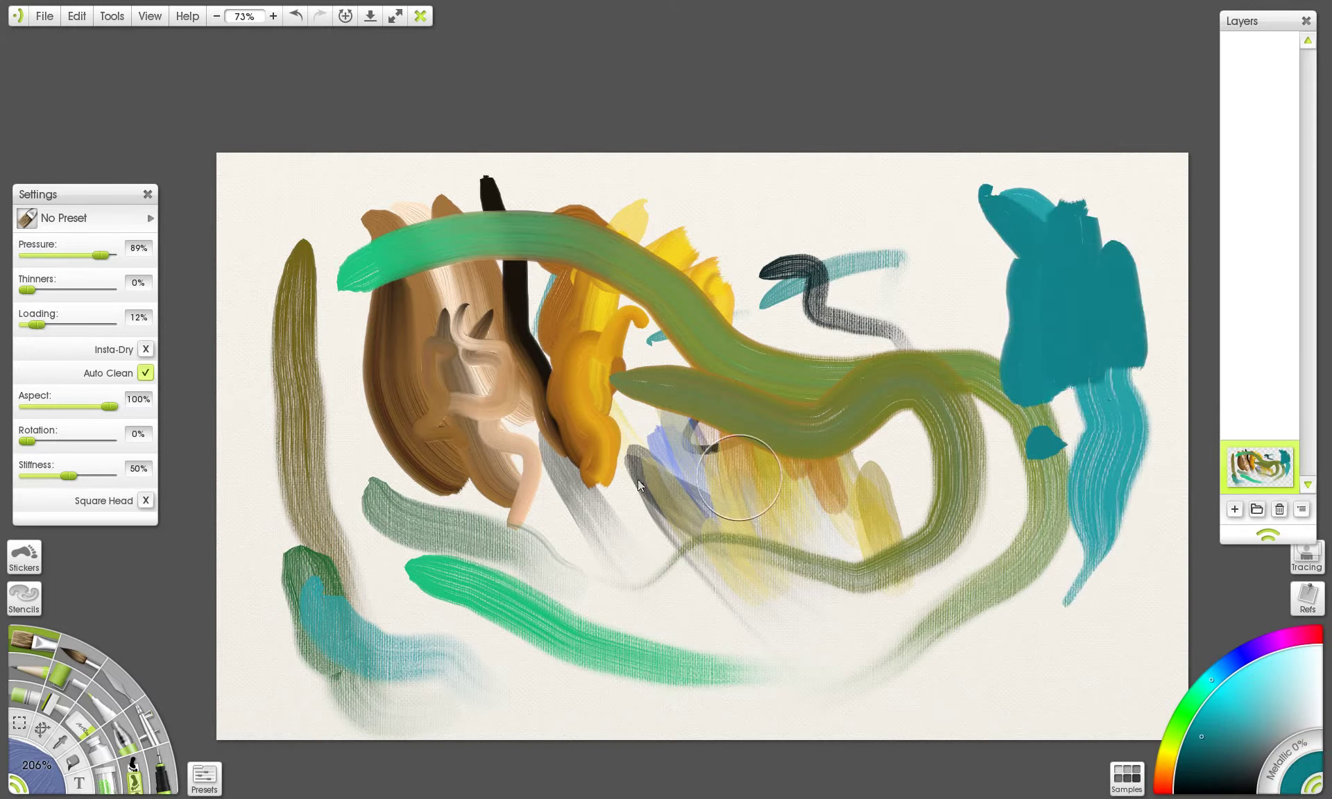
# - Turn off Auto Clean, undo a test stroke, and paint very dark teal strokes over the teal and green paint
pyautogui.click(145, 374)
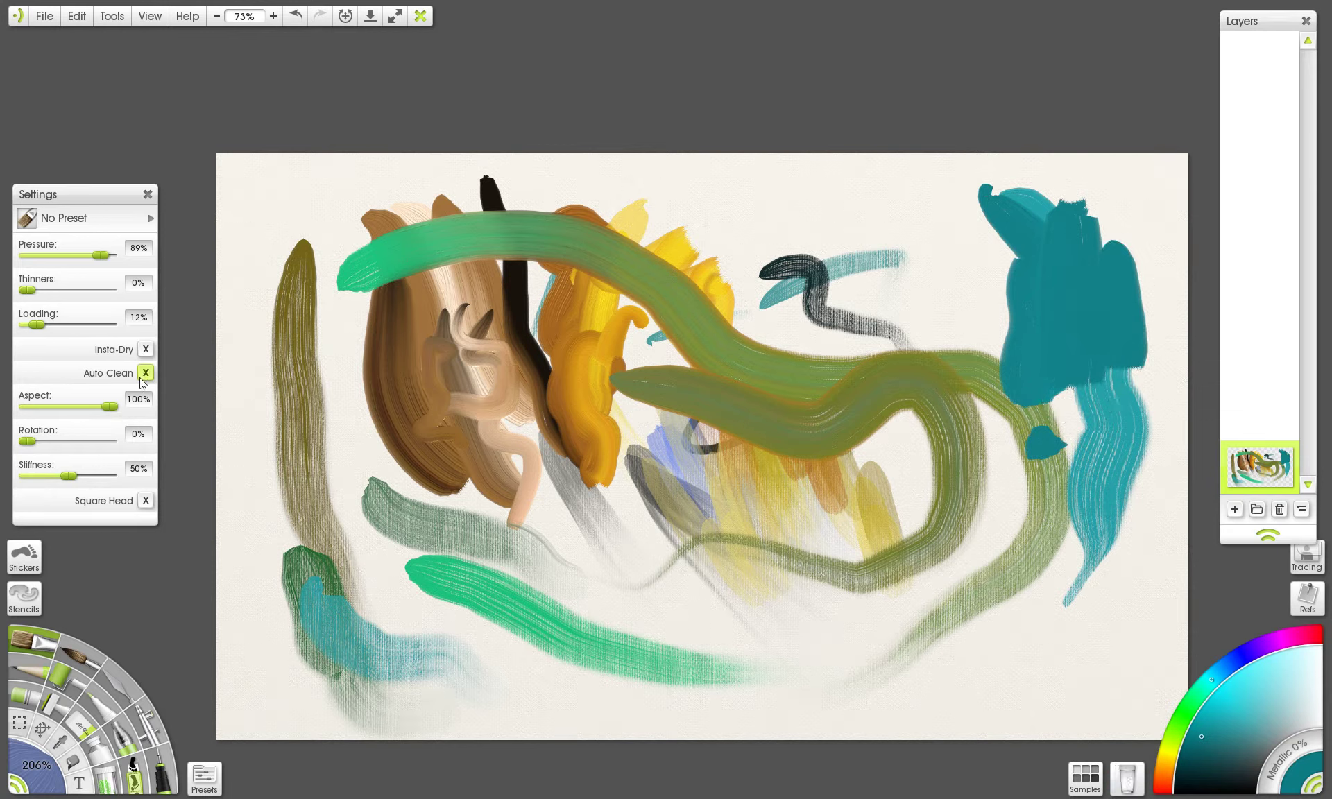
pyautogui.moveTo(995, 290); pyautogui.dragTo(971, 430)
pyautogui.hotkey('ctrl', 'z')
pyautogui.click(1237, 767)
pyautogui.moveTo(1000, 296)
pyautogui.mouseDown()
pyautogui.moveTo(1041, 378)
pyautogui.moveTo(1034, 451)
pyautogui.moveTo(843, 403)
pyautogui.moveTo(762, 526)
pyautogui.mouseUp()
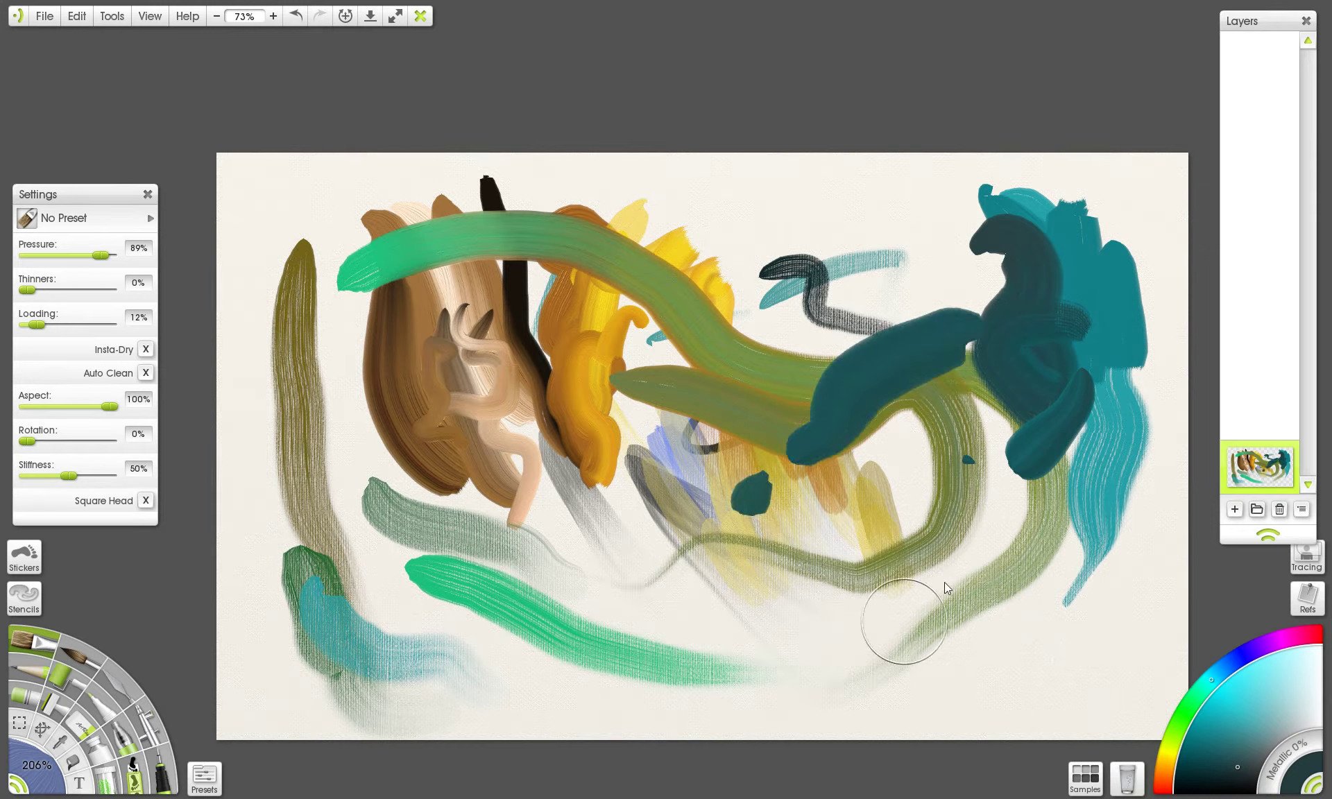
# - Pick a yellow, undo a test stroke, and paint a darker olive-yellow winding stroke down over the dark teal paint
pyautogui.click(1177, 742)
pyautogui.moveTo(1219, 732); pyautogui.dragTo(1224, 697)
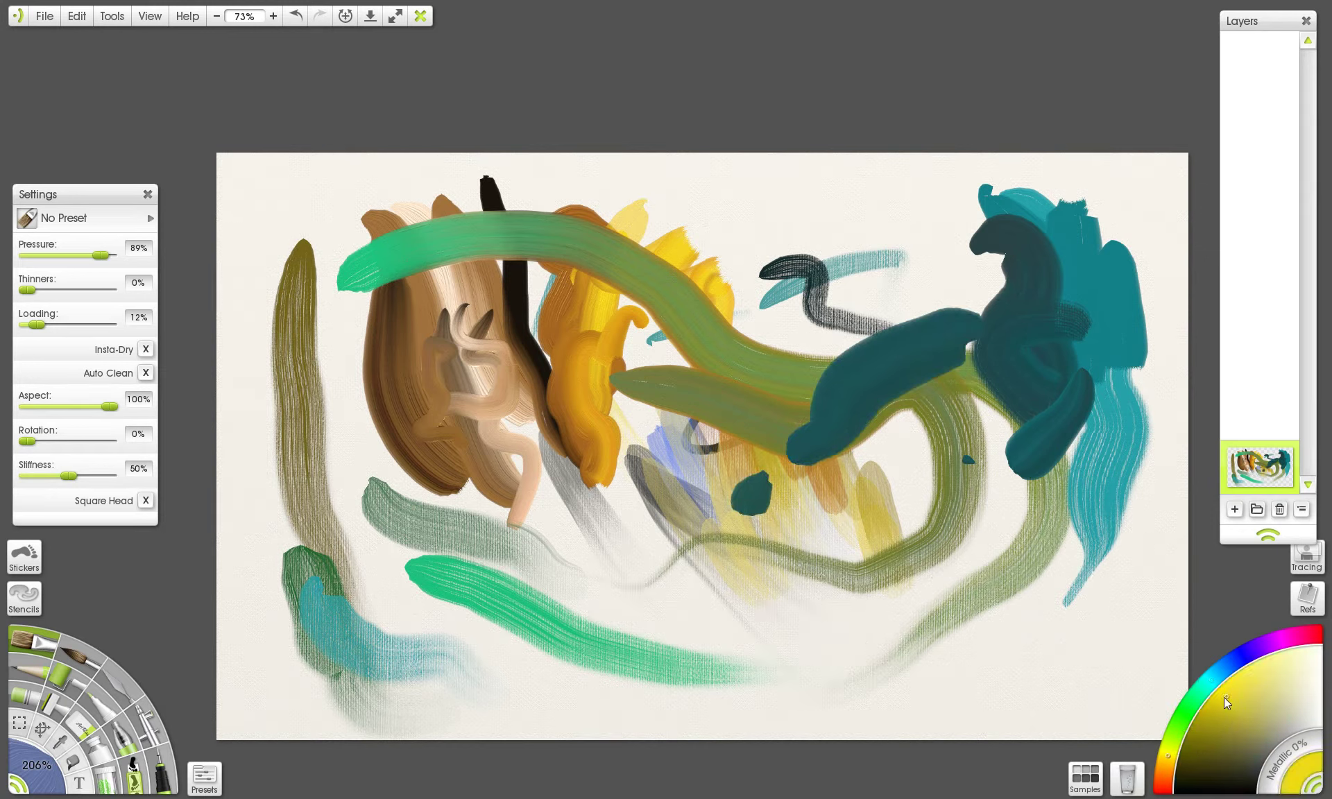
pyautogui.moveTo(791, 342)
pyautogui.mouseDown()
pyautogui.moveTo(948, 348)
pyautogui.moveTo(1004, 306)
pyautogui.moveTo(1041, 316)
pyautogui.mouseUp()
pyautogui.hotkey('ctrl', 'z')
pyautogui.click(1233, 723)
pyautogui.moveTo(991, 368); pyautogui.dragTo(1052, 588)
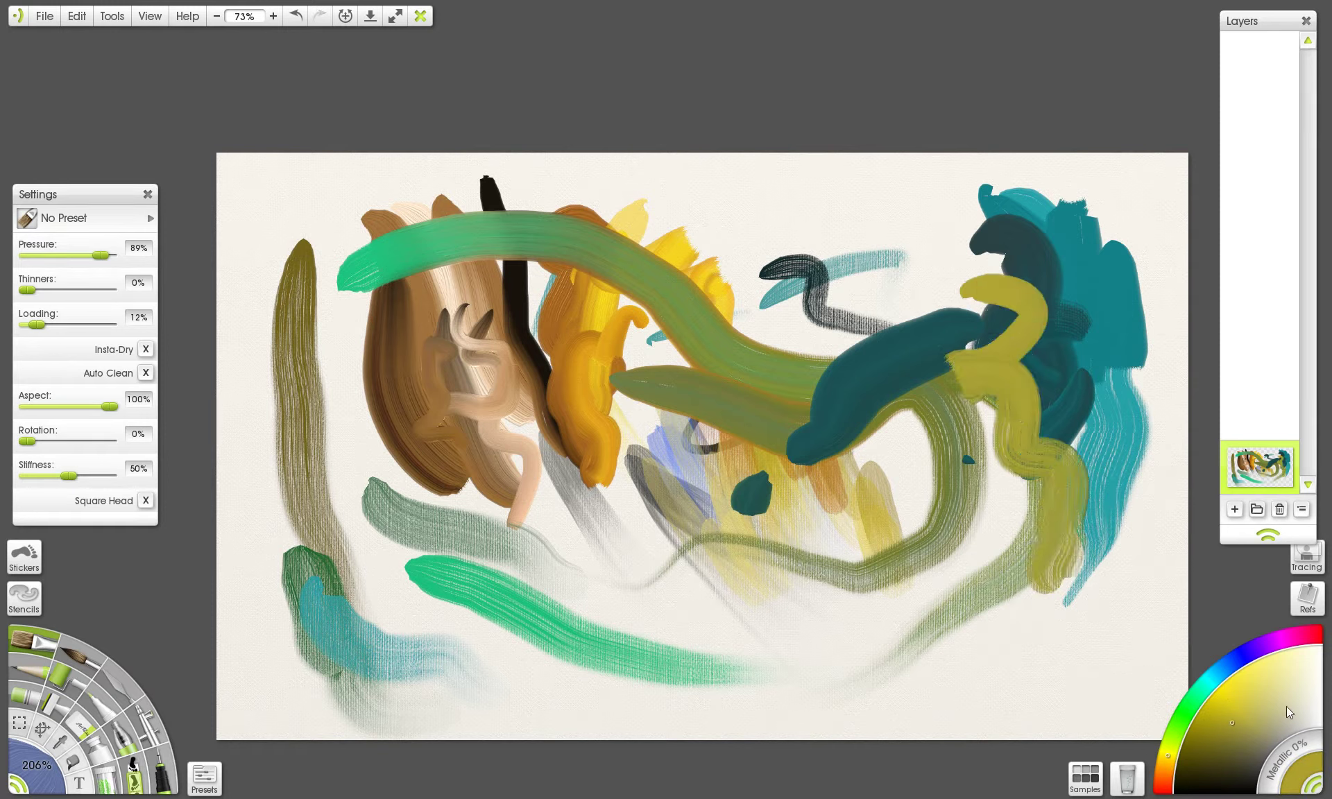
# - Widen the olive-yellow area with another stroke, and paint rust-orange strokes over the olive-yellow and dark teal paint
pyautogui.moveTo(1020, 399)
pyautogui.mouseDown()
pyautogui.moveTo(989, 433)
pyautogui.moveTo(1001, 566)
pyautogui.mouseUp()
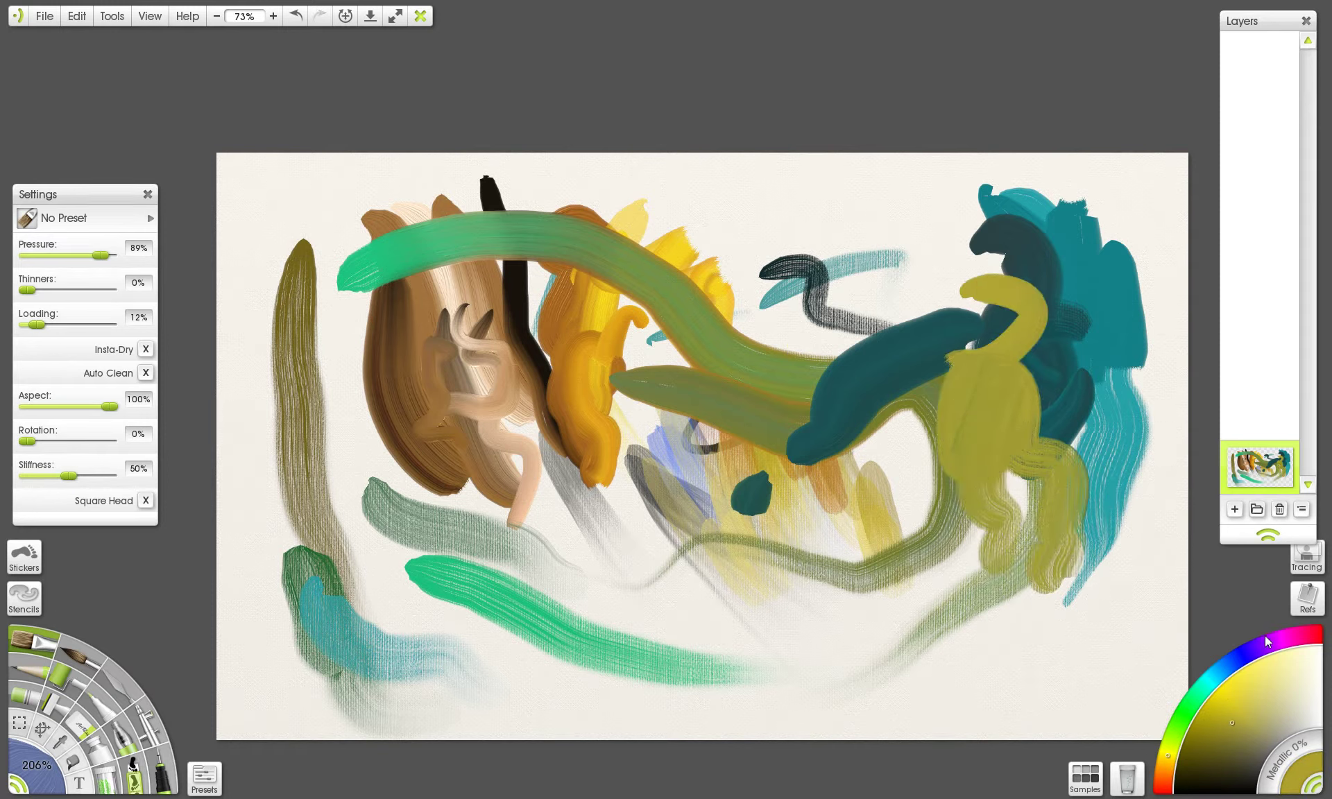
pyautogui.click(1165, 779)
pyautogui.moveTo(1006, 333)
pyautogui.mouseDown()
pyautogui.moveTo(984, 435)
pyautogui.moveTo(1027, 387)
pyautogui.moveTo(959, 499)
pyautogui.mouseUp()
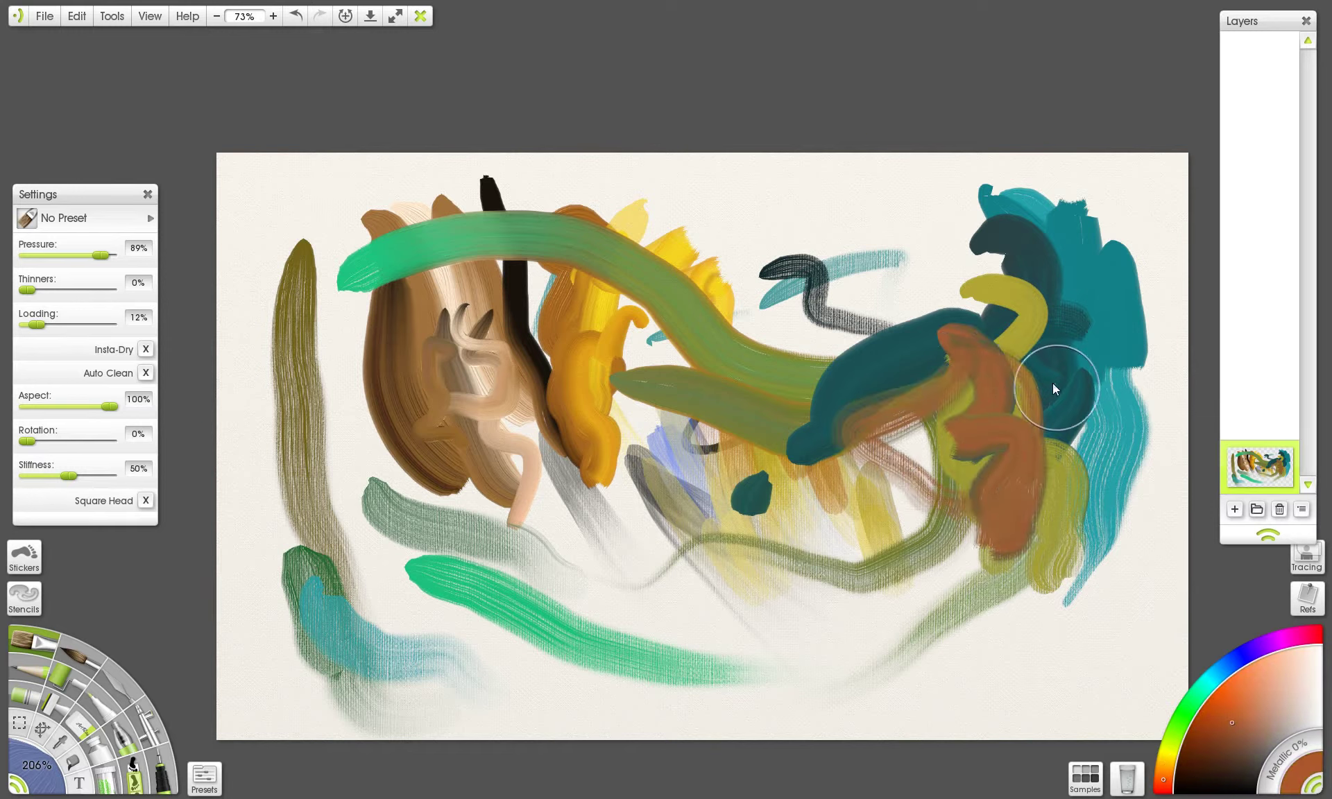
# - Set the Loading to 17%, paint brighter rust-orange strokes over the olive and teal paint, and undo a test stroke
pyautogui.moveTo(1052, 384); pyautogui.dragTo(1051, 510)
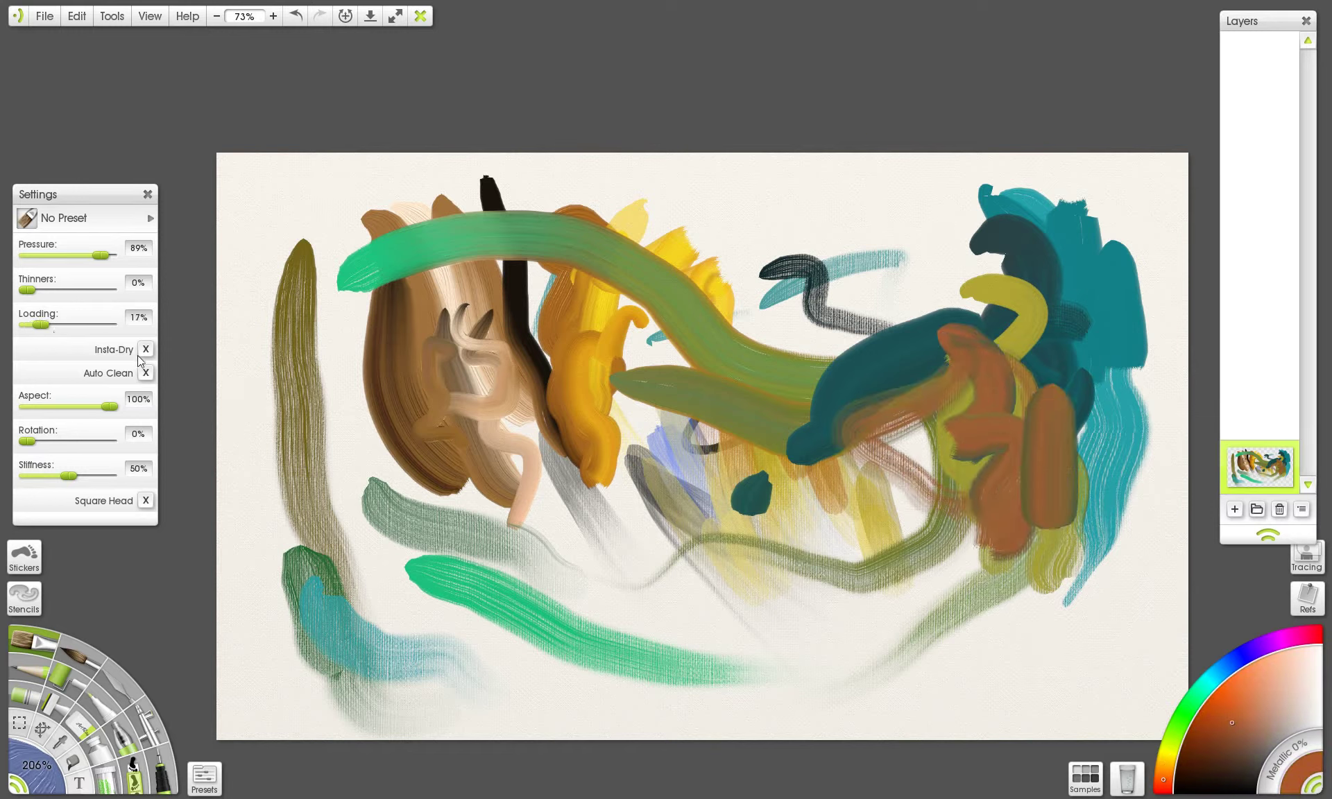
pyautogui.moveTo(1006, 347); pyautogui.dragTo(992, 447)
pyautogui.moveTo(1050, 462); pyautogui.dragTo(1051, 510)
pyautogui.click(1062, 600)
pyautogui.hotkey('ctrl', 'z')
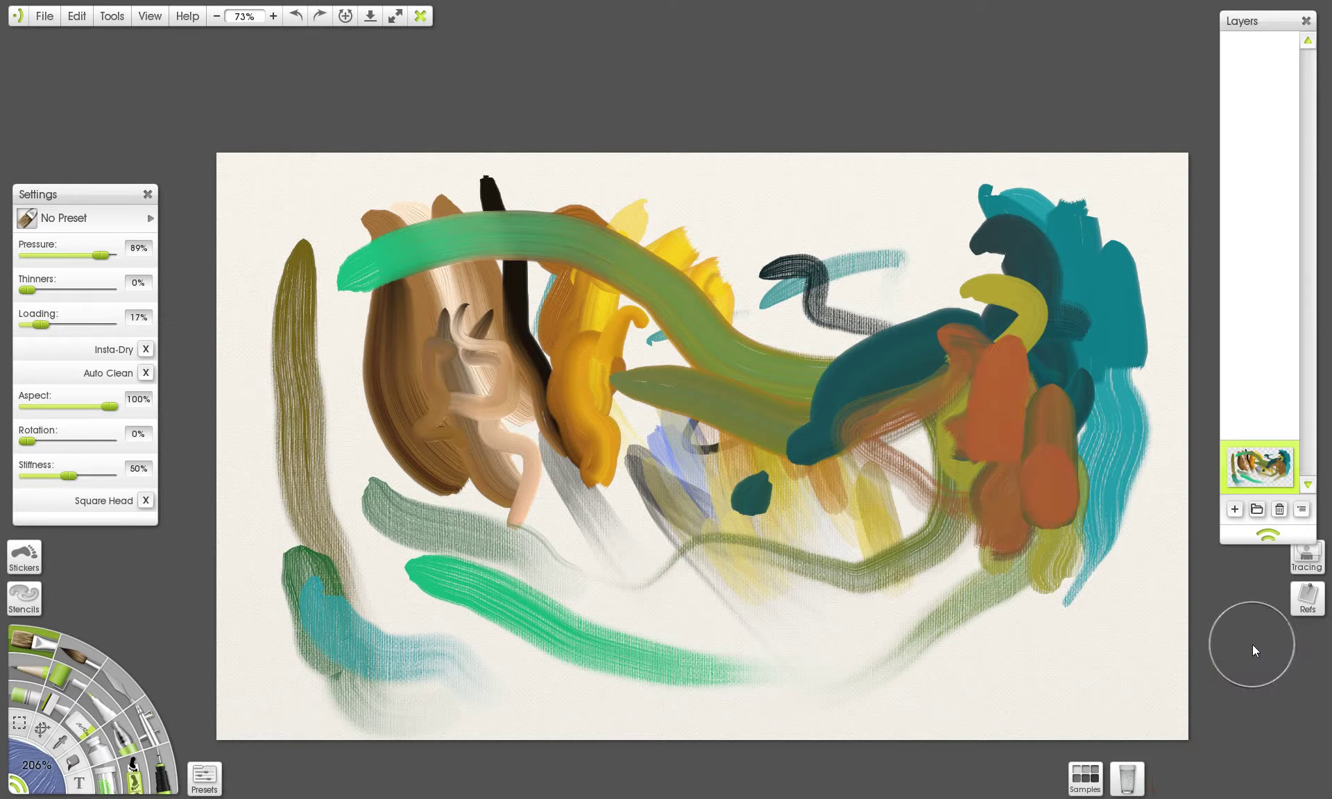
# - Pick a purple, paint it into the rust-orange area so the colours blend, and undo the extra test strokes
pyautogui.click(1254, 651)
pyautogui.click(1252, 710)
pyautogui.moveTo(1032, 330)
pyautogui.mouseDown()
pyautogui.moveTo(1073, 529)
pyautogui.moveTo(1046, 632)
pyautogui.moveTo(1014, 651)
pyautogui.moveTo(966, 591)
pyautogui.moveTo(962, 549)
pyautogui.moveTo(898, 538)
pyautogui.moveTo(974, 362)
pyautogui.moveTo(924, 520)
pyautogui.moveTo(1052, 343)
pyautogui.moveTo(1055, 488)
pyautogui.mouseUp()
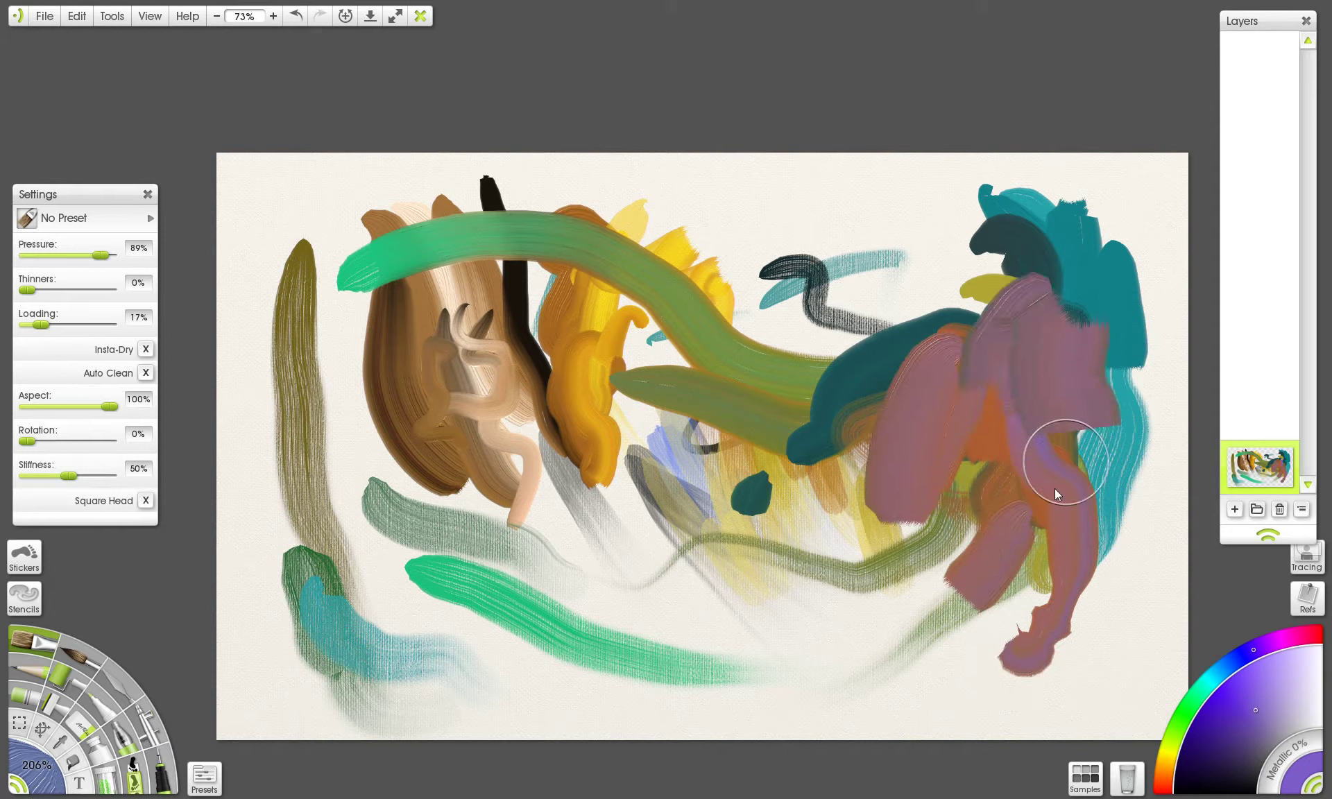
pyautogui.hotkey('ctrl', 'z')
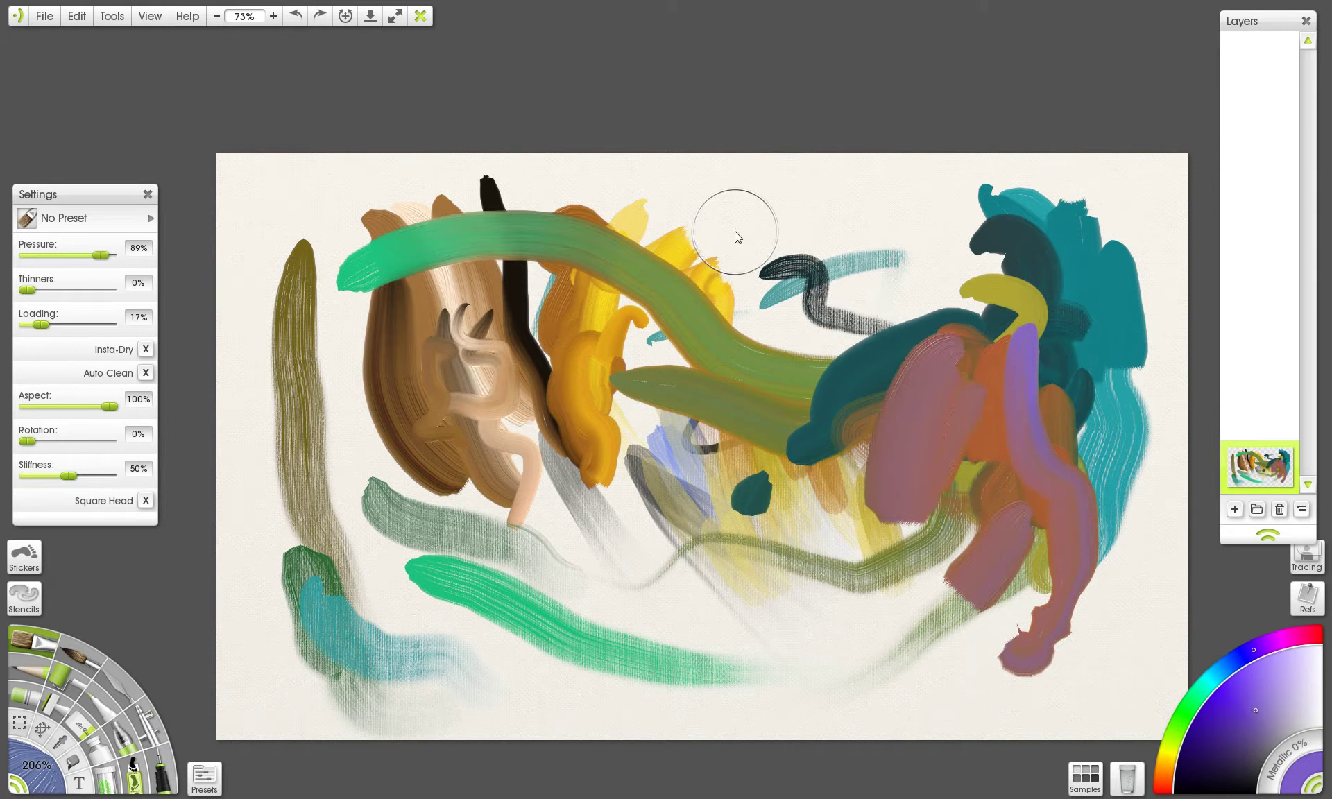
pyautogui.moveTo(735, 231)
pyautogui.mouseDown()
pyautogui.moveTo(761, 222)
pyautogui.moveTo(864, 241)
pyautogui.moveTo(802, 315)
pyautogui.mouseUp()
pyautogui.hotkey('ctrl', 'z')
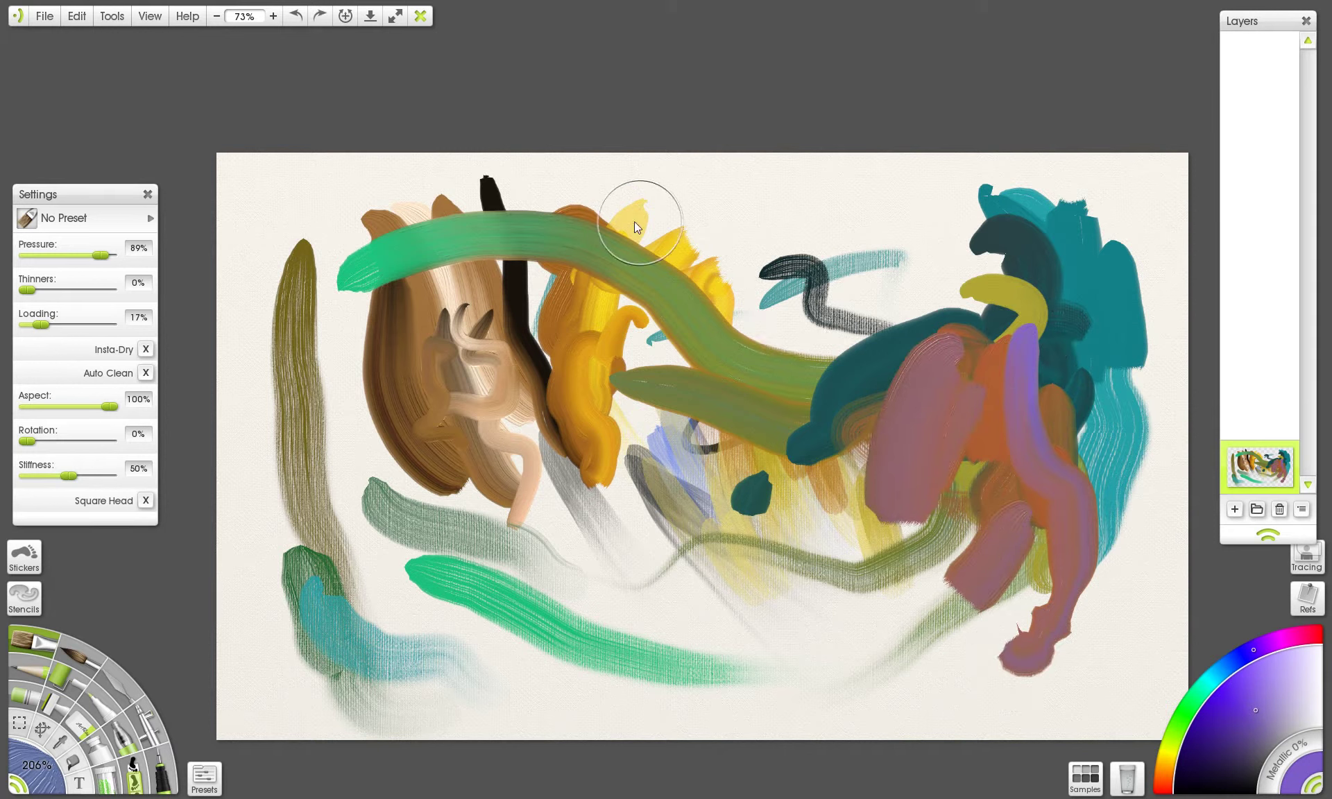
# - Paint a broad purple arc across the canvas's upper right, deepen its middle, and blend white strokes into its underside
pyautogui.moveTo(659, 205)
pyautogui.mouseDown()
pyautogui.moveTo(793, 201)
pyautogui.moveTo(1000, 272)
pyautogui.moveTo(1027, 333)
pyautogui.mouseUp()
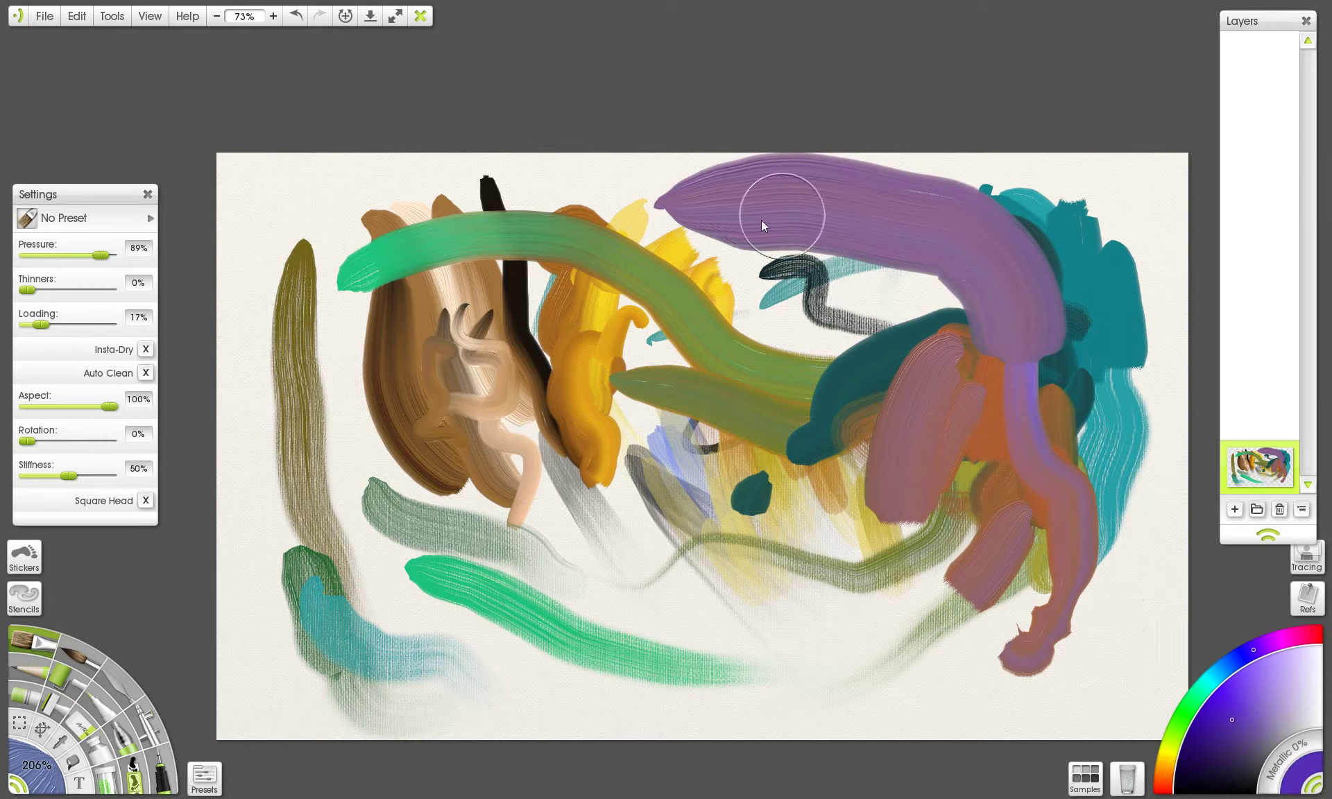
pyautogui.moveTo(771, 215)
pyautogui.mouseDown()
pyautogui.moveTo(990, 289)
pyautogui.moveTo(1003, 316)
pyautogui.mouseUp()
pyautogui.moveTo(1228, 694)
pyautogui.mouseDown()
pyautogui.moveTo(1286, 695)
pyautogui.moveTo(1323, 680)
pyautogui.mouseUp()
pyautogui.moveTo(736, 208); pyautogui.dragTo(823, 280)
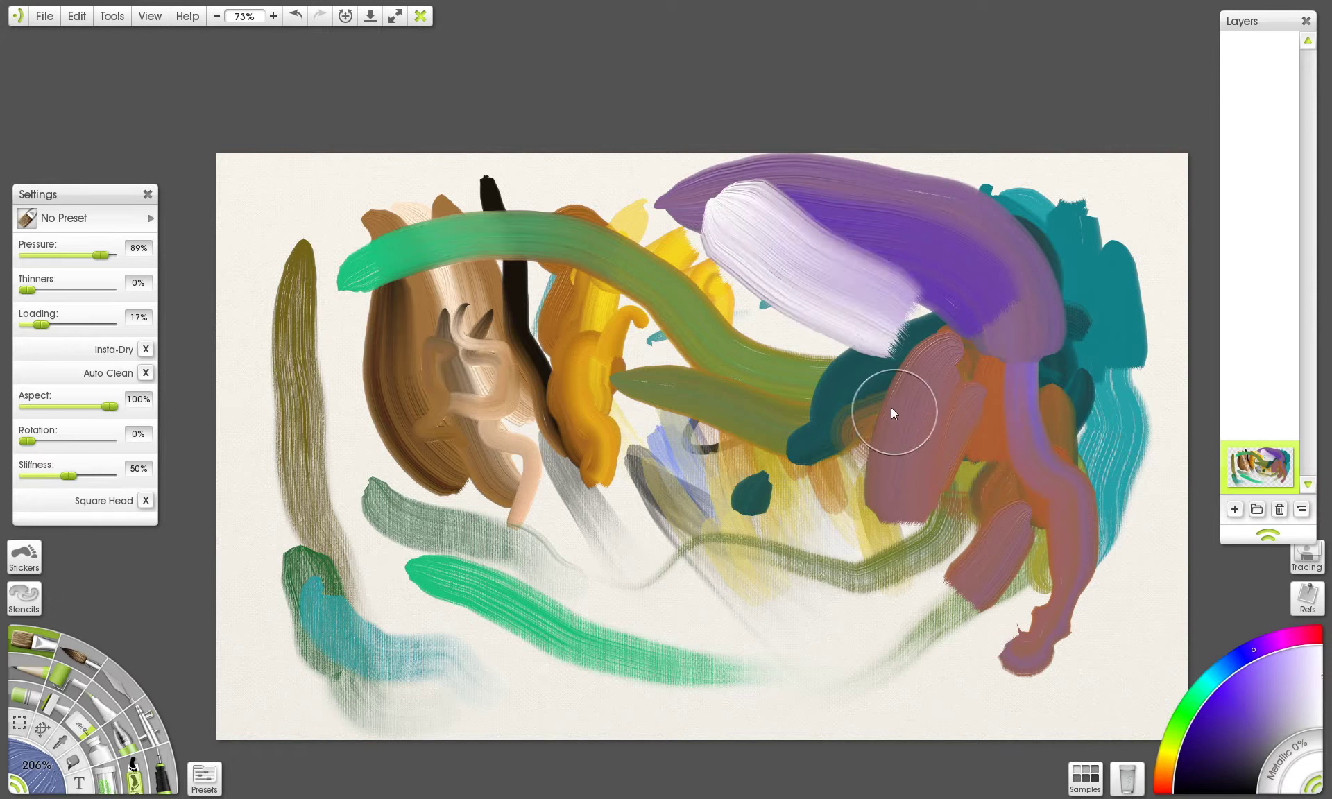
pyautogui.moveTo(764, 215)
pyautogui.mouseDown()
pyautogui.moveTo(801, 253)
pyautogui.moveTo(930, 326)
pyautogui.mouseUp()
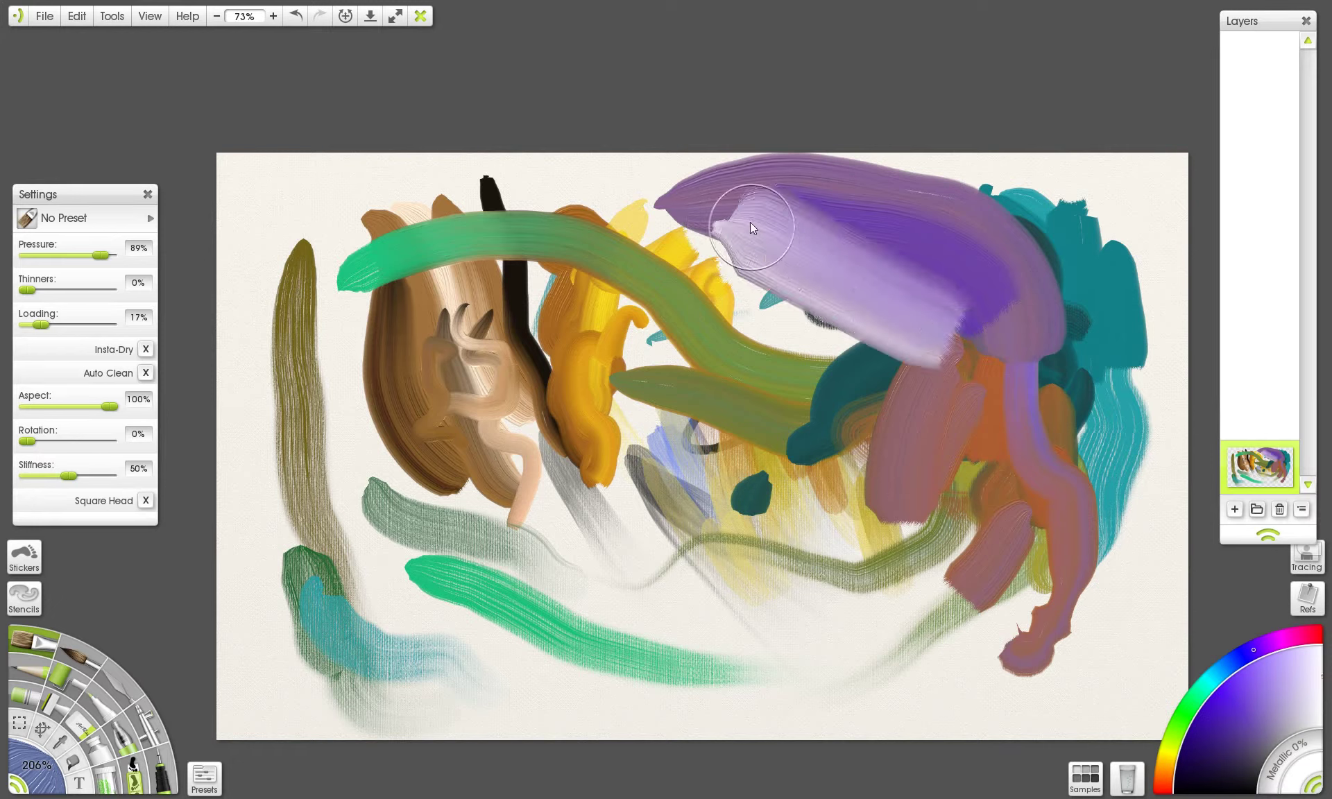
# - Undo the last white test stroke, clean the brush, and paint a broad clean white stroke below the lilac area
pyautogui.moveTo(751, 222)
pyautogui.mouseDown()
pyautogui.moveTo(821, 259)
pyautogui.moveTo(797, 259)
pyautogui.moveTo(868, 324)
pyautogui.moveTo(859, 352)
pyautogui.mouseUp()
pyautogui.hotkey('ctrl', 'z')
pyautogui.click(1128, 777)
pyautogui.moveTo(797, 274)
pyautogui.mouseDown()
pyautogui.moveTo(909, 378)
pyautogui.moveTo(871, 395)
pyautogui.mouseUp()
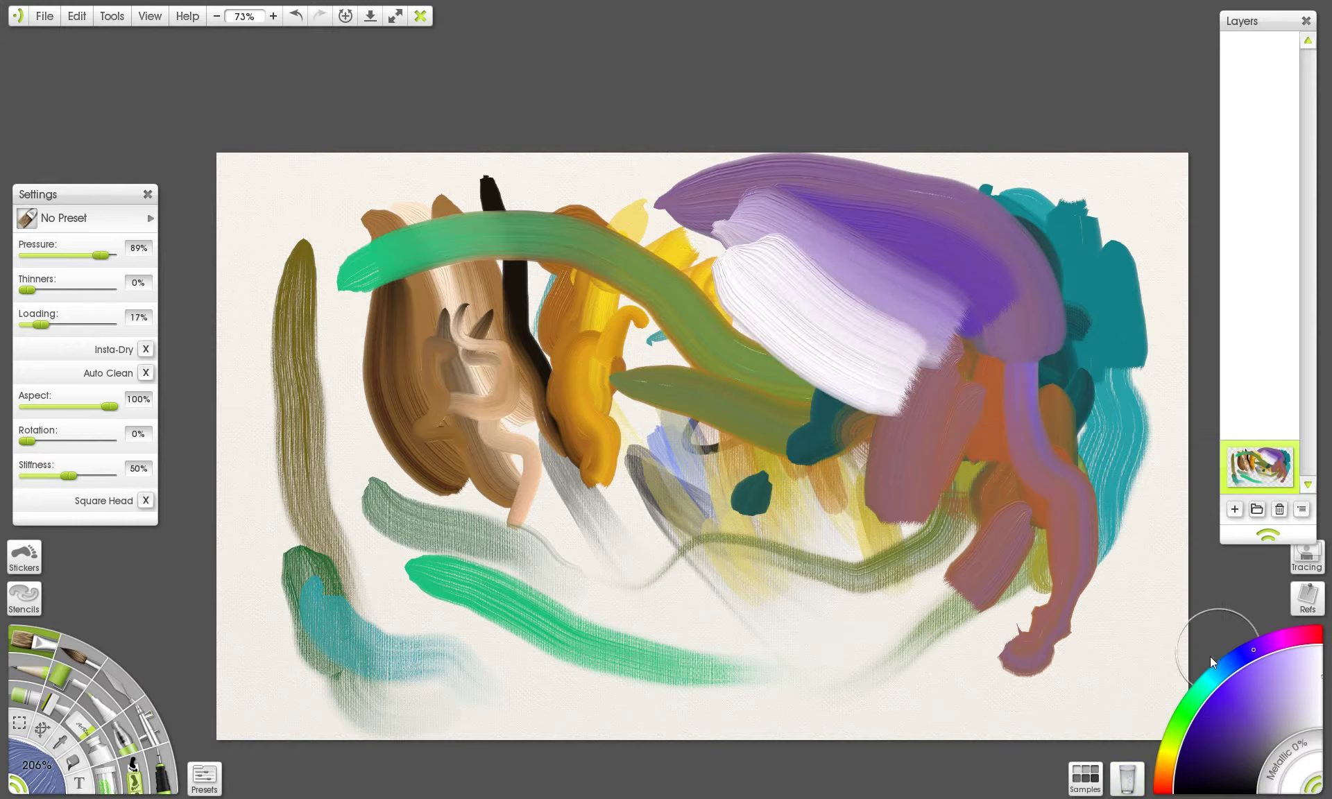
# - Undo two test strokes, and paint a winding pale lilac stroke from the white and purple area down over the mauve paint
pyautogui.moveTo(768, 232); pyautogui.dragTo(882, 306)
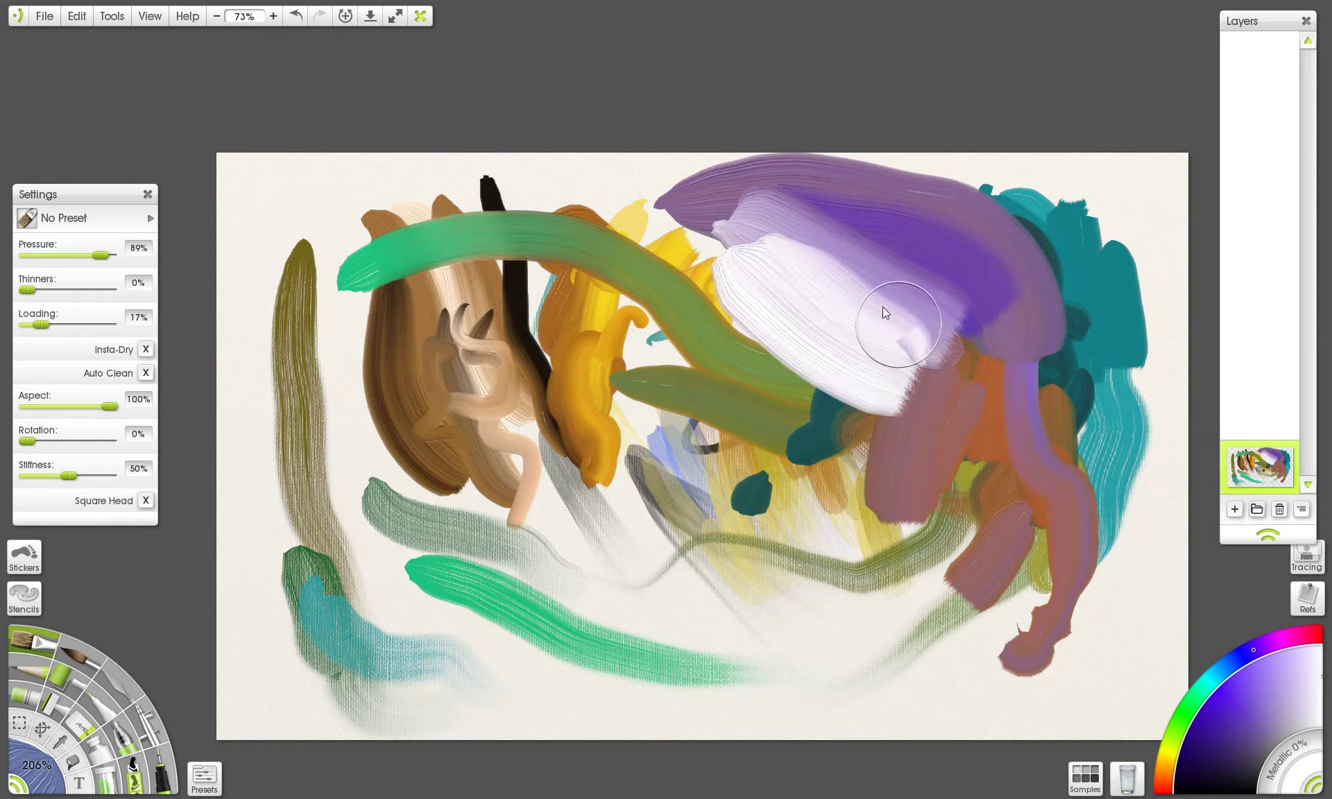
pyautogui.hotkey('ctrl', 'z')
pyautogui.moveTo(945, 261)
pyautogui.mouseDown()
pyautogui.moveTo(915, 362)
pyautogui.moveTo(1003, 480)
pyautogui.moveTo(892, 723)
pyautogui.mouseUp()
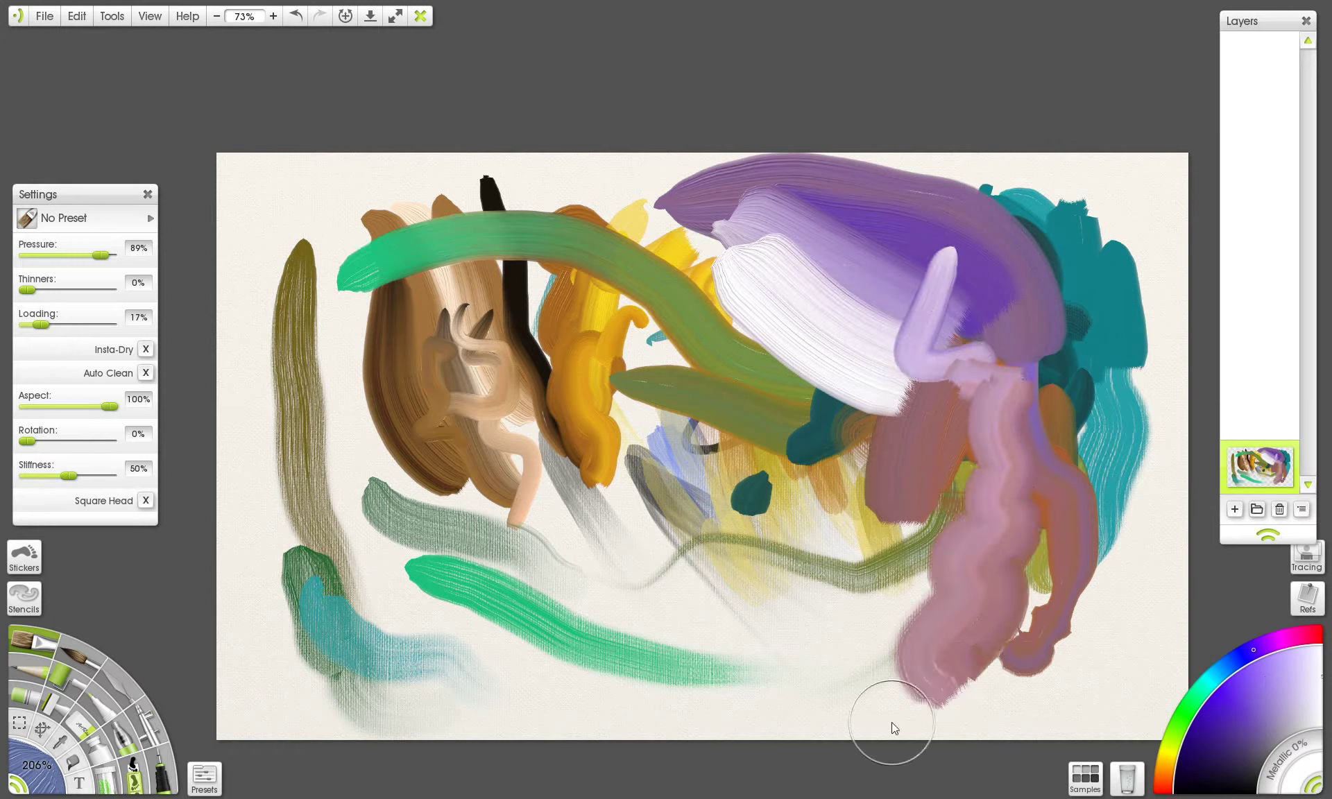
pyautogui.hotkey('ctrl', 'z')
pyautogui.moveTo(914, 269)
pyautogui.mouseDown()
pyautogui.moveTo(893, 342)
pyautogui.moveTo(914, 331)
pyautogui.moveTo(891, 311)
pyautogui.moveTo(929, 512)
pyautogui.moveTo(943, 490)
pyautogui.mouseUp()
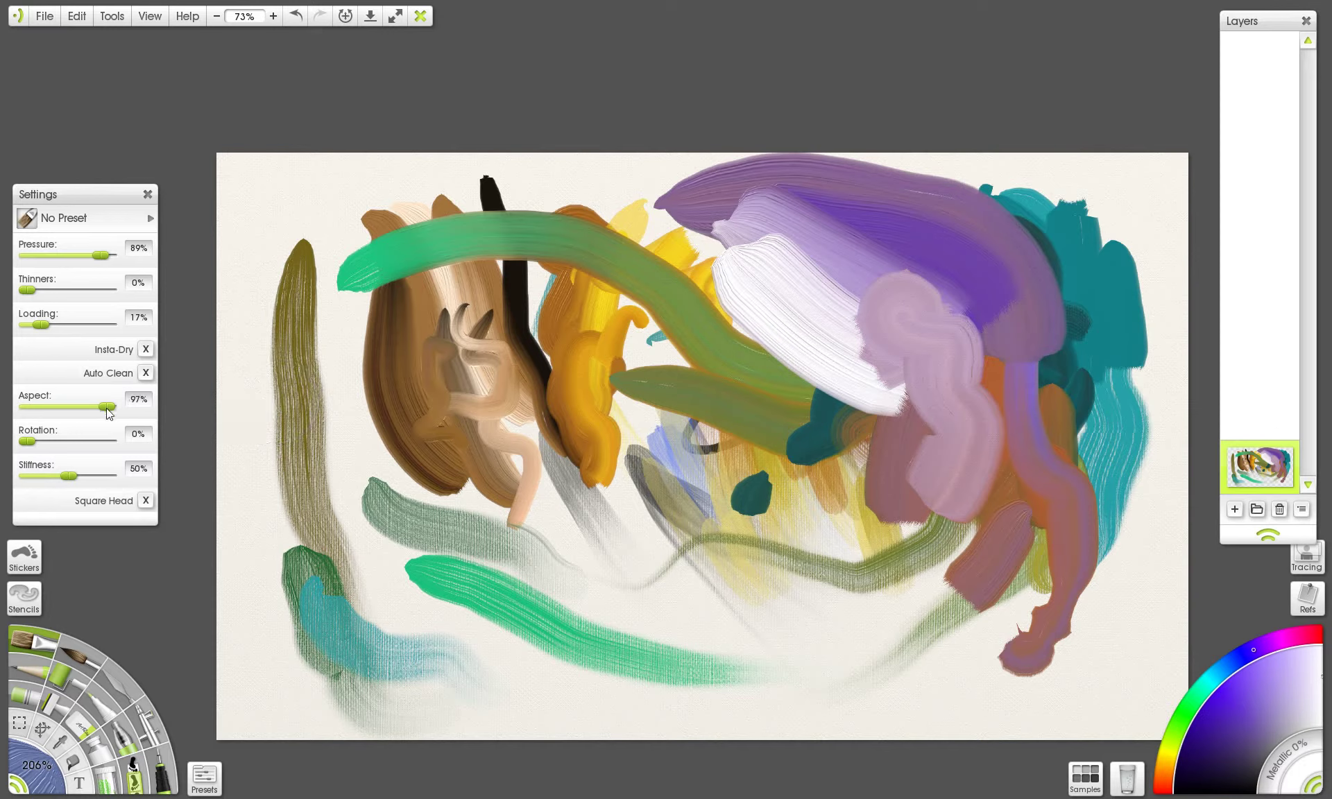
# - Set the brush Aspect to 54%, and undo a white test stroke over the olive stroke
pyautogui.moveTo(106, 408); pyautogui.dragTo(106, 402)
pyautogui.moveTo(262, 440)
pyautogui.mouseDown()
pyautogui.moveTo(319, 473)
pyautogui.moveTo(254, 487)
pyautogui.mouseUp()
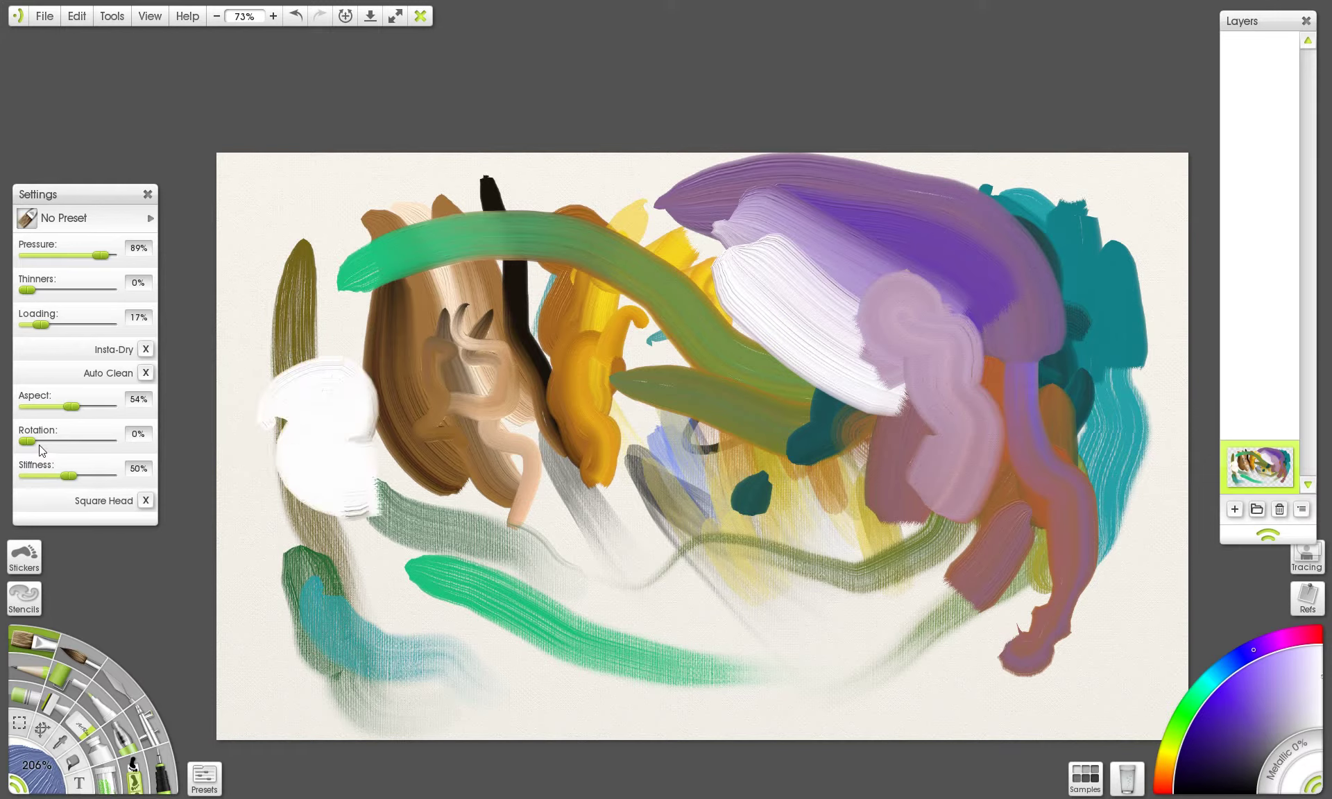
pyautogui.hotkey('ctrl', 'z')
# - Paint winding white strokes near the canvas's left edge and along its lower part, varying the brush Rotation between 27%, 46% and 35%
pyautogui.moveTo(28, 441); pyautogui.dragTo(49, 442)
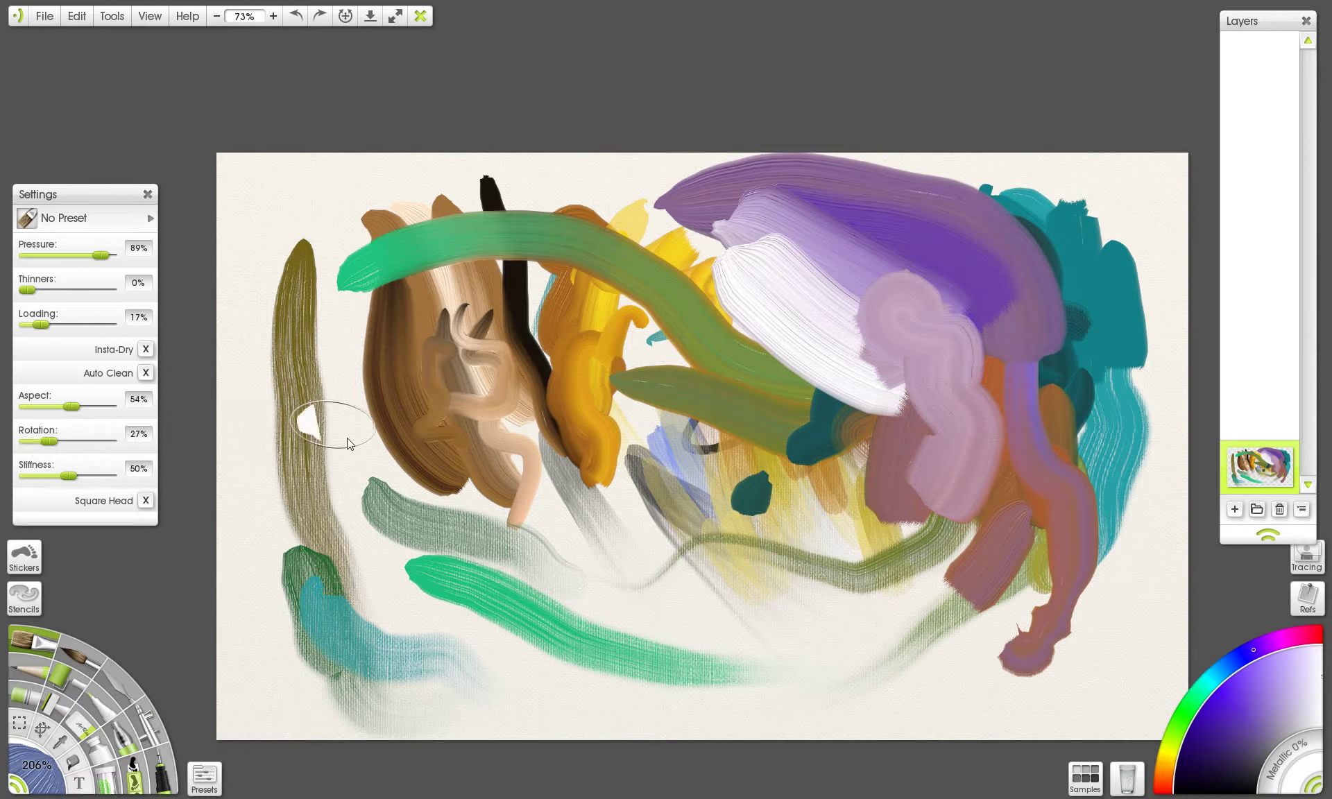
pyautogui.moveTo(347, 439); pyautogui.dragTo(361, 572)
pyautogui.moveTo(48, 442); pyautogui.dragTo(65, 441)
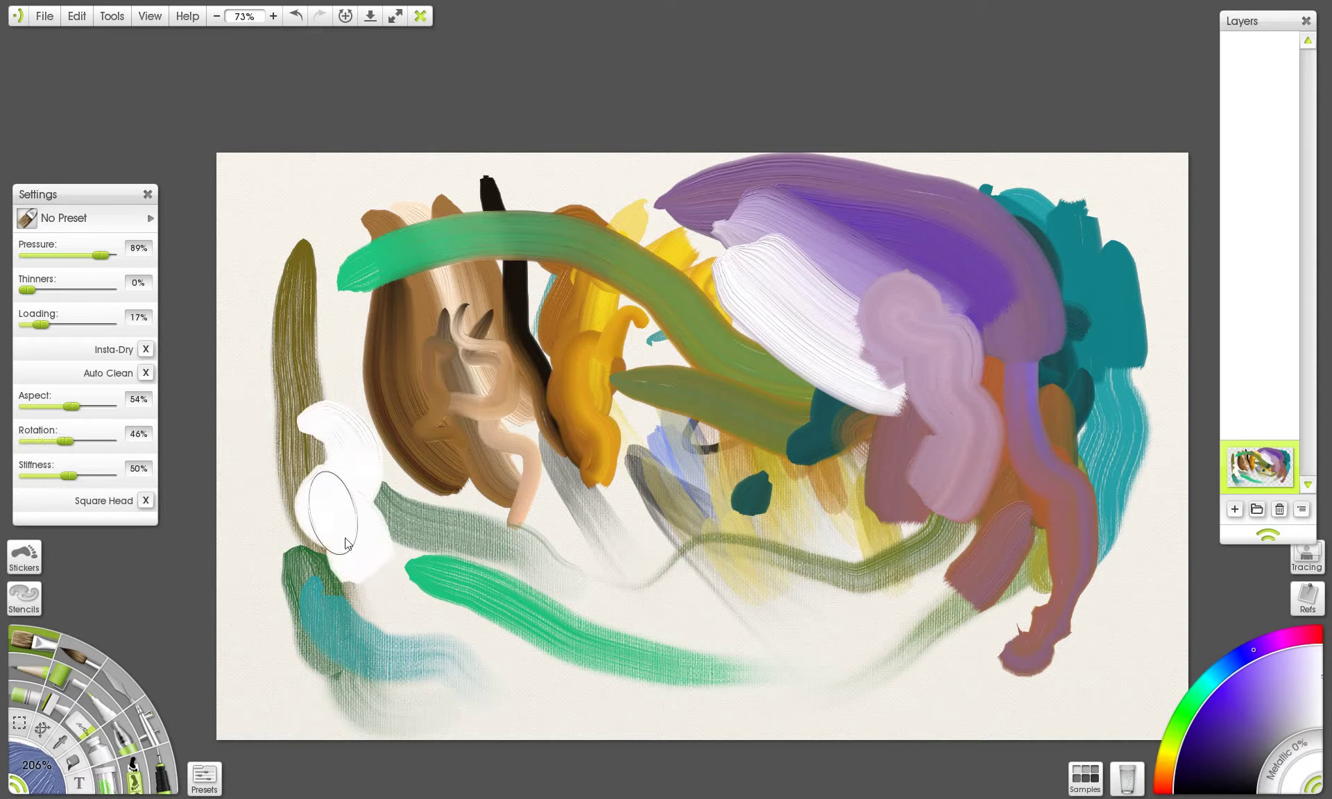
pyautogui.moveTo(347, 544); pyautogui.dragTo(363, 515)
pyautogui.moveTo(65, 441); pyautogui.dragTo(55, 442)
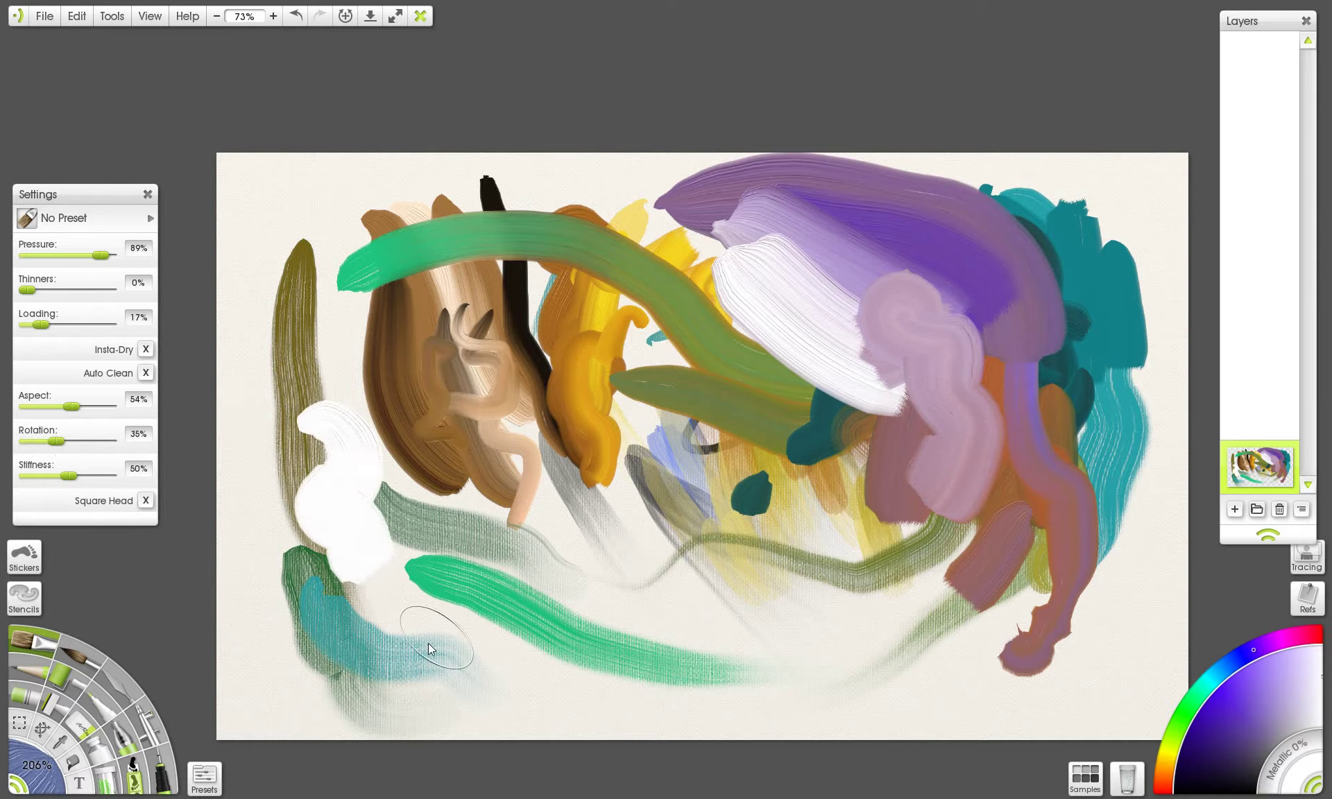
pyautogui.moveTo(430, 649); pyautogui.dragTo(852, 680)
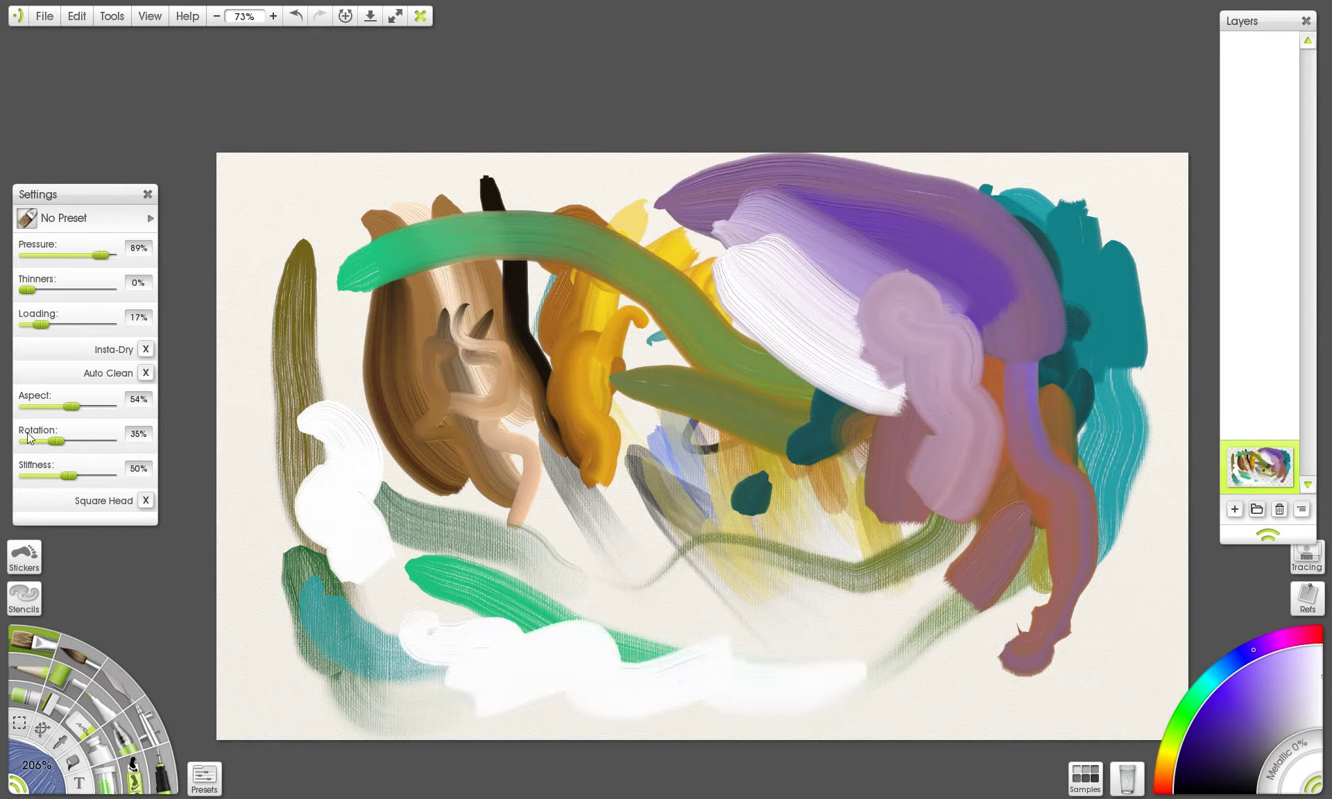
# - Set the Rotation to 12%, undo a white test stroke, and paint a winding purple stroke diagonally over the brown paint
pyautogui.moveTo(55, 441); pyautogui.dragTo(36, 441)
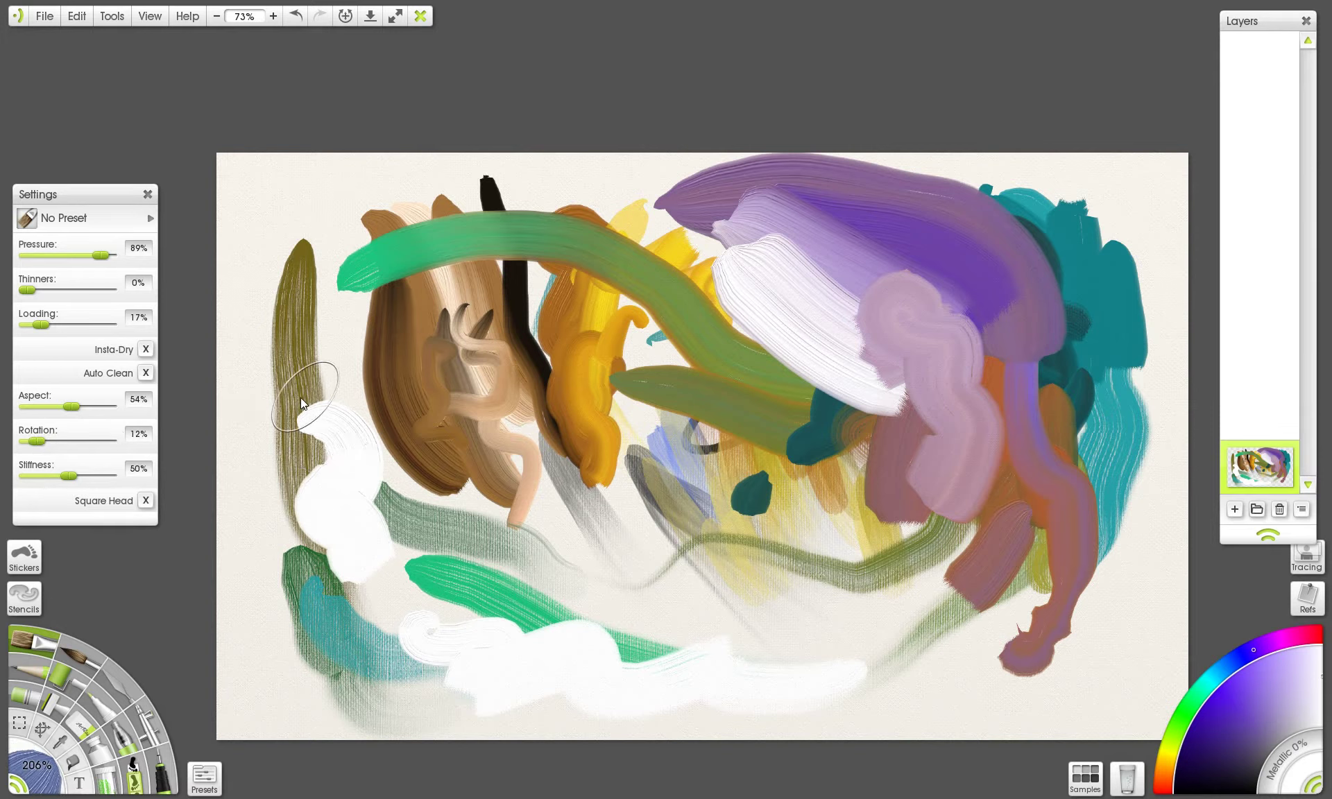
pyautogui.moveTo(235, 378)
pyautogui.mouseDown()
pyautogui.moveTo(486, 567)
pyautogui.moveTo(597, 610)
pyautogui.mouseUp()
pyautogui.hotkey('ctrl', 'z')
pyautogui.moveTo(1244, 715); pyautogui.dragTo(1247, 723)
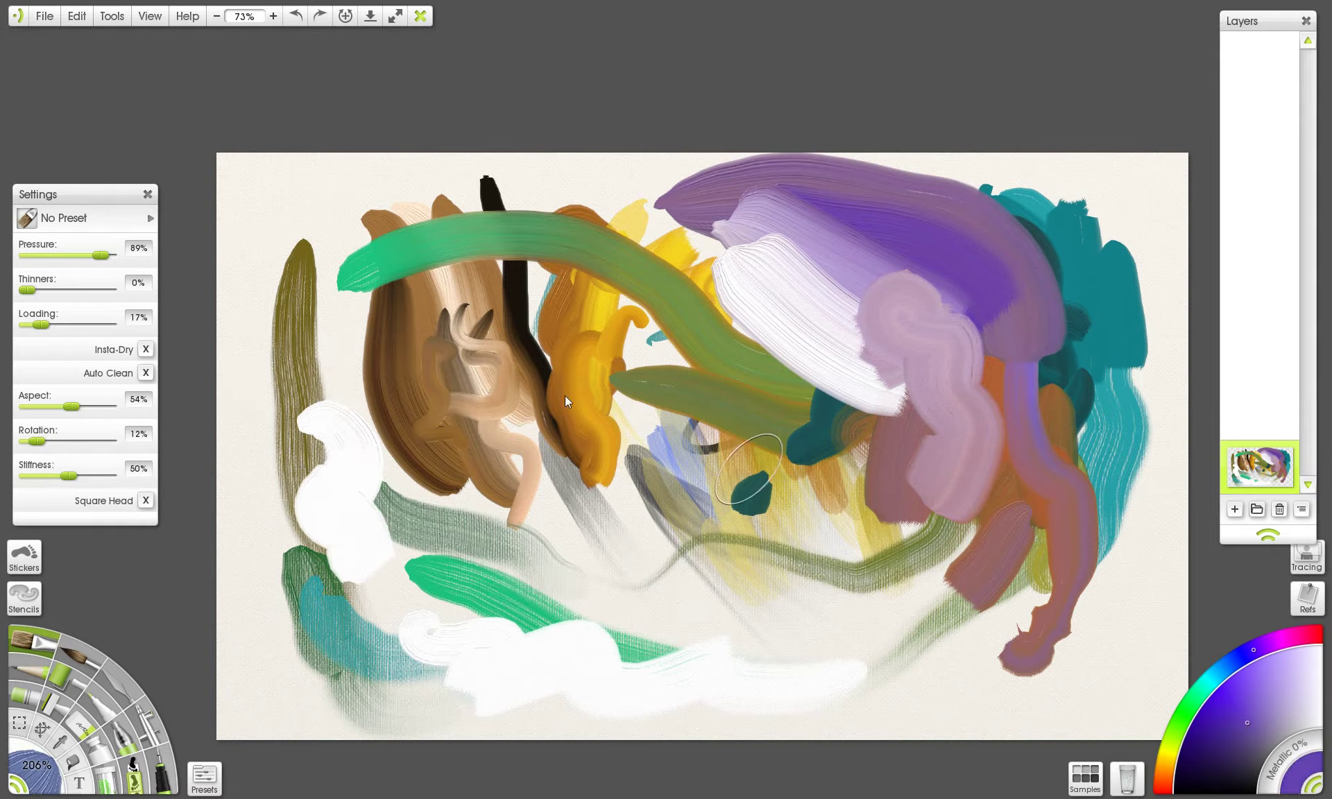
pyautogui.moveTo(281, 292)
pyautogui.mouseDown()
pyautogui.moveTo(597, 500)
pyautogui.moveTo(676, 611)
pyautogui.mouseUp()
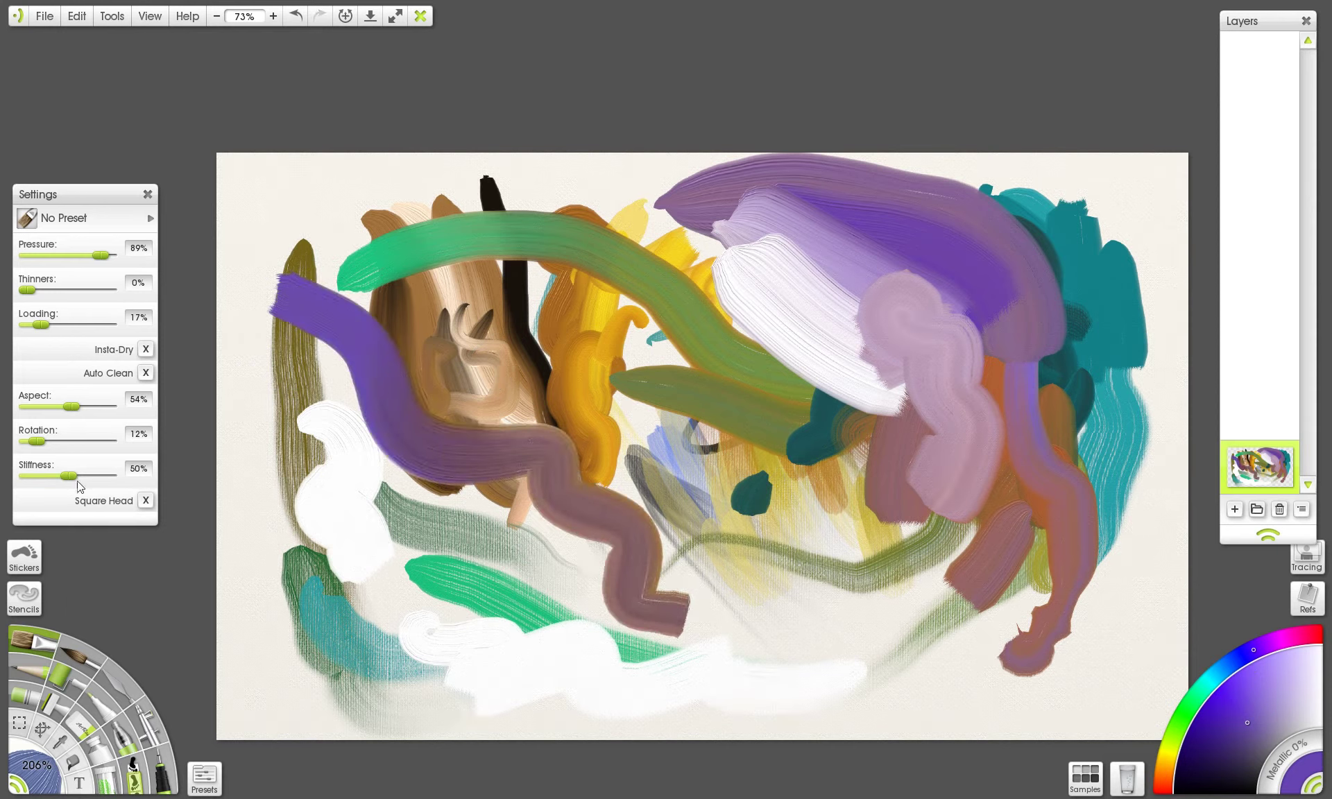
# - Paint winding purple strokes across the lower canvas at 26% and 38% Stiffness, toggling Square Head on and off for the second
pyautogui.moveTo(66, 477); pyautogui.dragTo(47, 476)
pyautogui.moveTo(423, 538)
pyautogui.mouseDown()
pyautogui.moveTo(583, 642)
pyautogui.moveTo(871, 686)
pyautogui.mouseUp()
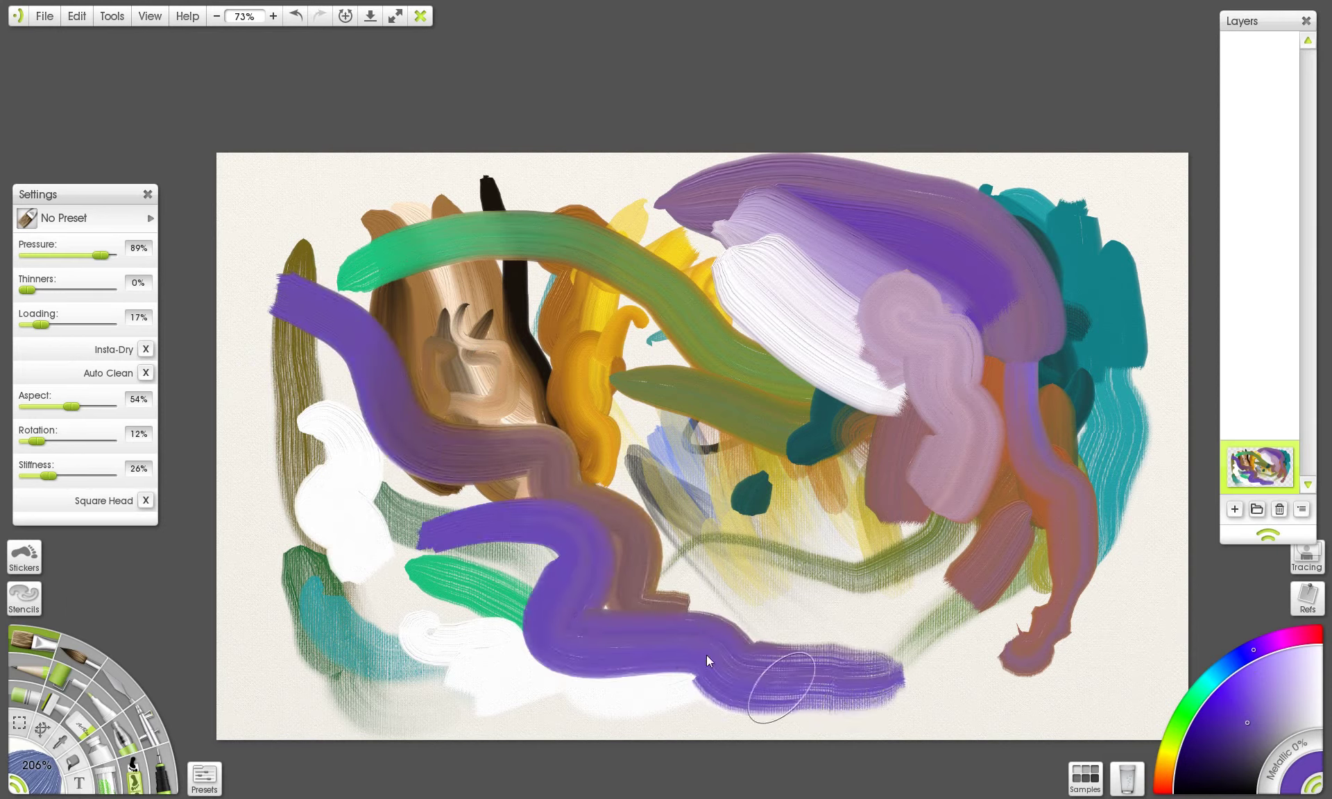
pyautogui.moveTo(48, 476); pyautogui.dragTo(60, 476)
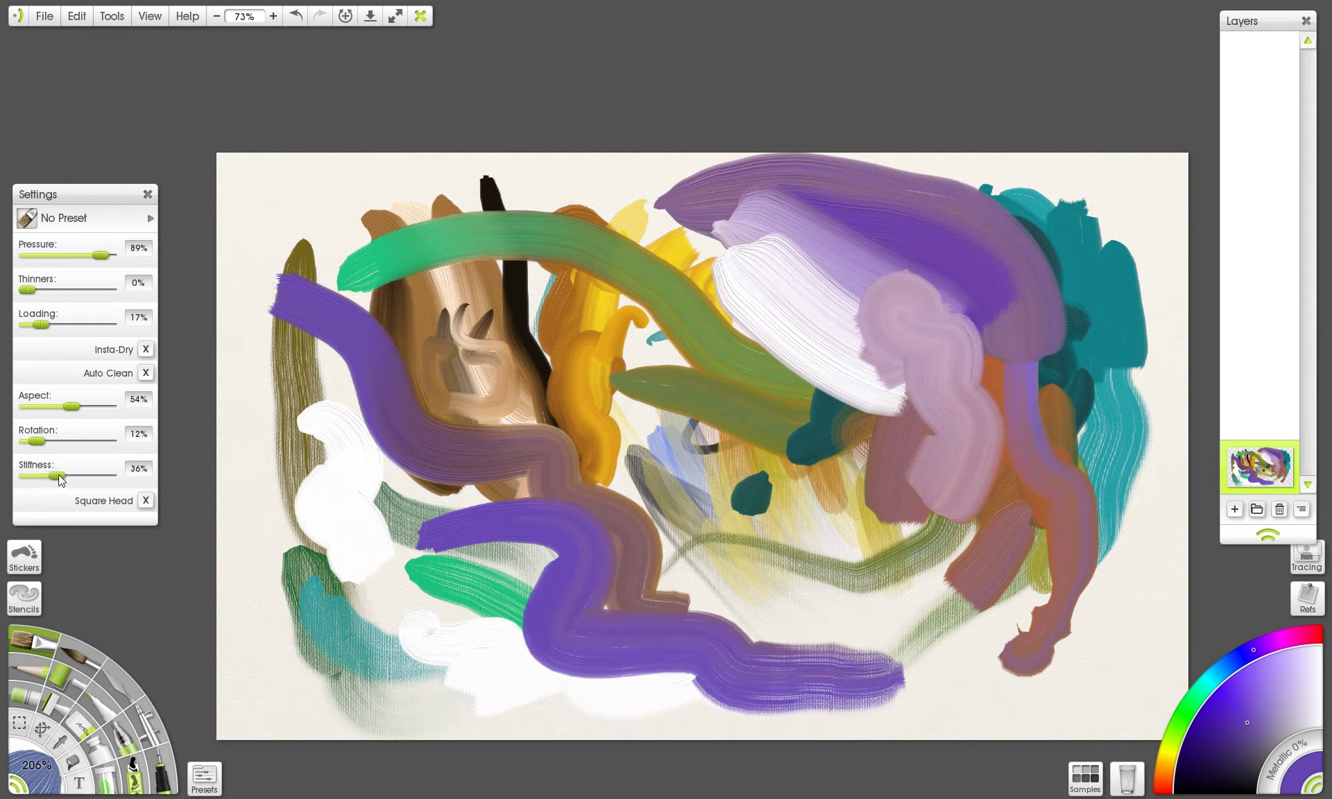
pyautogui.click(145, 503)
pyautogui.moveTo(257, 531)
pyautogui.mouseDown()
pyautogui.moveTo(401, 643)
pyautogui.moveTo(431, 694)
pyautogui.mouseUp()
pyautogui.click(145, 501)
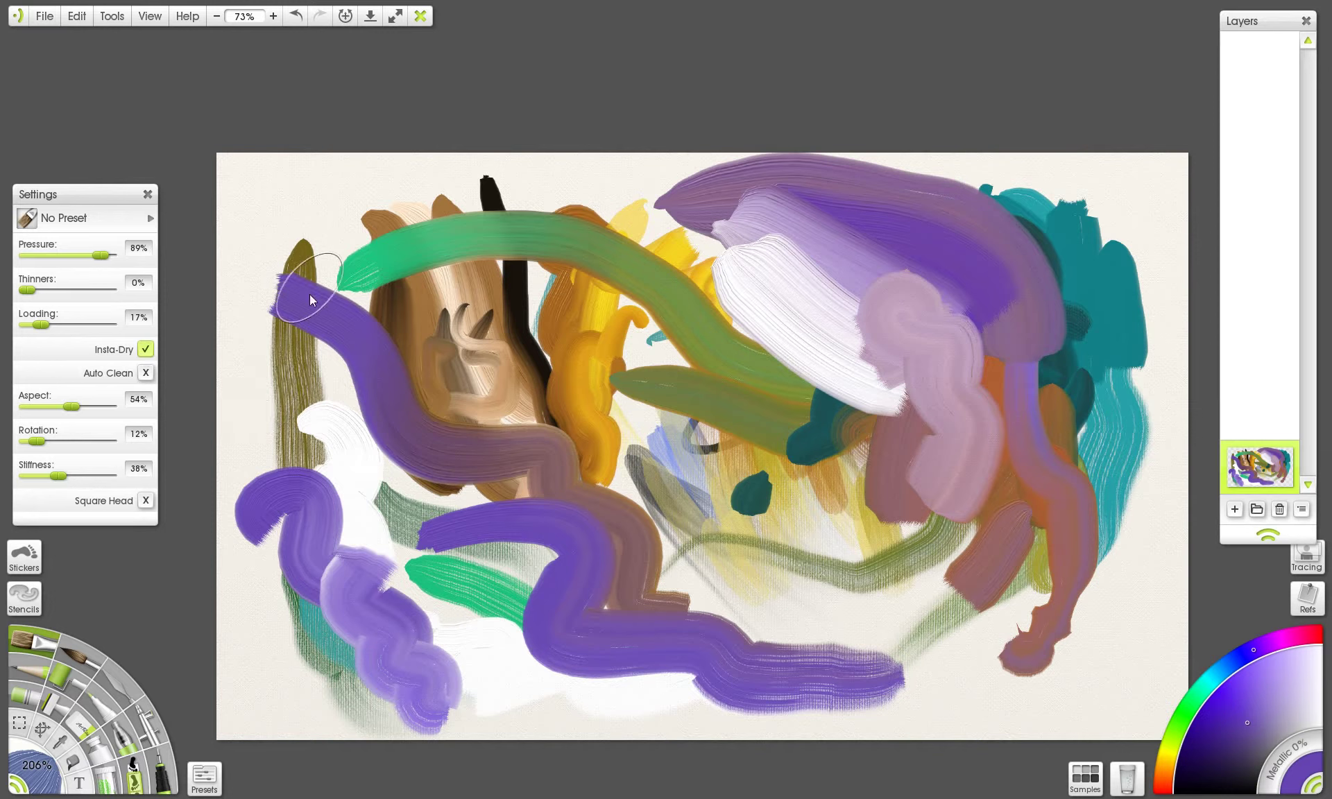
# - Turn on Insta-Dry and try winding purple strokes over the brown and green paint, undoing them
pyautogui.moveTo(409, 187); pyautogui.dragTo(451, 264)
pyautogui.moveTo(453, 355); pyautogui.dragTo(594, 648)
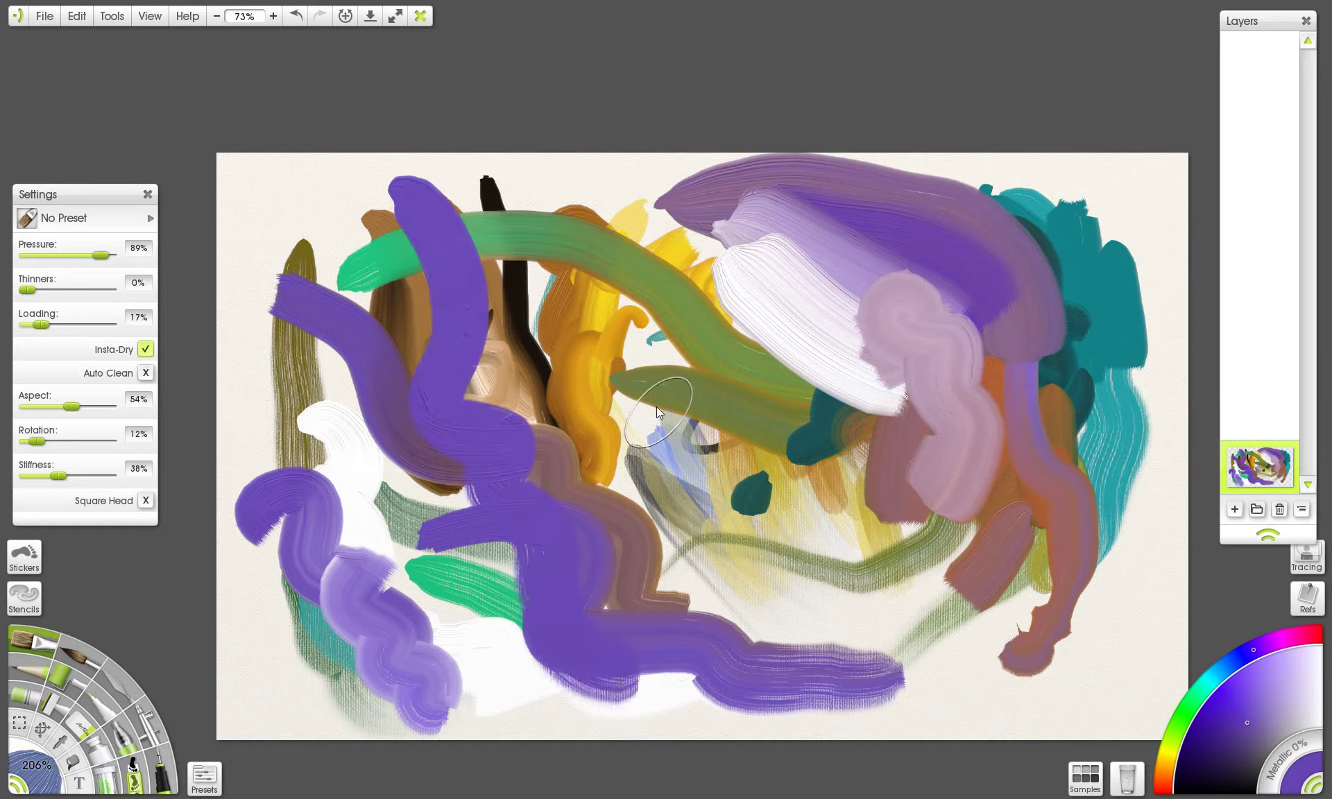
pyautogui.hotkey('ctrl', 'z')
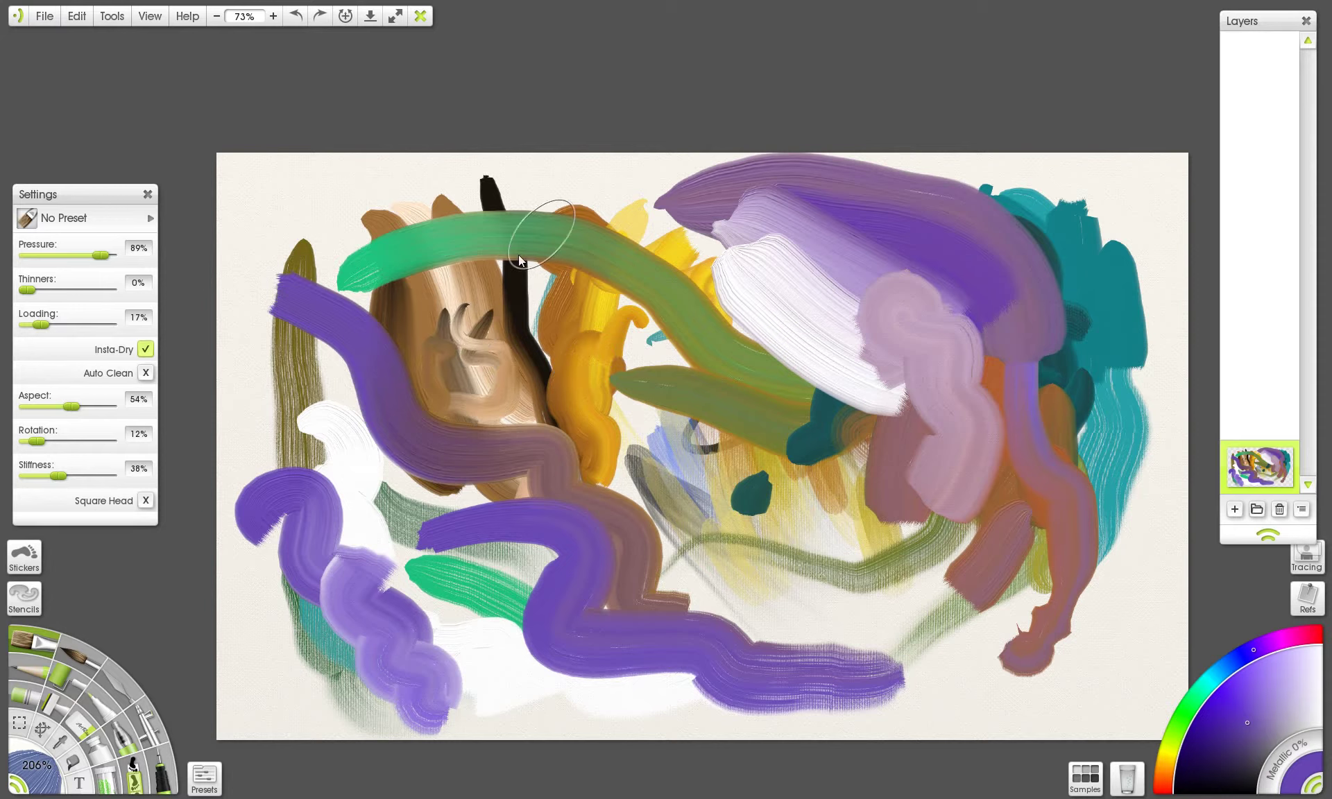
pyautogui.moveTo(447, 266)
pyautogui.mouseDown()
pyautogui.moveTo(903, 656)
pyautogui.moveTo(941, 642)
pyautogui.mouseUp()
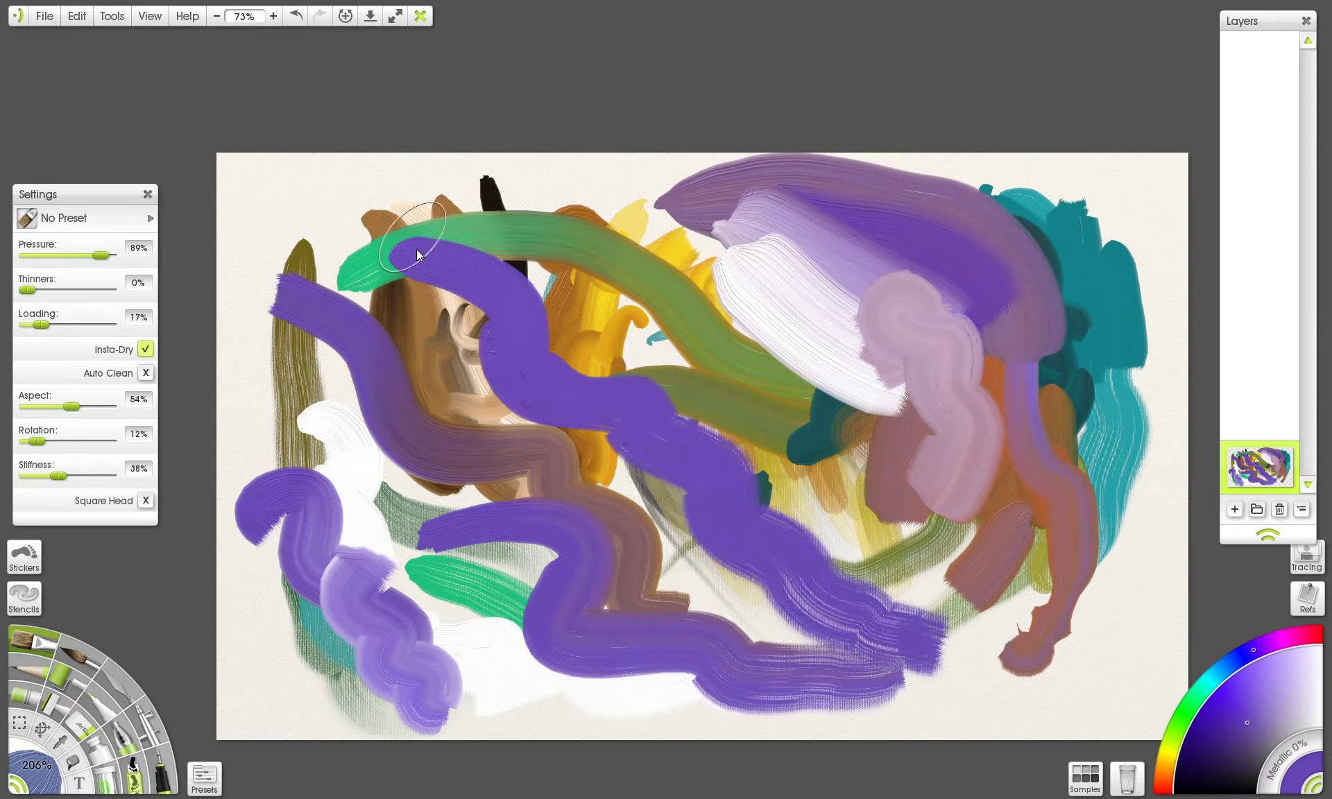
pyautogui.moveTo(498, 286); pyautogui.dragTo(640, 335)
pyautogui.moveTo(473, 313); pyautogui.dragTo(740, 394)
pyautogui.hotkey('ctrl', 'z')
# - Try overlapping purple strokes over the brown paint, examine their texture up close, undo them, and turn off Insta-Dry
pyautogui.moveTo(306, 142); pyautogui.dragTo(719, 626)
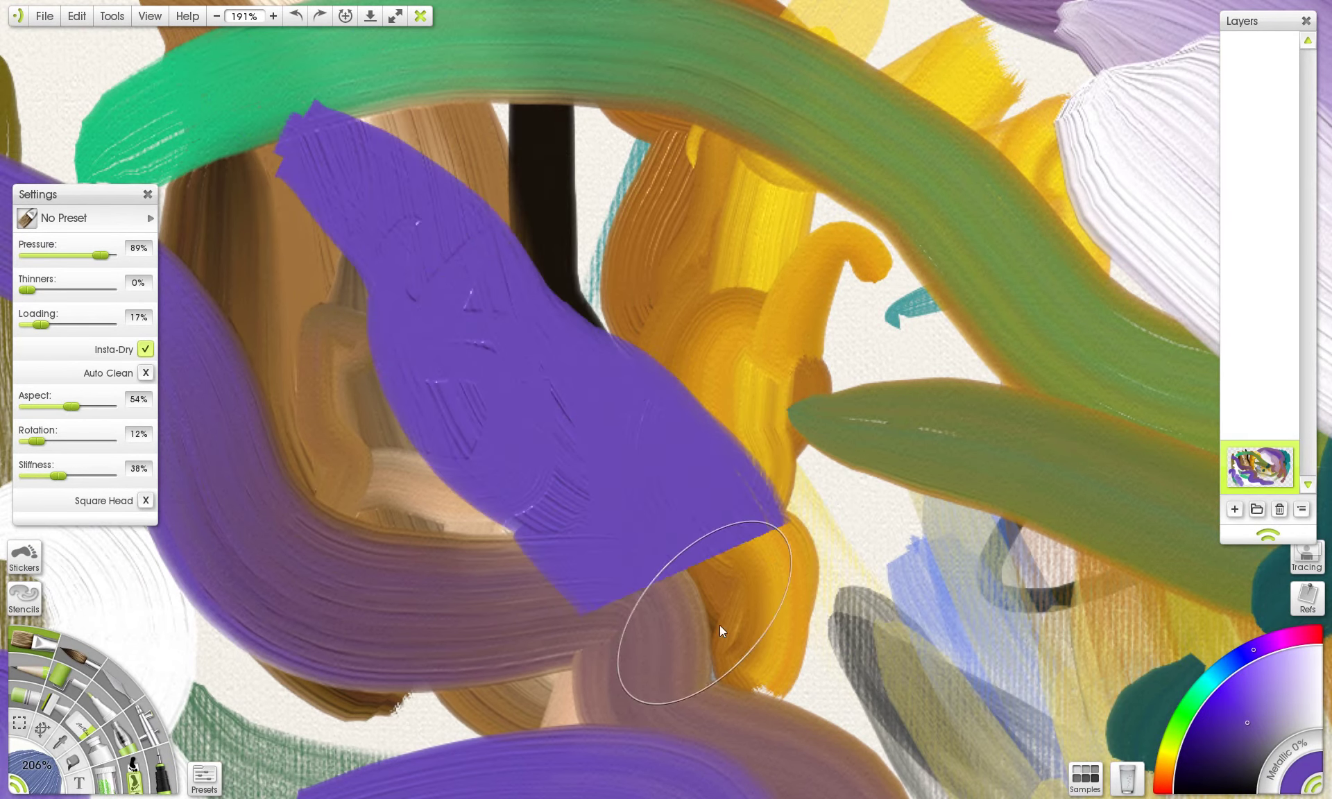
pyautogui.scroll(1, 568, 379)
pyautogui.scroll(5, 568, 373)
pyautogui.moveTo(329, 327); pyautogui.dragTo(537, 414)
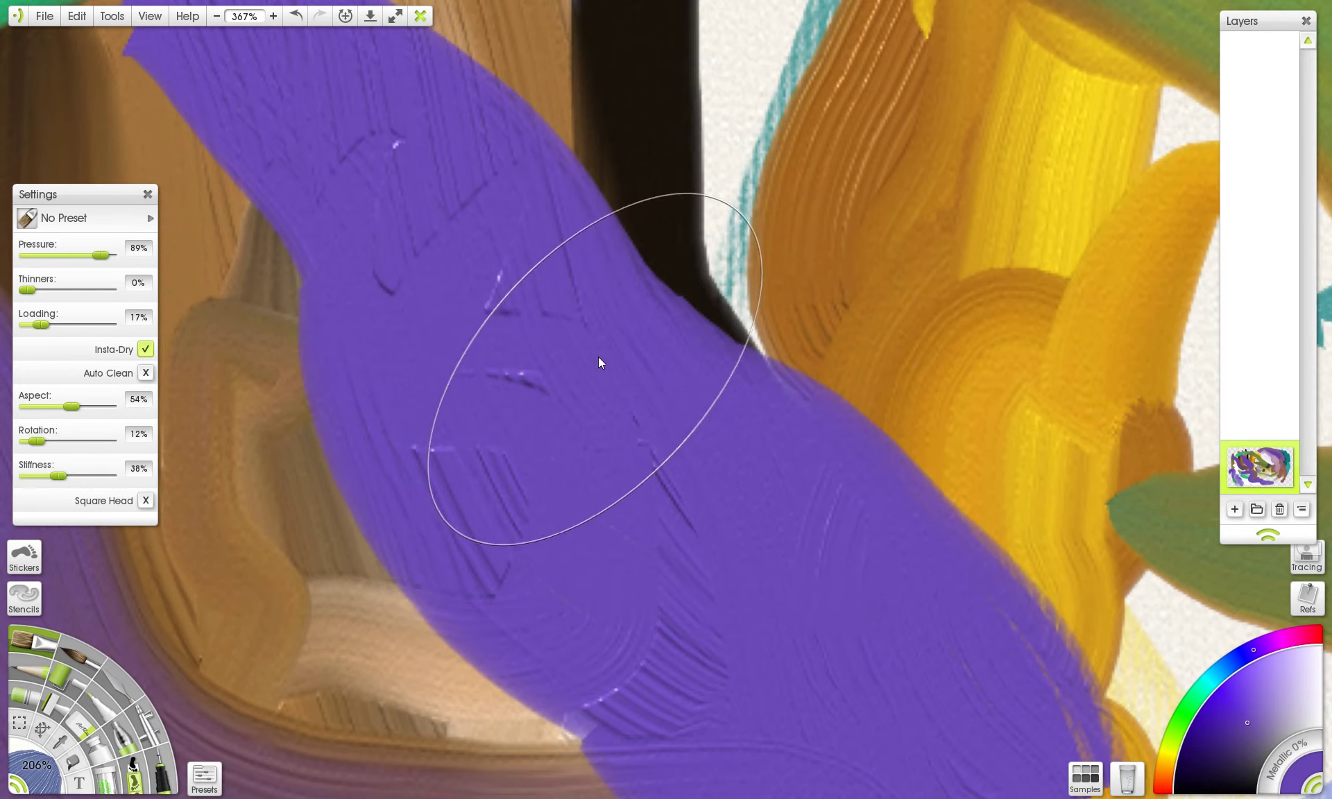
pyautogui.scroll(-4, 439, 353)
pyautogui.scroll(-5, 638, 363)
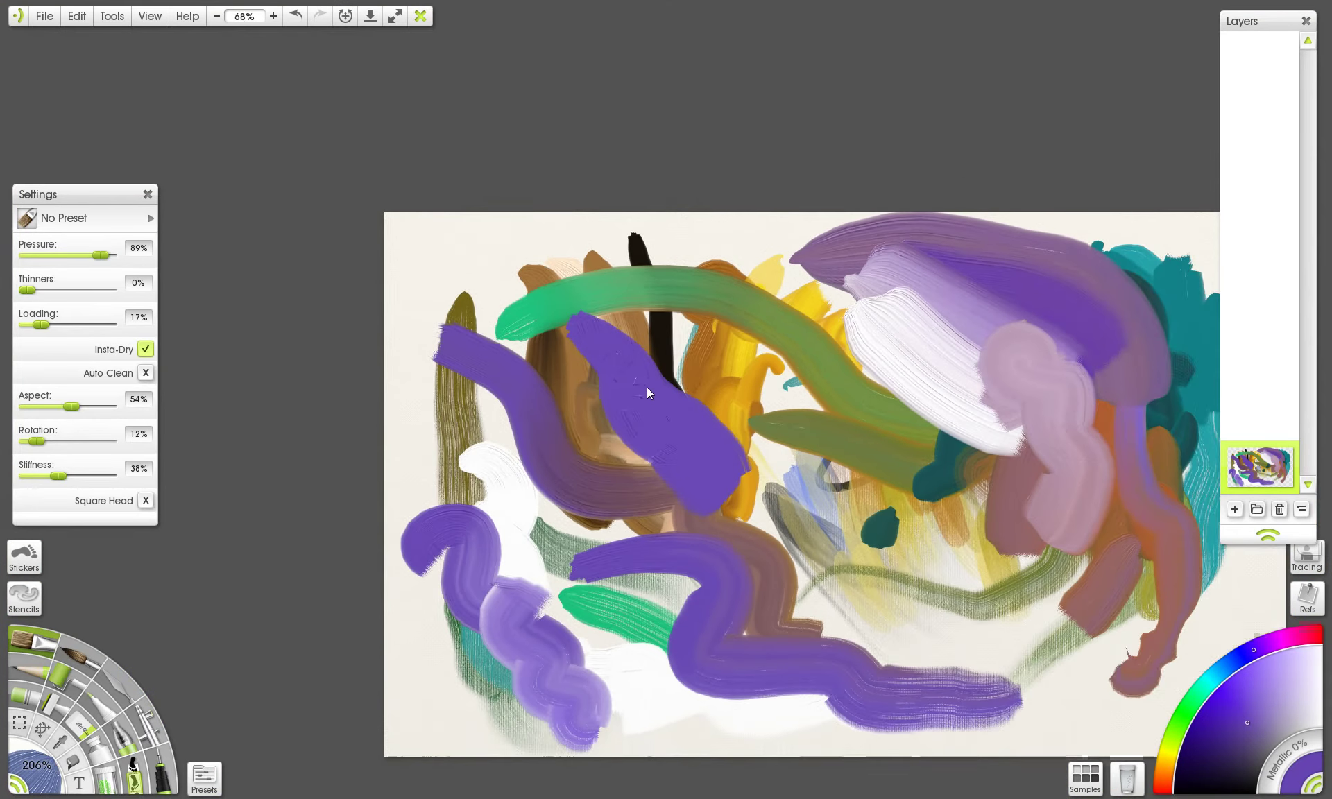
pyautogui.hotkey('ctrl', 'z')
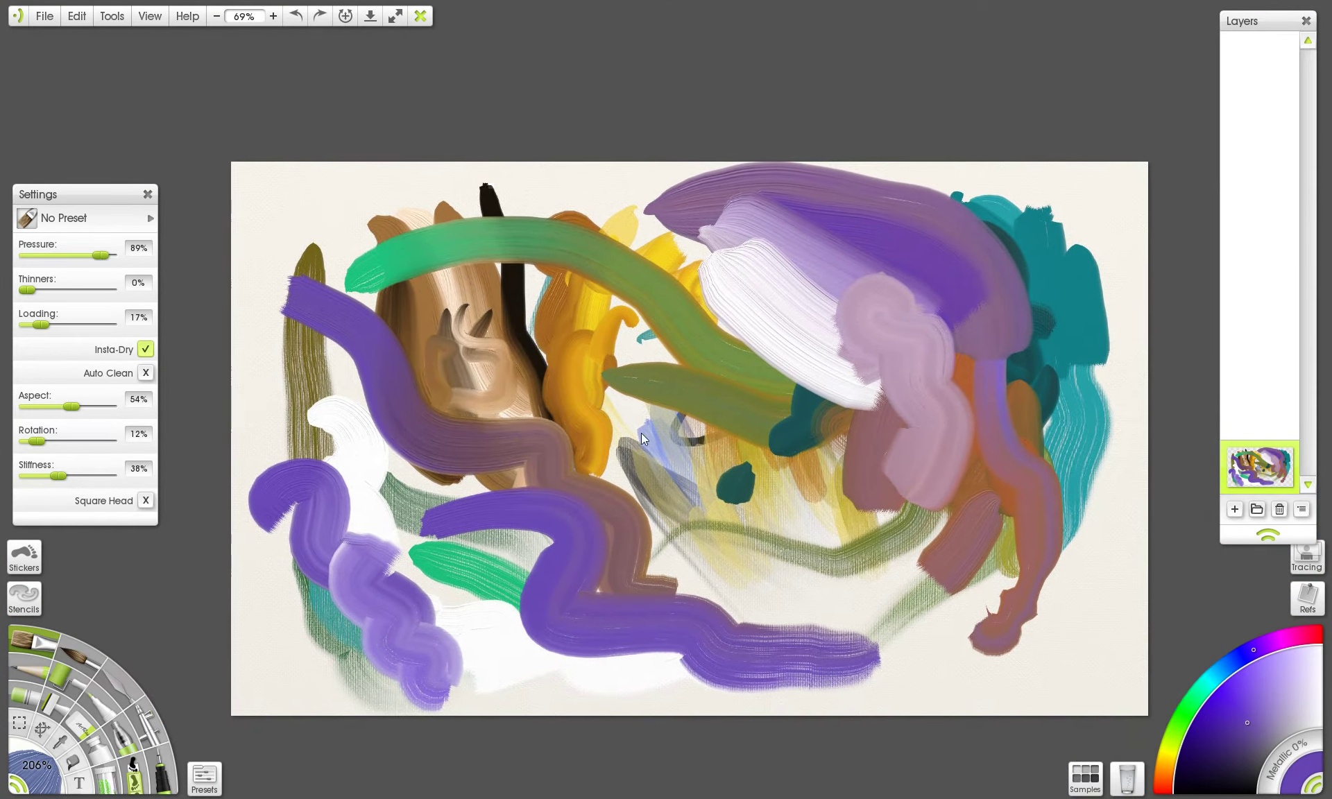
pyautogui.click(145, 351)
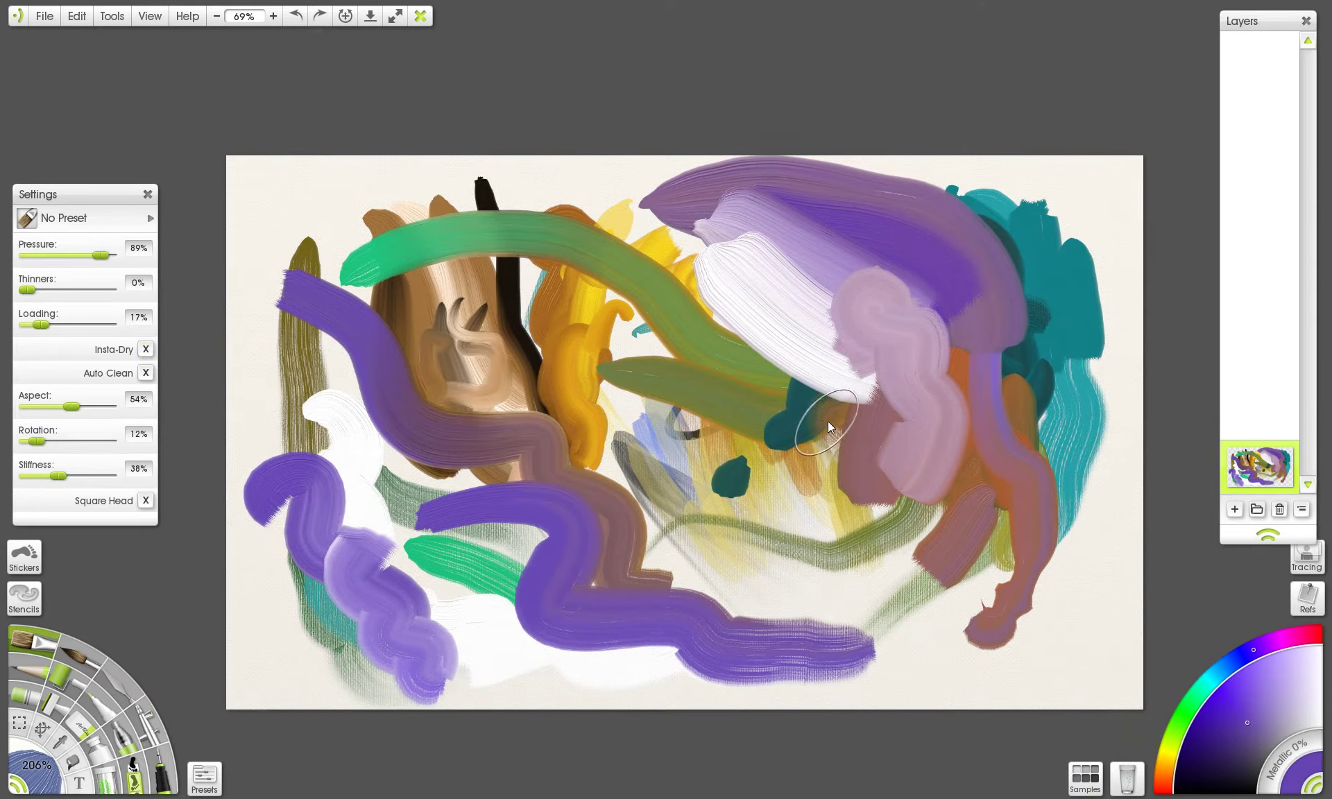
# - Reduce the brush size to 147%, pick a dark green, and paint thin strokes over the white and lilac paint
pyautogui.moveTo(834, 415); pyautogui.dragTo(826, 272)
pyautogui.scroll(4, 887, 253)
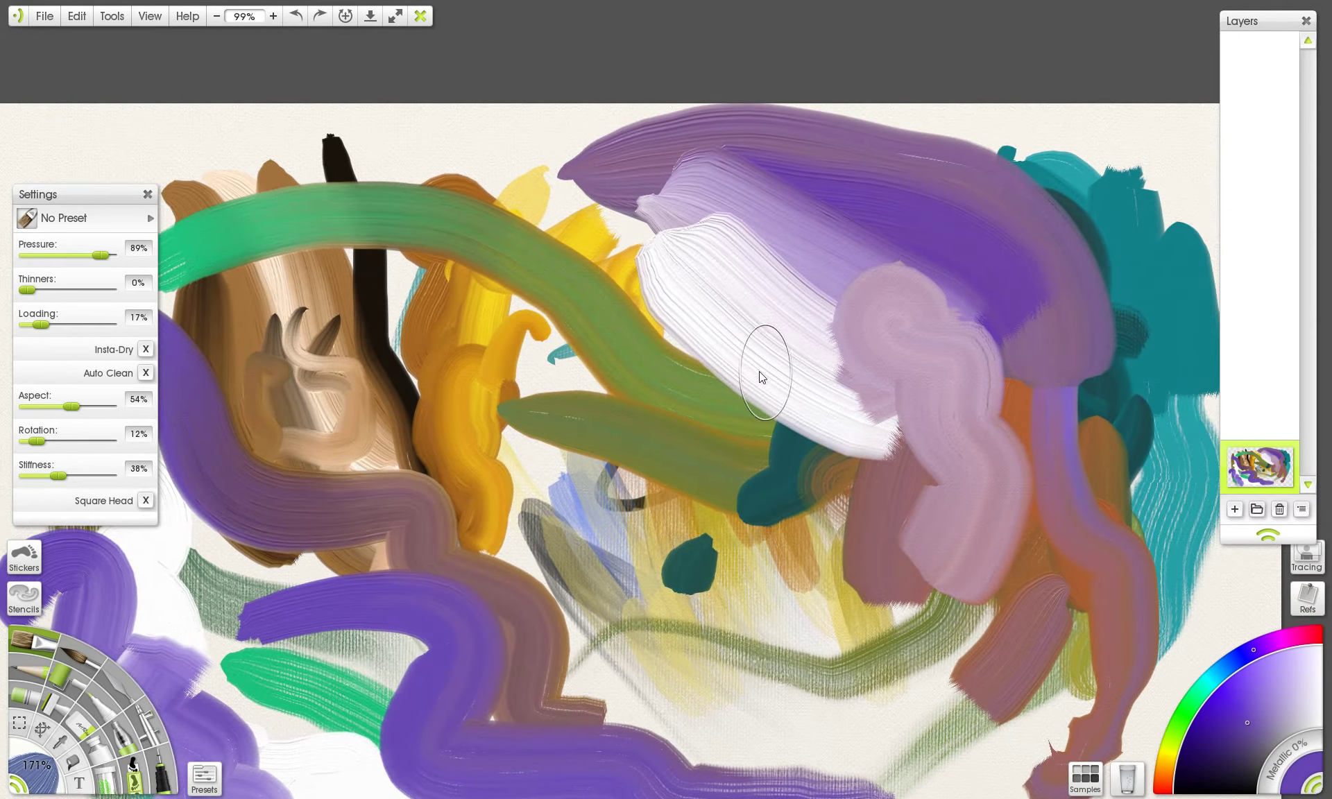
pyautogui.press('[')
pyautogui.moveTo(1201, 700); pyautogui.dragTo(1230, 745)
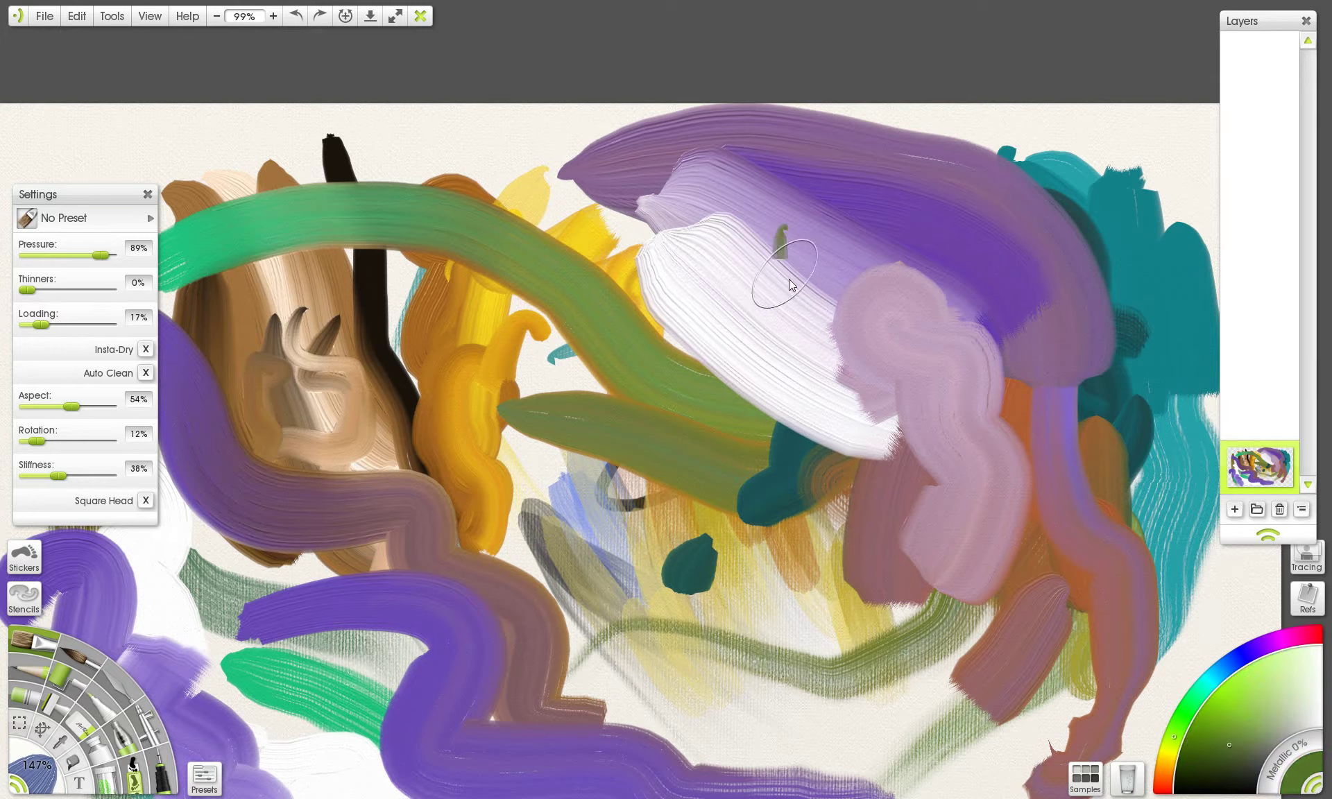
pyautogui.moveTo(789, 279)
pyautogui.mouseDown()
pyautogui.moveTo(798, 349)
pyautogui.moveTo(826, 380)
pyautogui.mouseUp()
pyautogui.moveTo(842, 314)
pyautogui.keyDown('shift'); pyautogui.mouseDown()
pyautogui.moveTo(801, 266)
pyautogui.moveTo(813, 318)
pyautogui.moveTo(776, 225)
pyautogui.moveTo(781, 380)
pyautogui.mouseUp(); pyautogui.keyUp('shift')
# - Turn on Insta-Dry, try a thin dark green stroke over the white and lilac paint, and undo the last two strokes
pyautogui.click(145, 350)
pyautogui.scroll(3, 786, 197)
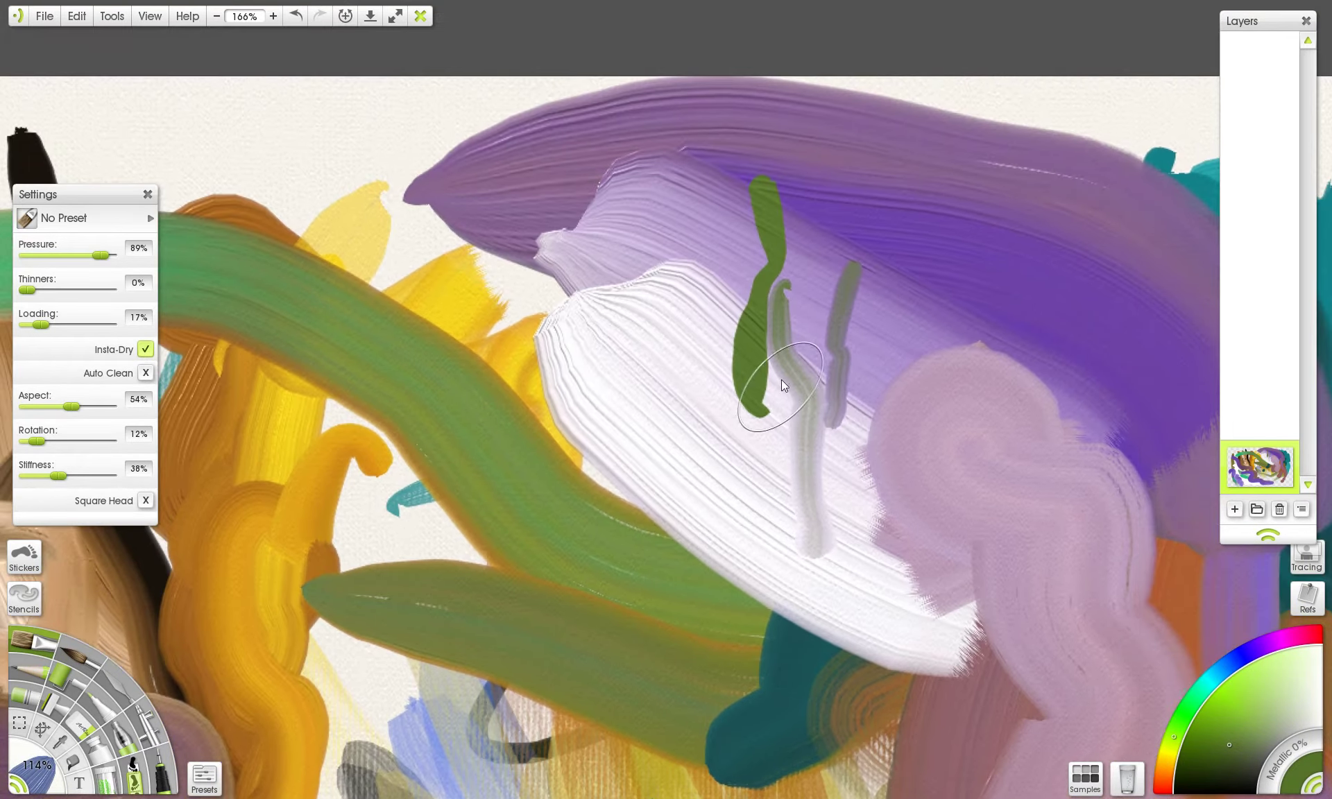
pyautogui.hotkey('ctrl', 'z')
pyautogui.hotkey('ctrl', 'z')
# - Add a new layer above the painting
pyautogui.scroll(-2, 839, 343)
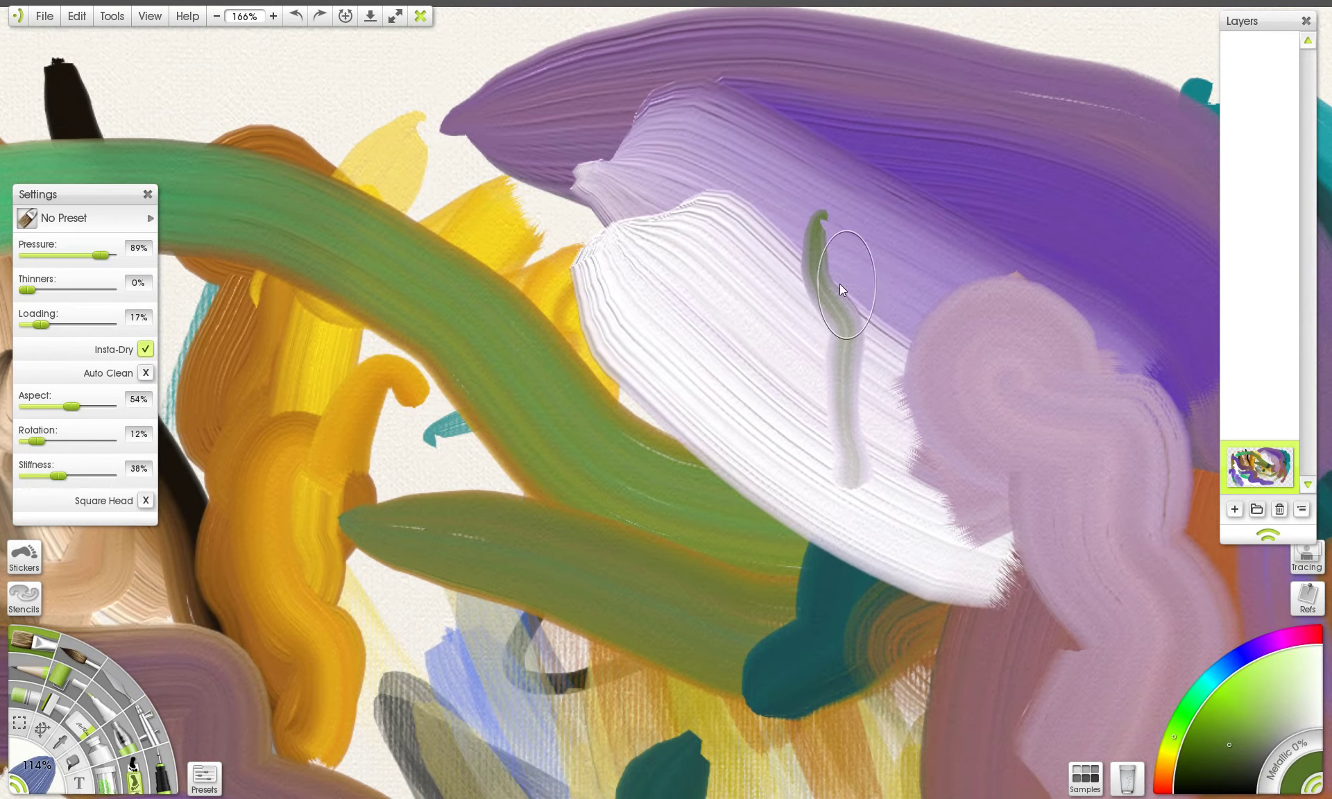
pyautogui.click(1234, 509)
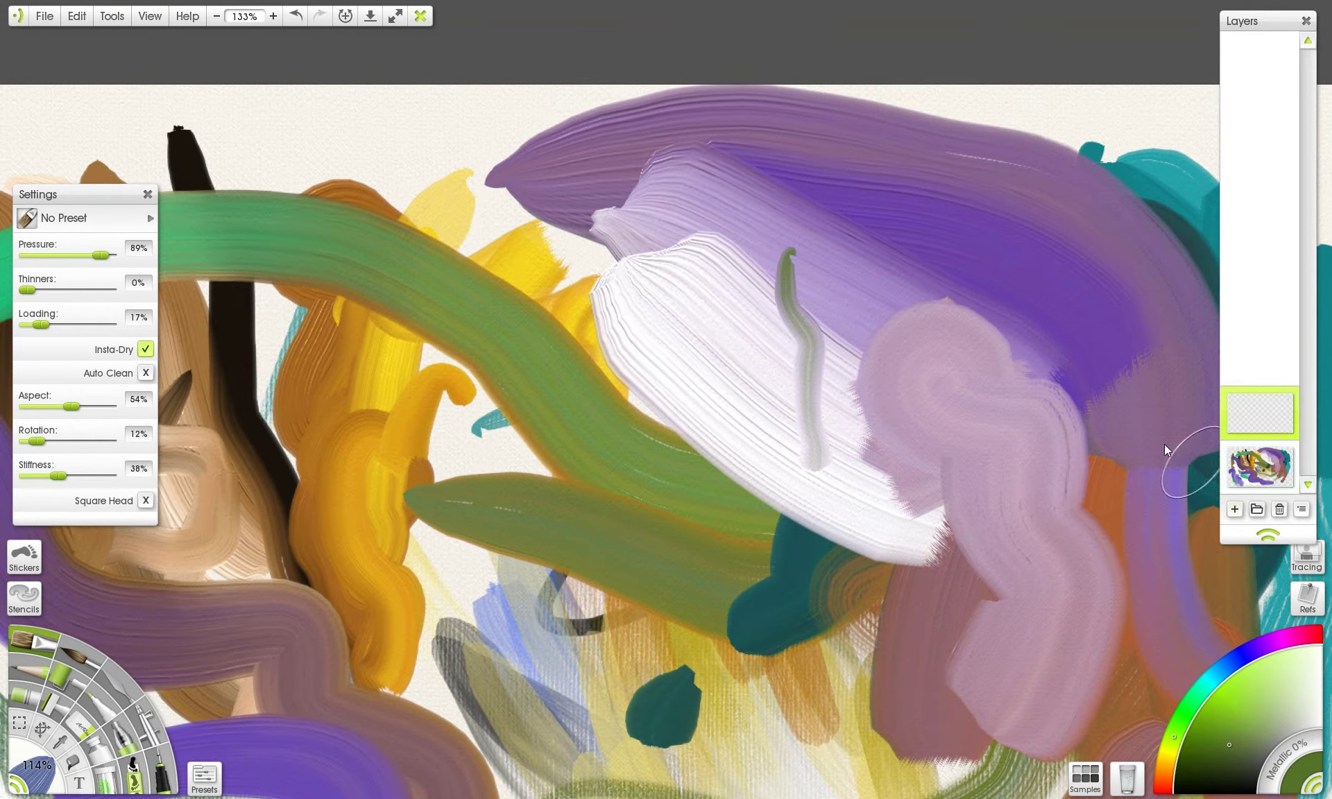
# - Paint green stems and leaves on the new layer, adding darker green dabs beside them over the purple paint
pyautogui.moveTo(715, 380); pyautogui.dragTo(714, 158)
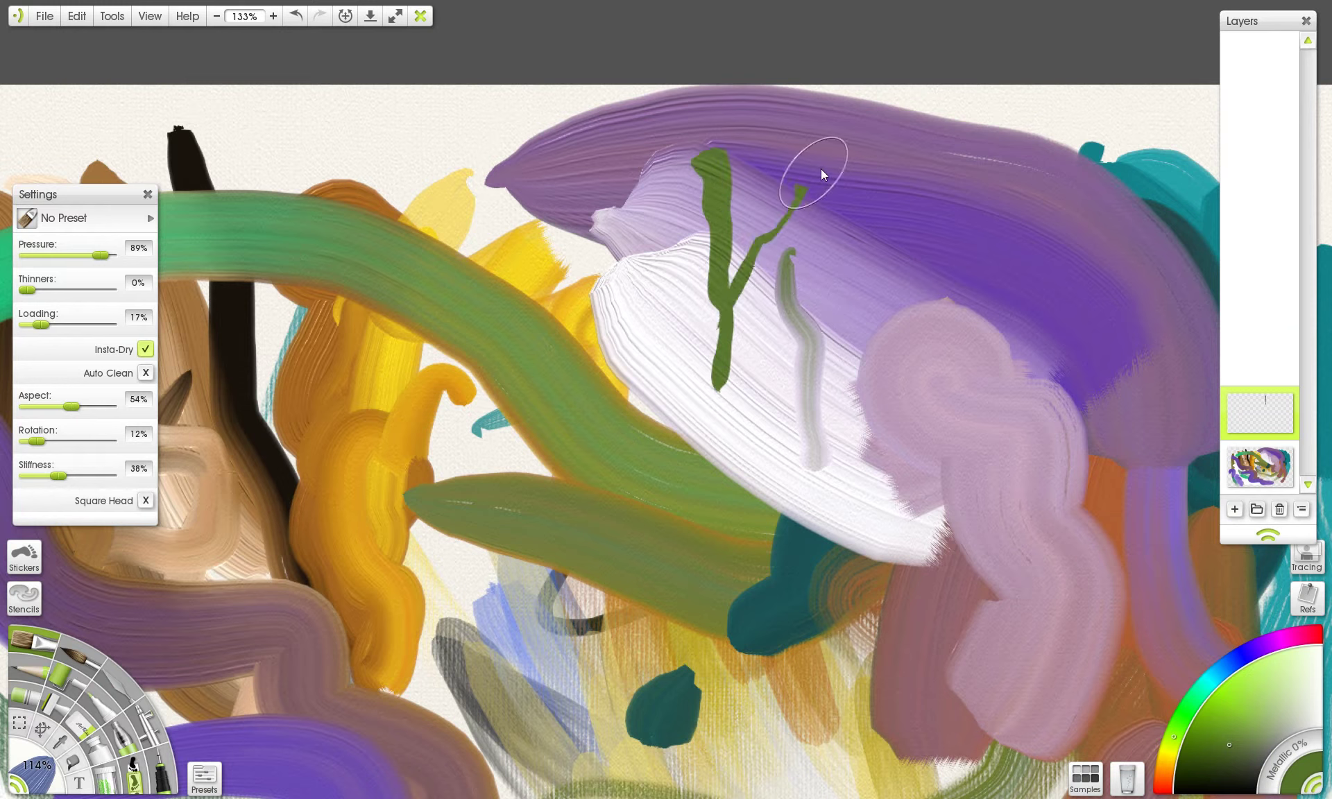
pyautogui.moveTo(882, 210)
pyautogui.mouseDown()
pyautogui.moveTo(901, 252)
pyautogui.moveTo(858, 227)
pyautogui.mouseUp()
pyautogui.click(1216, 761)
pyautogui.moveTo(928, 249); pyautogui.dragTo(946, 283)
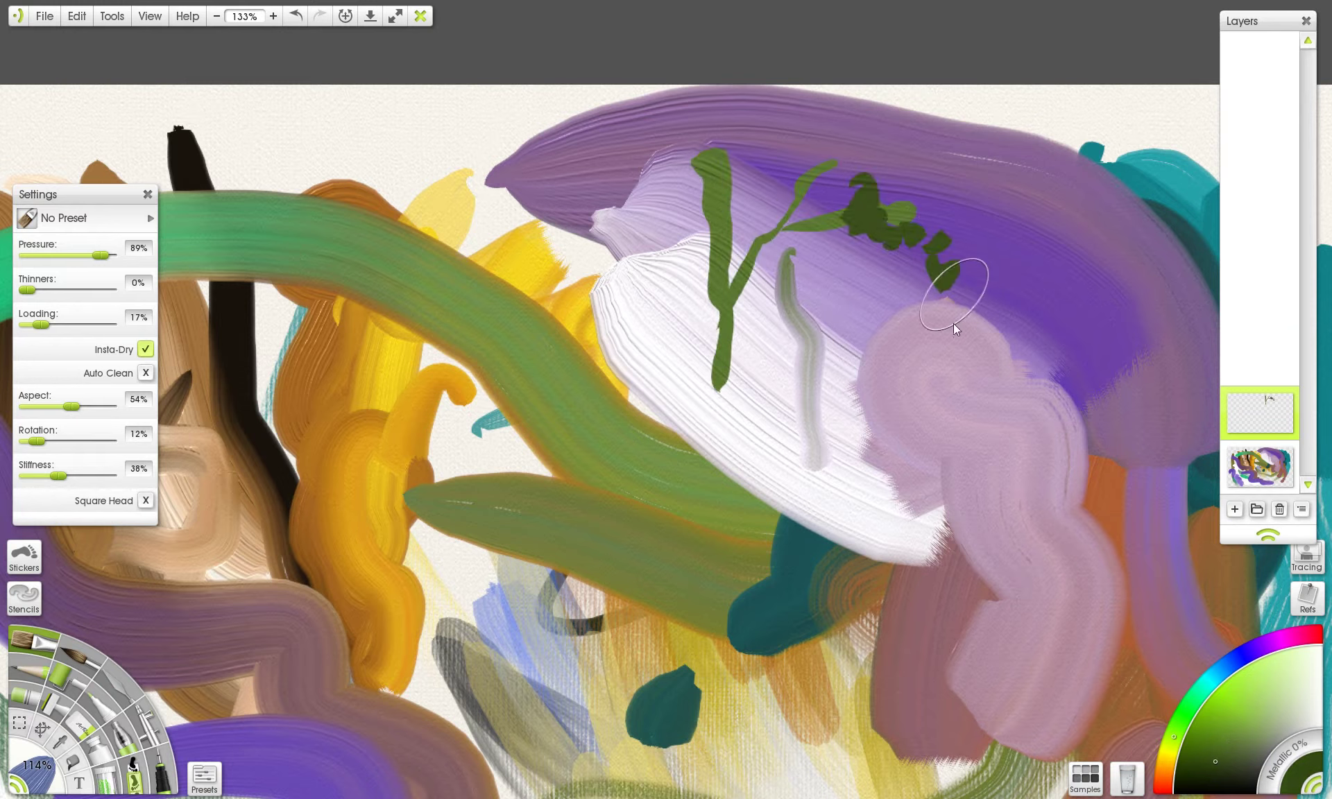
# - Set the blend mode of the layer with the green strokes to Watercolor
pyautogui.press('-')
pyautogui.moveTo(1285, 419)
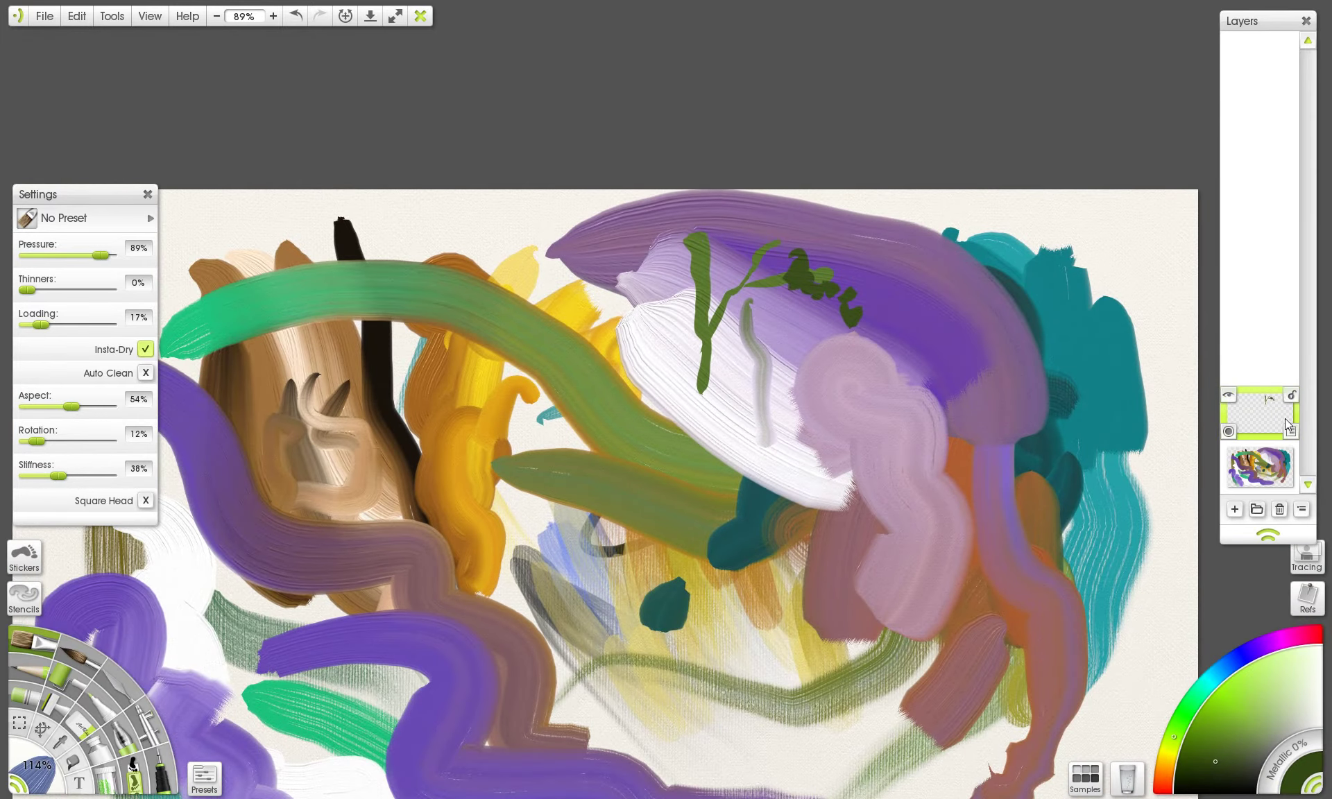
pyautogui.rightClick(1263, 414)
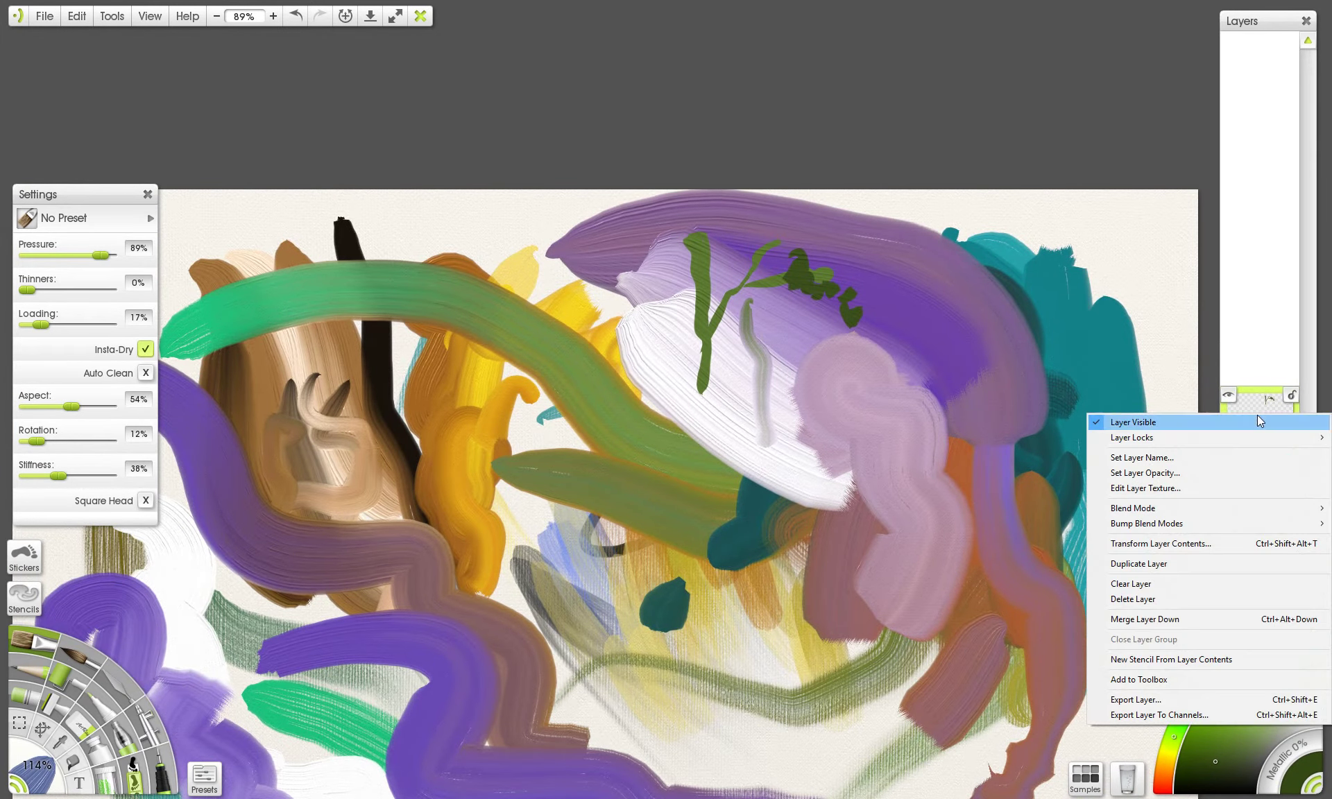
pyautogui.click(1260, 407)
pyautogui.click(1303, 510)
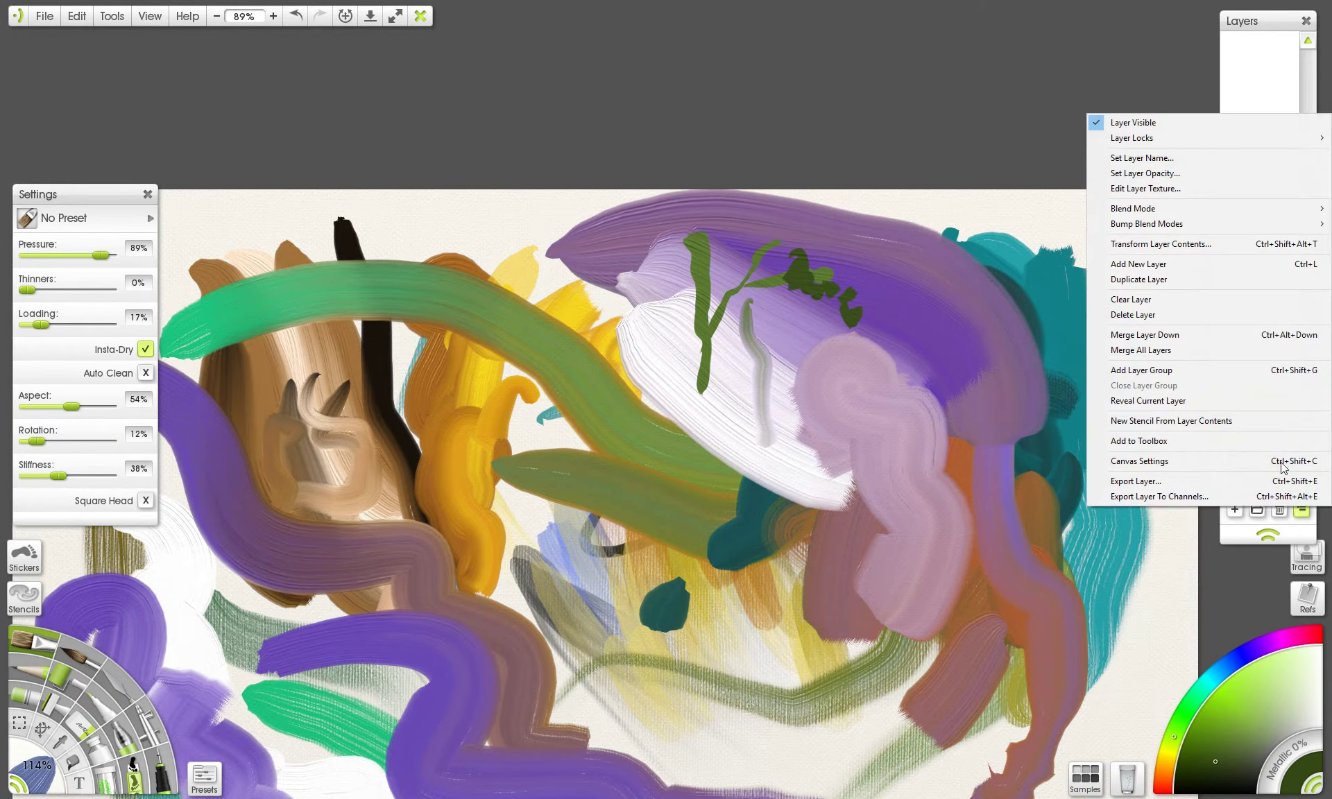
pyautogui.moveTo(1219, 211)
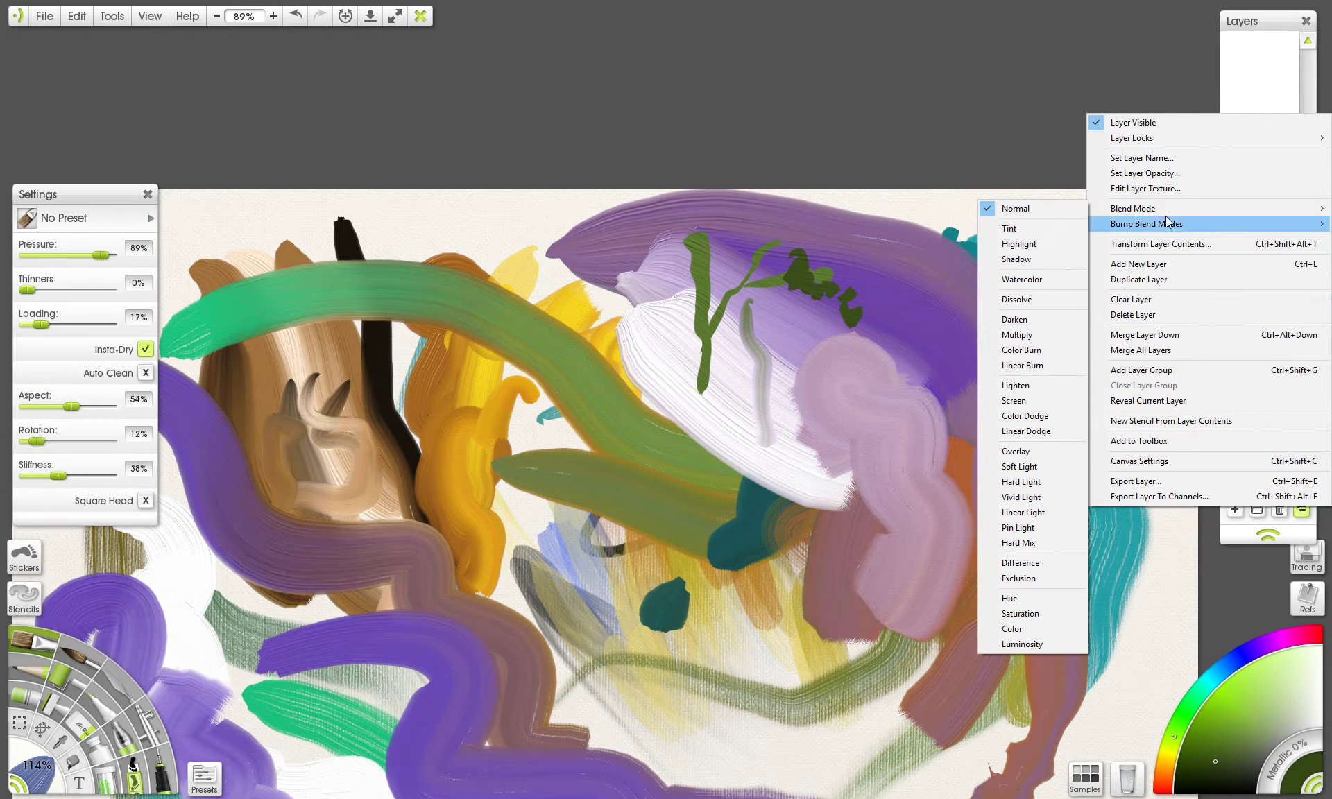
pyautogui.moveTo(1138, 208)
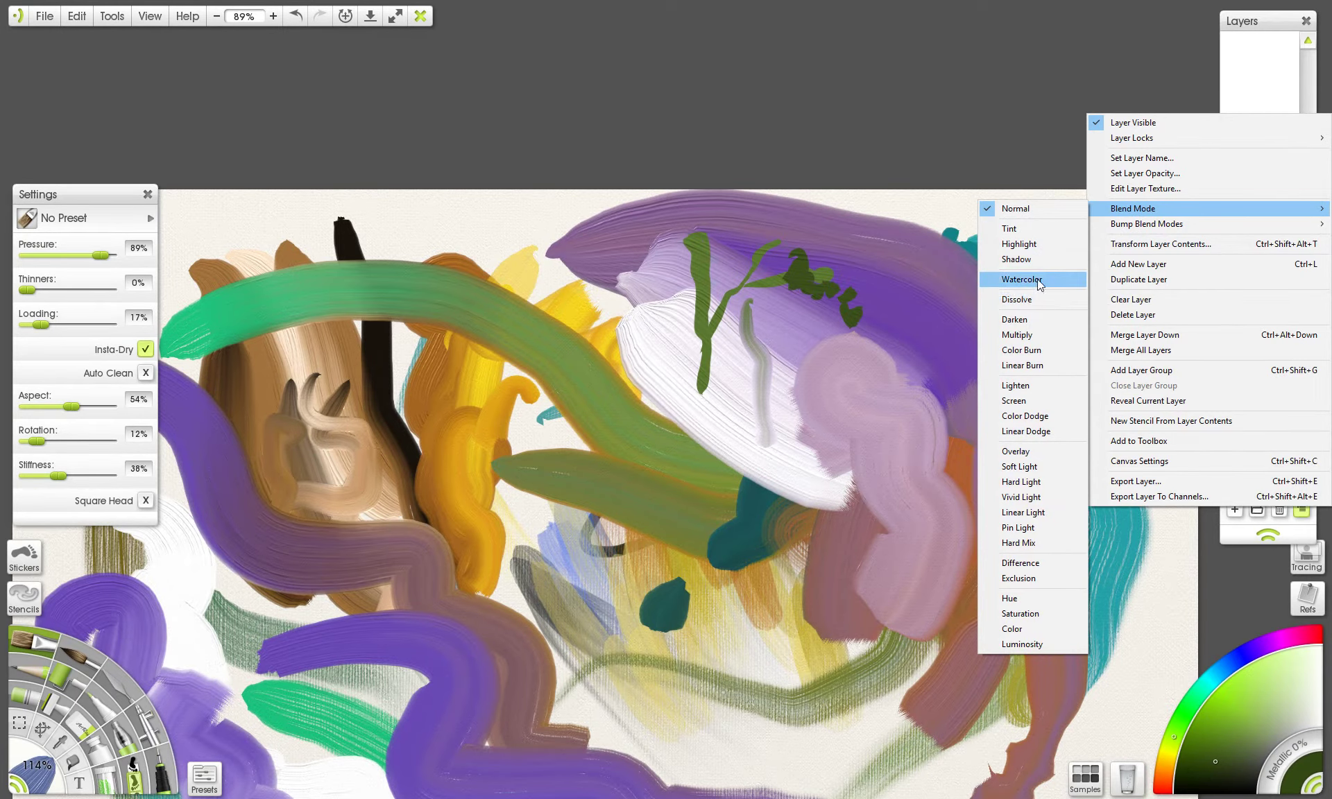
pyautogui.click(1039, 279)
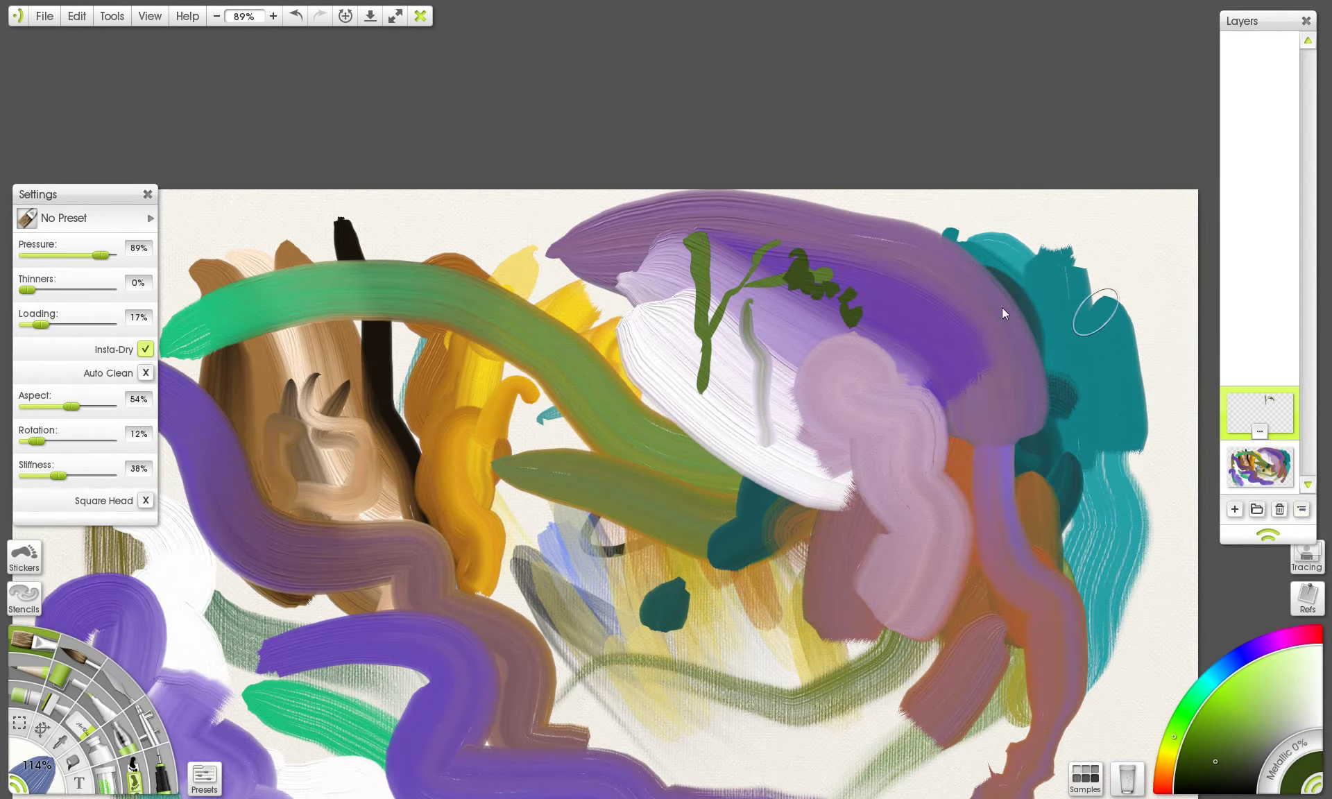
# - Change the blend mode of the green strokes' layer to Multiply and compare it up close
pyautogui.scroll(5, 983, 326)
pyautogui.scroll(3, 981, 327)
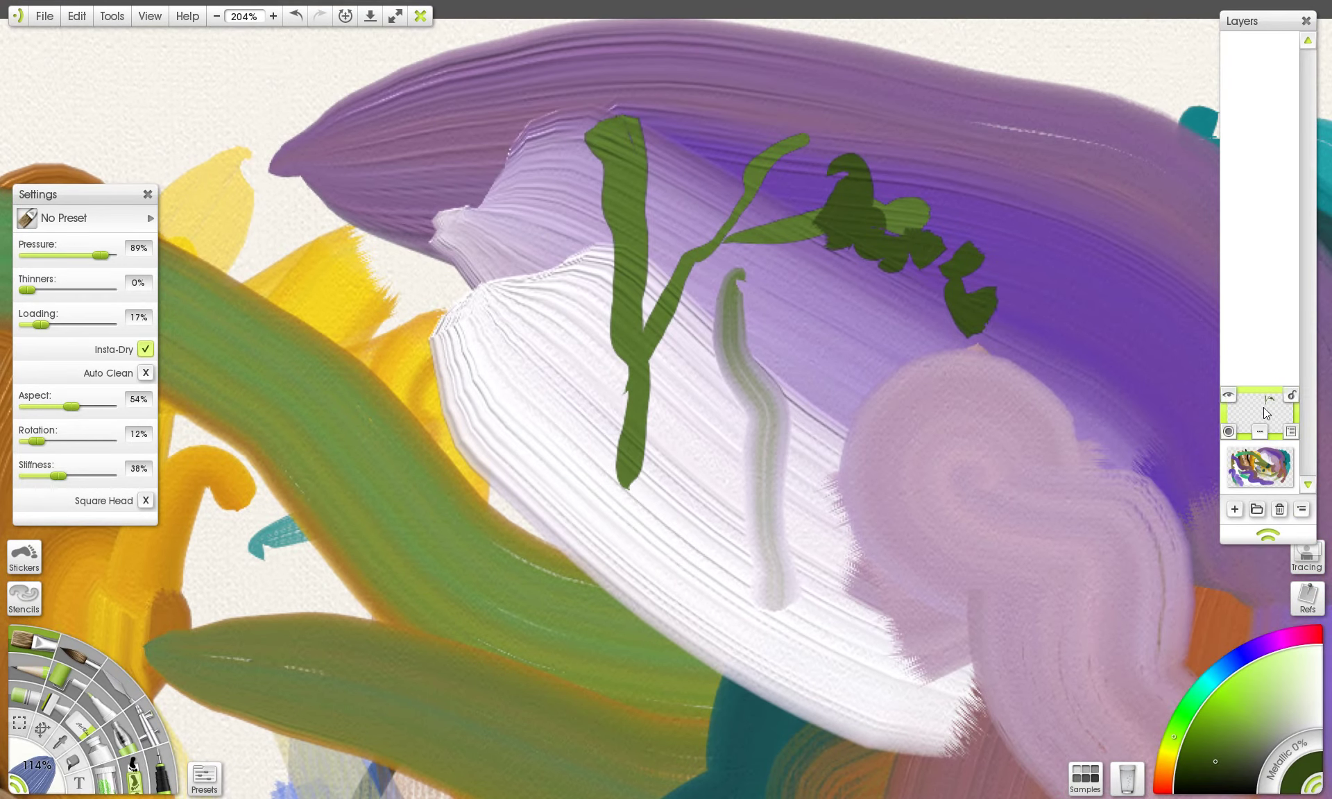
pyautogui.click(1290, 432)
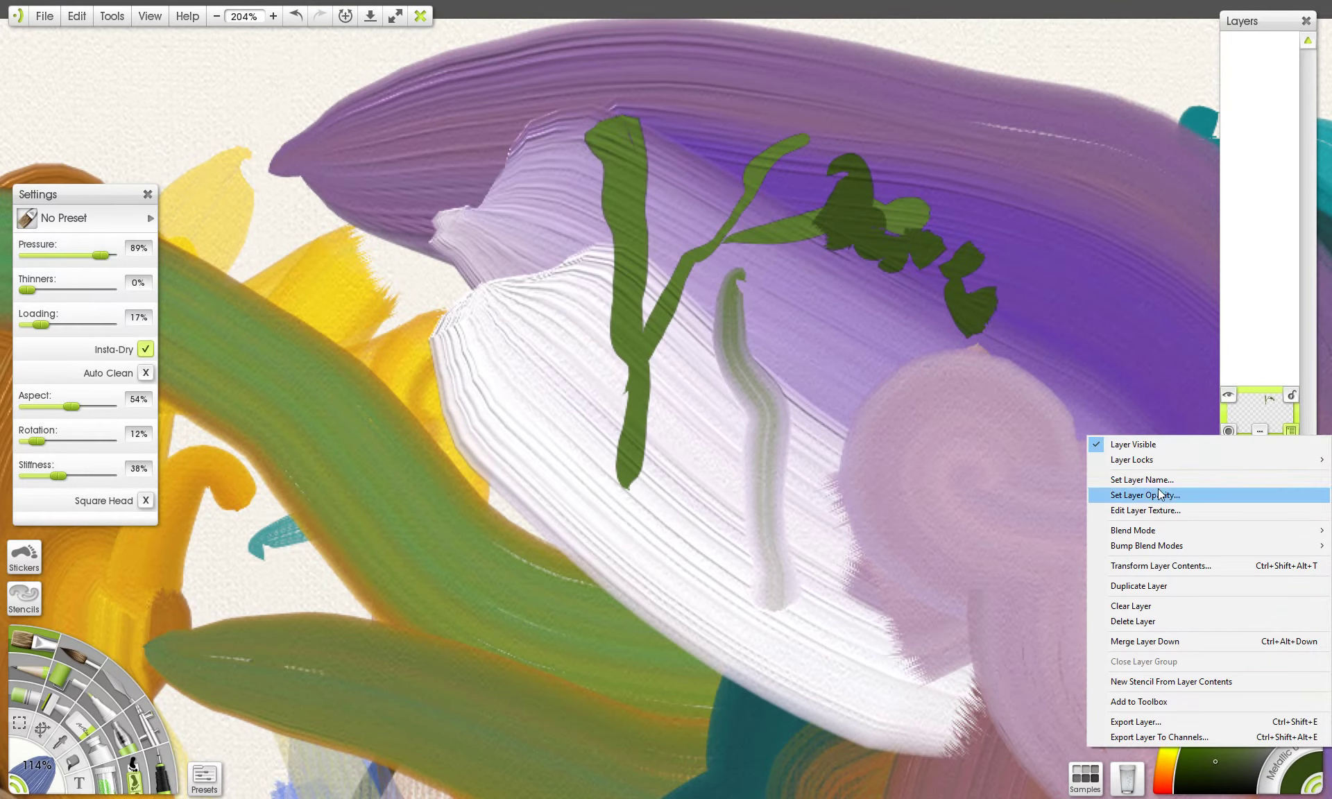
pyautogui.moveTo(1158, 532)
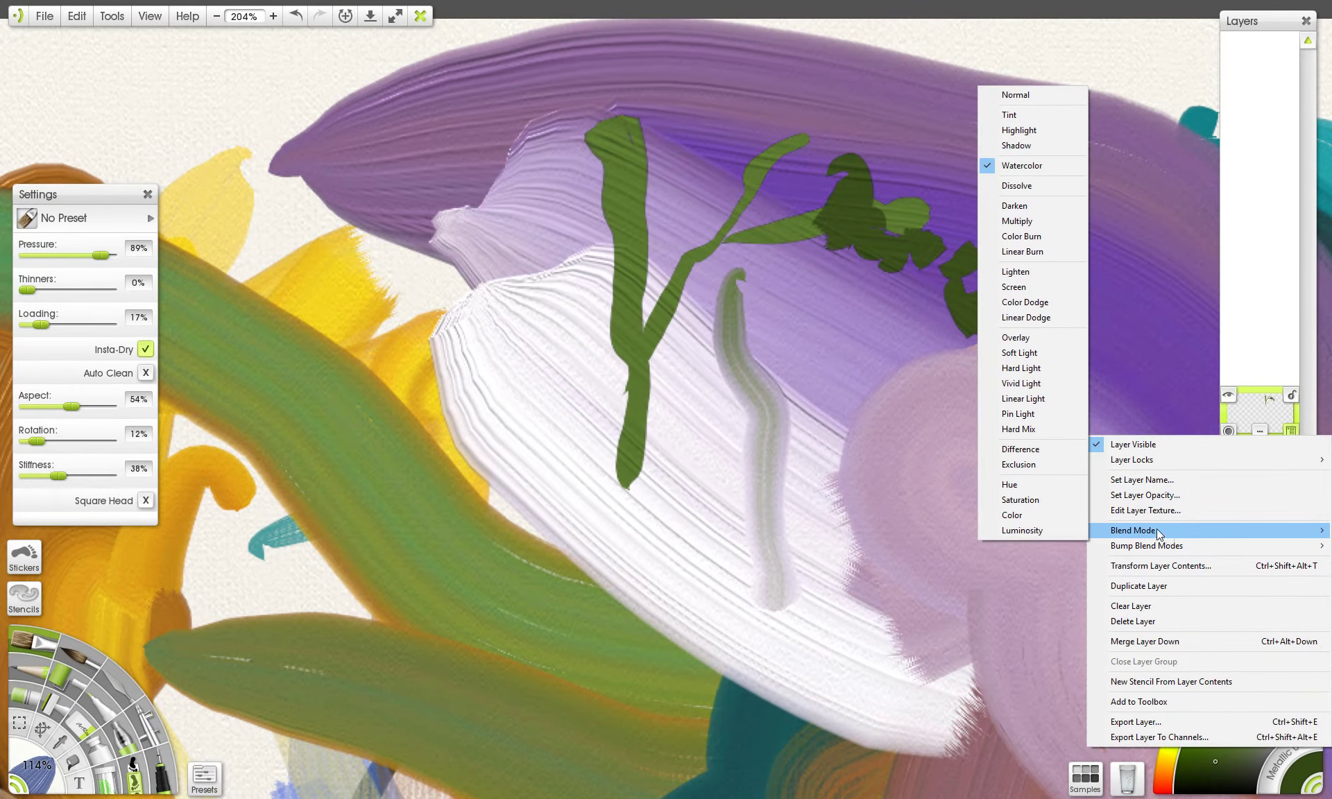
pyautogui.click(1015, 219)
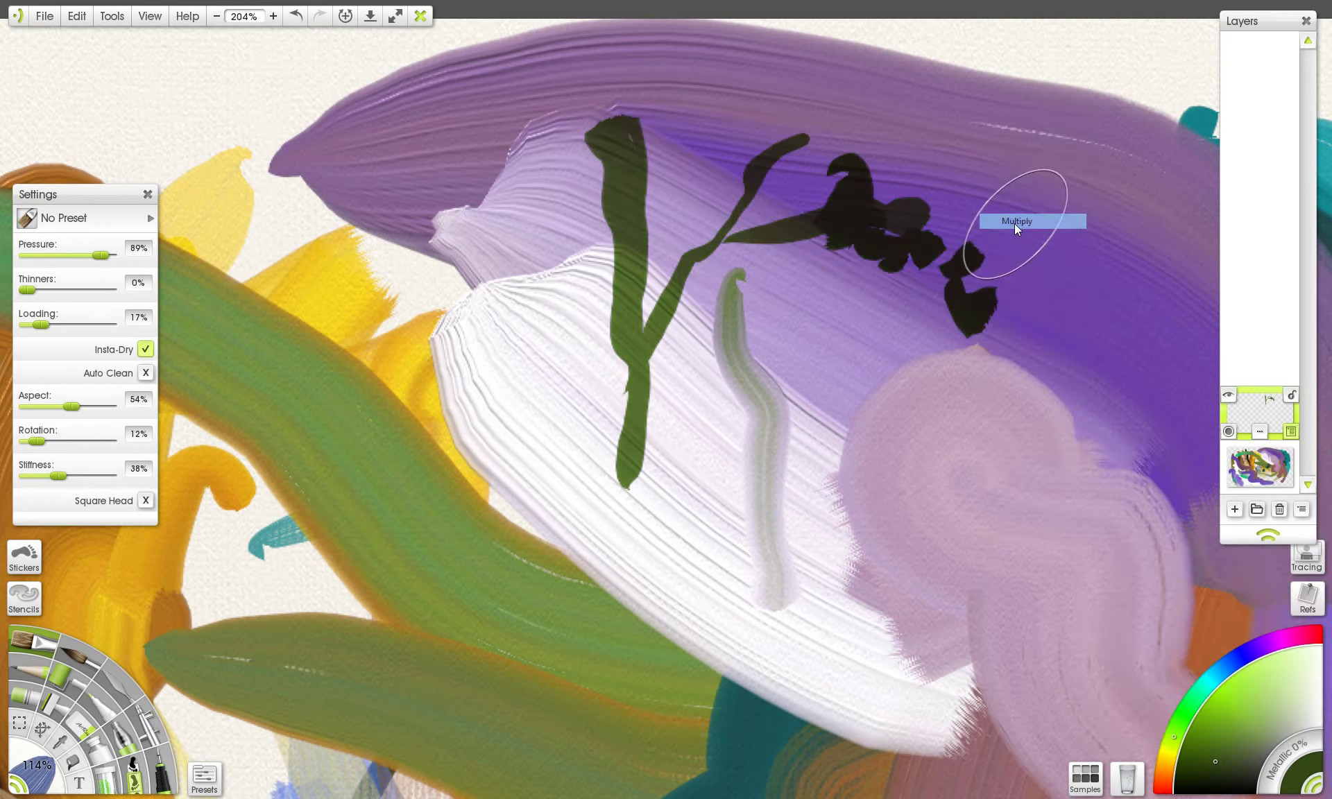
# - Try the Screen blend mode on the green strokes' layer
pyautogui.click(1290, 432)
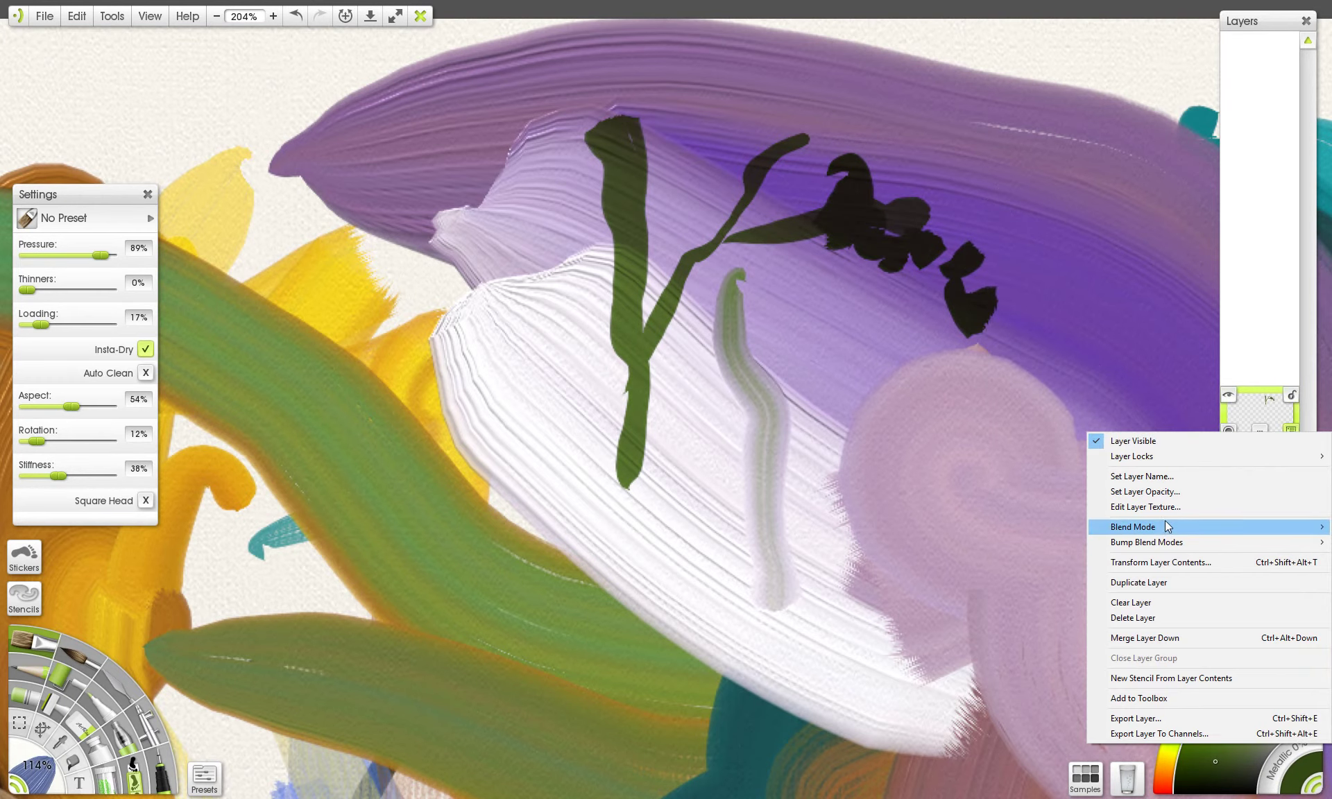
pyautogui.moveTo(1095, 529)
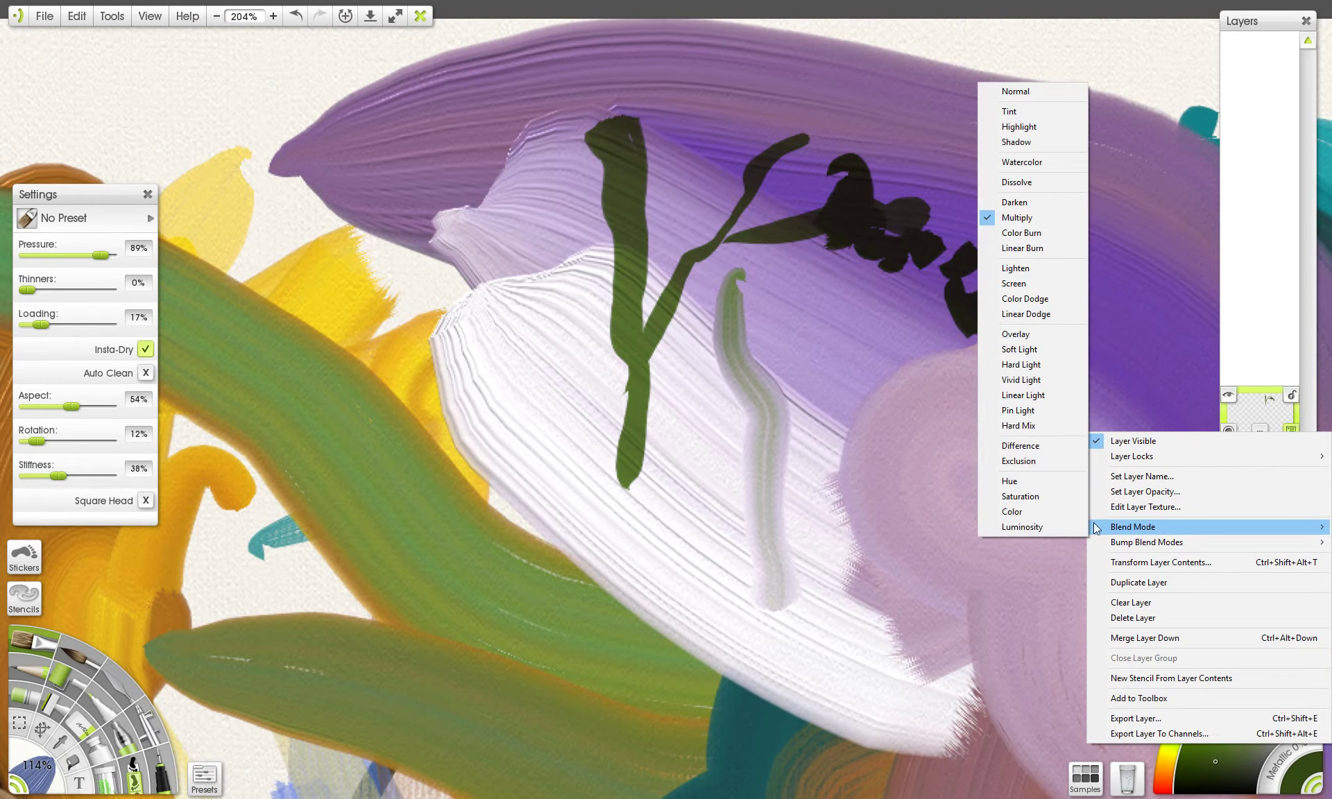
pyautogui.click(1030, 284)
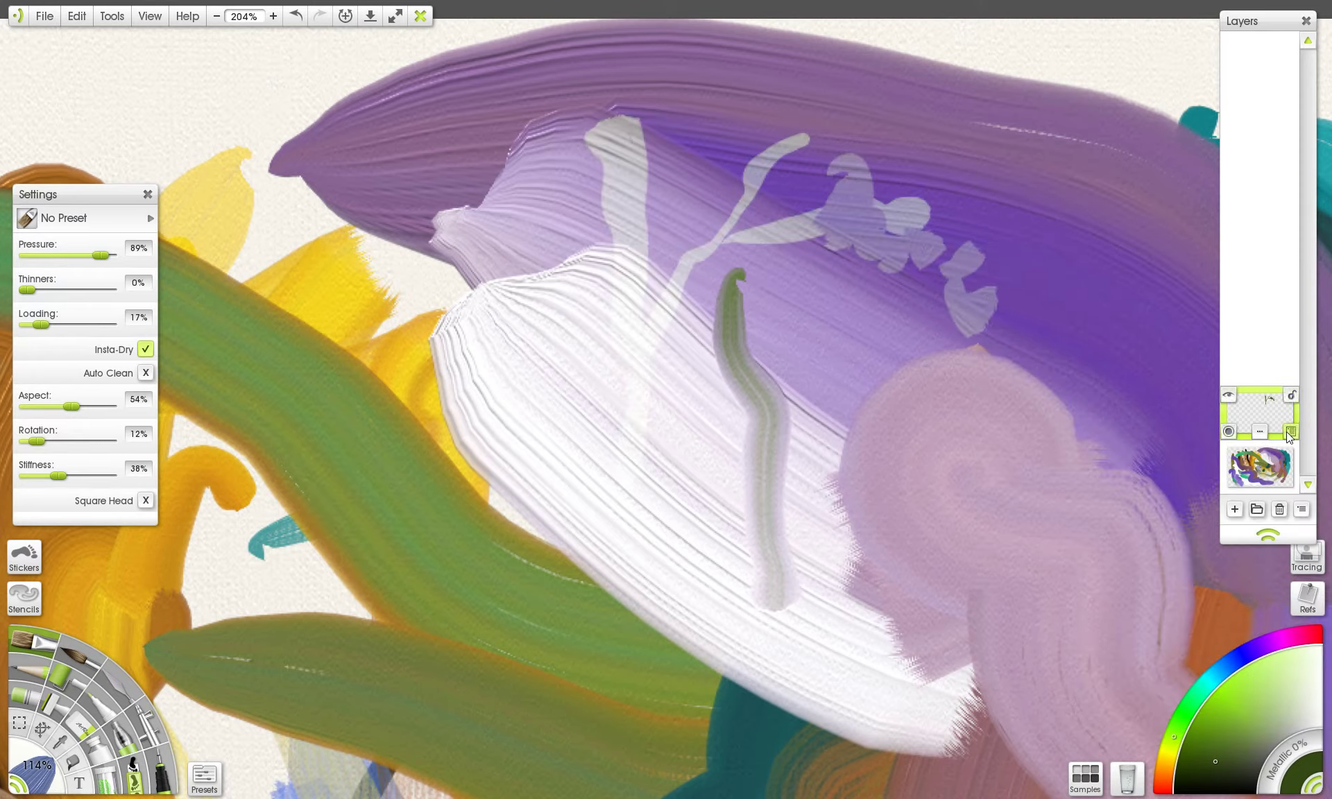
# - Return the green strokes' layer to the Normal blend mode
pyautogui.click(1289, 431)
pyautogui.click(1270, 414)
pyautogui.click(1288, 430)
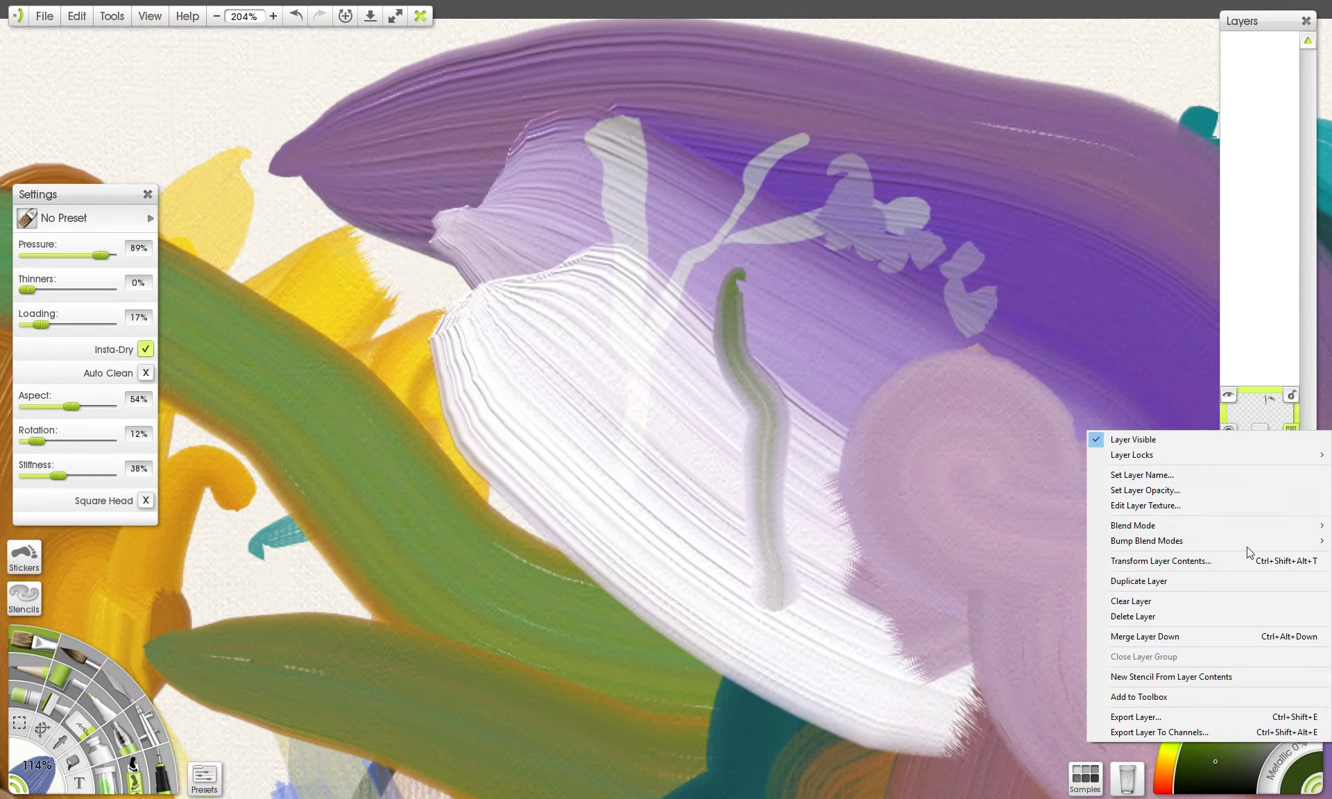
pyautogui.click(1247, 527)
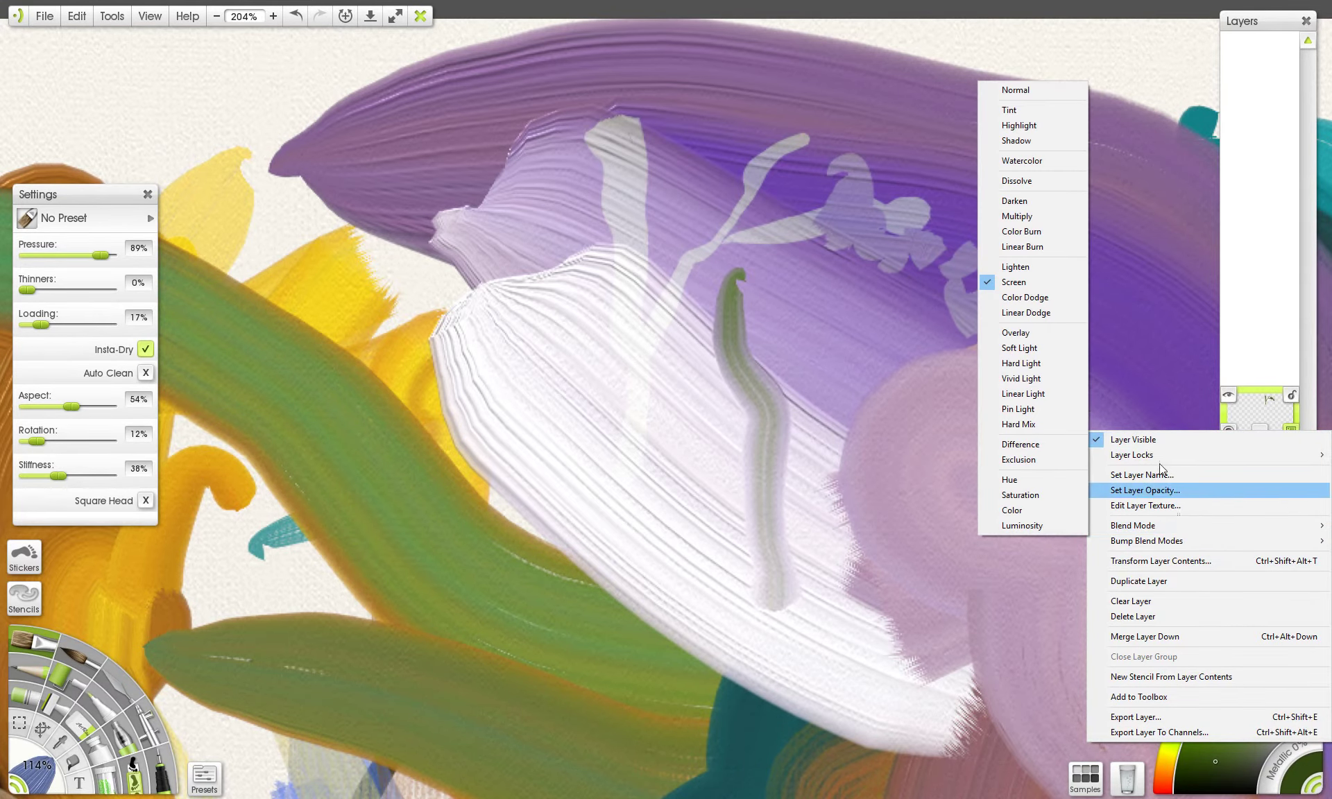
pyautogui.click(1013, 91)
# - Hide and show the green strokes' layer twice
pyautogui.scroll(-2, 910, 328)
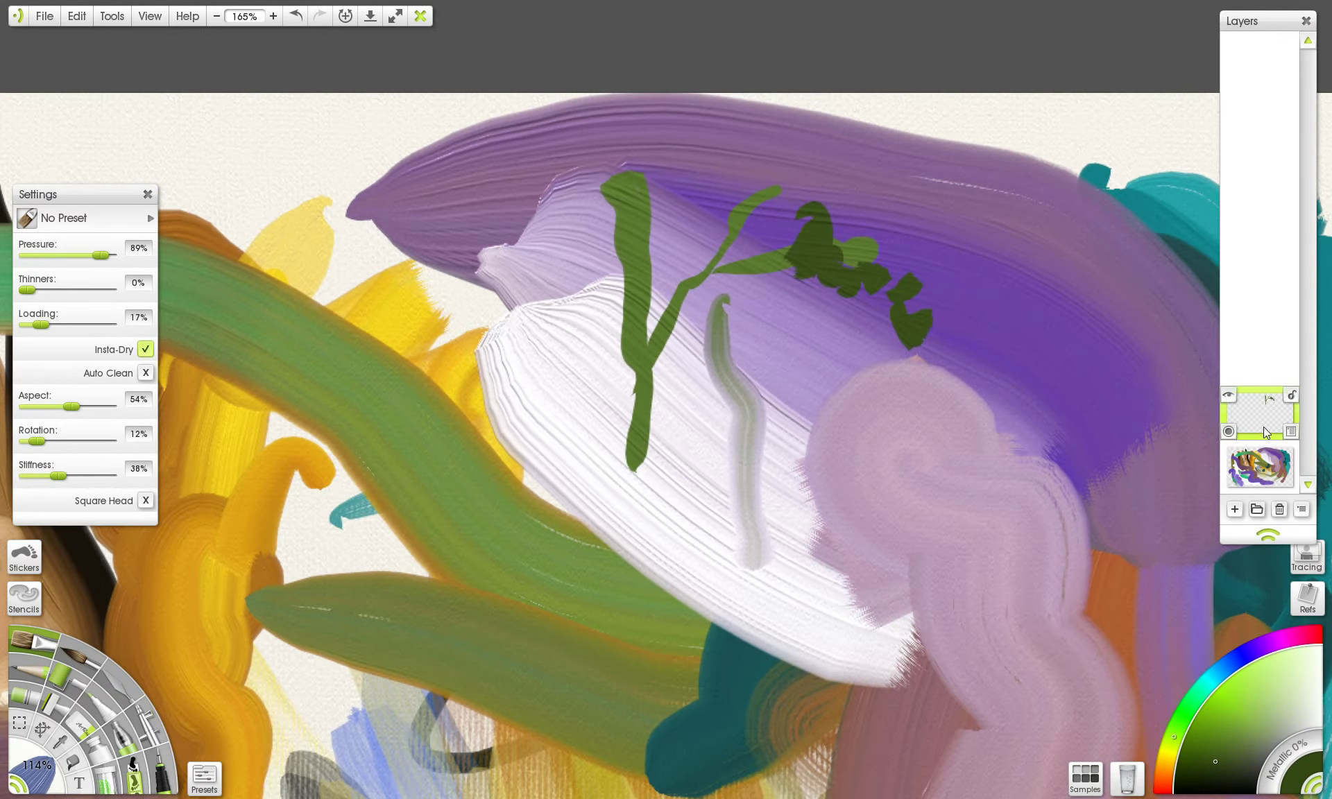
pyautogui.click(1228, 397)
pyautogui.click(1228, 397)
pyautogui.click(1229, 397)
pyautogui.click(1229, 397)
# - Lock the green strokes' layer completely with Lock All and unlock it again
pyautogui.click(1293, 395)
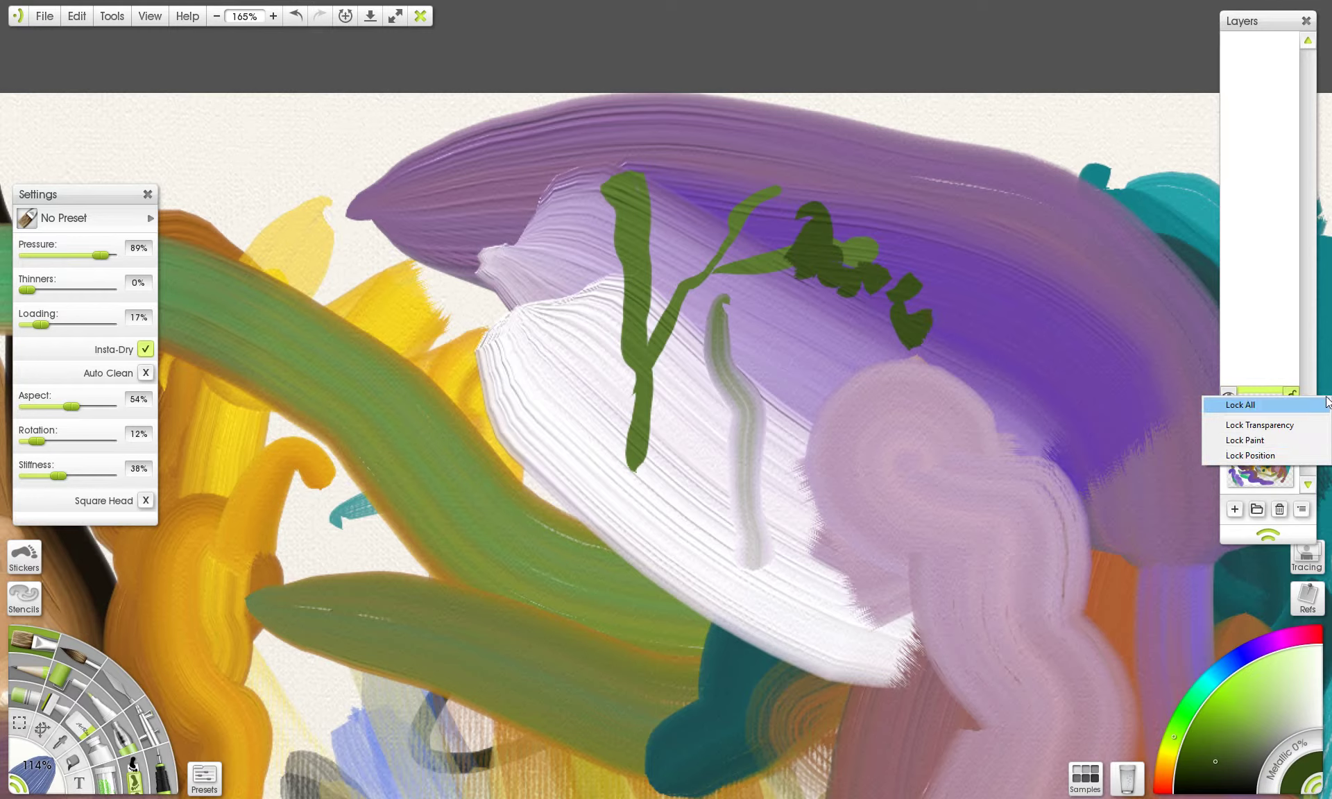
pyautogui.click(1274, 404)
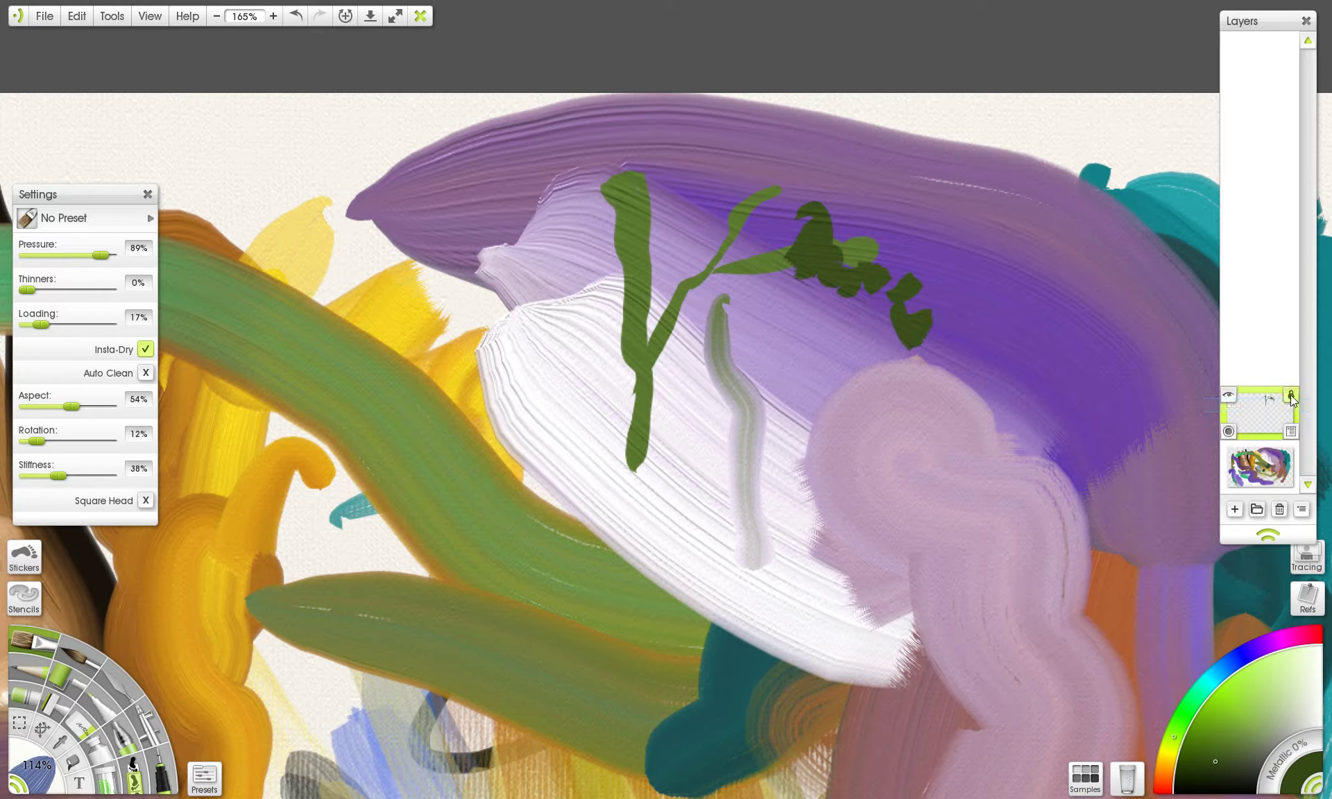
pyautogui.click(1291, 395)
pyautogui.click(1268, 406)
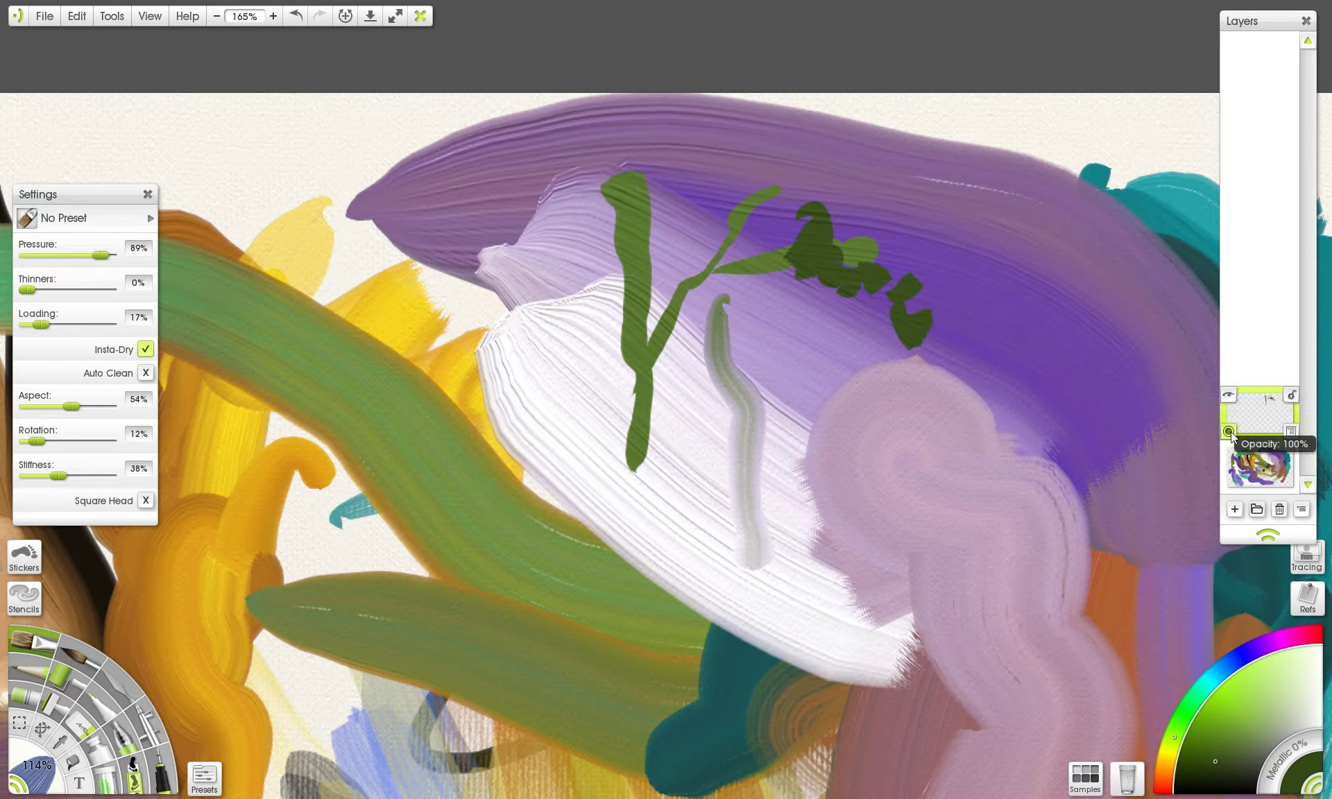
# - Try varying the opacity of the green strokes' layer
pyautogui.scroll(-3, 884, 375)
pyautogui.moveTo(879, 408); pyautogui.dragTo(900, 286)
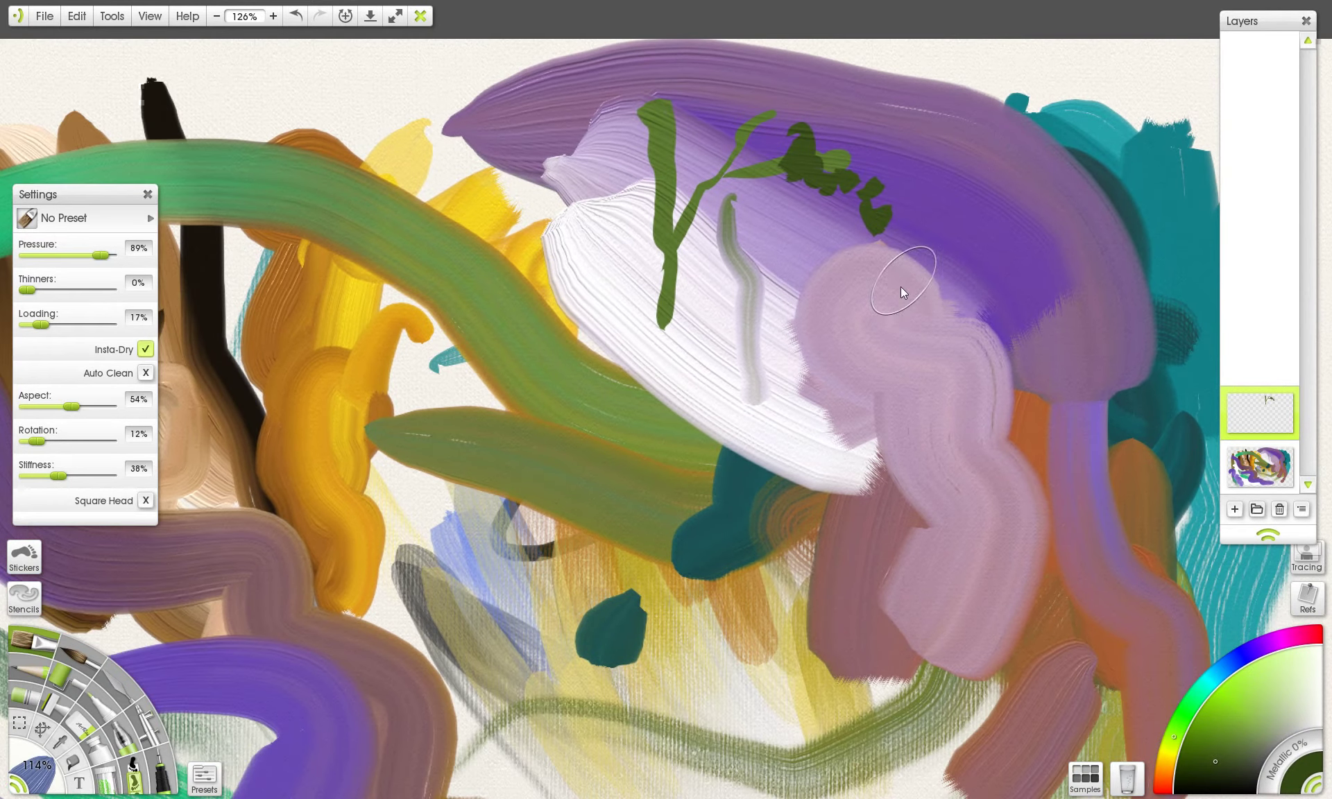
pyautogui.moveTo(1231, 433)
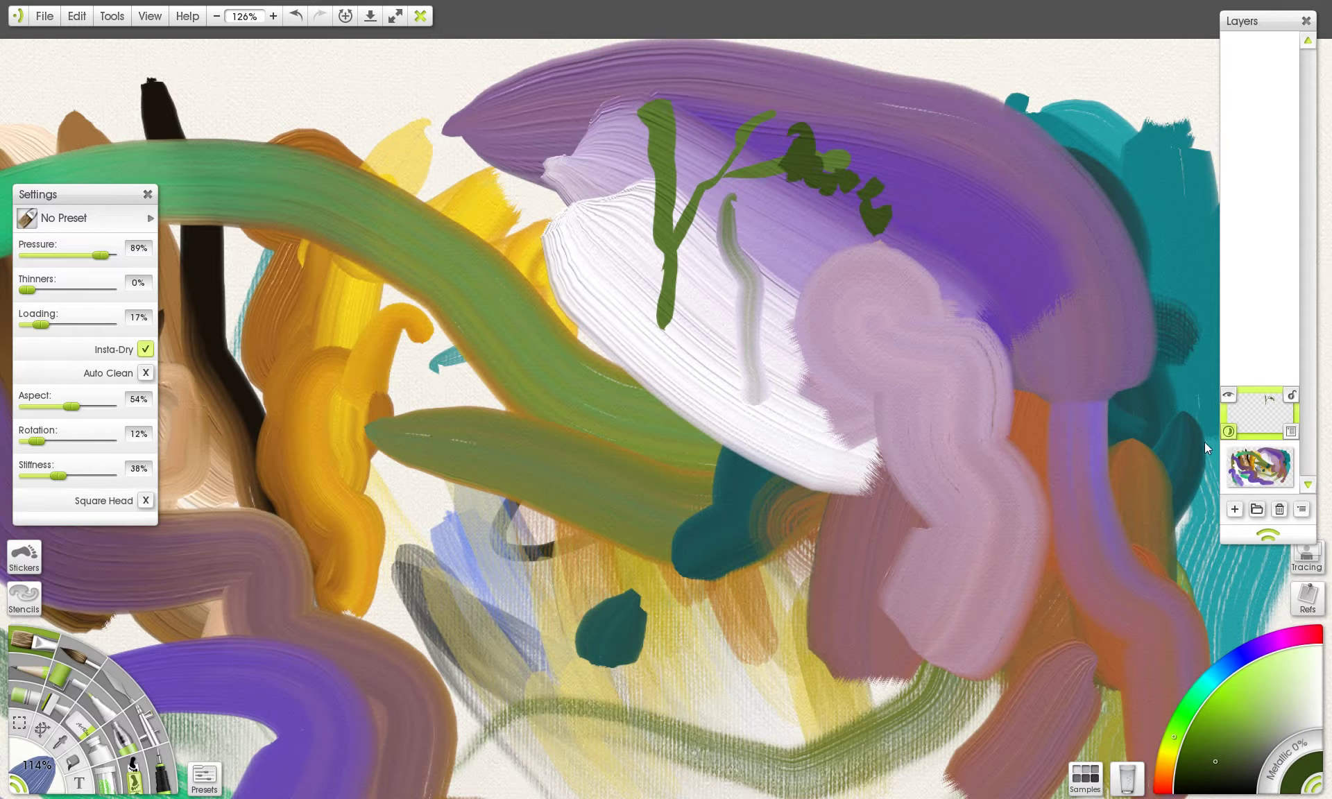
pyautogui.moveTo(1205, 443)
pyautogui.mouseDown()
pyautogui.moveTo(1230, 439)
pyautogui.moveTo(1227, 295)
pyautogui.mouseUp()
# - Increase the brush size to 204% with the whole painting in view
pyautogui.scroll(-5, 860, 336)
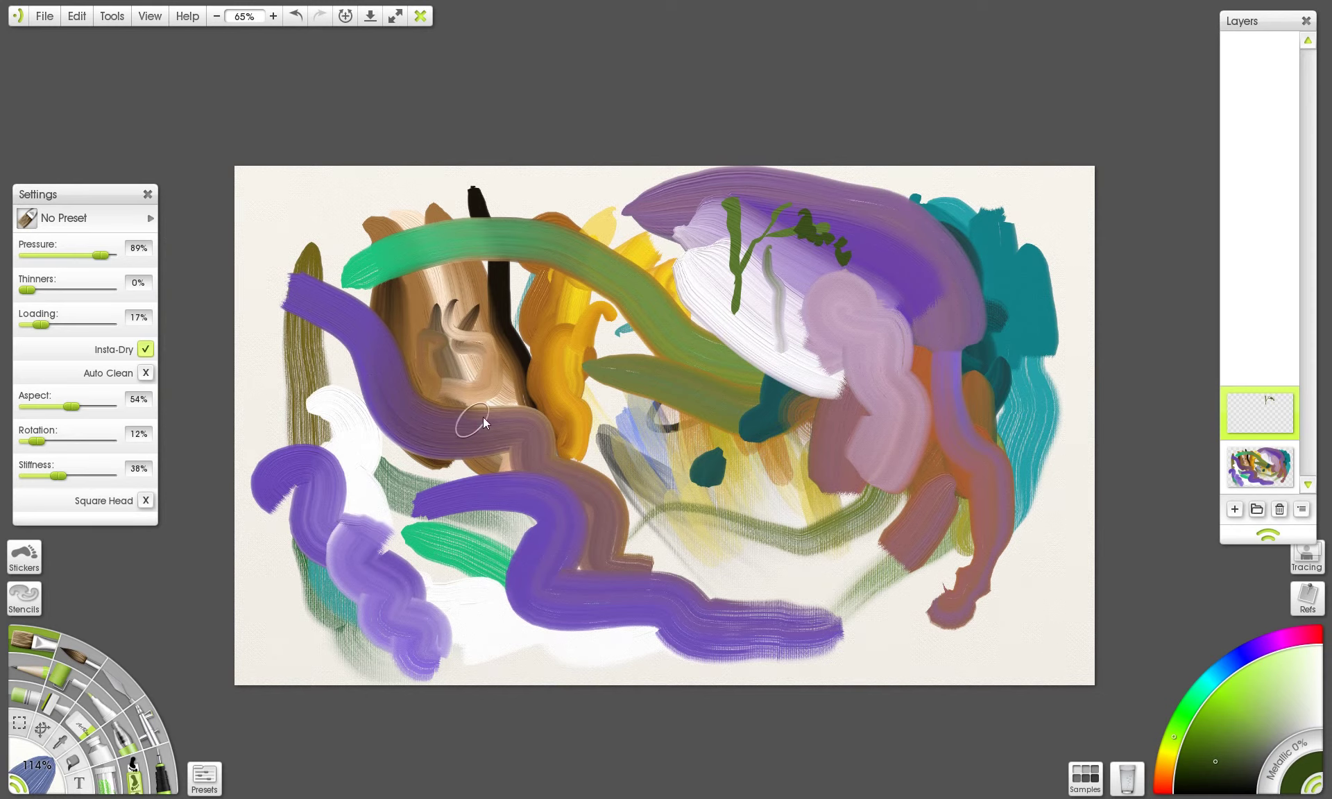
pyautogui.keyDown('shift'); pyautogui.moveTo(486, 416); pyautogui.dragTo(677, 378); pyautogui.keyUp('shift')
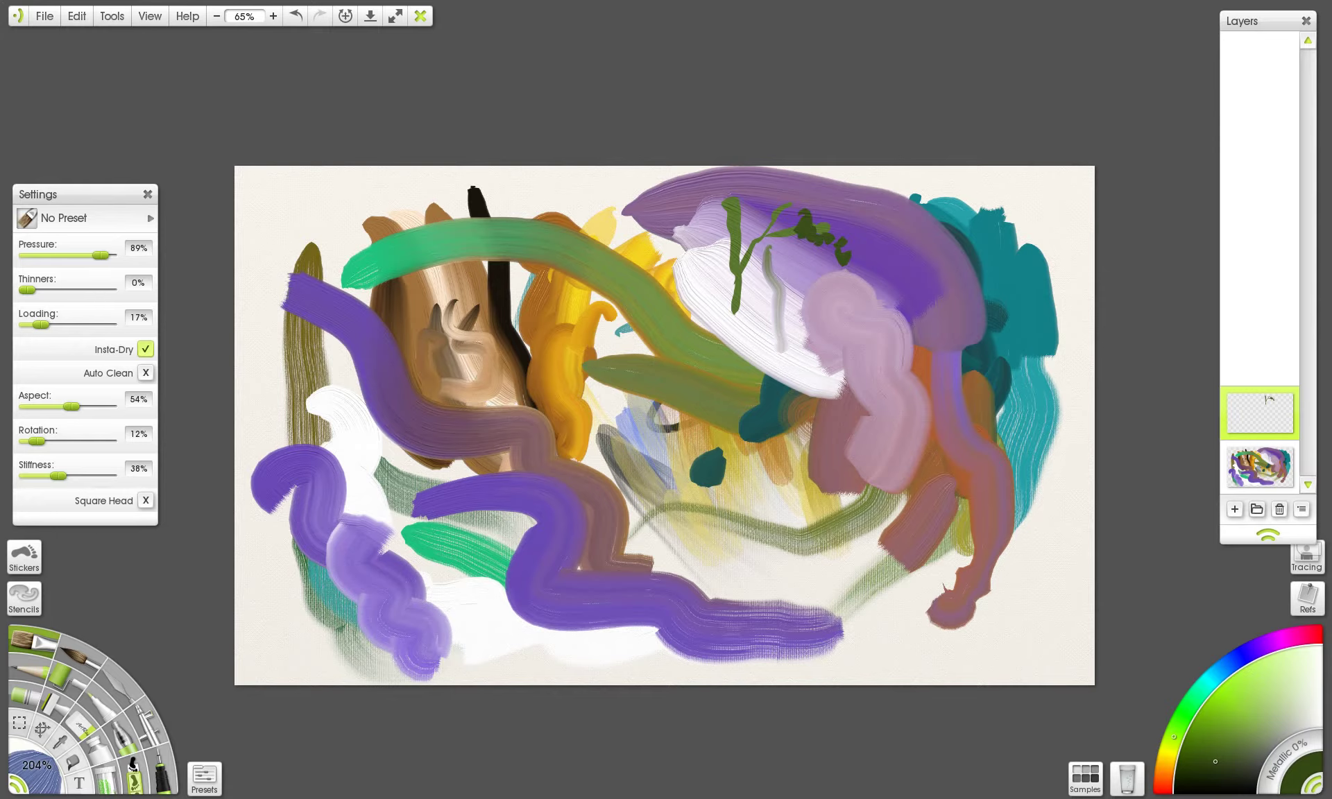
# - Switch to Google Chrome and run a Google image search for "artrage paintings"
pyautogui.press('super')
pyautogui.click(107, 453)
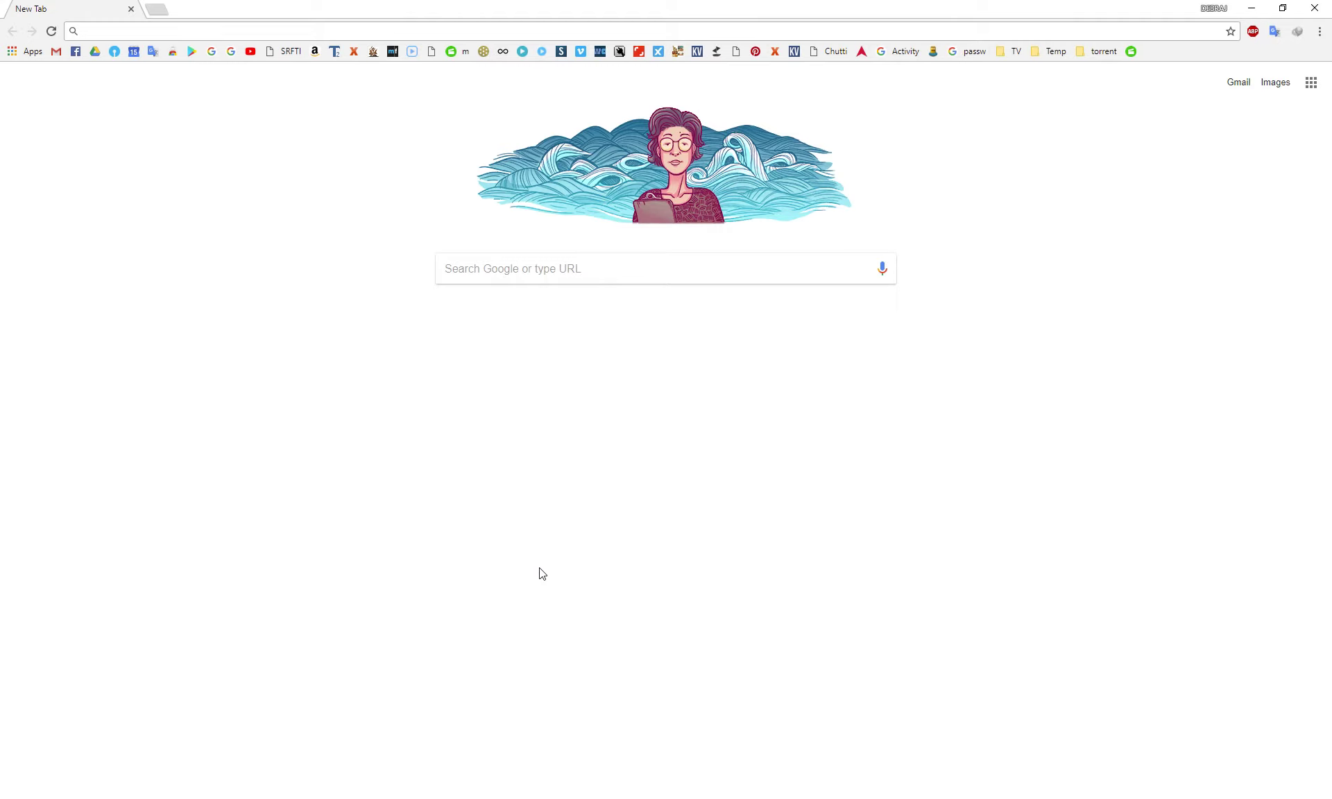
pyautogui.write('art')
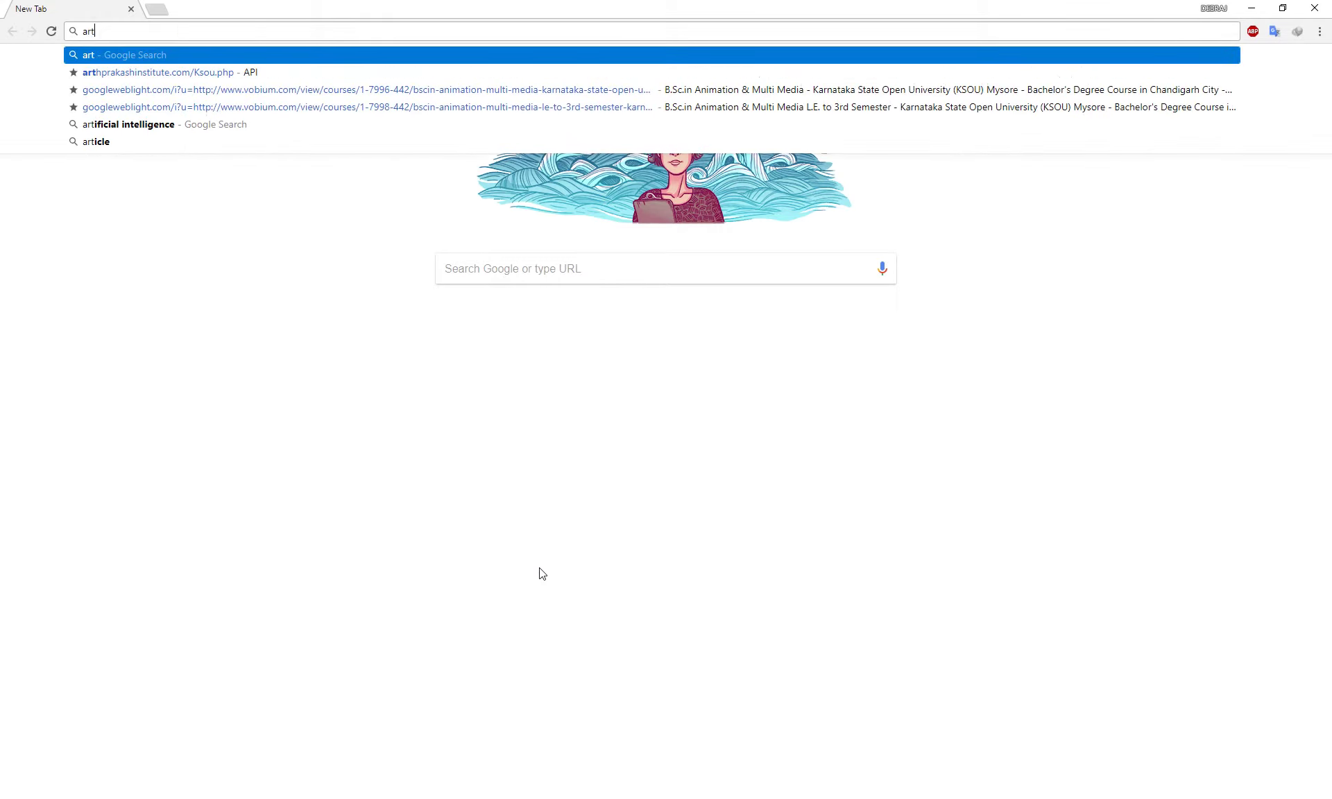
pyautogui.write('rage ')
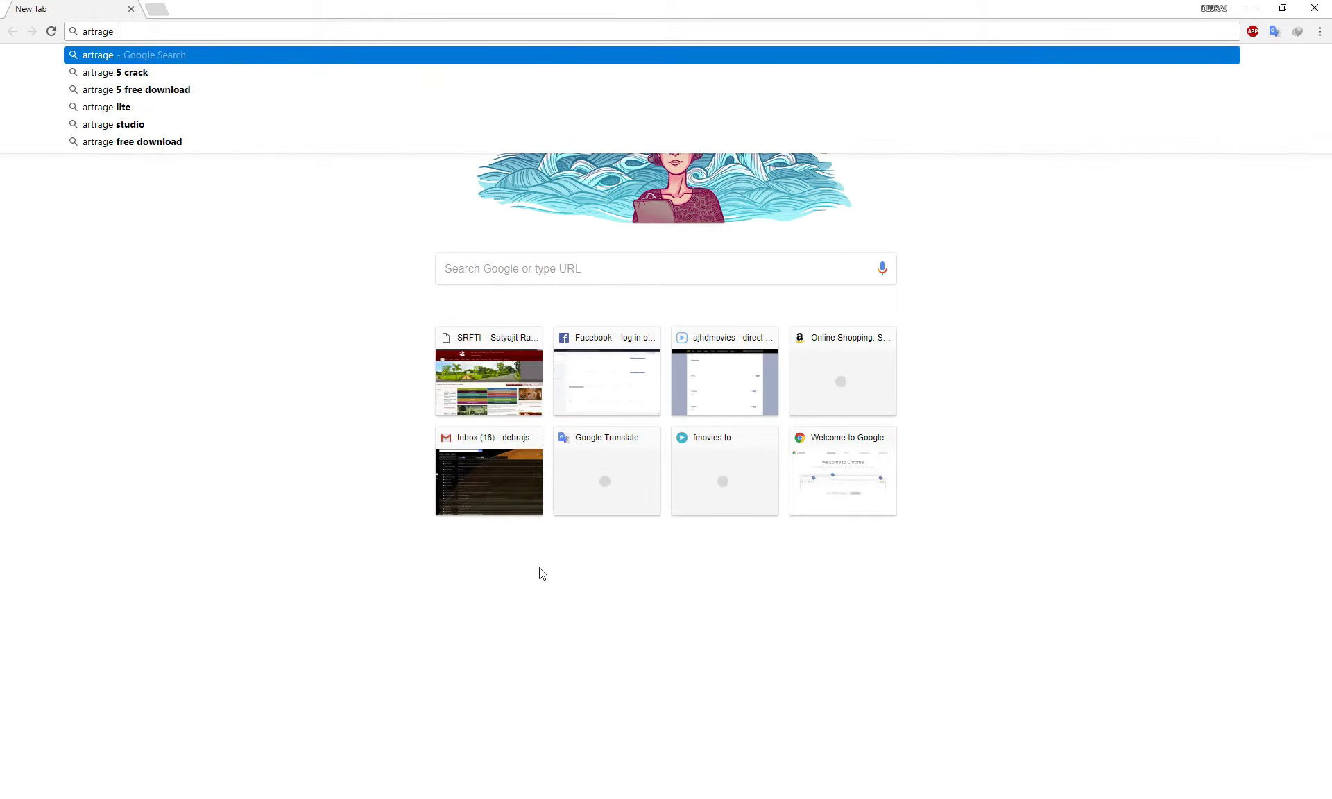
pyautogui.write('paintin')
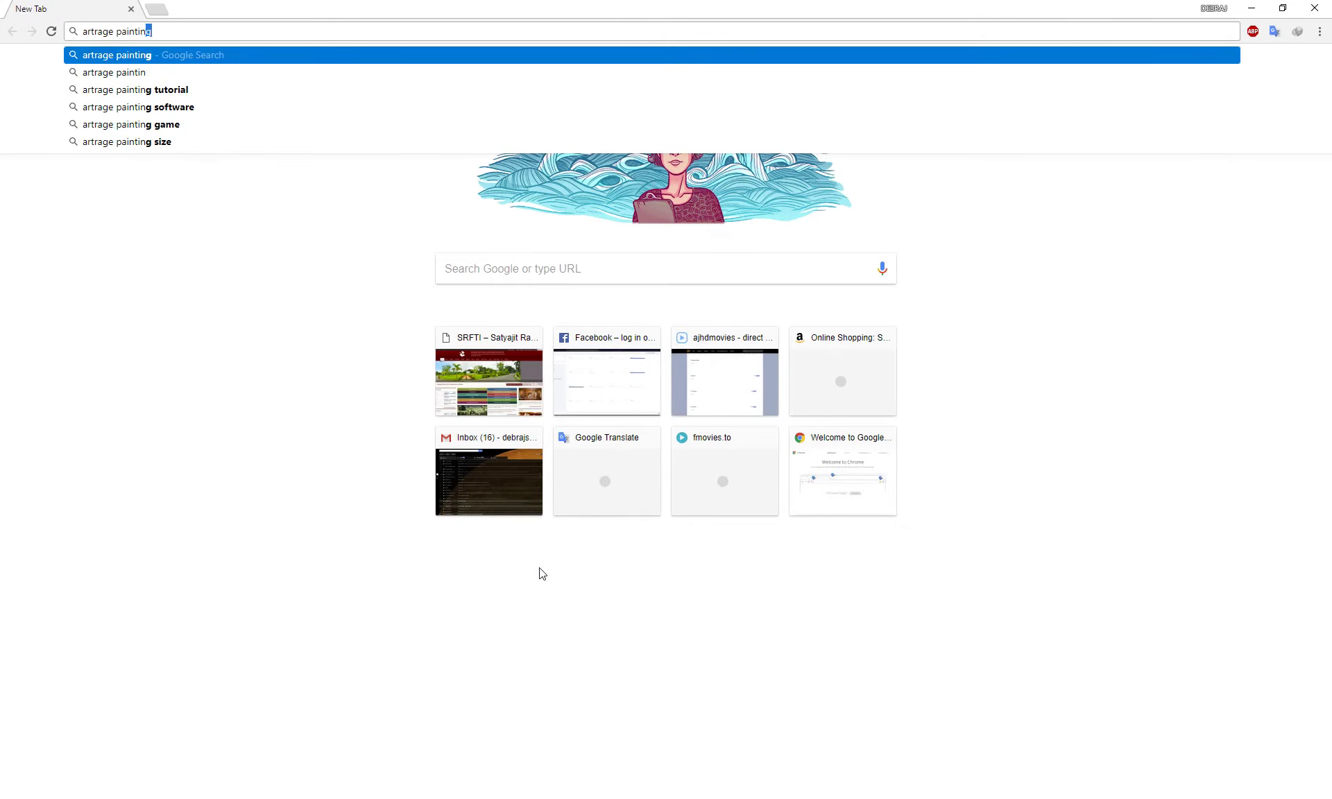
pyautogui.write('gs')
pyautogui.press('Return')
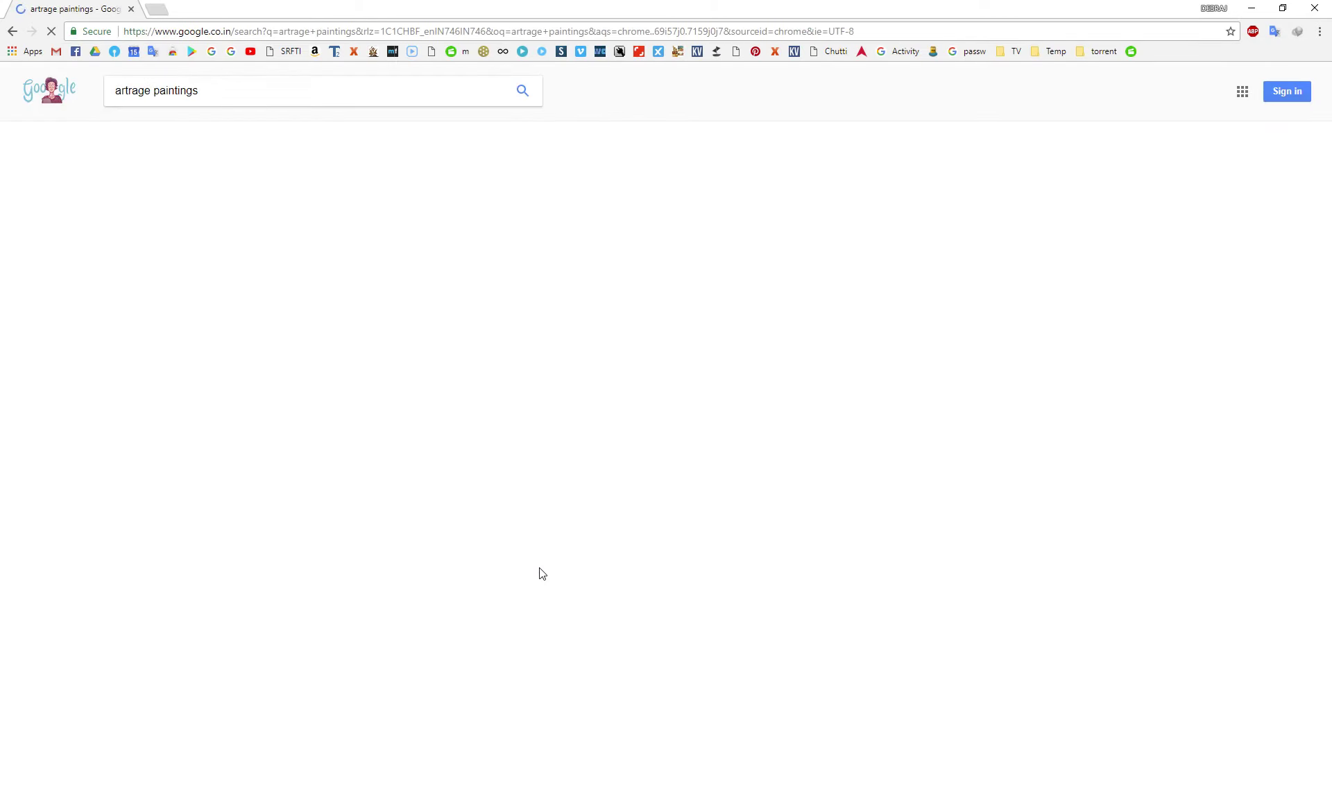
pyautogui.click(164, 130)
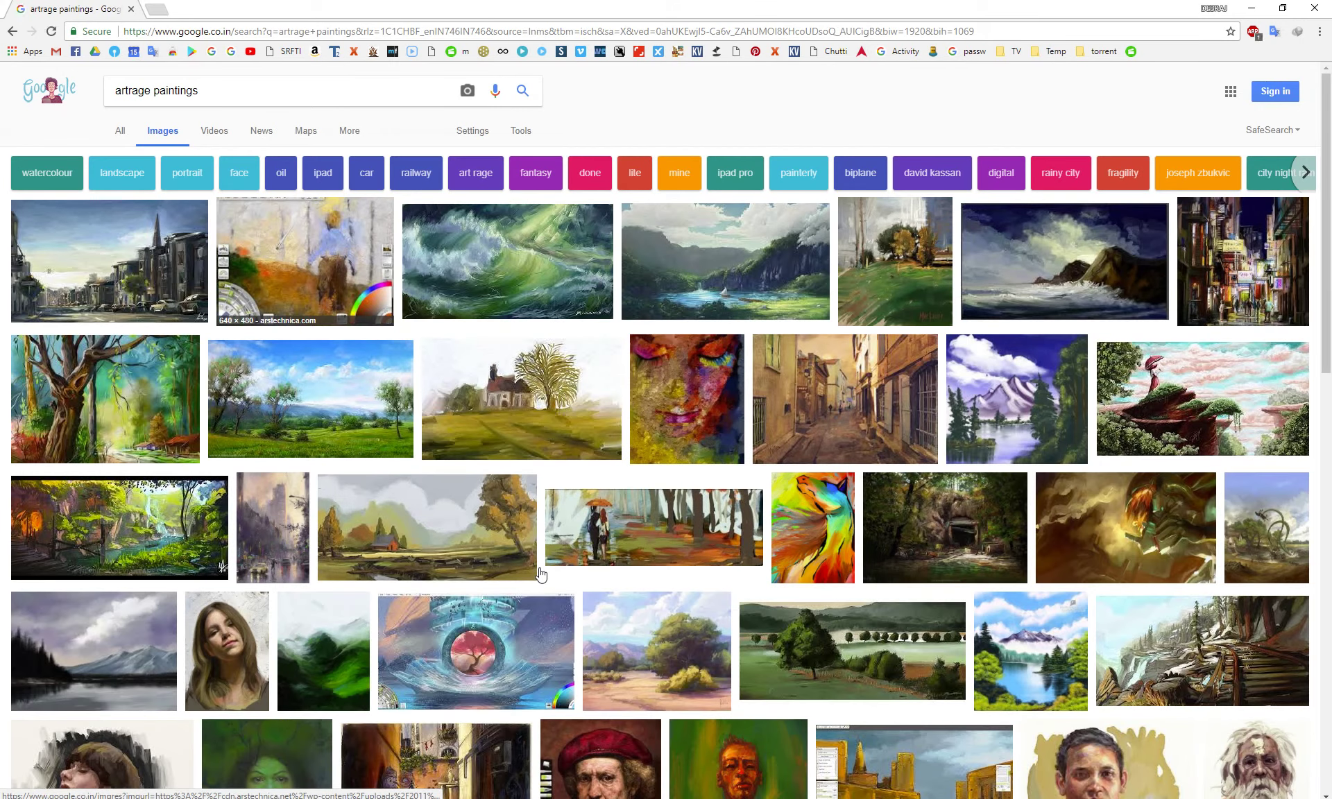
# - Preview the second image result, showing the ArtRage interface, and browse through the sea and landscape paintings that follow it
pyautogui.click(305, 261)
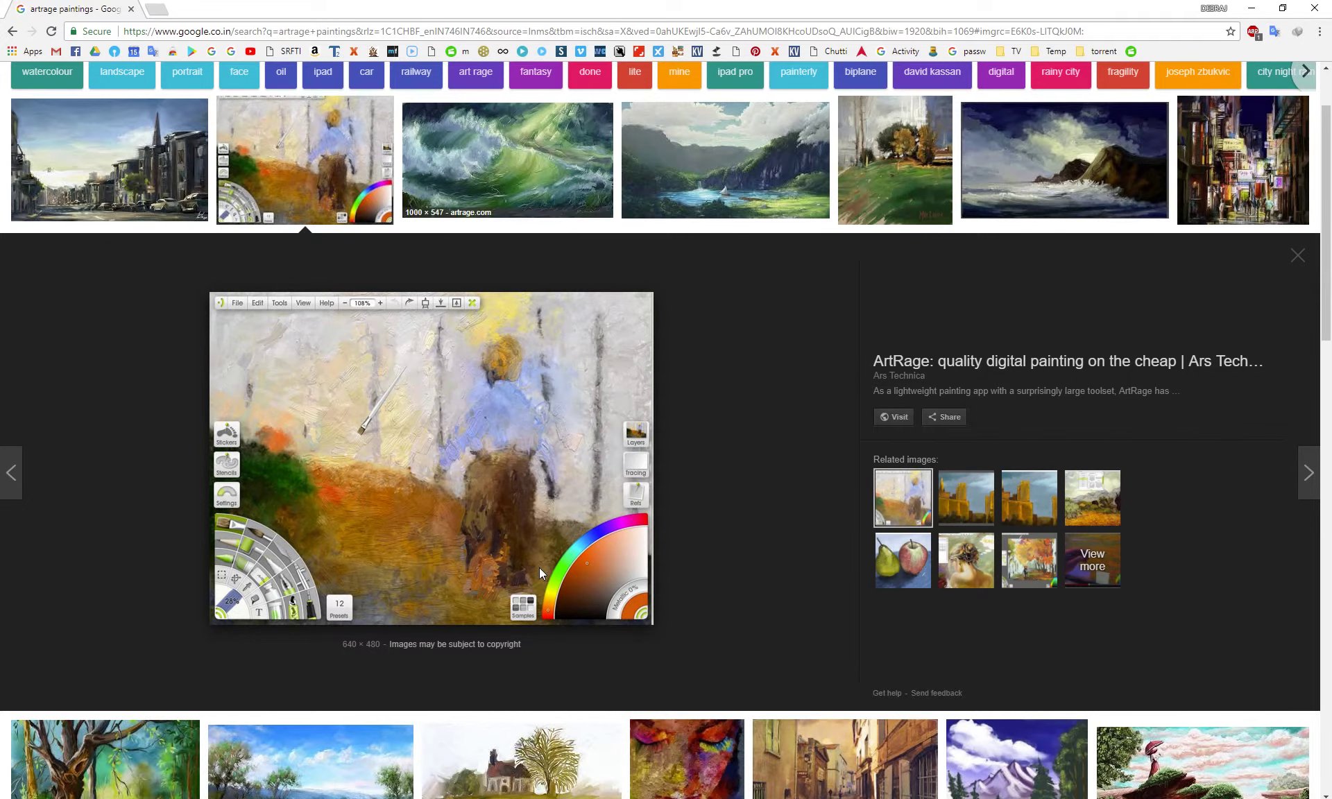
pyautogui.press('Right')
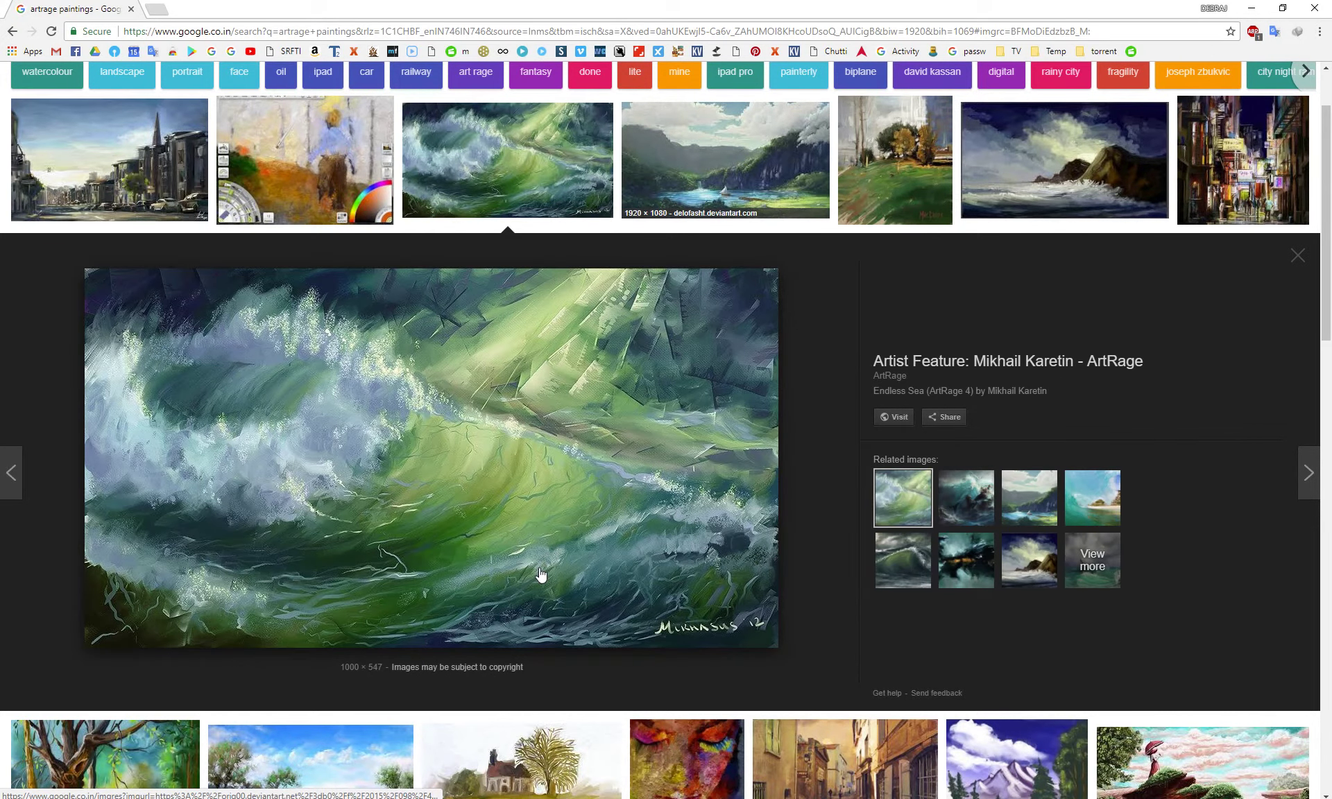
pyautogui.press('Right')
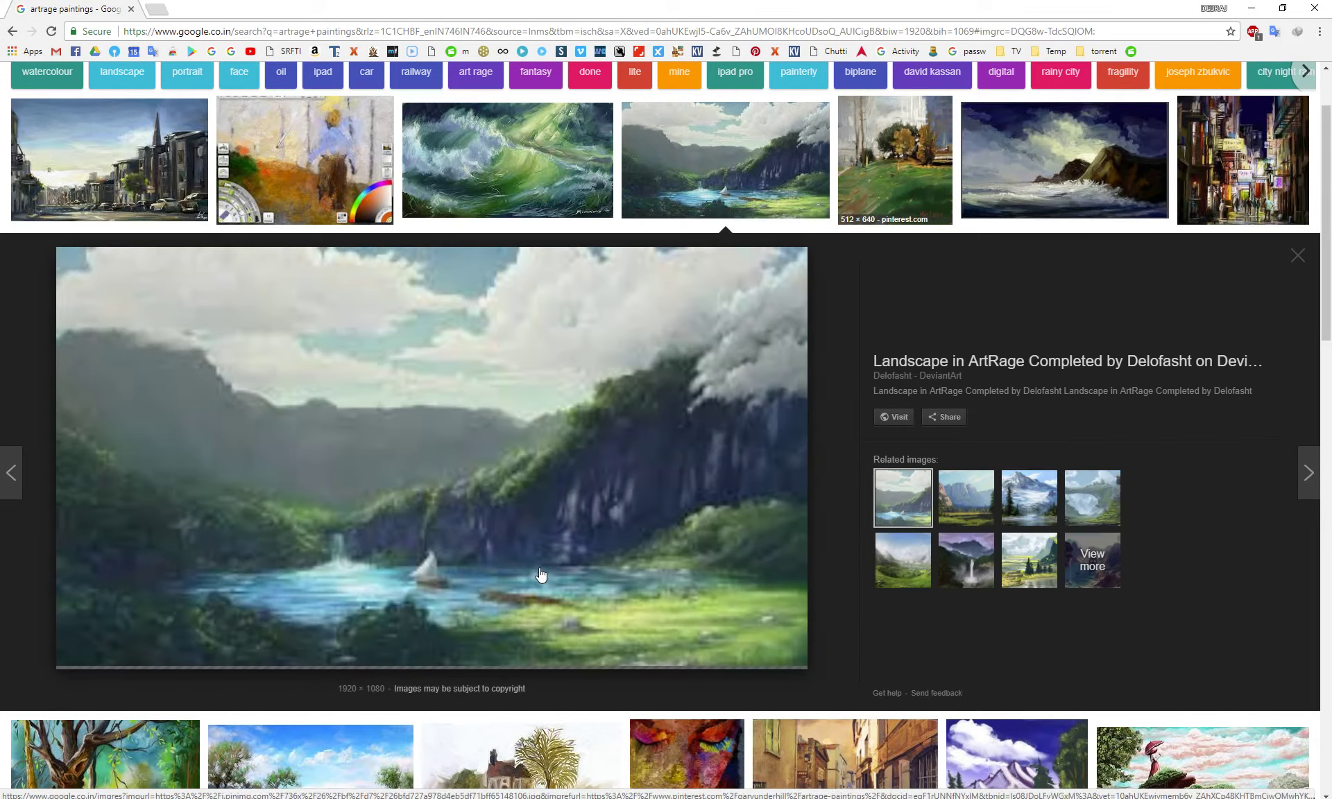
pyautogui.press('Right')
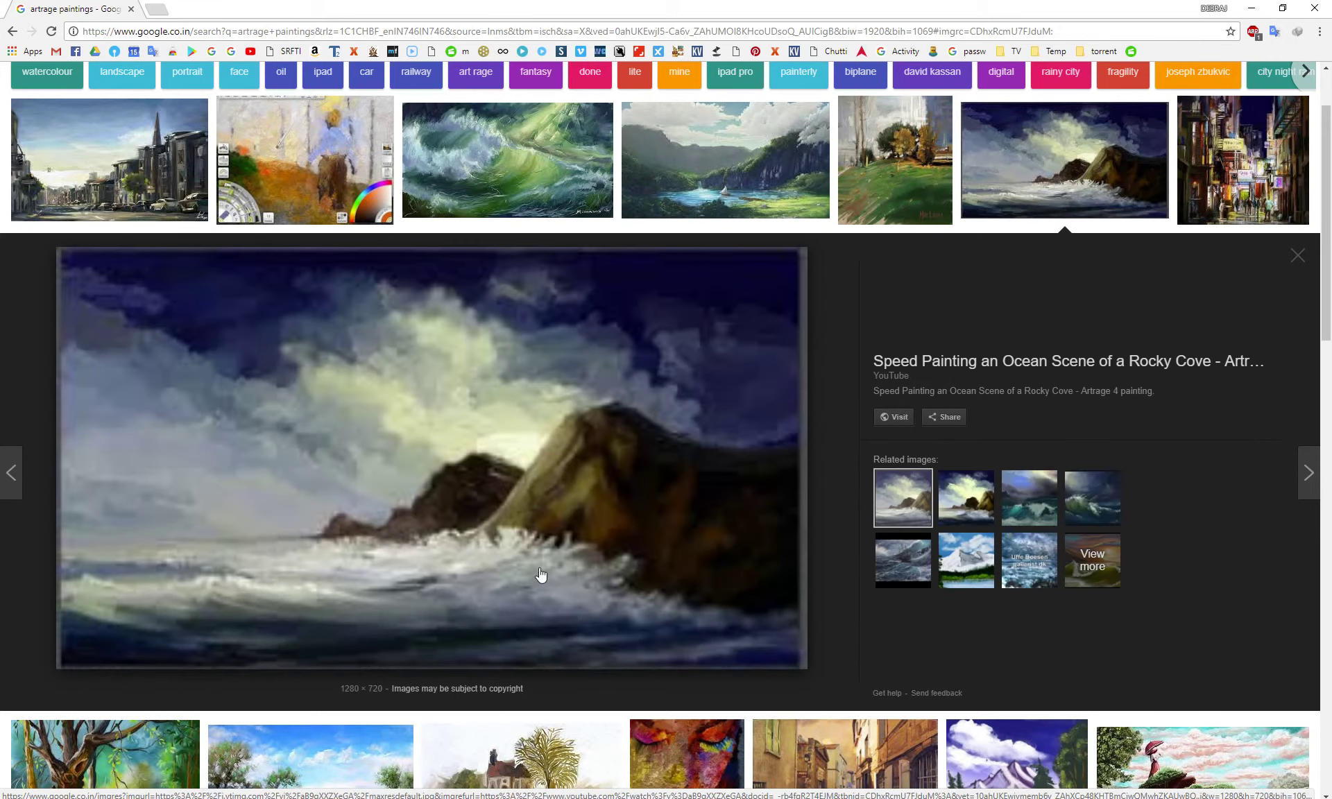
# - Preview the night street painting and, further down the image results, the red figure on green, the white-bearded man and the woman in profile
pyautogui.press('Right')
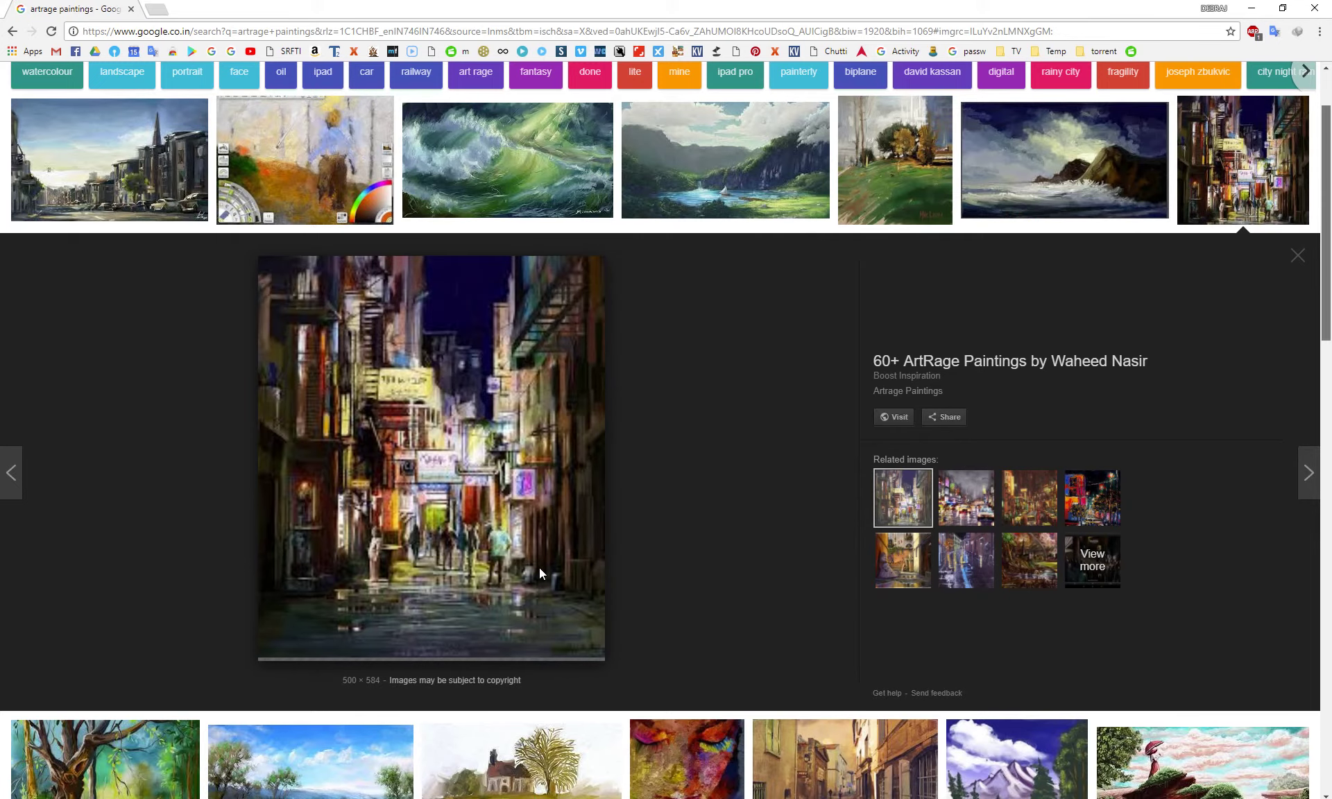
pyautogui.scroll(-8, 539, 567)
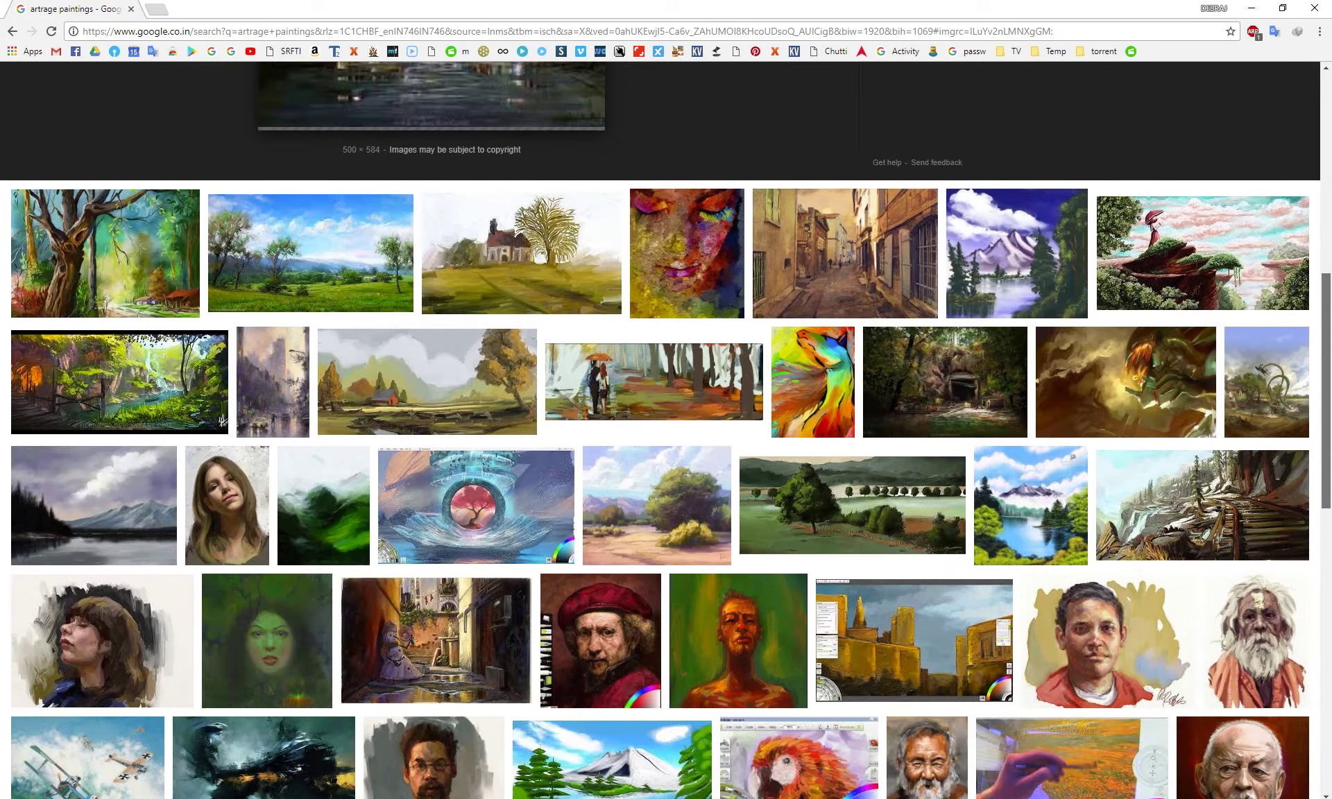
pyautogui.scroll(-1, 542, 617)
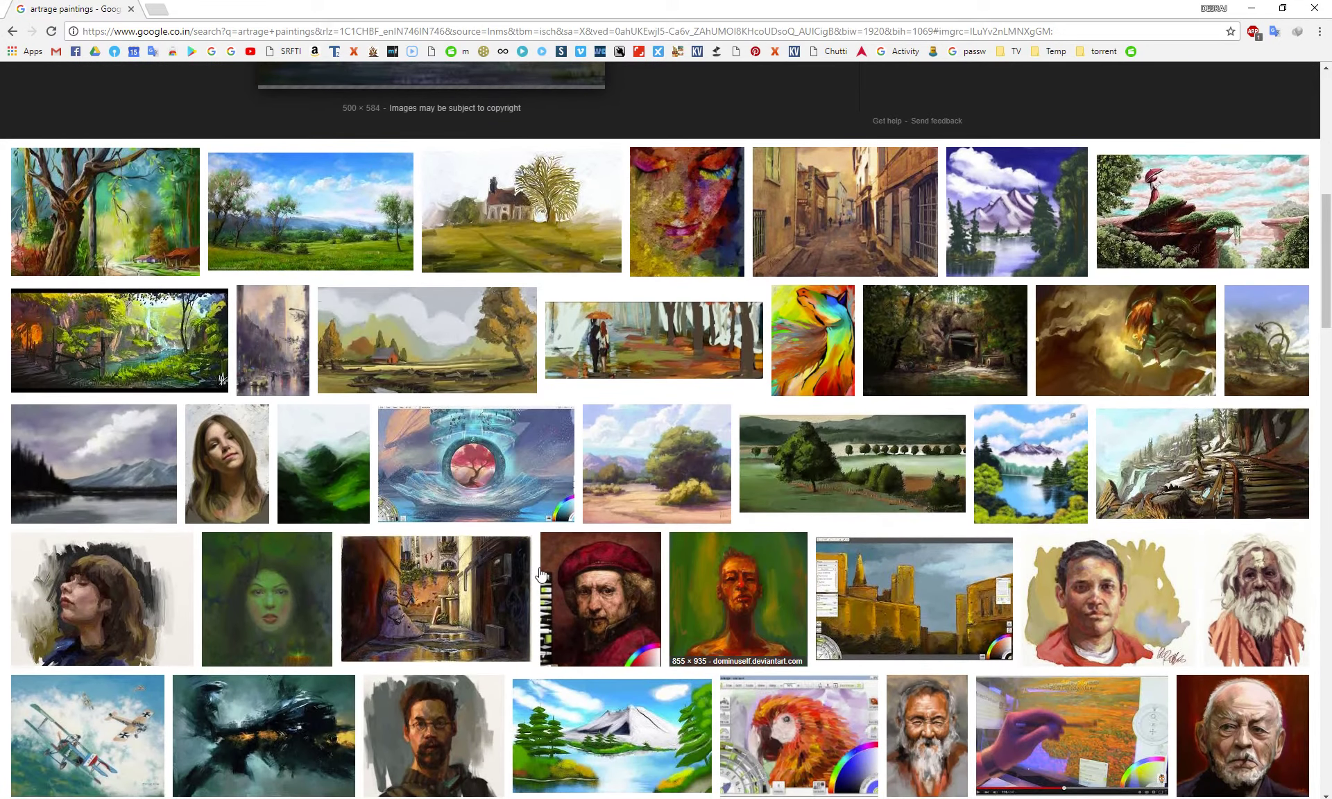
pyautogui.click(542, 574)
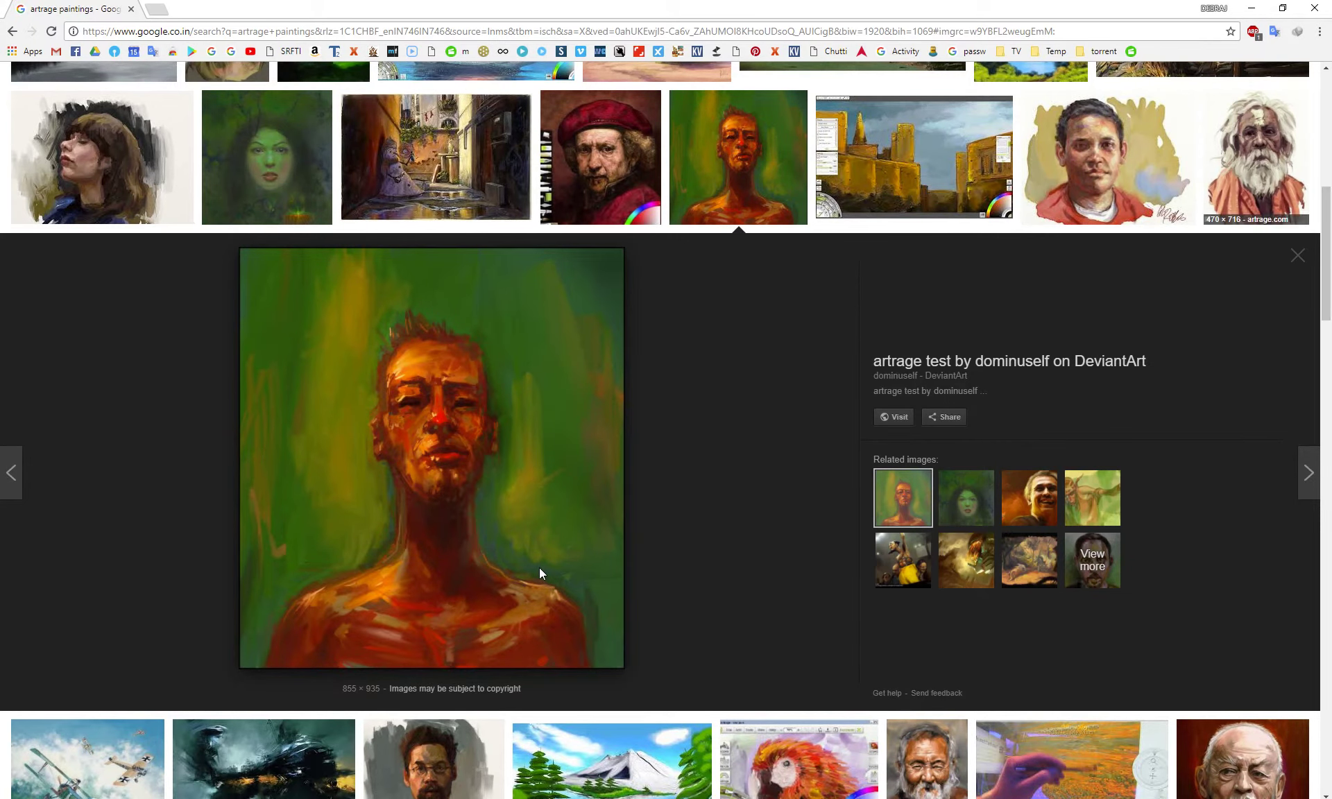
pyautogui.click(1256, 157)
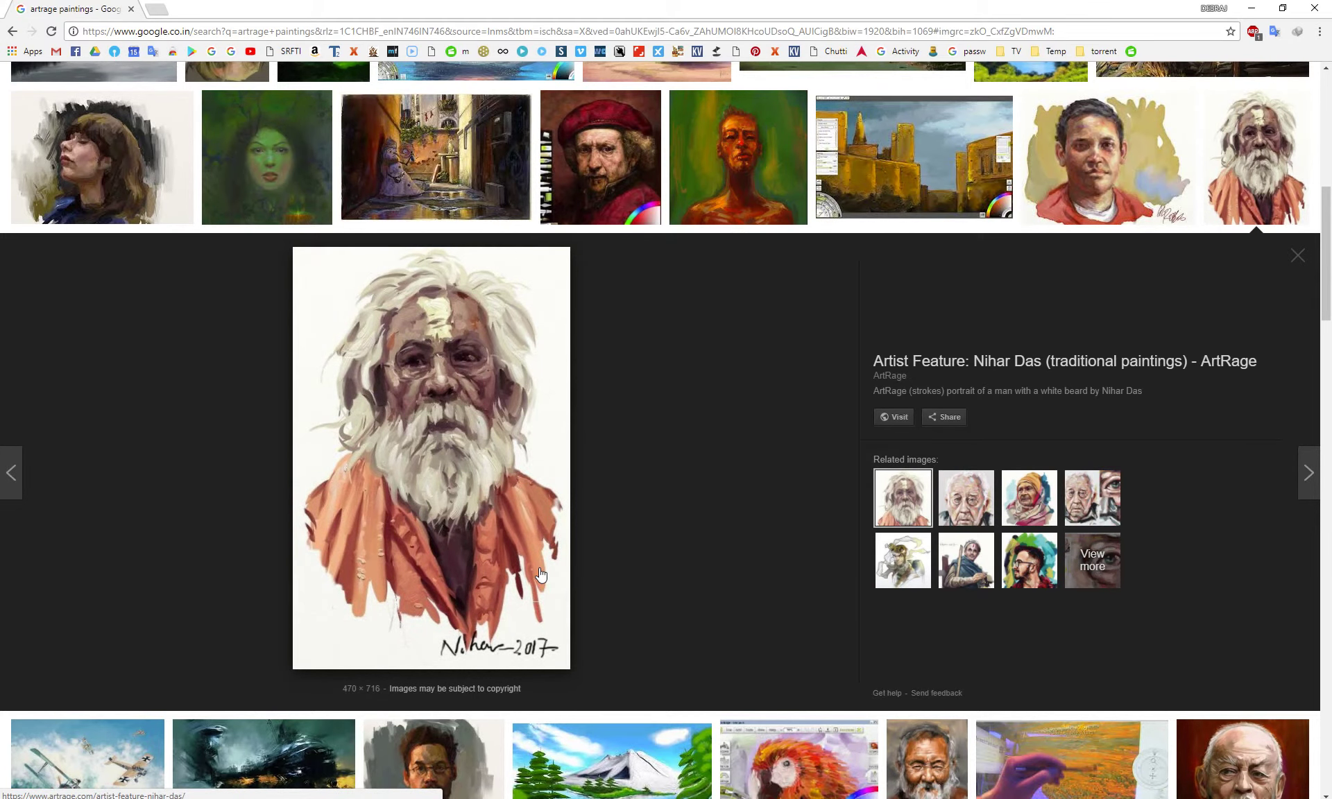
pyautogui.click(102, 157)
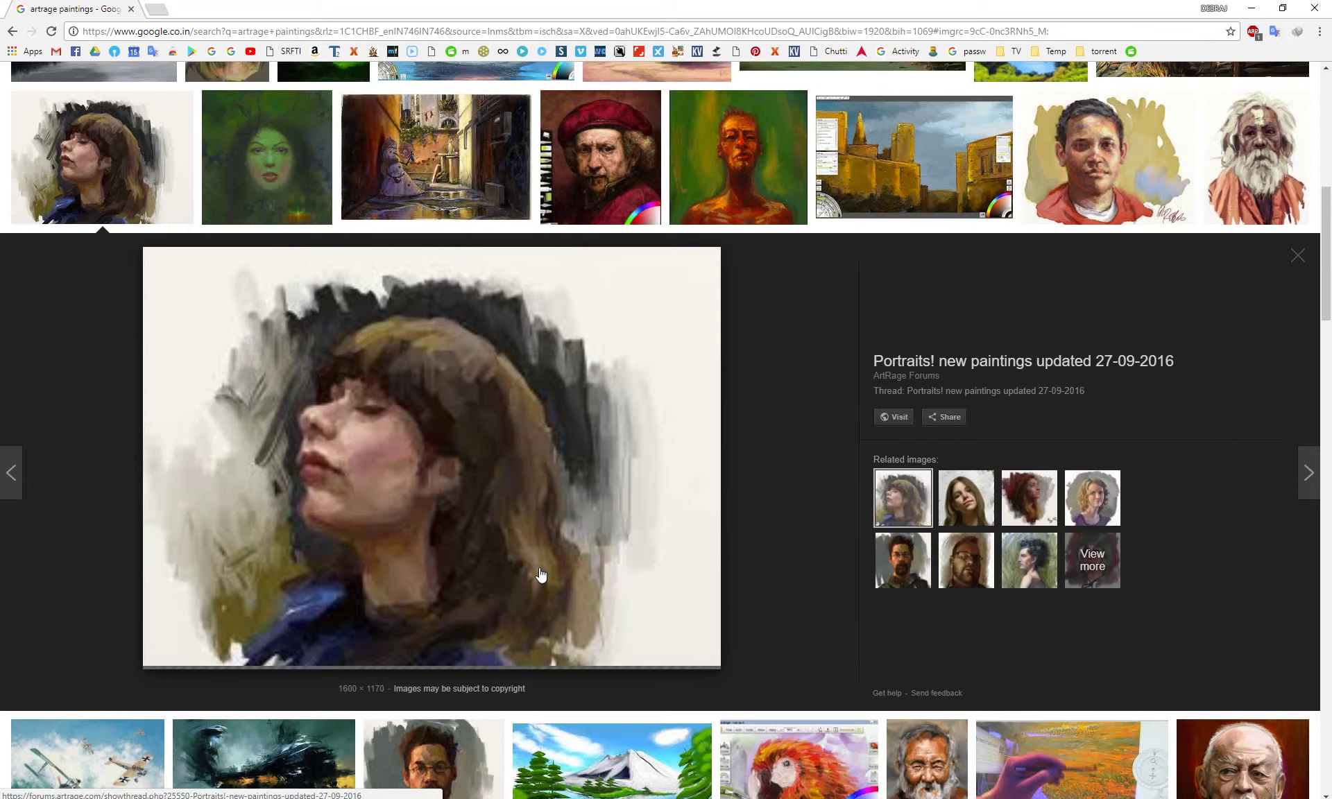
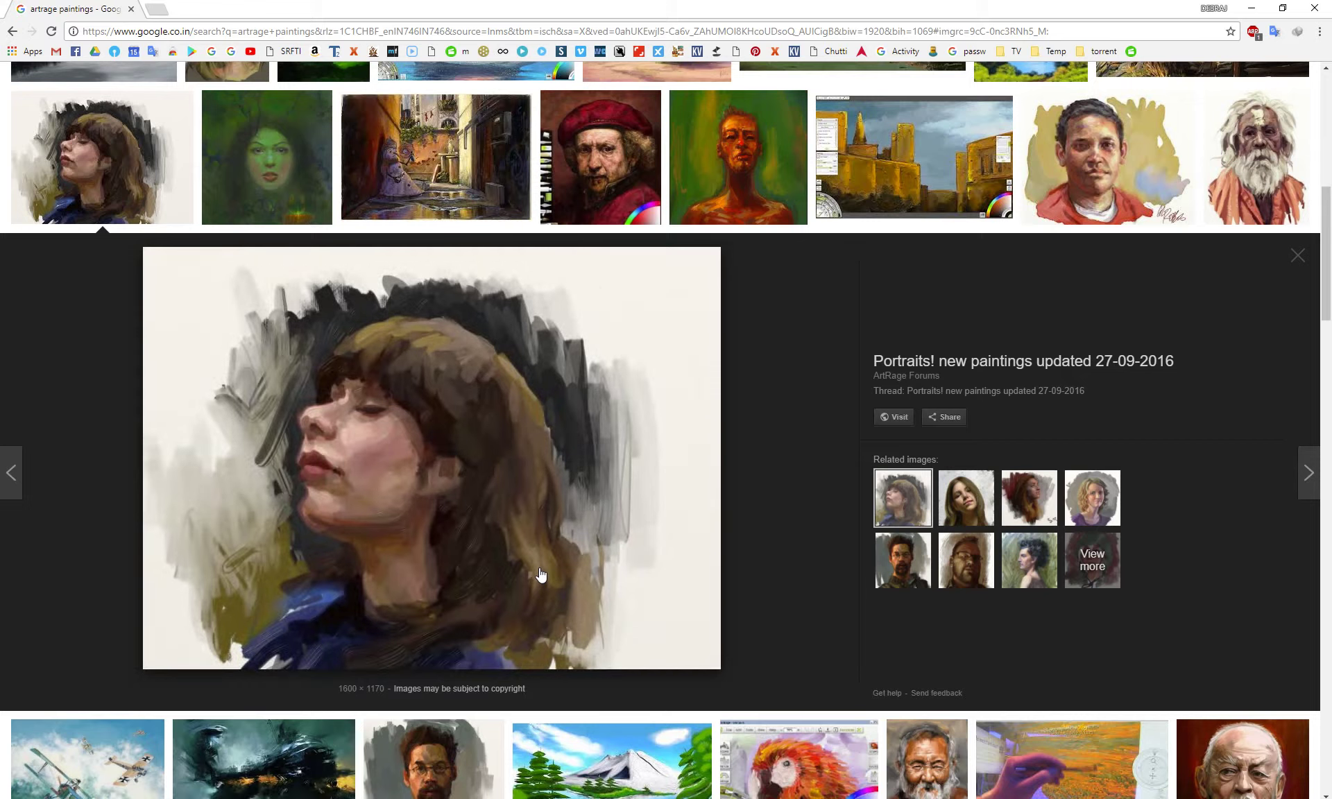
# - Preview the related portraits of the long-haired woman against white and the red-haired woman looking upward
pyautogui.press('Right')
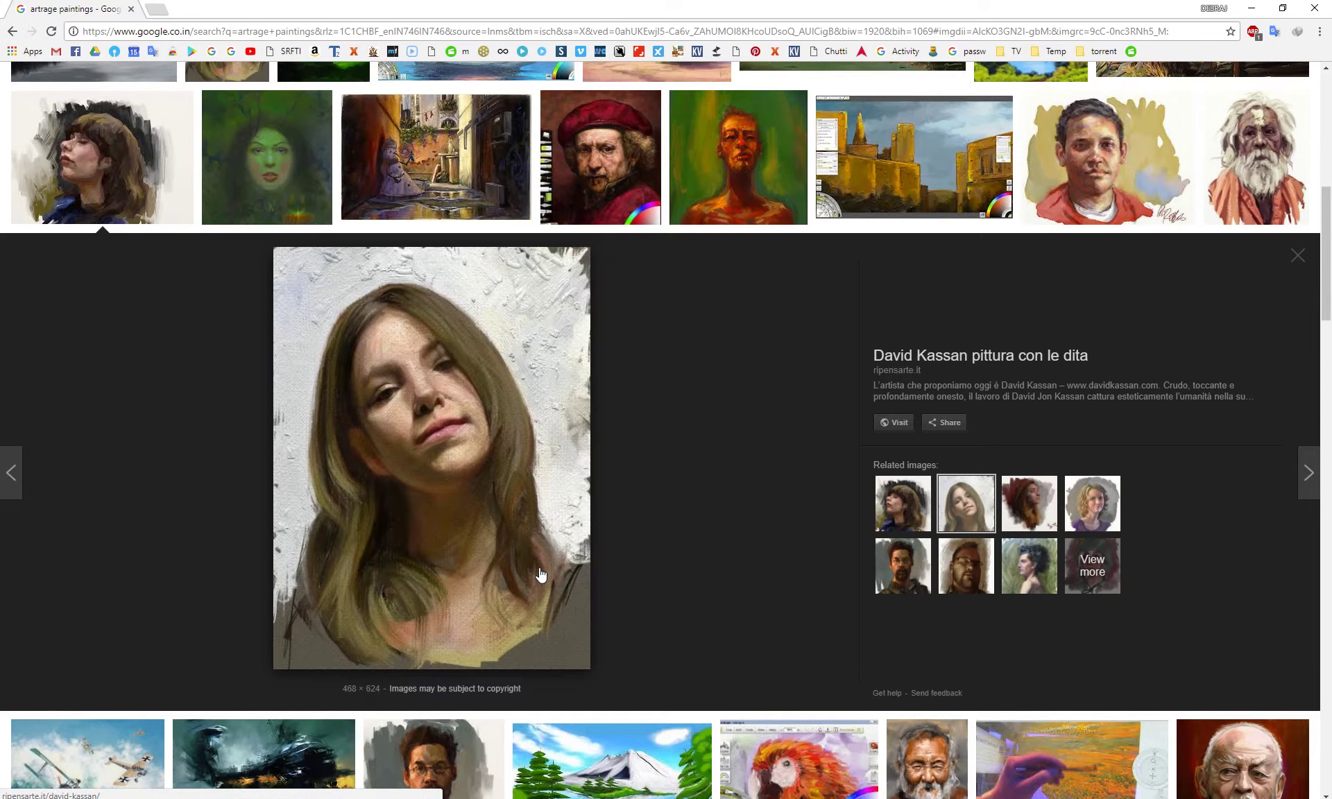
pyautogui.press('Tab')
pyautogui.press('Tab')
pyautogui.press('Tab')
pyautogui.press('Tab')
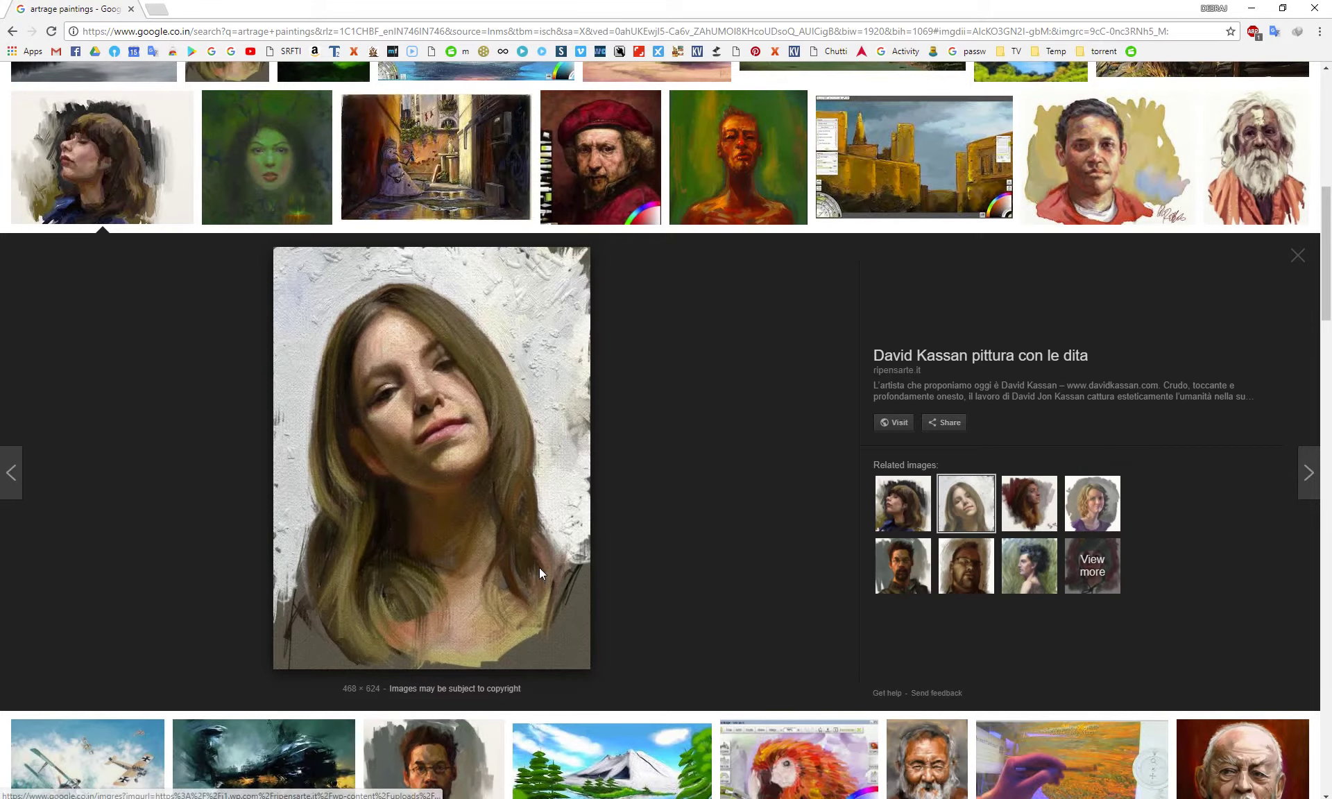
pyautogui.press('Return')
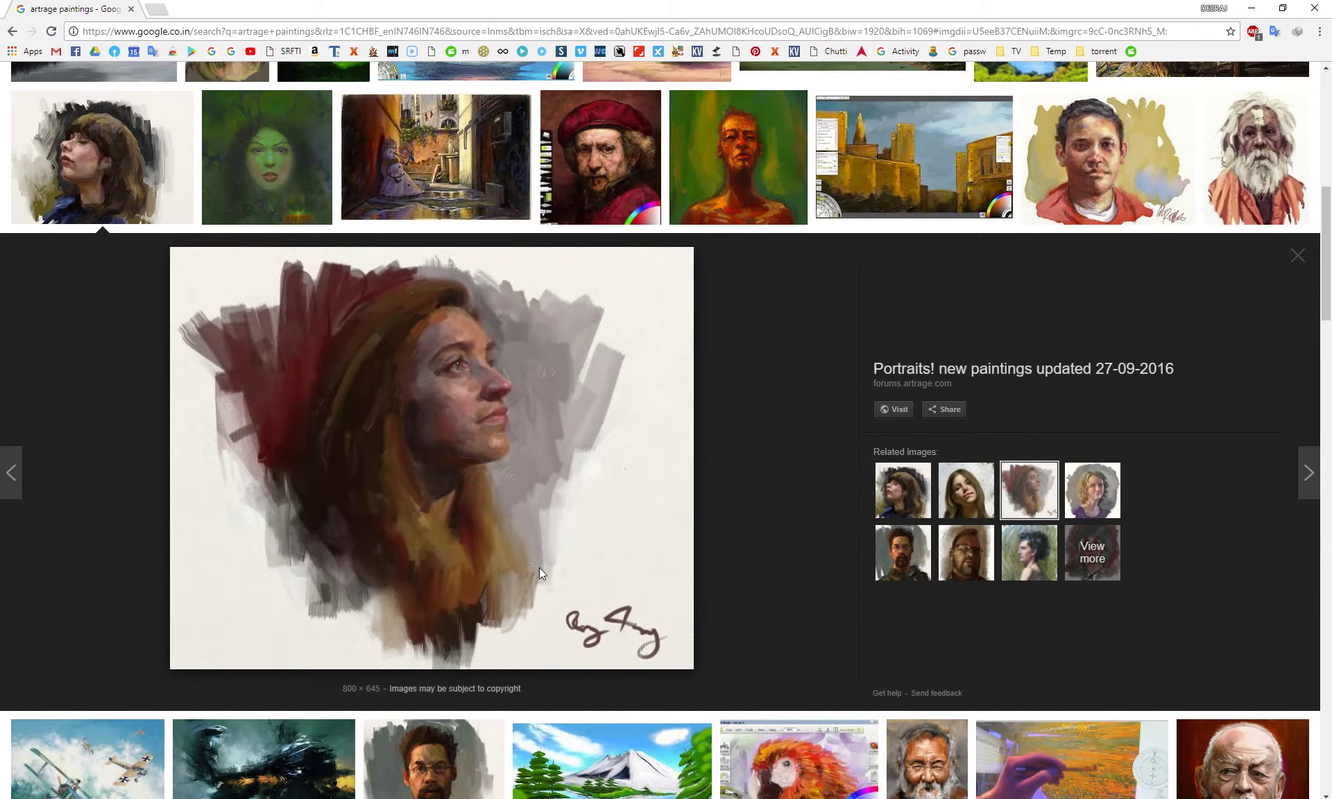
# - Preview the red tulip painting further down the image results
pyautogui.scroll(-7, 539, 568)
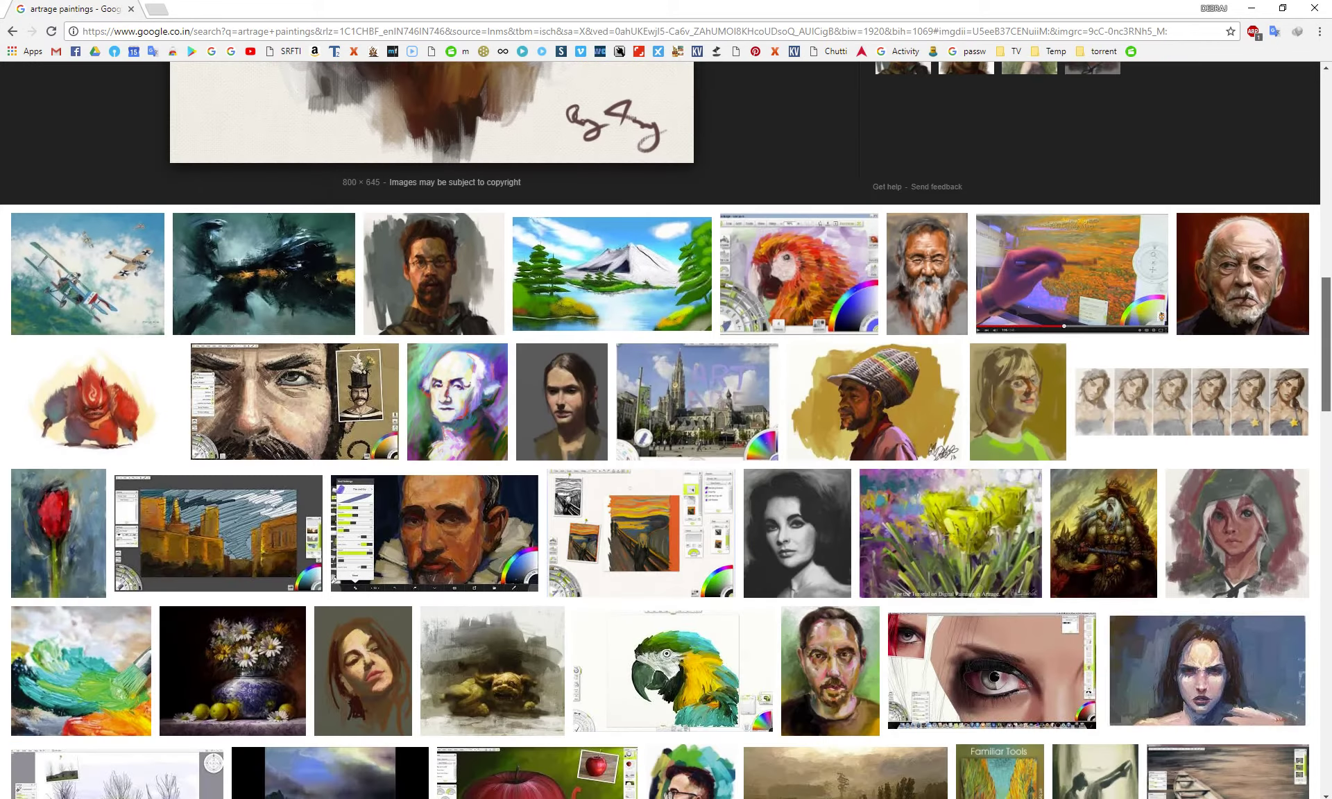
pyautogui.scroll(-3, 667, 430)
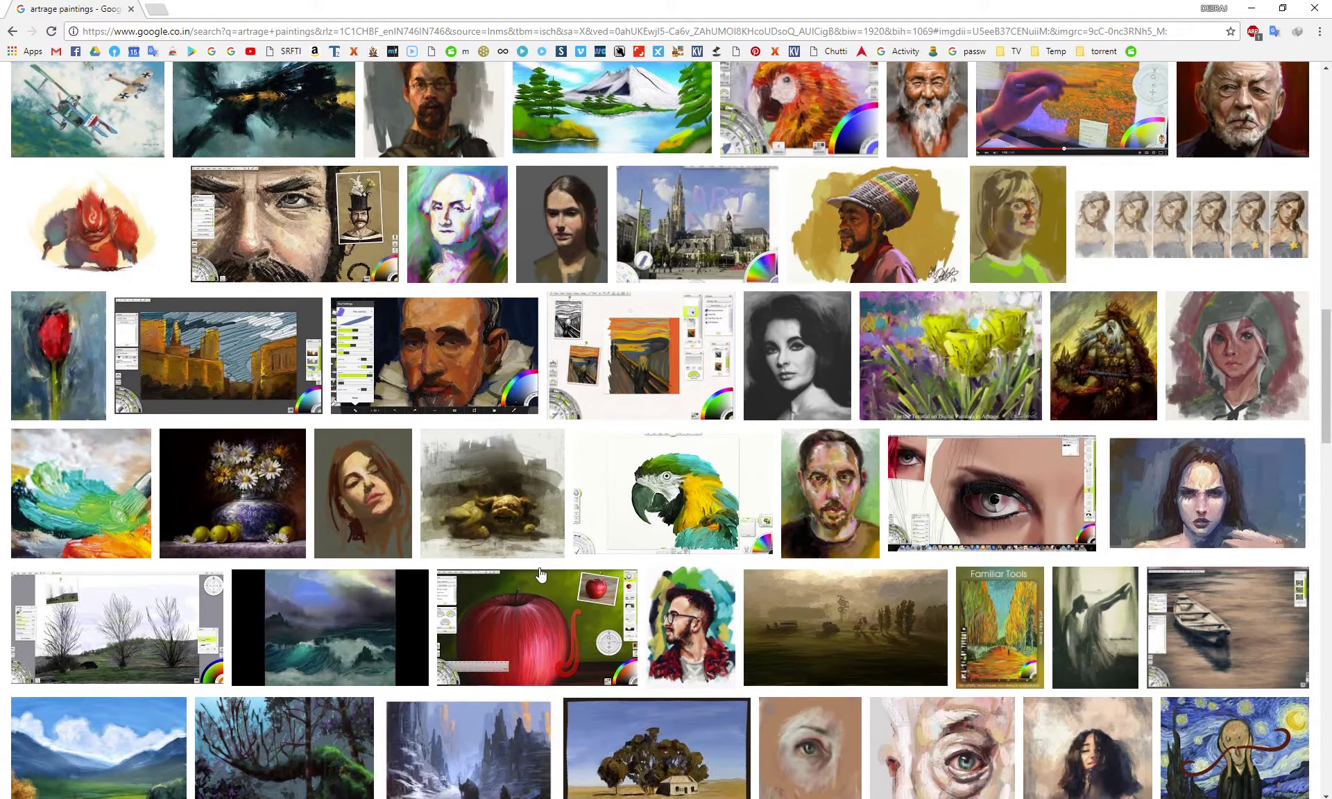
pyautogui.click(58, 355)
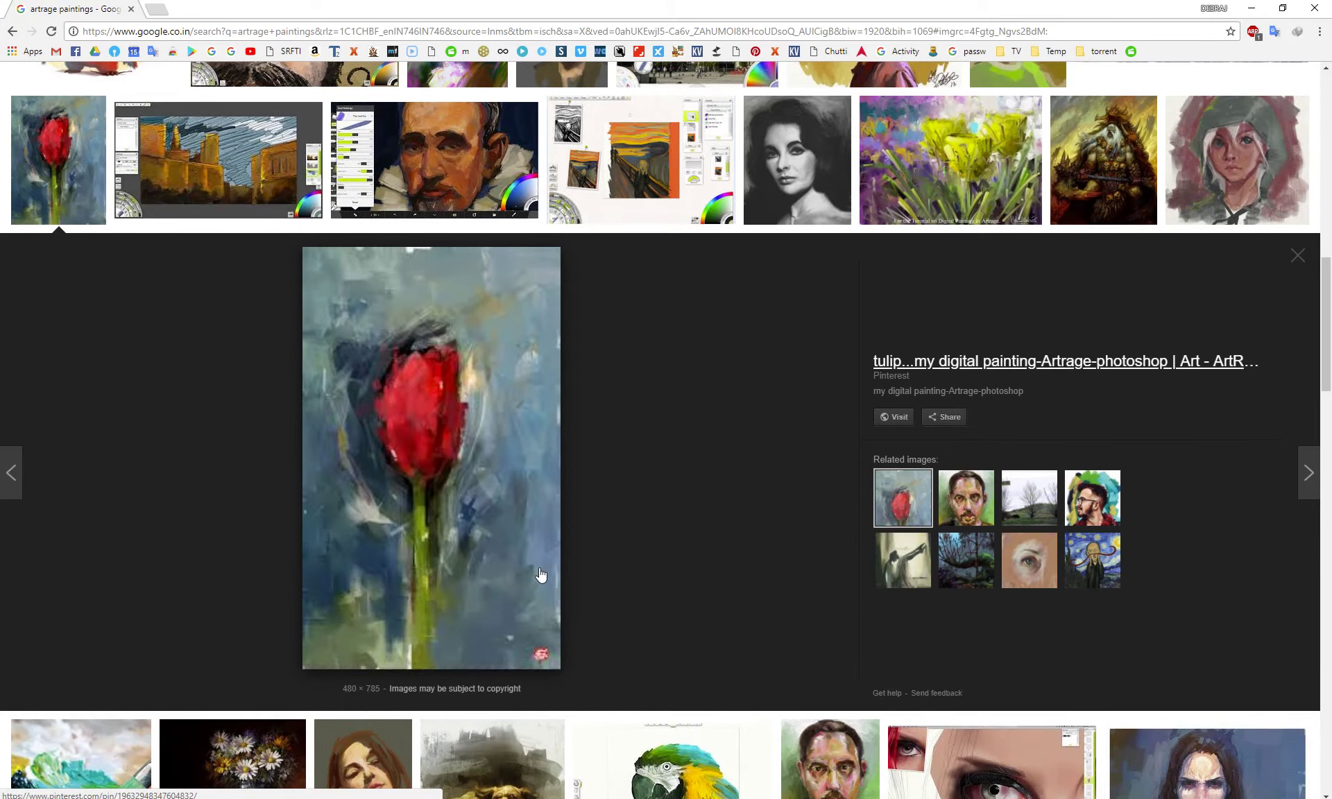
# - Look through the rest of the ArtRage painting results and return to the start of the results
pyautogui.scroll(-2, 541, 574)
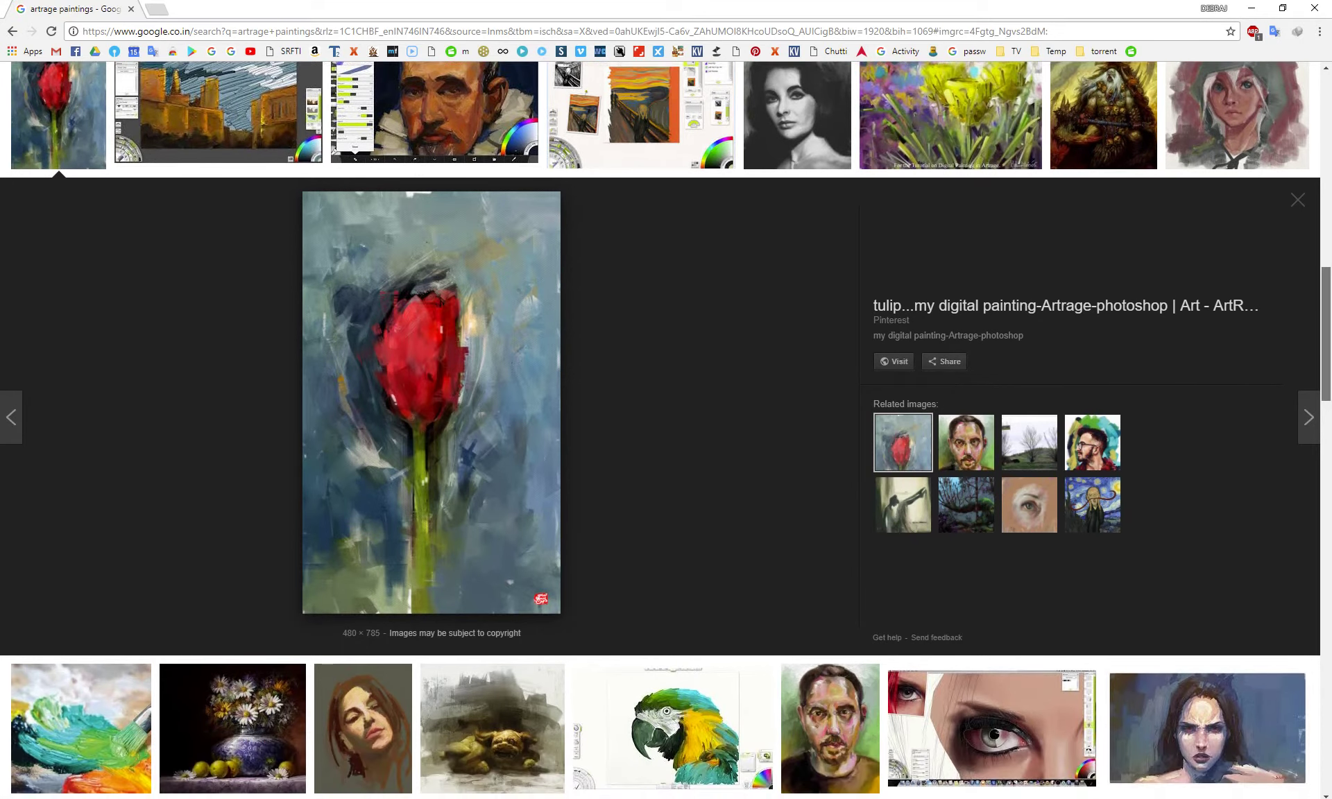
pyautogui.scroll(-9, 539, 568)
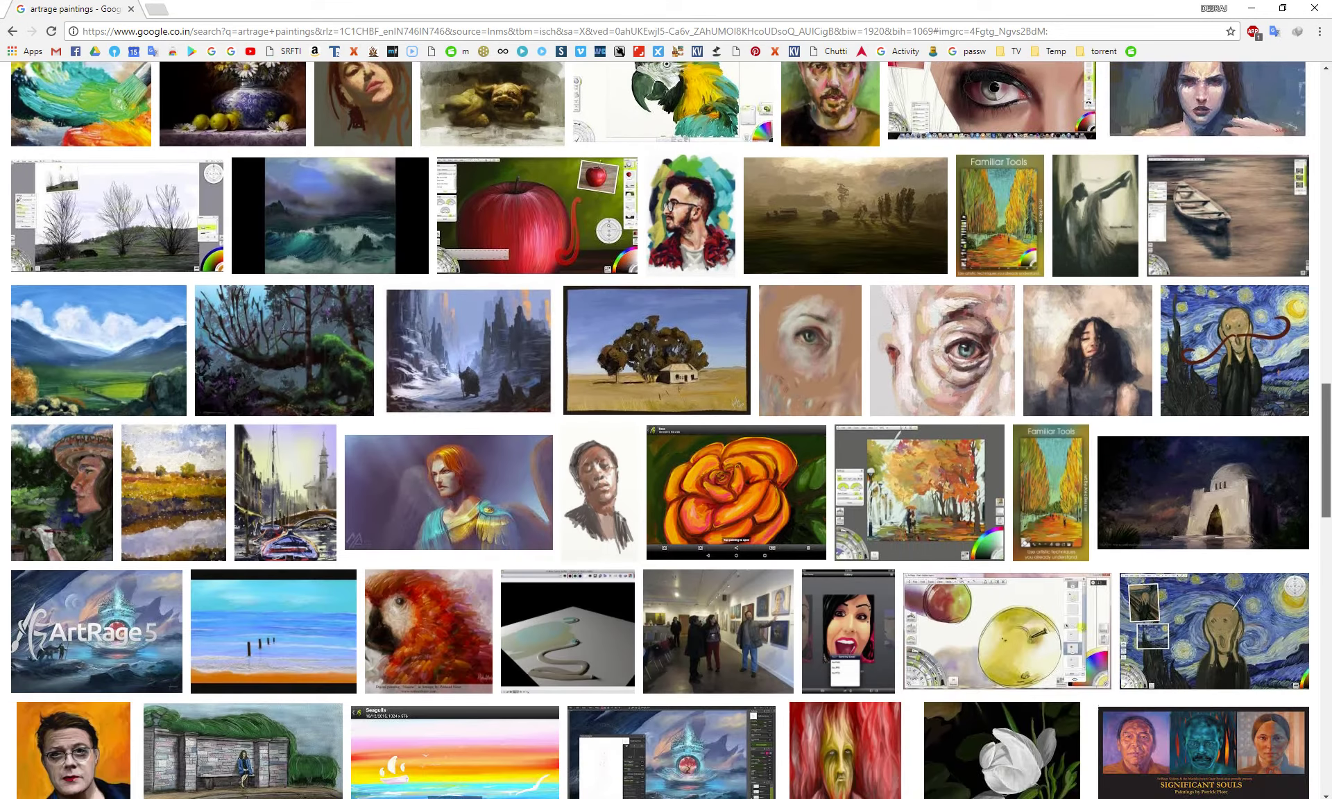
pyautogui.scroll(-6, 667, 430)
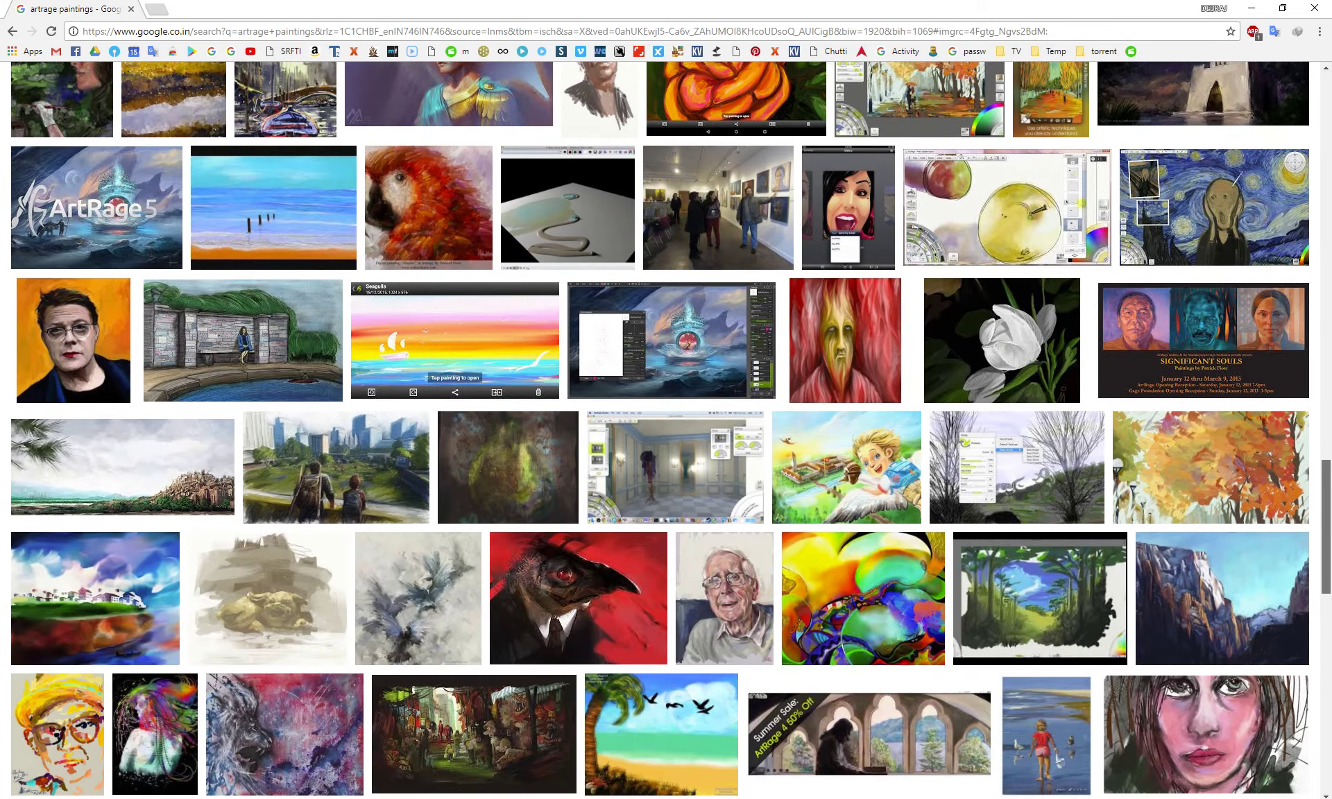
pyautogui.scroll(-7, 666, 430)
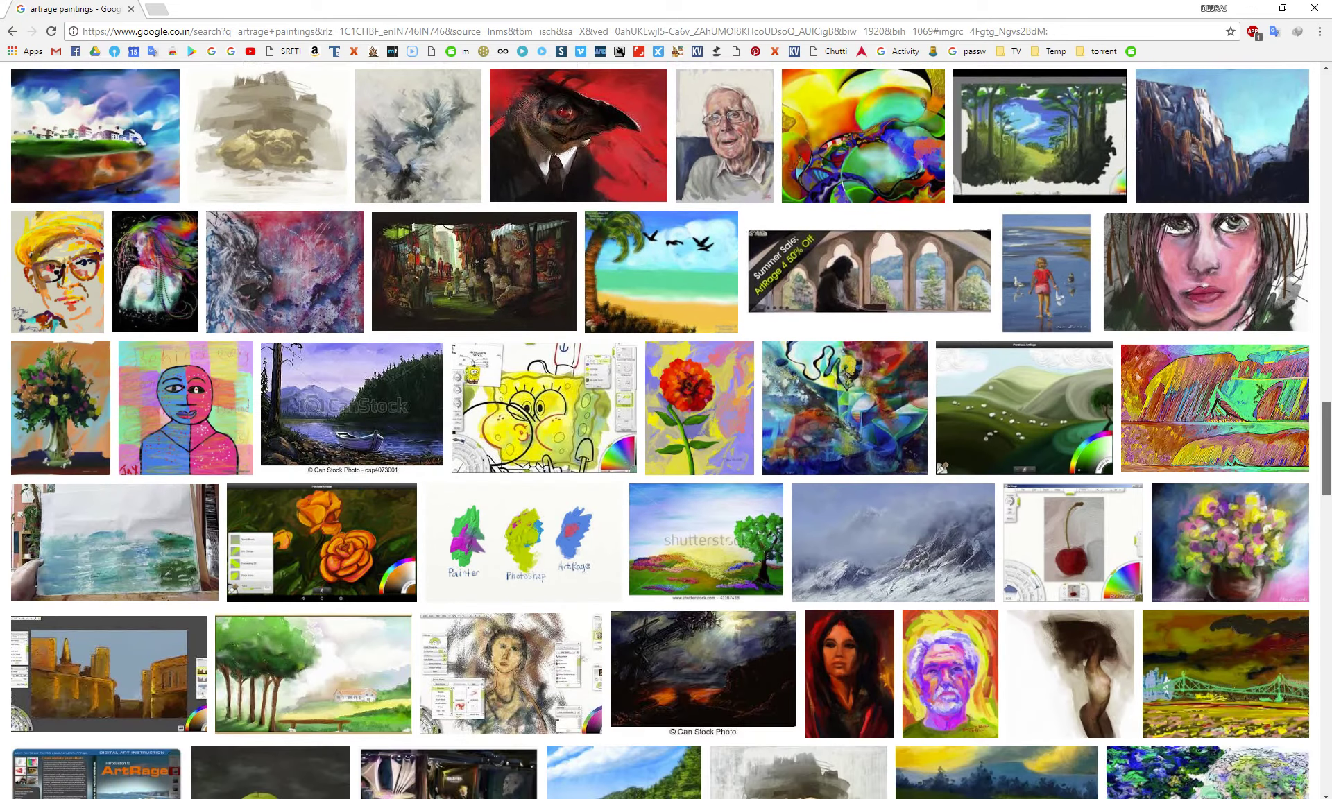
pyautogui.scroll(-6, 667, 430)
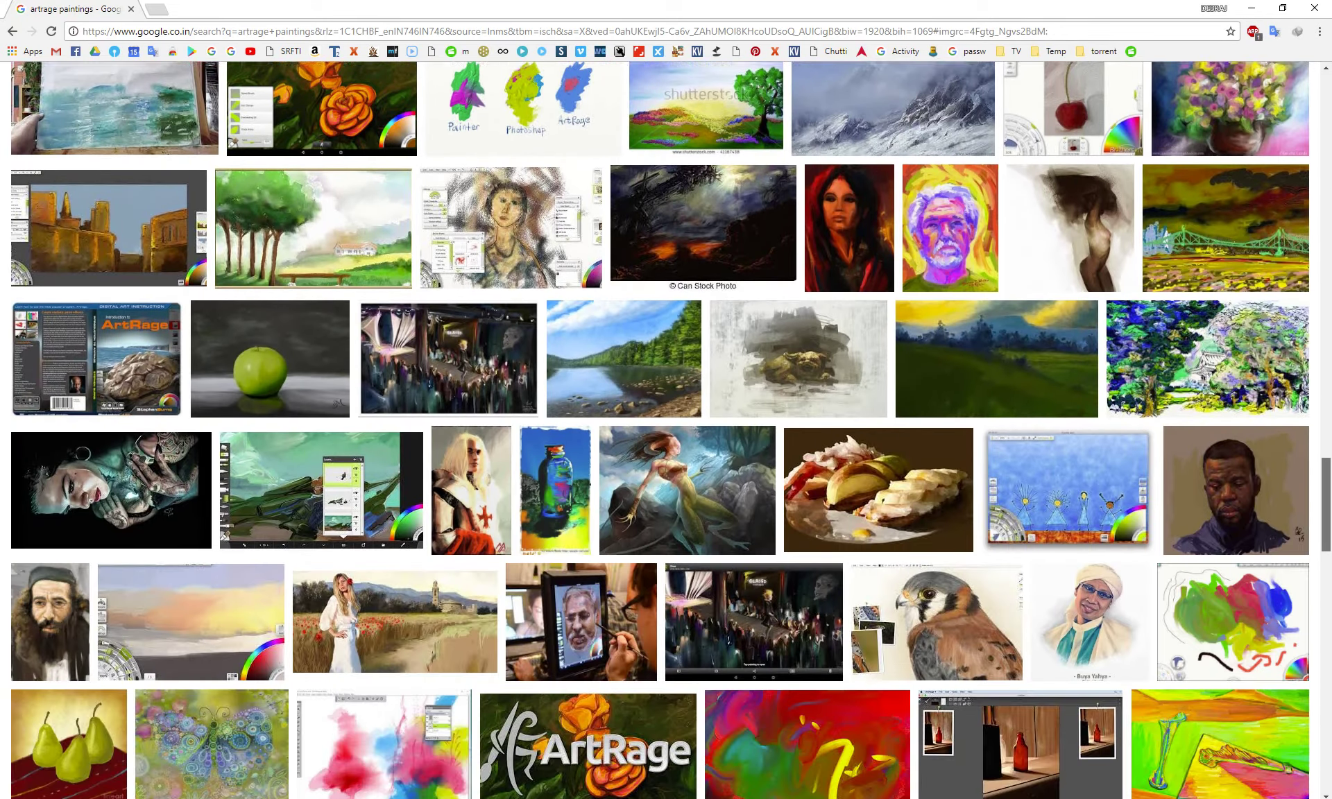
pyautogui.scroll(-5, 666, 430)
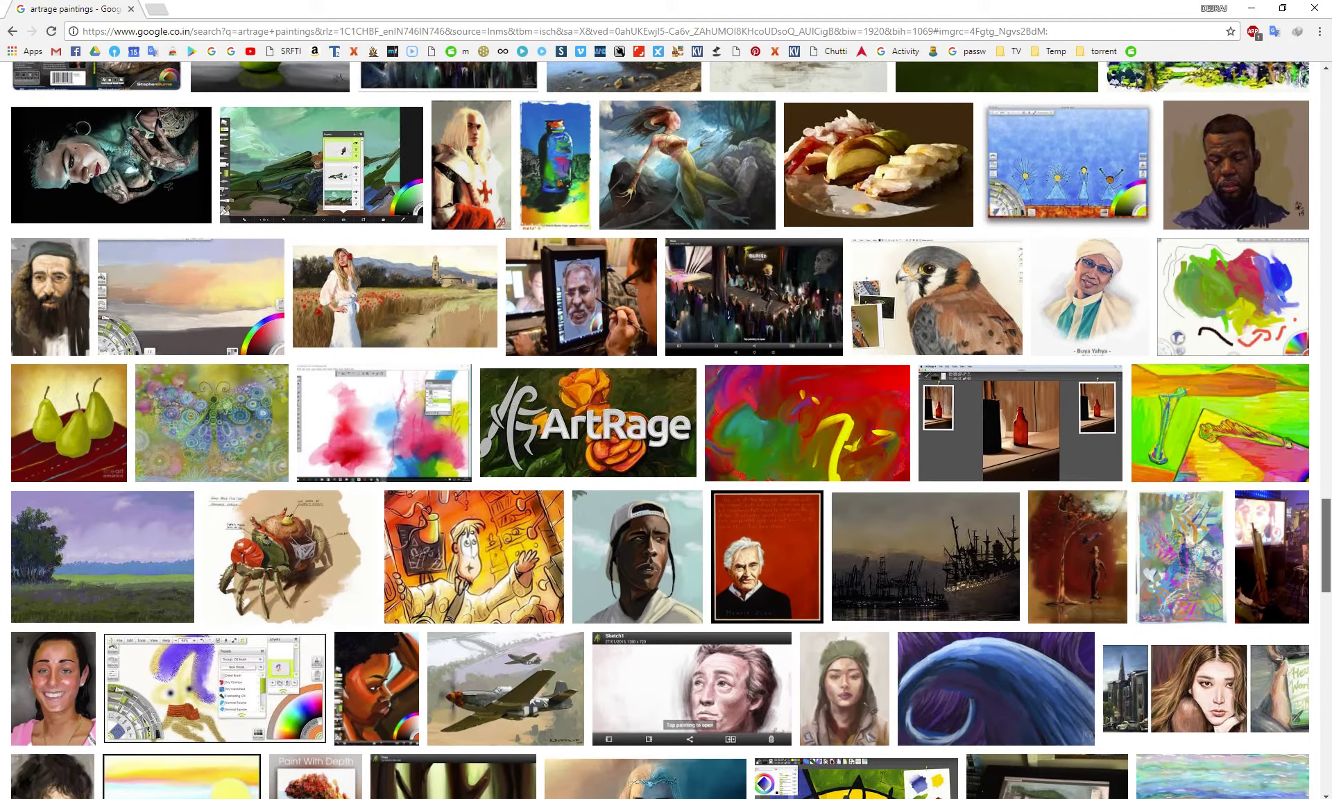
pyautogui.scroll(-2, 666, 430)
pyautogui.scroll(15, 666, 431)
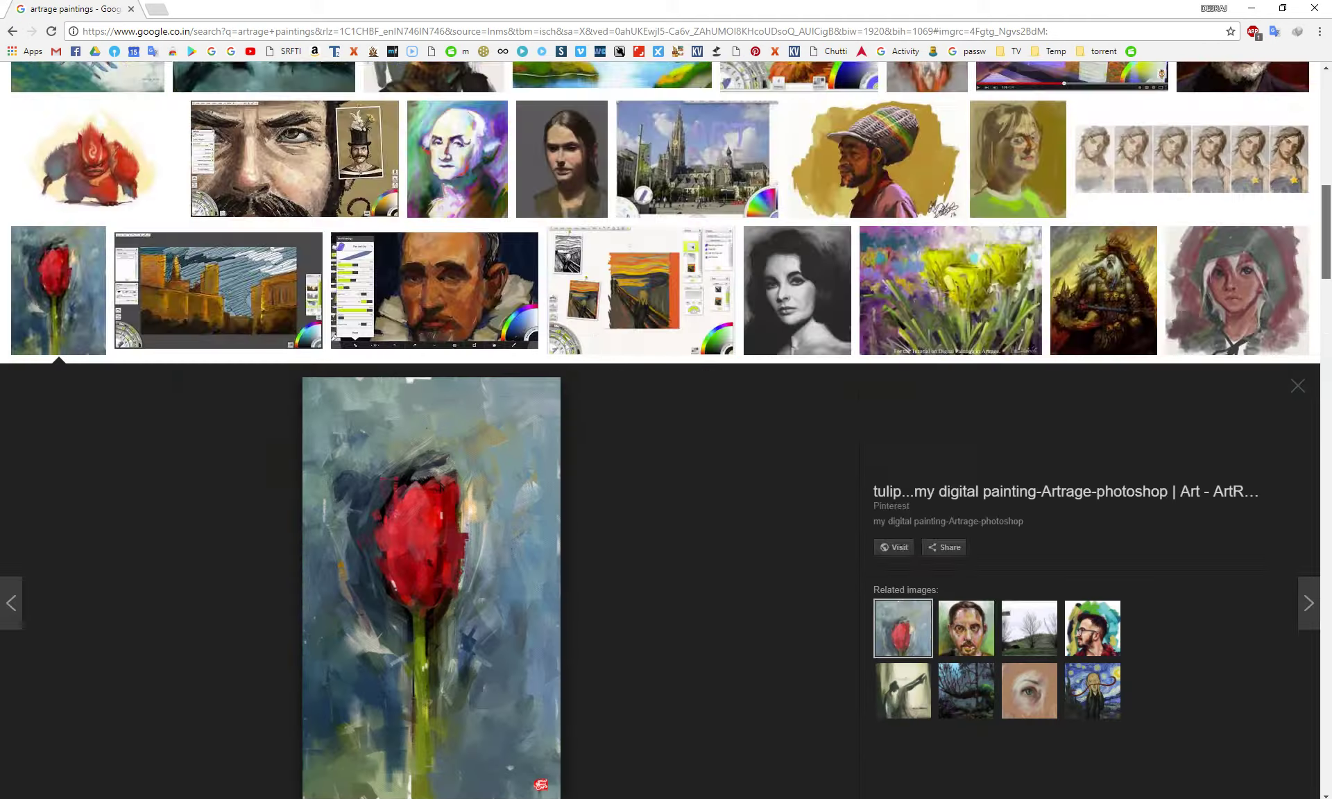
pyautogui.scroll(20, 667, 430)
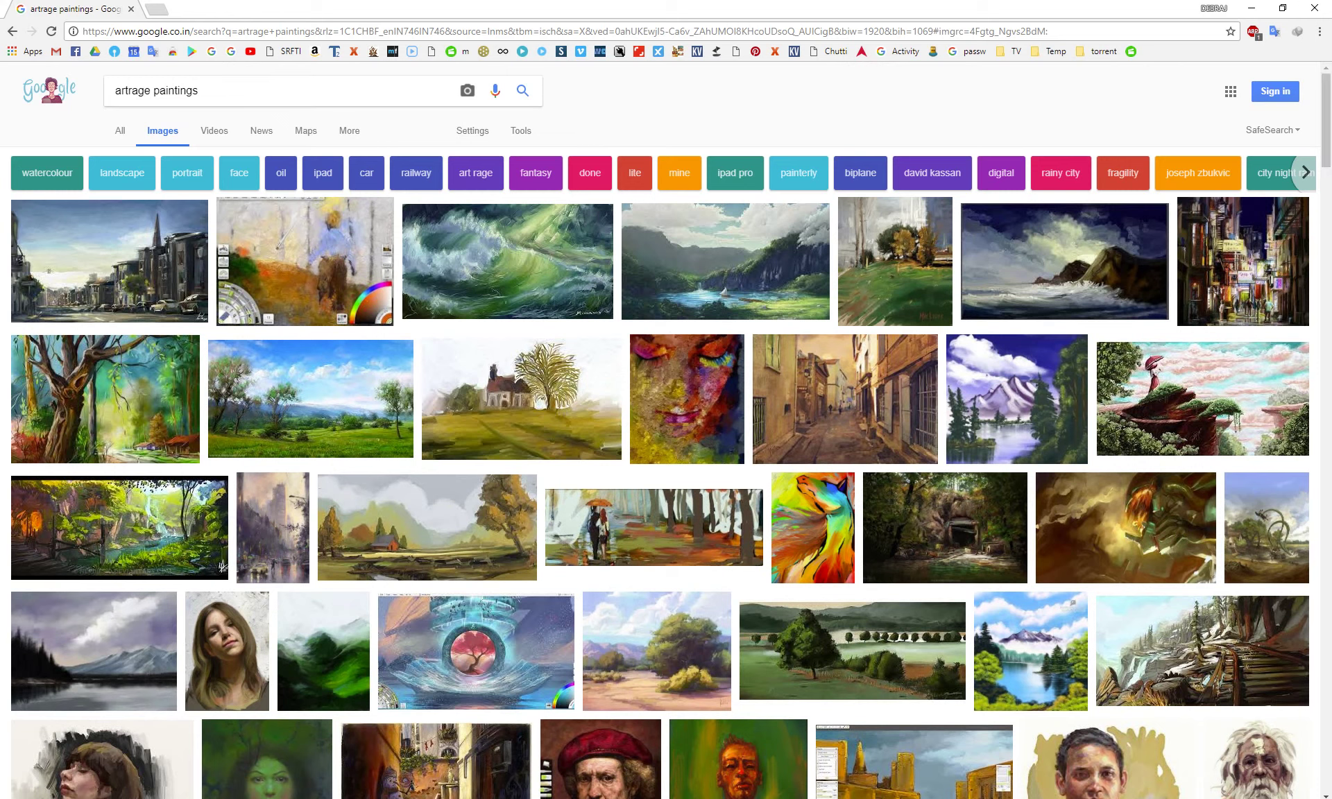
# - Preview the banner of the couple under an orange umbrella, and further down the ArtRage screenshot of the same autumn scene
pyautogui.click(546, 562)
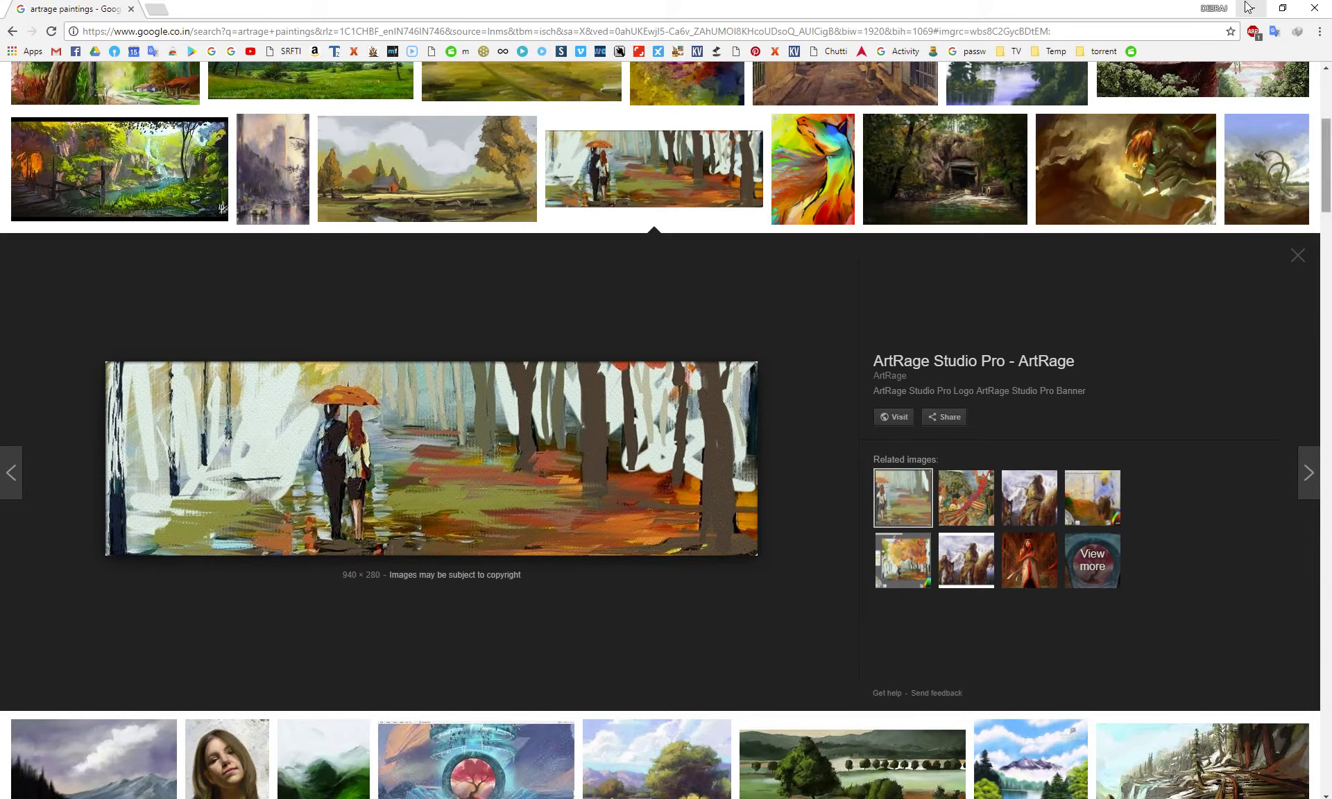
pyautogui.moveTo(1326, 165); pyautogui.dragTo(1326, 246)
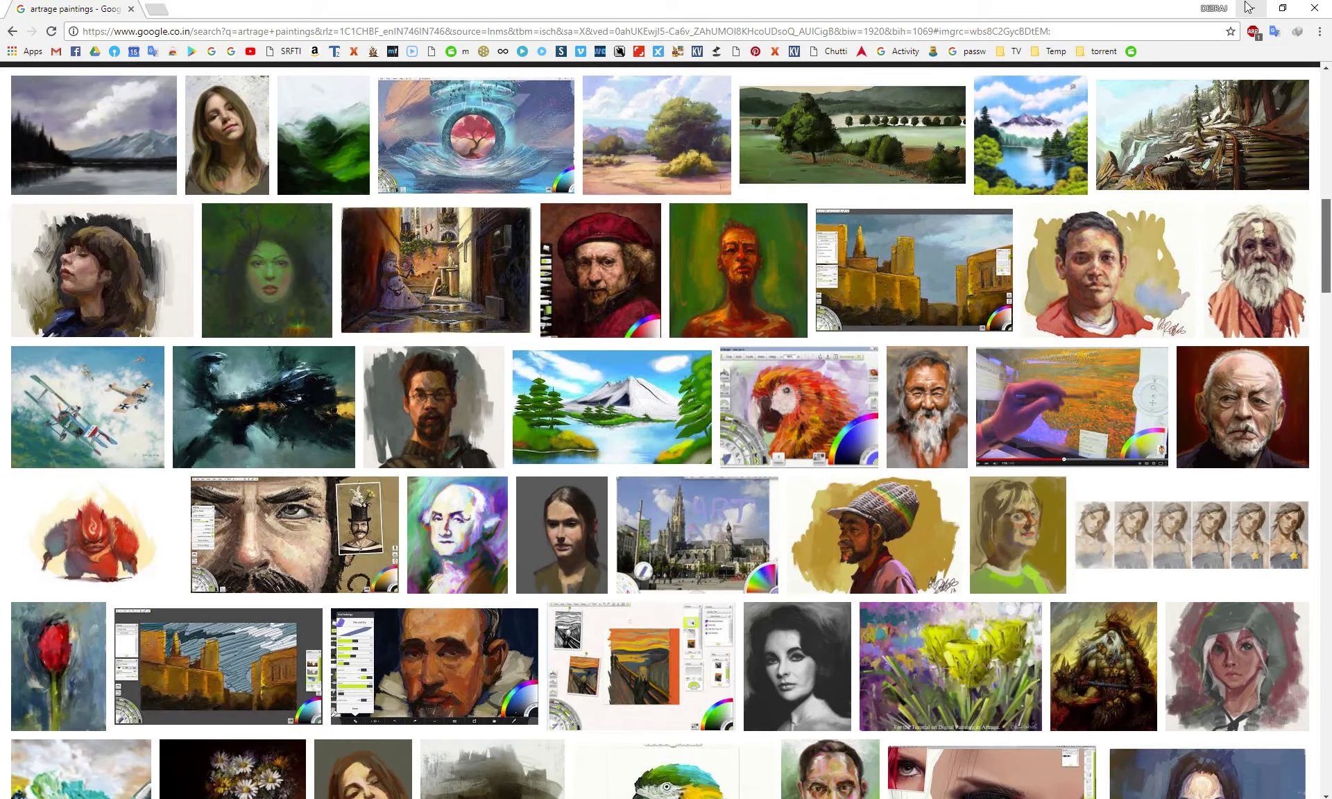
pyautogui.press('pagedown')
pyautogui.press('pagedown')
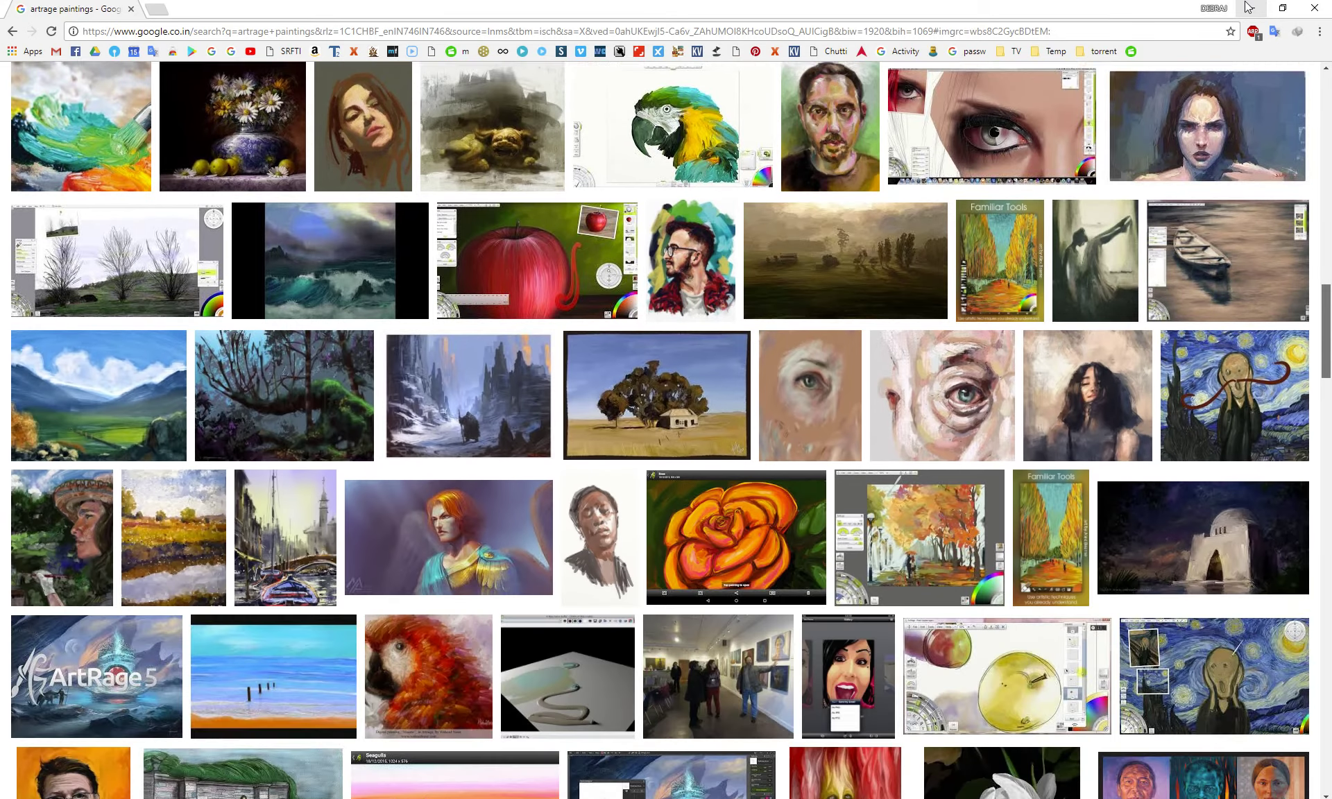
pyautogui.scroll(-1, 920, 268)
pyautogui.scroll(1, 920, 268)
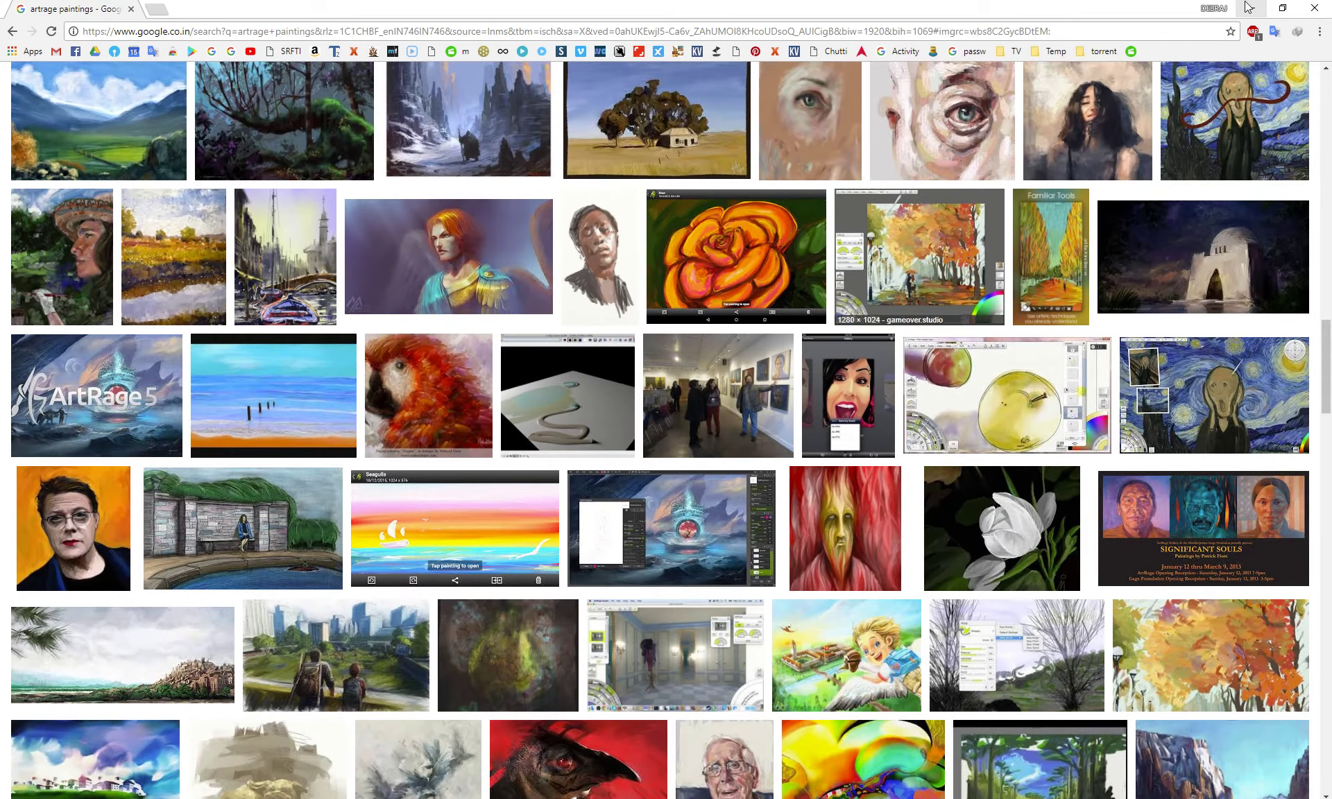
pyautogui.click(920, 268)
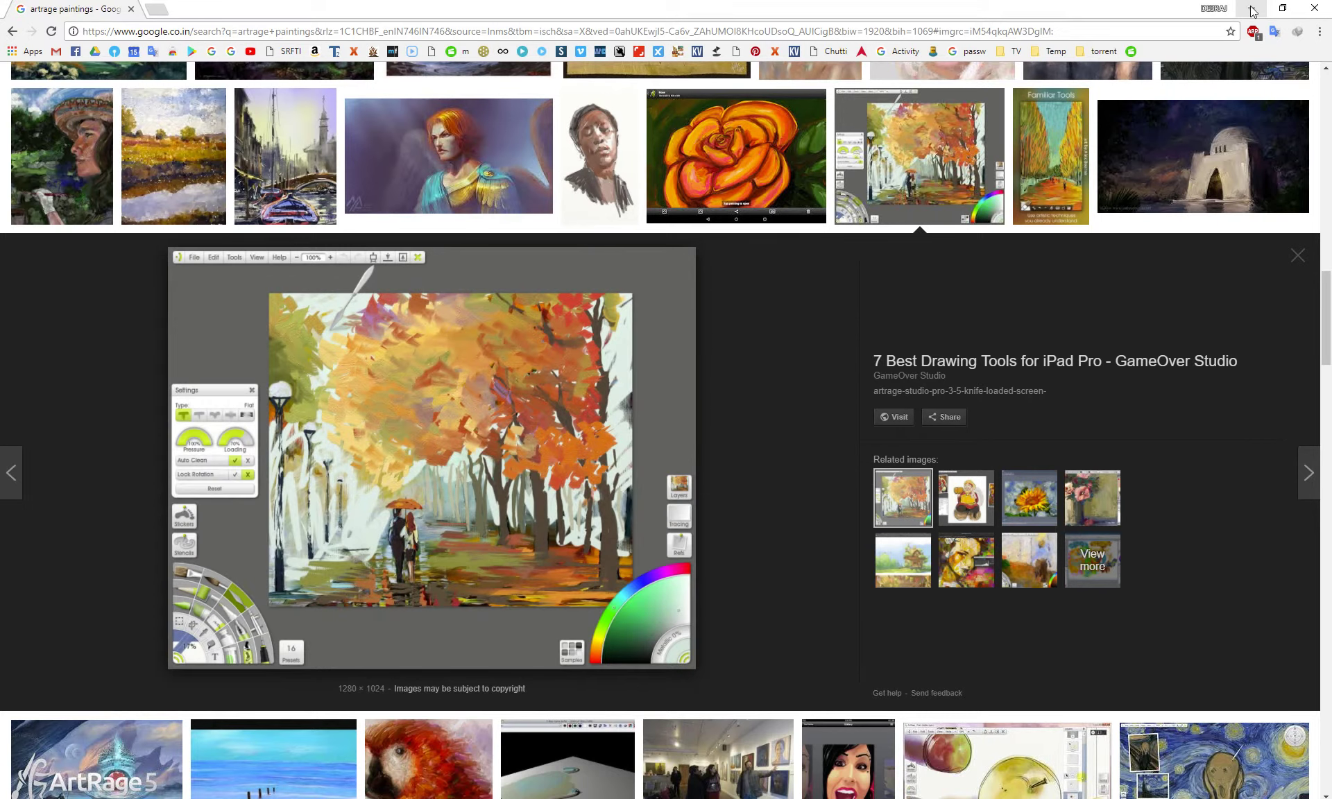
# - Switch back to ArtRage and set up the oil brush with a medium green at 356% size, undoing the test stroke
pyautogui.click(1253, 9)
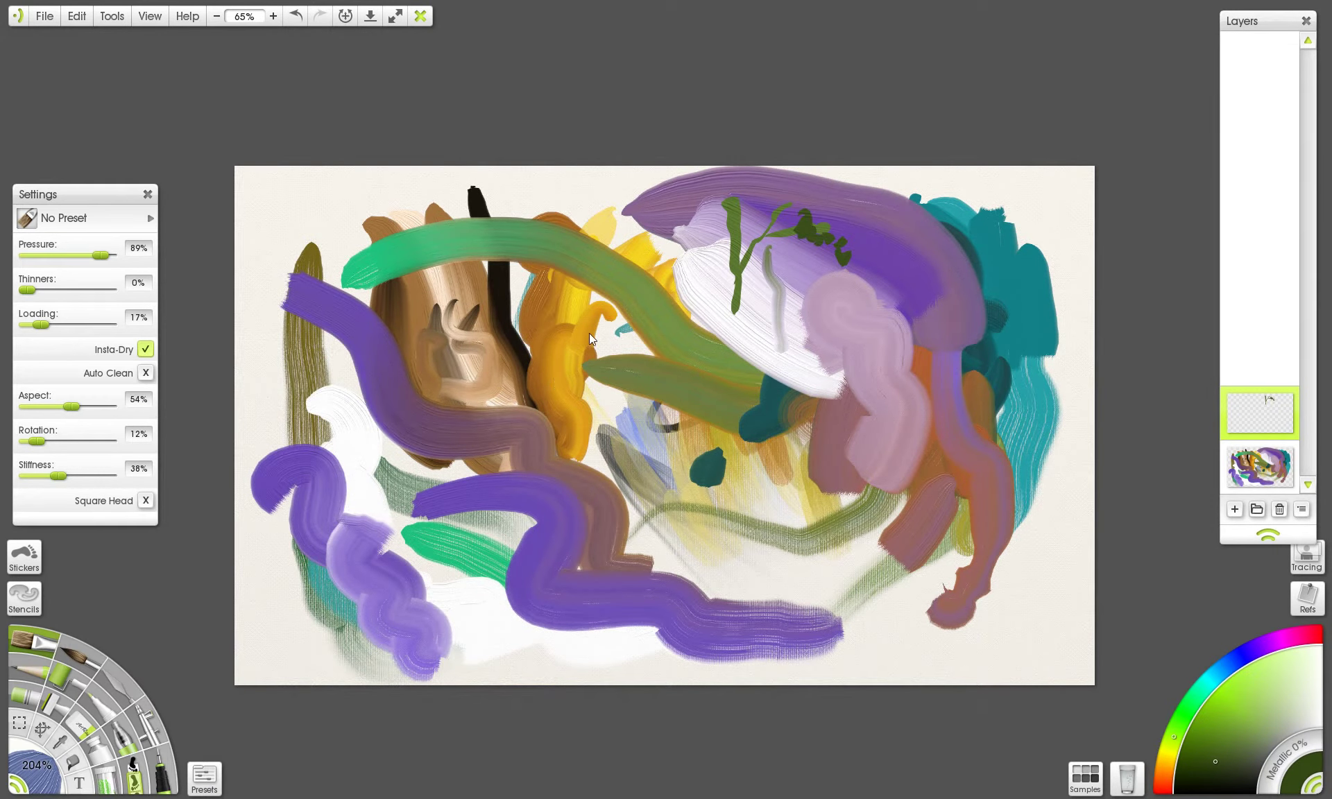
pyautogui.click(1242, 691)
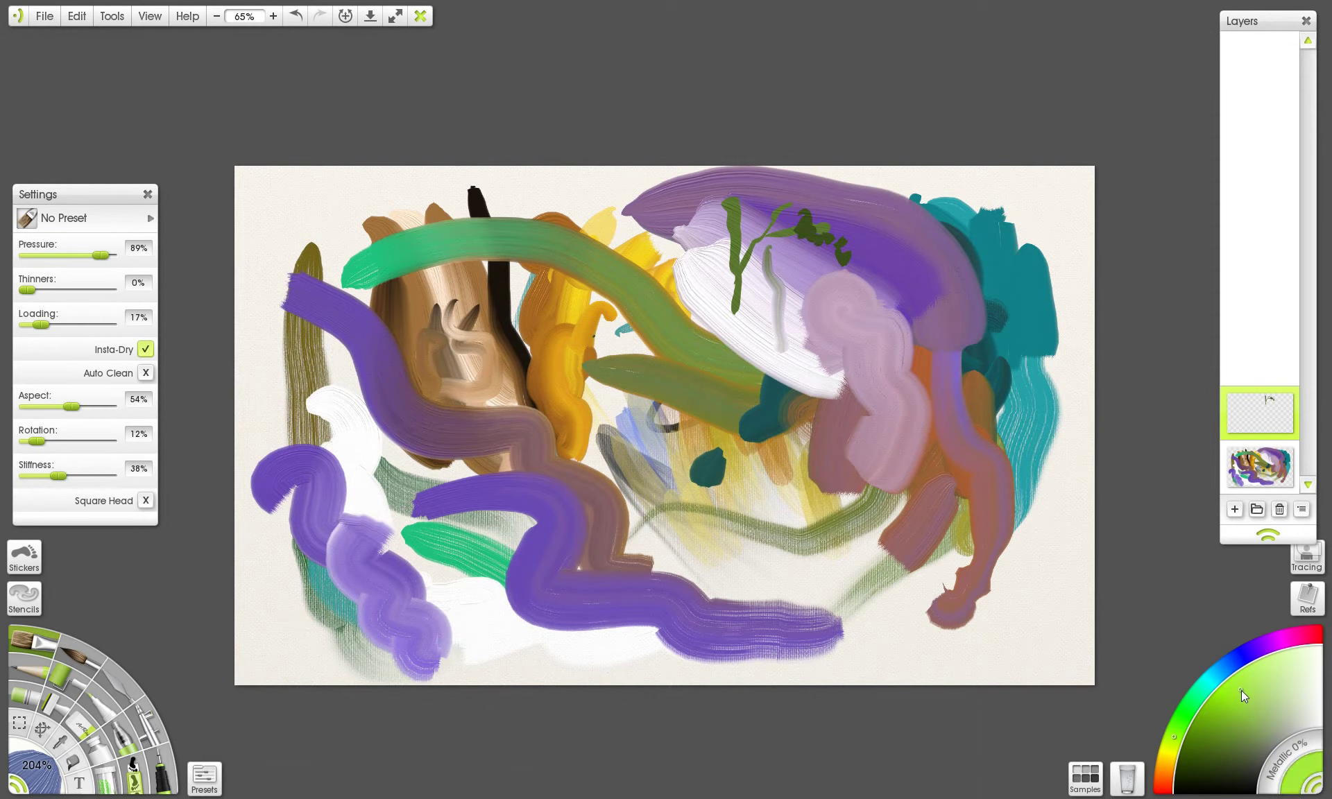
pyautogui.moveTo(788, 333)
pyautogui.mouseDown()
pyautogui.moveTo(889, 347)
pyautogui.moveTo(903, 434)
pyautogui.mouseUp()
pyautogui.hotkey('ctrl', 'z')
pyautogui.click(1235, 723)
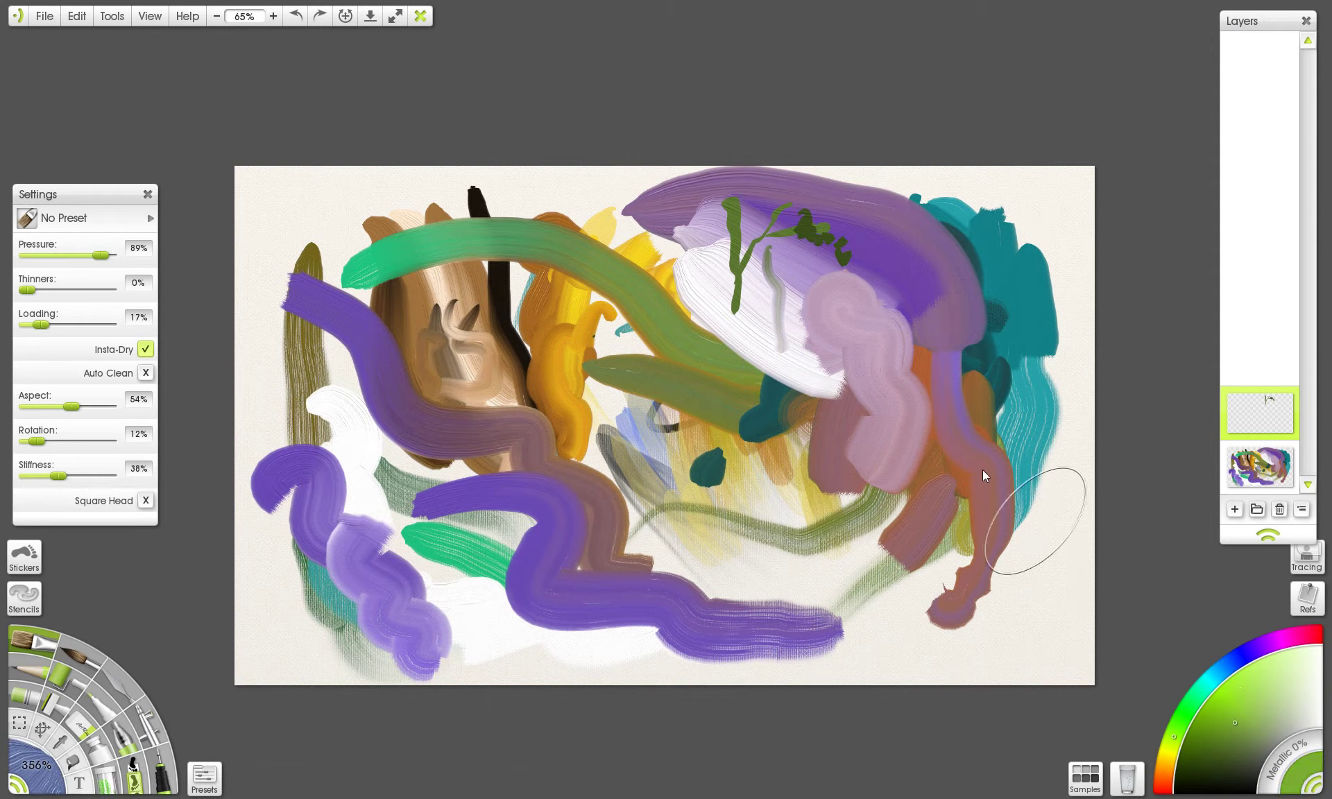
# - Try broad green strokes across the painting on the upper layer and on the bottom layer, undoing each one
pyautogui.moveTo(757, 333)
pyautogui.mouseDown()
pyautogui.moveTo(941, 505)
pyautogui.moveTo(927, 545)
pyautogui.mouseUp()
pyautogui.hotkey('ctrl', 'z')
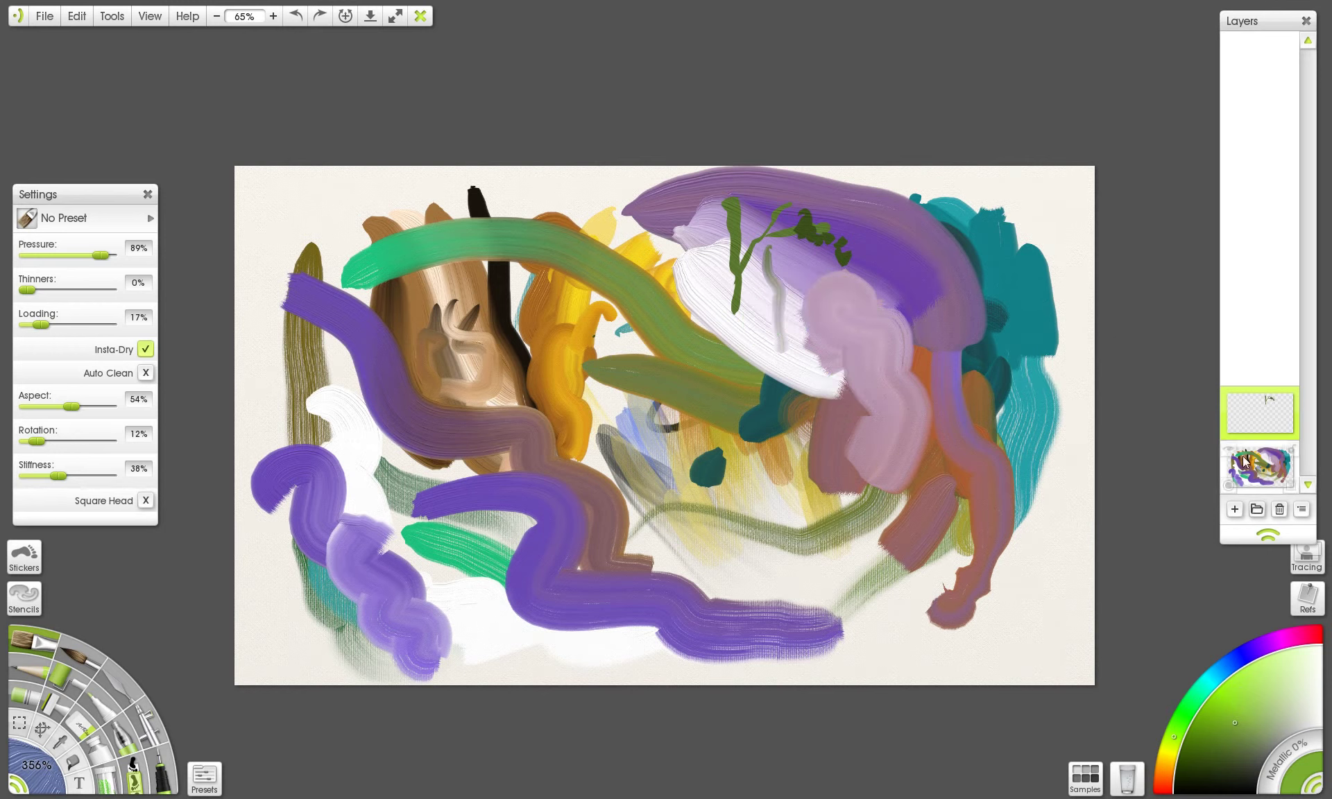
pyautogui.moveTo(722, 312)
pyautogui.mouseDown()
pyautogui.moveTo(845, 401)
pyautogui.moveTo(909, 543)
pyautogui.moveTo(885, 351)
pyautogui.moveTo(940, 346)
pyautogui.moveTo(968, 485)
pyautogui.mouseUp()
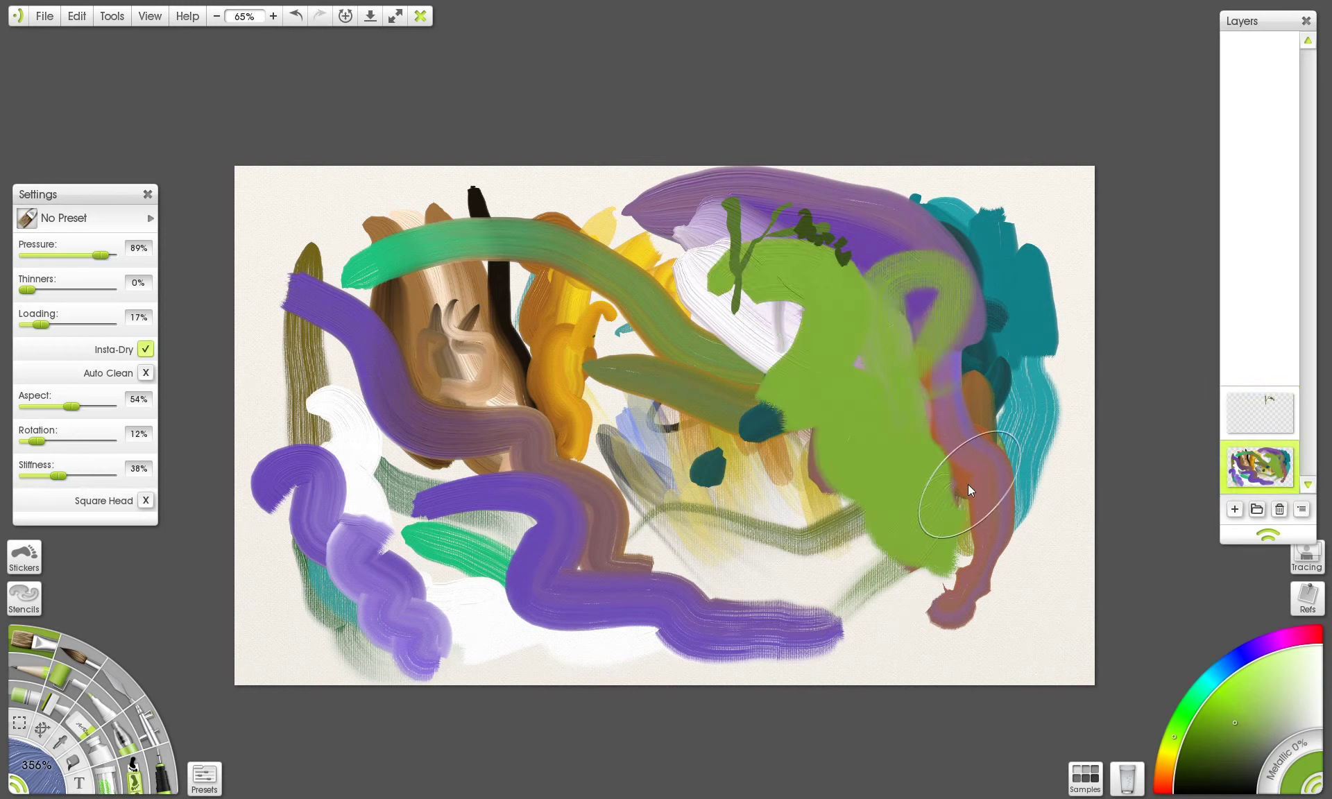
pyautogui.hotkey('ctrl', 'z')
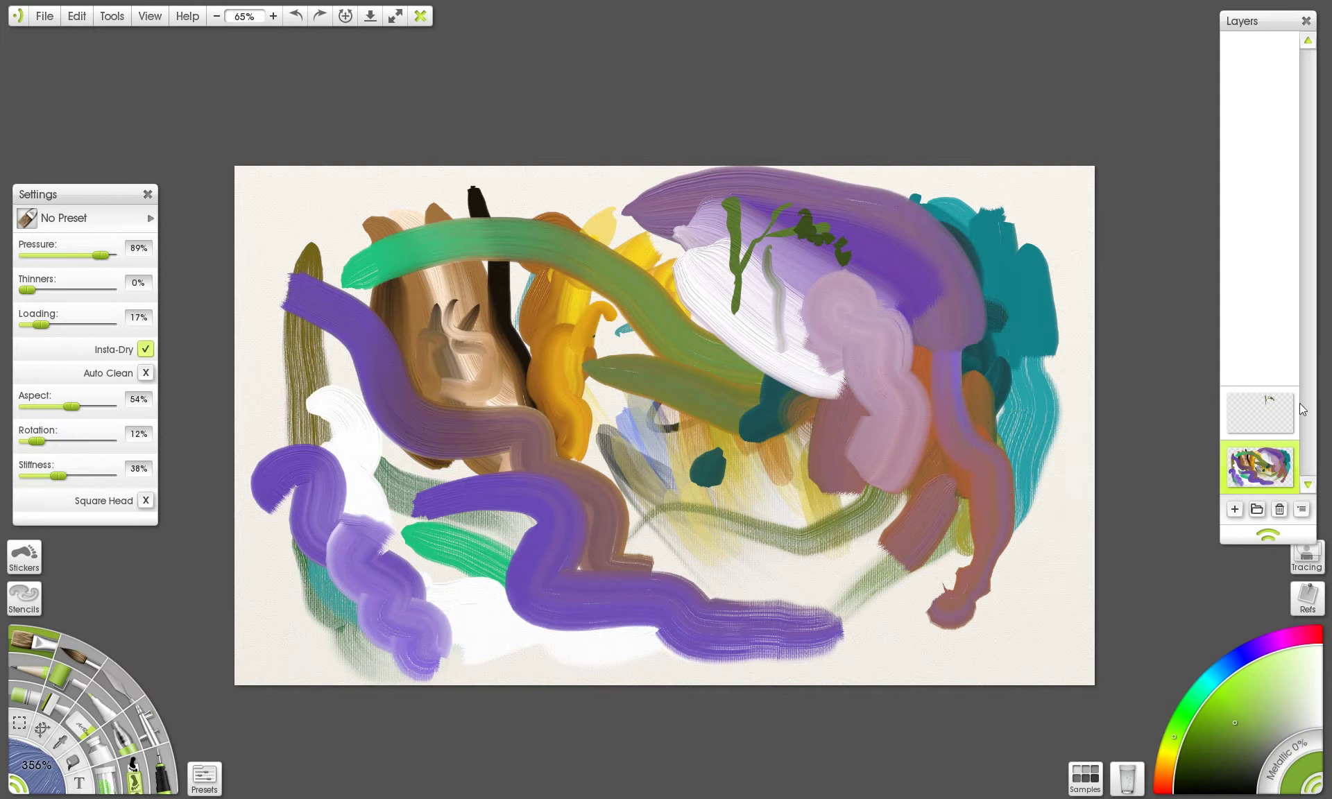
# - Delete the upper layer holding the dark green leaf strokes and clear the contents of the remaining painted layer
pyautogui.rightClick(1265, 413)
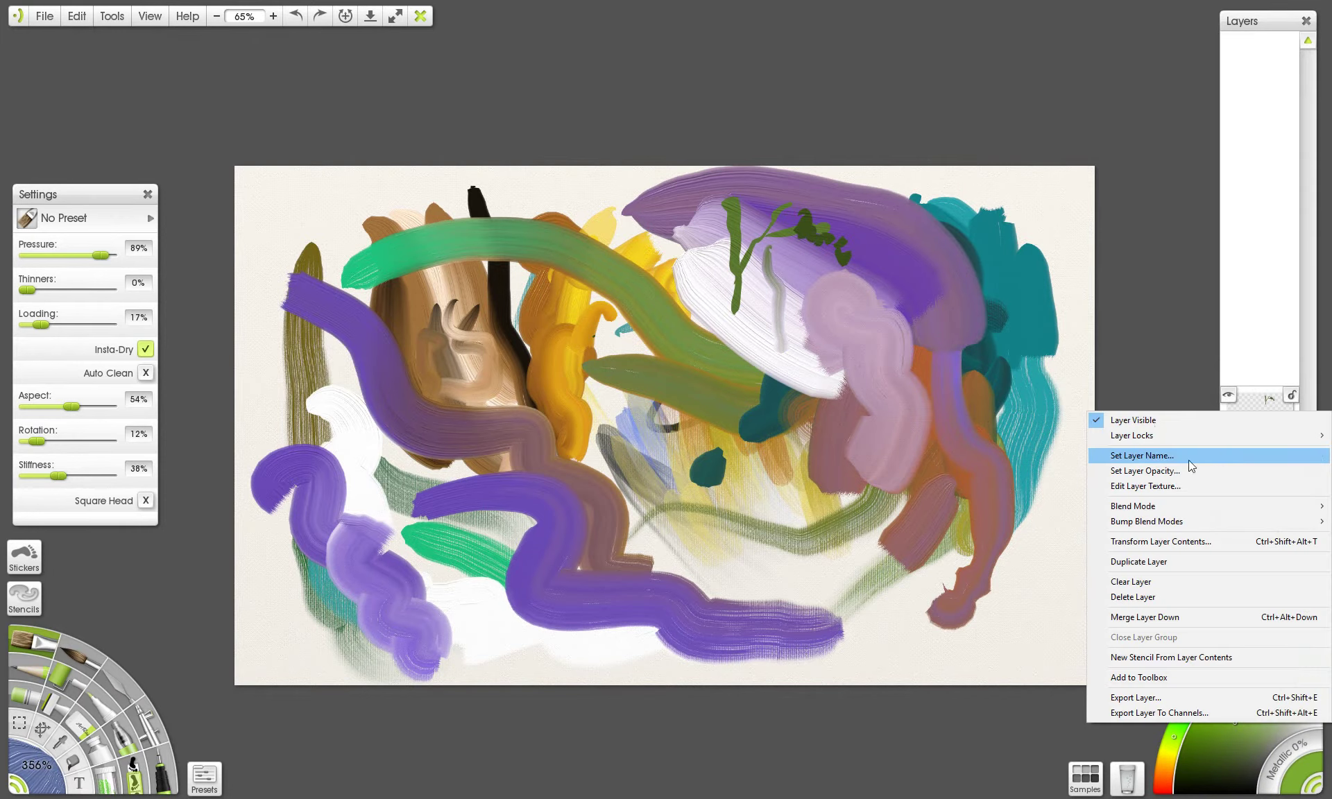
pyautogui.click(1254, 400)
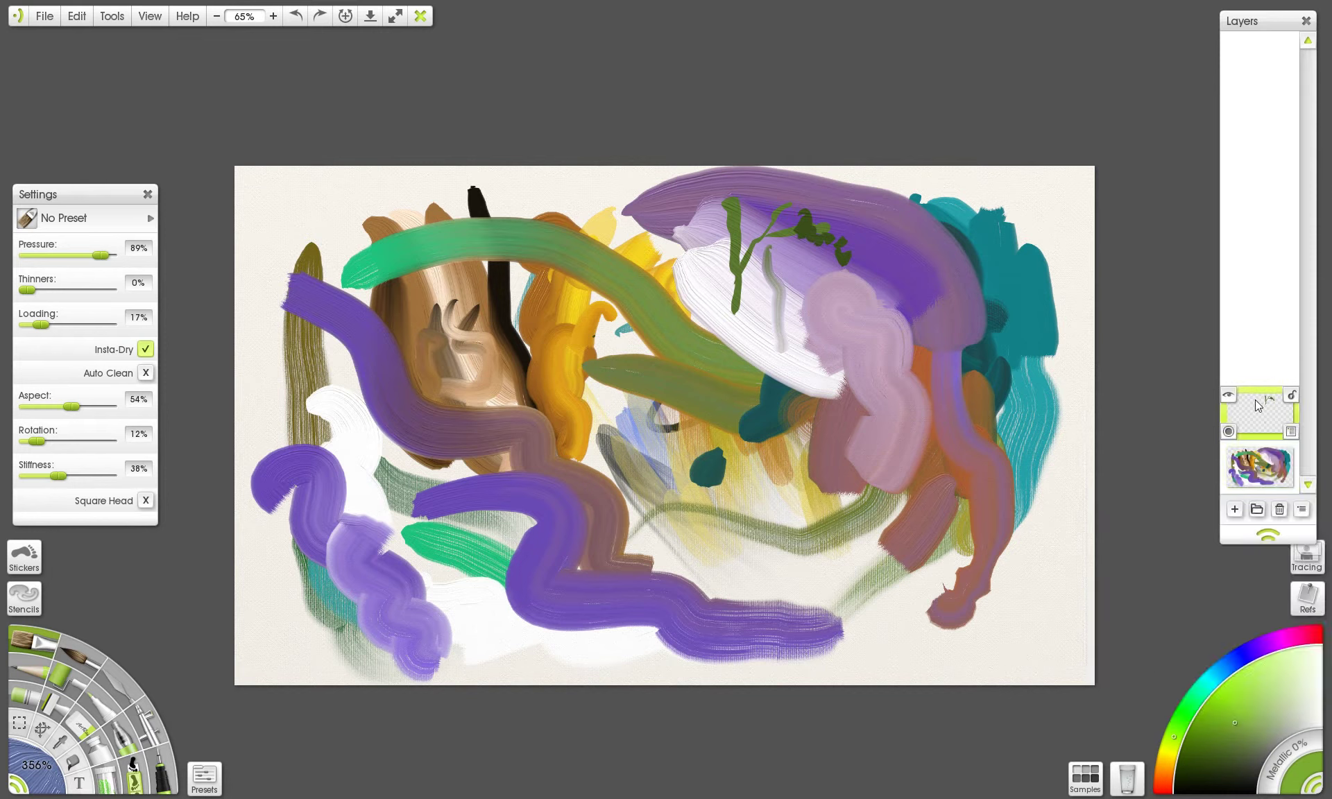
pyautogui.click(1279, 510)
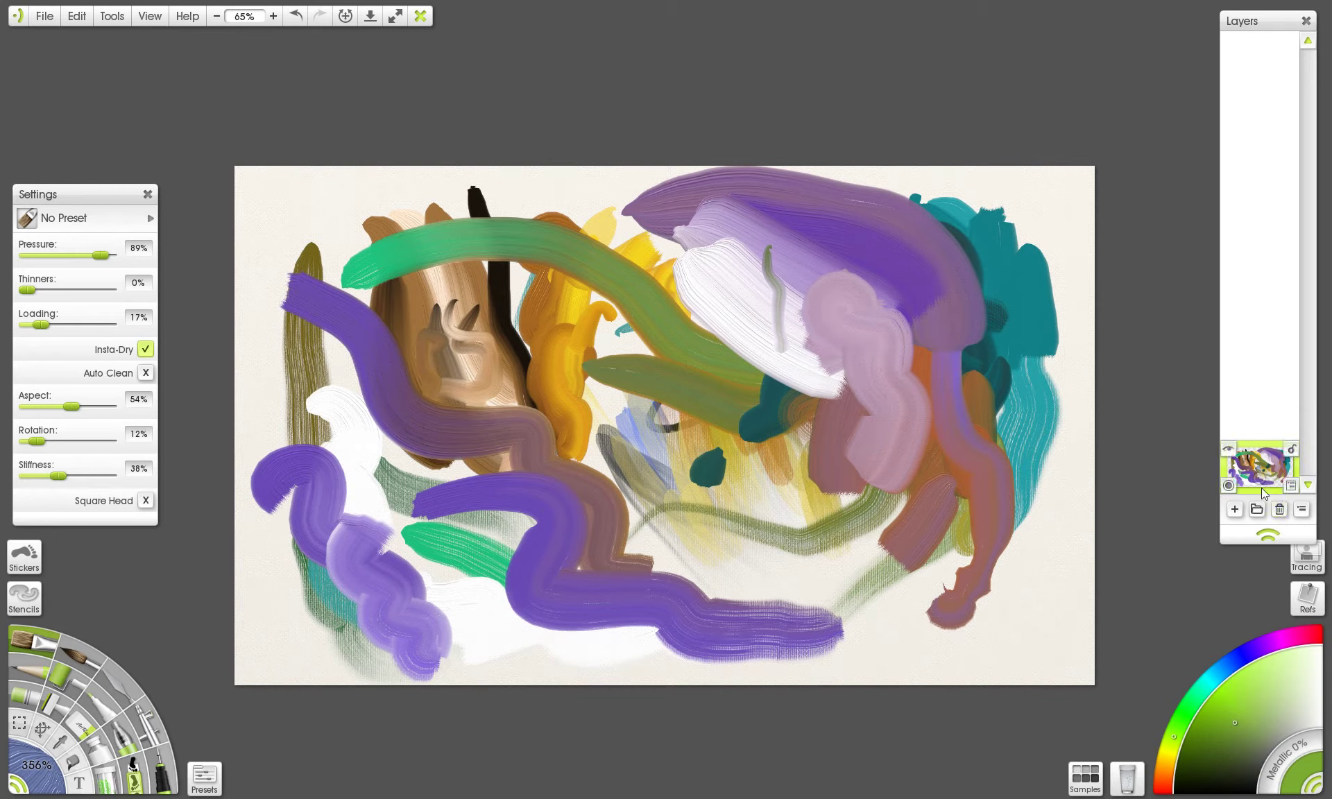
pyautogui.rightClick(1245, 459)
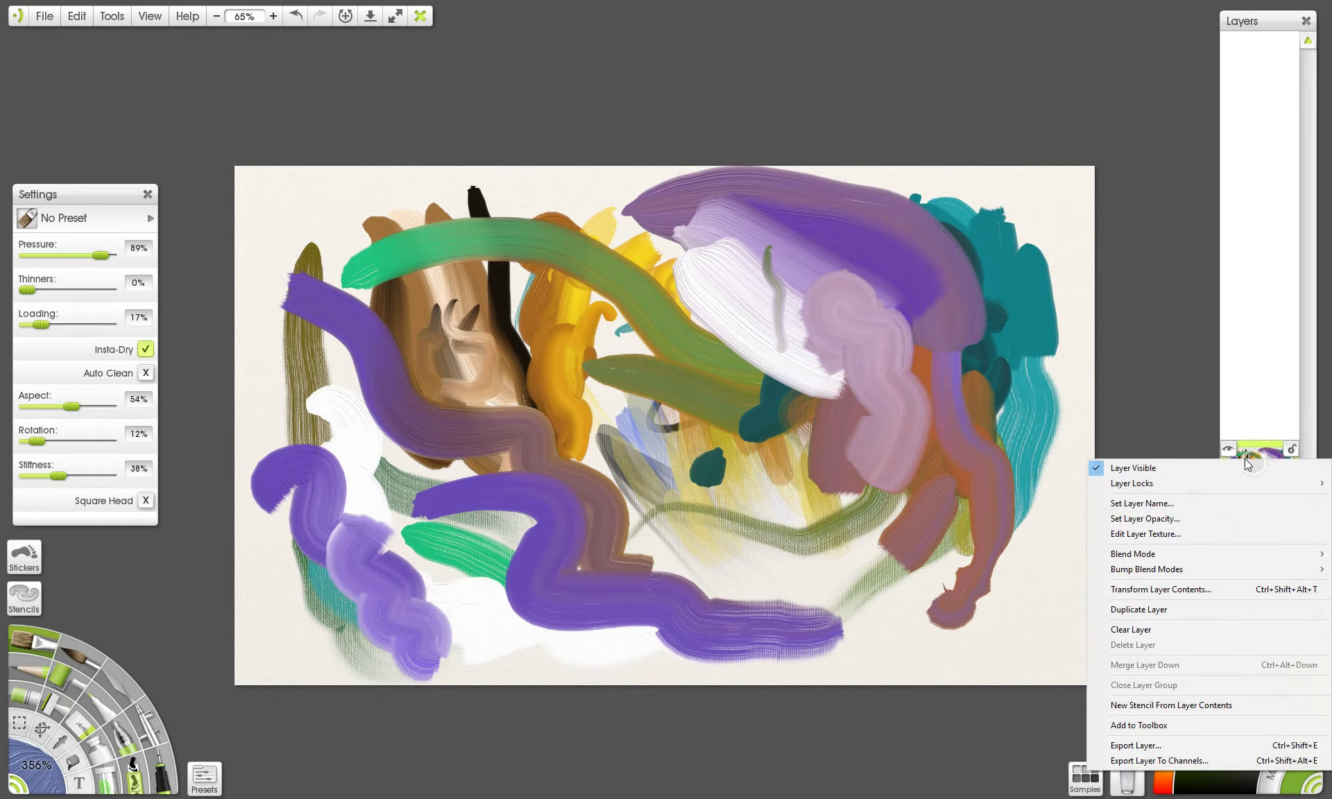
pyautogui.click(1138, 629)
# - Apply the WaterColor Paper preset from the Paper group to the empty canvas and close the canvas settings
pyautogui.moveTo(966, 353); pyautogui.dragTo(958, 355)
pyautogui.moveTo(840, 341); pyautogui.dragTo(789, 297)
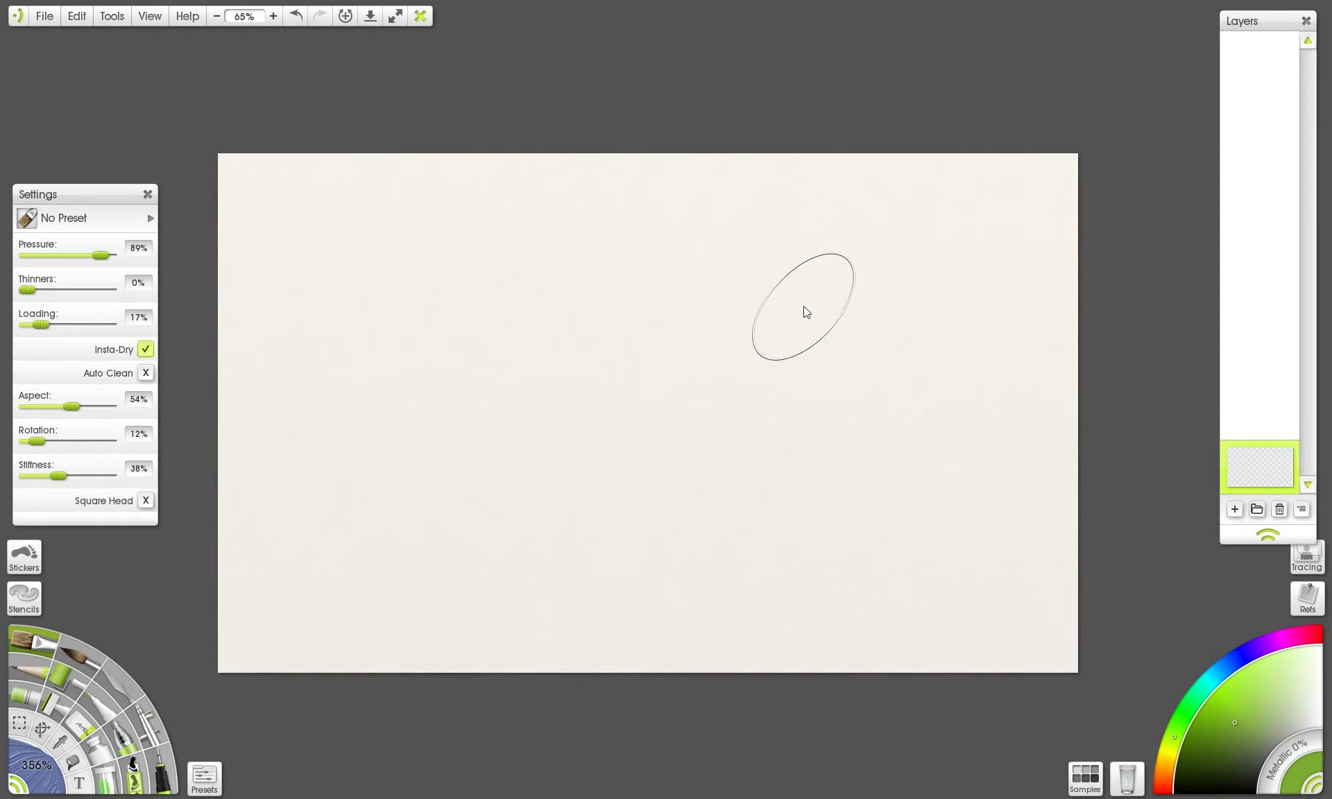
pyautogui.press('c')
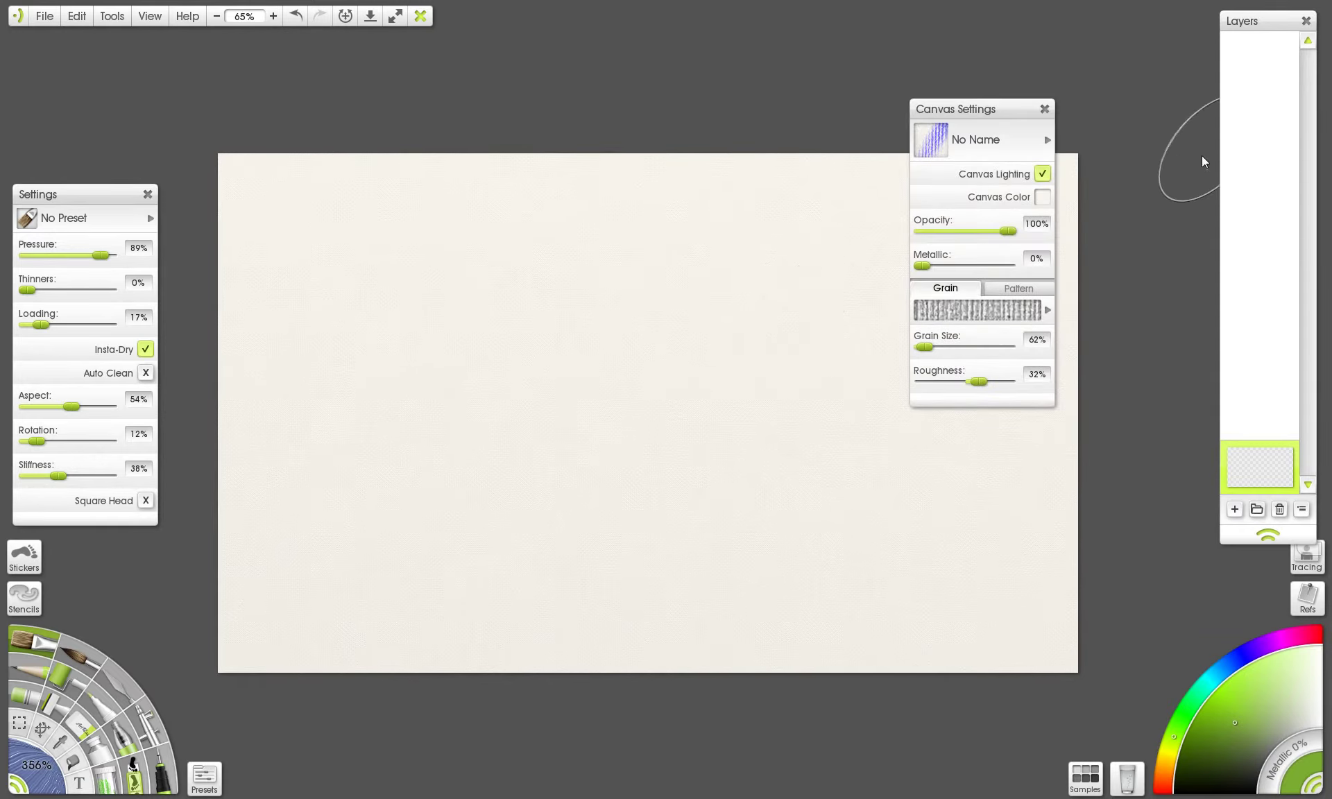
pyautogui.click(1035, 149)
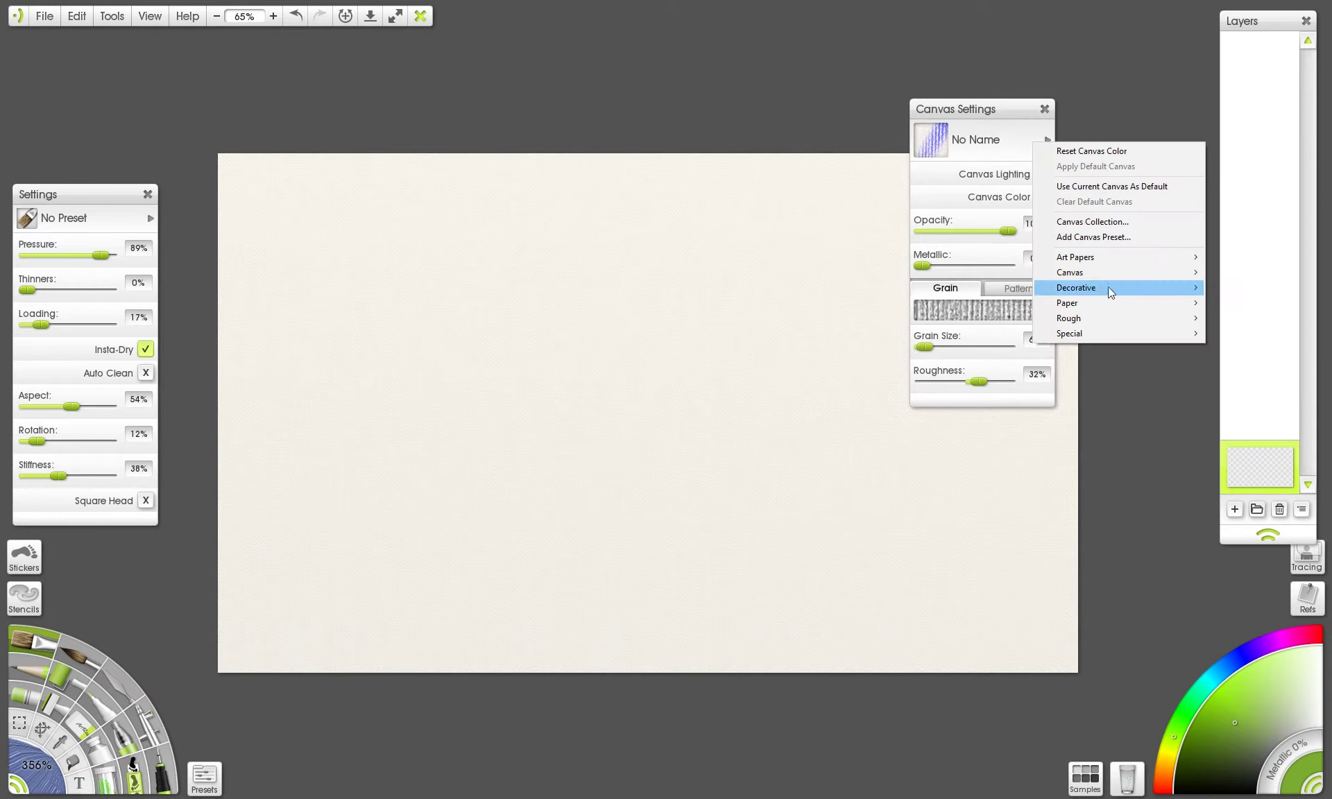
pyautogui.moveTo(1109, 277)
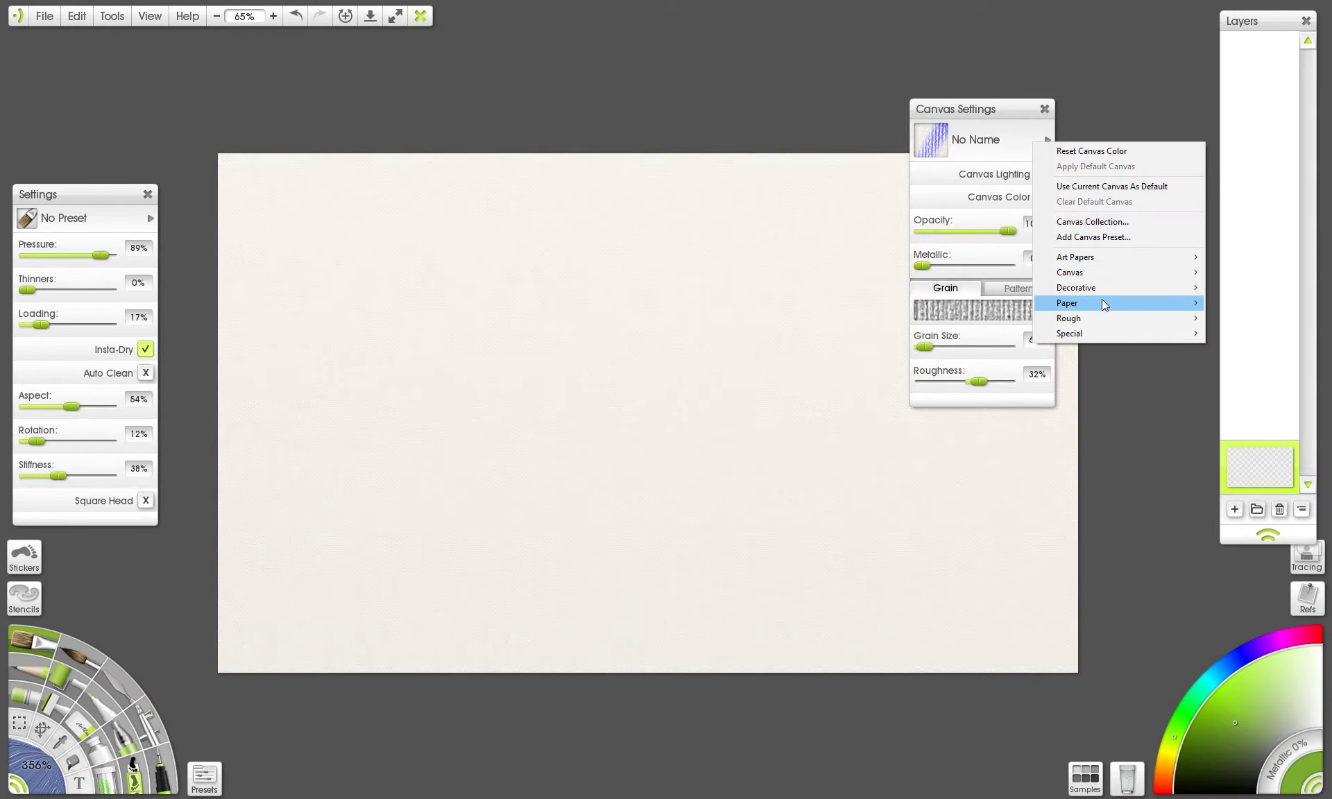
pyautogui.moveTo(1096, 306)
pyautogui.click(987, 440)
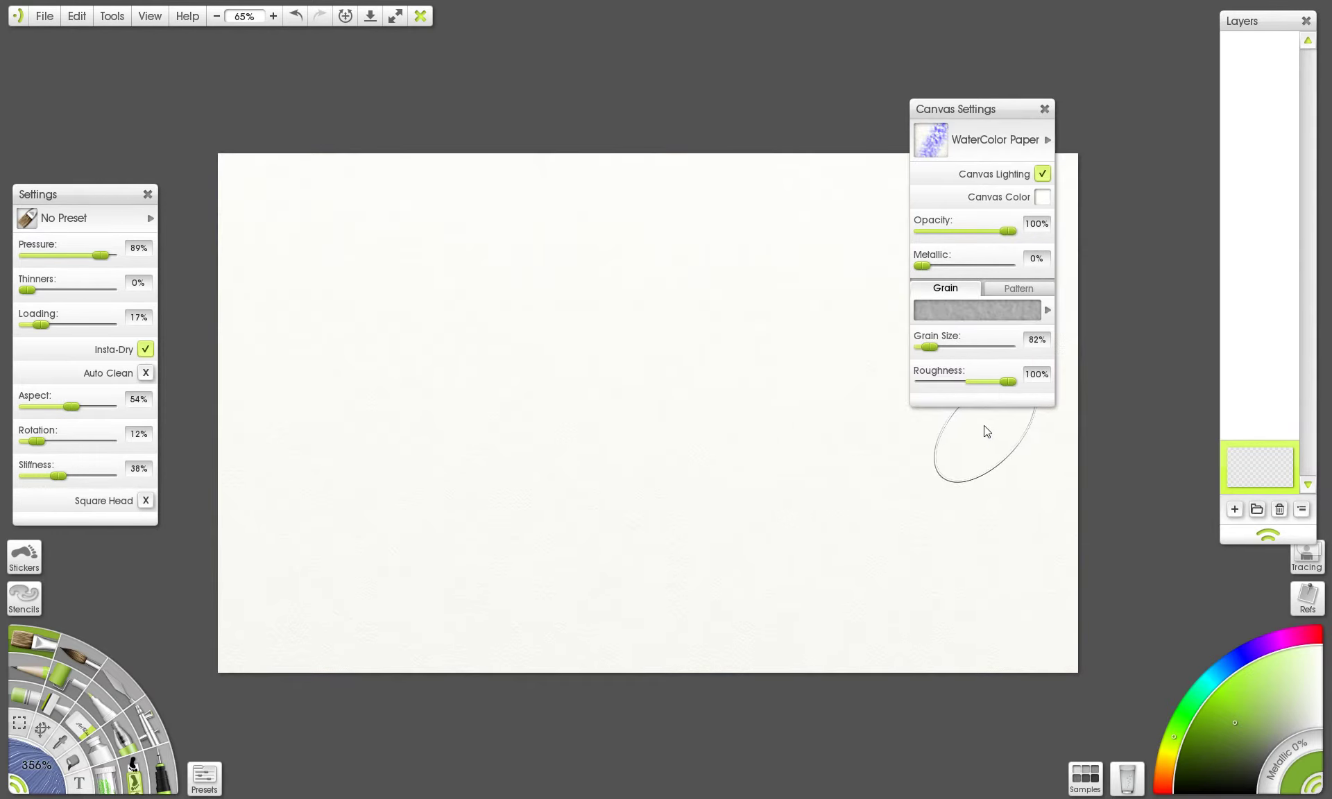
pyautogui.click(1044, 111)
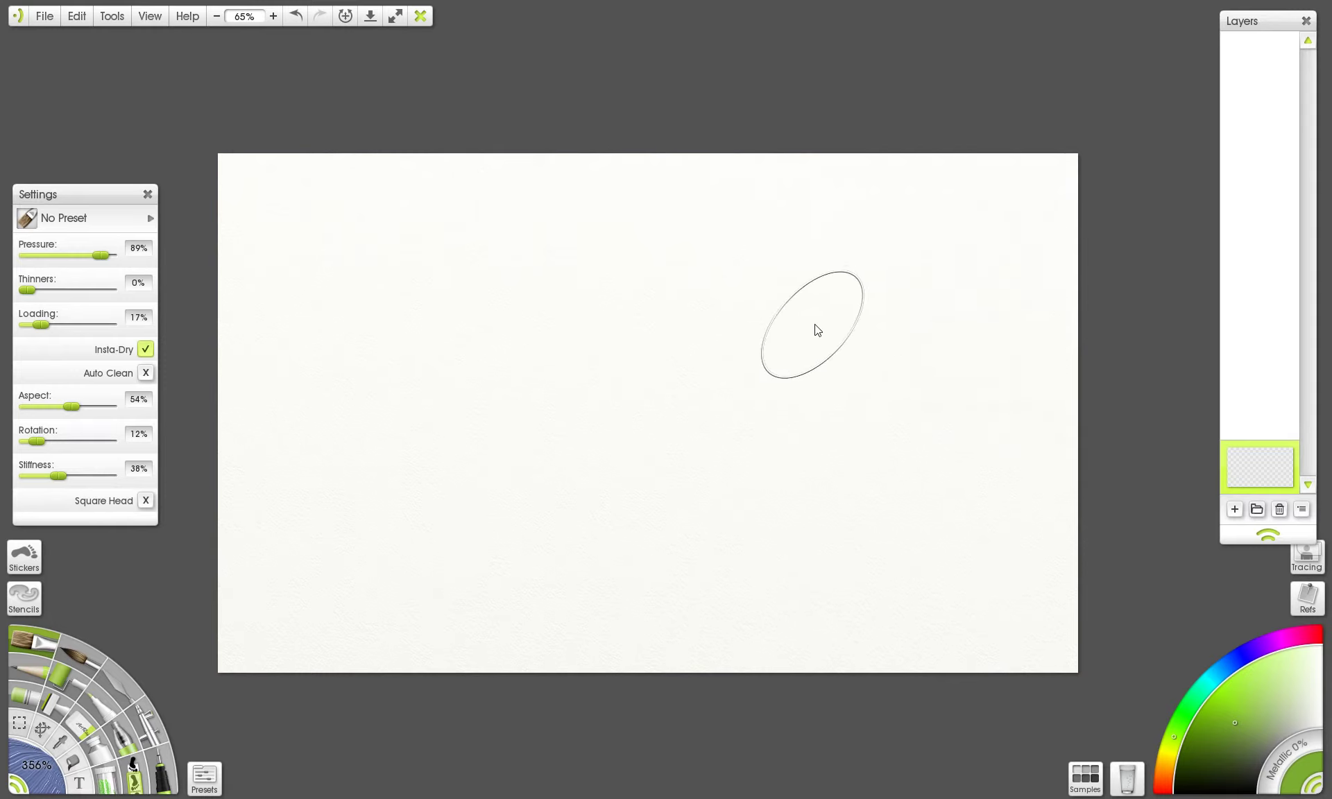
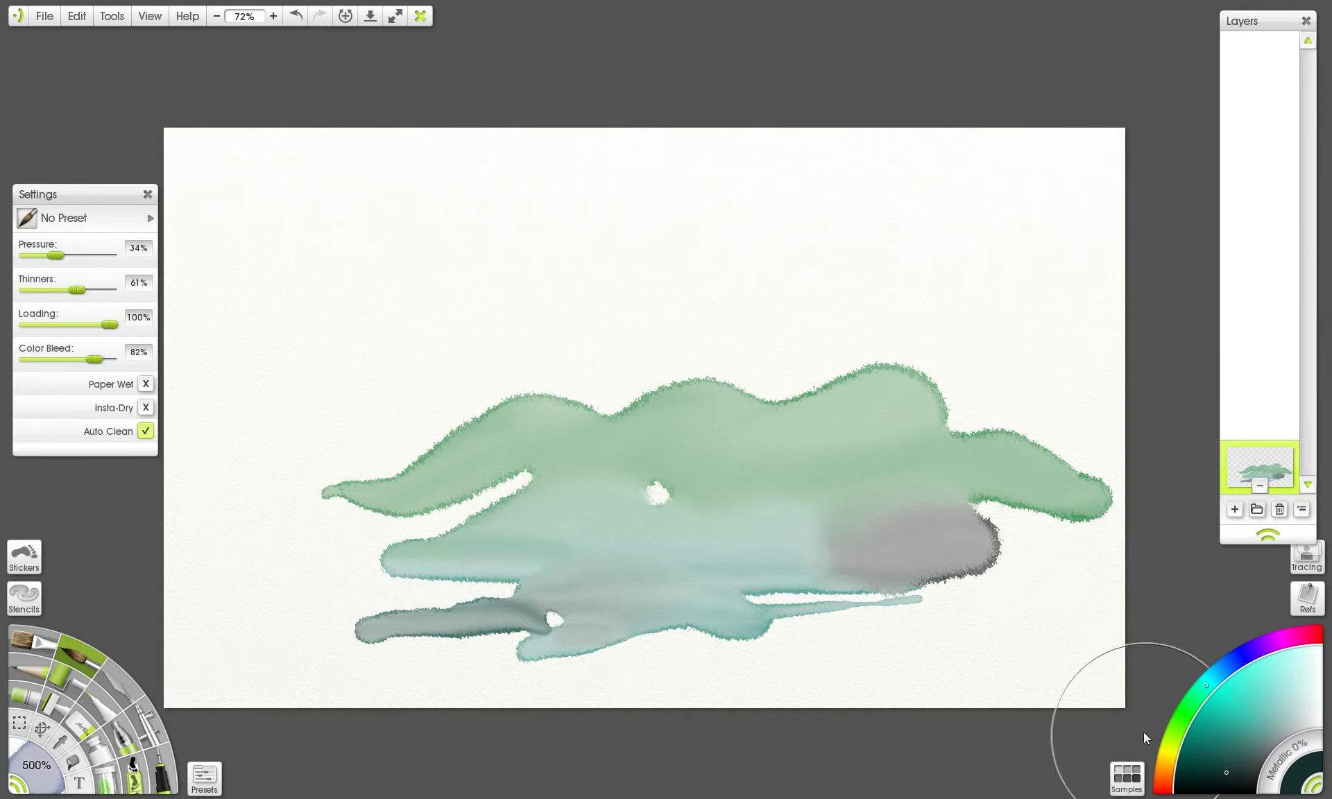
# - Paint broad yellow-green watercolour strokes across the area above the existing green wash
pyautogui.click(1173, 741)
pyautogui.moveTo(1222, 740)
pyautogui.mouseDown()
pyautogui.moveTo(1260, 726)
pyautogui.moveTo(1260, 706)
pyautogui.mouseUp()
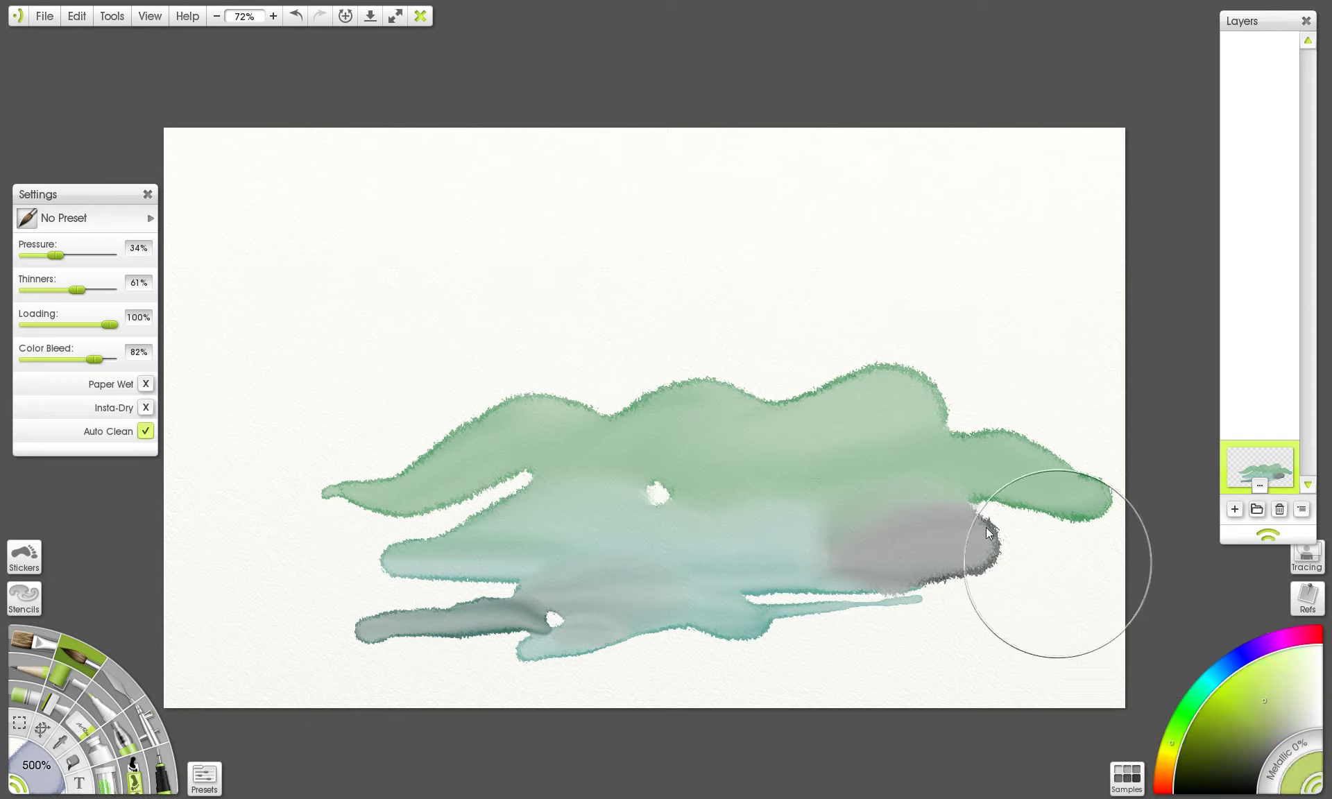
pyautogui.moveTo(857, 357)
pyautogui.mouseDown()
pyautogui.moveTo(690, 385)
pyautogui.moveTo(553, 370)
pyautogui.moveTo(474, 386)
pyautogui.moveTo(277, 383)
pyautogui.mouseUp()
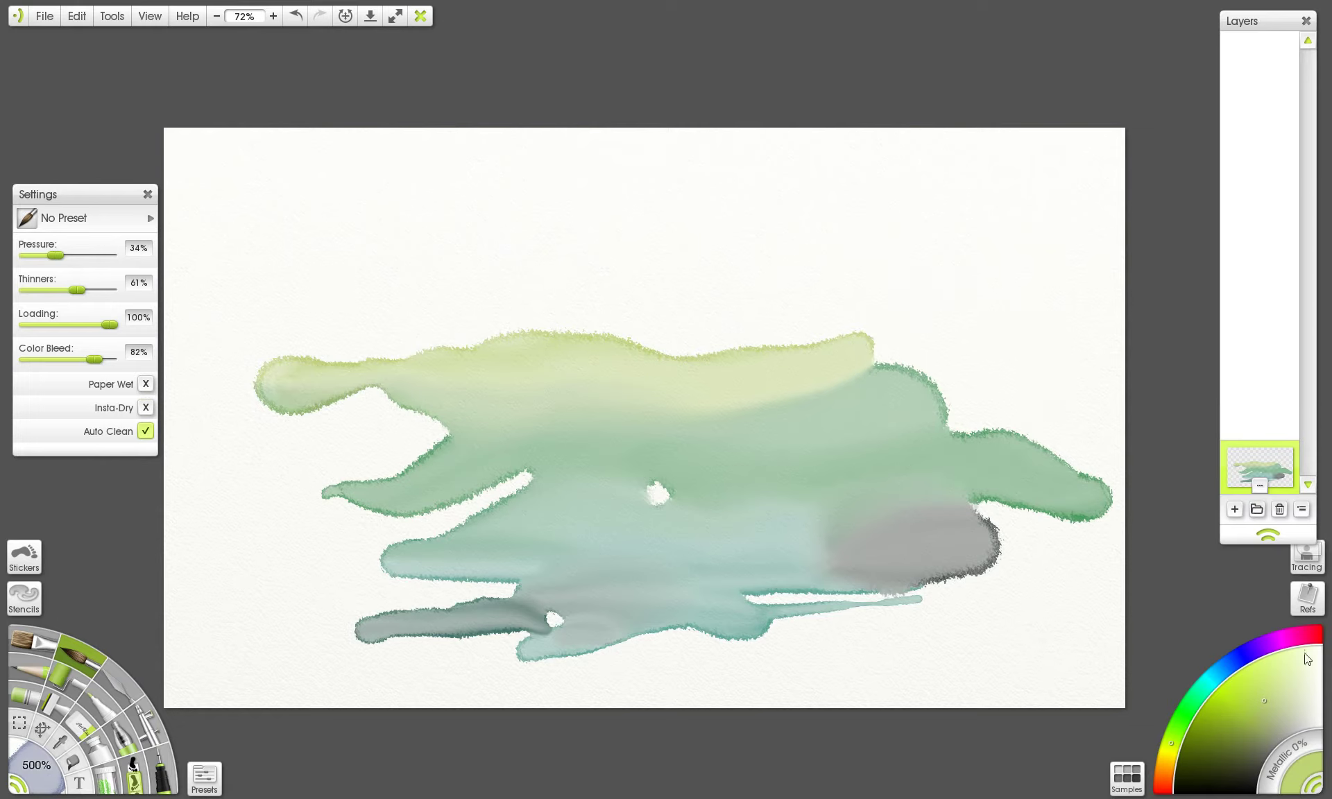
pyautogui.click(1268, 690)
pyautogui.moveTo(854, 347)
pyautogui.mouseDown()
pyautogui.moveTo(743, 387)
pyautogui.moveTo(580, 357)
pyautogui.moveTo(913, 351)
pyautogui.moveTo(544, 318)
pyautogui.mouseUp()
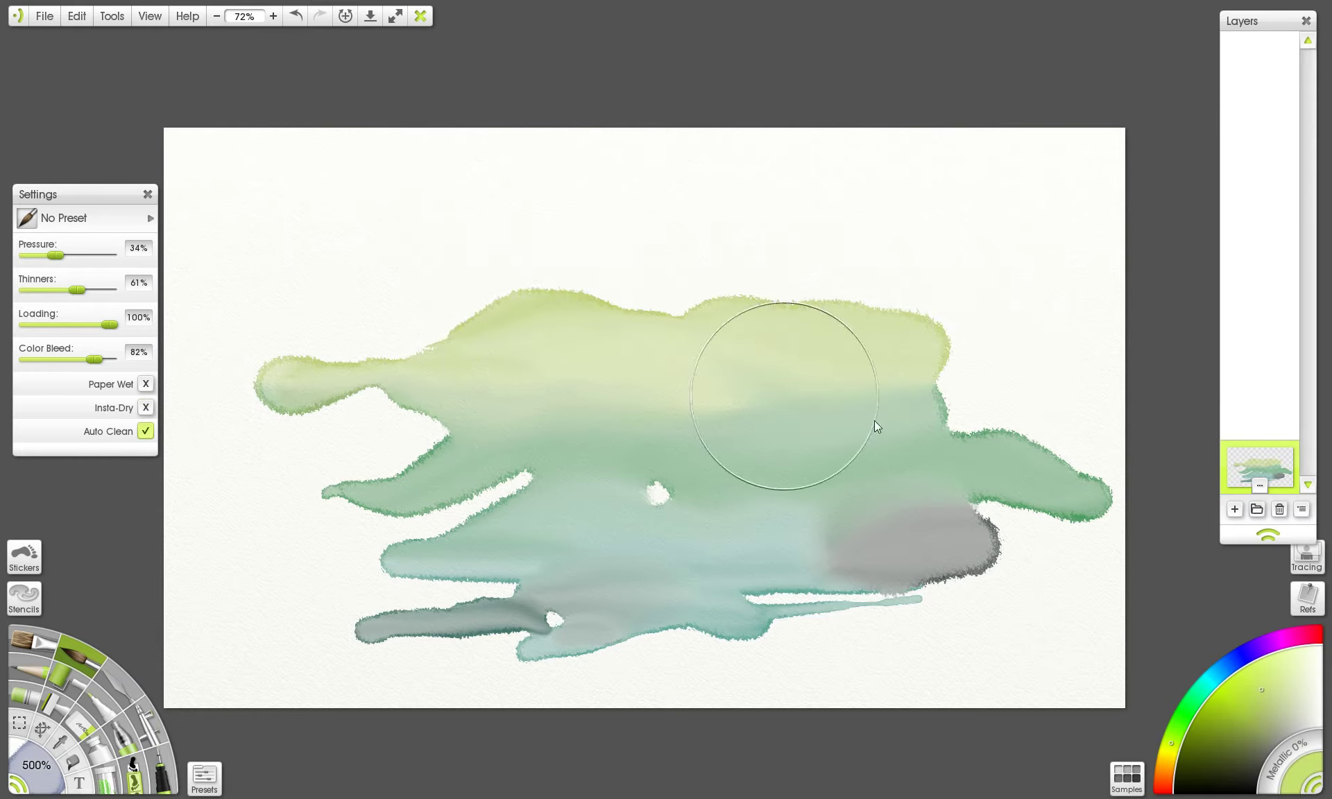
# - Paint pale yellow watercolour strokes along the upper edge of the wash and one broad stroke at its lower-left side
pyautogui.click(1279, 677)
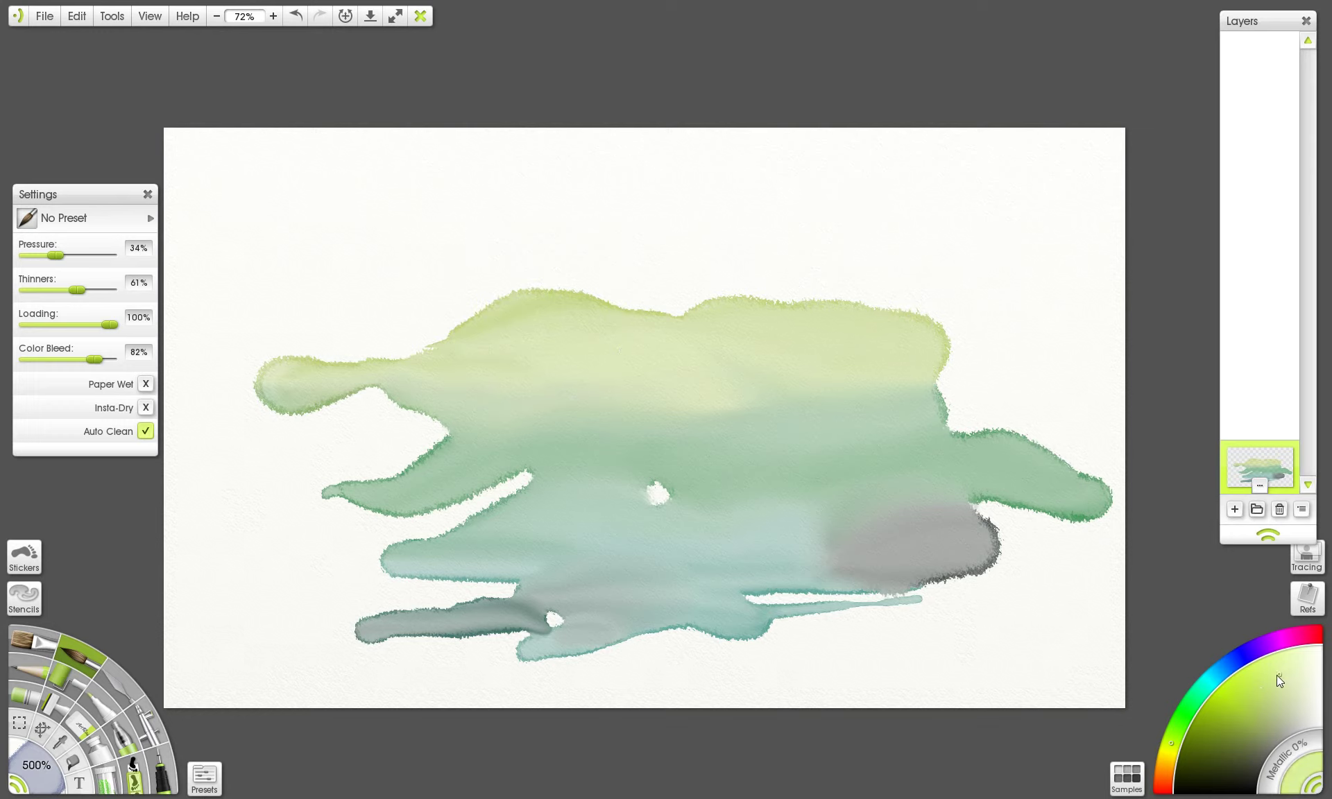
pyautogui.click(1169, 754)
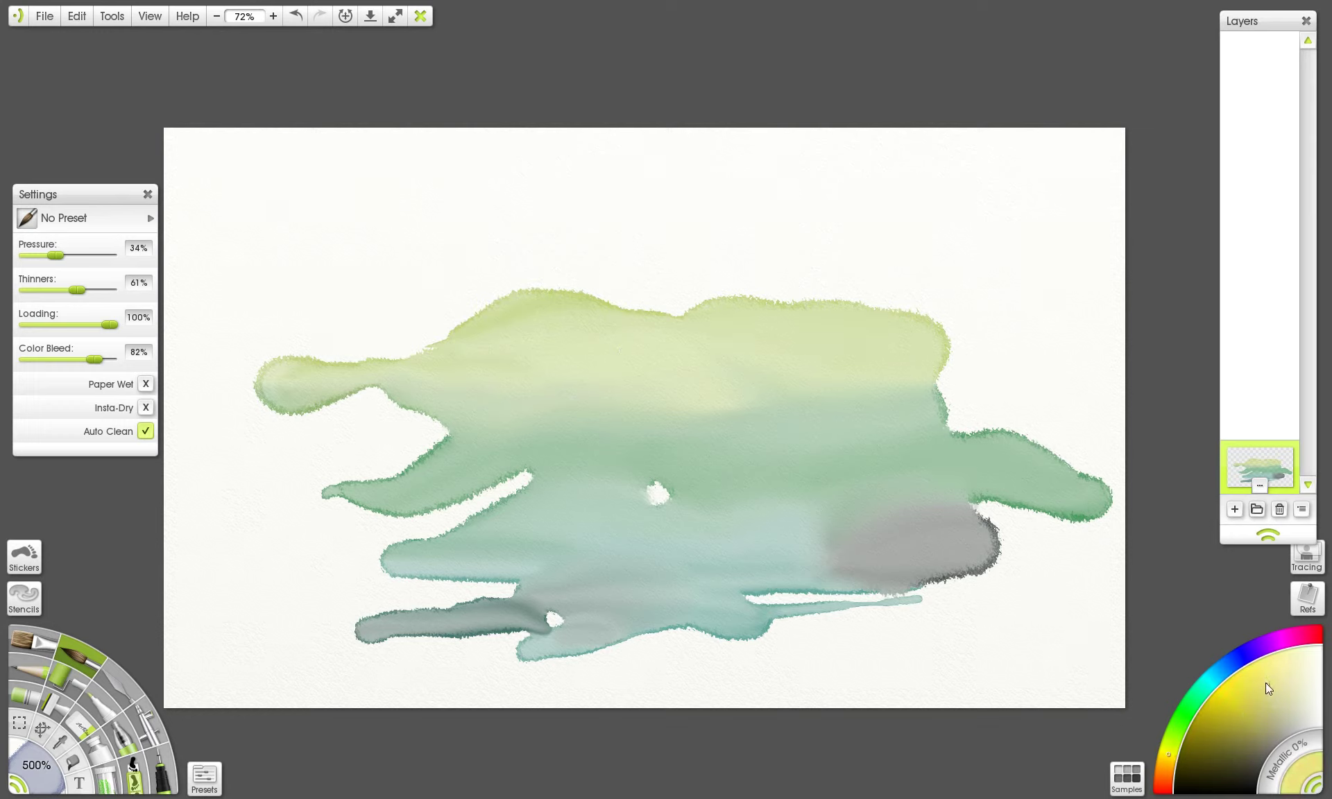
pyautogui.moveTo(553, 283)
pyautogui.mouseDown()
pyautogui.moveTo(615, 315)
pyautogui.moveTo(519, 288)
pyautogui.moveTo(1038, 295)
pyautogui.moveTo(872, 323)
pyautogui.moveTo(1013, 347)
pyautogui.moveTo(900, 405)
pyautogui.moveTo(1047, 437)
pyautogui.mouseUp()
pyautogui.click(279, 320)
pyautogui.moveTo(326, 317); pyautogui.dragTo(576, 300)
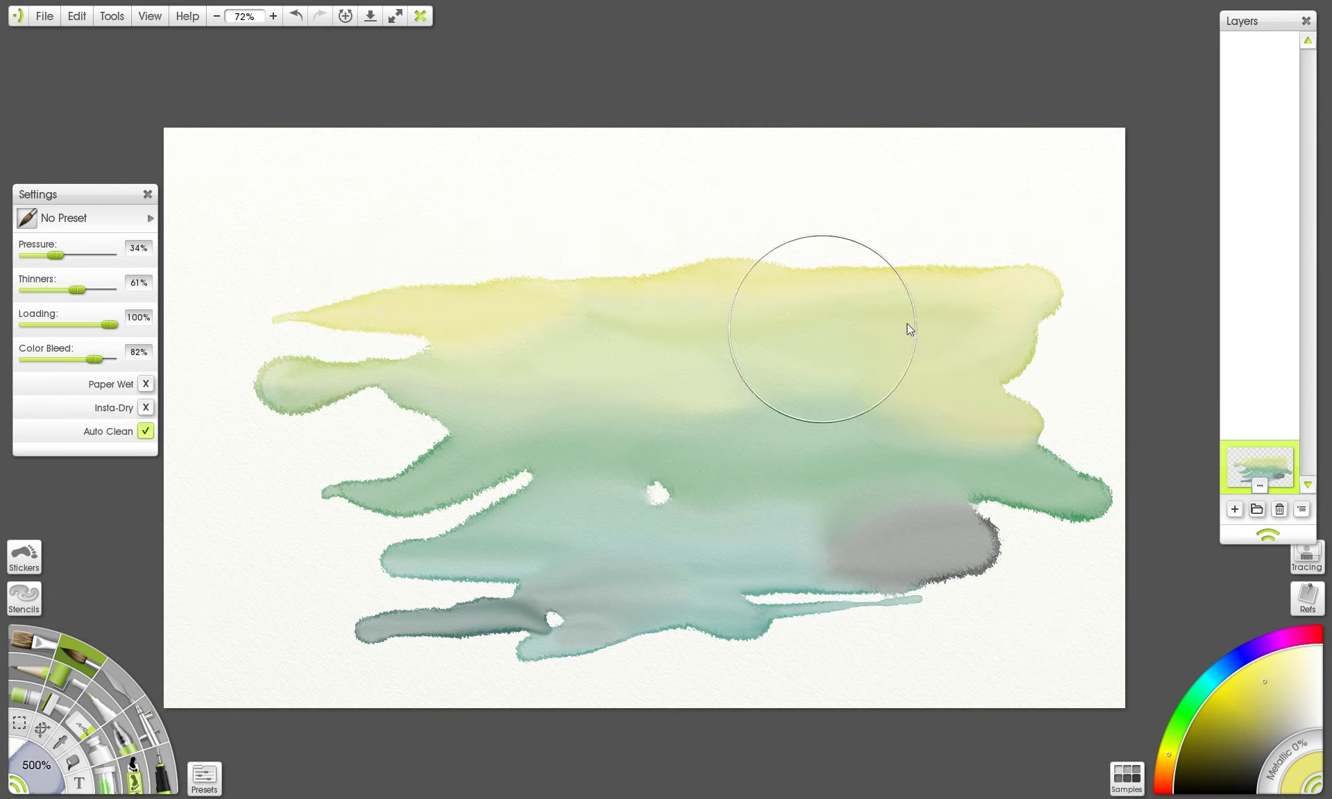
pyautogui.moveTo(253, 529)
pyautogui.mouseDown()
pyautogui.moveTo(435, 544)
pyautogui.moveTo(515, 529)
pyautogui.mouseUp()
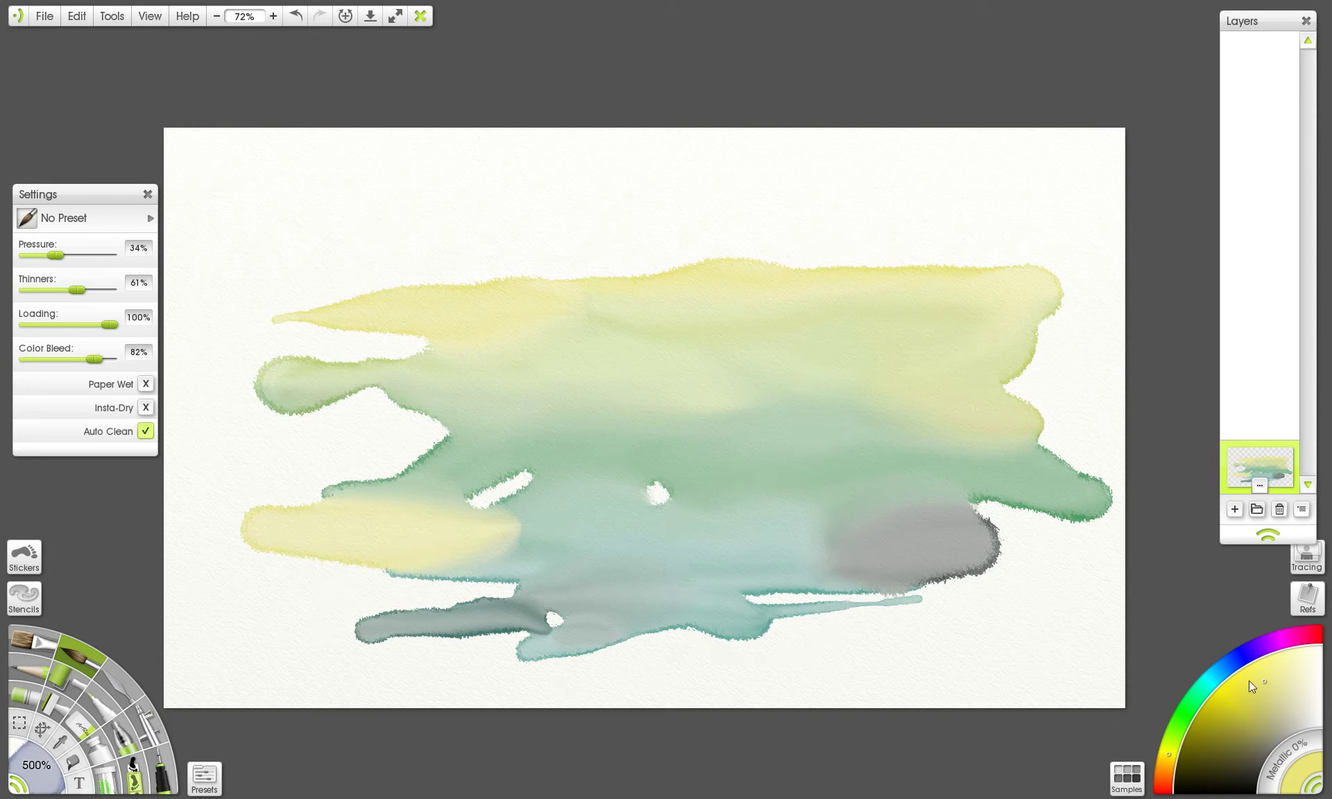
# - Add a dark olive-brown stroke at the wash's left side and blend white strokes across its upper yellow edge
pyautogui.click(1236, 752)
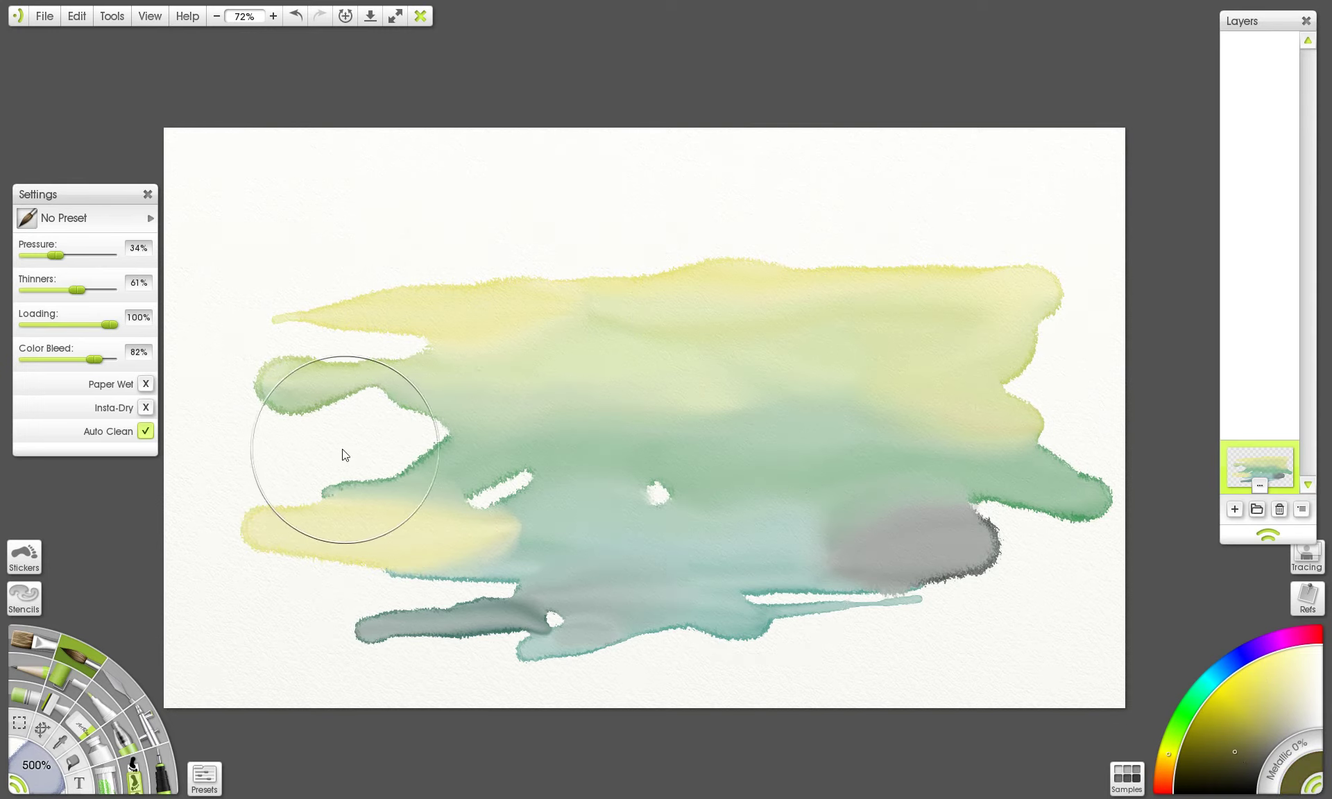
pyautogui.moveTo(362, 444)
pyautogui.mouseDown()
pyautogui.moveTo(422, 450)
pyautogui.moveTo(271, 484)
pyautogui.moveTo(365, 480)
pyautogui.moveTo(437, 445)
pyautogui.mouseUp()
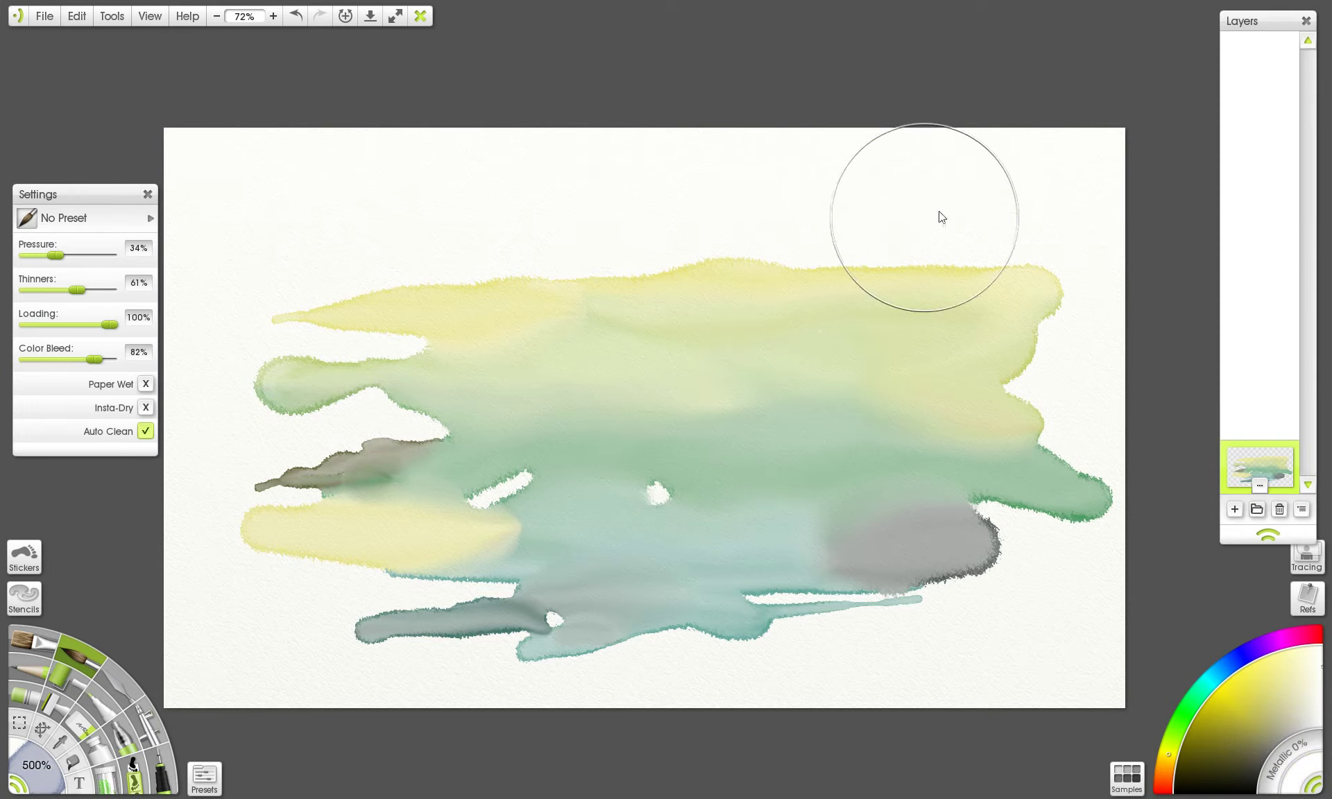
pyautogui.moveTo(940, 217)
pyautogui.mouseDown()
pyautogui.moveTo(582, 262)
pyautogui.moveTo(772, 295)
pyautogui.mouseUp()
pyautogui.hotkey('ctrl', 'z')
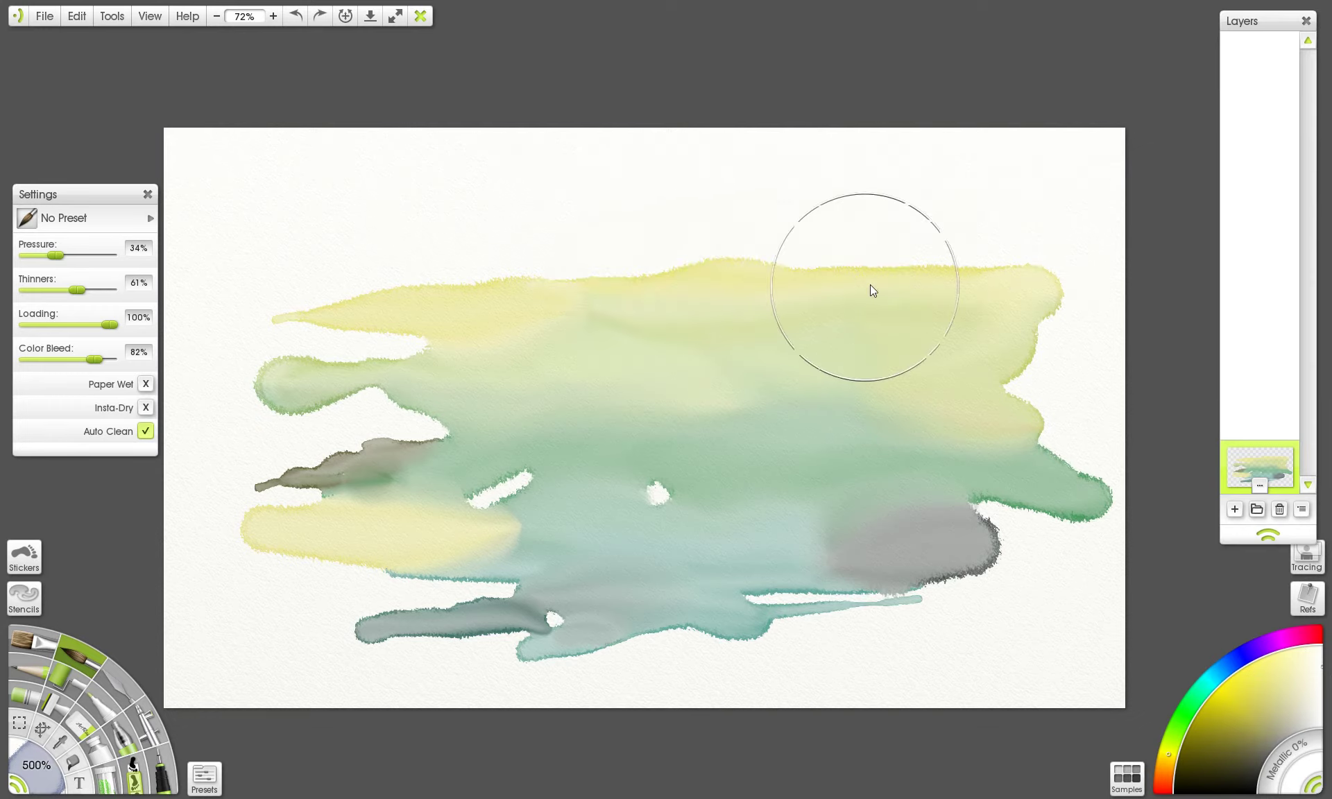
pyautogui.moveTo(872, 287)
pyautogui.mouseDown()
pyautogui.moveTo(826, 259)
pyautogui.moveTo(737, 271)
pyautogui.moveTo(551, 219)
pyautogui.moveTo(253, 273)
pyautogui.mouseUp()
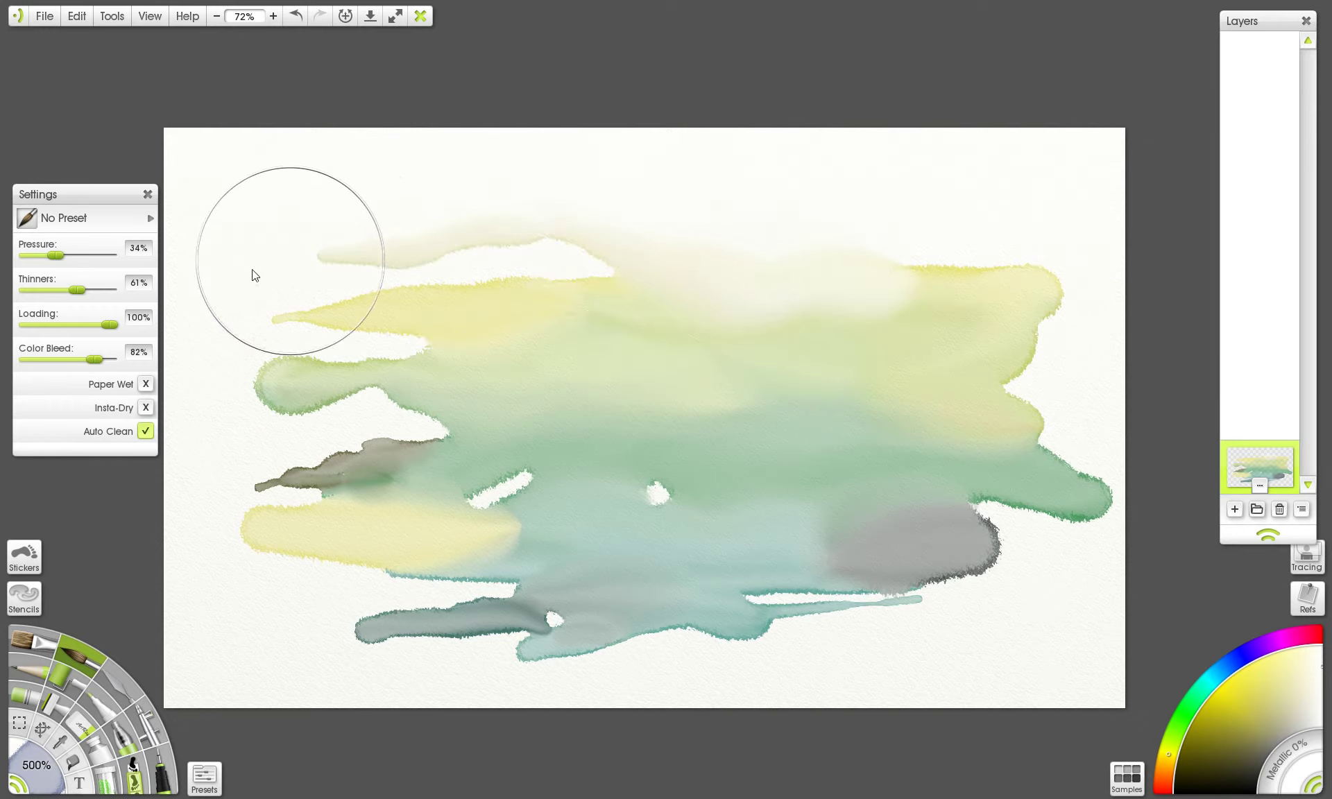
pyautogui.moveTo(803, 248)
pyautogui.mouseDown()
pyautogui.moveTo(1063, 215)
pyautogui.moveTo(807, 287)
pyautogui.moveTo(523, 259)
pyautogui.mouseUp()
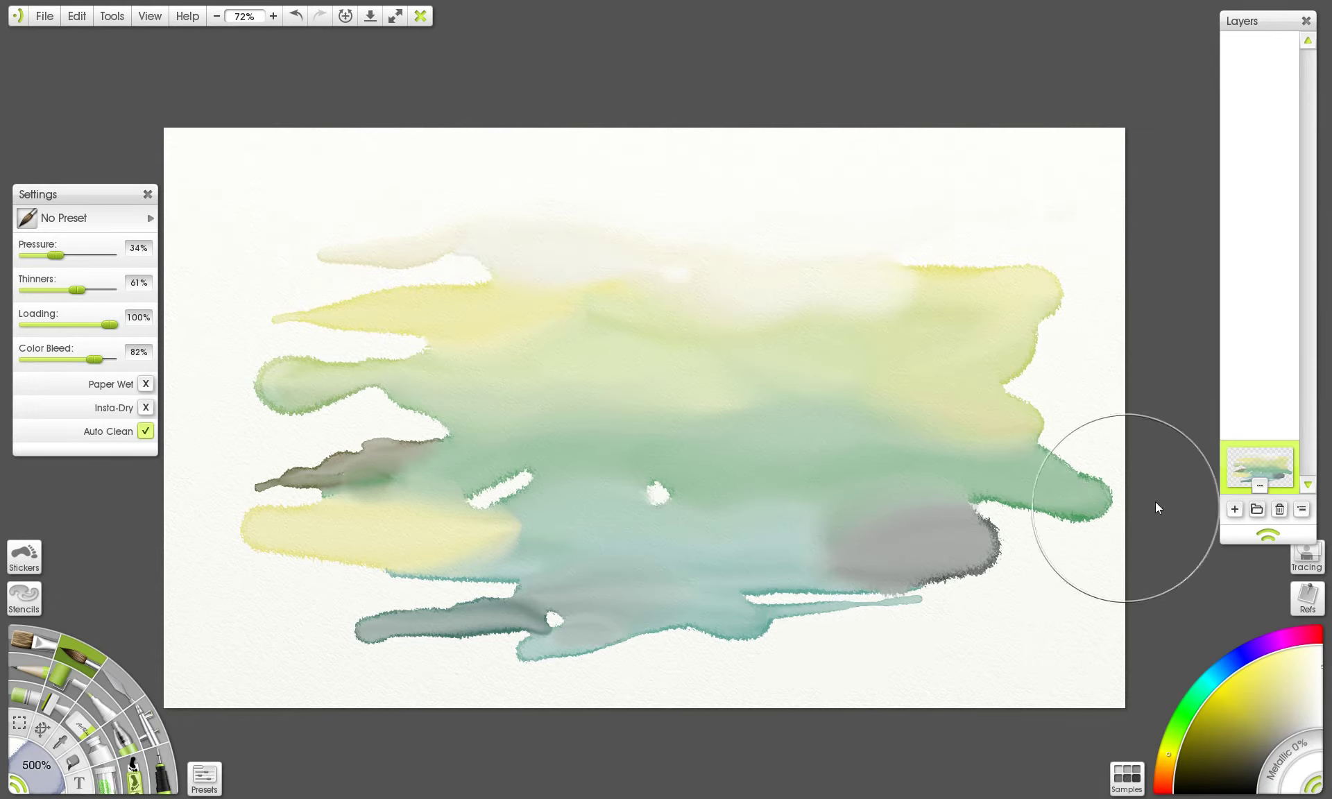
# - Add a new empty layer above the painted watercolour layer
pyautogui.moveTo(1255, 474)
pyautogui.scroll(-1, 1263, 469)
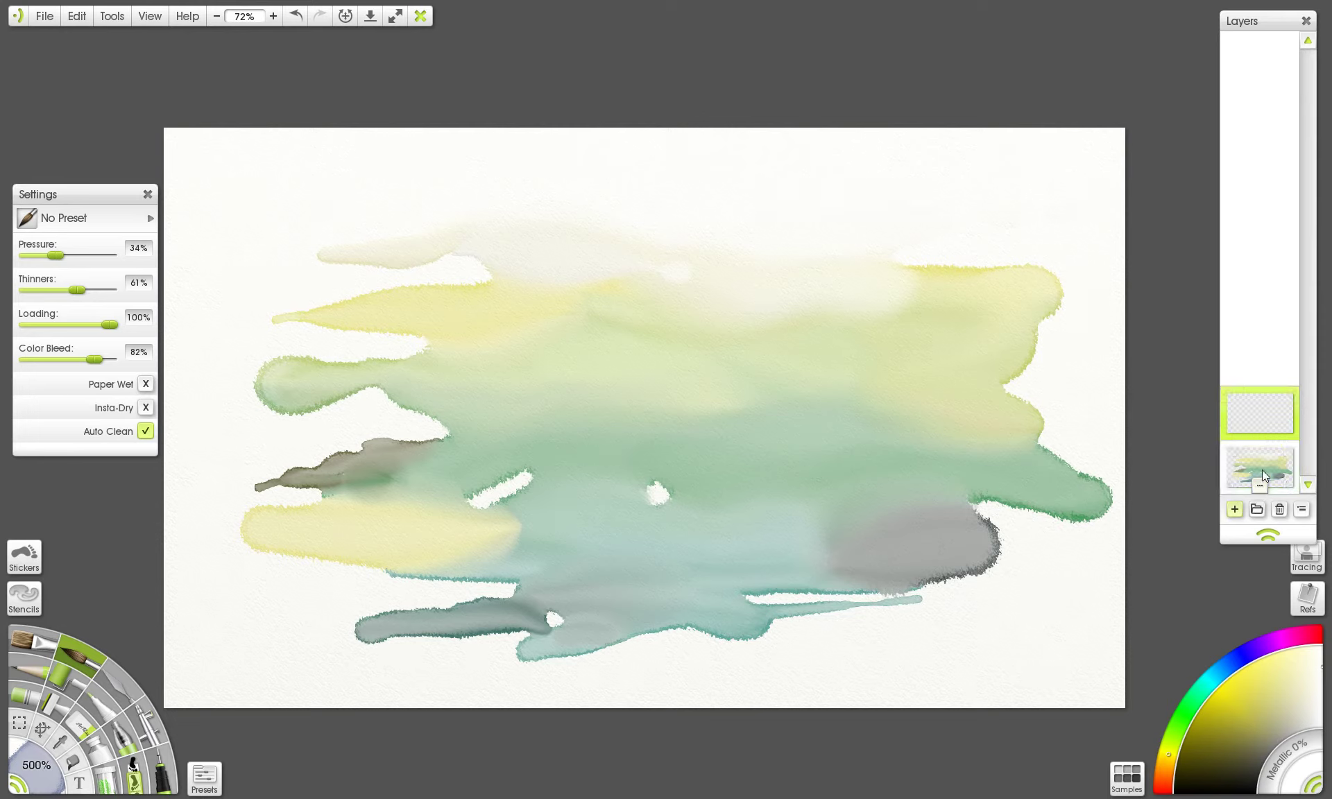
pyautogui.rightClick(1256, 406)
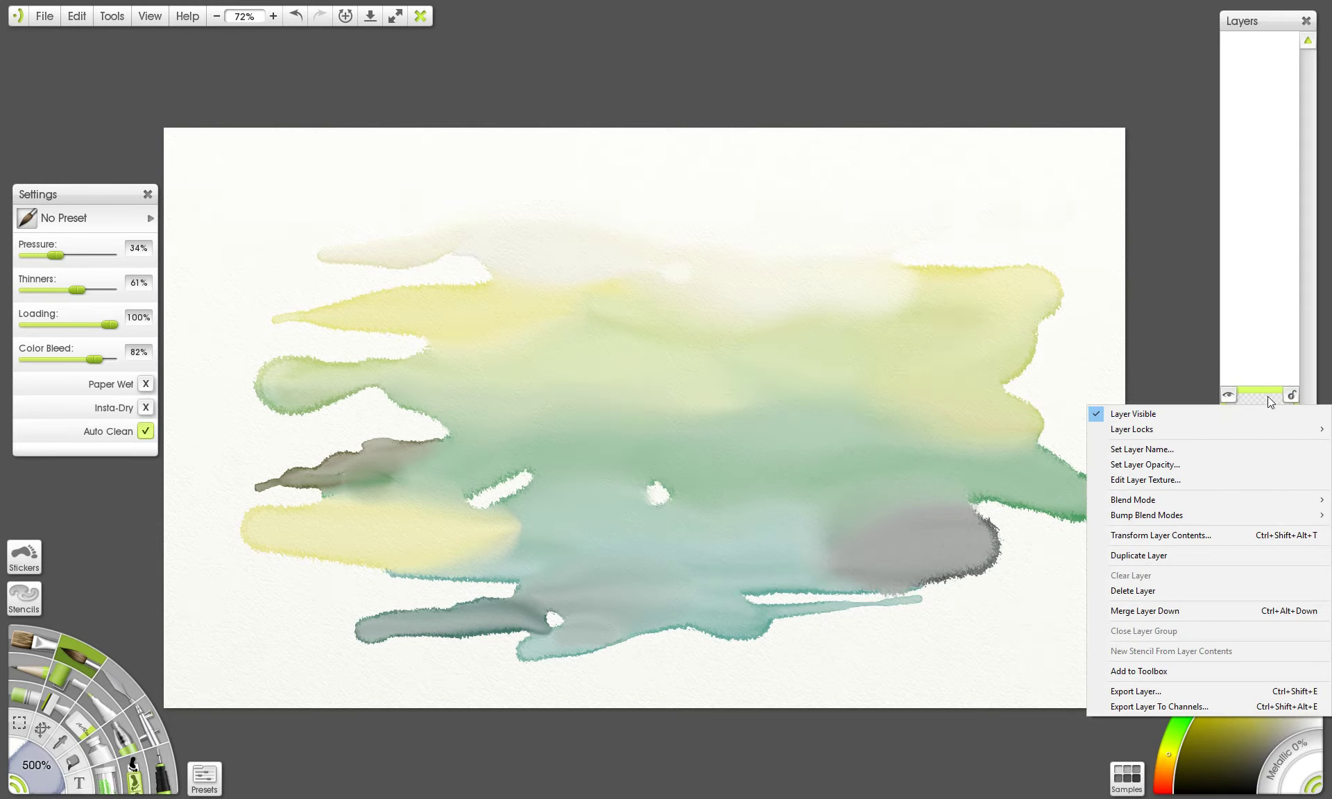
pyautogui.click(1268, 397)
# - Try the Watercolor blend mode on the painted layer, undoing both the blend change and the added layer
pyautogui.click(1268, 456)
pyautogui.rightClick(1269, 457)
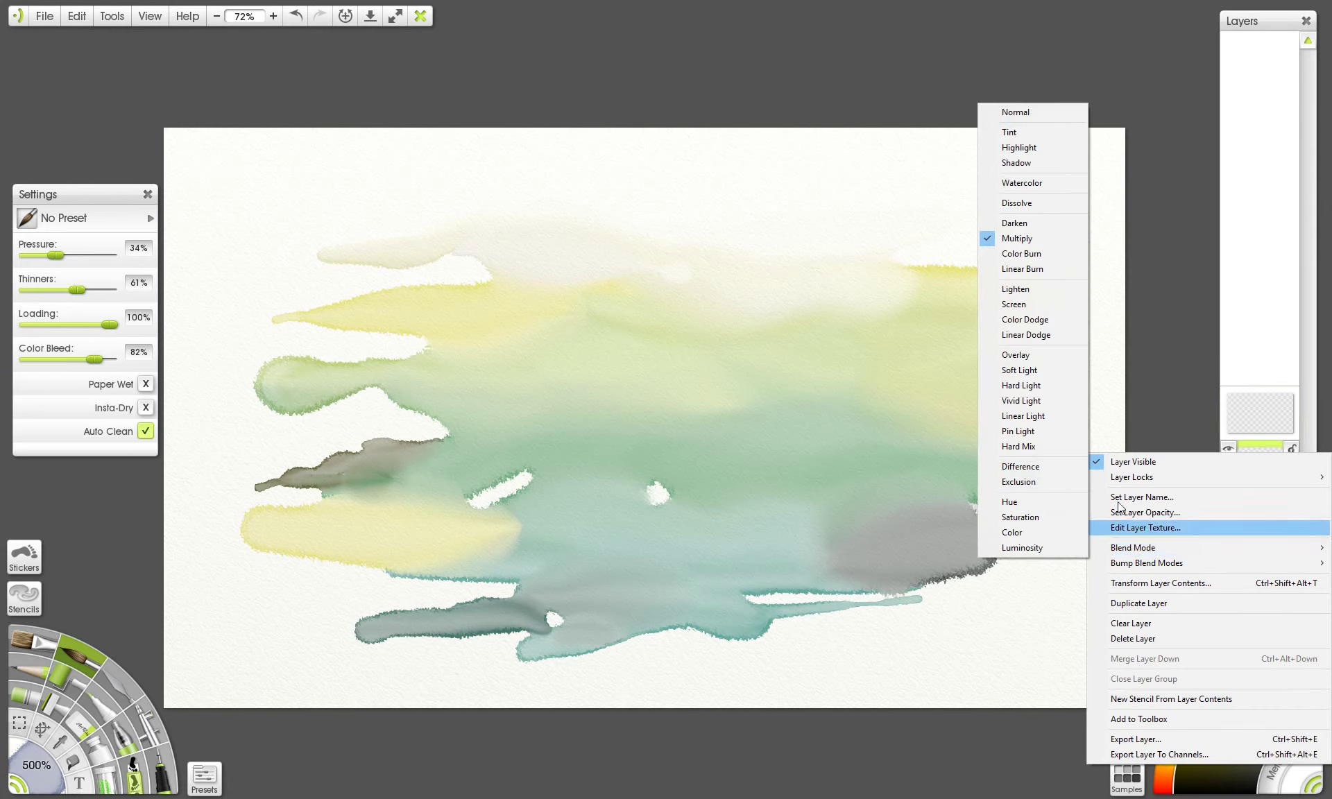
pyautogui.click(1038, 182)
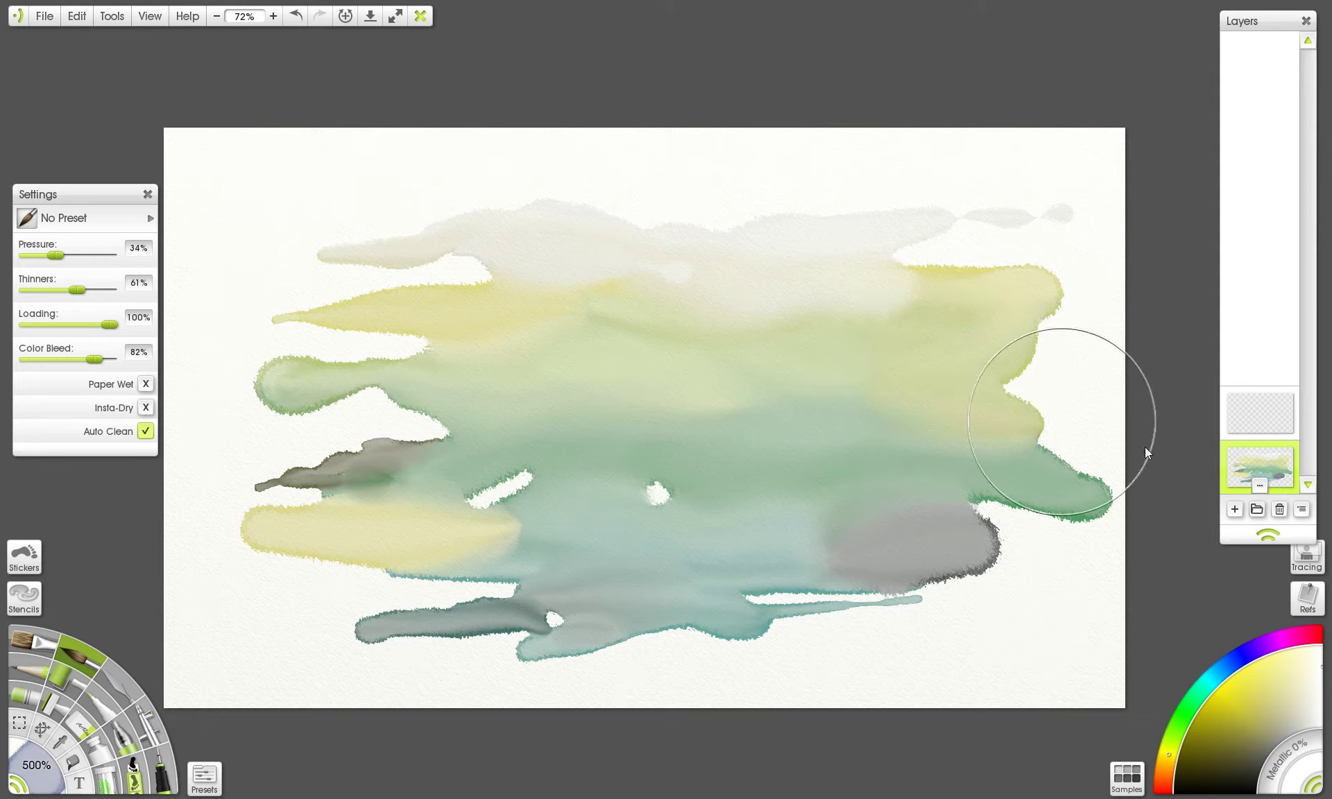
pyautogui.moveTo(1242, 493)
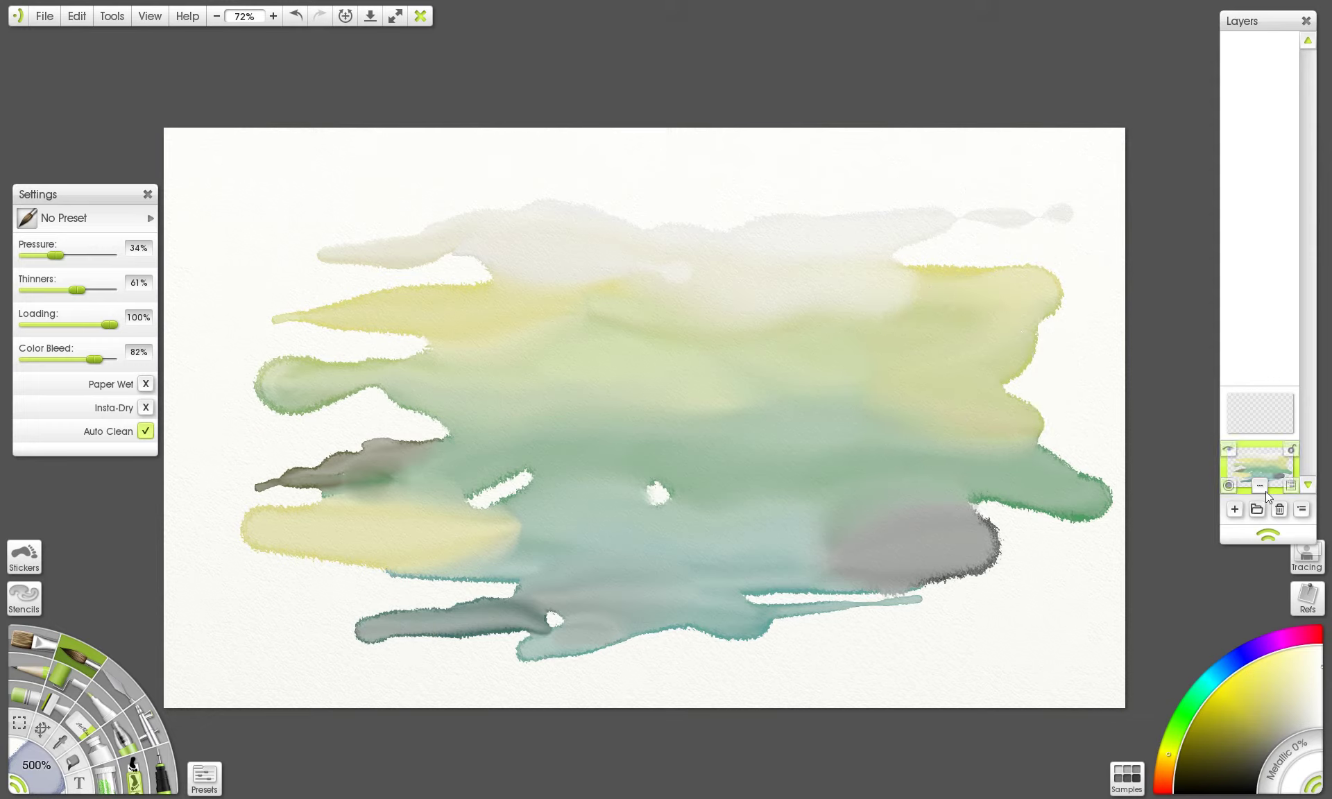
pyautogui.hotkey('ctrl', 'z')
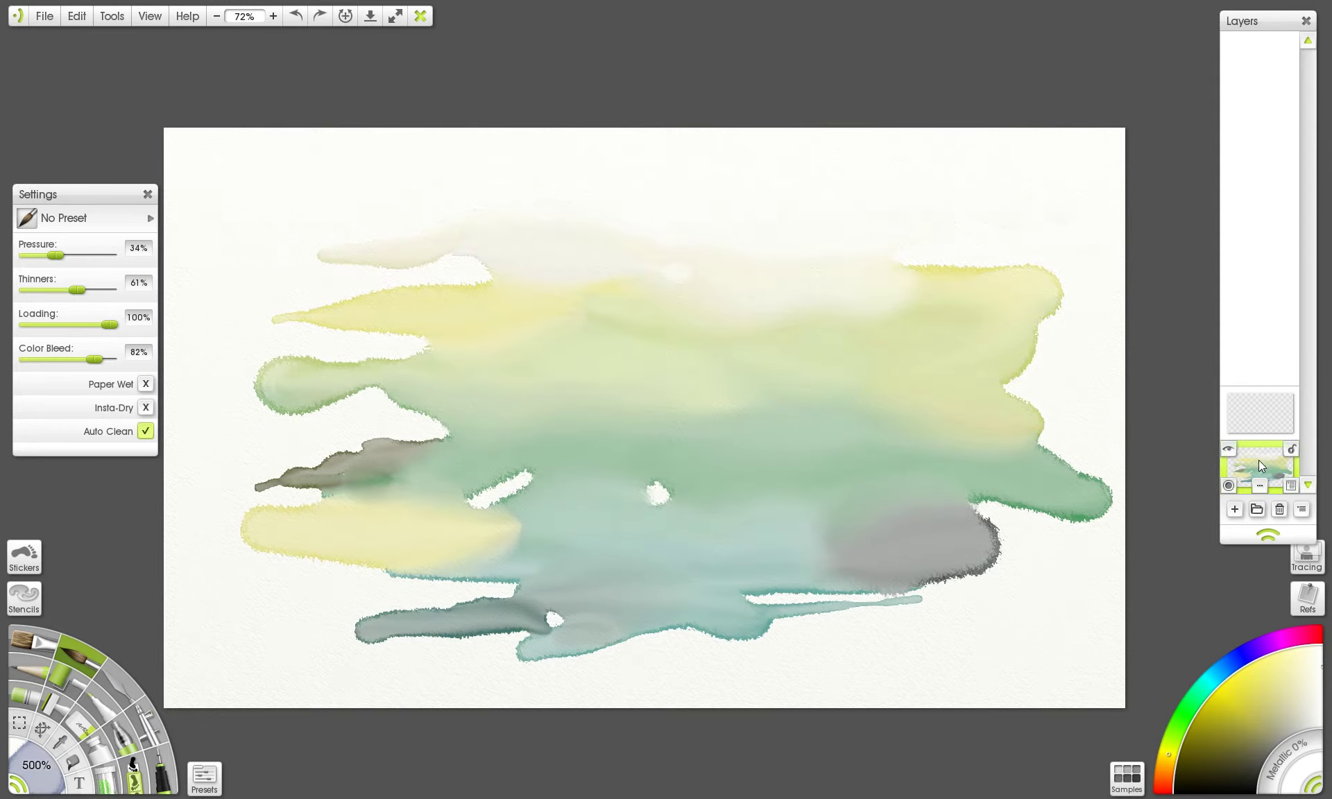
pyautogui.hotkey('ctrl', 'z')
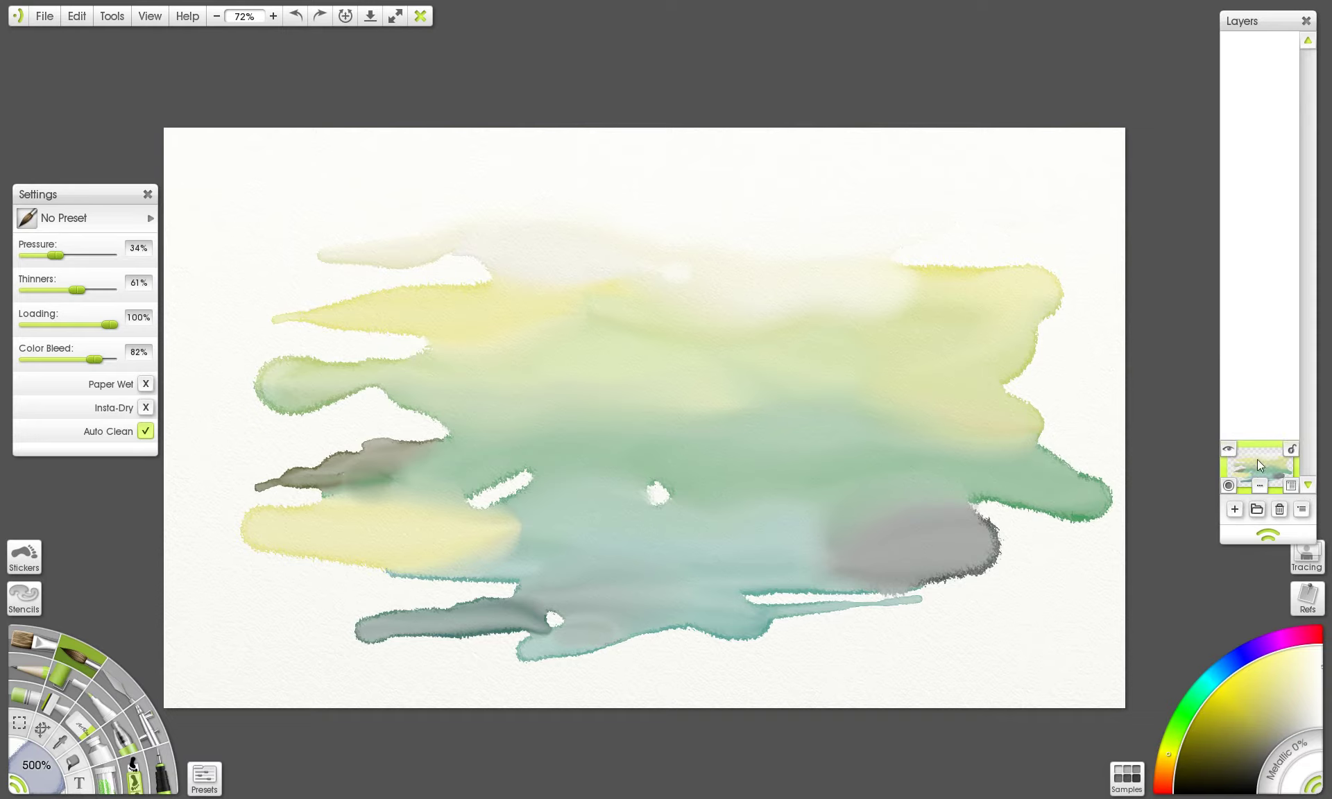
# - Redo the added layer and the painted layer's Watercolor blend mode, and undo only the blend mode
pyautogui.hotkey('ctrl', 'y')
pyautogui.hotkey('ctrl', 'y')
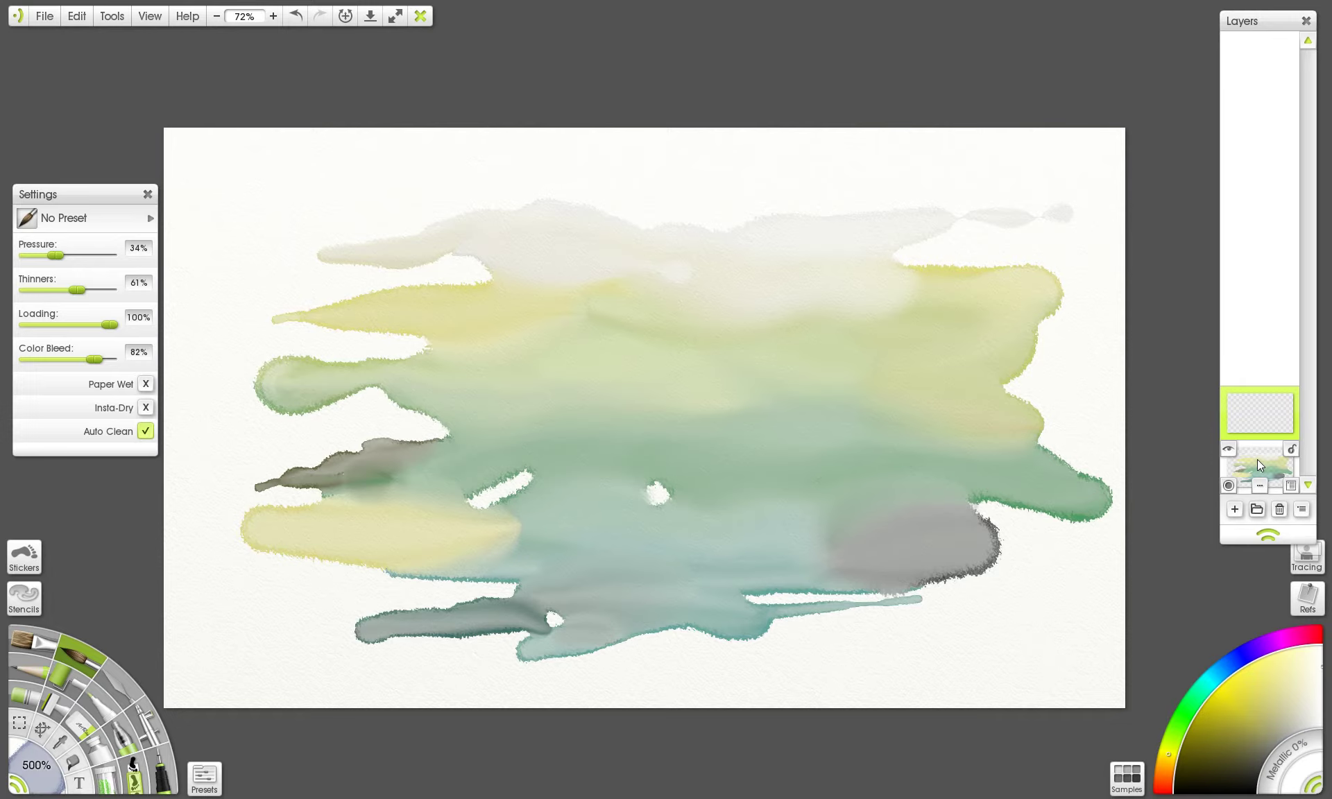
pyautogui.click(74, 16)
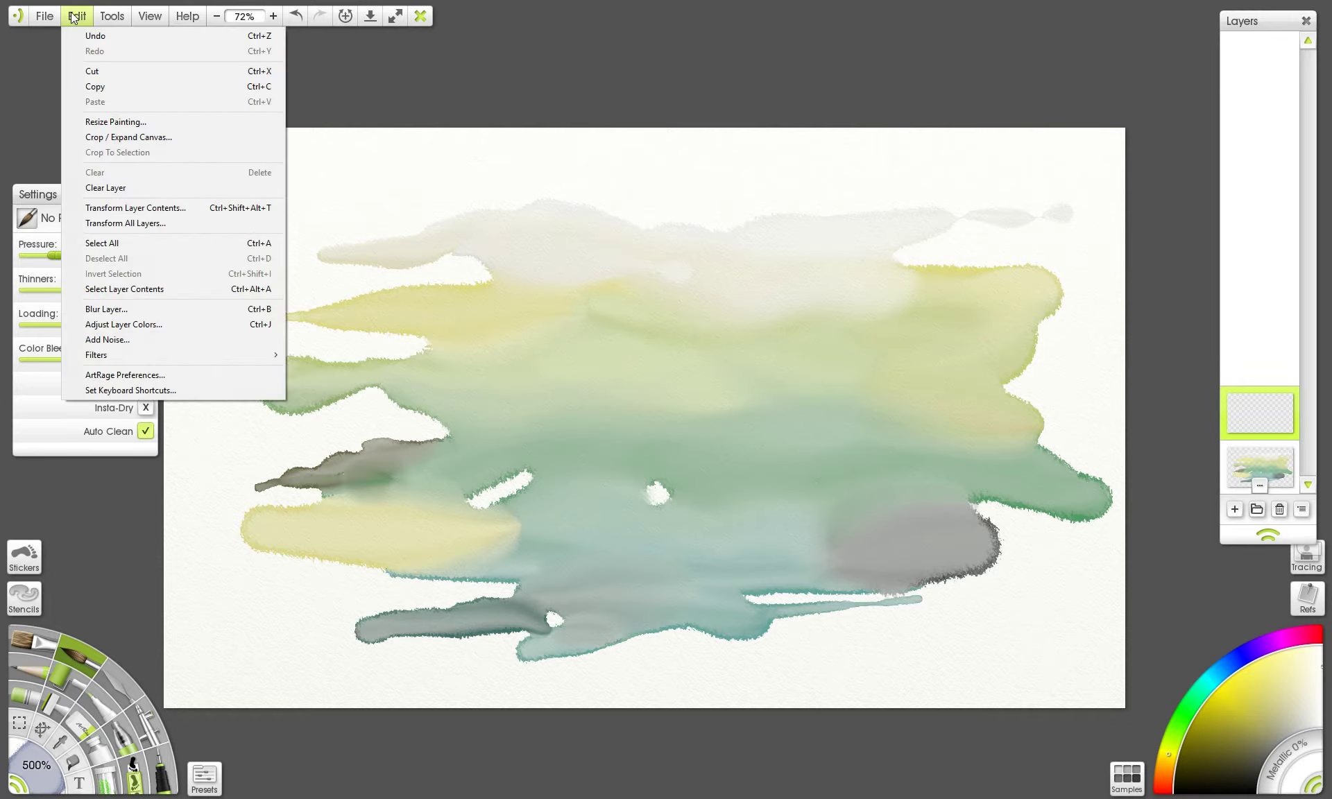
pyautogui.click(523, 15)
pyautogui.hotkey('ctrl', 'z')
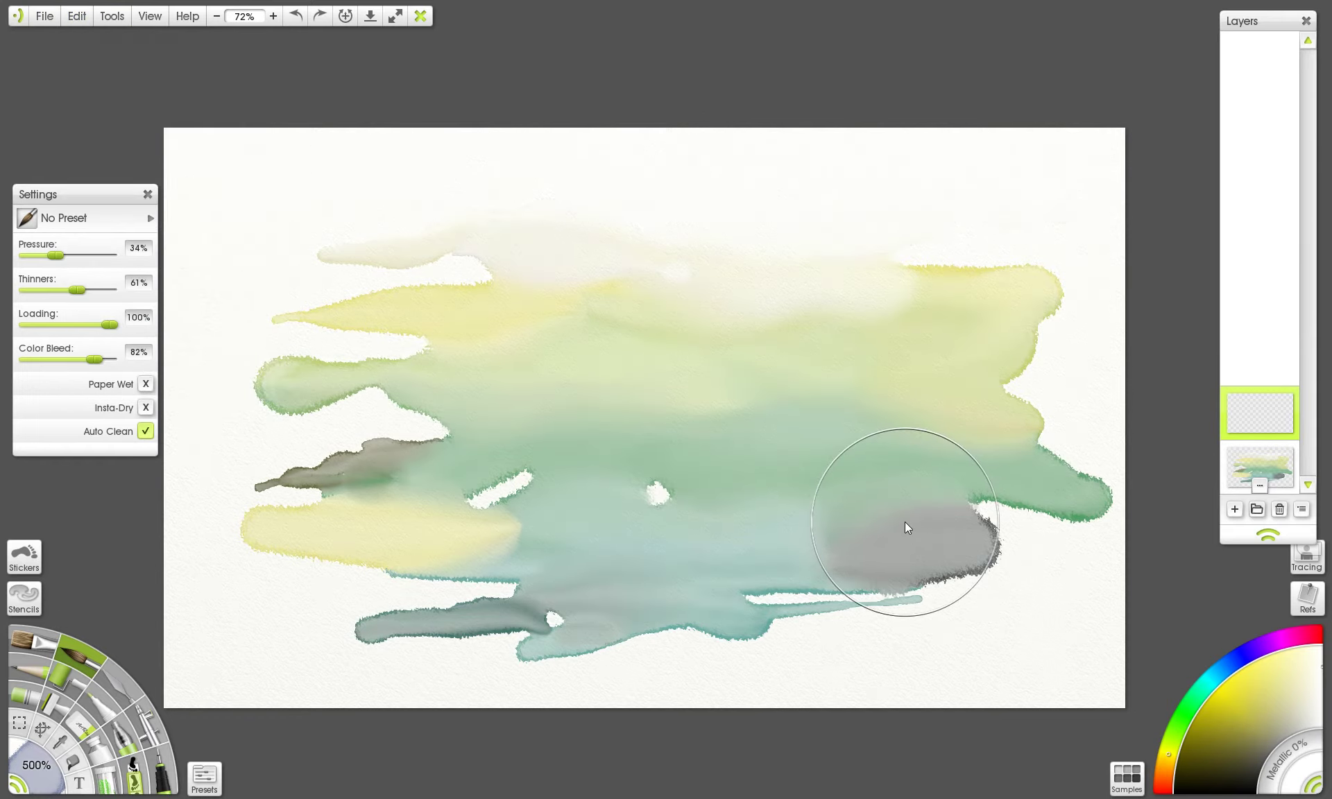
# - Set the blend mode of the empty upper layer to Multiply
pyautogui.rightClick(1267, 417)
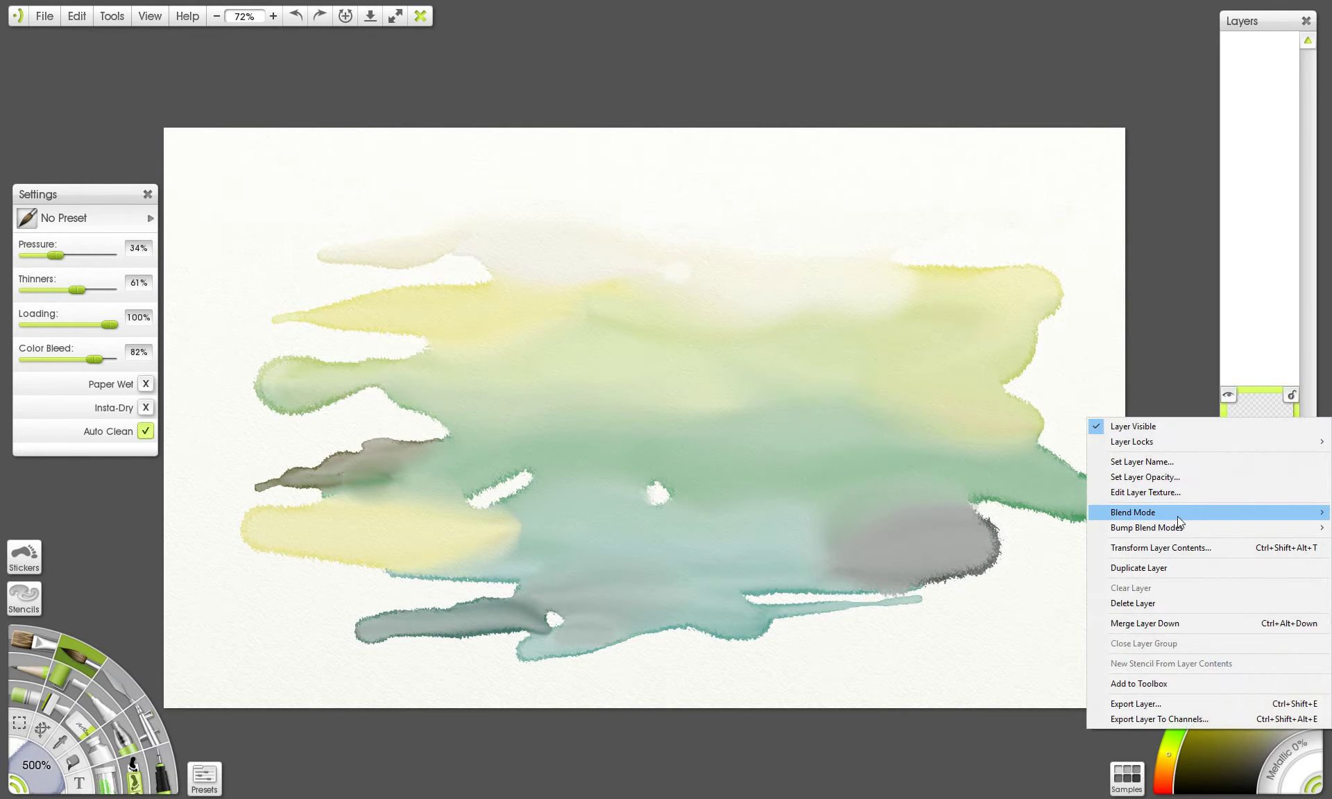
pyautogui.moveTo(1188, 517)
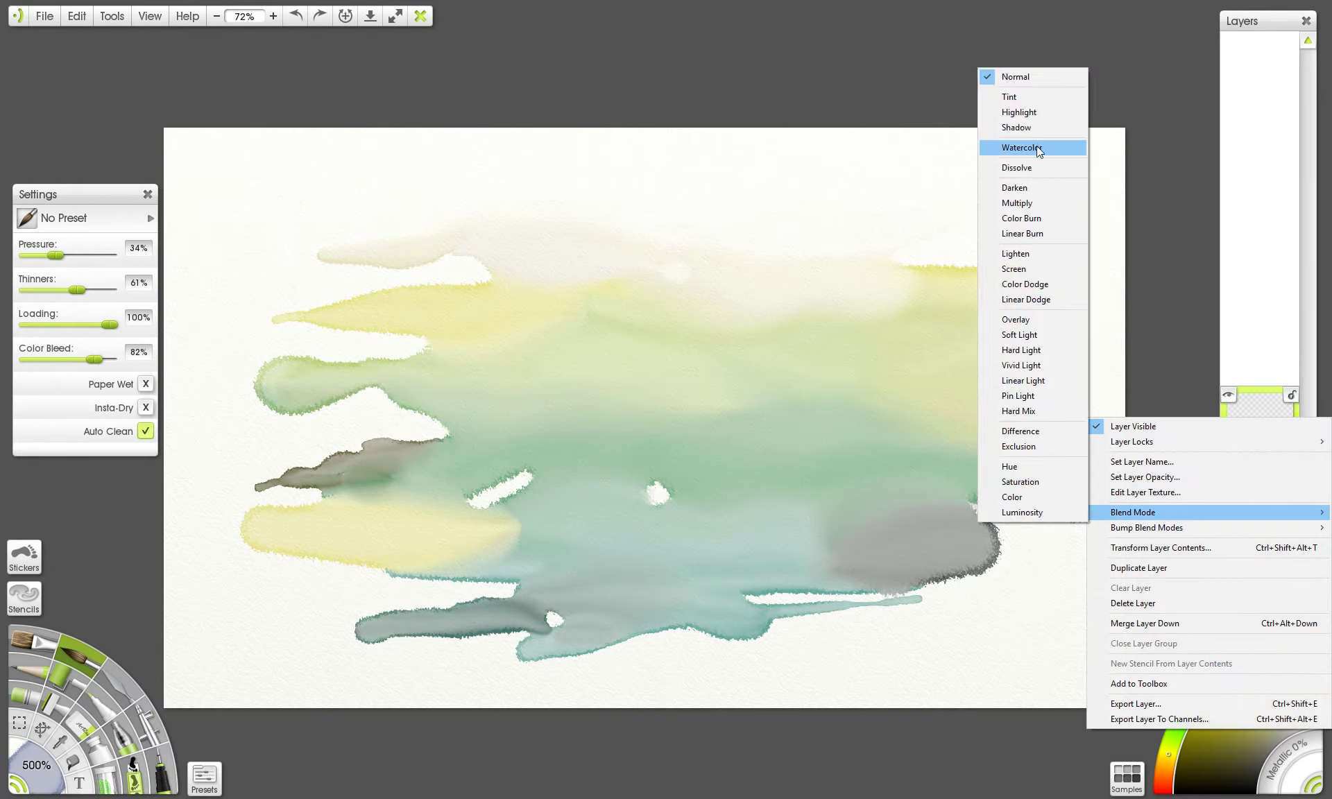
pyautogui.click(1027, 203)
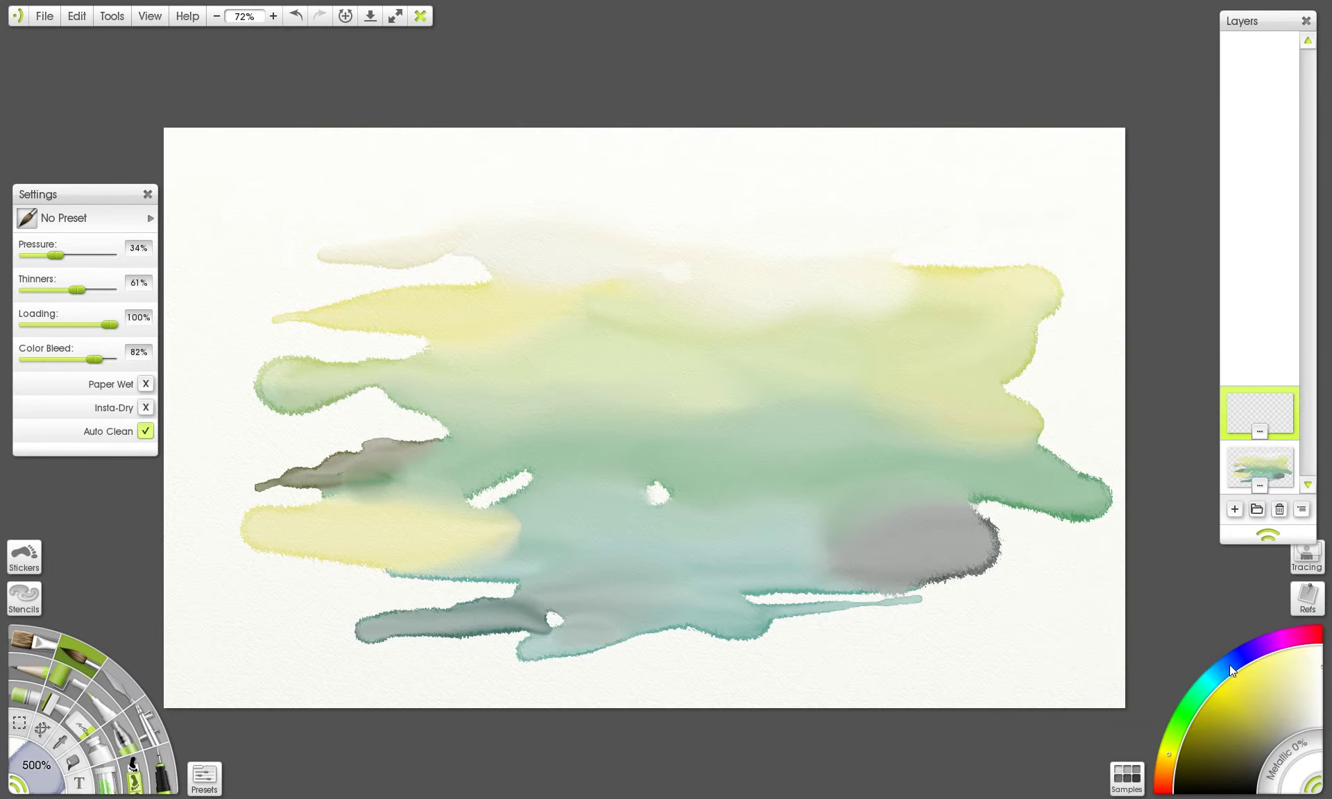
# - Reduce the brush size to 330% and paint a dark green blot on the upper layer near the wash's centre
pyautogui.click(1191, 709)
pyautogui.click(1248, 765)
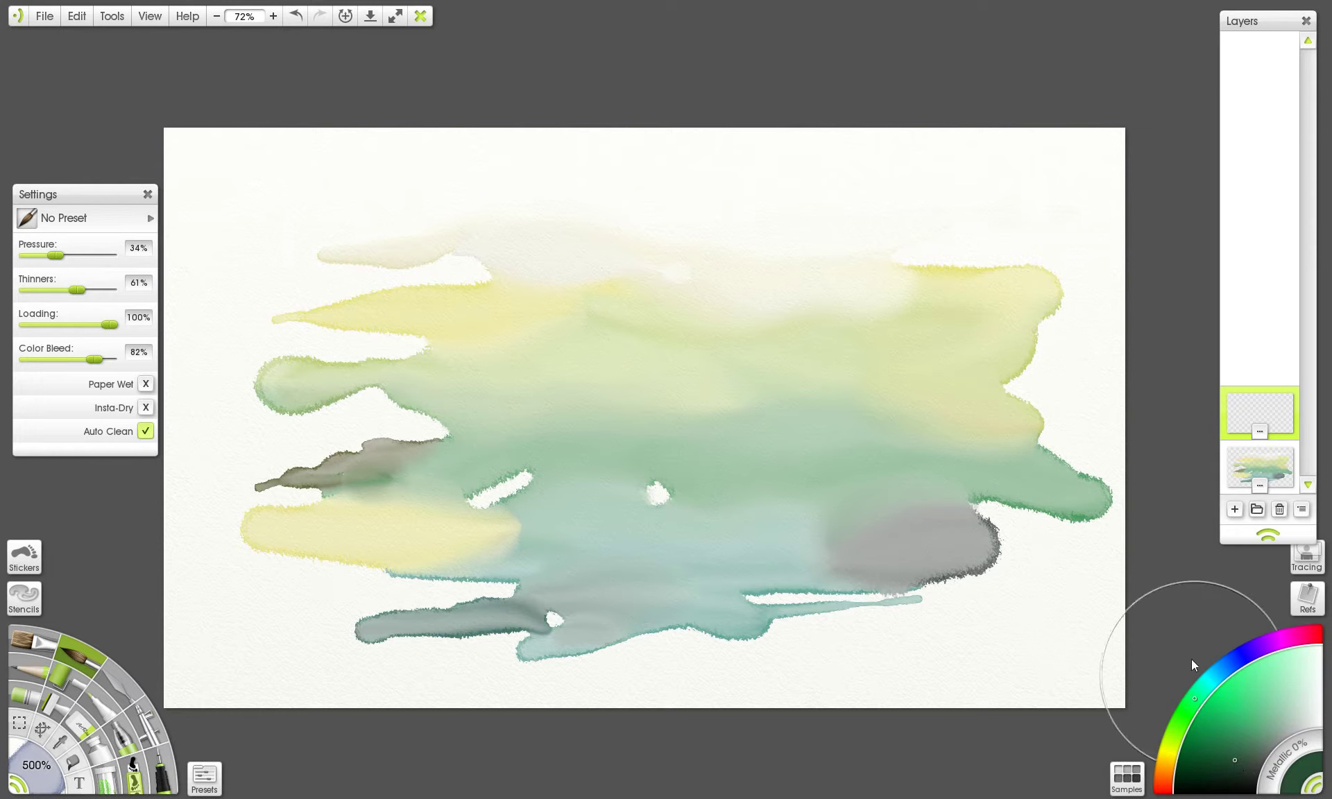
pyautogui.keyDown('shift'); pyautogui.moveTo(793, 419); pyautogui.dragTo(681, 400); pyautogui.keyUp('shift')
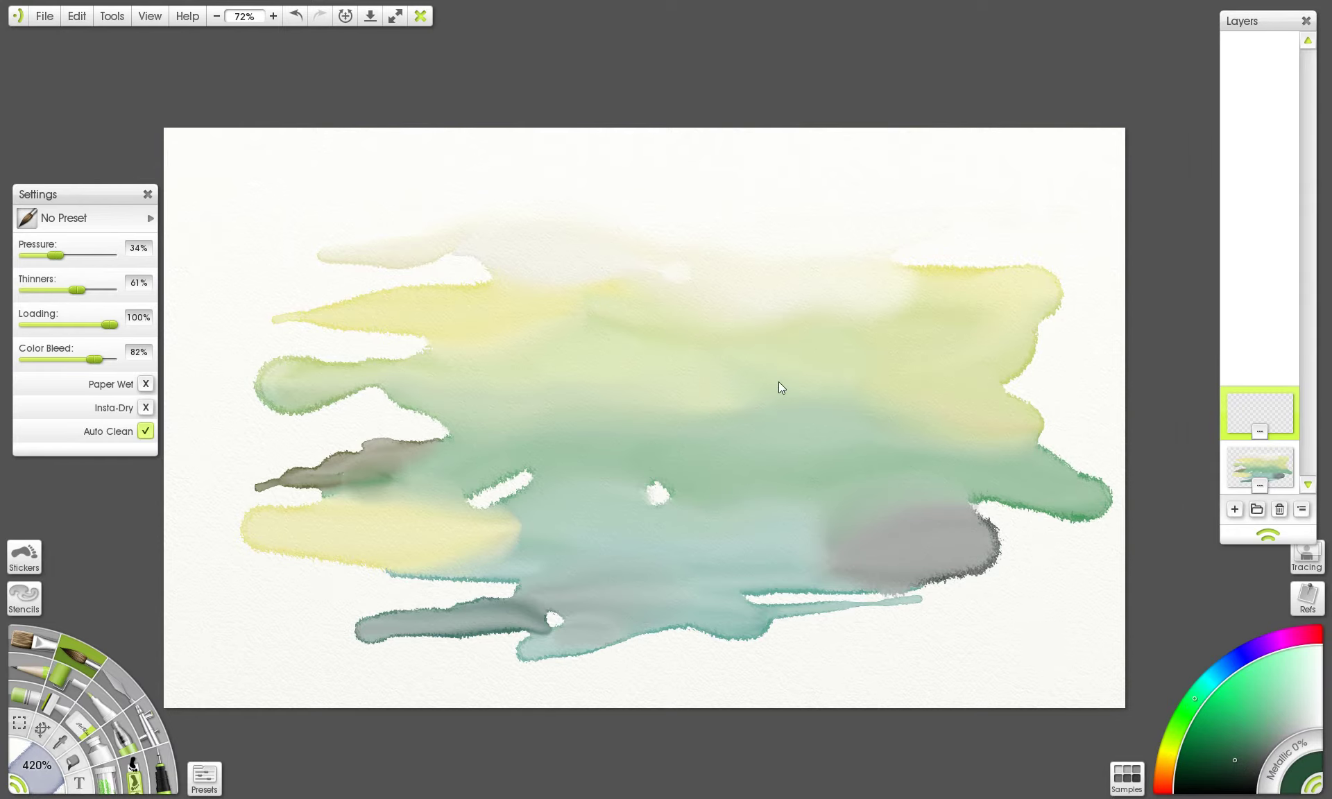
pyautogui.scroll(4, 852, 410)
pyautogui.keyDown('shift'); pyautogui.moveTo(791, 383); pyautogui.dragTo(710, 381); pyautogui.keyUp('shift')
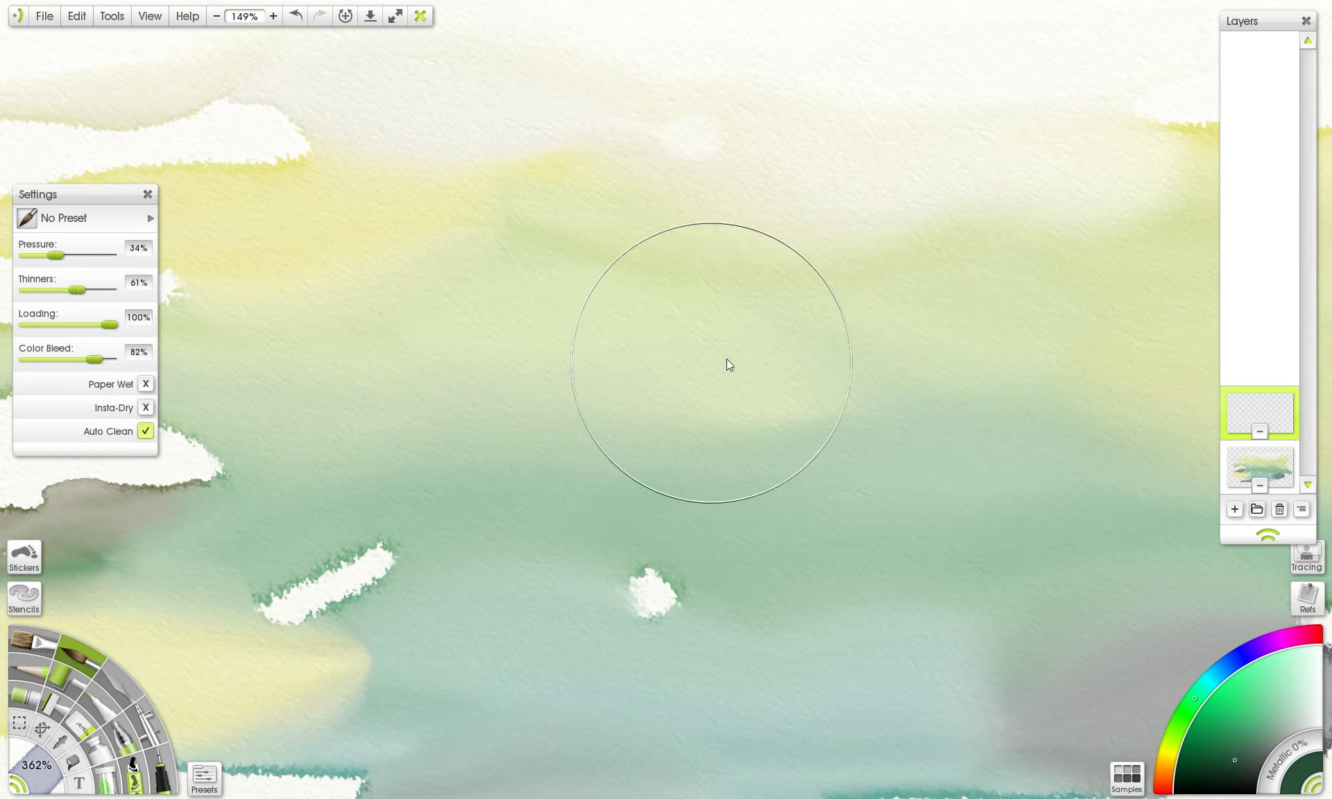
pyautogui.scroll(-2, 725, 361)
pyautogui.moveTo(563, 347)
pyautogui.mouseDown()
pyautogui.moveTo(601, 354)
pyautogui.moveTo(608, 338)
pyautogui.moveTo(625, 375)
pyautogui.moveTo(651, 355)
pyautogui.moveTo(575, 326)
pyautogui.moveTo(574, 304)
pyautogui.moveTo(607, 334)
pyautogui.moveTo(672, 354)
pyautogui.moveTo(633, 381)
pyautogui.moveTo(672, 349)
pyautogui.mouseUp()
# - Paint overlapping blobs of medium, bright and pale green beside the dark green blot on the upper layer
pyautogui.click(1250, 738)
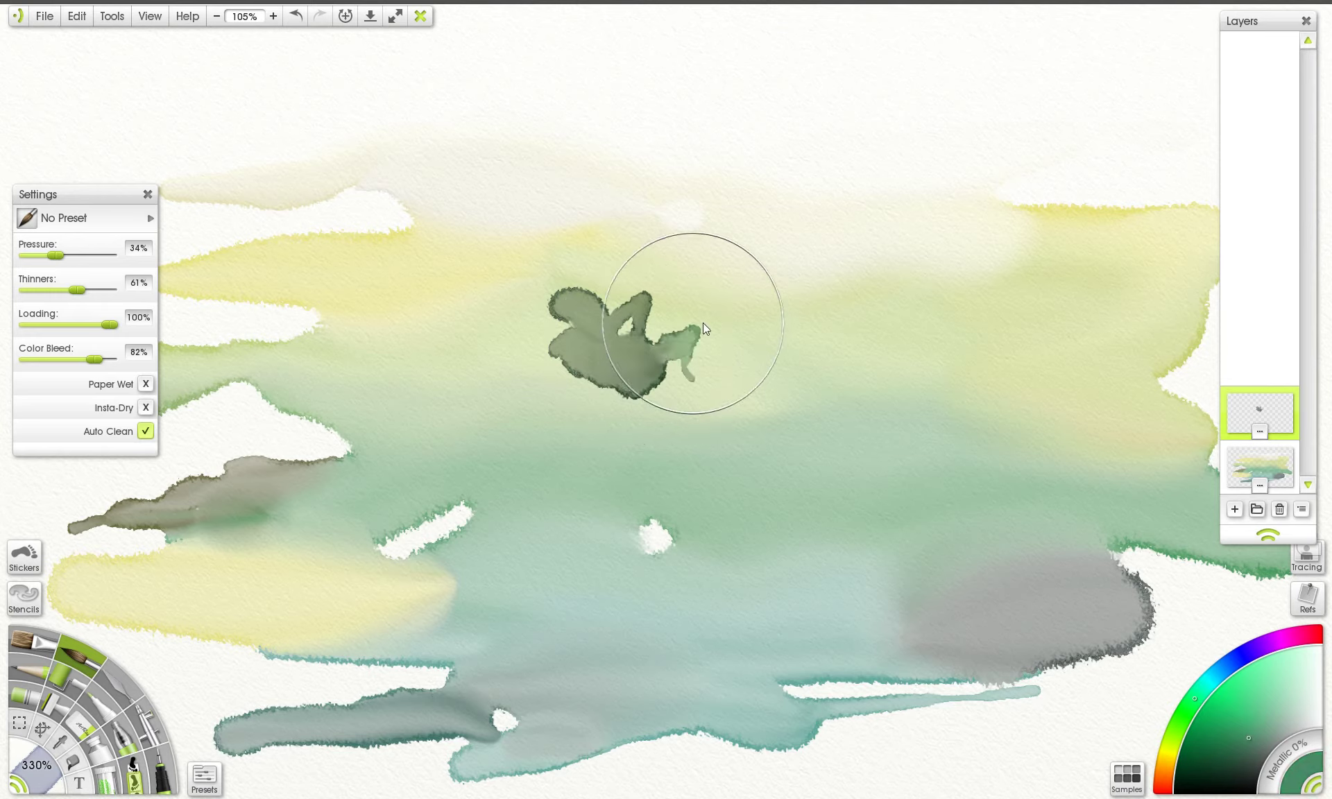
pyautogui.click(1251, 701)
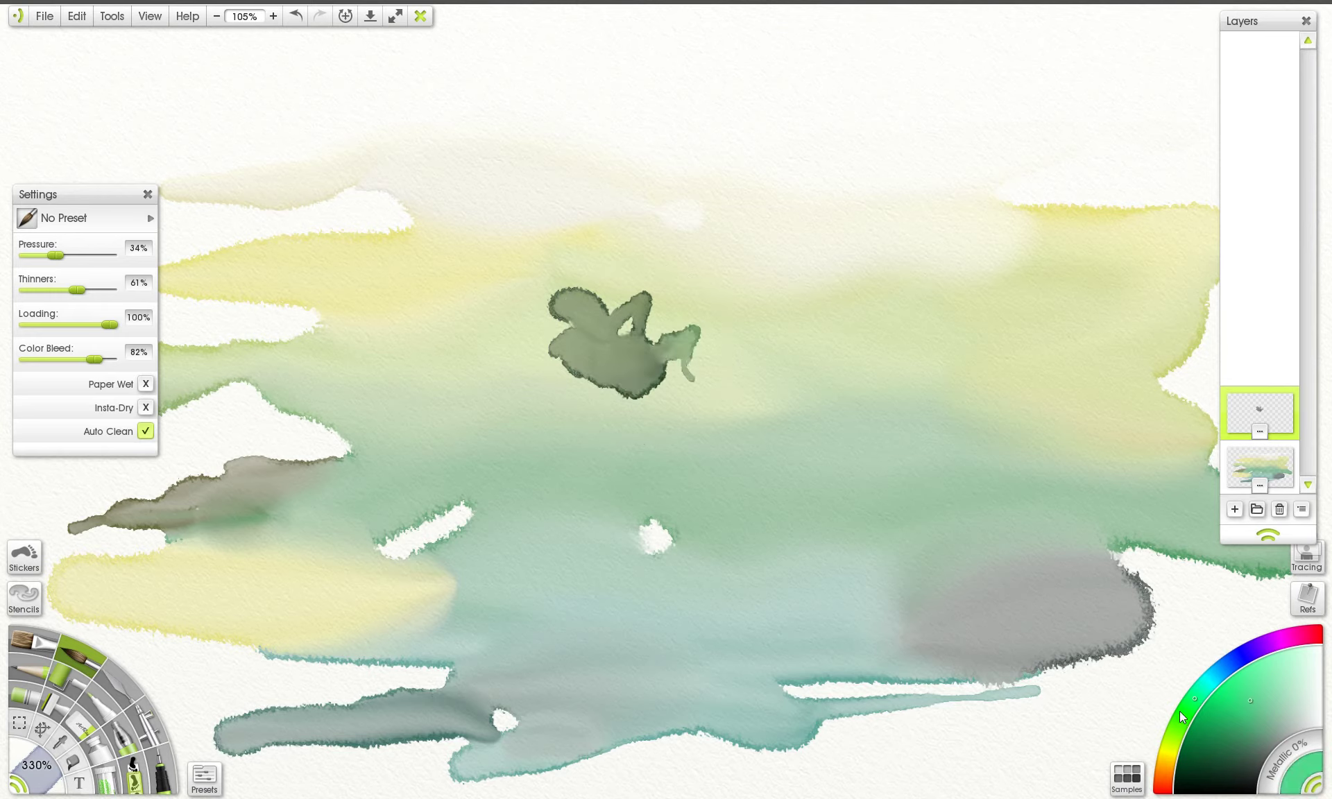
pyautogui.moveTo(691, 344)
pyautogui.mouseDown()
pyautogui.moveTo(709, 326)
pyautogui.moveTo(727, 341)
pyautogui.mouseUp()
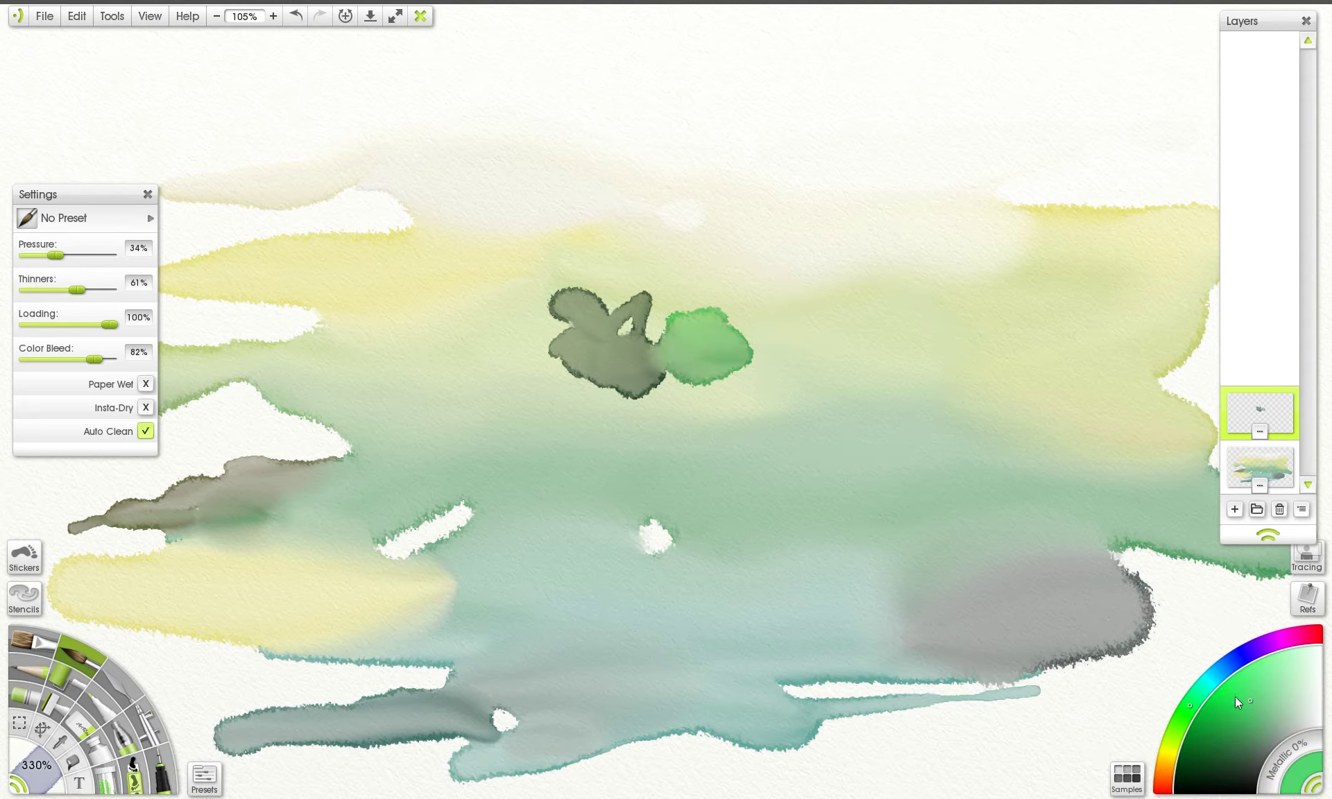
pyautogui.click(1184, 718)
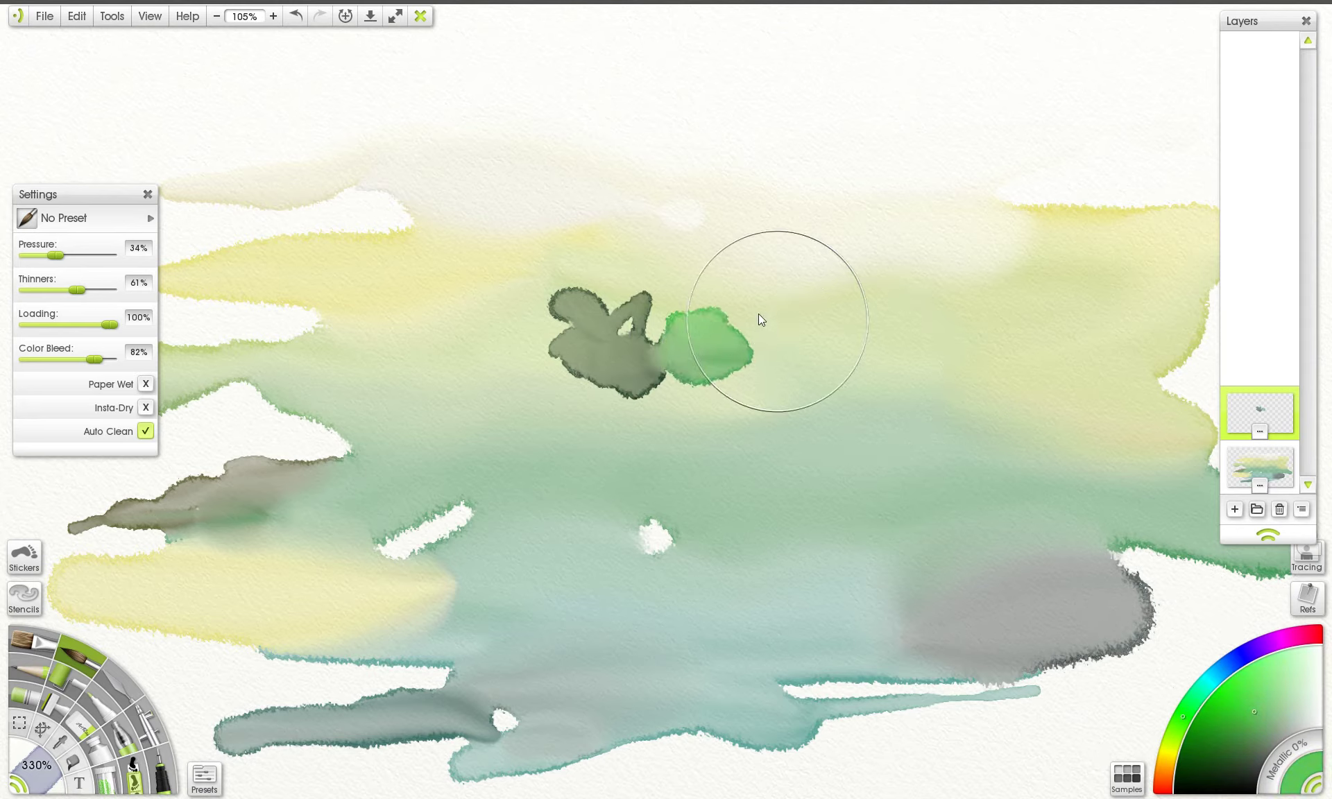
pyautogui.moveTo(759, 313)
pyautogui.mouseDown()
pyautogui.moveTo(704, 300)
pyautogui.moveTo(652, 312)
pyautogui.moveTo(687, 311)
pyautogui.moveTo(721, 254)
pyautogui.mouseUp()
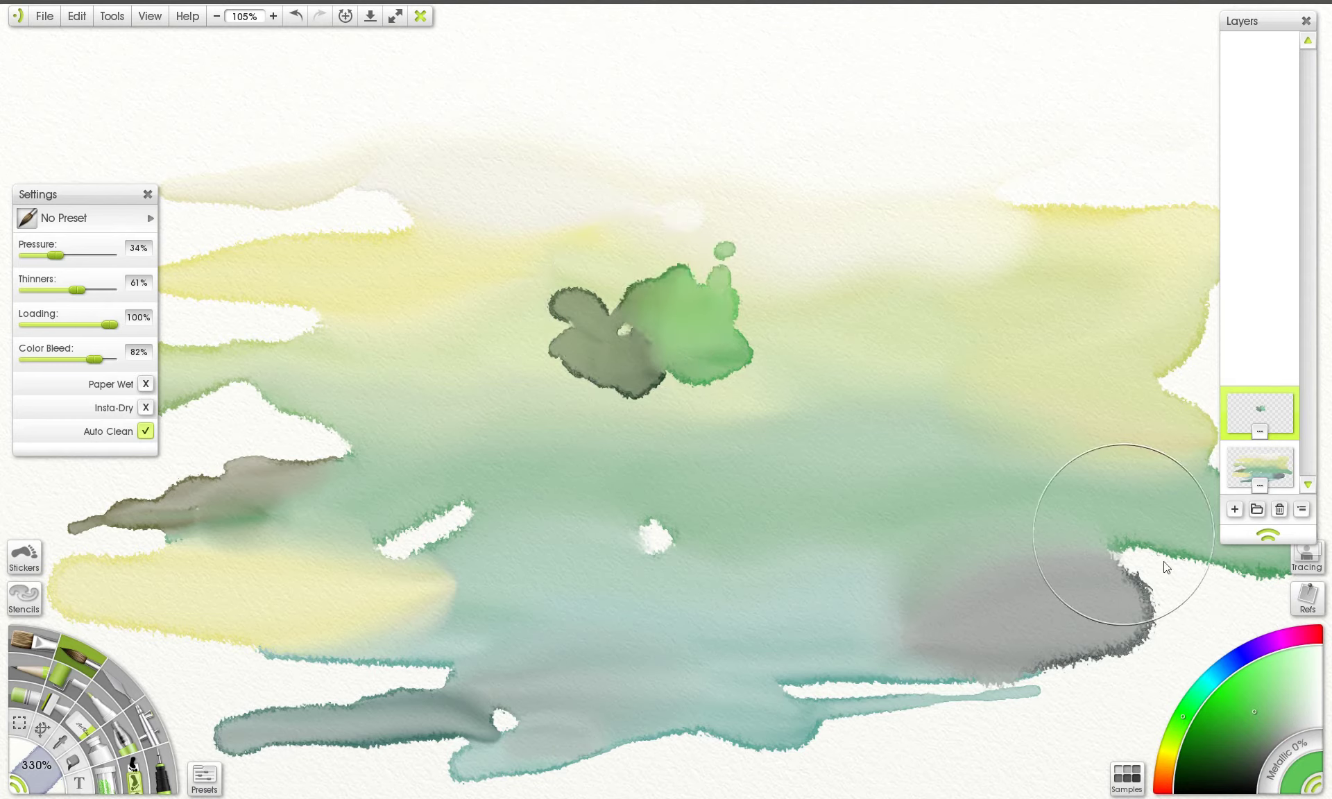
pyautogui.click(1280, 713)
pyautogui.moveTo(695, 339)
pyautogui.mouseDown()
pyautogui.moveTo(745, 325)
pyautogui.moveTo(744, 286)
pyautogui.moveTo(756, 342)
pyautogui.mouseUp()
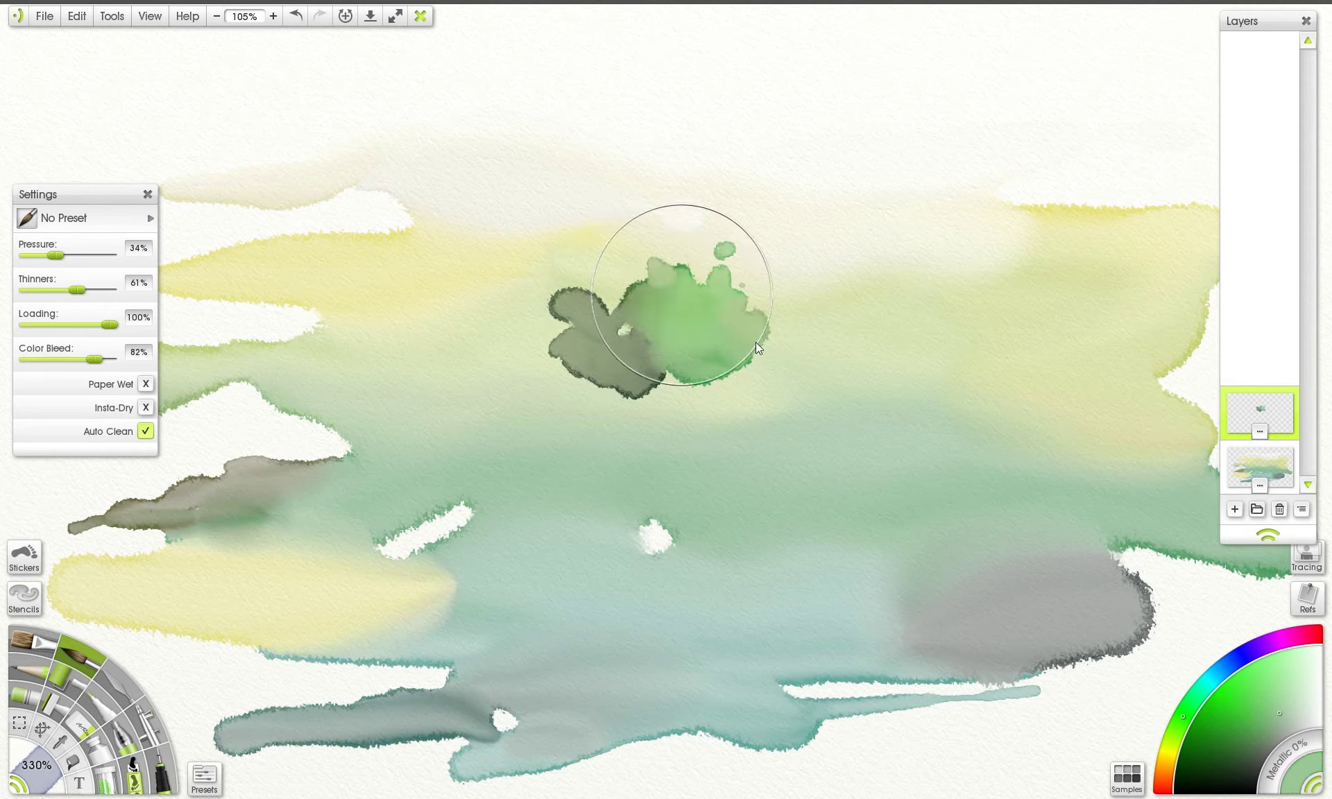
# - Paint yellow-green dabs over and above the upper part of the dark green blot
pyautogui.click(1174, 737)
pyautogui.click(1266, 689)
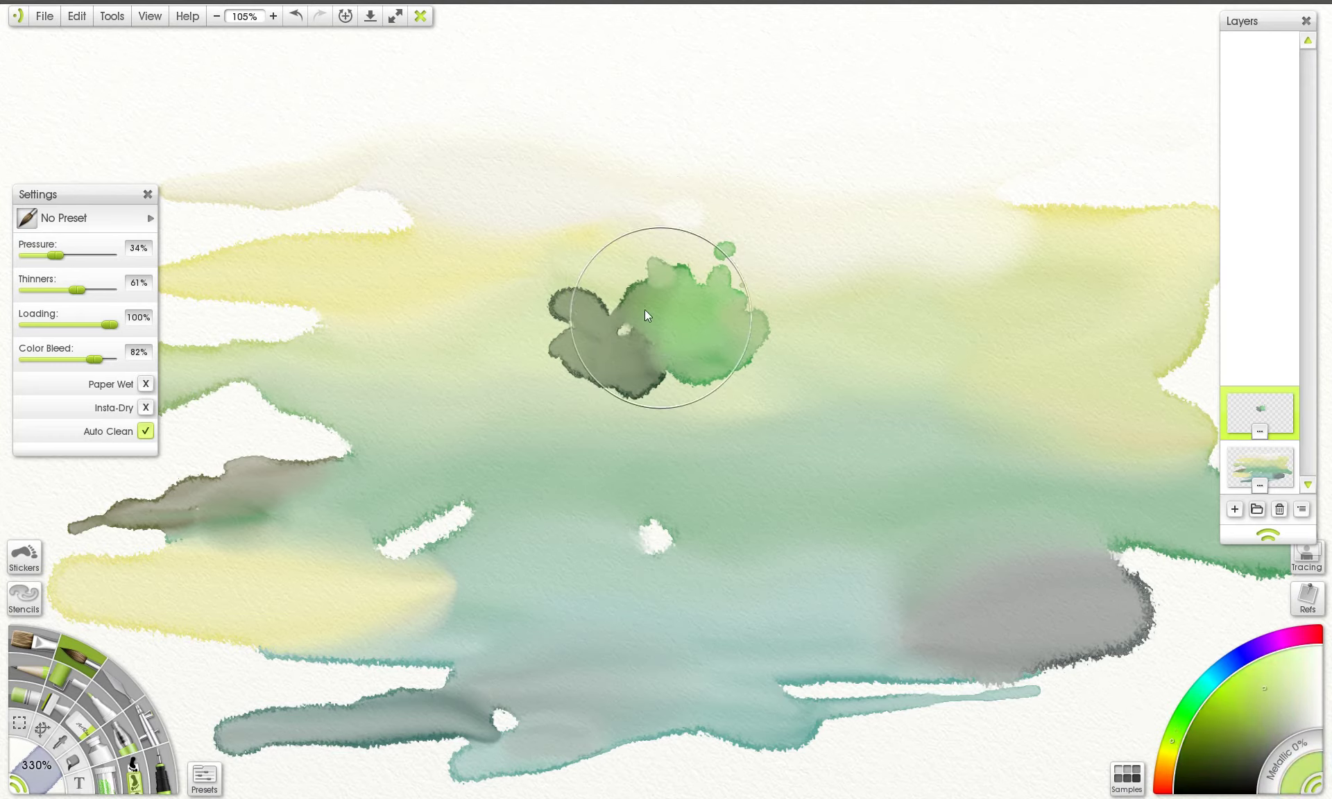
pyautogui.moveTo(644, 309)
pyautogui.mouseDown()
pyautogui.moveTo(633, 279)
pyautogui.moveTo(593, 273)
pyautogui.moveTo(593, 231)
pyautogui.moveTo(560, 264)
pyautogui.mouseUp()
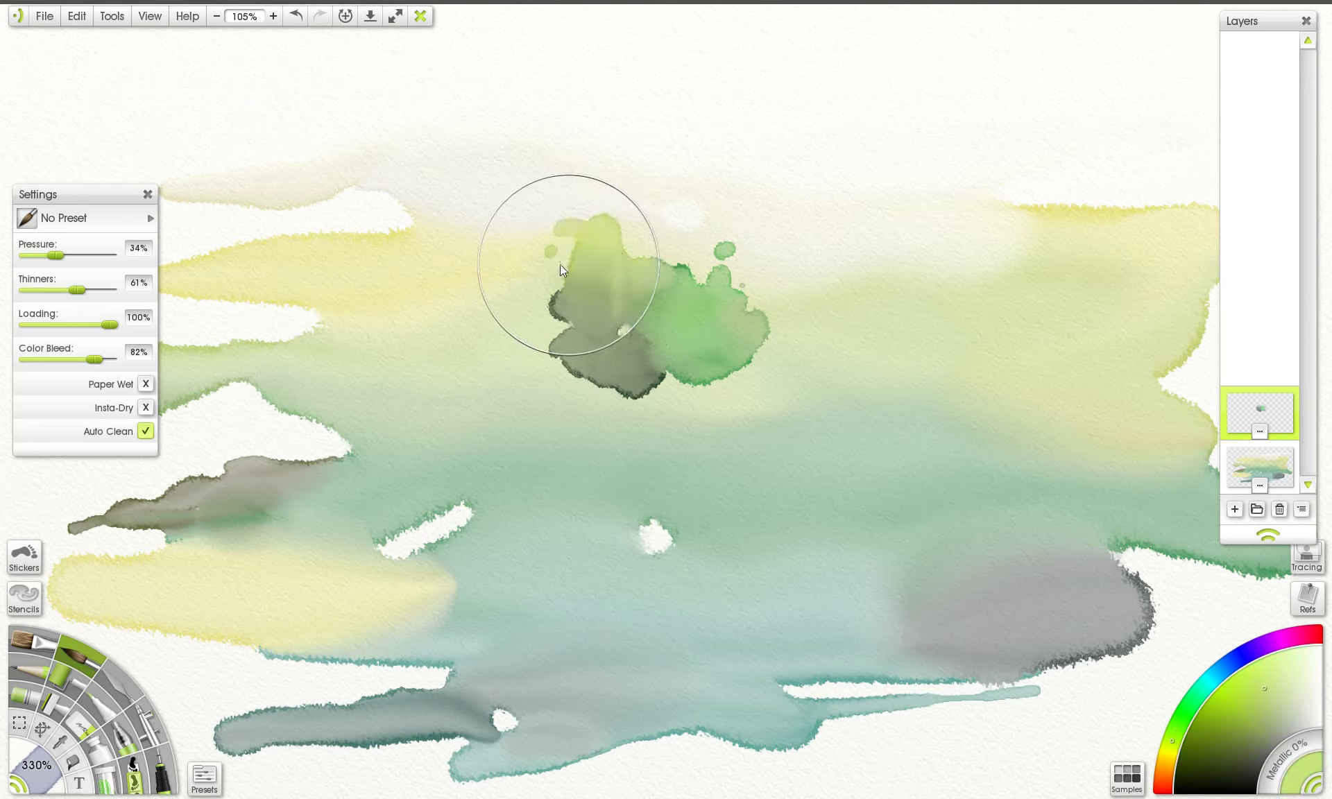
# - Reduce the brush size to 112% and paint a forked trunk with thin branches in dark olive green beneath the foliage blobs
pyautogui.press('[')
pyautogui.press('[')
pyautogui.press('[')
pyautogui.press('[')
pyautogui.press('[')
pyautogui.press('[')
pyautogui.press('[')
pyautogui.press('[')
pyautogui.press('[')
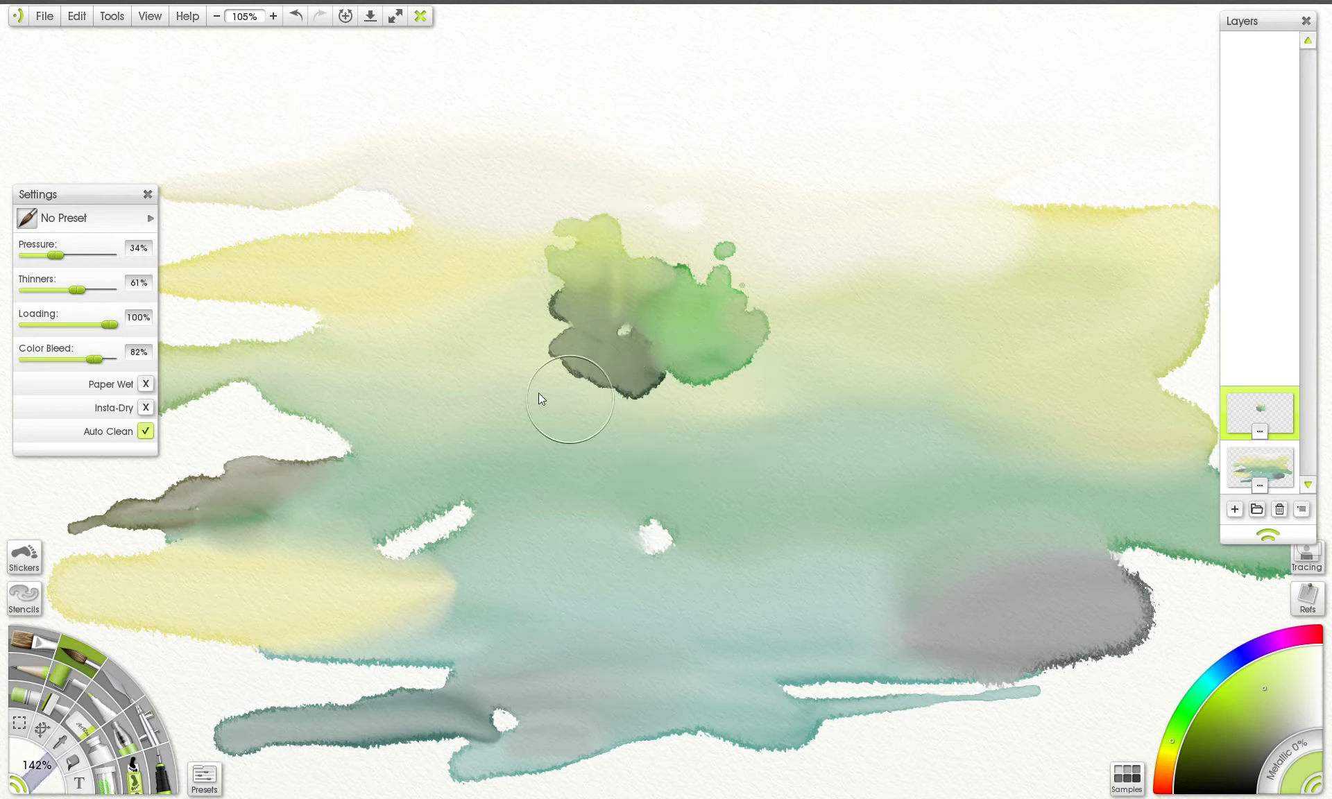
pyautogui.click(1238, 748)
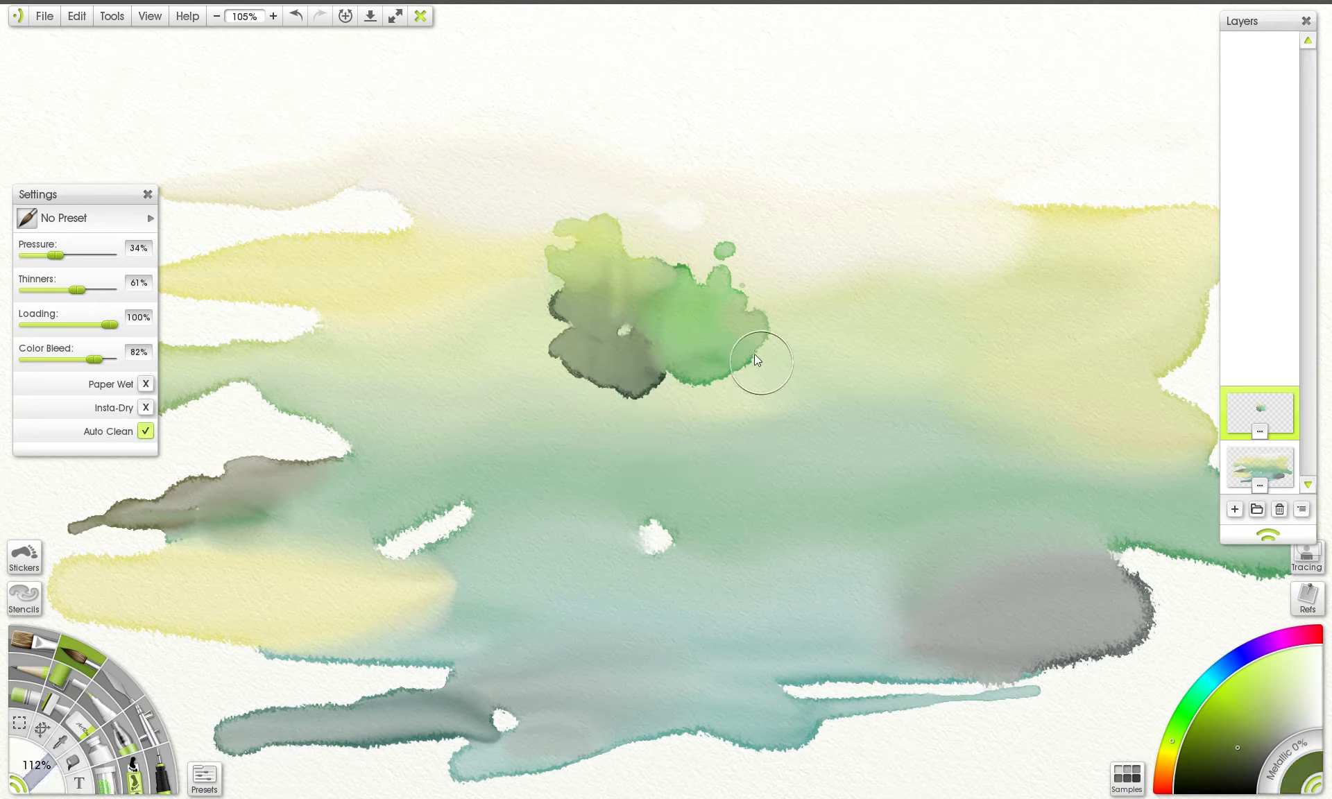
pyautogui.moveTo(597, 357)
pyautogui.mouseDown()
pyautogui.moveTo(689, 476)
pyautogui.moveTo(703, 558)
pyautogui.moveTo(722, 374)
pyautogui.mouseUp()
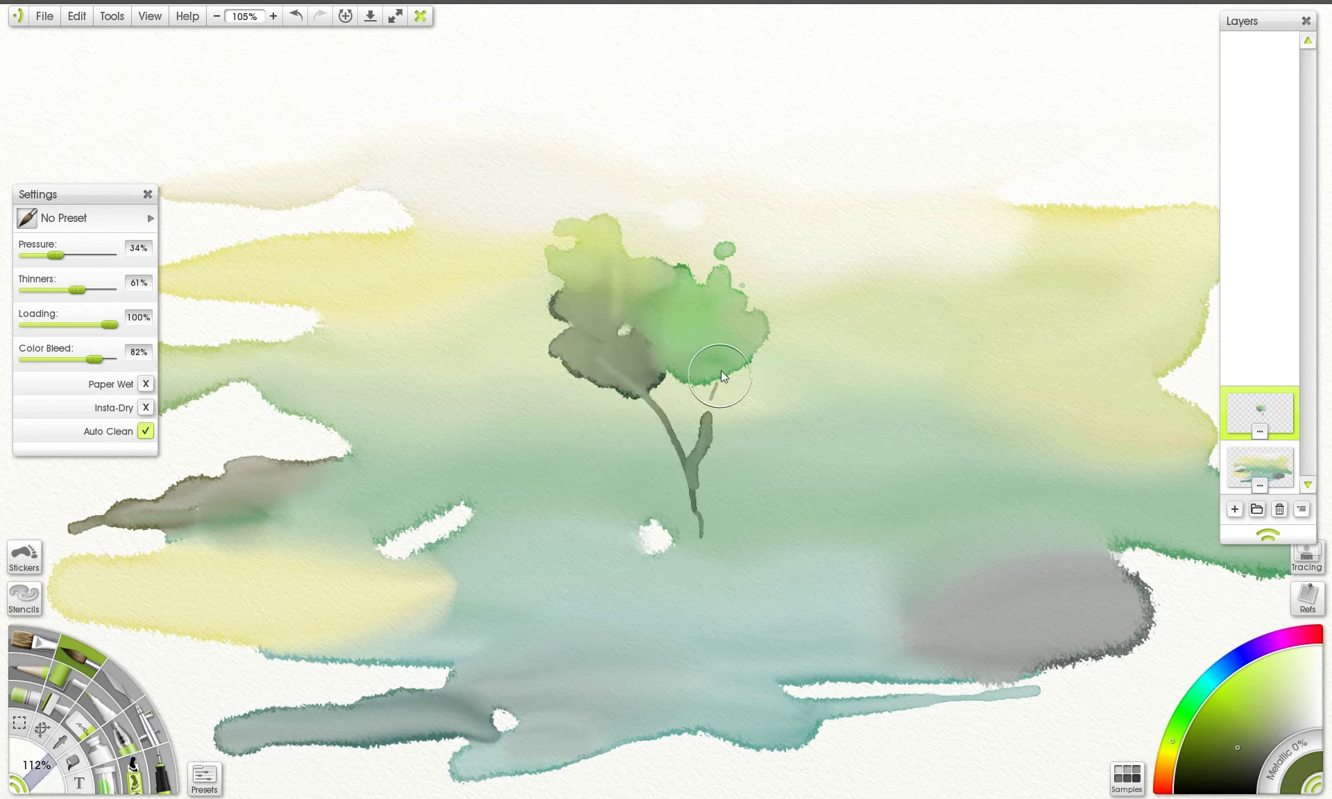
pyautogui.moveTo(668, 442); pyautogui.dragTo(629, 399)
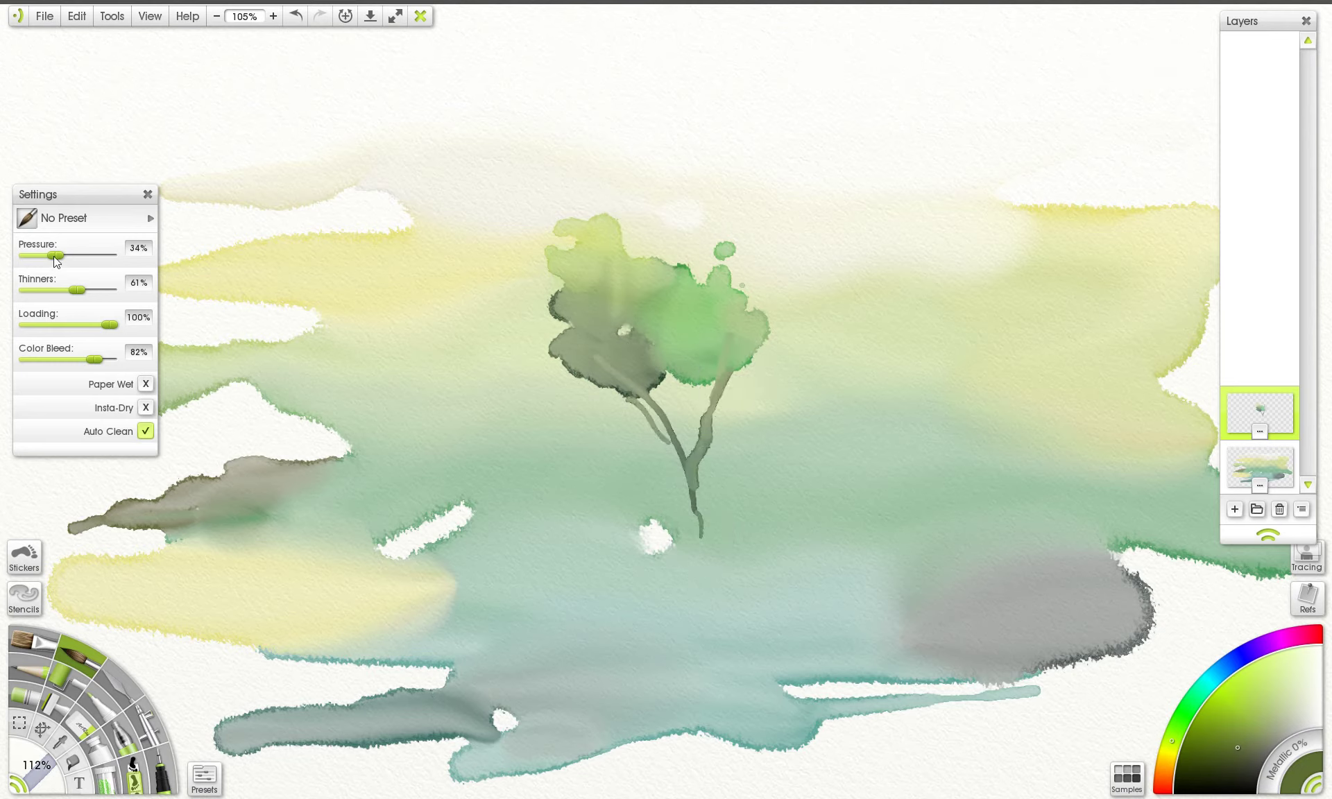
# - Set the brush pressure to 36% and thinners to 37%, and paint additional thin branches below the crown
pyautogui.moveTo(55, 257); pyautogui.dragTo(59, 255)
pyautogui.moveTo(82, 290)
pyautogui.mouseDown()
pyautogui.moveTo(96, 291)
pyautogui.moveTo(59, 297)
pyautogui.mouseUp()
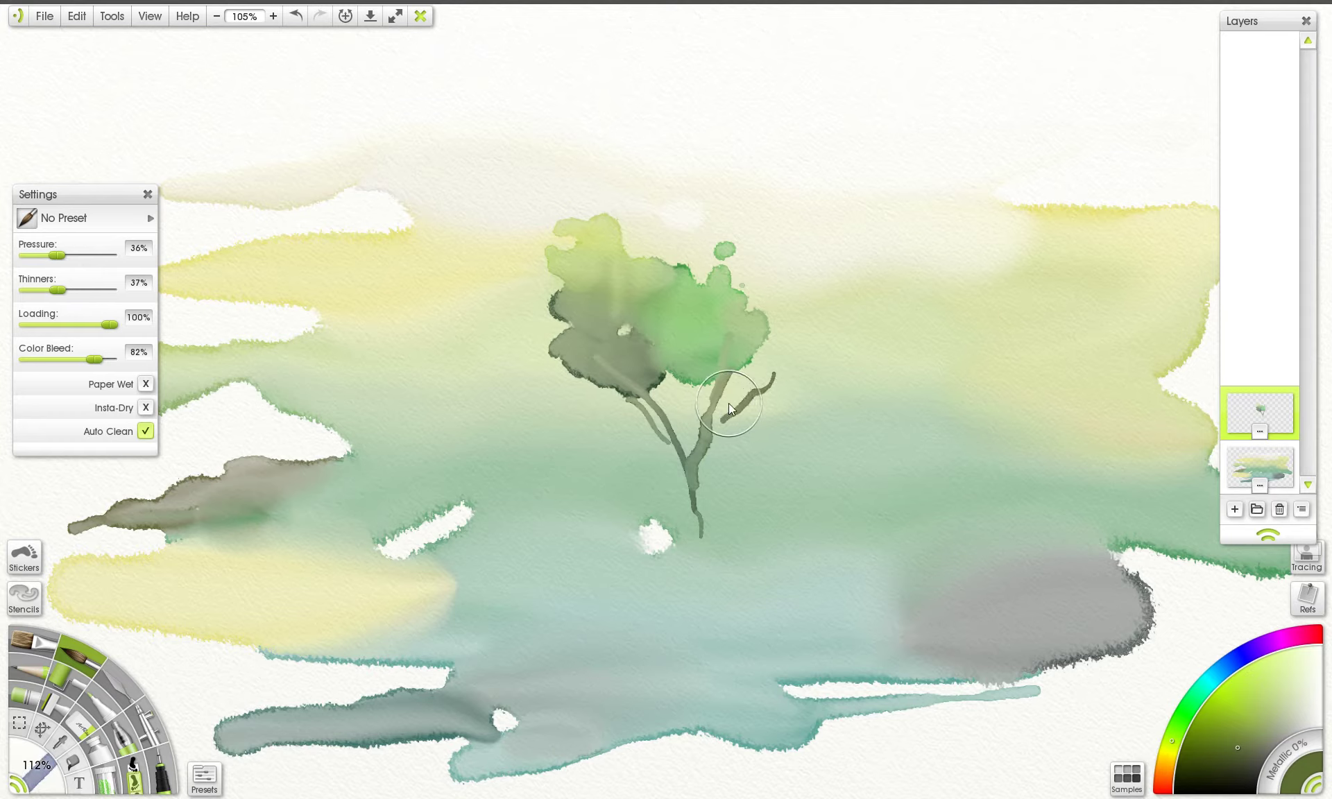
pyautogui.hotkey('ctrl', 'z')
pyautogui.moveTo(663, 411); pyautogui.dragTo(665, 377)
# - Set the pressure to 55% and thinners to 23%, and paint darker branches on the left and dark olive foliage on the crown's right
pyautogui.moveTo(58, 290)
pyautogui.mouseDown()
pyautogui.moveTo(48, 289)
pyautogui.moveTo(56, 254)
pyautogui.moveTo(72, 254)
pyautogui.mouseUp()
pyautogui.moveTo(631, 422)
pyautogui.mouseDown()
pyautogui.moveTo(581, 390)
pyautogui.moveTo(620, 369)
pyautogui.moveTo(766, 378)
pyautogui.moveTo(797, 342)
pyautogui.moveTo(775, 333)
pyautogui.moveTo(784, 285)
pyautogui.mouseUp()
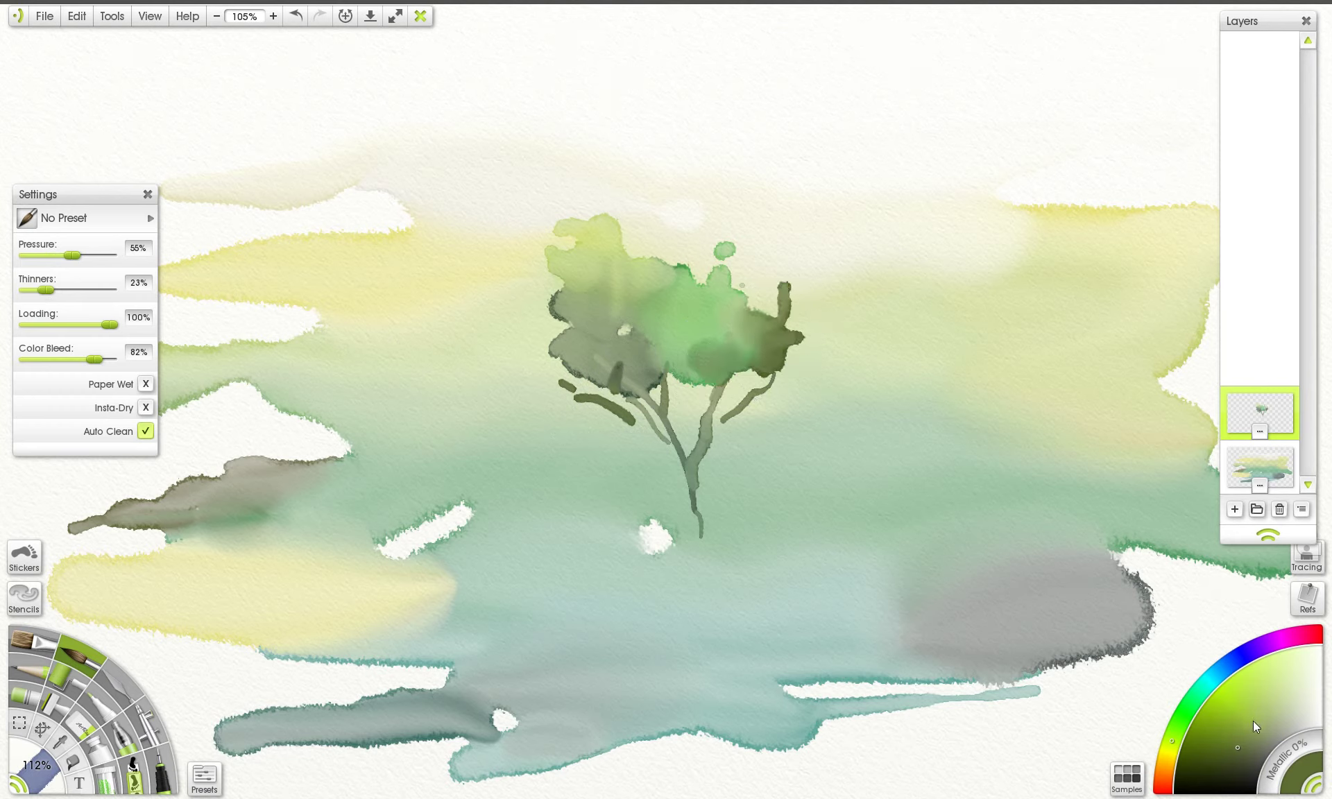
# - Paint olive-green foliage dabs and loose specks around both sides of the crown with a slightly lighter olive at 142% brush size
pyautogui.moveTo(1254, 721); pyautogui.dragTo(1237, 734)
pyautogui.scroll(3, 816, 382)
pyautogui.moveTo(804, 365); pyautogui.dragTo(797, 368)
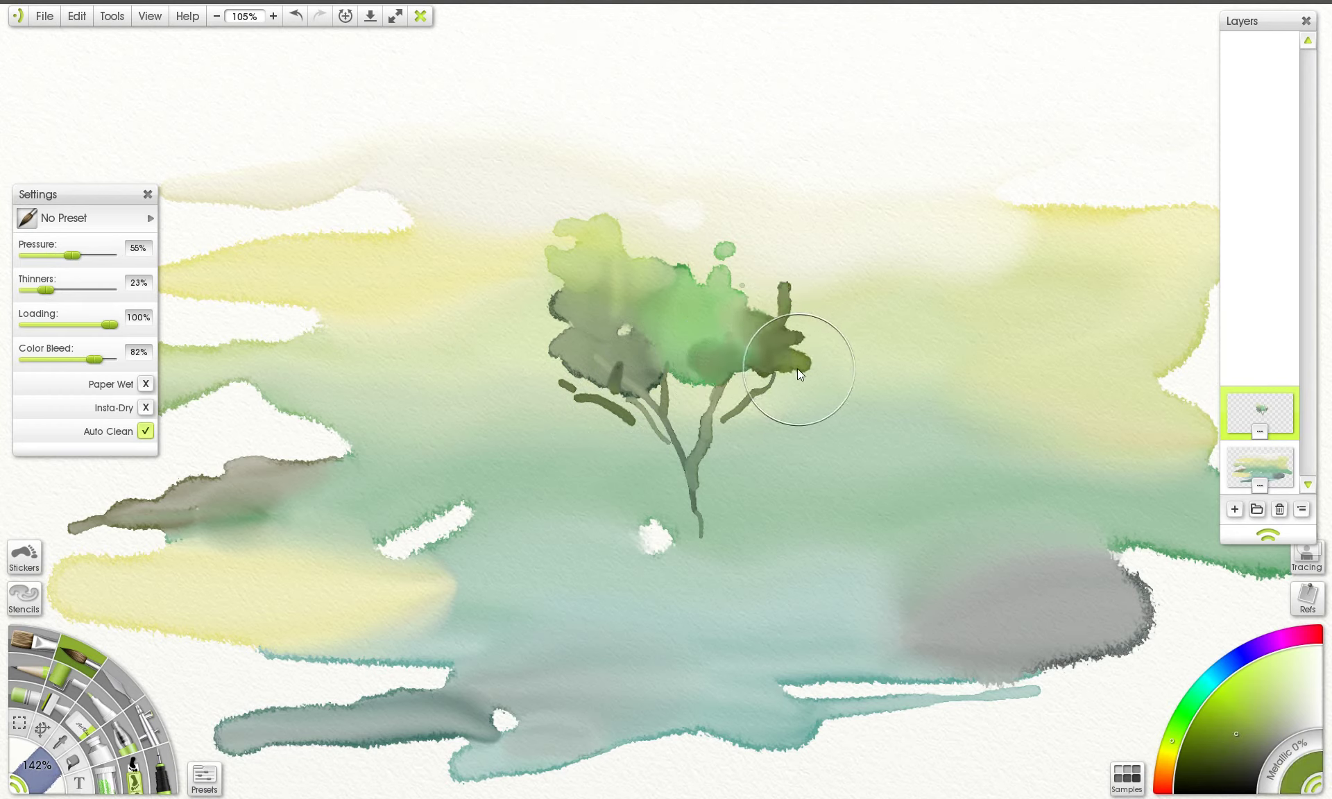
pyautogui.moveTo(709, 378)
pyautogui.mouseDown()
pyautogui.moveTo(693, 372)
pyautogui.moveTo(718, 386)
pyautogui.mouseUp()
pyautogui.moveTo(773, 276)
pyautogui.mouseDown()
pyautogui.moveTo(783, 310)
pyautogui.moveTo(808, 319)
pyautogui.moveTo(831, 268)
pyautogui.mouseUp()
pyautogui.click(821, 307)
pyautogui.moveTo(545, 362)
pyautogui.mouseDown()
pyautogui.moveTo(581, 353)
pyautogui.moveTo(565, 431)
pyautogui.mouseUp()
pyautogui.click(535, 390)
pyautogui.moveTo(527, 312); pyautogui.dragTo(535, 323)
pyautogui.click(508, 305)
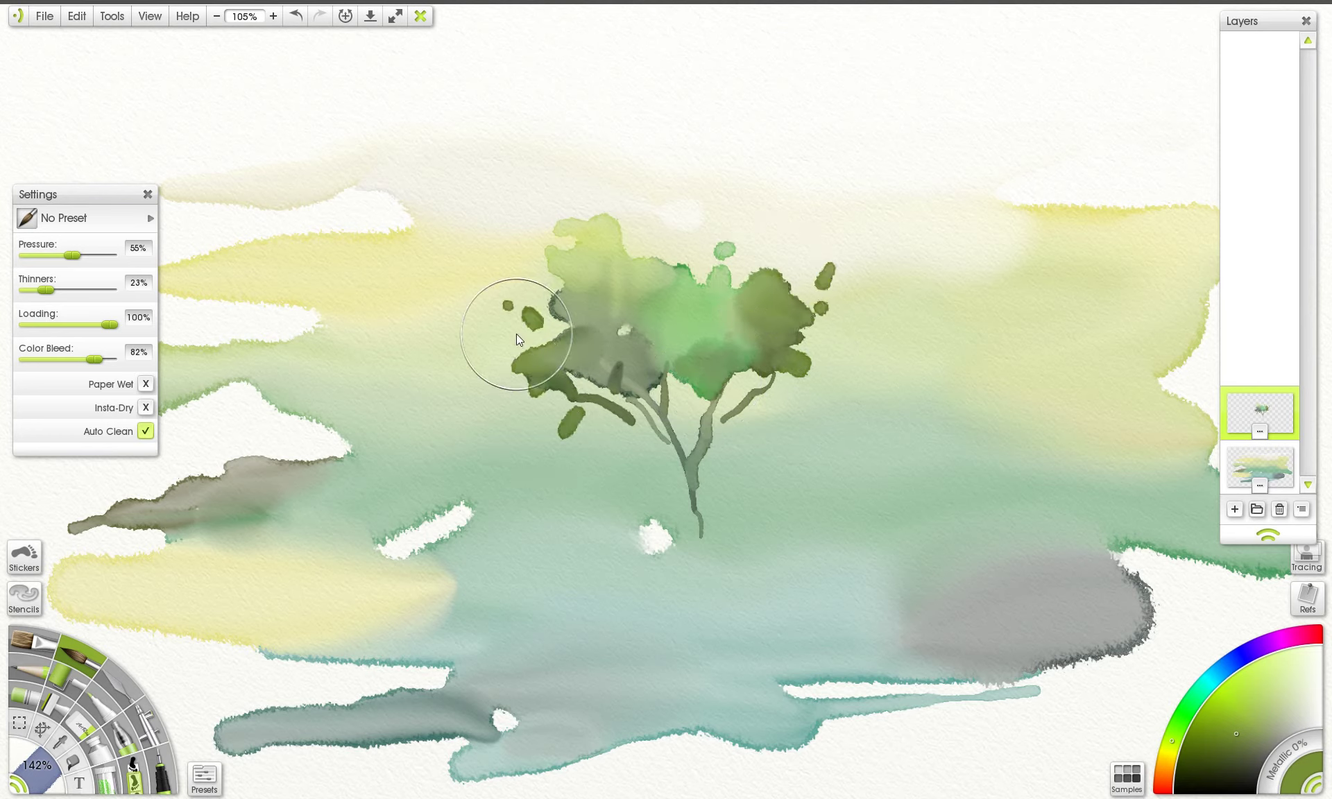
# - Paint bright yellow foliage dabs and loose dots along the top and upper right of the tree's crown
pyautogui.click(1228, 680)
pyautogui.click(1170, 749)
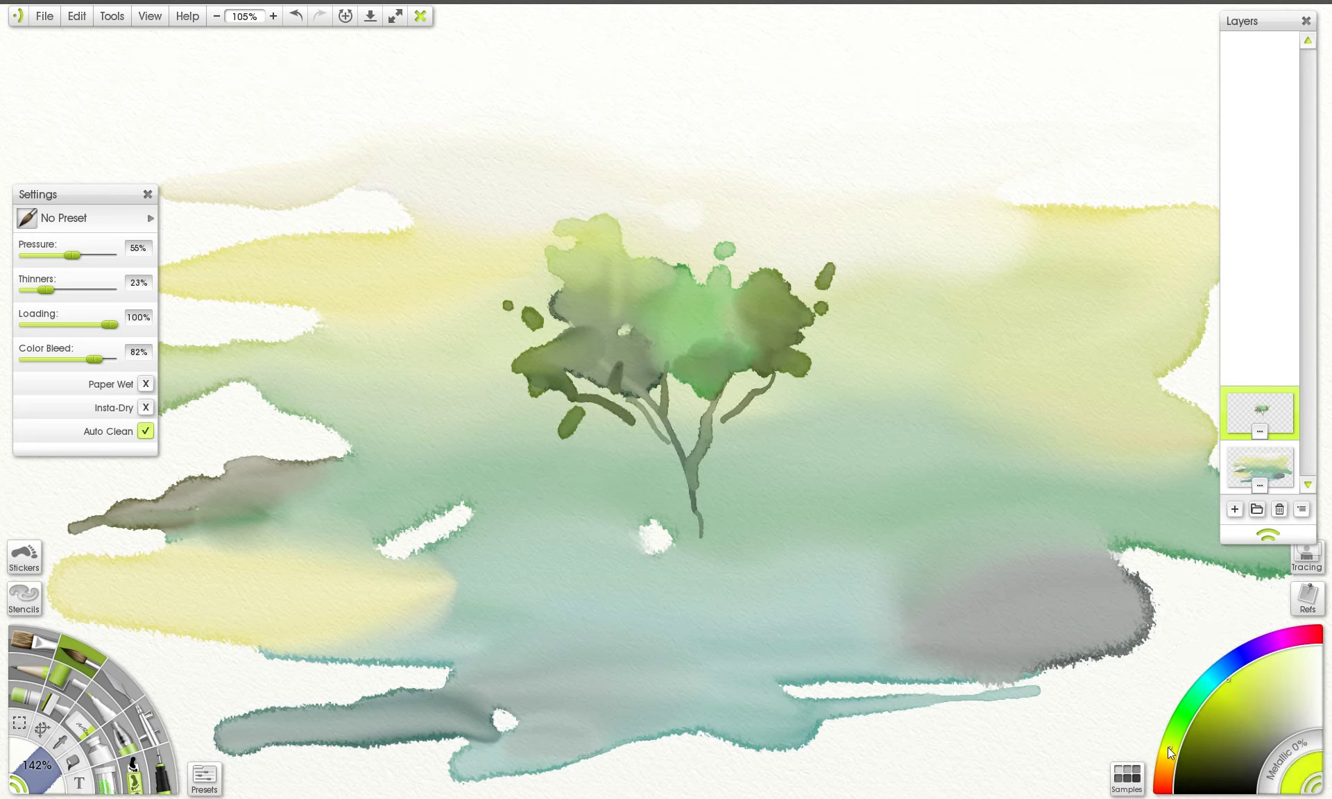
pyautogui.moveTo(774, 269)
pyautogui.mouseDown()
pyautogui.moveTo(818, 290)
pyautogui.moveTo(818, 265)
pyautogui.moveTo(791, 241)
pyautogui.moveTo(820, 236)
pyautogui.mouseUp()
pyautogui.click(817, 254)
pyautogui.click(853, 248)
pyautogui.click(856, 285)
pyautogui.moveTo(805, 316); pyautogui.dragTo(816, 326)
pyautogui.moveTo(645, 274)
pyautogui.mouseDown()
pyautogui.moveTo(668, 241)
pyautogui.moveTo(703, 263)
pyautogui.moveTo(671, 246)
pyautogui.moveTo(678, 233)
pyautogui.moveTo(750, 228)
pyautogui.moveTo(667, 195)
pyautogui.mouseUp()
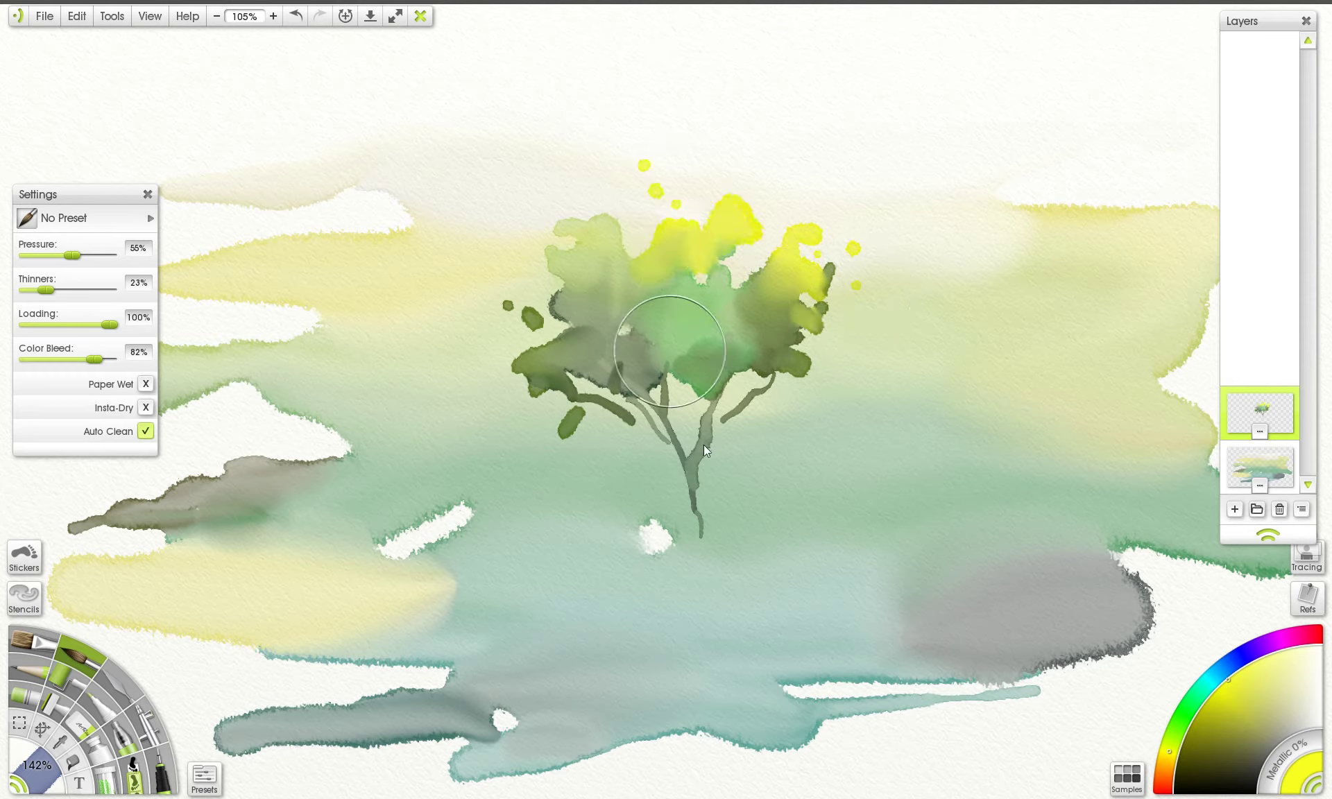
# - Darken the trunk and add small specks around its base in very dark olive with a 106% brush
pyautogui.click(1215, 767)
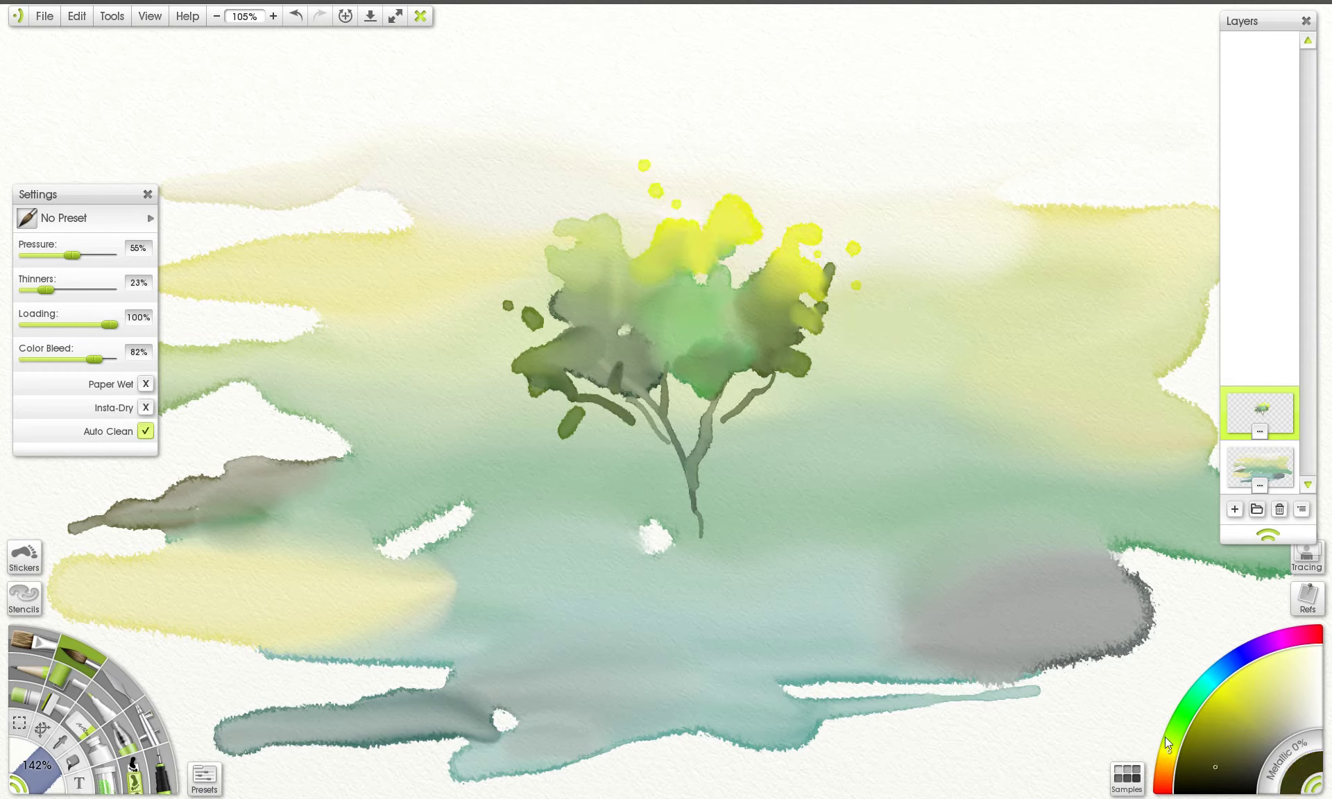
pyautogui.moveTo(702, 508)
pyautogui.keyDown('shift'); pyautogui.mouseDown()
pyautogui.moveTo(660, 505)
pyautogui.moveTo(689, 510)
pyautogui.moveTo(691, 545)
pyautogui.moveTo(673, 540)
pyautogui.moveTo(719, 547)
pyautogui.mouseUp(); pyautogui.keyUp('shift')
pyautogui.click(714, 508)
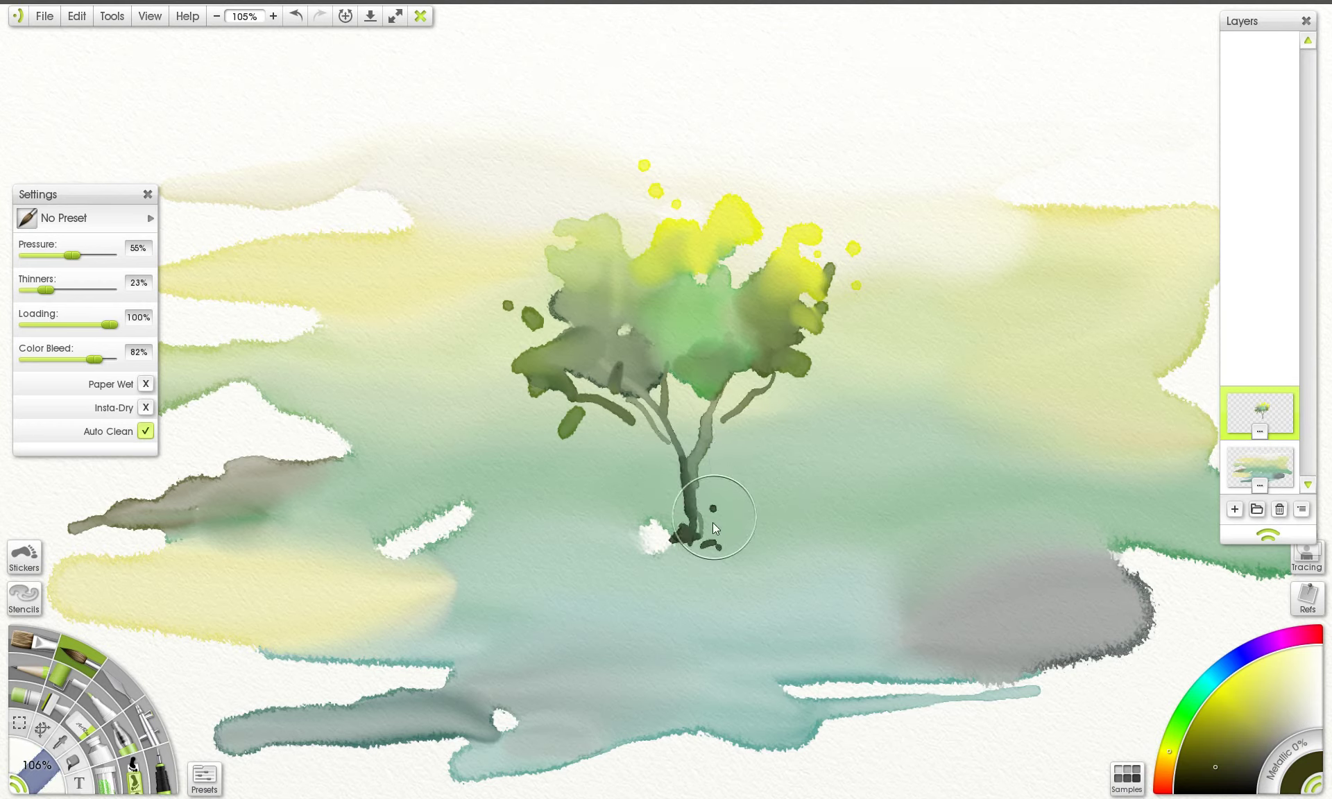
pyautogui.click(716, 527)
# - Paint olive-yellow foliage dabs and dots around the base of the trunk with a 119% brush
pyautogui.click(1241, 708)
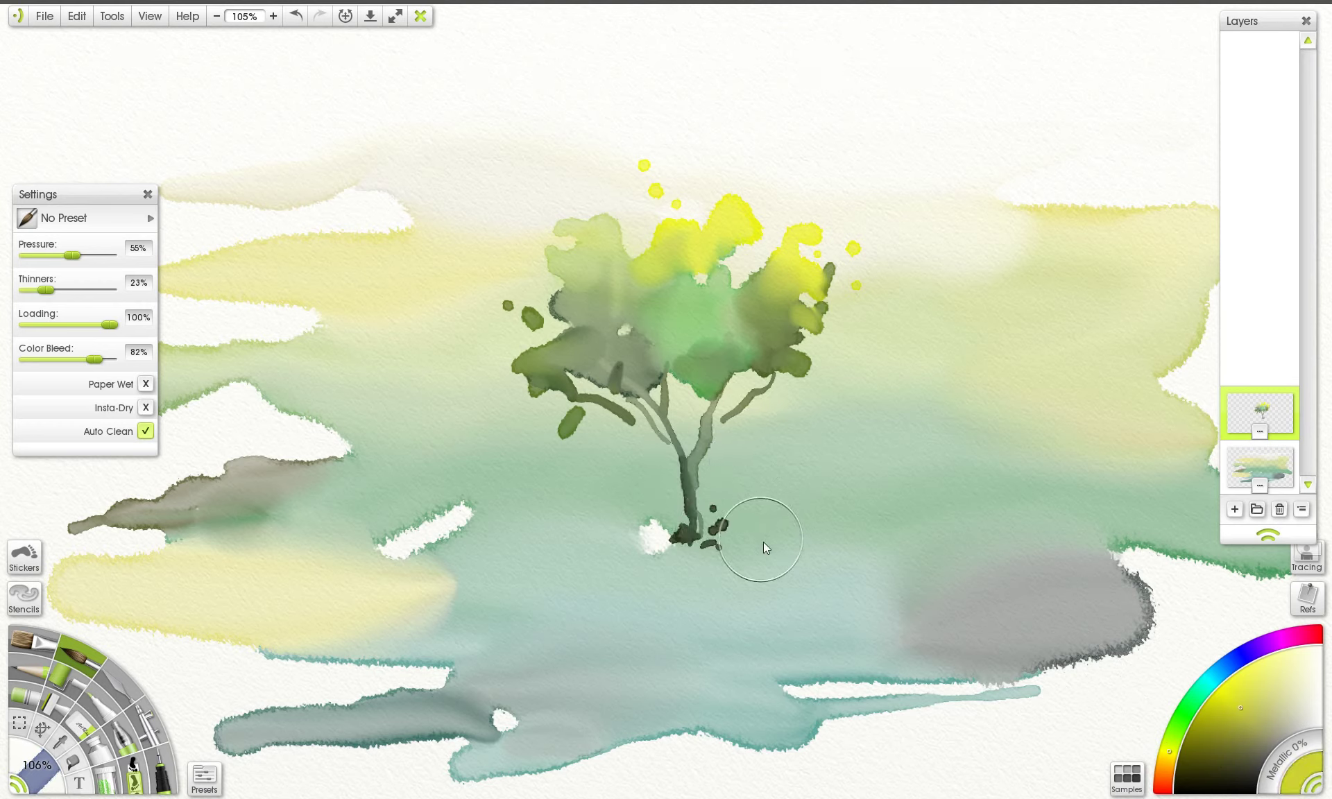
pyautogui.press(']')
pyautogui.moveTo(717, 538)
pyautogui.mouseDown()
pyautogui.moveTo(761, 536)
pyautogui.moveTo(721, 500)
pyautogui.mouseUp()
pyautogui.click(708, 506)
pyautogui.moveTo(692, 514); pyautogui.dragTo(671, 515)
pyautogui.click(637, 514)
pyautogui.click(625, 553)
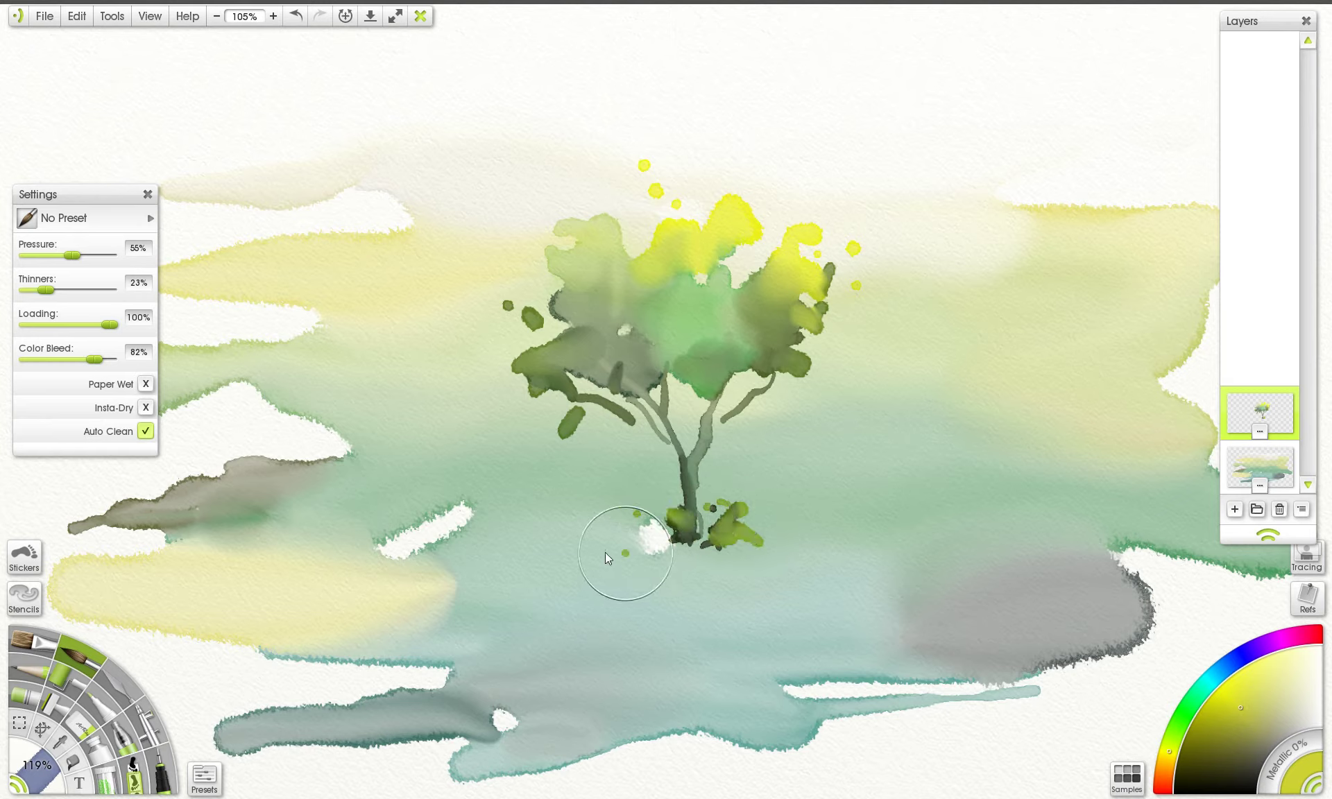
# - Soften the yellow foliage at the crown's upper right with pale cream dabs
pyautogui.click(1307, 681)
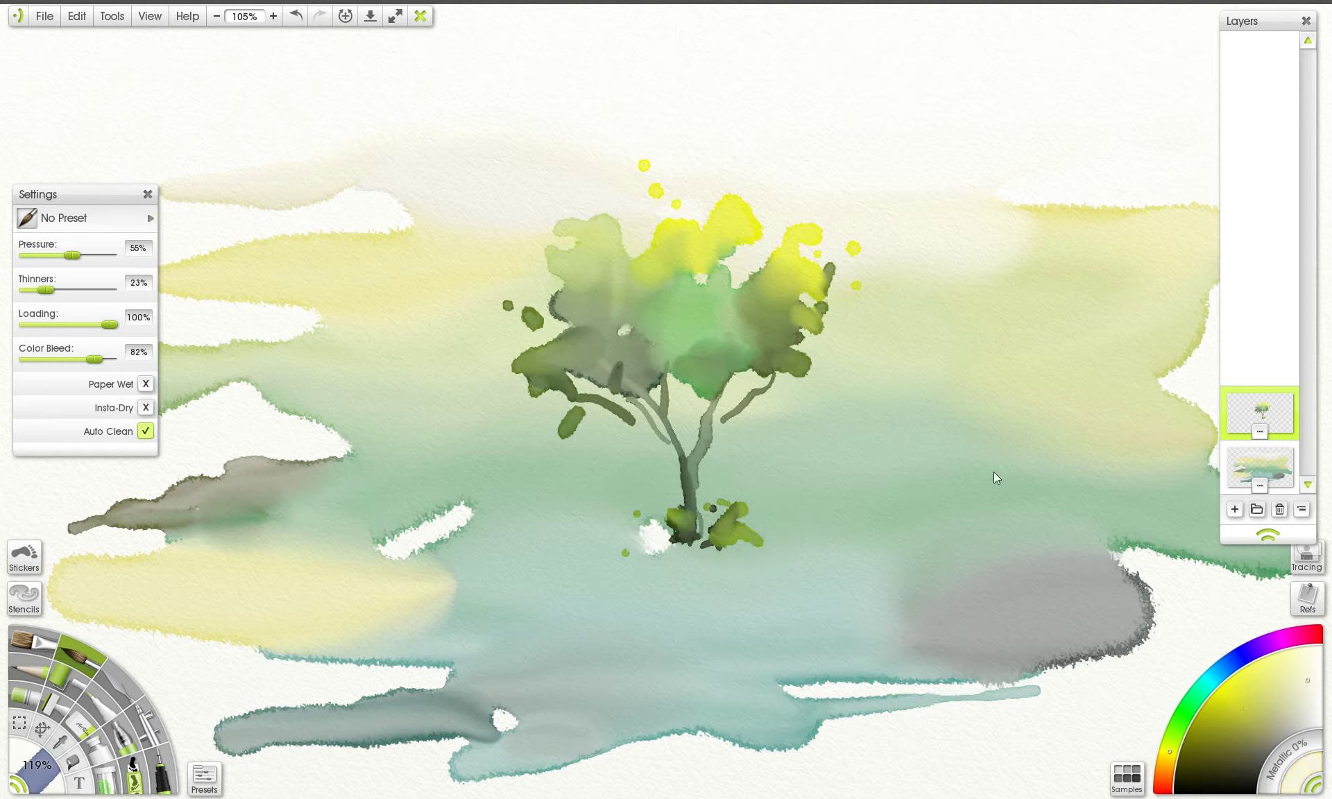
pyautogui.moveTo(791, 229); pyautogui.dragTo(780, 237)
pyautogui.click(790, 206)
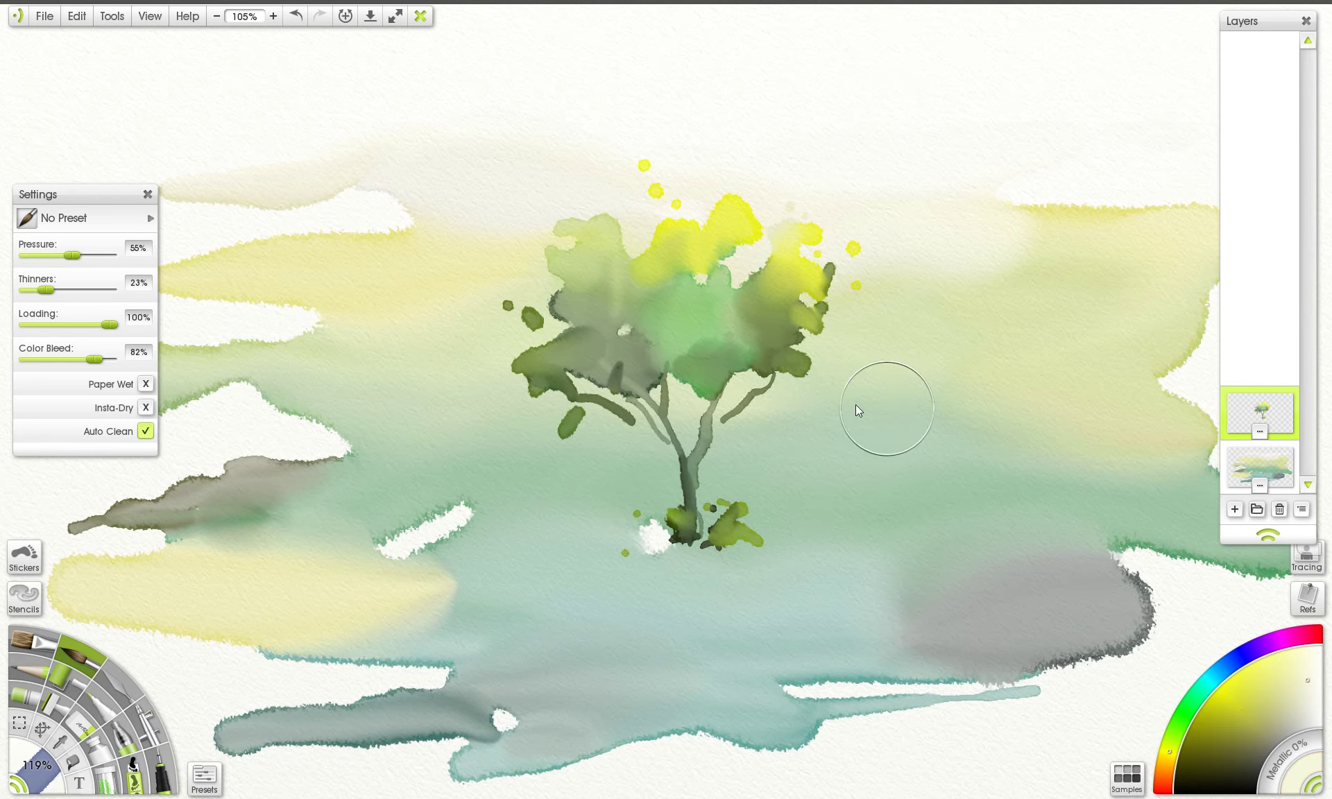
pyautogui.moveTo(857, 406); pyautogui.dragTo(877, 434)
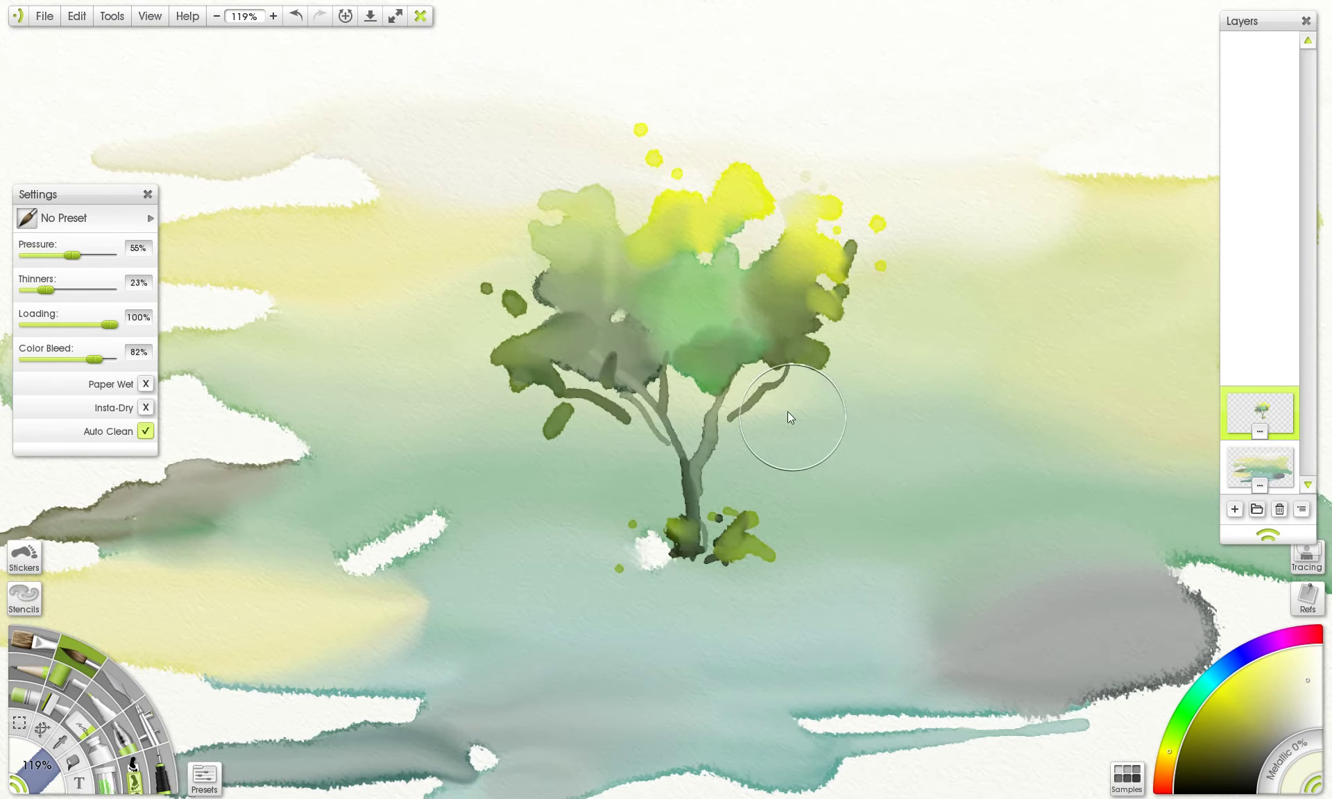
pyautogui.scroll(-4, 789, 414)
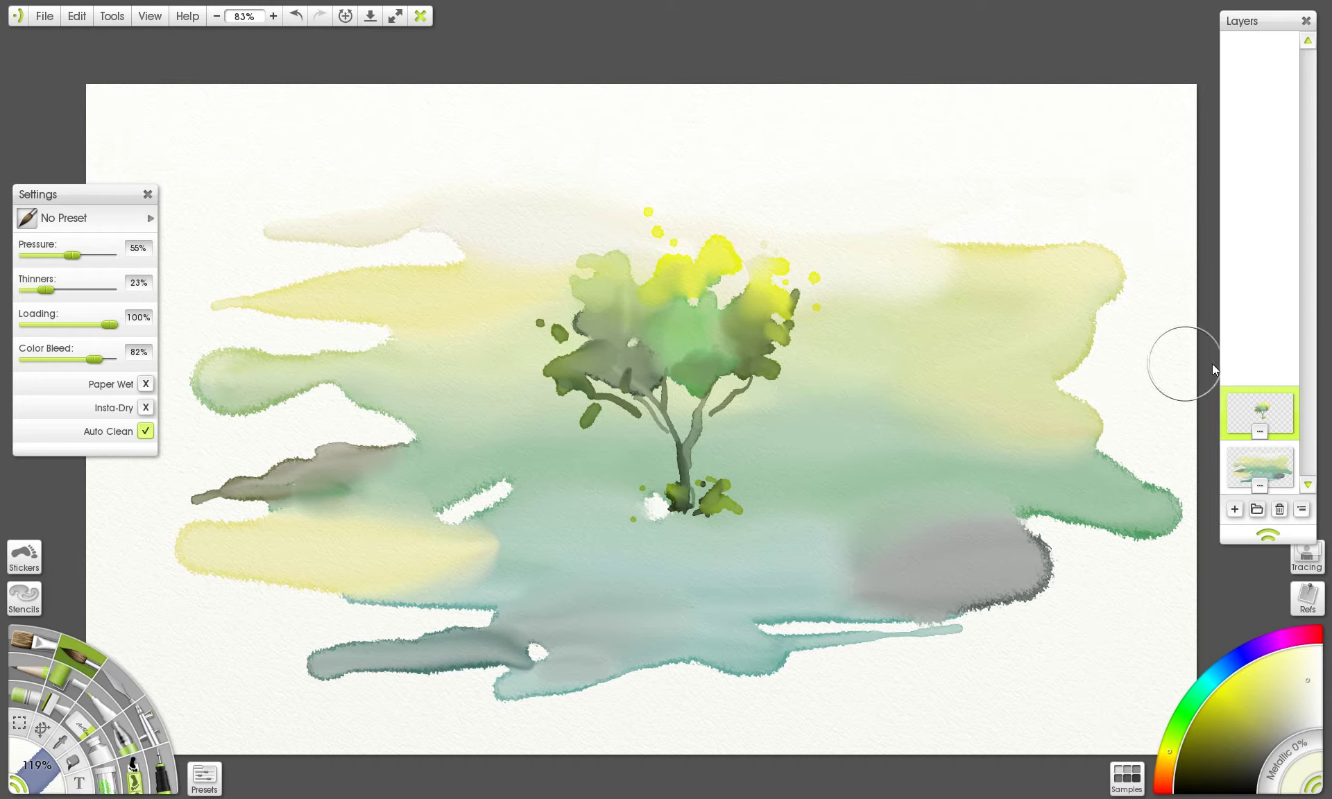
# - Switch the tree layer's blend mode to Normal and inspect the tree up close
pyautogui.moveTo(1263, 413)
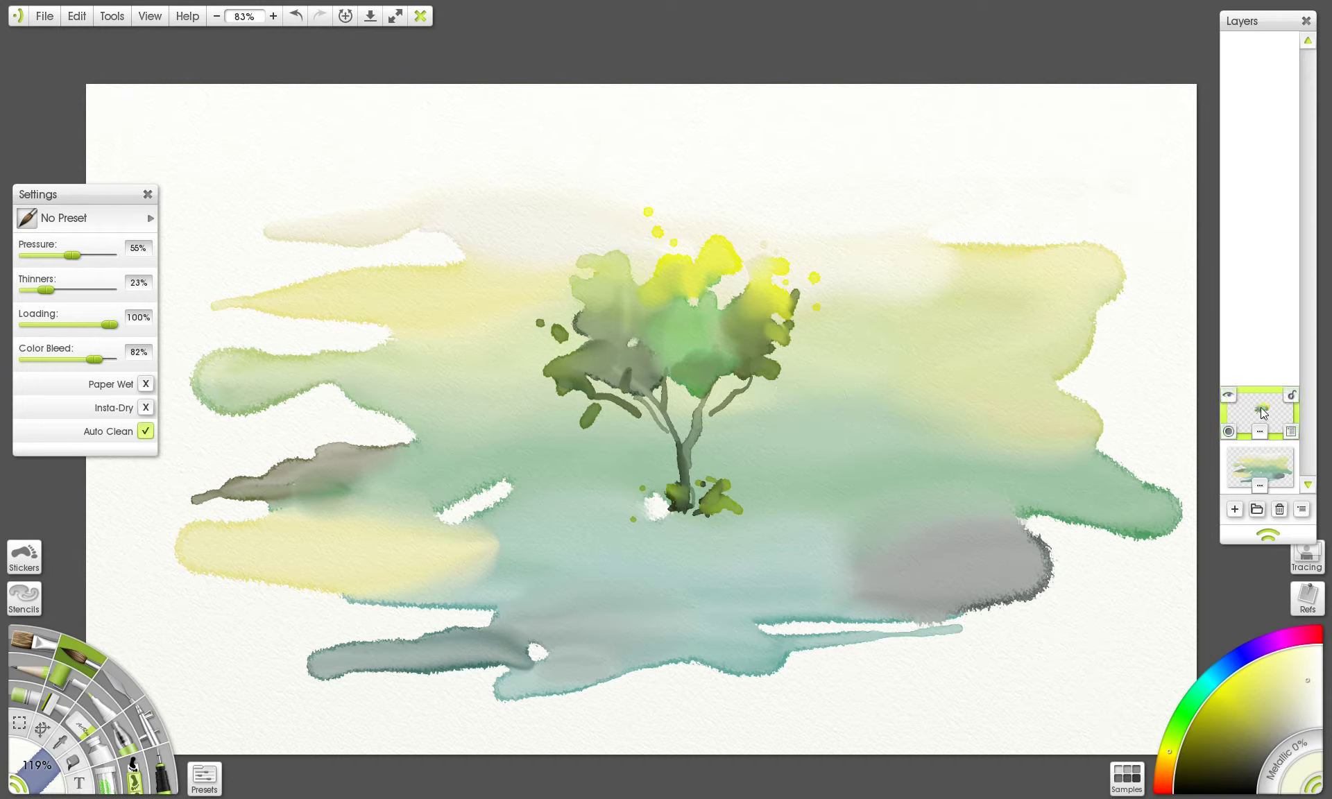
pyautogui.click(1291, 432)
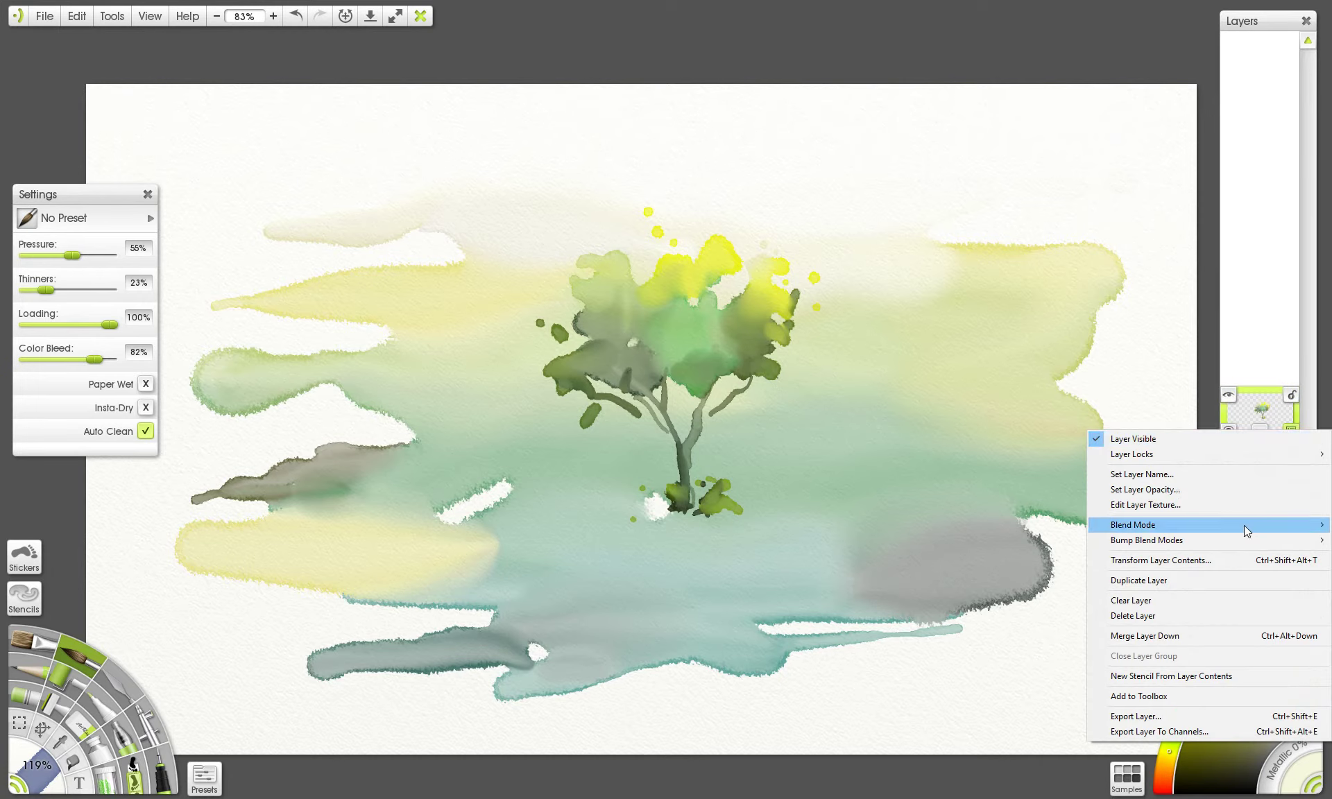
pyautogui.moveTo(1245, 531)
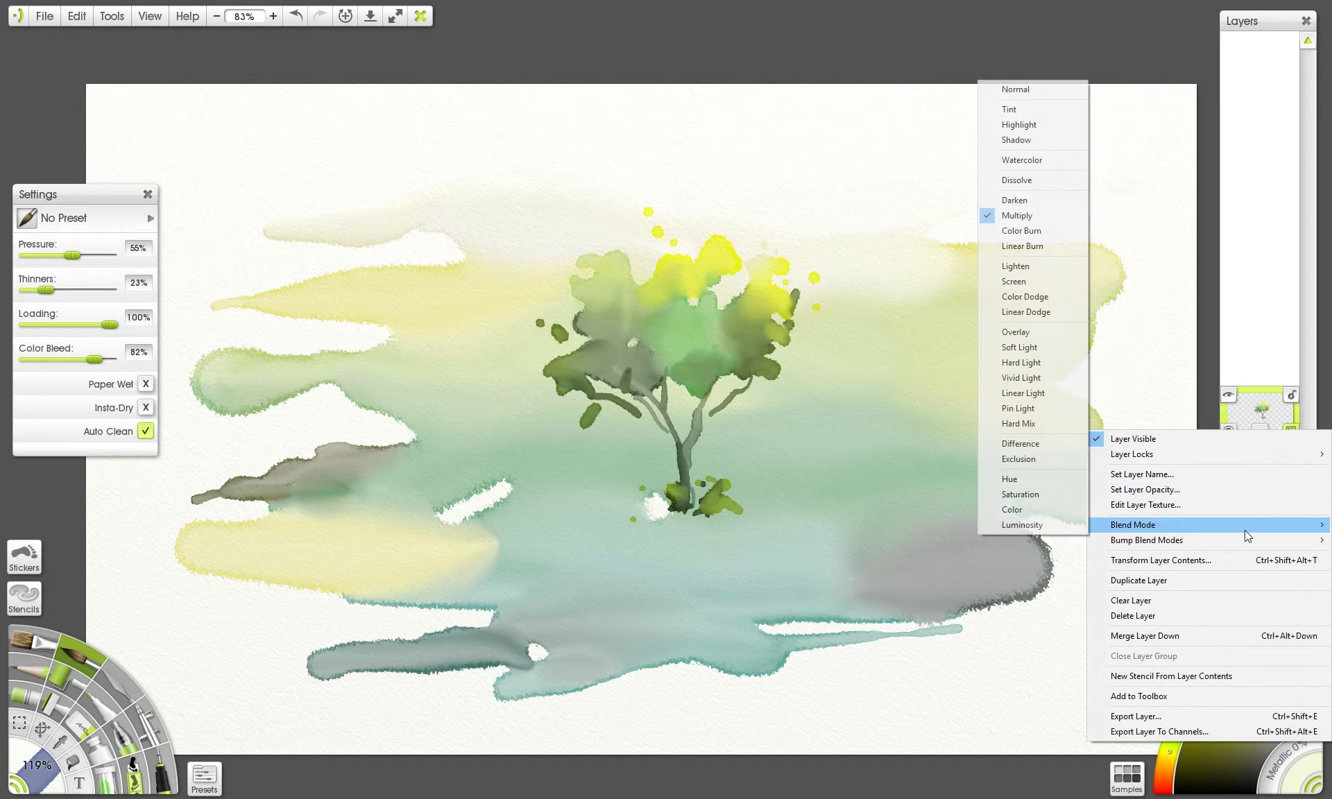
pyautogui.click(1018, 89)
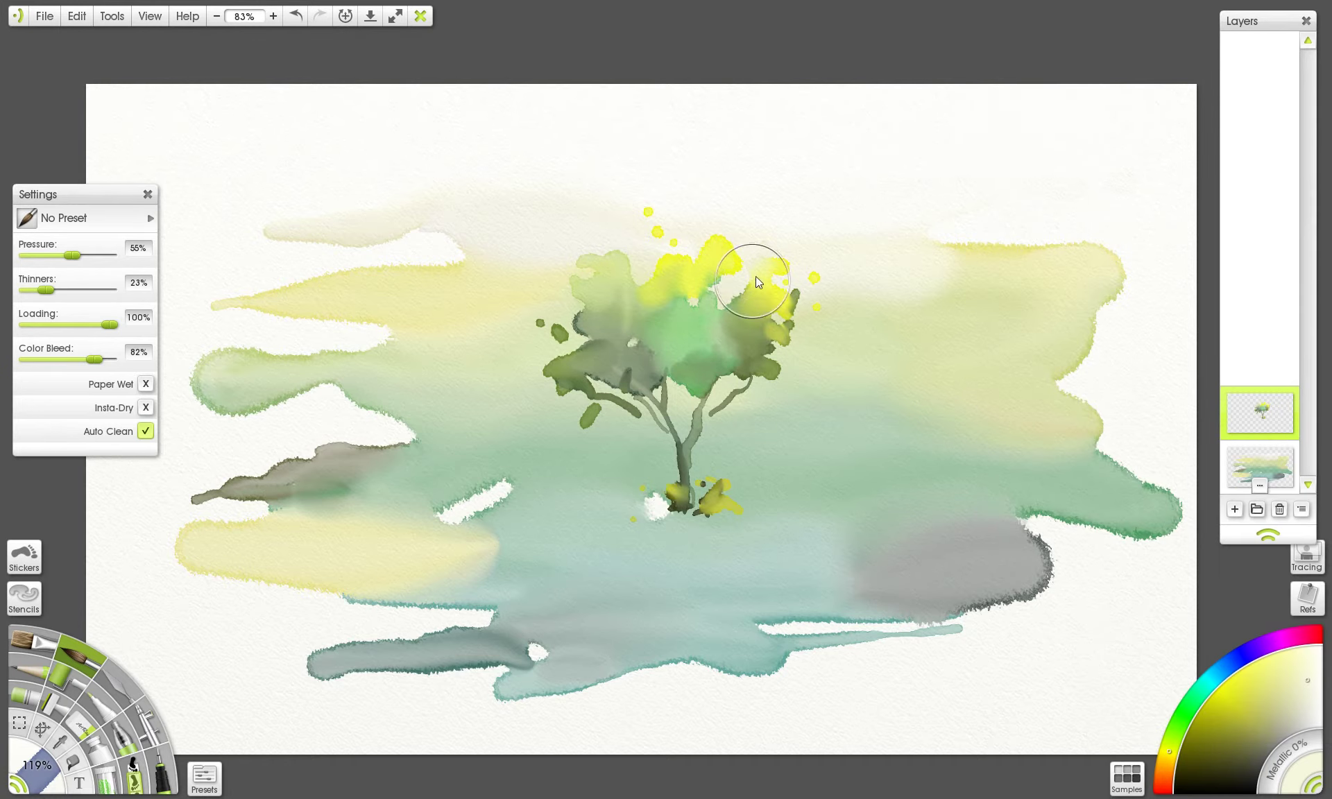
pyautogui.scroll(3, 925, 317)
pyautogui.scroll(2, 924, 311)
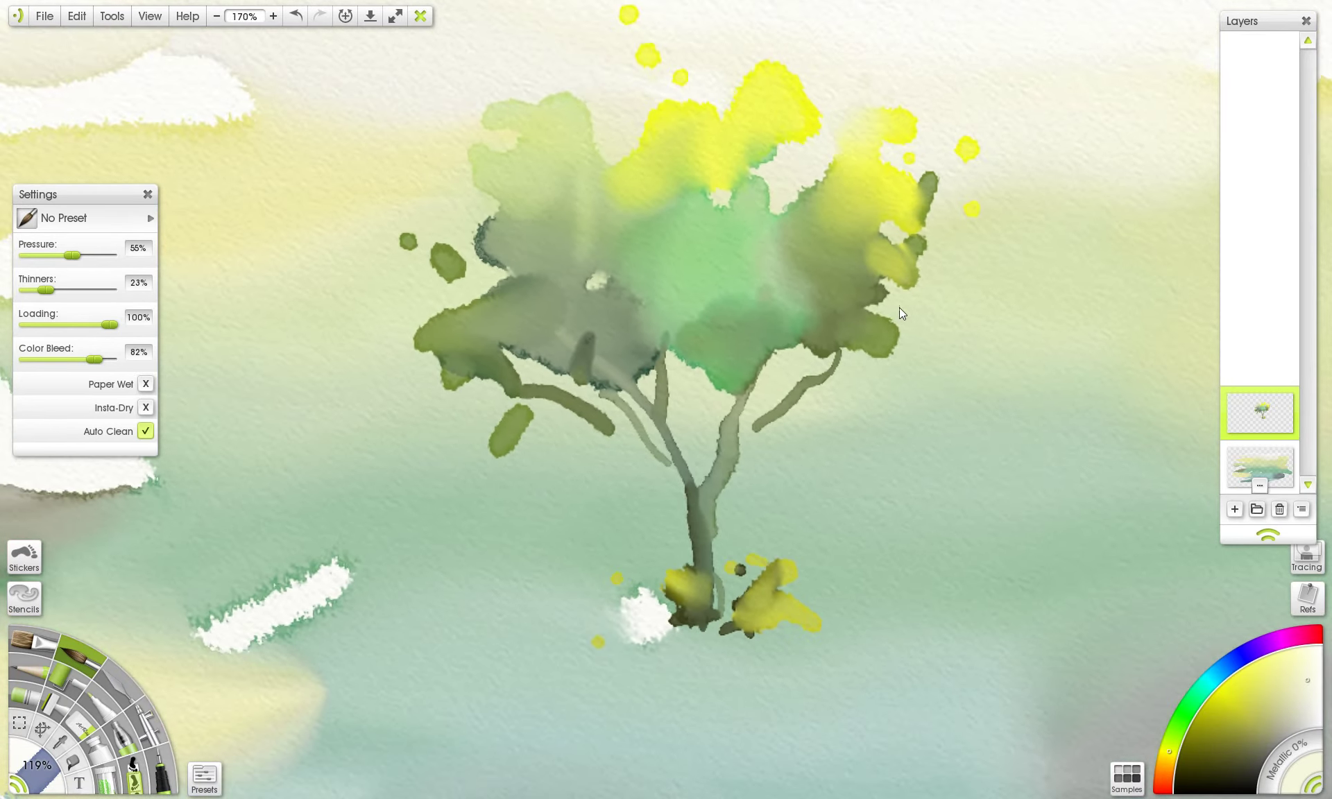
pyautogui.scroll(-4, 902, 306)
# - Set the tree layer's blend mode to Watercolor and view the whole painting
pyautogui.rightClick(1264, 431)
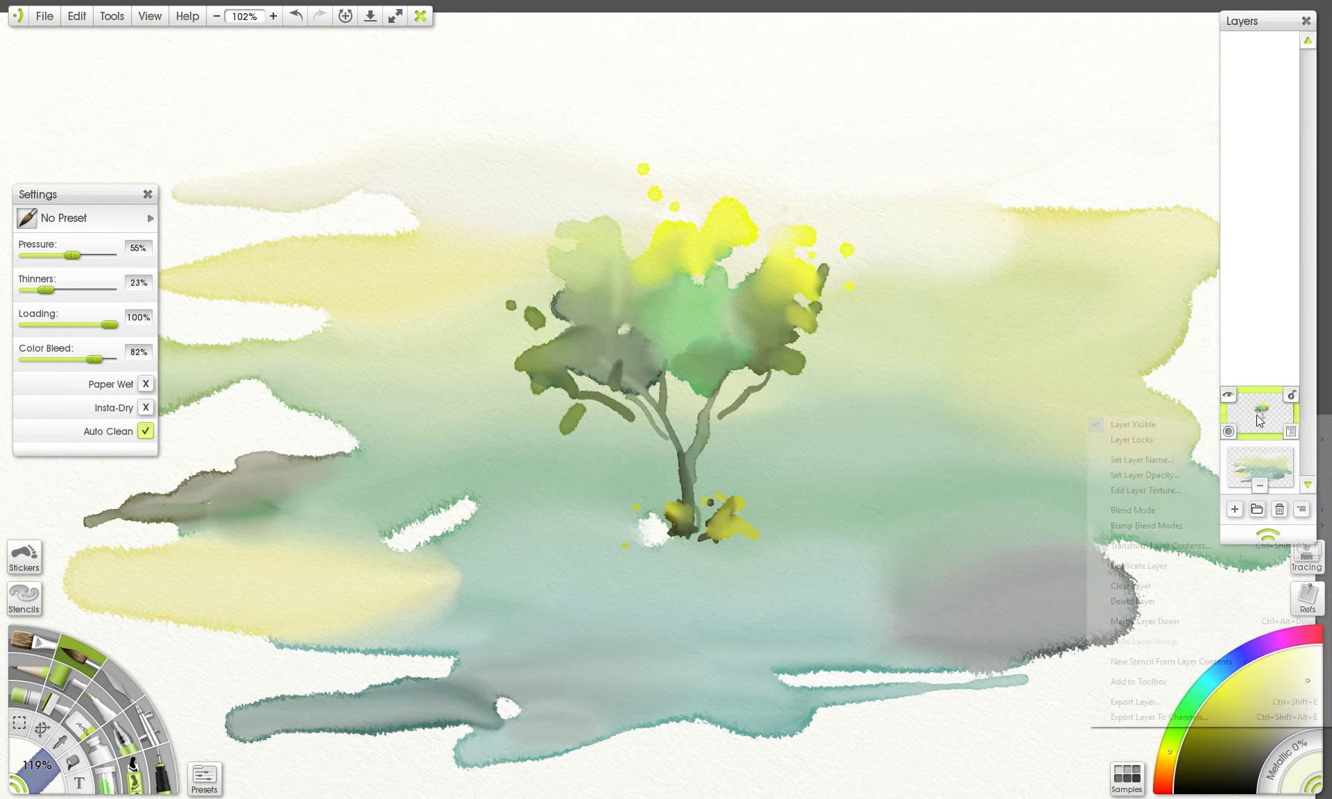
pyautogui.moveTo(1203, 513)
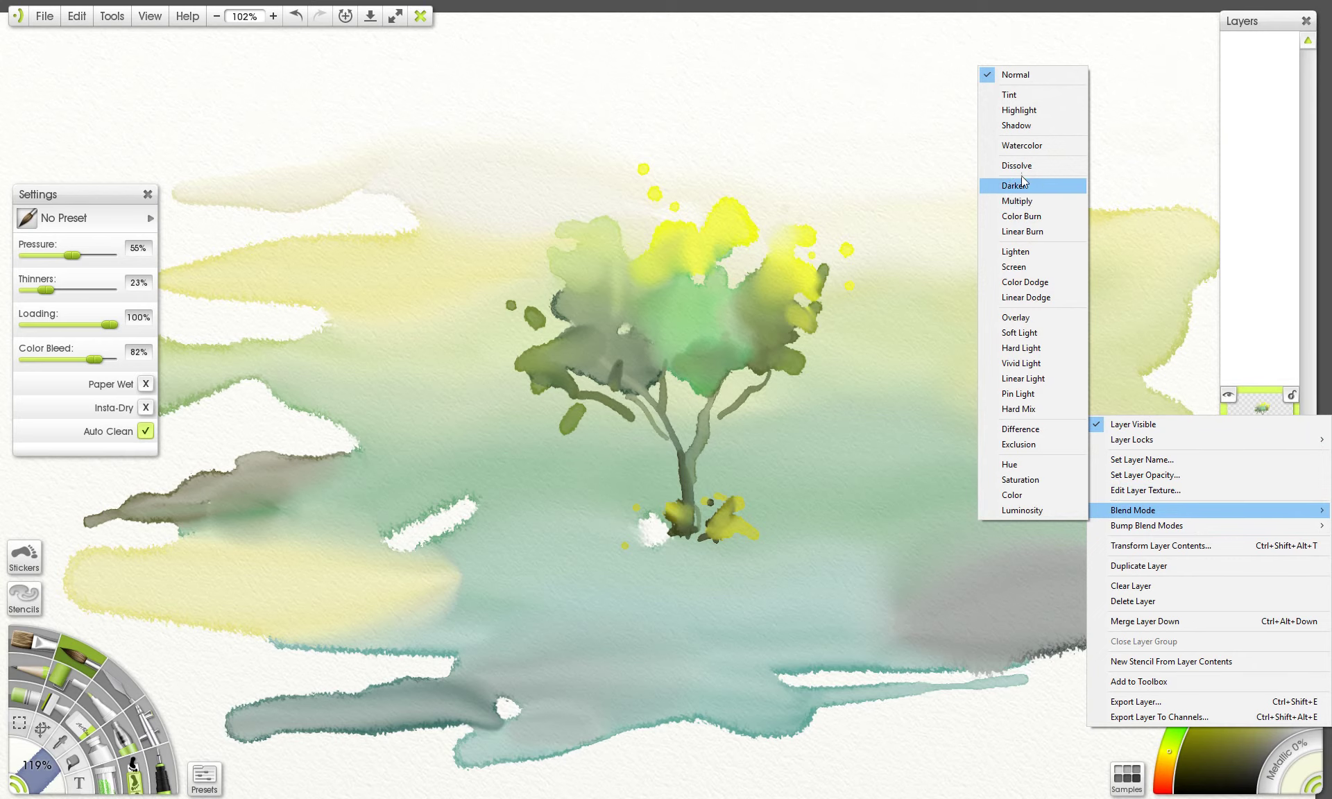
pyautogui.click(1023, 147)
pyautogui.scroll(-2, 867, 247)
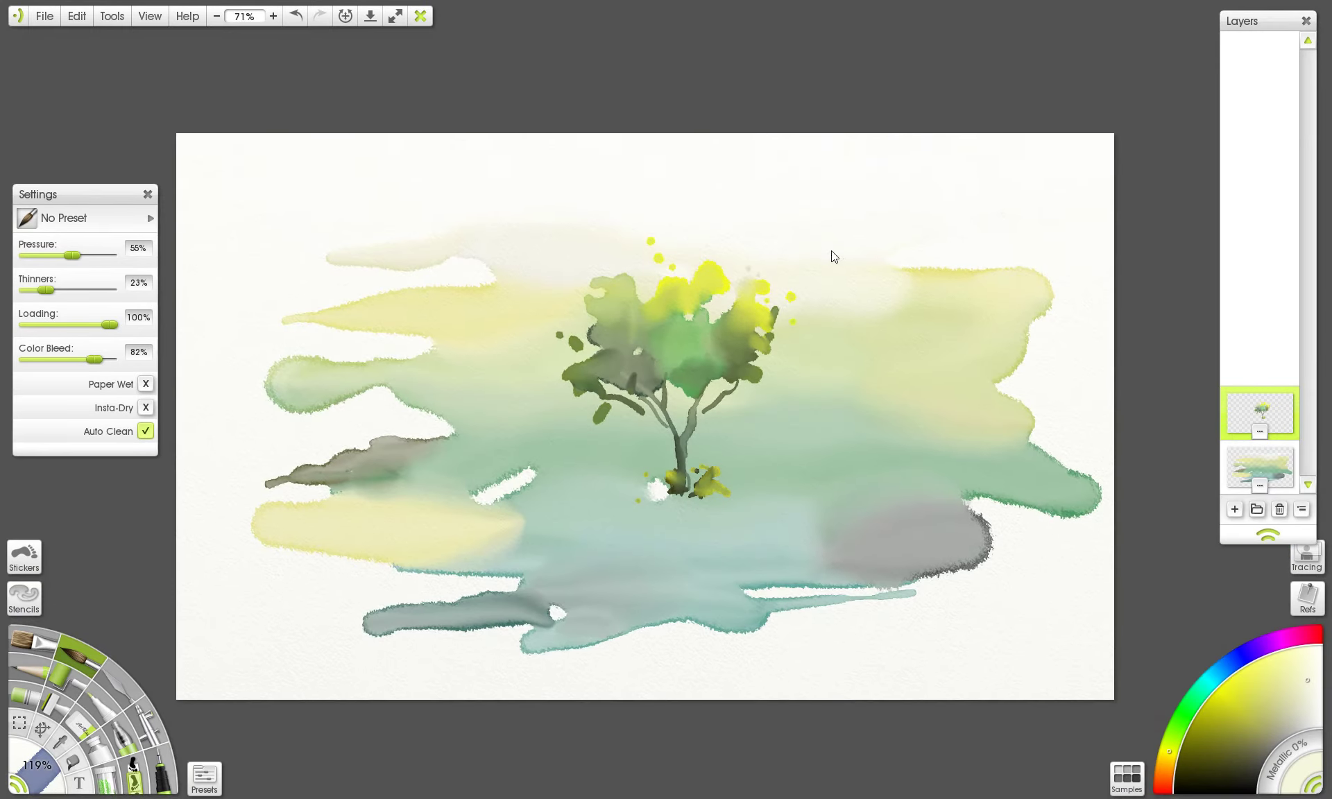
# - Try the Multiply blend mode on the tree layer and undo the change
pyautogui.rightClick(1281, 425)
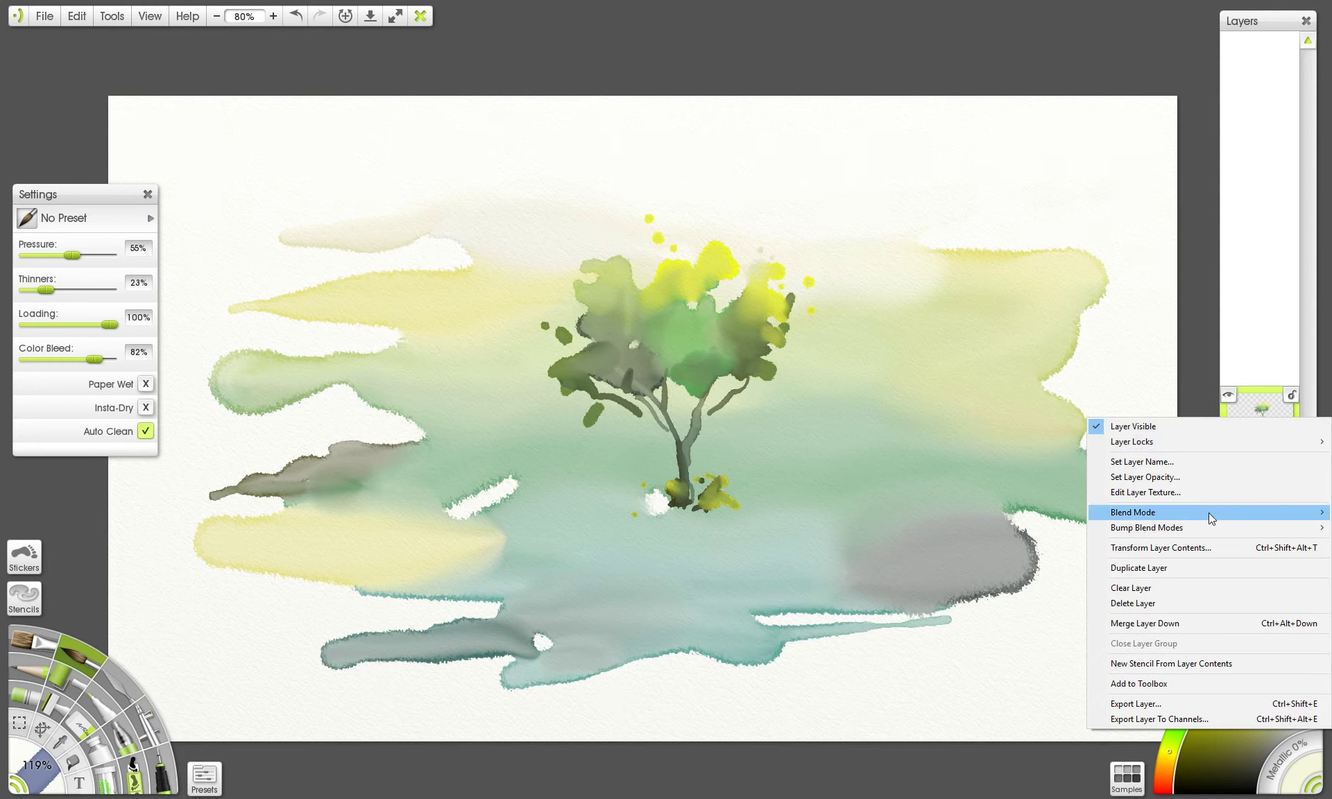
pyautogui.moveTo(1176, 514)
pyautogui.click(1017, 202)
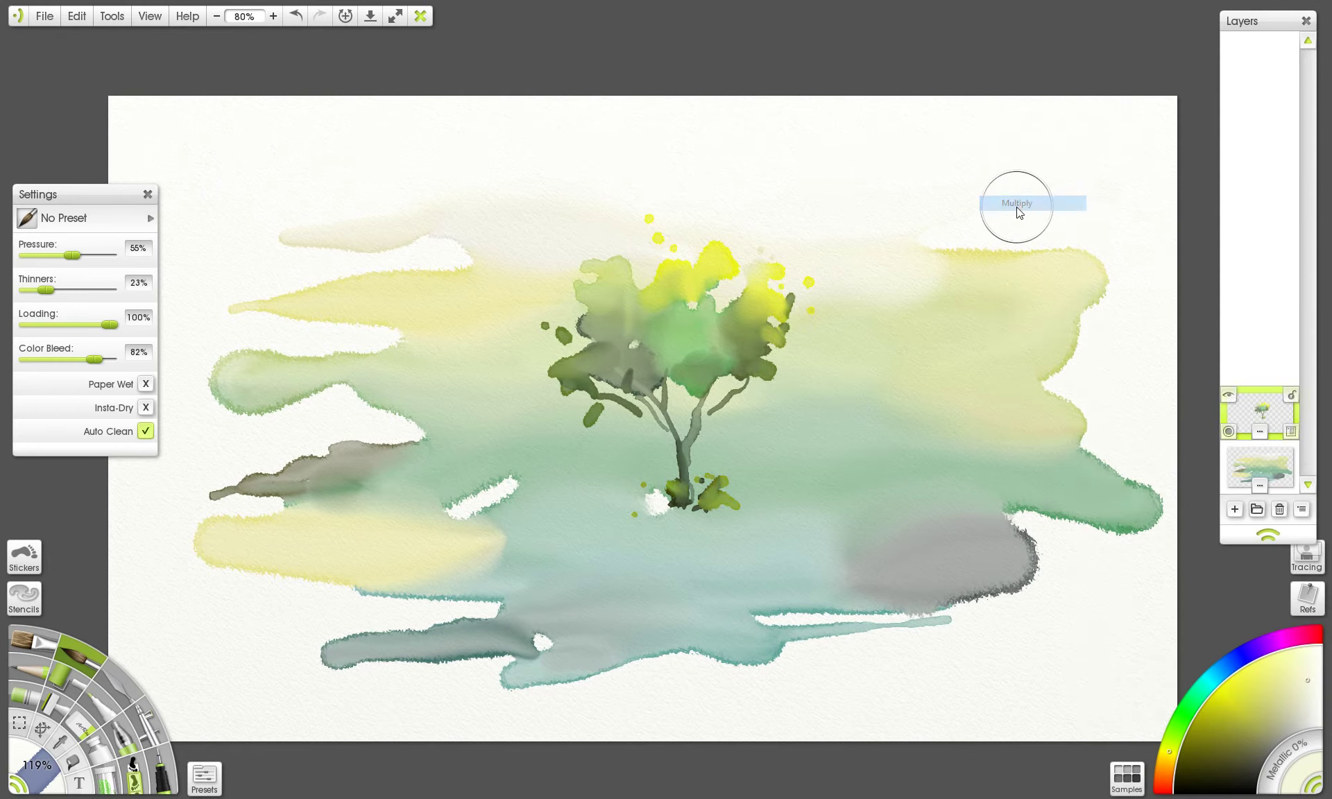
pyautogui.hotkey('ctrl', 'z')
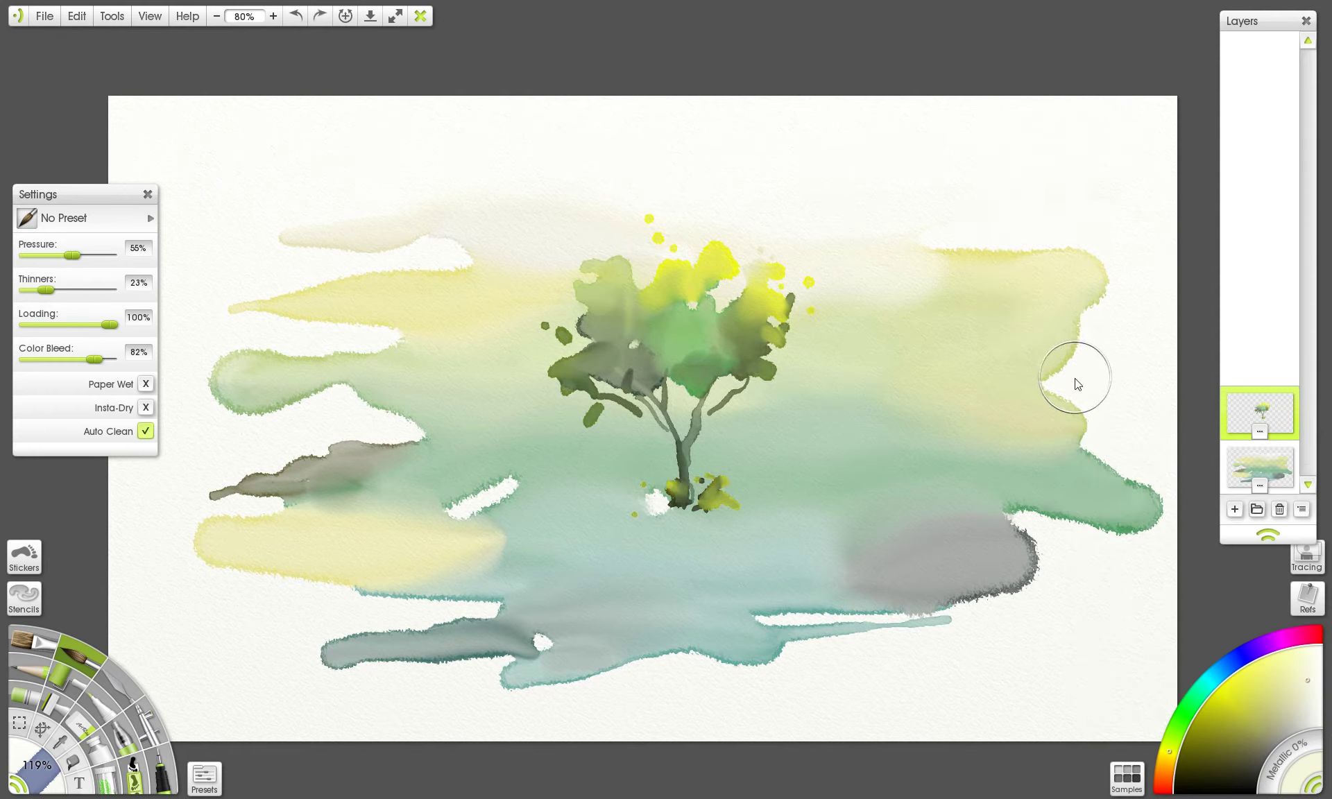
# - Set the blend mode of the lower layer with the background wash to Watercolor
pyautogui.scroll(3, 723, 295)
pyautogui.scroll(-5, 831, 378)
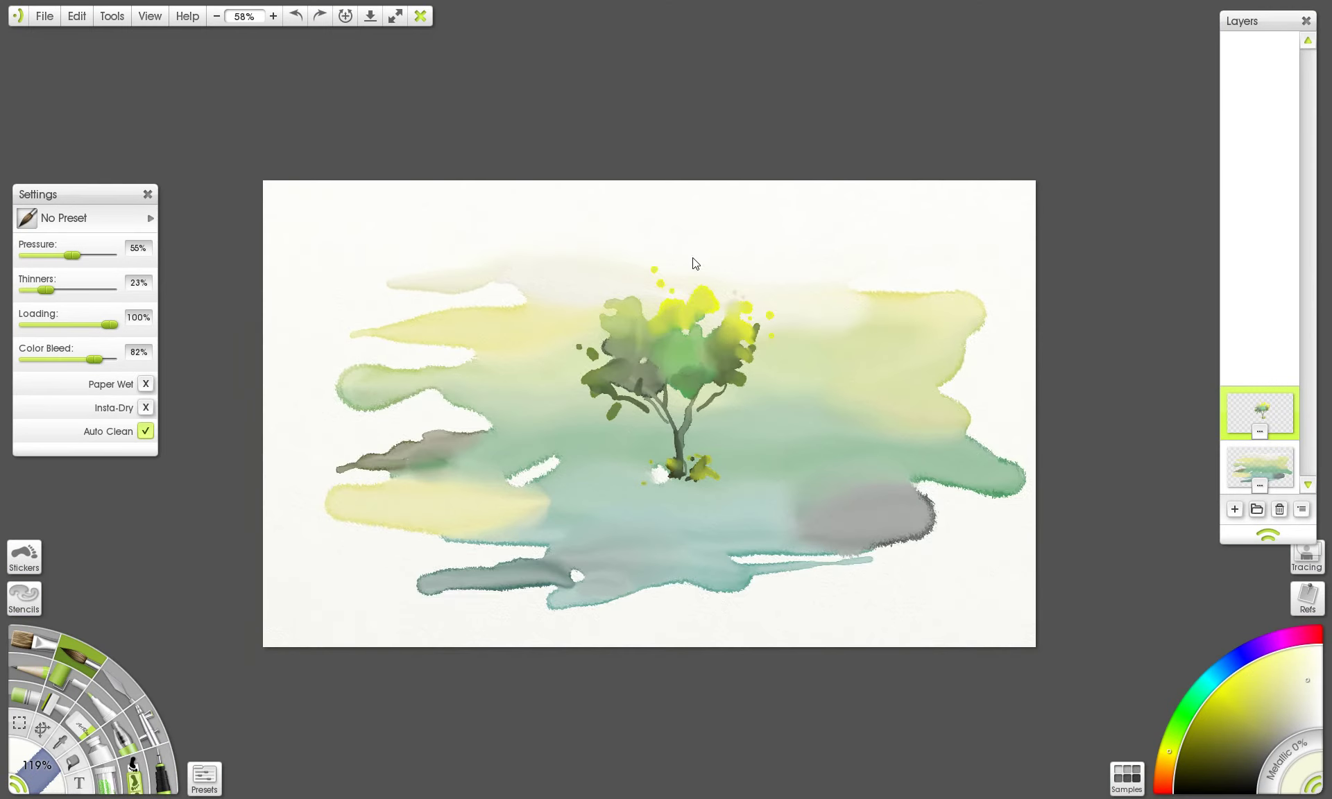
pyautogui.scroll(1, 831, 377)
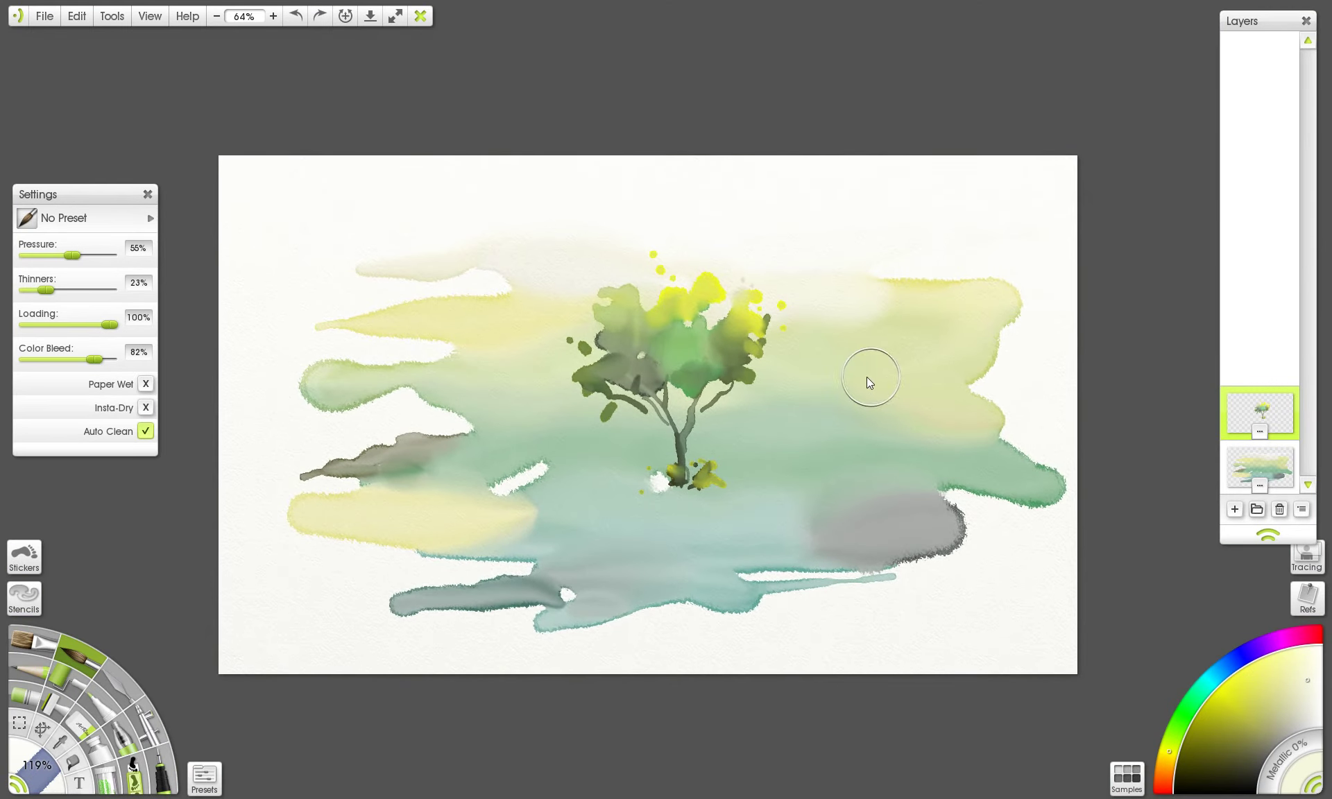
pyautogui.rightClick(1267, 460)
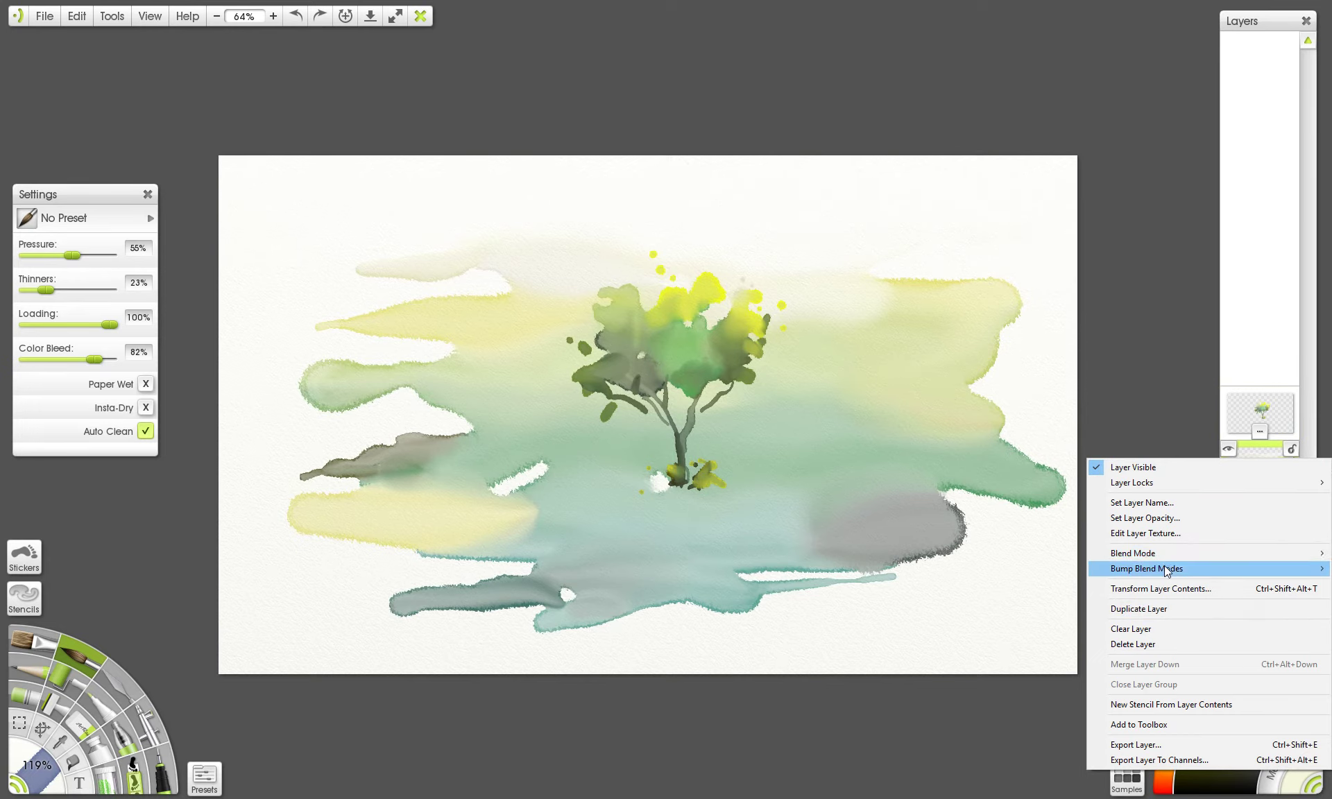
pyautogui.moveTo(1169, 554)
pyautogui.click(1036, 189)
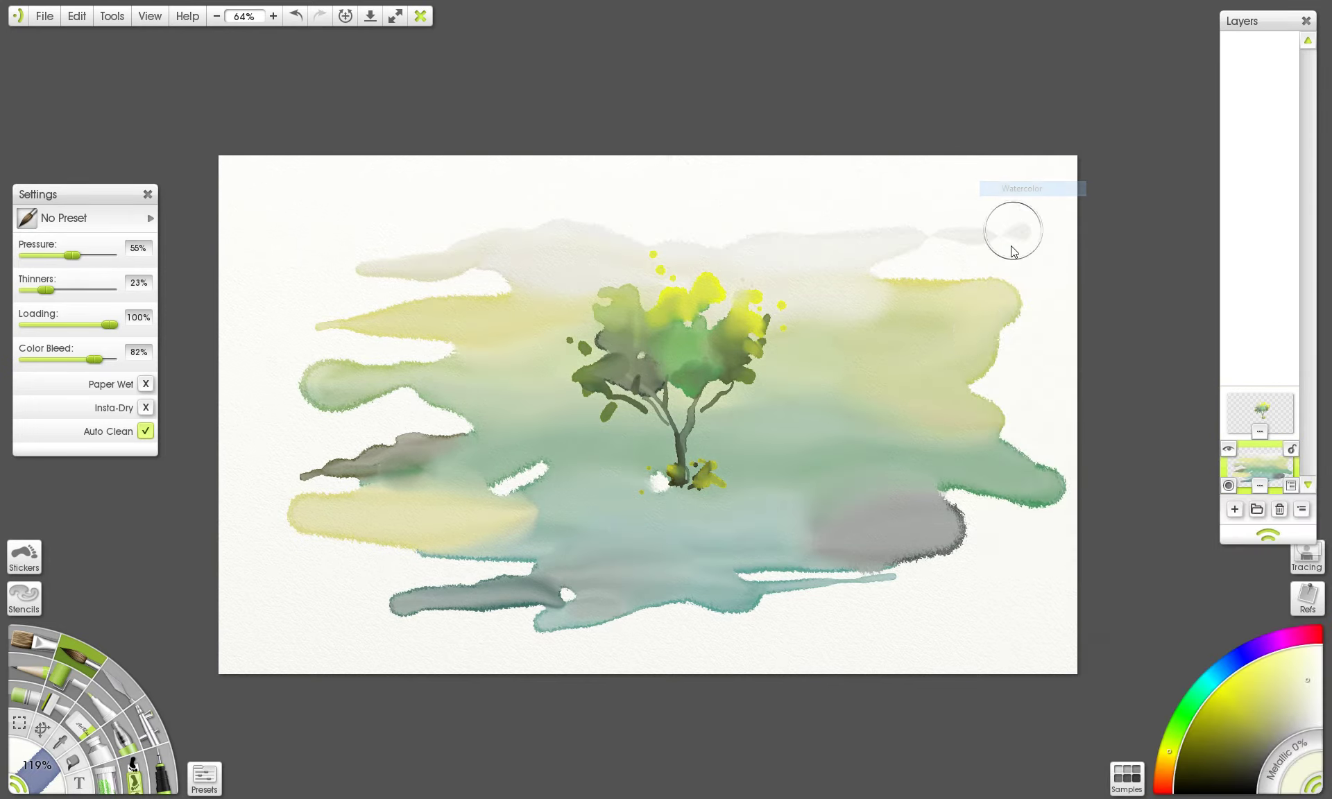
pyautogui.scroll(-5, 769, 369)
pyautogui.scroll(6, 869, 410)
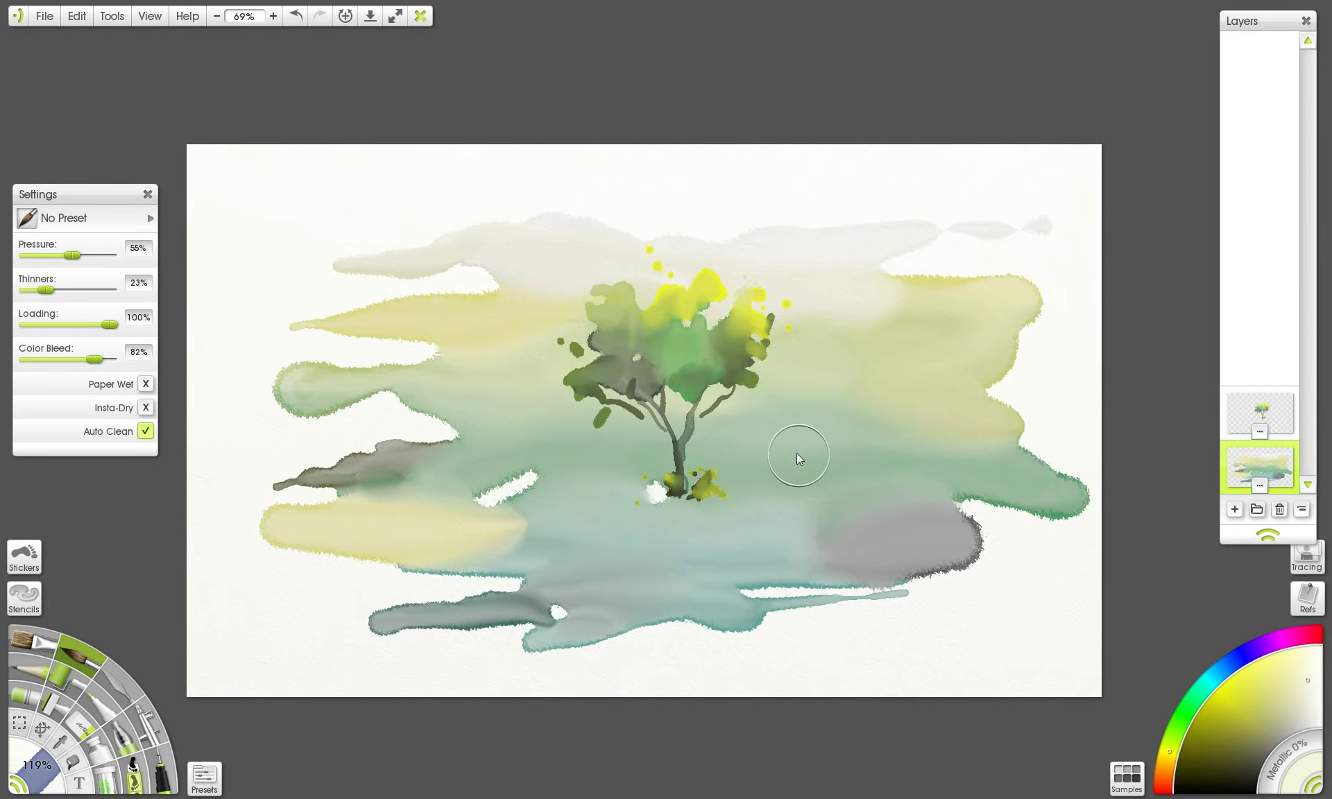
# - Adjust the tree layer's colors to brightness 5%, contrast -4% and color -23%
pyautogui.click(1262, 406)
pyautogui.rightClick(1264, 397)
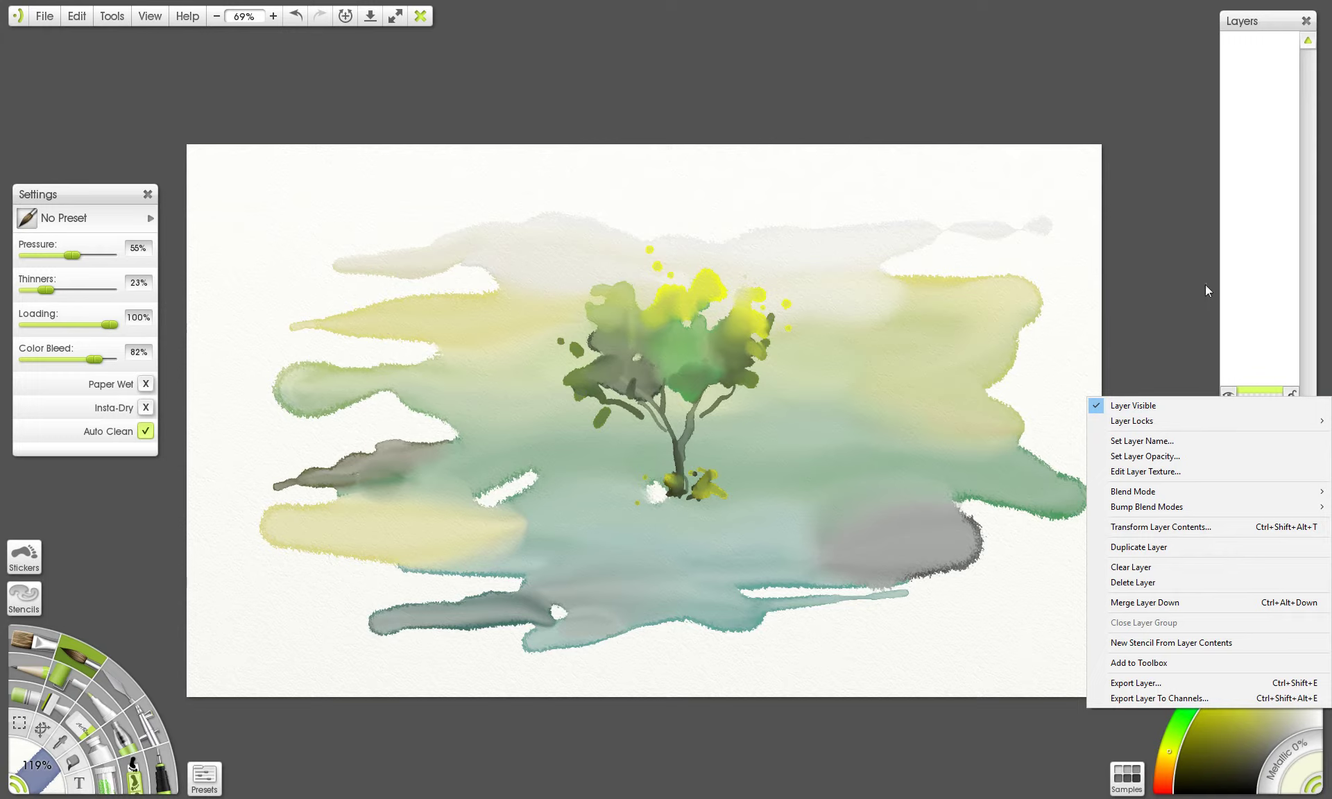
pyautogui.click(113, 15)
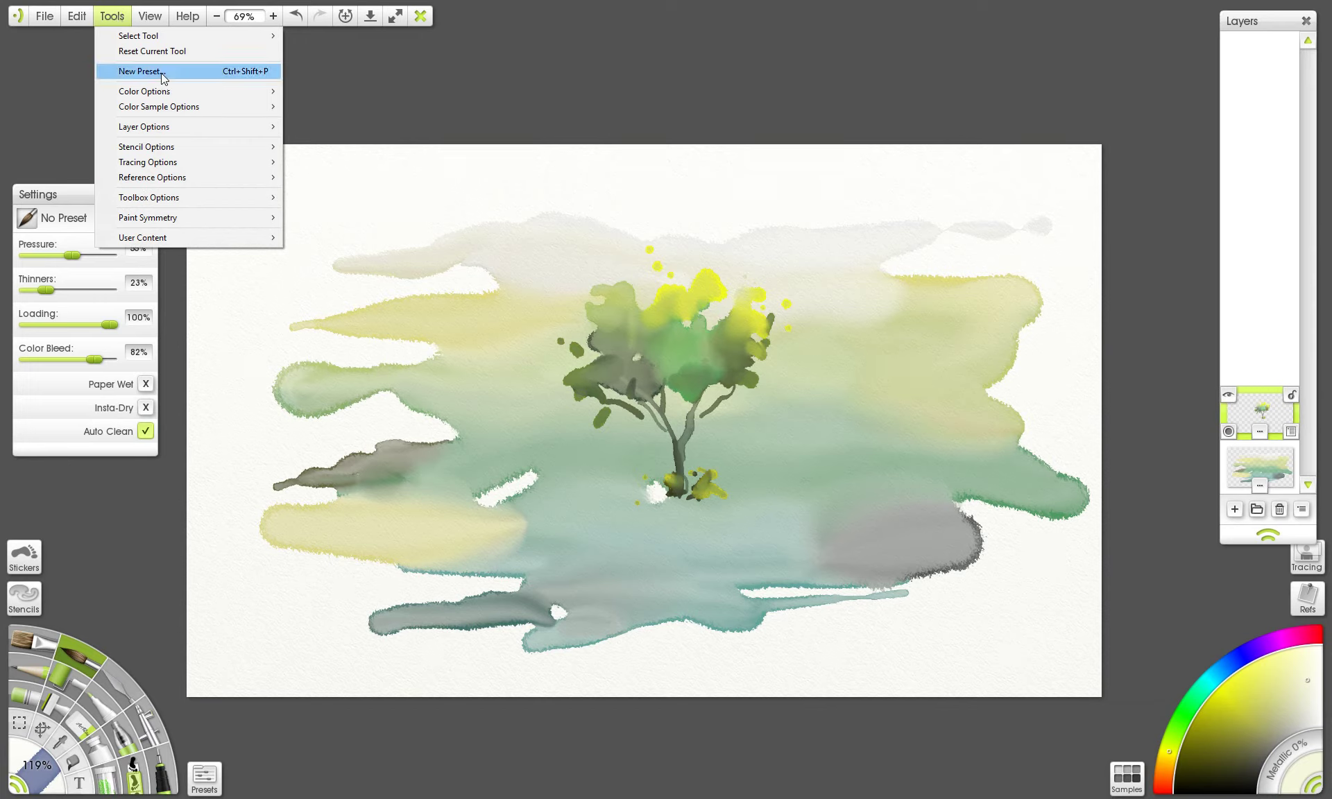
pyautogui.click(77, 16)
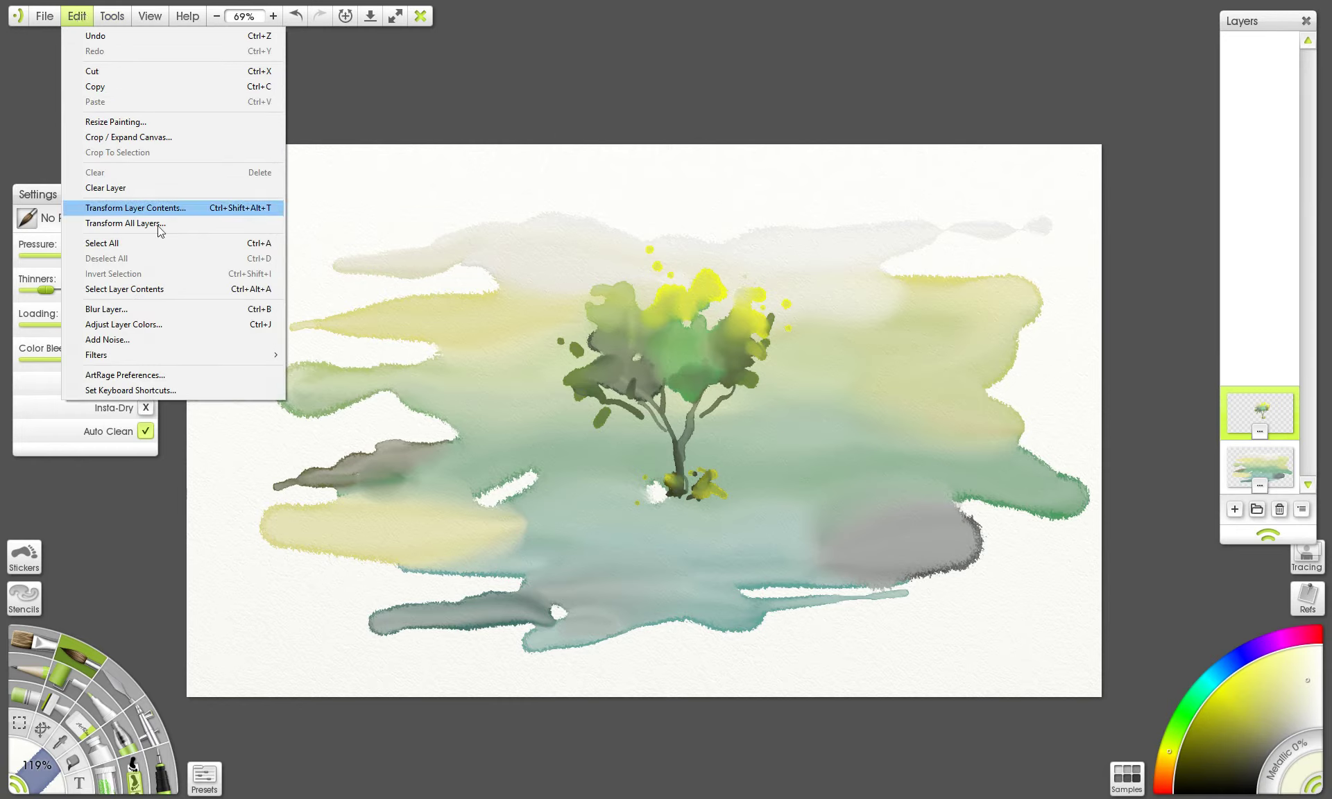
pyautogui.click(171, 326)
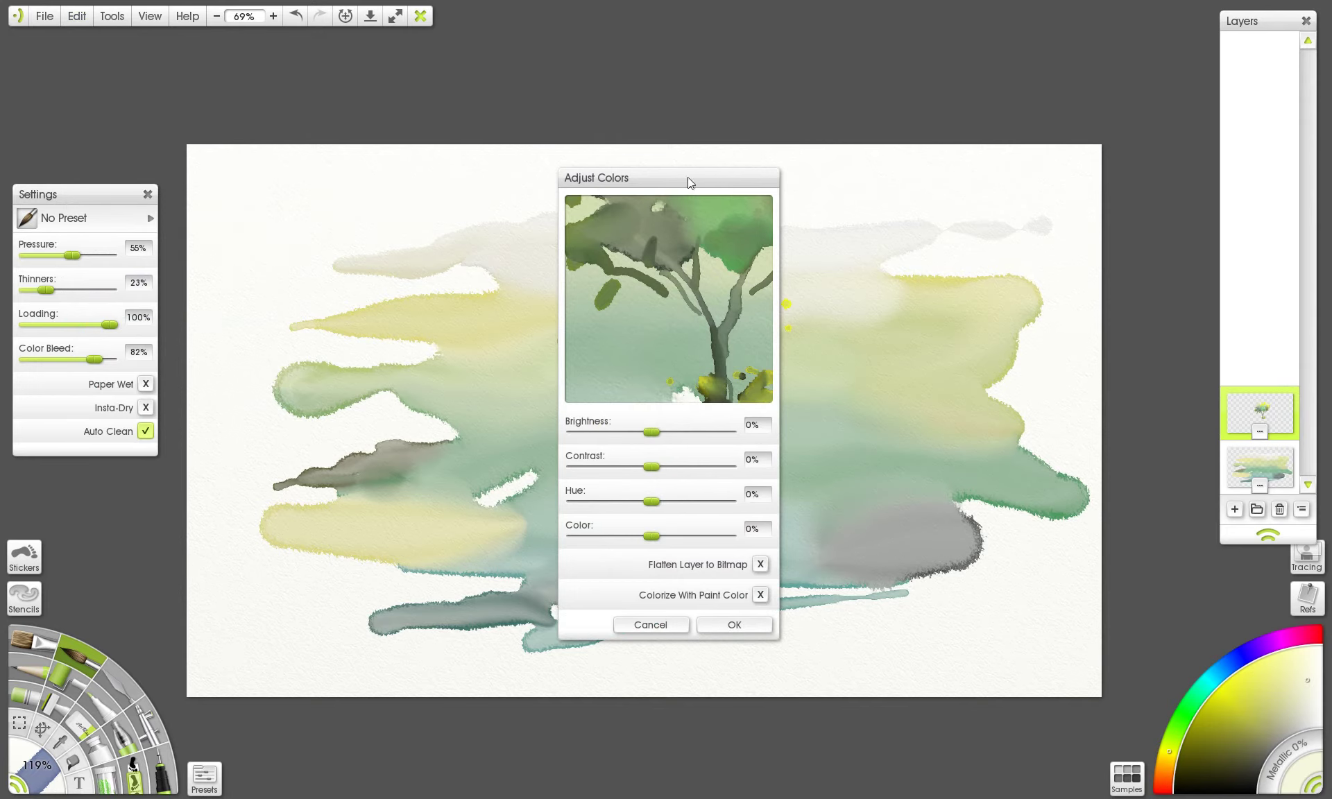
pyautogui.moveTo(689, 177); pyautogui.dragTo(1036, 70)
pyautogui.moveTo(1001, 336); pyautogui.dragTo(1005, 334)
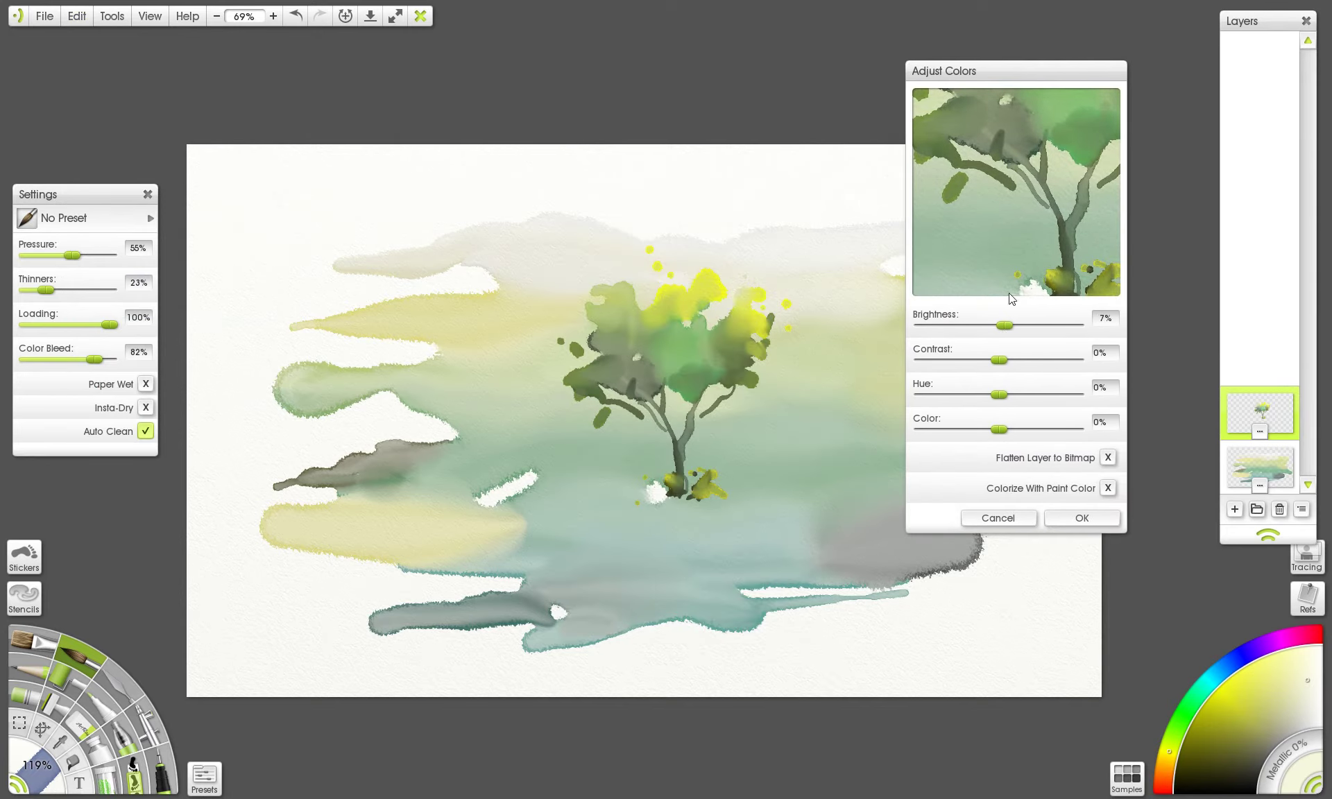
pyautogui.click(993, 261)
pyautogui.moveTo(1010, 252); pyautogui.dragTo(1018, 199)
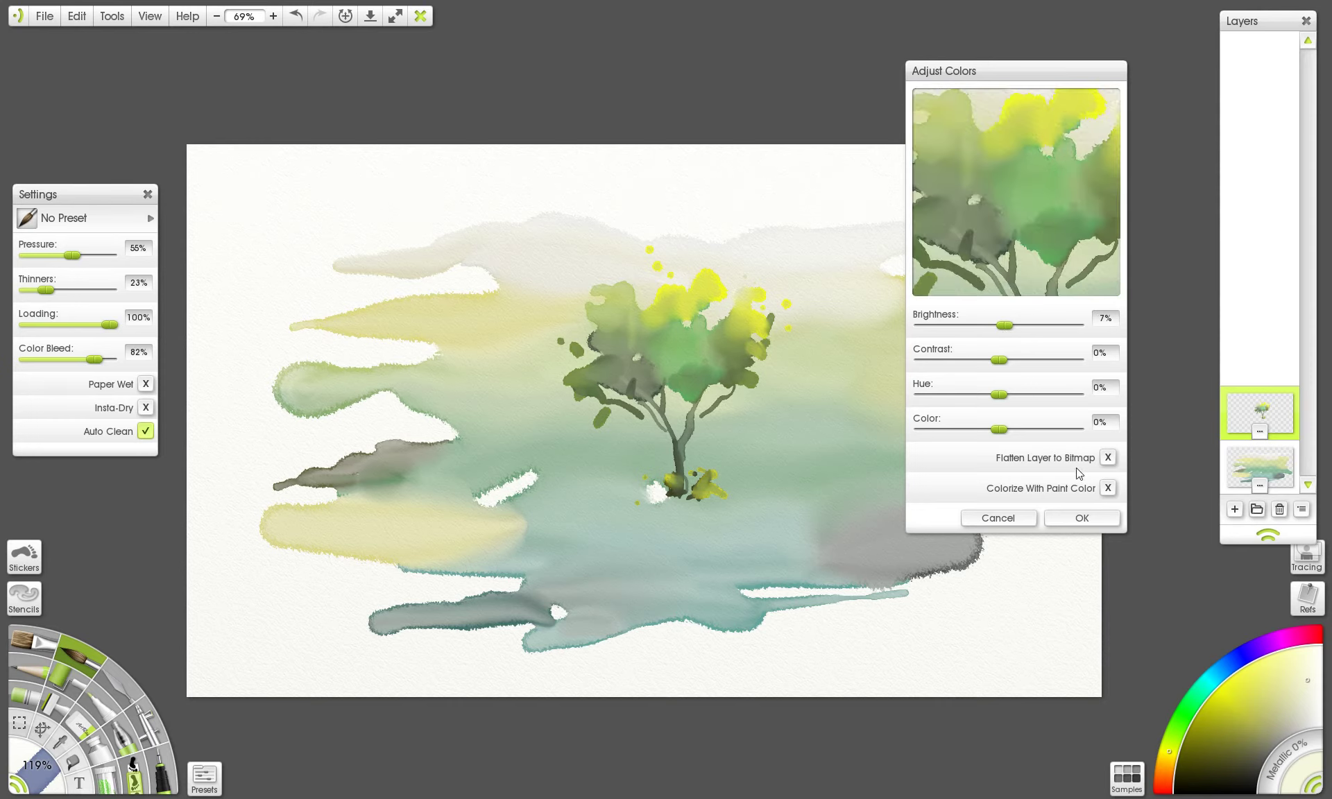
pyautogui.moveTo(1003, 335)
pyautogui.mouseDown()
pyautogui.moveTo(1024, 335)
pyautogui.moveTo(999, 367)
pyautogui.moveTo(997, 326)
pyautogui.mouseUp()
pyautogui.moveTo(999, 430); pyautogui.dragTo(980, 436)
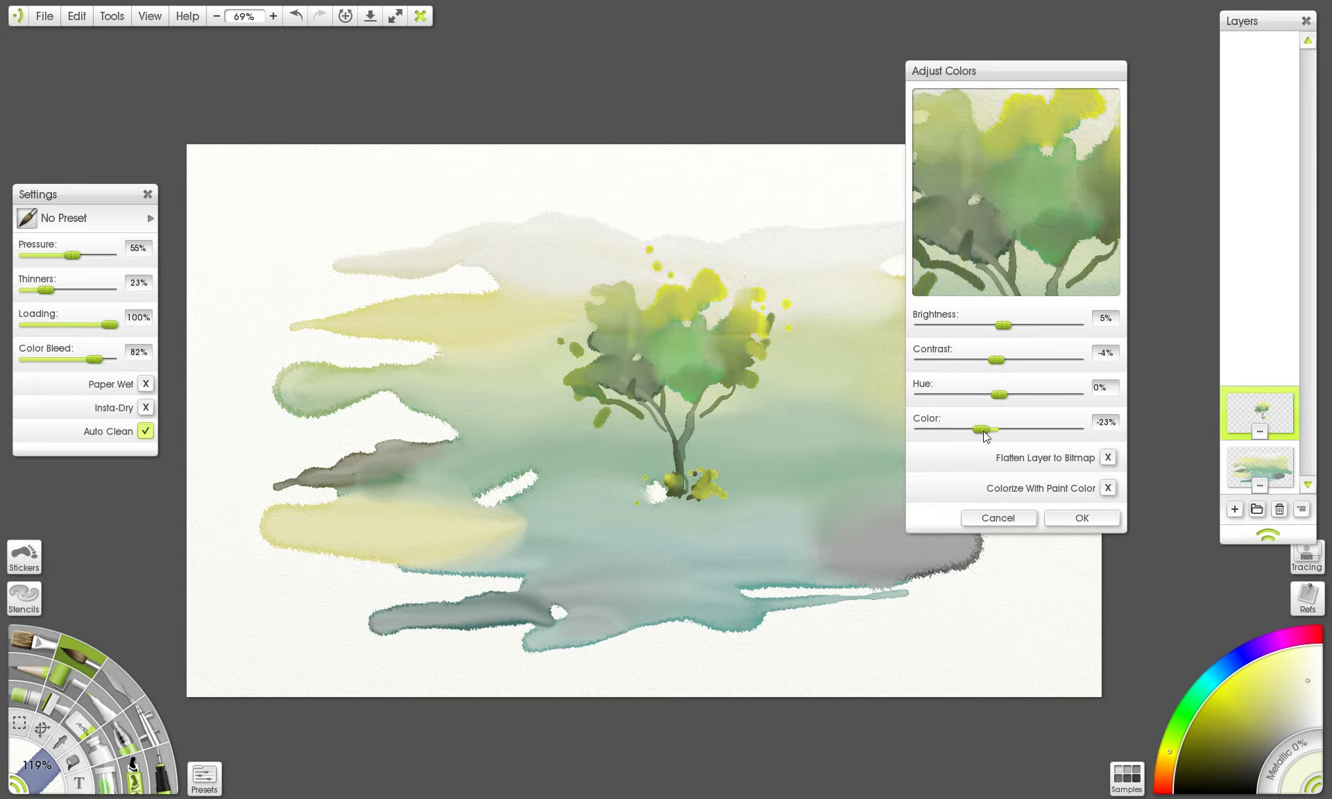
pyautogui.click(1058, 517)
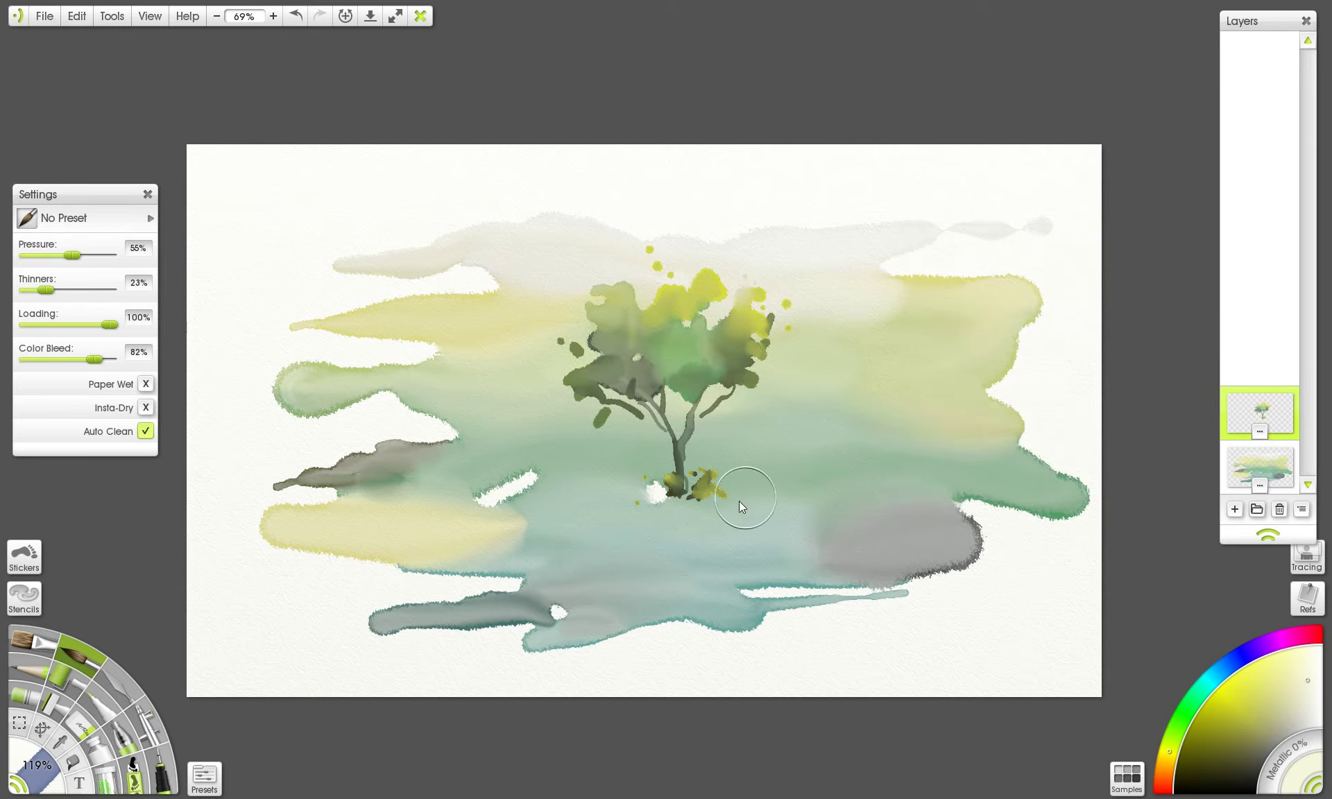
# - Inspect the recolored tree closely, and hide both the tree layer and the background wash layer
pyautogui.scroll(3, 779, 407)
pyautogui.scroll(-5, 841, 398)
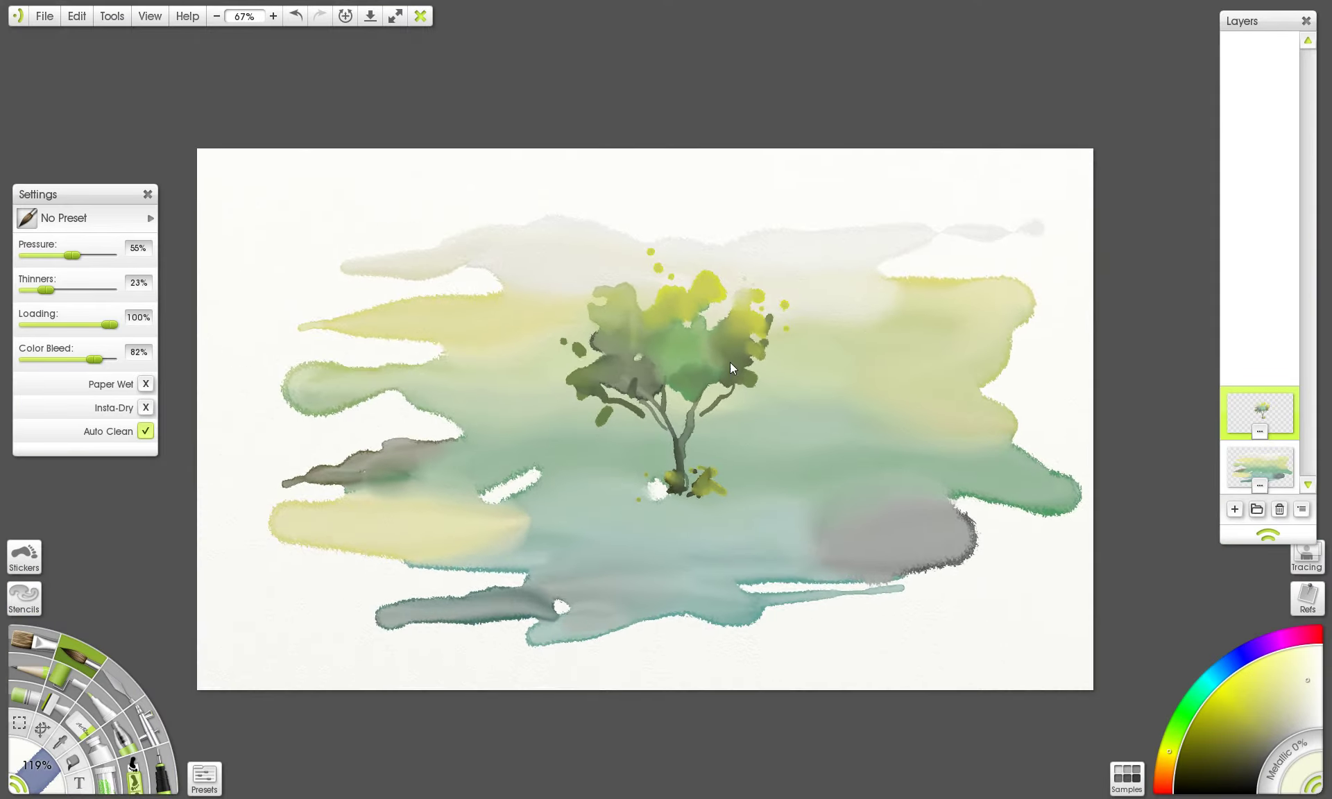
pyautogui.scroll(2, 730, 362)
pyautogui.scroll(2, 919, 344)
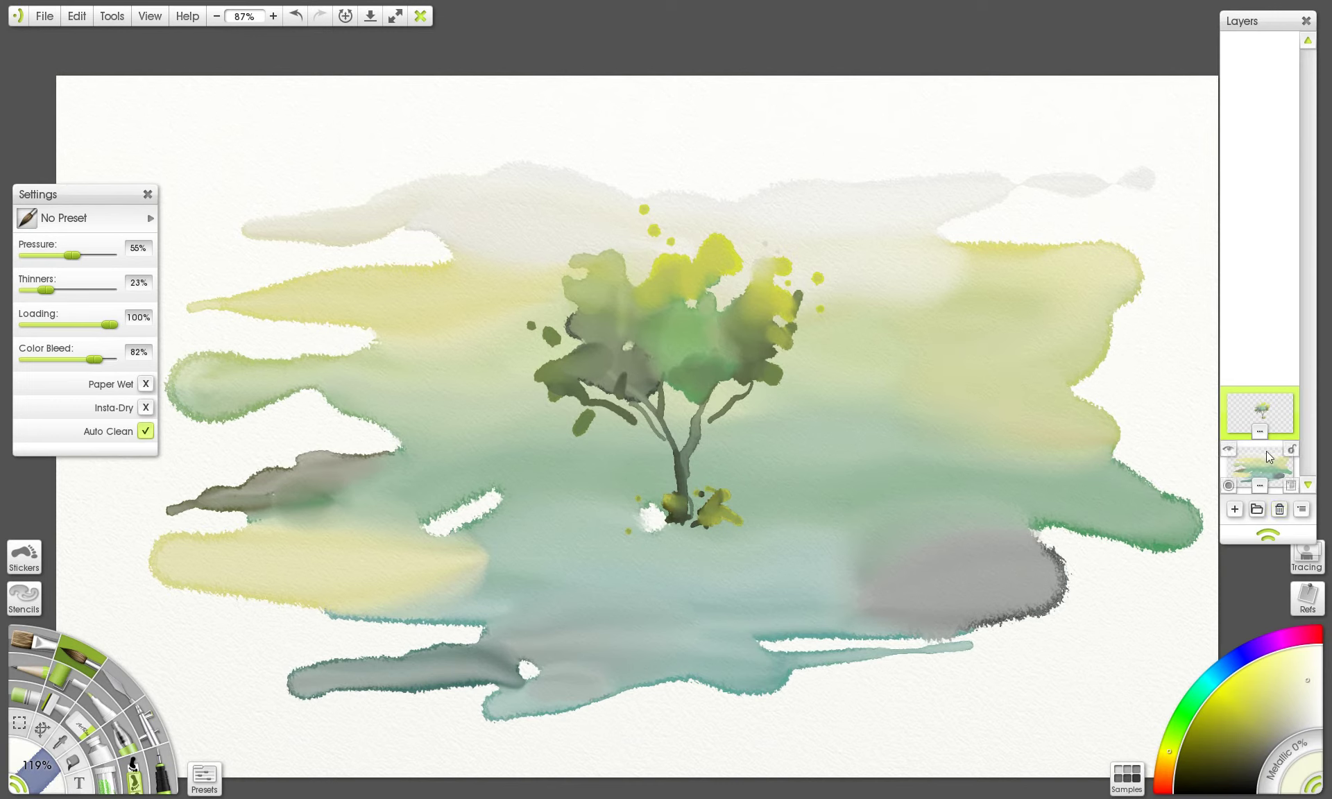
pyautogui.click(1229, 393)
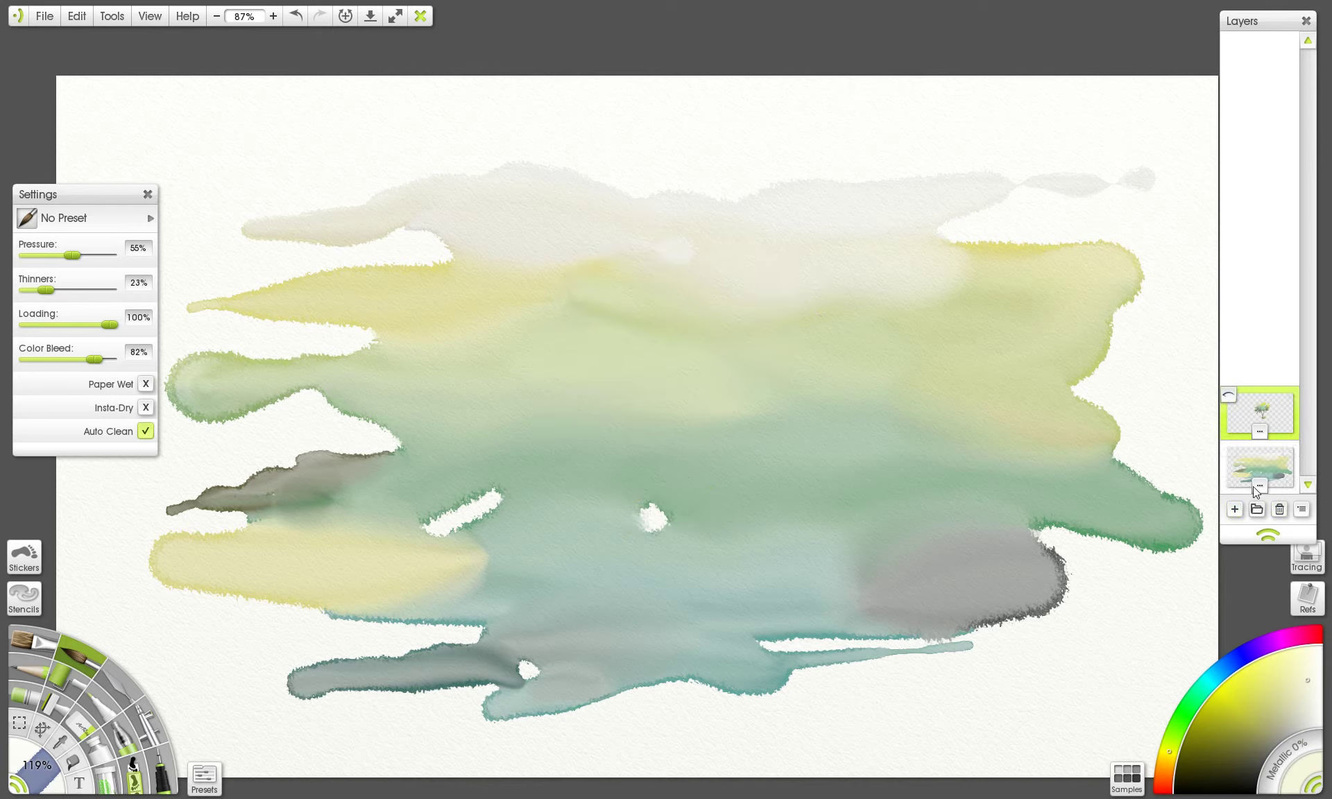
pyautogui.click(1249, 479)
pyautogui.click(1229, 450)
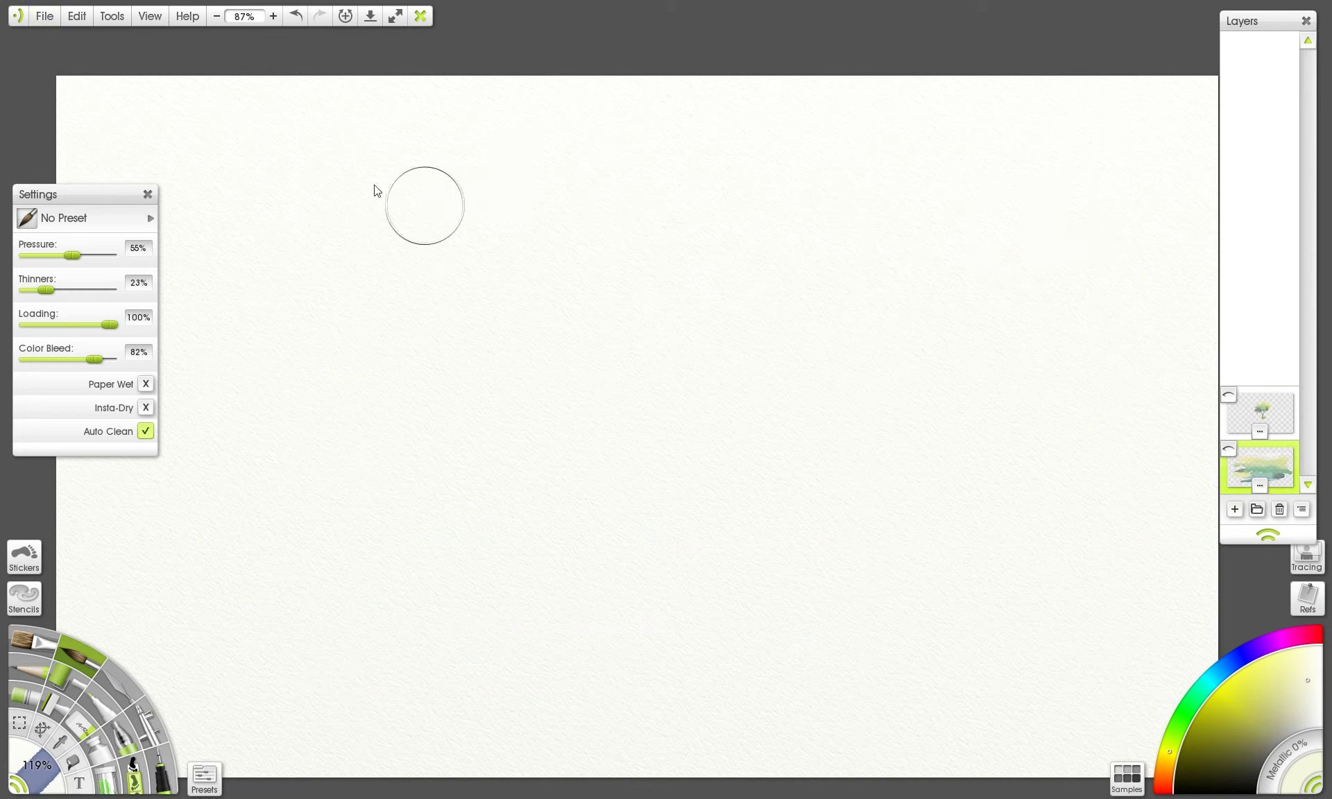
pyautogui.click(40, 18)
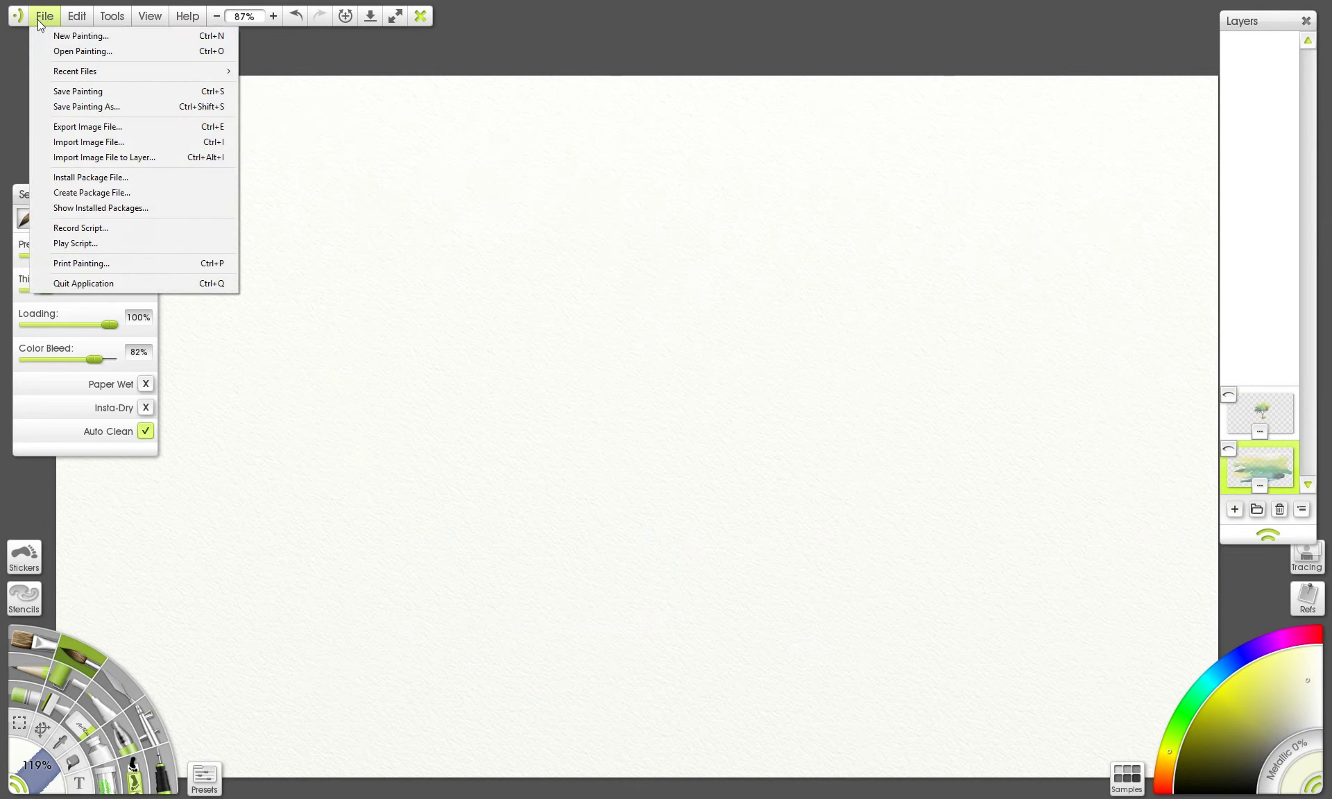
pyautogui.click(128, 141)
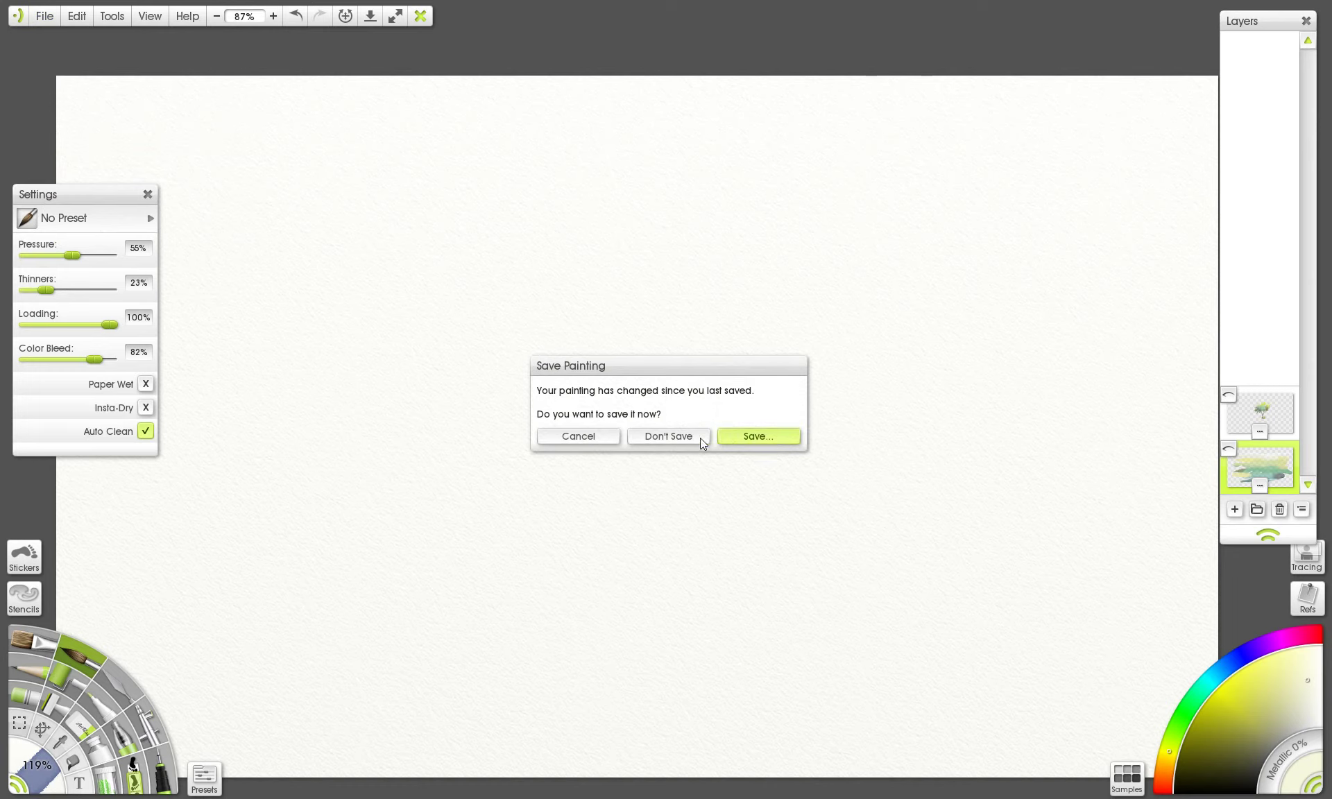
pyautogui.click(594, 439)
# - Import the green and yellow watercolor wash image from the Desktop as a layer and enlarge it to cover most of the canvas
pyautogui.click(42, 19)
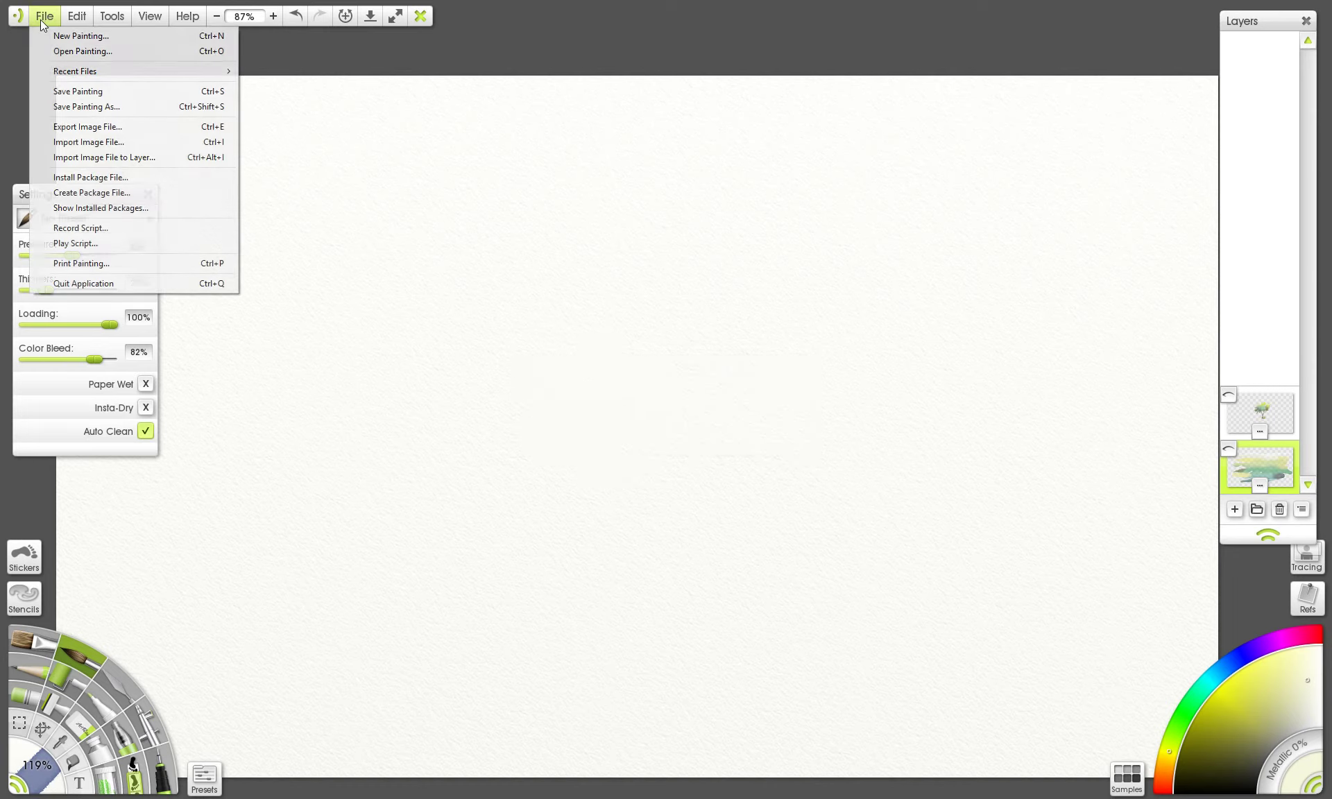
pyautogui.click(162, 157)
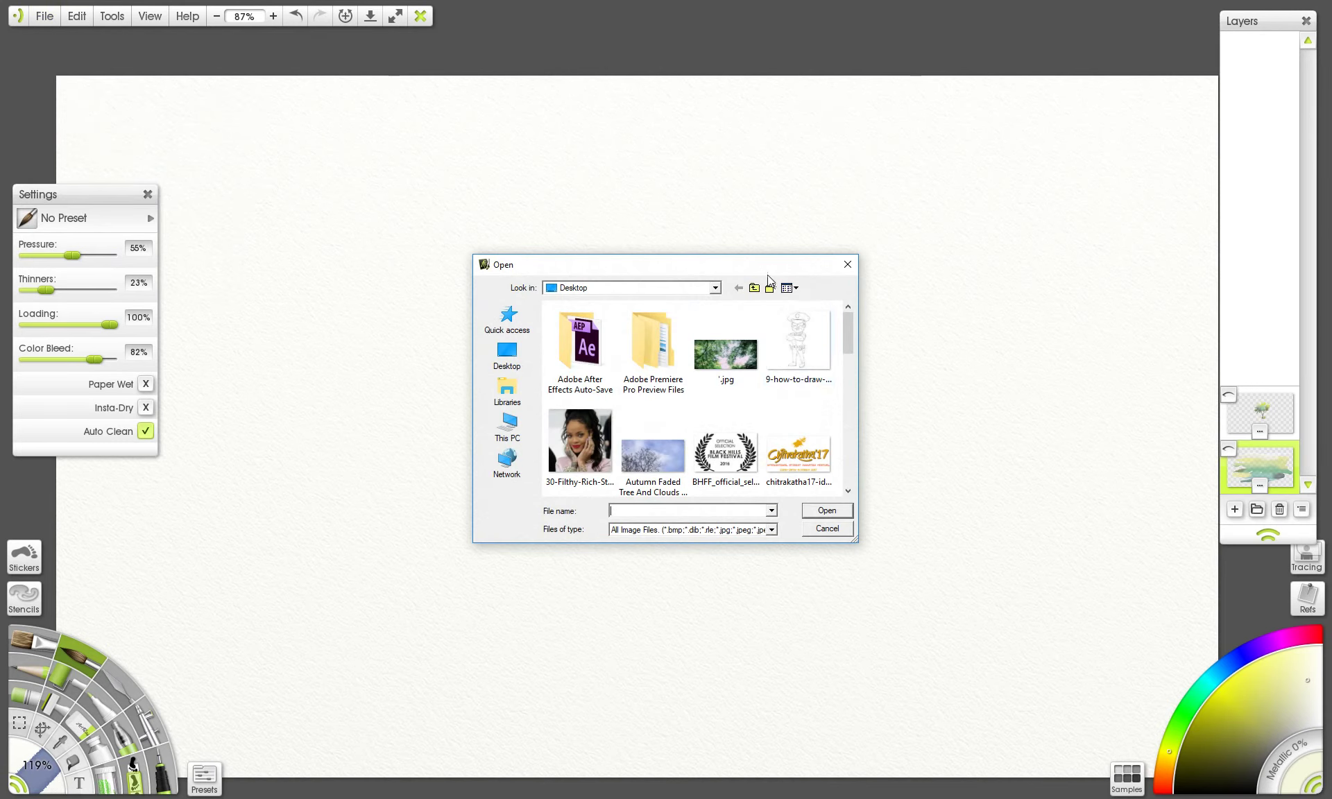
pyautogui.doubleClick(764, 267)
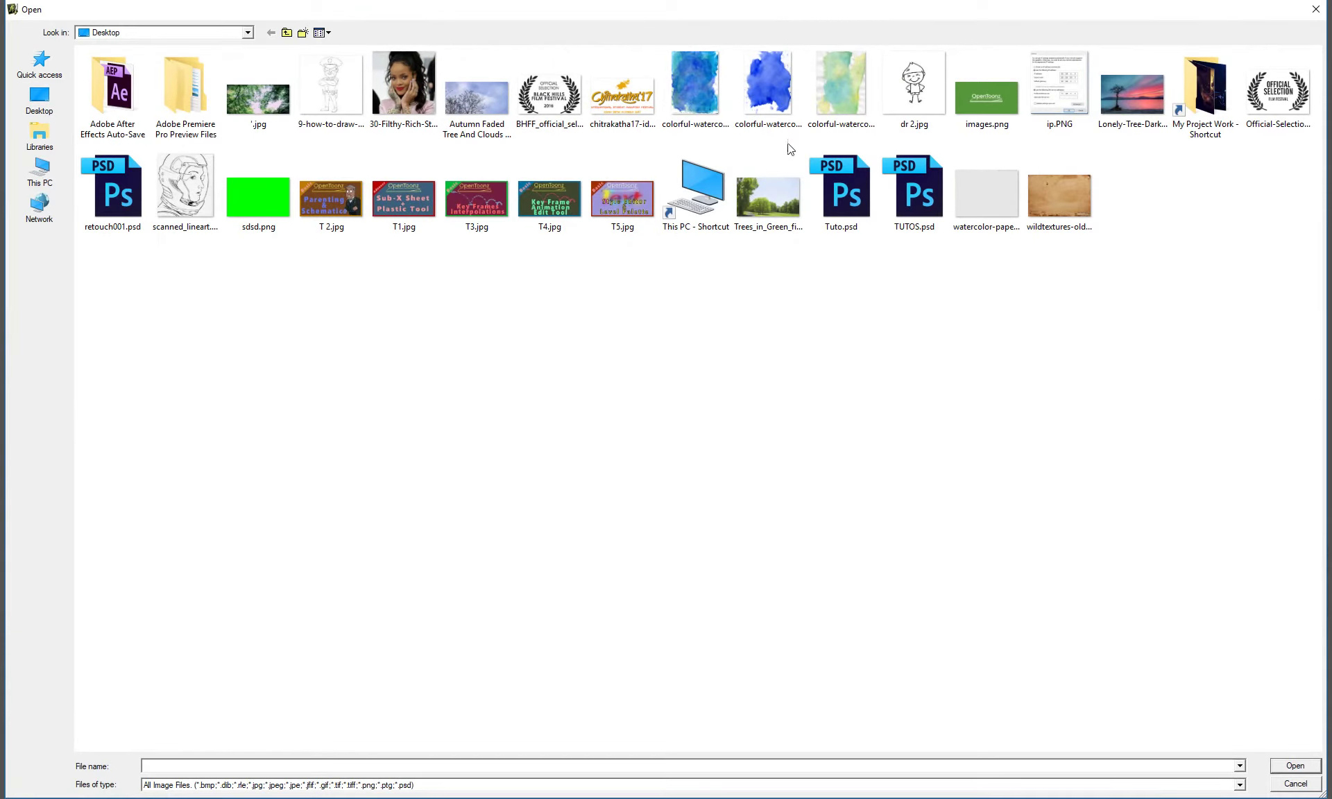
pyautogui.doubleClick(836, 89)
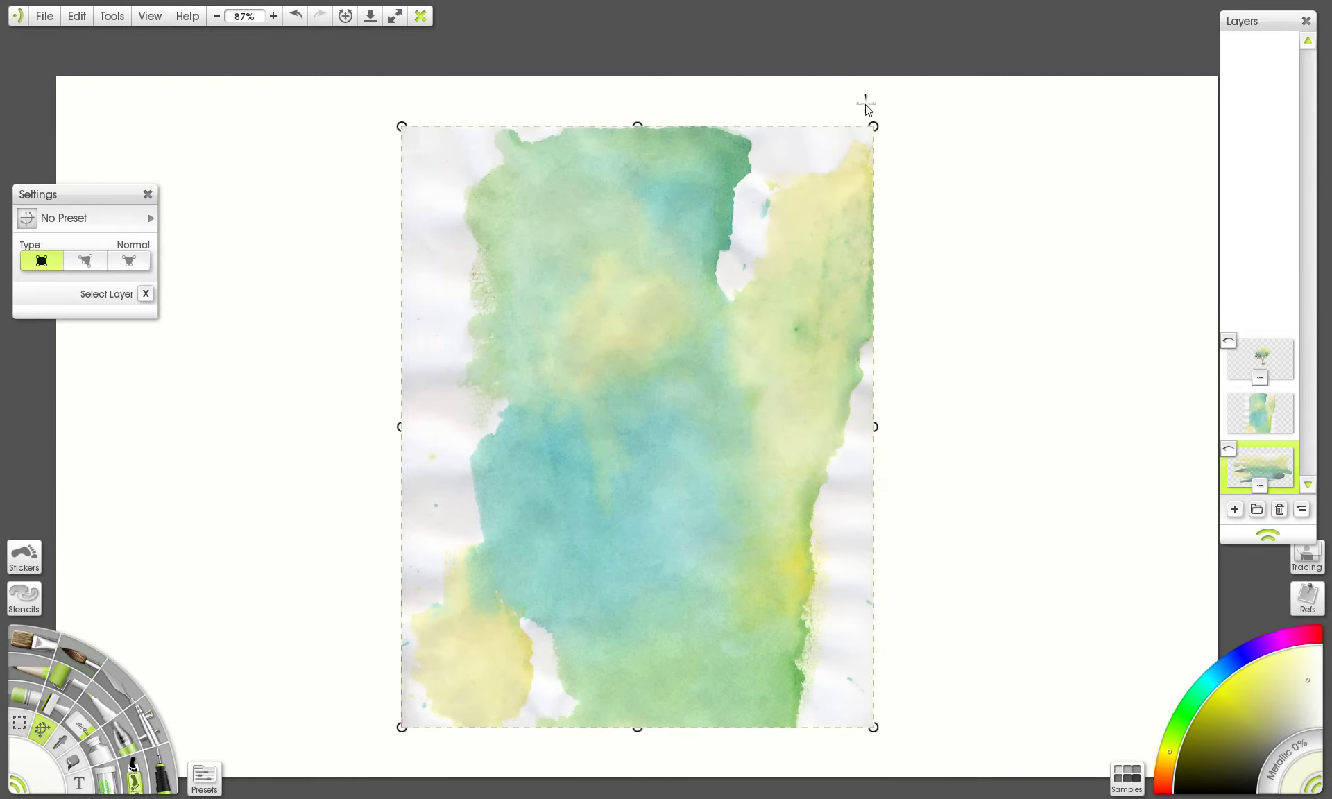
pyautogui.moveTo(873, 126); pyautogui.dragTo(1275, 4)
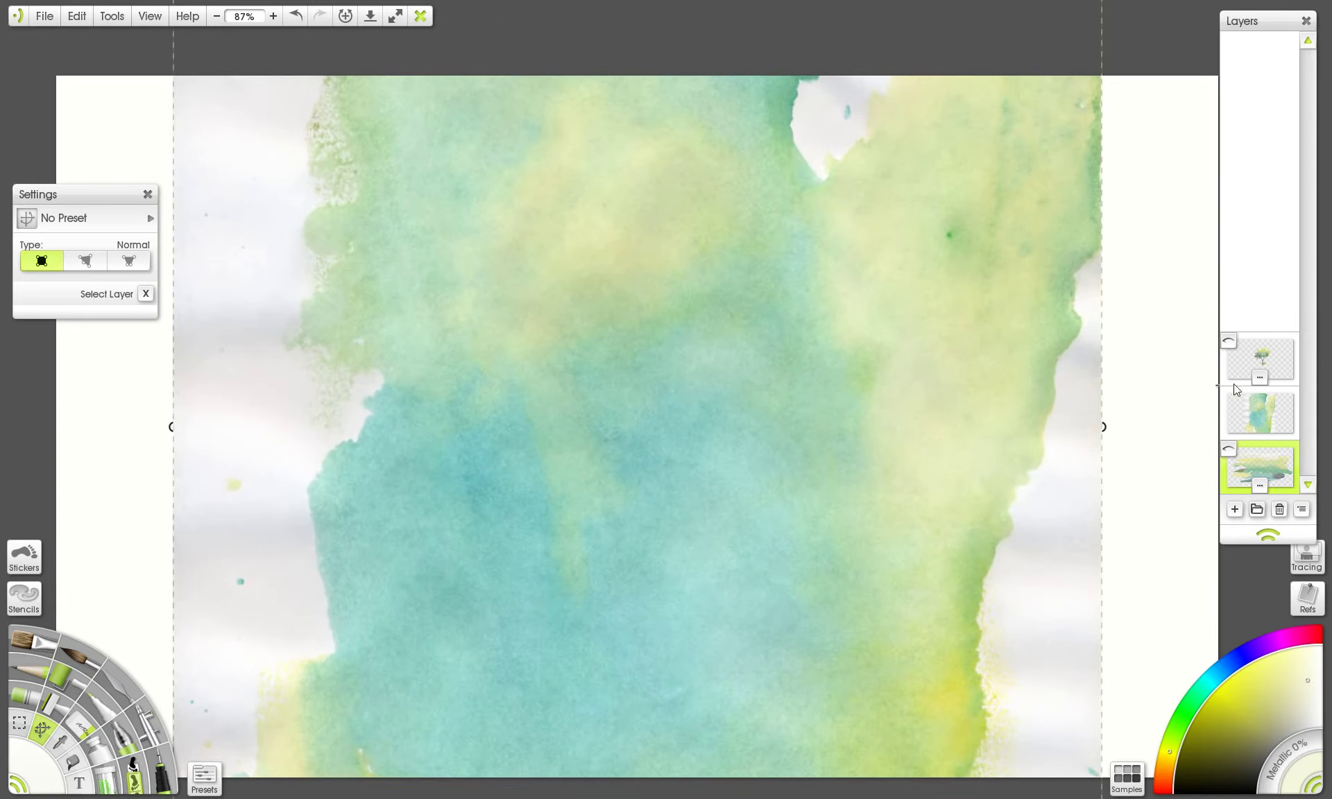
pyautogui.click(1272, 400)
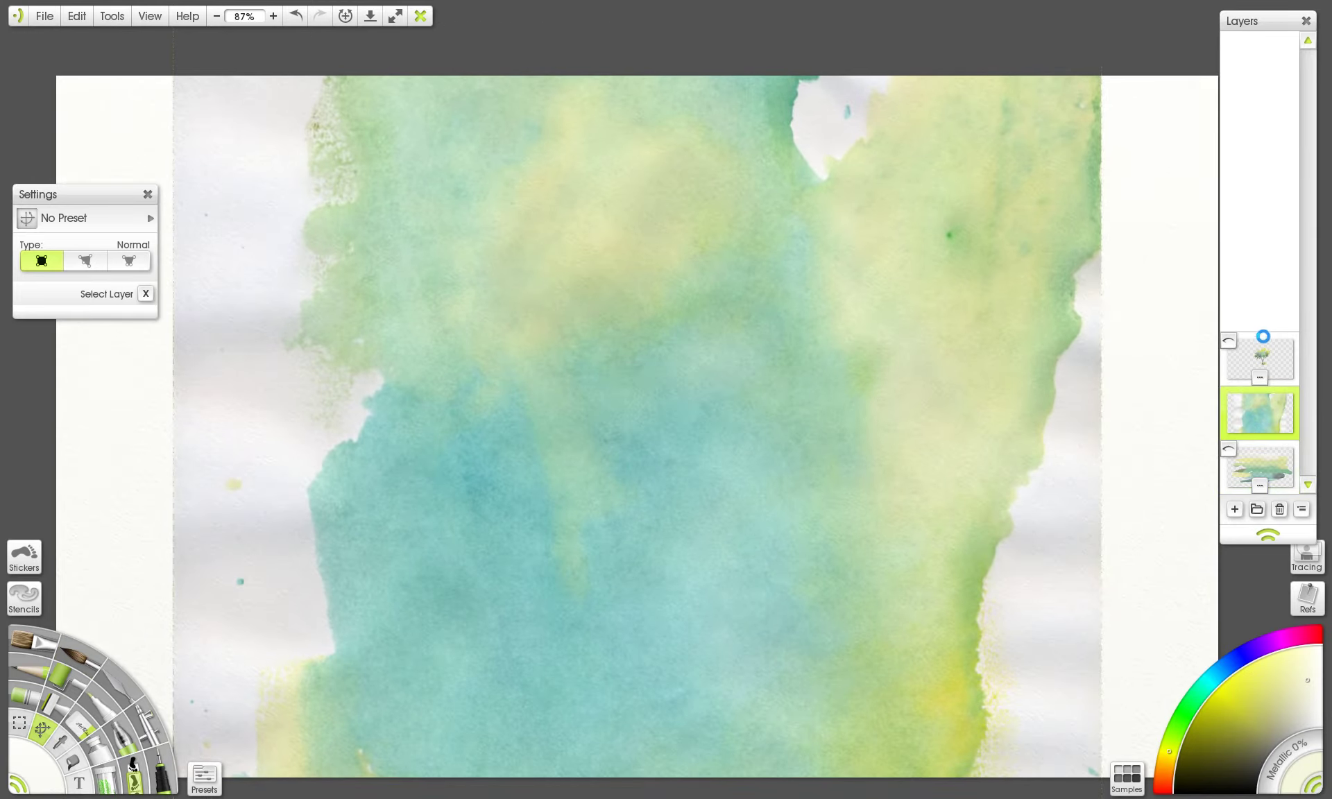
# - Move the imported wash above the tree layer and back below it, and preview the tree over the wash
pyautogui.moveTo(1275, 395); pyautogui.dragTo(1280, 337)
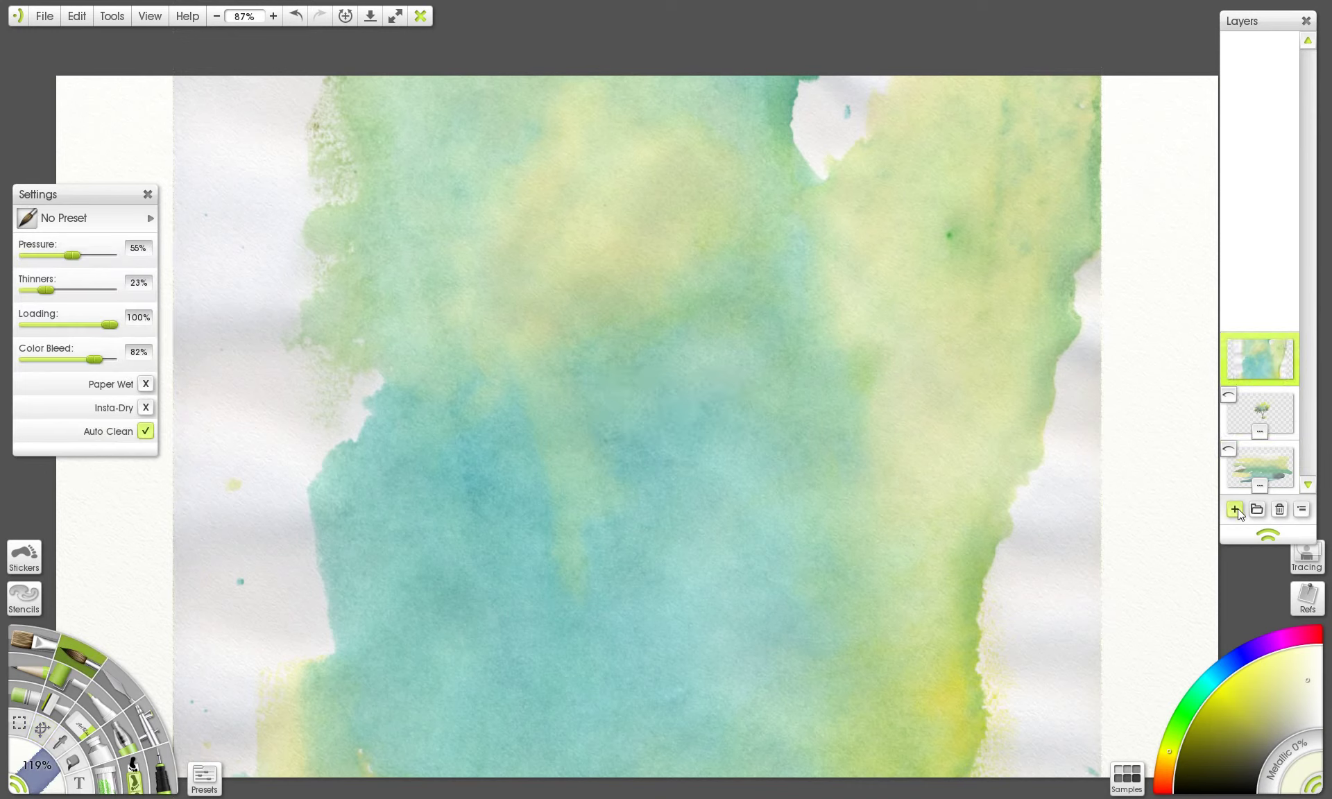
pyautogui.moveTo(1259, 415); pyautogui.dragTo(1248, 332)
pyautogui.click(1229, 343)
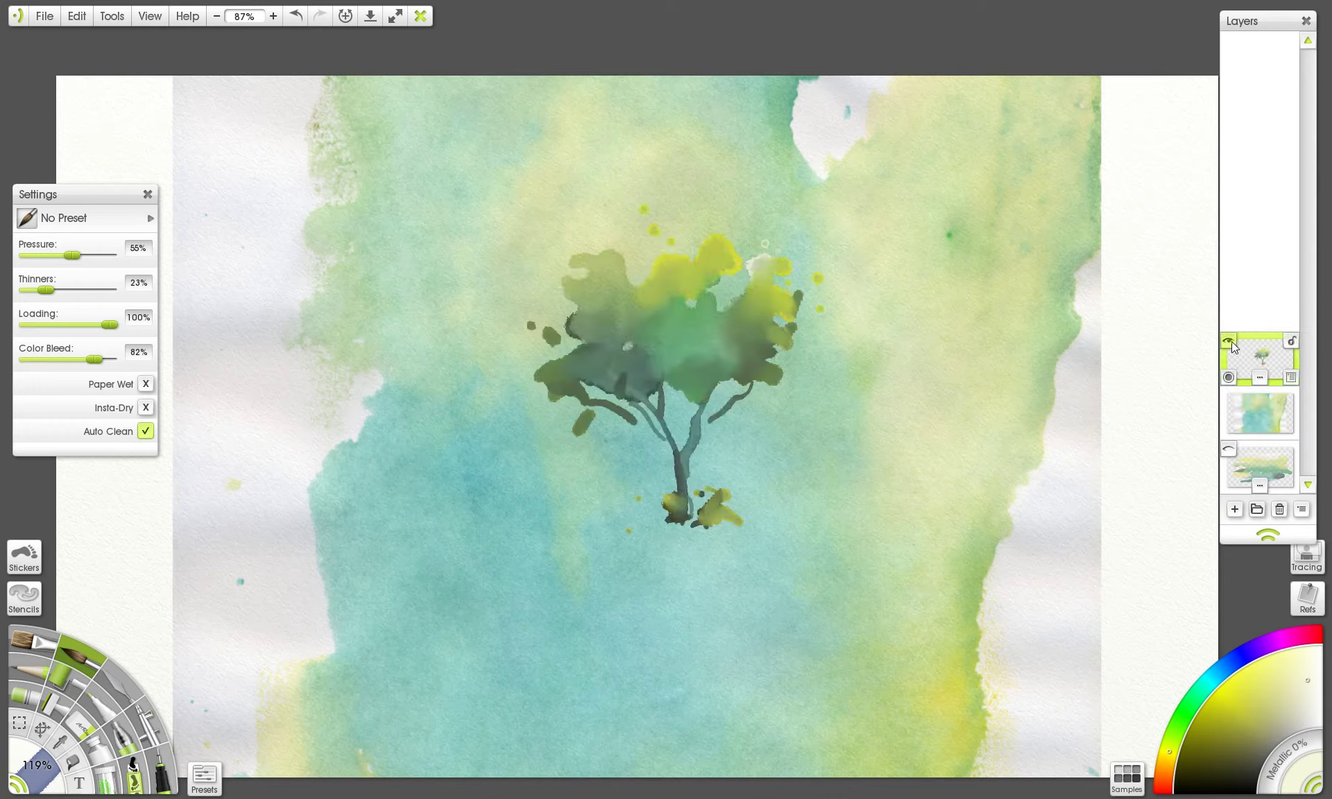
pyautogui.click(1231, 342)
# - Add a new layer on top of the stack and set its blend mode to Watercolor
pyautogui.click(1273, 411)
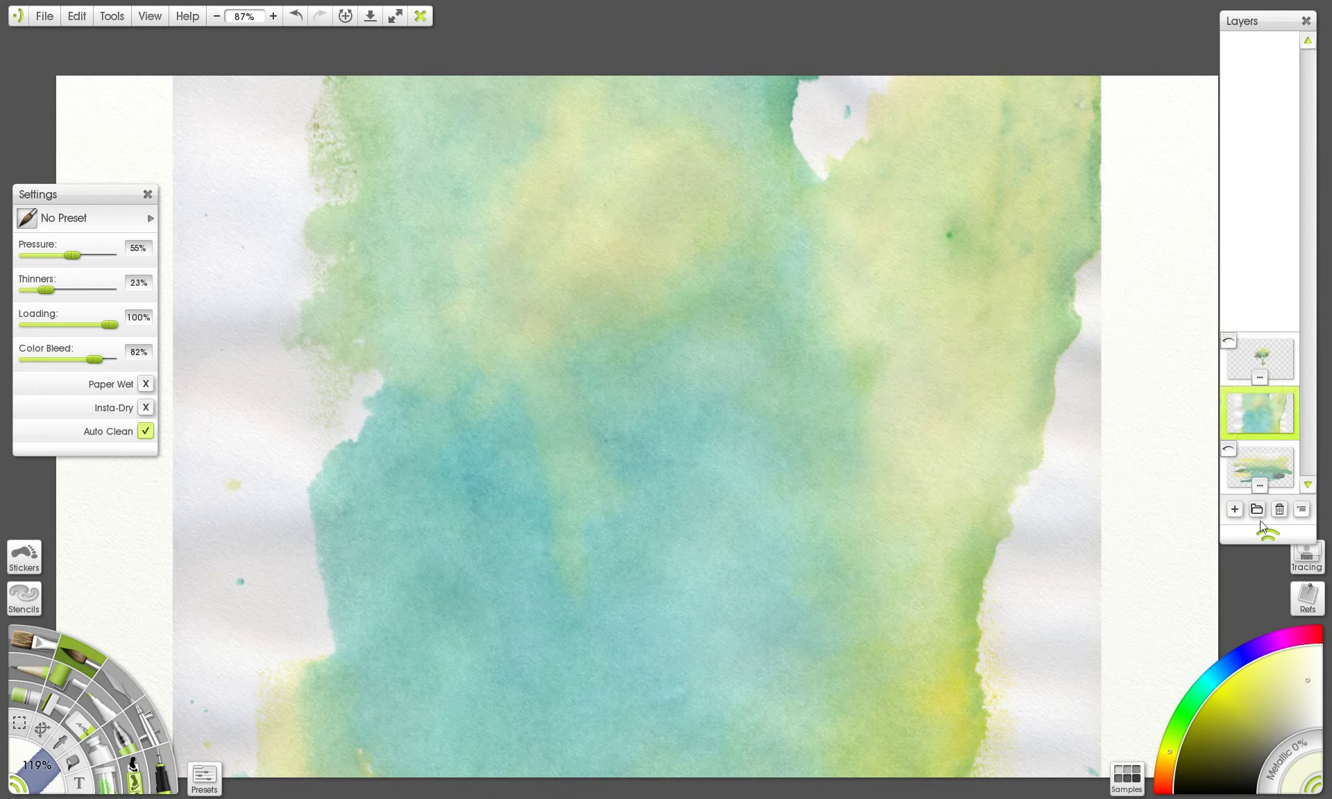
pyautogui.click(1235, 510)
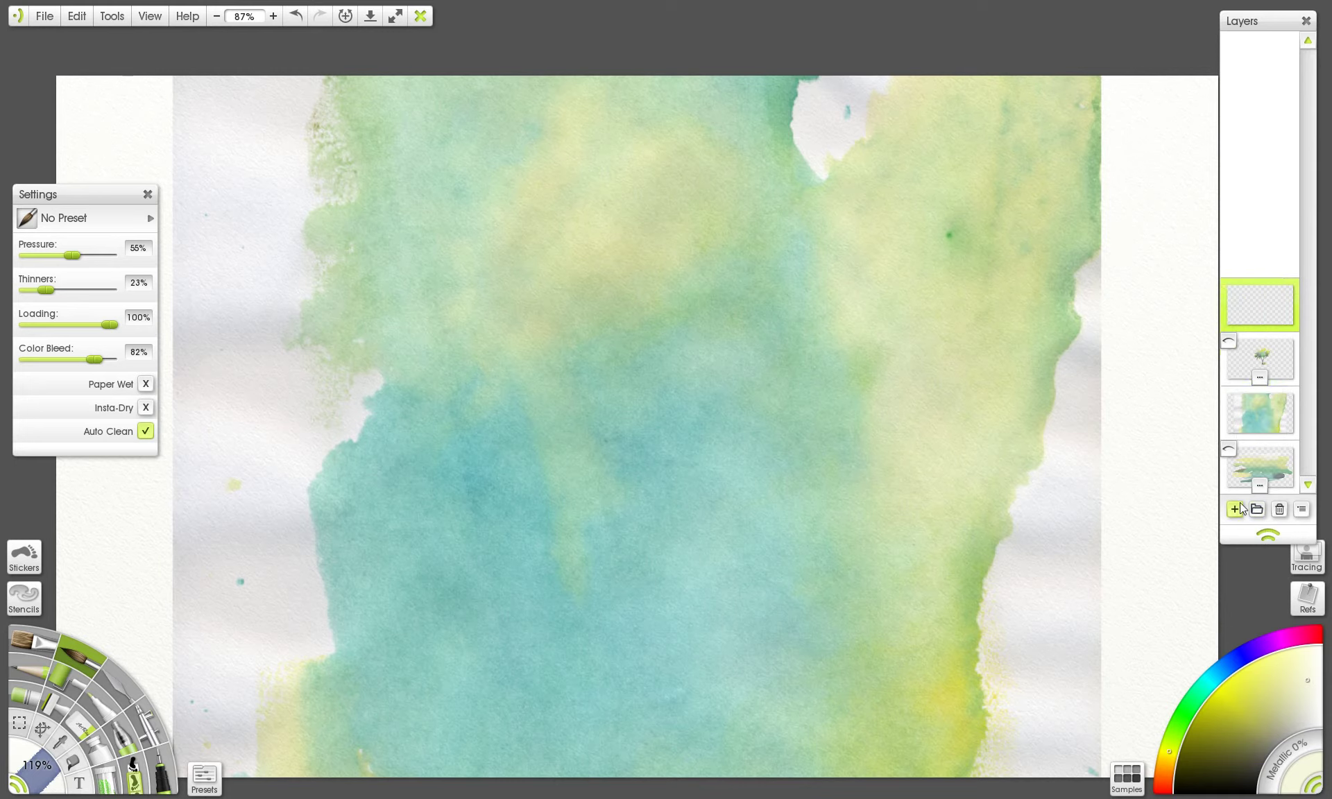
pyautogui.rightClick(1273, 298)
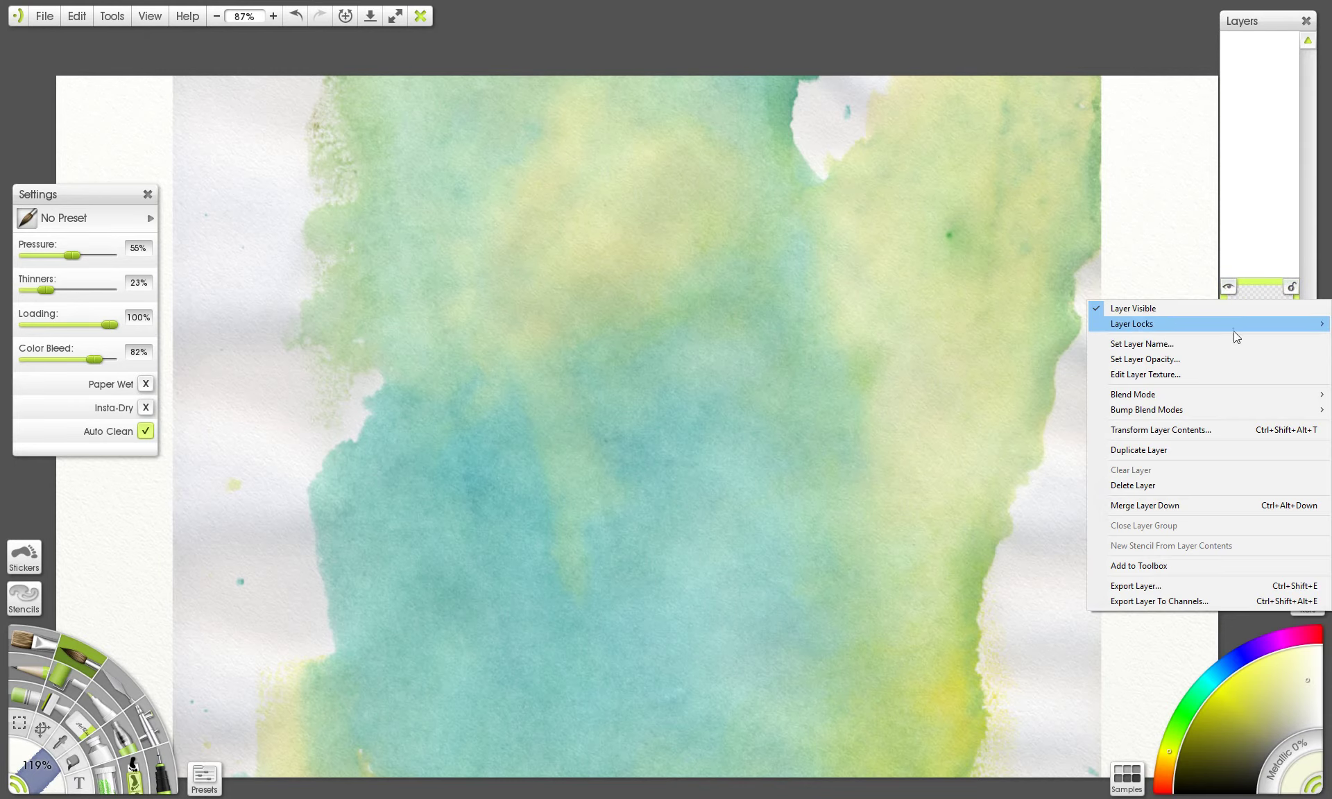
pyautogui.moveTo(1206, 398)
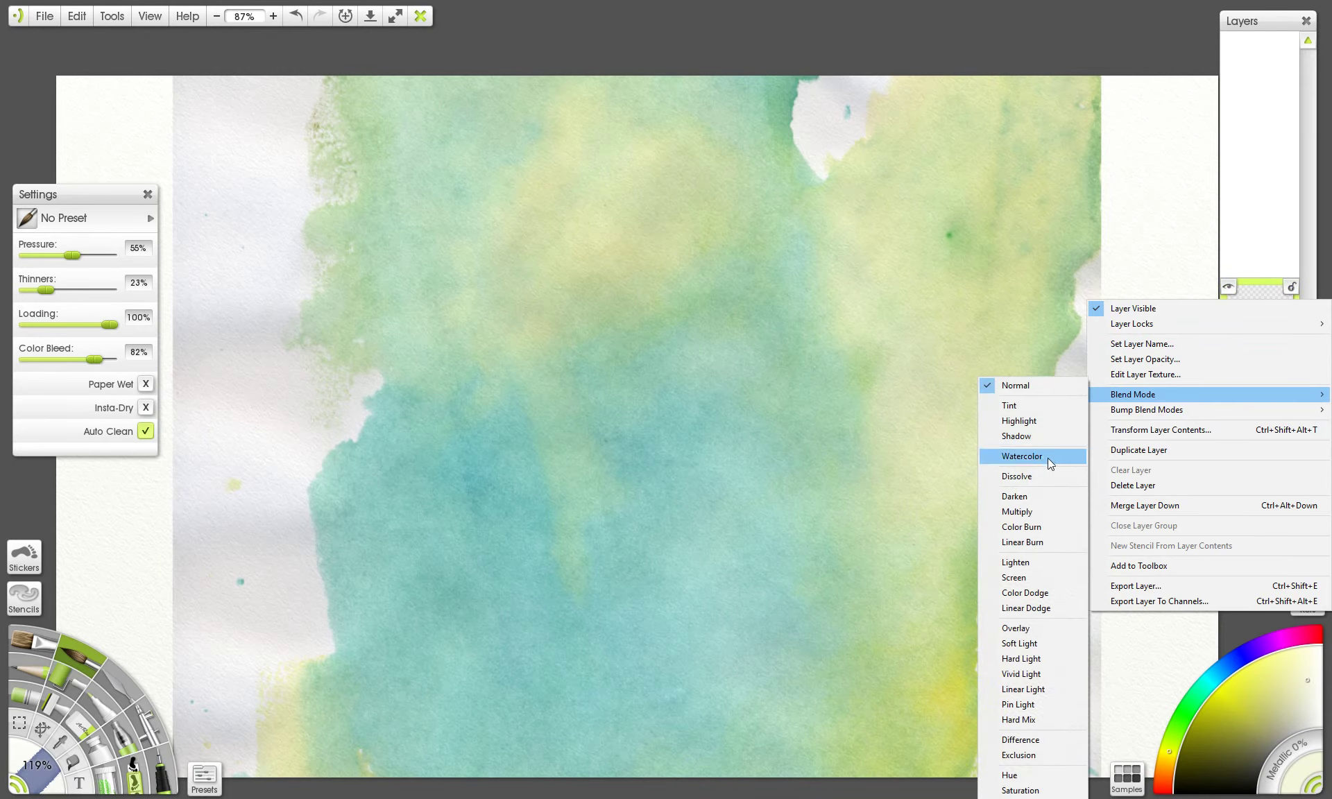
pyautogui.click(999, 459)
# - Test watercolor strokes on the new layer with the brush enlarged to 181% and a dark olive color, undoing the strokes
pyautogui.keyDown('shift'); pyautogui.moveTo(646, 384); pyautogui.dragTo(760, 375); pyautogui.keyUp('shift')
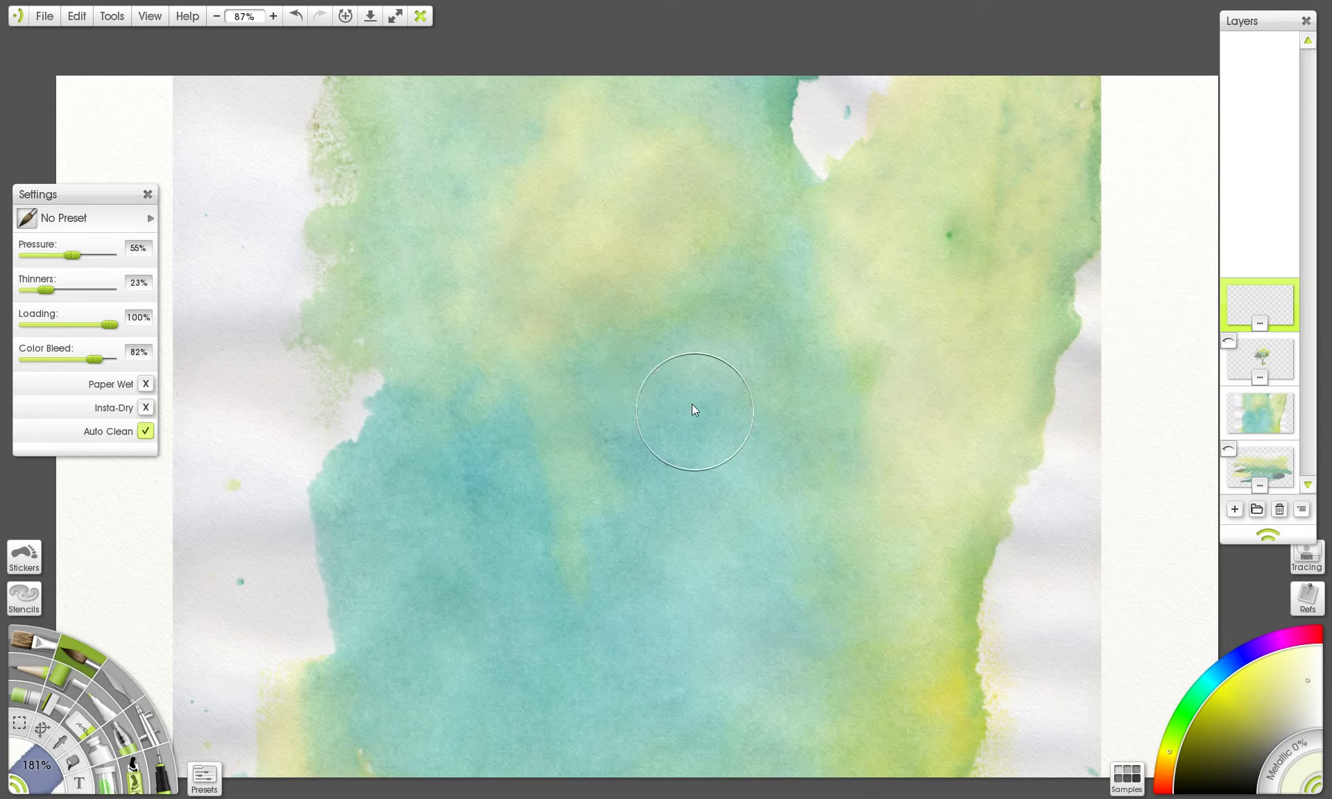
pyautogui.moveTo(693, 406); pyautogui.dragTo(730, 427)
pyautogui.hotkey('ctrl', 'z')
pyautogui.moveTo(1219, 685)
pyautogui.mouseDown()
pyautogui.moveTo(1227, 709)
pyautogui.moveTo(1204, 720)
pyautogui.mouseUp()
pyautogui.moveTo(642, 368)
pyautogui.mouseDown()
pyautogui.moveTo(664, 423)
pyautogui.moveTo(731, 396)
pyautogui.mouseUp()
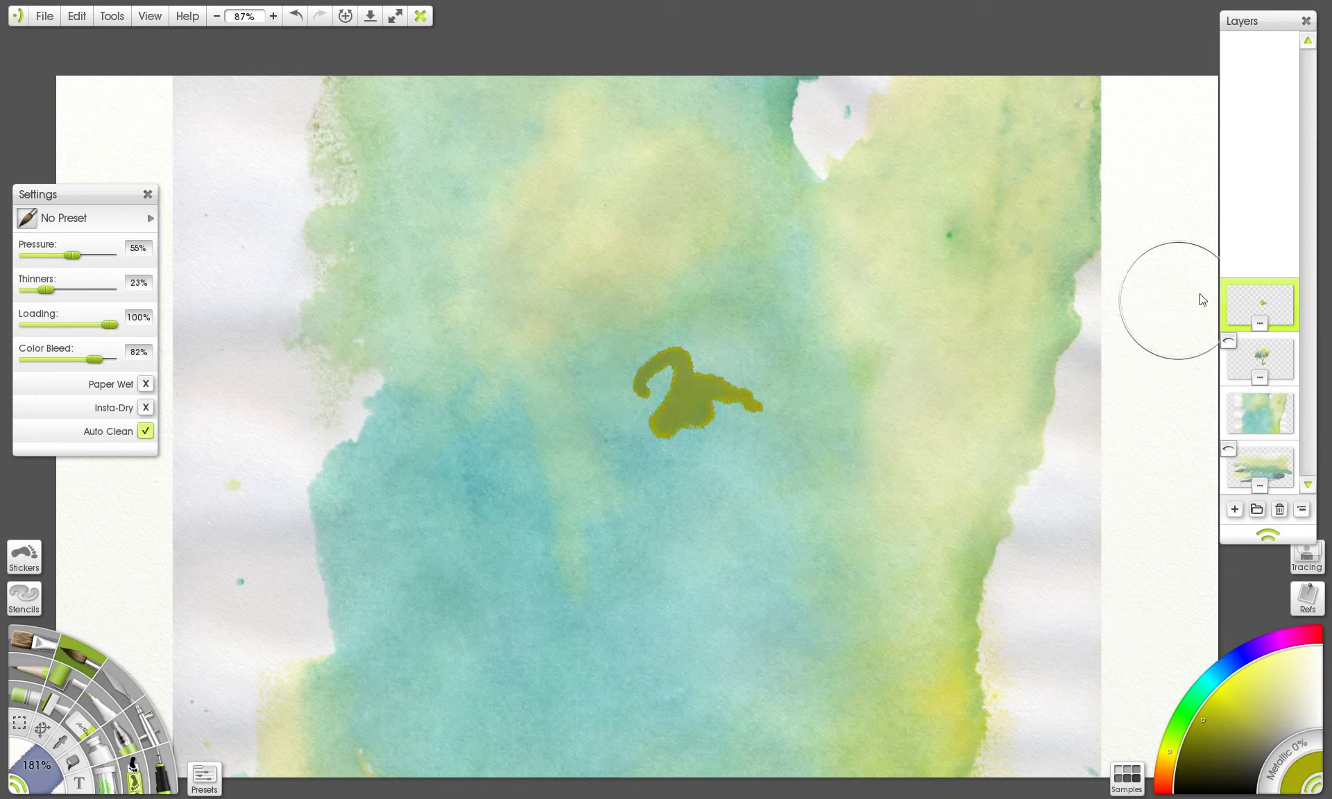
pyautogui.hotkey('ctrl', 'z')
# - Set the new layer's blend mode to Multiply and paint a foliage clump in olive and darker green over the wash's center
pyautogui.rightClick(1263, 294)
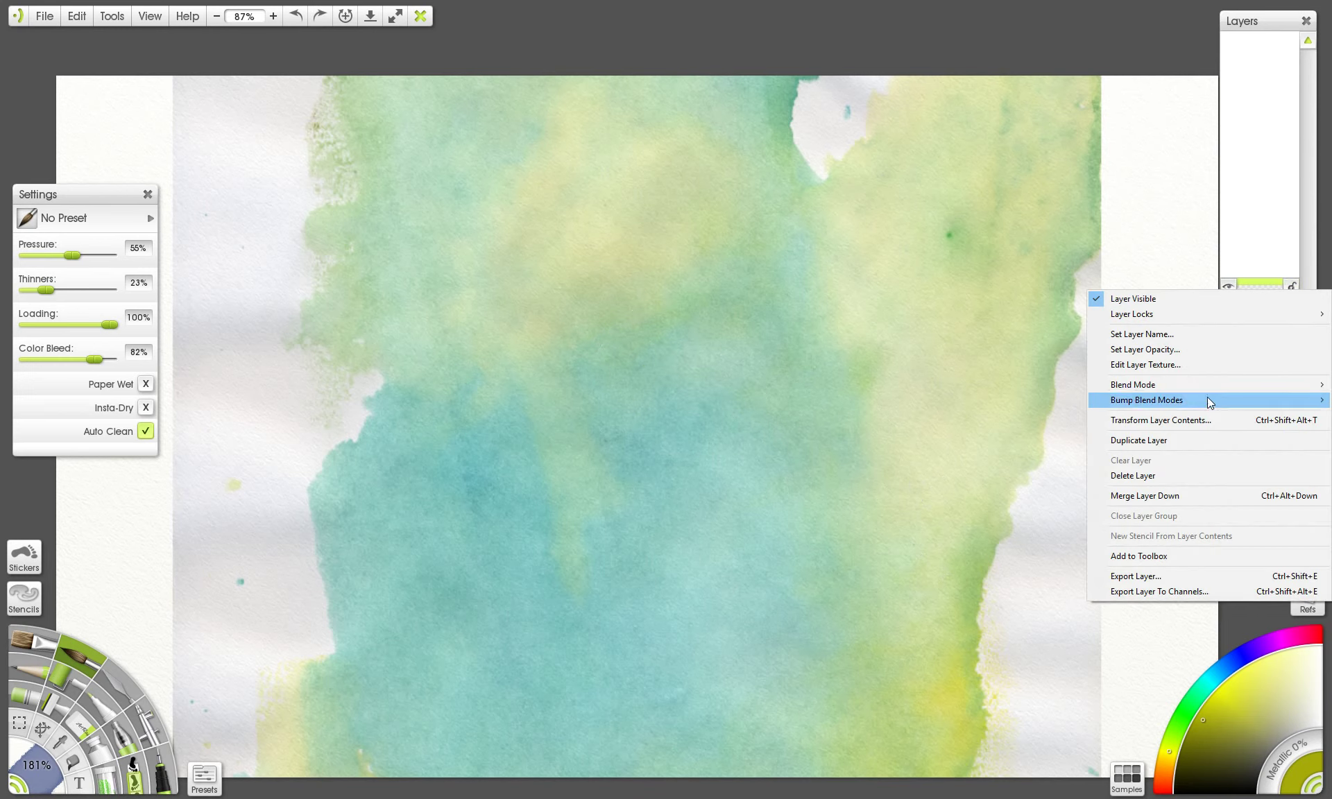
pyautogui.moveTo(1213, 385)
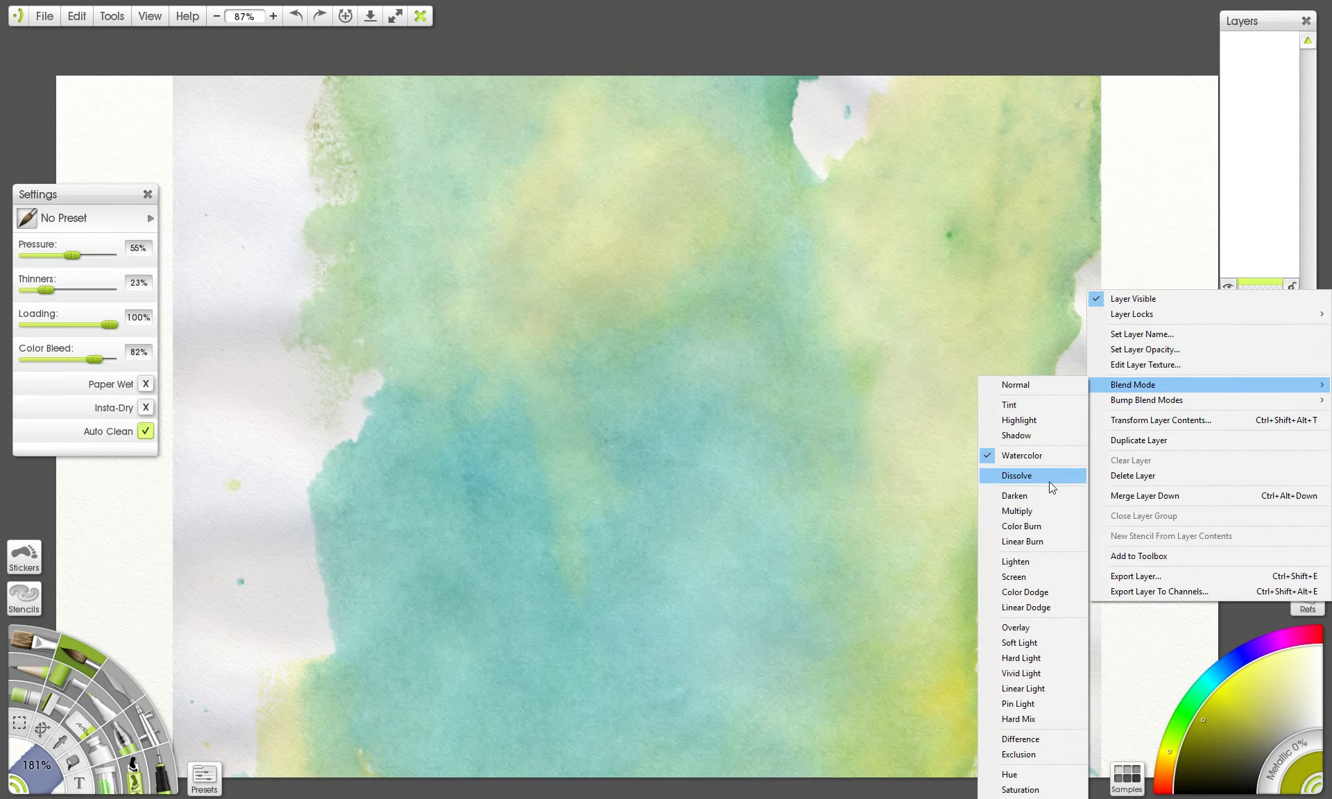
pyautogui.click(1035, 512)
pyautogui.moveTo(601, 378)
pyautogui.mouseDown()
pyautogui.moveTo(584, 336)
pyautogui.moveTo(569, 389)
pyautogui.moveTo(625, 378)
pyautogui.moveTo(674, 396)
pyautogui.moveTo(657, 350)
pyautogui.moveTo(690, 335)
pyautogui.mouseUp()
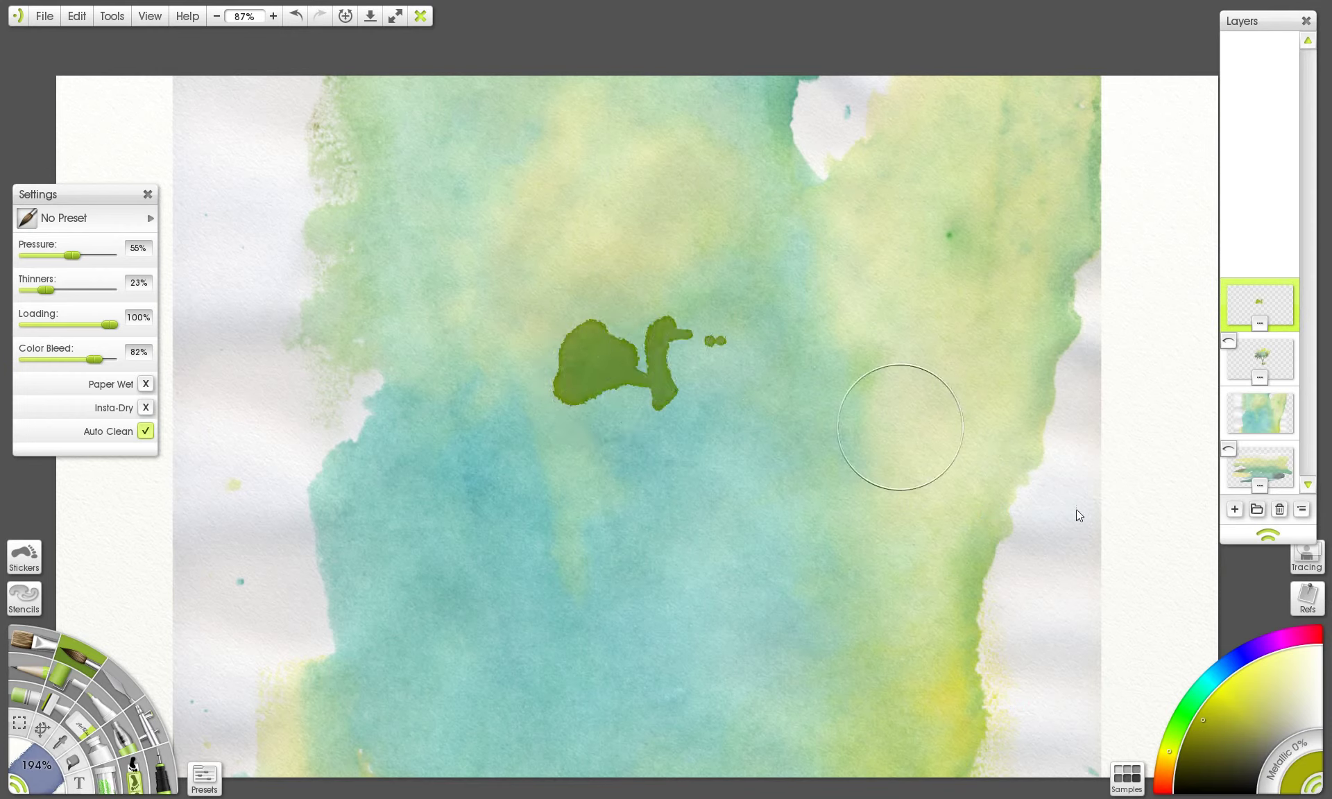
pyautogui.click(1230, 747)
pyautogui.moveTo(614, 396)
pyautogui.mouseDown()
pyautogui.moveTo(635, 424)
pyautogui.moveTo(658, 404)
pyautogui.moveTo(677, 431)
pyautogui.moveTo(707, 397)
pyautogui.moveTo(665, 424)
pyautogui.moveTo(596, 420)
pyautogui.moveTo(583, 442)
pyautogui.moveTo(647, 430)
pyautogui.mouseUp()
# - Paint the tree's trunk, branches and a ground patch at its base in dark olive below the foliage clump
pyautogui.click(1218, 759)
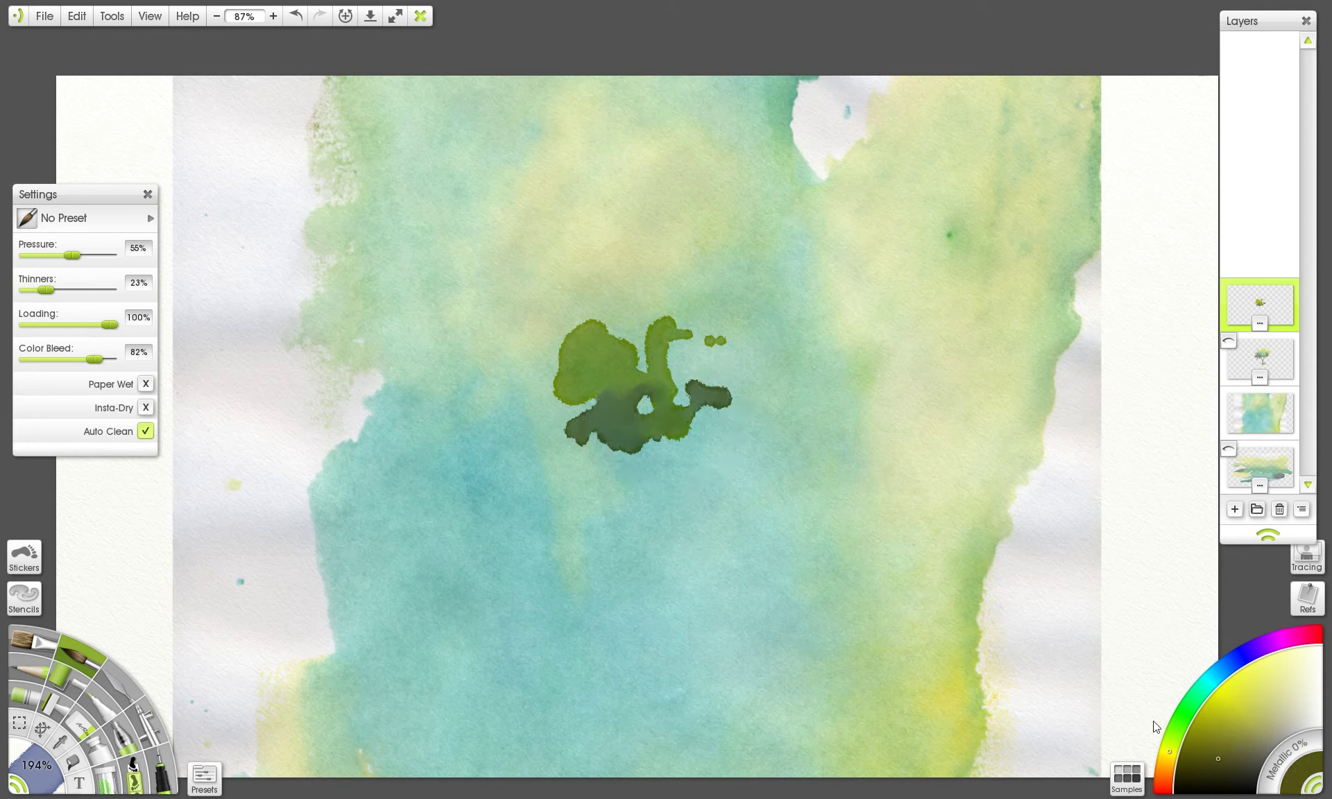
pyautogui.moveTo(640, 422); pyautogui.dragTo(692, 583)
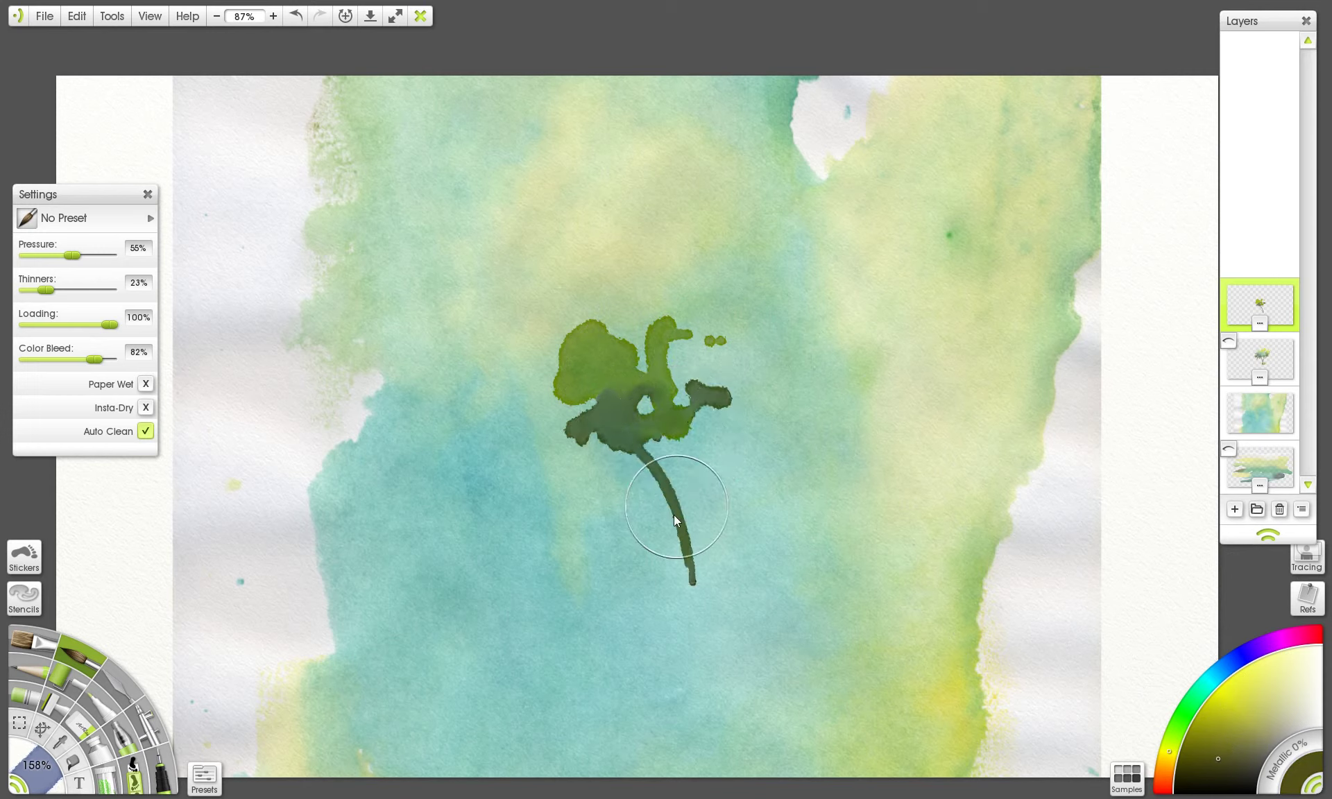
pyautogui.moveTo(675, 519)
pyautogui.mouseDown()
pyautogui.moveTo(683, 463)
pyautogui.moveTo(760, 428)
pyautogui.mouseUp()
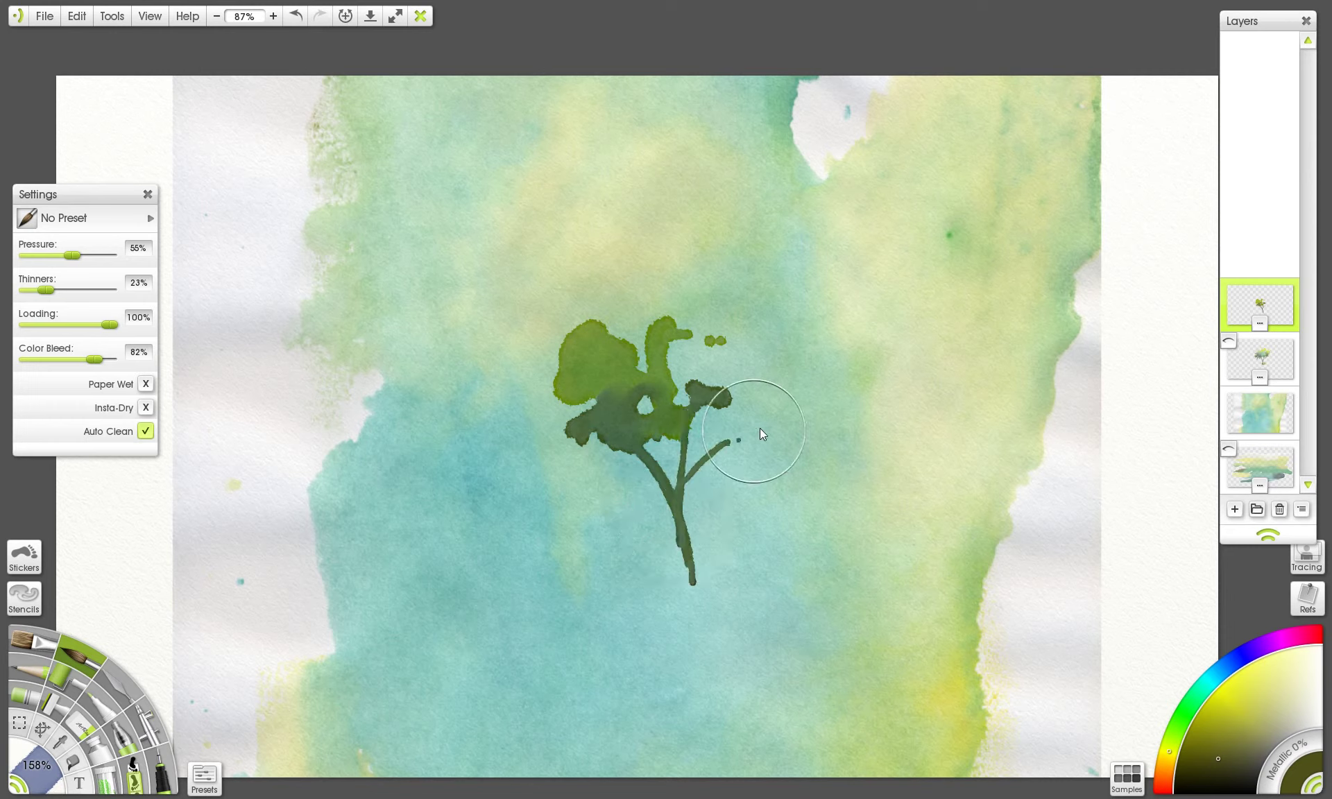
pyautogui.click(1205, 756)
pyautogui.moveTo(595, 453); pyautogui.dragTo(647, 494)
pyautogui.moveTo(678, 598)
pyautogui.mouseDown()
pyautogui.moveTo(681, 570)
pyautogui.moveTo(641, 585)
pyautogui.moveTo(705, 592)
pyautogui.mouseUp()
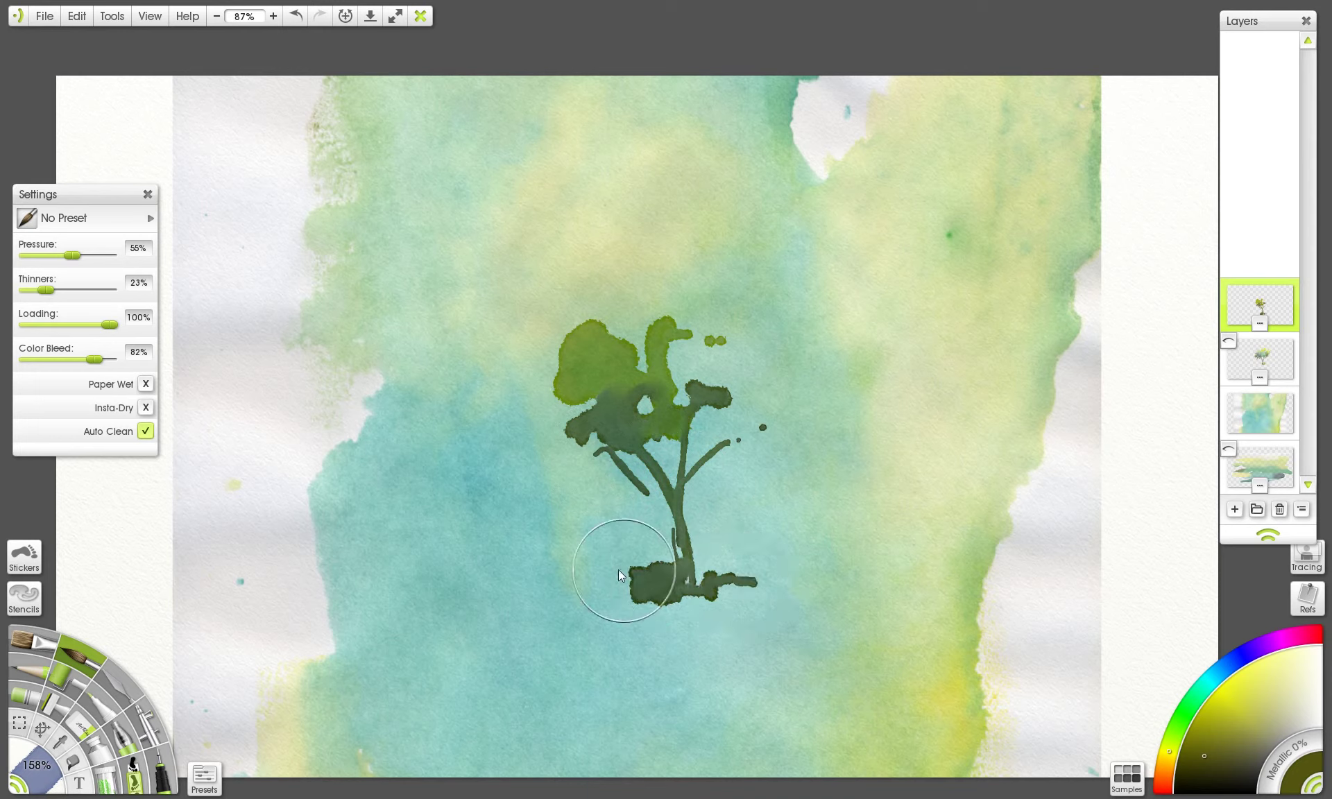
# - Build up the ground patch at the tree's base with spreading dark olive and near-black dabs
pyautogui.moveTo(618, 569)
pyautogui.mouseDown()
pyautogui.moveTo(744, 545)
pyautogui.moveTo(730, 576)
pyautogui.moveTo(667, 566)
pyautogui.moveTo(781, 583)
pyautogui.moveTo(635, 619)
pyautogui.moveTo(734, 618)
pyautogui.mouseUp()
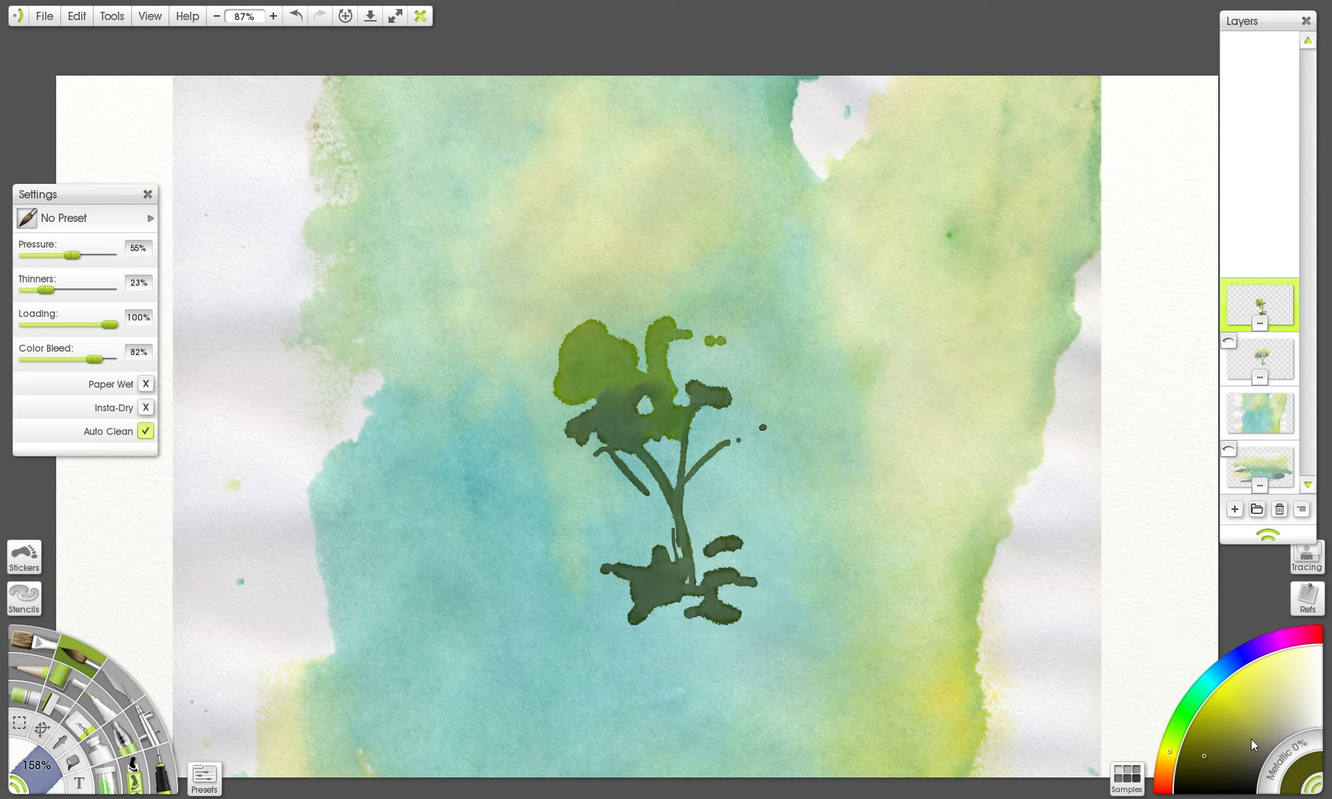
pyautogui.click(1234, 771)
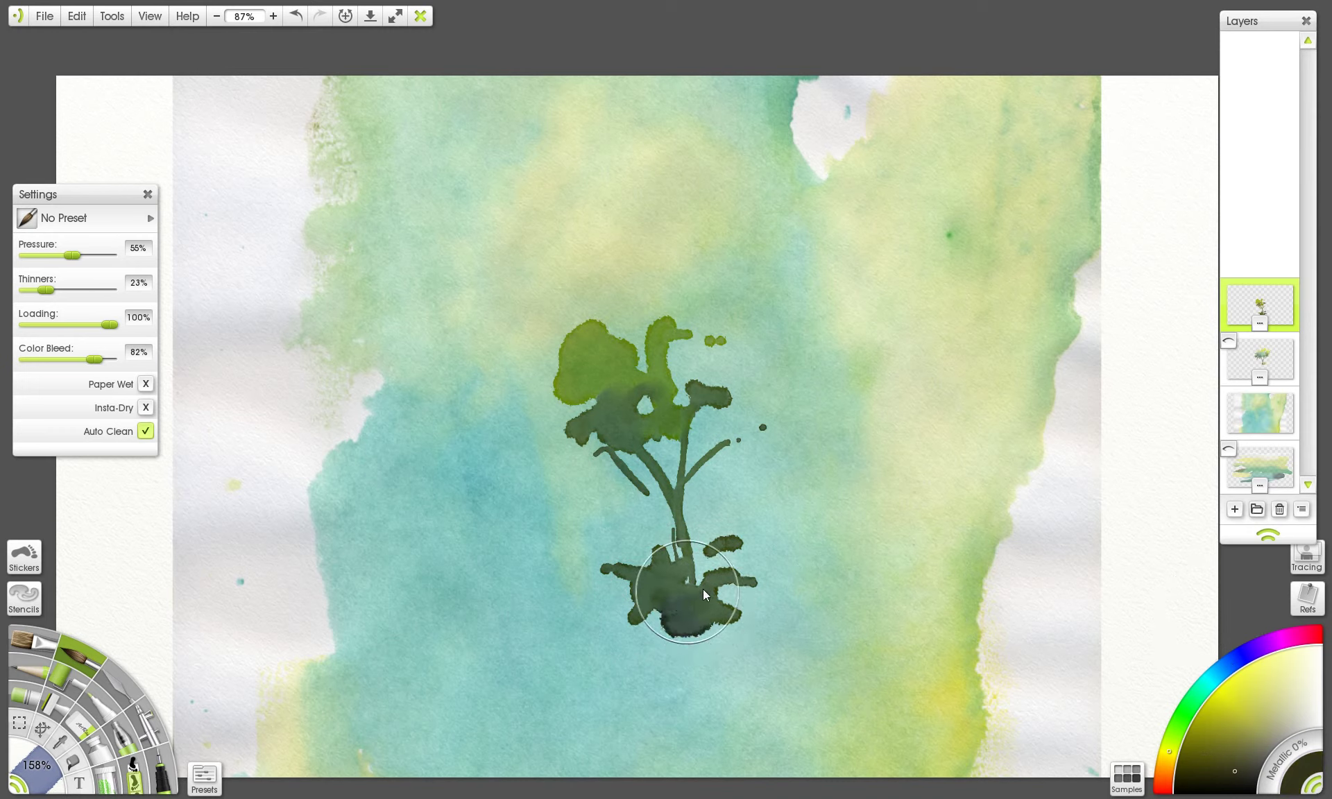
pyautogui.moveTo(732, 586)
pyautogui.mouseDown()
pyautogui.moveTo(778, 604)
pyautogui.moveTo(657, 589)
pyautogui.moveTo(740, 554)
pyautogui.moveTo(737, 571)
pyautogui.moveTo(775, 570)
pyautogui.moveTo(763, 543)
pyautogui.moveTo(747, 580)
pyautogui.moveTo(799, 581)
pyautogui.mouseUp()
pyautogui.click(742, 557)
# - Paint yellow-green highlights on the ground patch and light green and olive foliage lobes around the tree's crown
pyautogui.click(1256, 679)
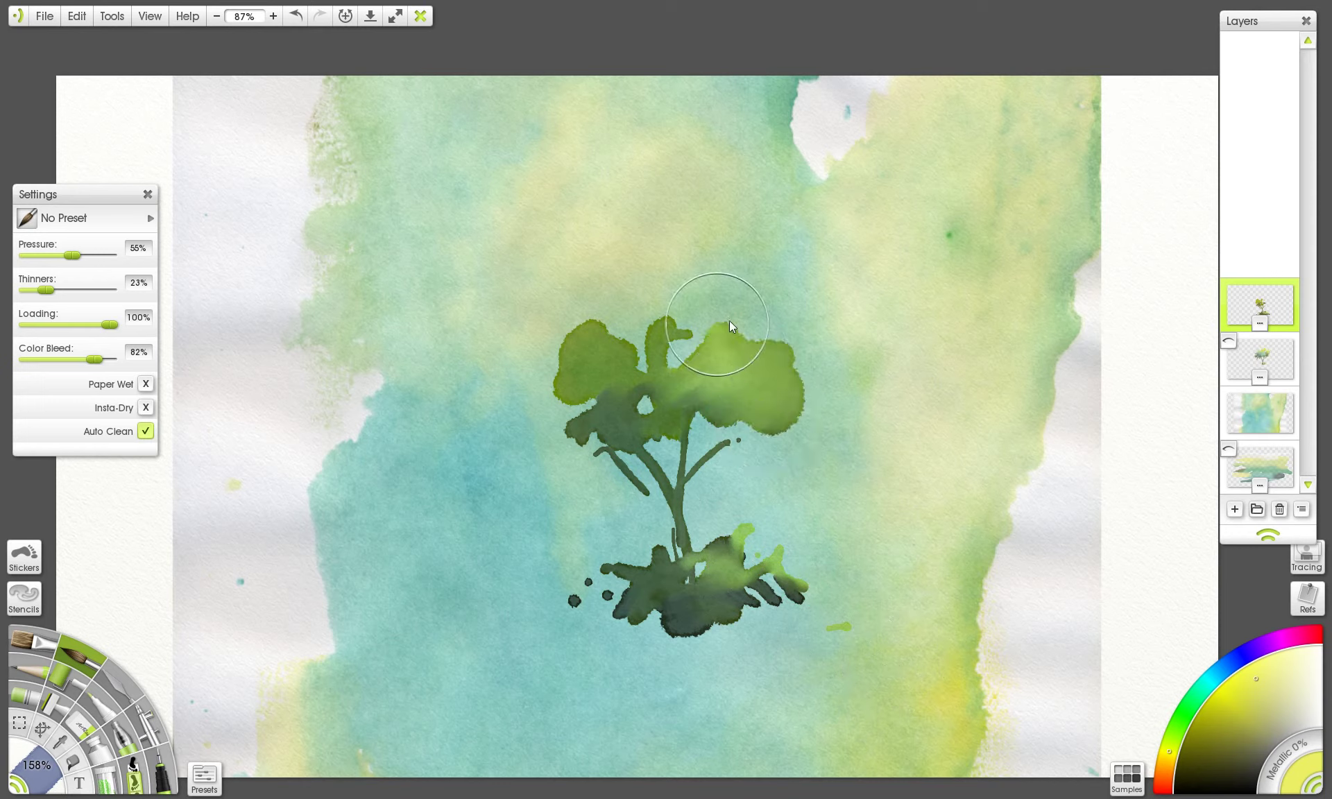
pyautogui.moveTo(755, 275); pyautogui.dragTo(688, 315)
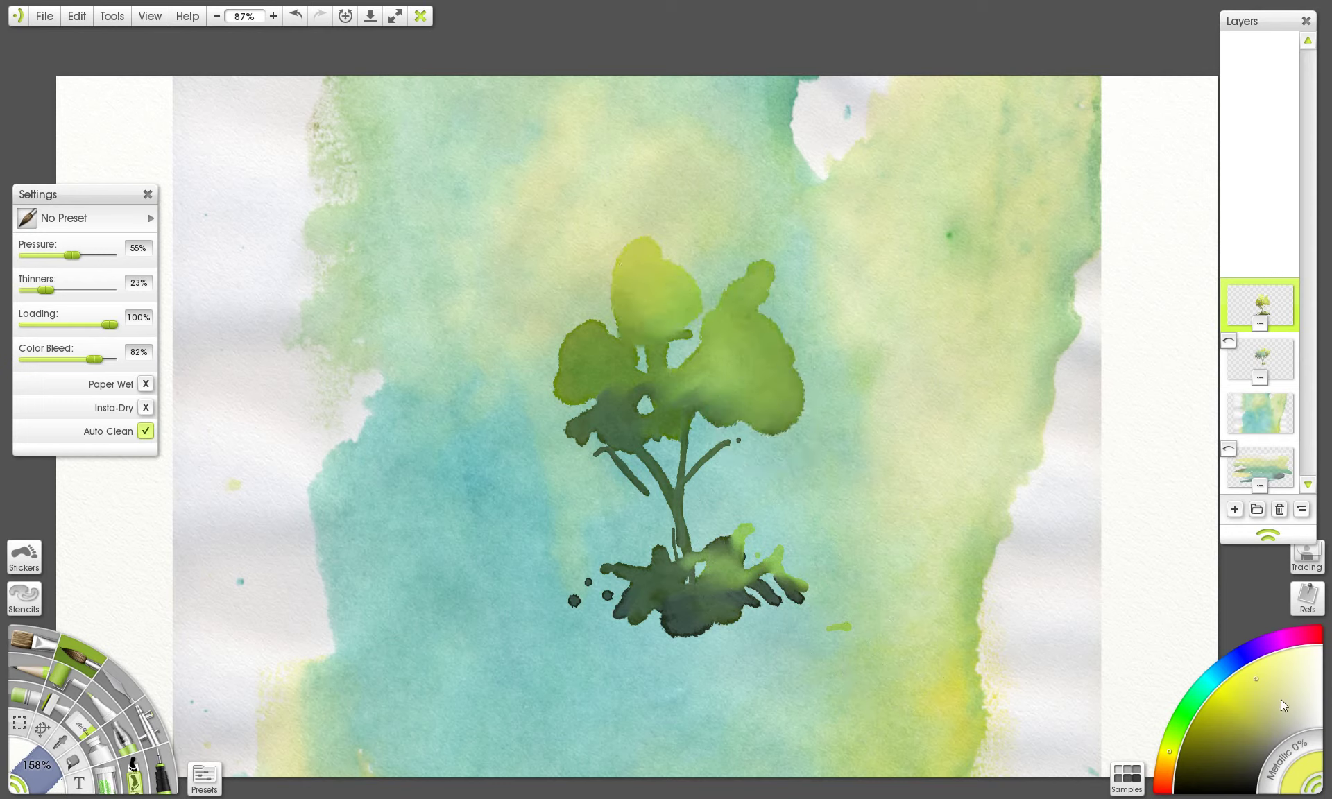
pyautogui.click(1254, 717)
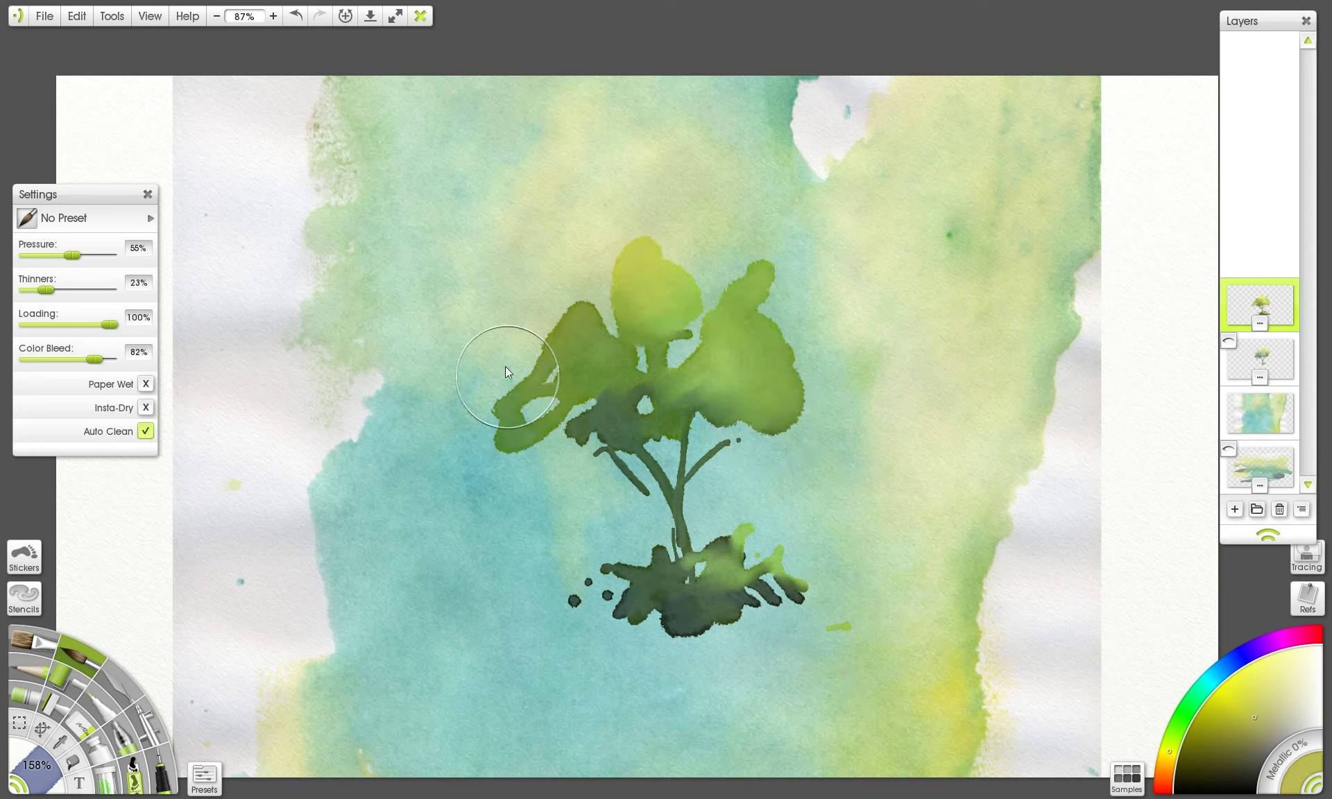
# - Enlarge the watercolor brush to 251% and paint broad, pale foliage over the tree's crown
pyautogui.moveTo(1273, 704); pyautogui.dragTo(1322, 679)
pyautogui.keyDown('shift'); pyautogui.moveTo(829, 380); pyautogui.dragTo(894, 364); pyautogui.keyUp('shift')
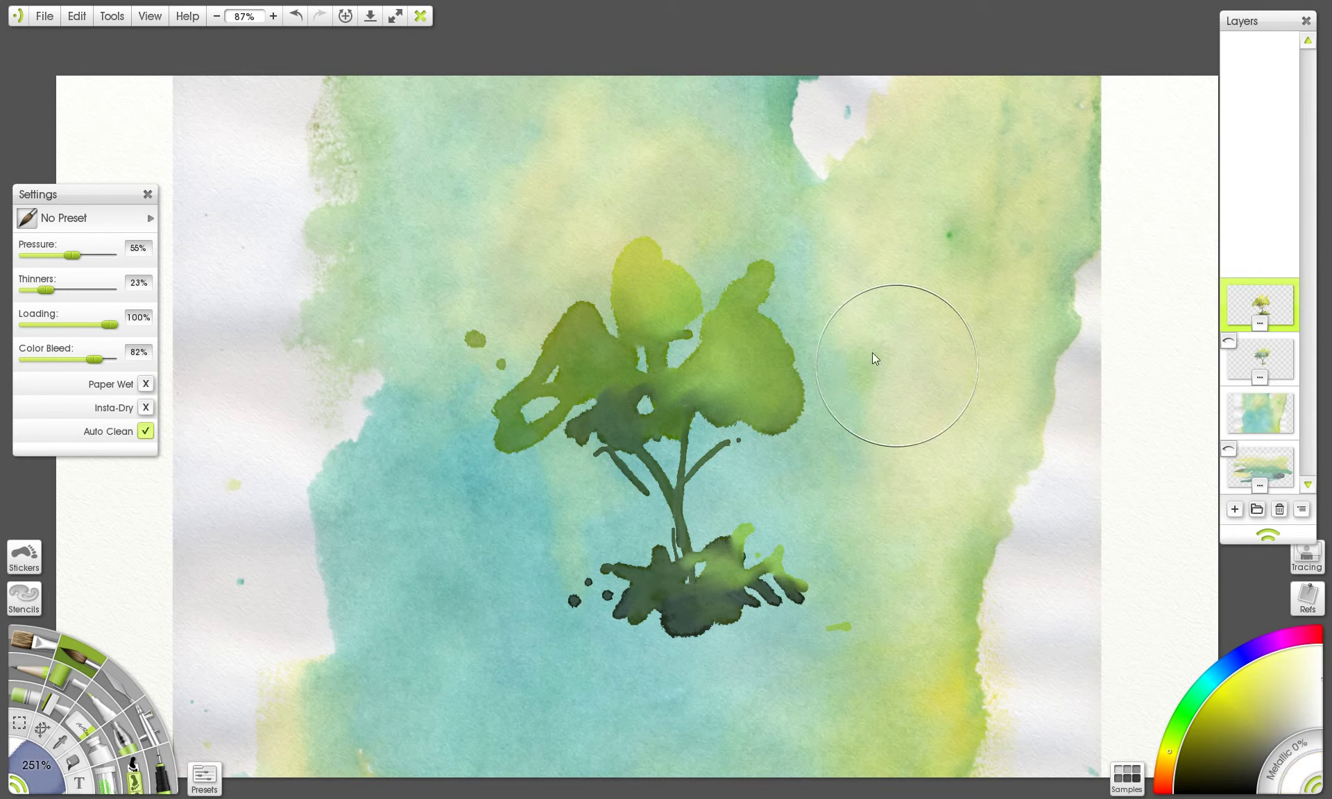
pyautogui.moveTo(777, 333)
pyautogui.mouseDown()
pyautogui.moveTo(819, 362)
pyautogui.moveTo(850, 386)
pyautogui.moveTo(726, 286)
pyautogui.moveTo(670, 213)
pyautogui.moveTo(517, 301)
pyautogui.moveTo(444, 292)
pyautogui.moveTo(455, 339)
pyautogui.moveTo(541, 331)
pyautogui.moveTo(547, 263)
pyautogui.moveTo(580, 209)
pyautogui.mouseUp()
pyautogui.scroll(-1, 876, 498)
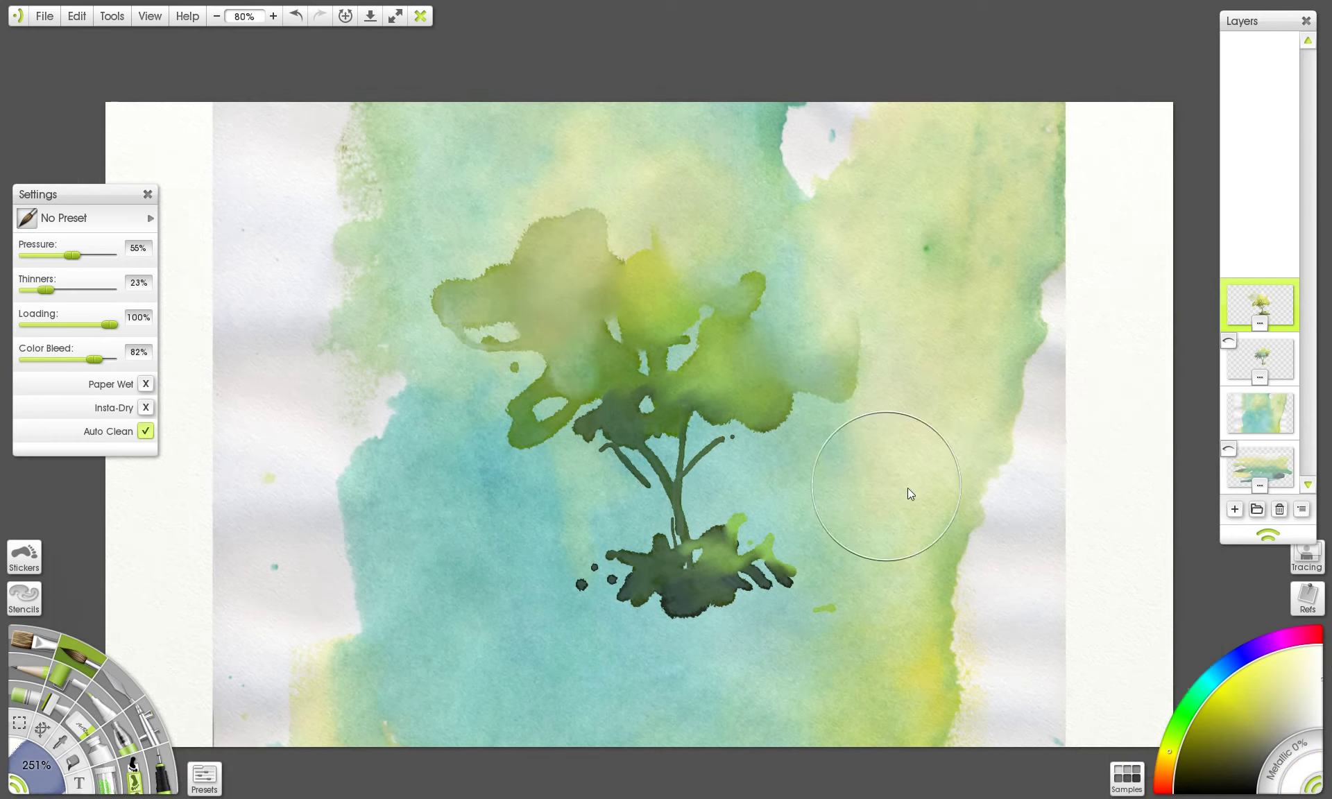
# - Select the imported texture layer and paint brown-grey and mustard strokes beside the tree, undoing the first test stroke
pyautogui.click(1259, 415)
pyautogui.scroll(3, 885, 503)
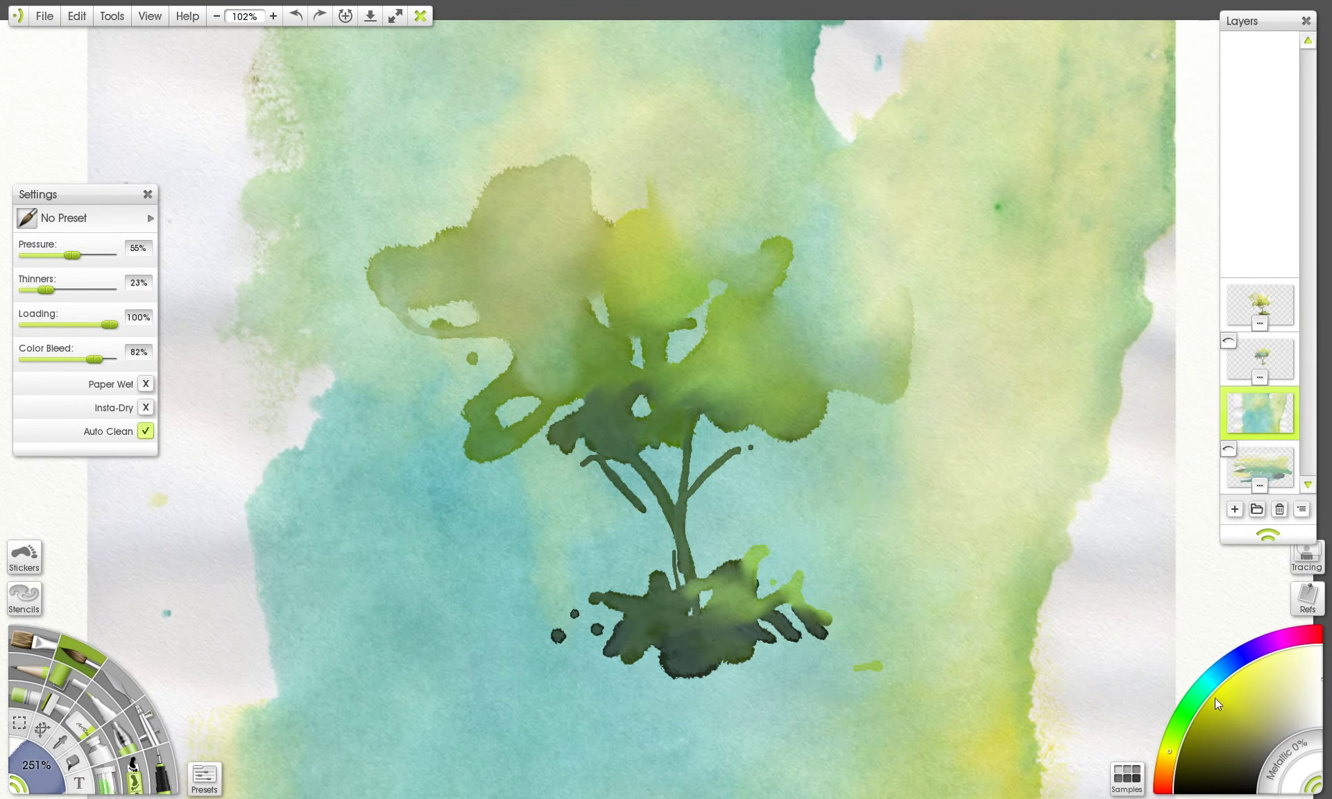
pyautogui.click(1203, 722)
pyautogui.moveTo(822, 495); pyautogui.dragTo(908, 553)
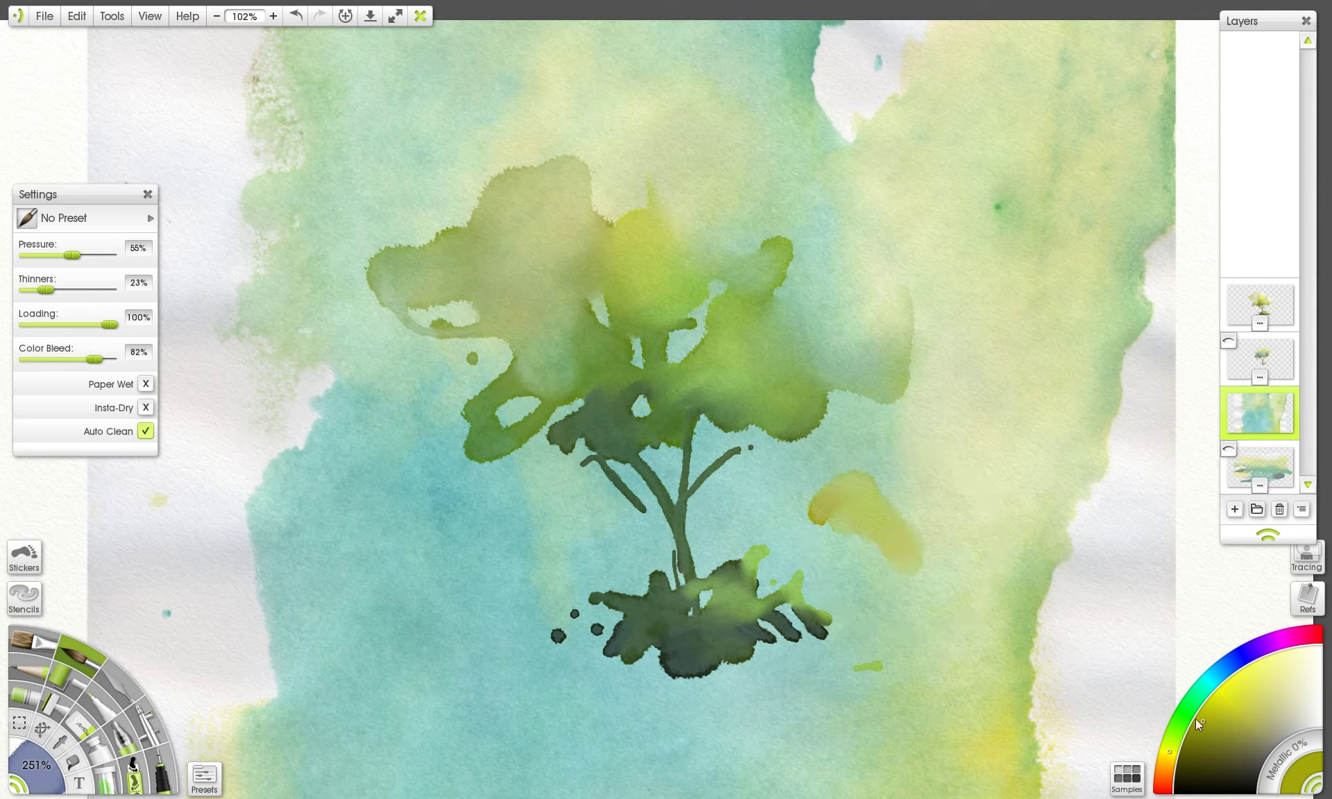
pyautogui.hotkey('ctrl', 'z')
pyautogui.click(1219, 757)
pyautogui.moveTo(885, 486)
pyautogui.mouseDown()
pyautogui.moveTo(912, 542)
pyautogui.moveTo(961, 563)
pyautogui.moveTo(930, 458)
pyautogui.moveTo(965, 502)
pyautogui.mouseUp()
pyautogui.click(1218, 724)
pyautogui.moveTo(794, 492)
pyautogui.mouseDown()
pyautogui.moveTo(828, 486)
pyautogui.moveTo(875, 515)
pyautogui.moveTo(880, 431)
pyautogui.moveTo(974, 468)
pyautogui.mouseUp()
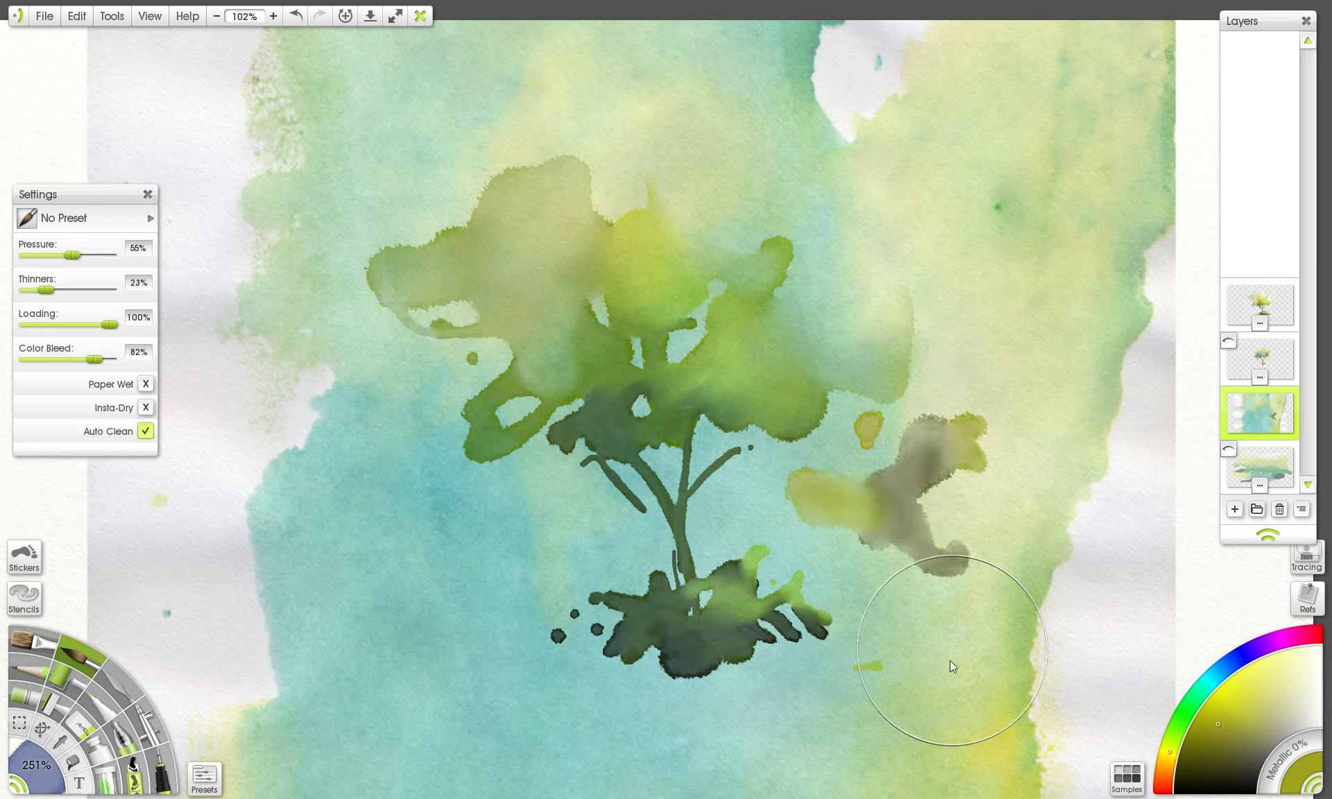
pyautogui.moveTo(873, 444); pyautogui.dragTo(888, 472)
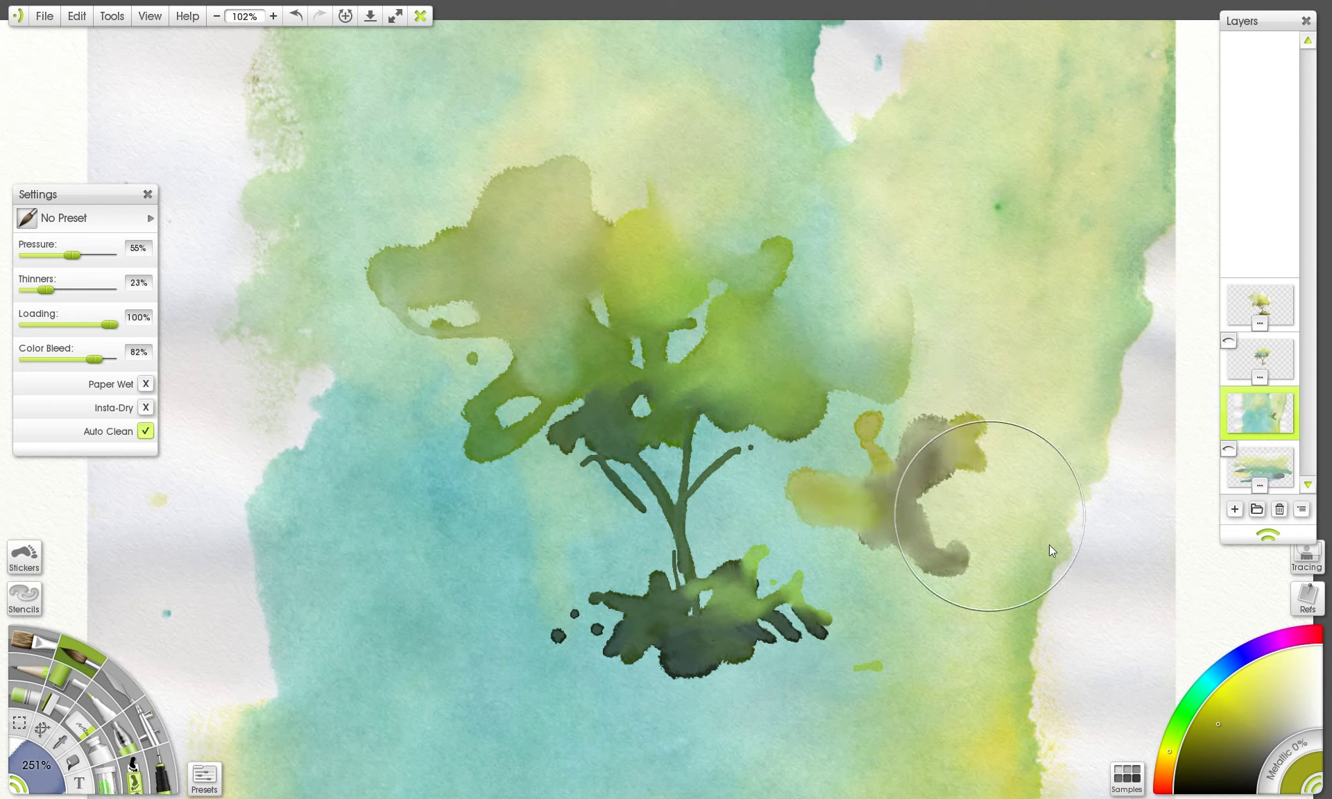
# - Add bright green, dark green and dark teal strokes to the new shape on the texture layer
pyautogui.click(1191, 705)
pyautogui.moveTo(969, 504); pyautogui.dragTo(1014, 480)
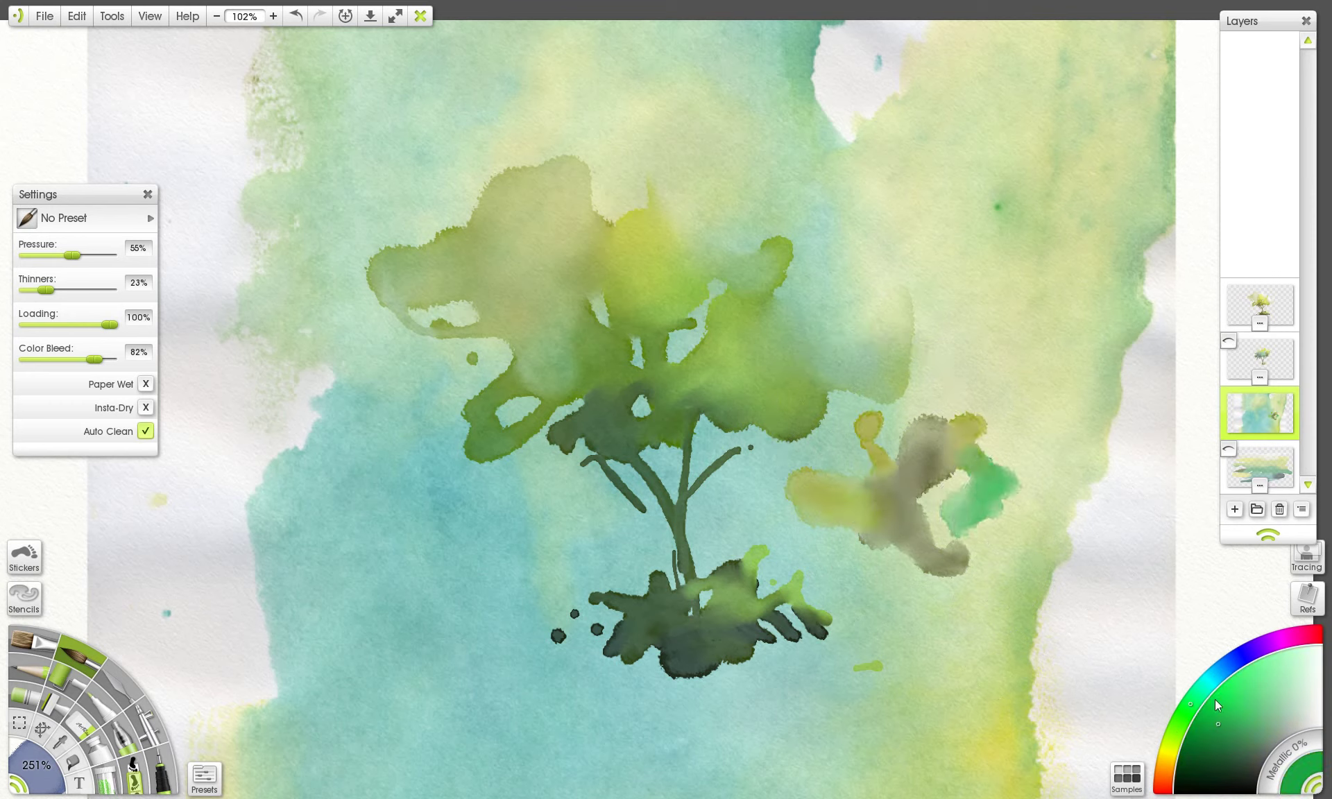
pyautogui.moveTo(917, 548)
pyautogui.mouseDown()
pyautogui.moveTo(853, 573)
pyautogui.moveTo(887, 591)
pyautogui.moveTo(858, 550)
pyautogui.moveTo(814, 549)
pyautogui.mouseUp()
pyautogui.click(1205, 763)
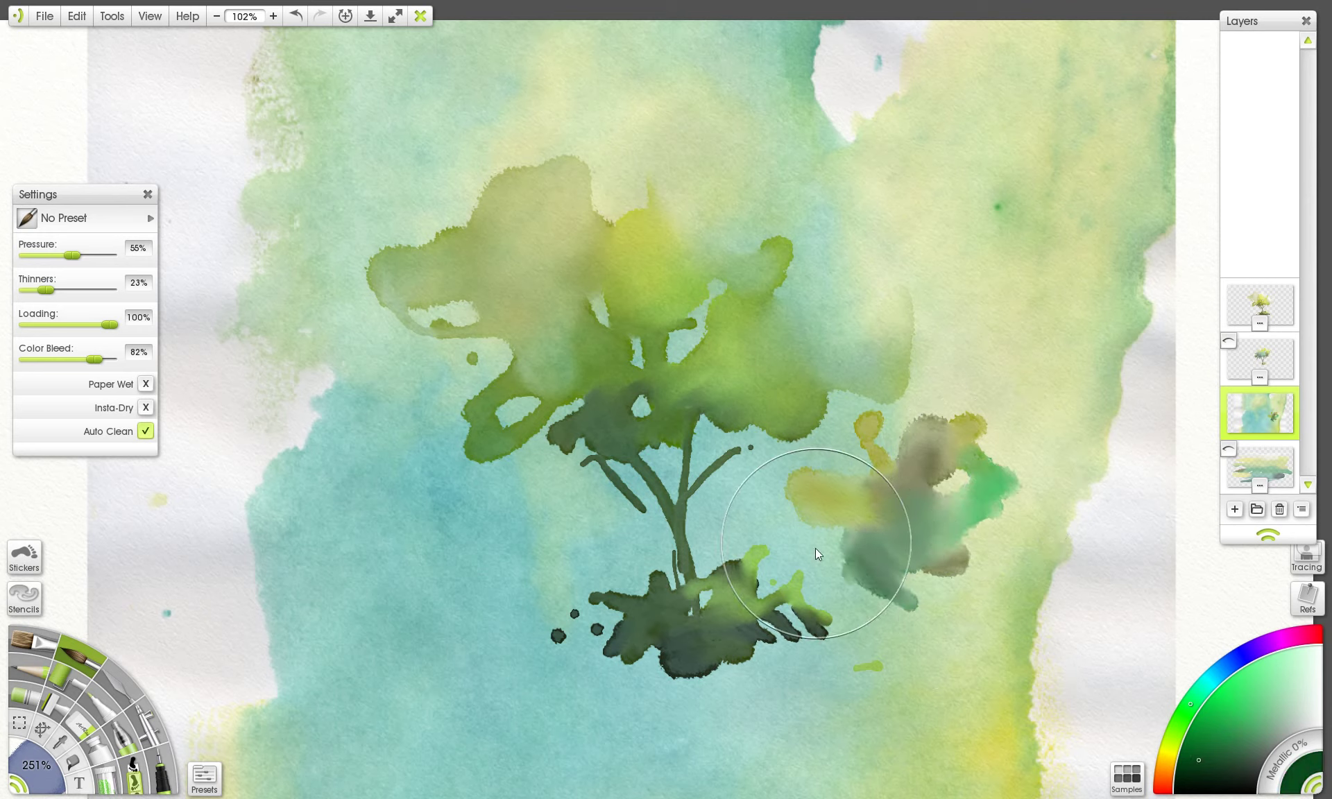
pyautogui.click(1199, 688)
pyautogui.moveTo(944, 590)
pyautogui.mouseDown()
pyautogui.moveTo(986, 565)
pyautogui.moveTo(985, 585)
pyautogui.moveTo(911, 621)
pyautogui.moveTo(833, 633)
pyautogui.moveTo(1055, 542)
pyautogui.mouseUp()
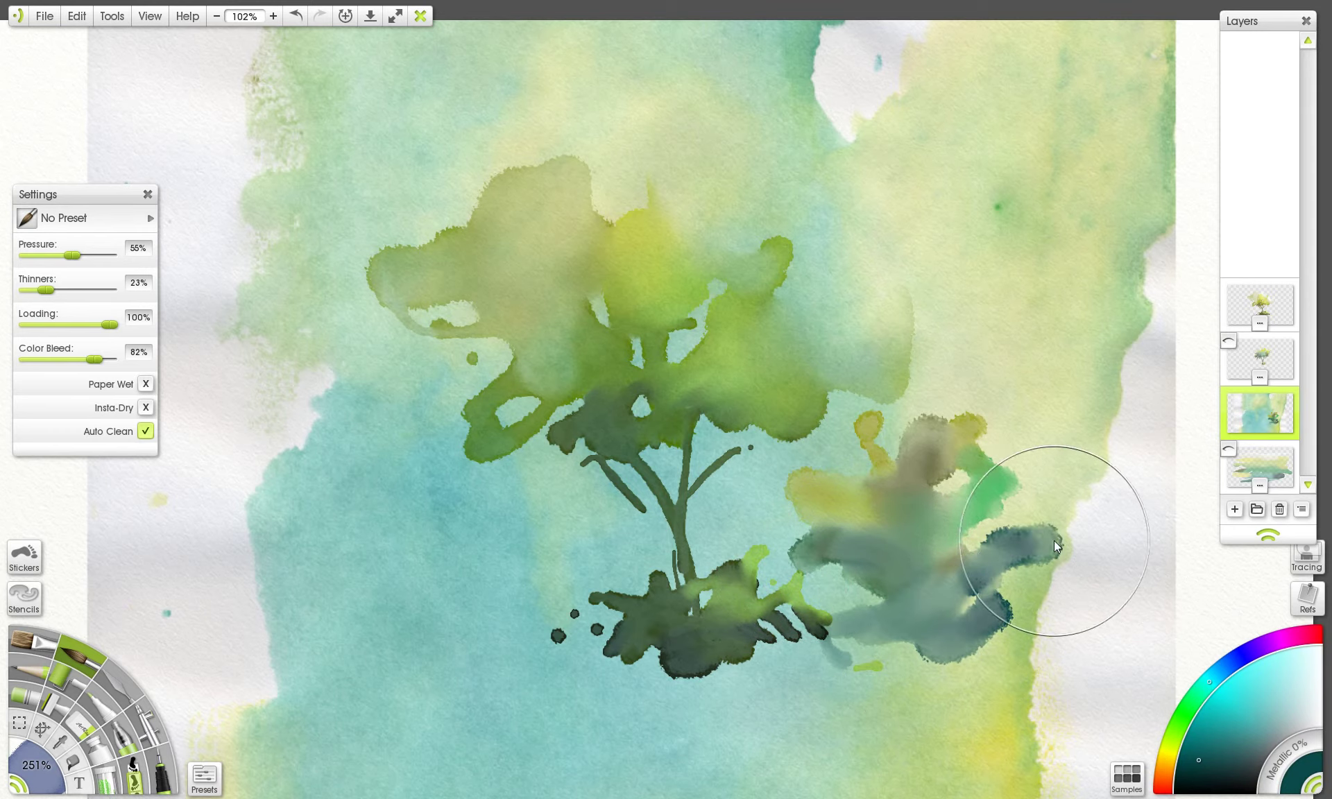
pyautogui.click(1030, 414)
pyautogui.moveTo(573, 503); pyautogui.dragTo(597, 455)
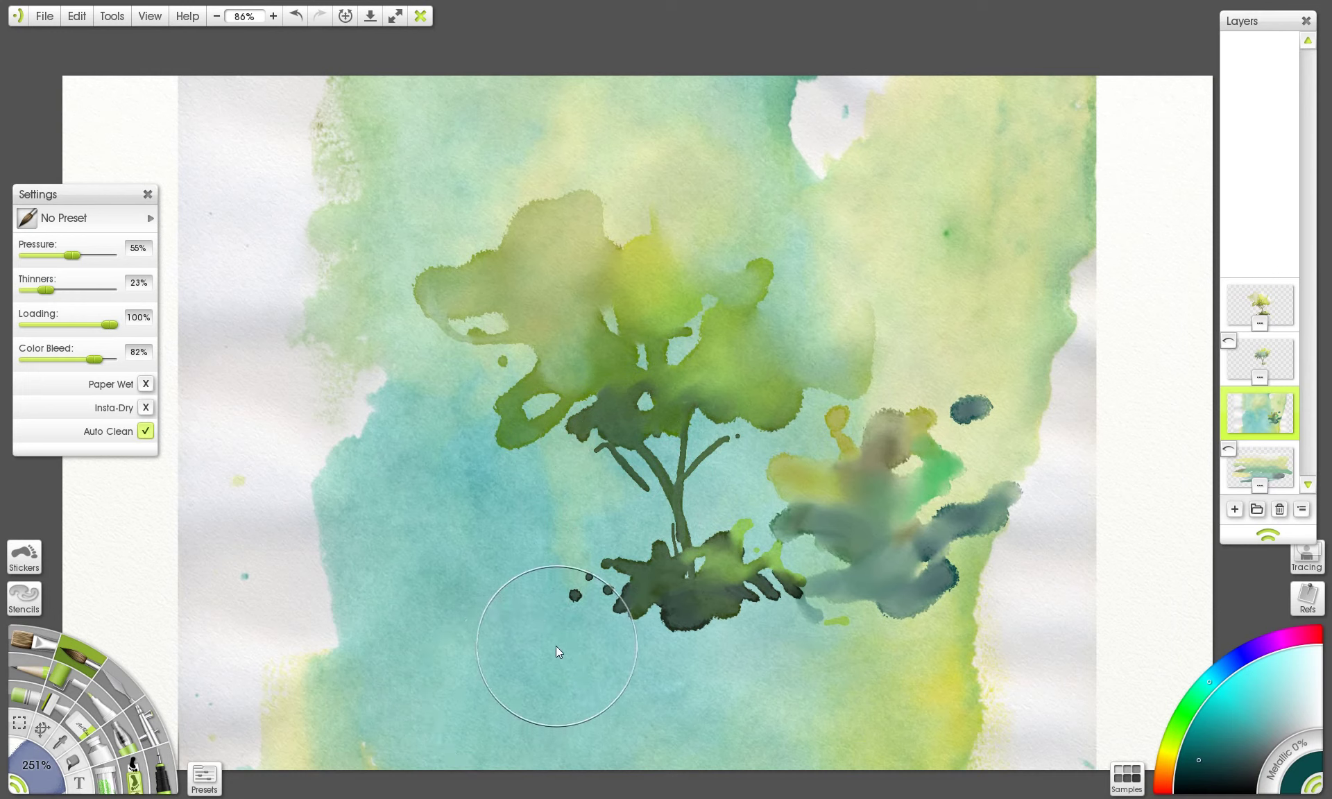
# - Try the pencil's Hard and Dark preset at 118% and its Hard Shader preset, undoing the test strokes
pyautogui.click(47, 652)
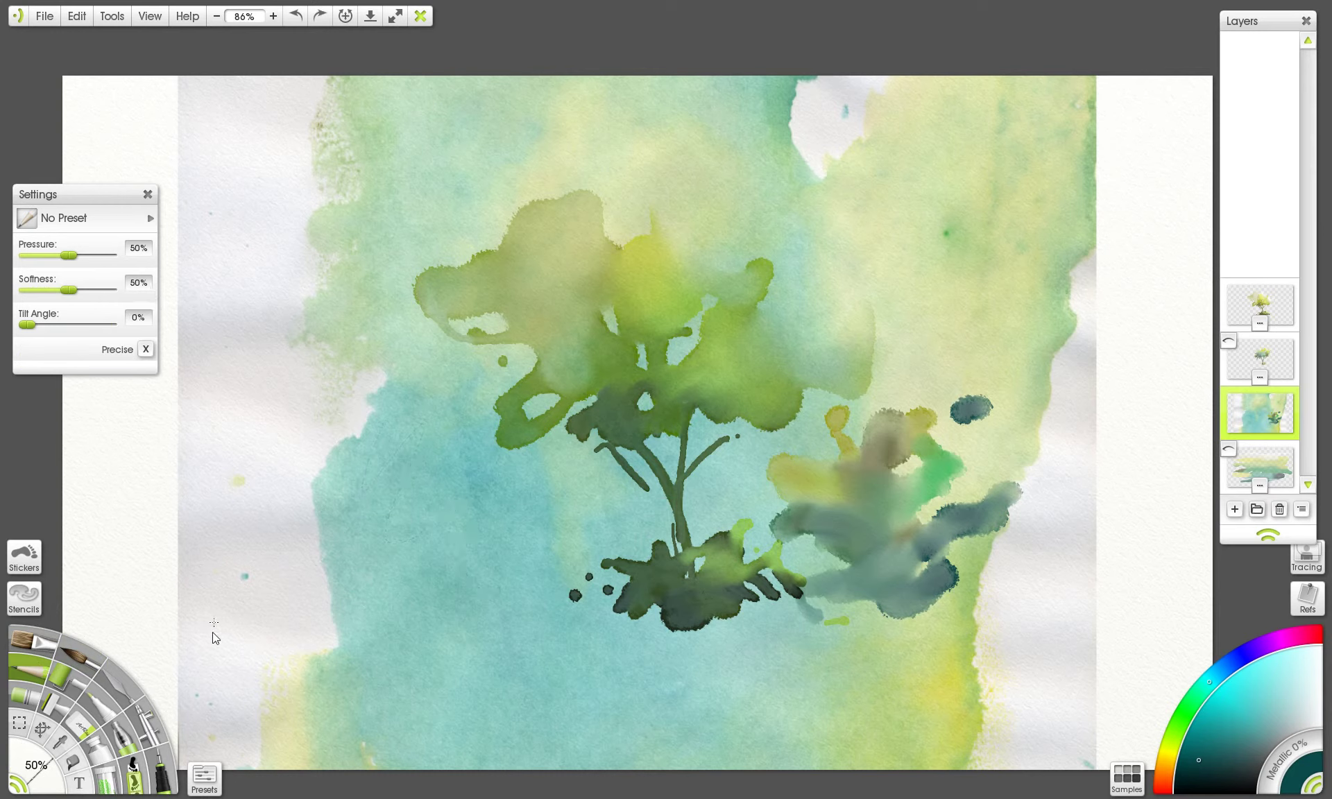
pyautogui.click(205, 777)
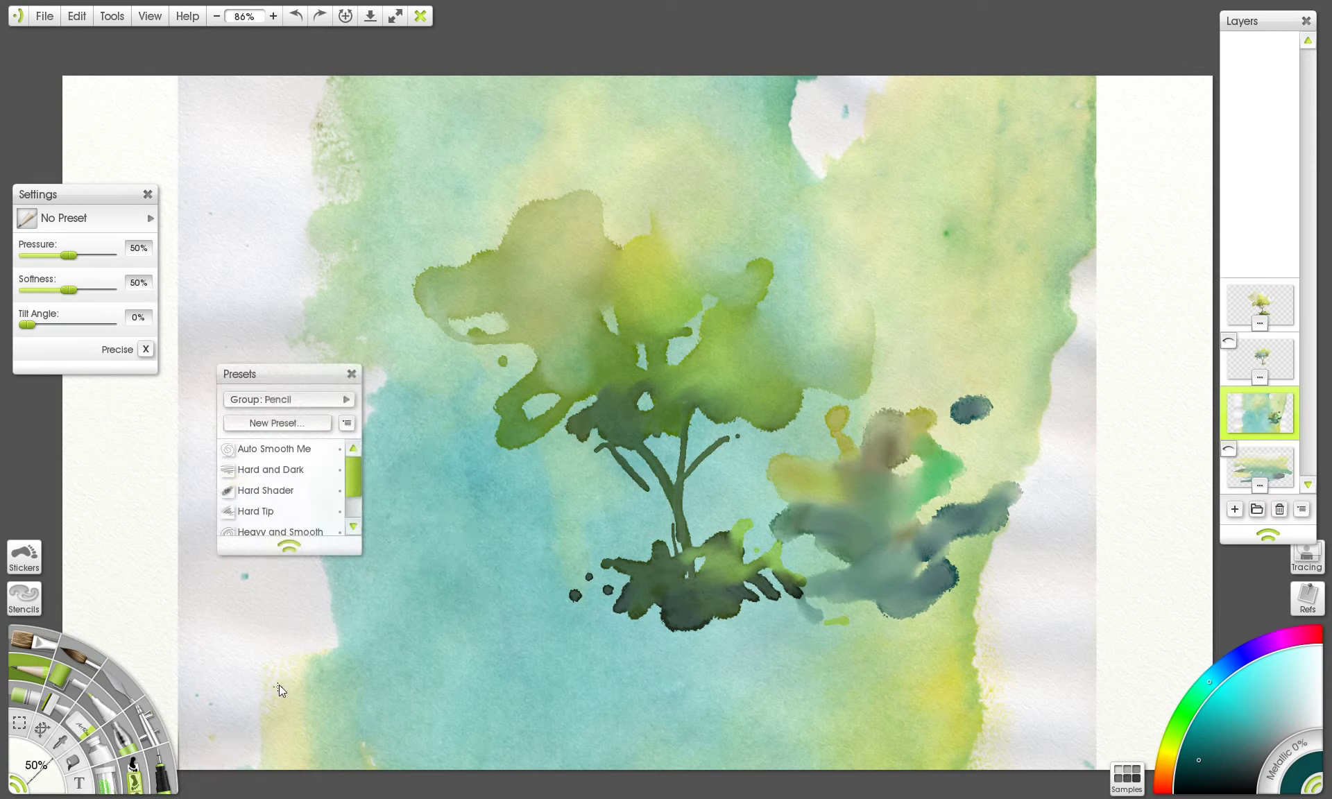
pyautogui.click(274, 470)
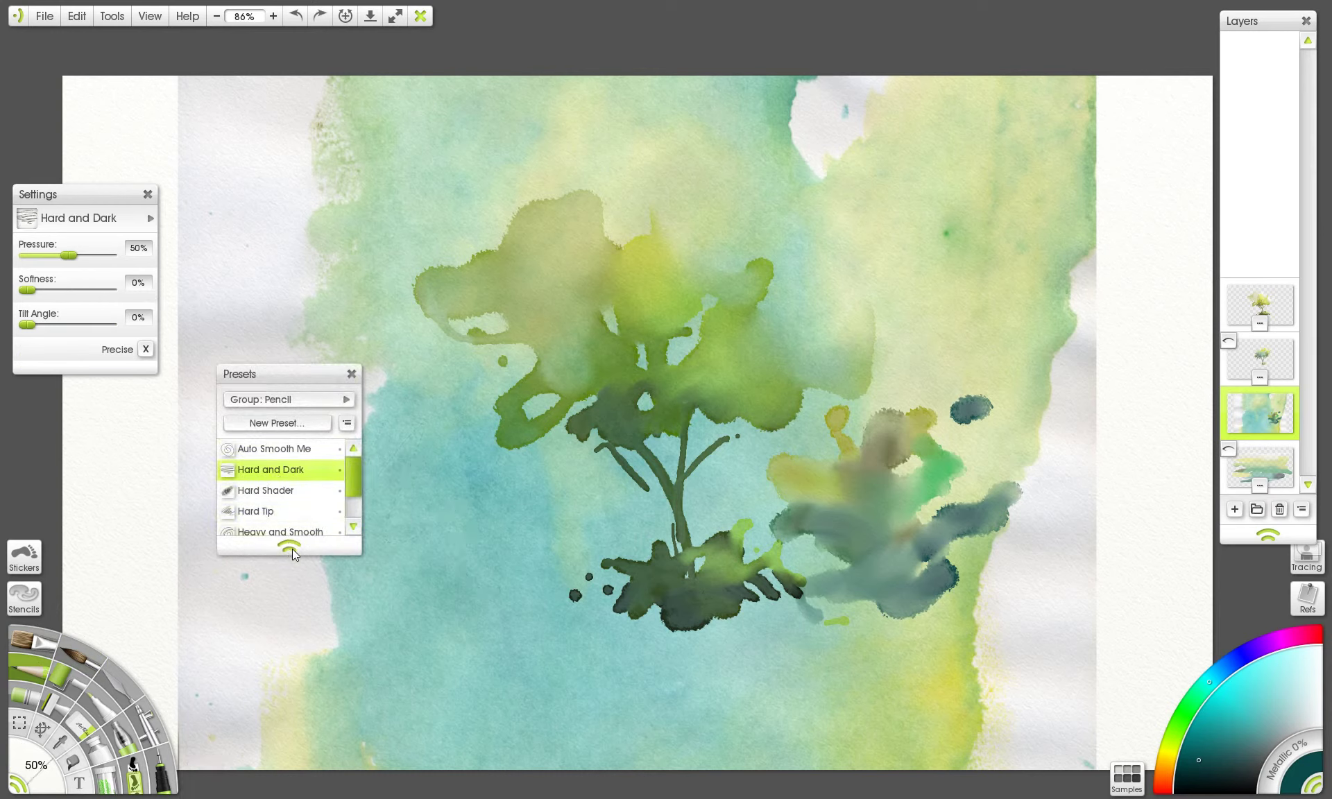
pyautogui.click(292, 547)
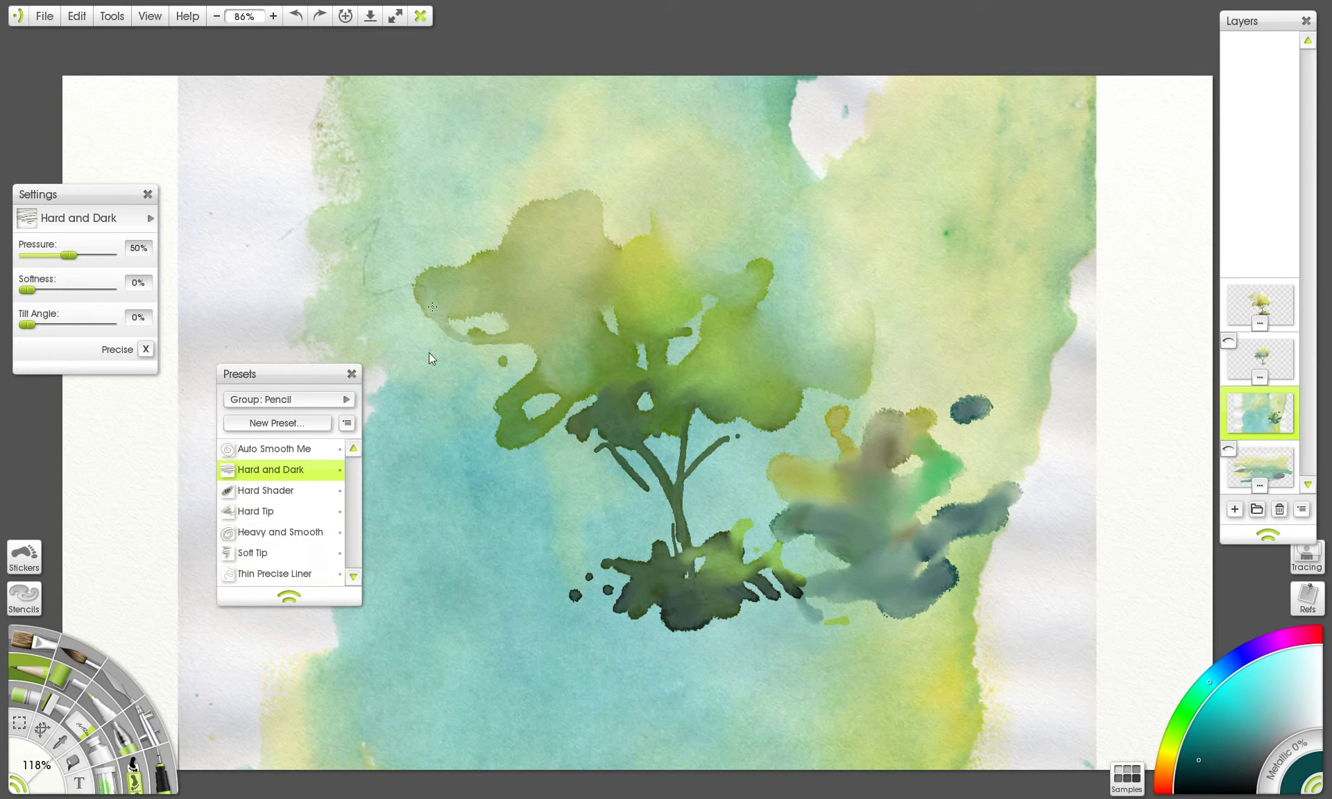
pyautogui.hotkey('ctrl', 'z')
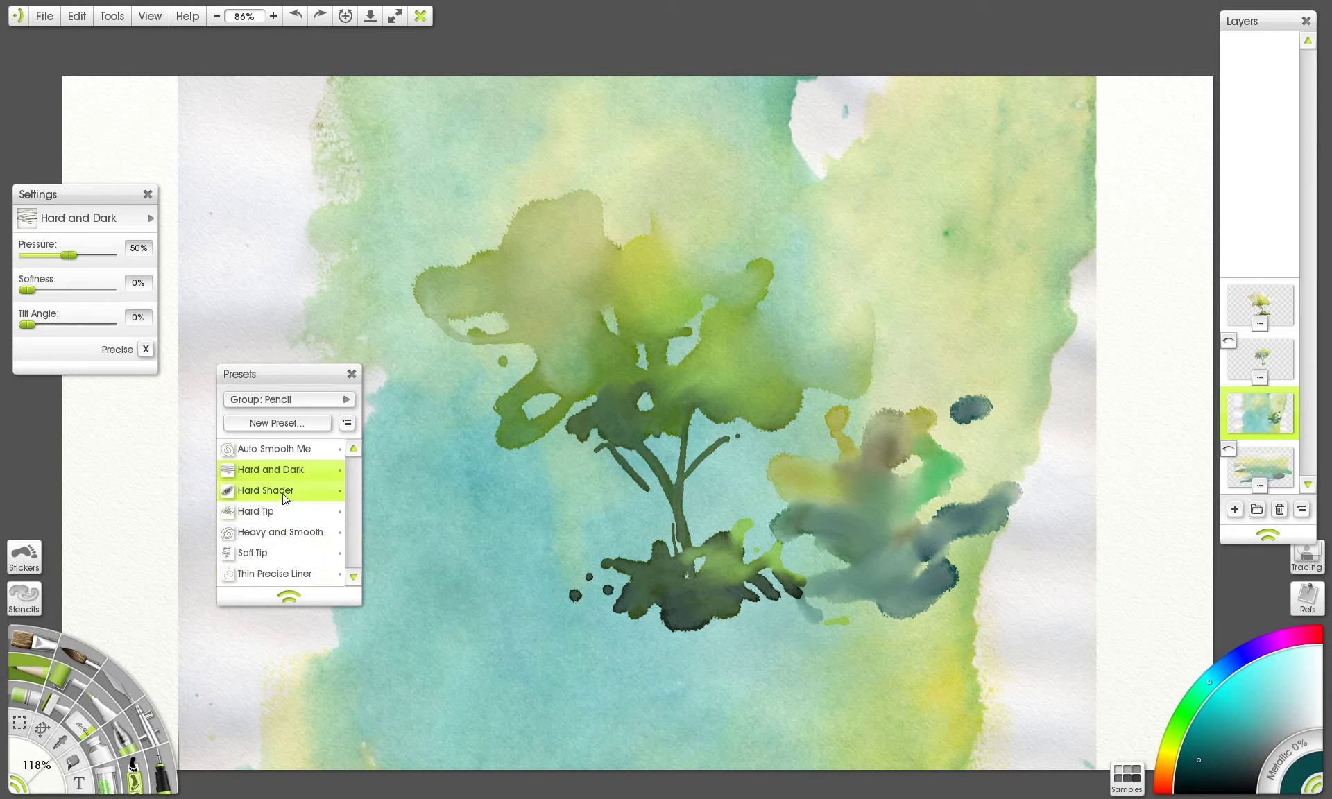
pyautogui.click(274, 490)
pyautogui.moveTo(527, 582); pyautogui.dragTo(552, 771)
pyautogui.hotkey('ctrl', 'z')
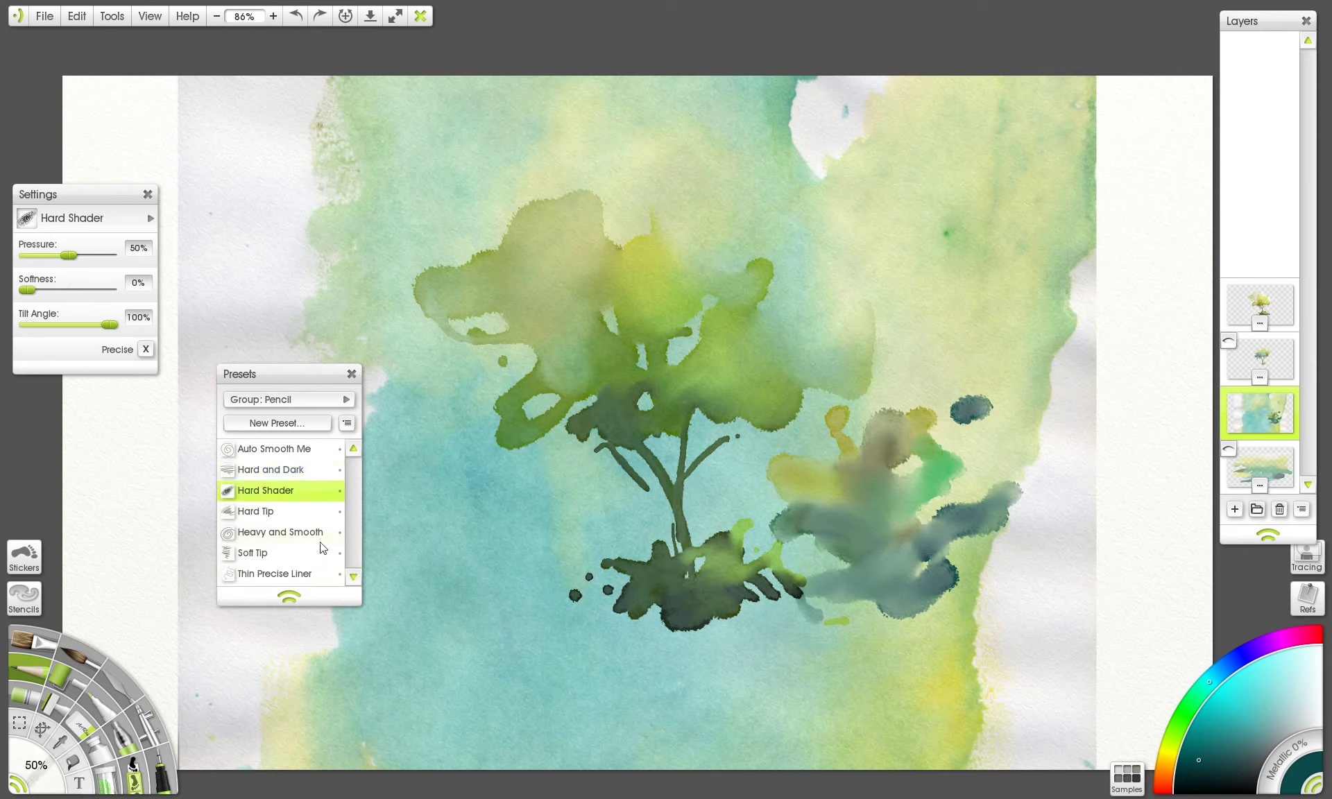
# - Try the pencil's Hard Tip and Heavy and Smooth presets with a scribbled line, undoing the line
pyautogui.click(264, 512)
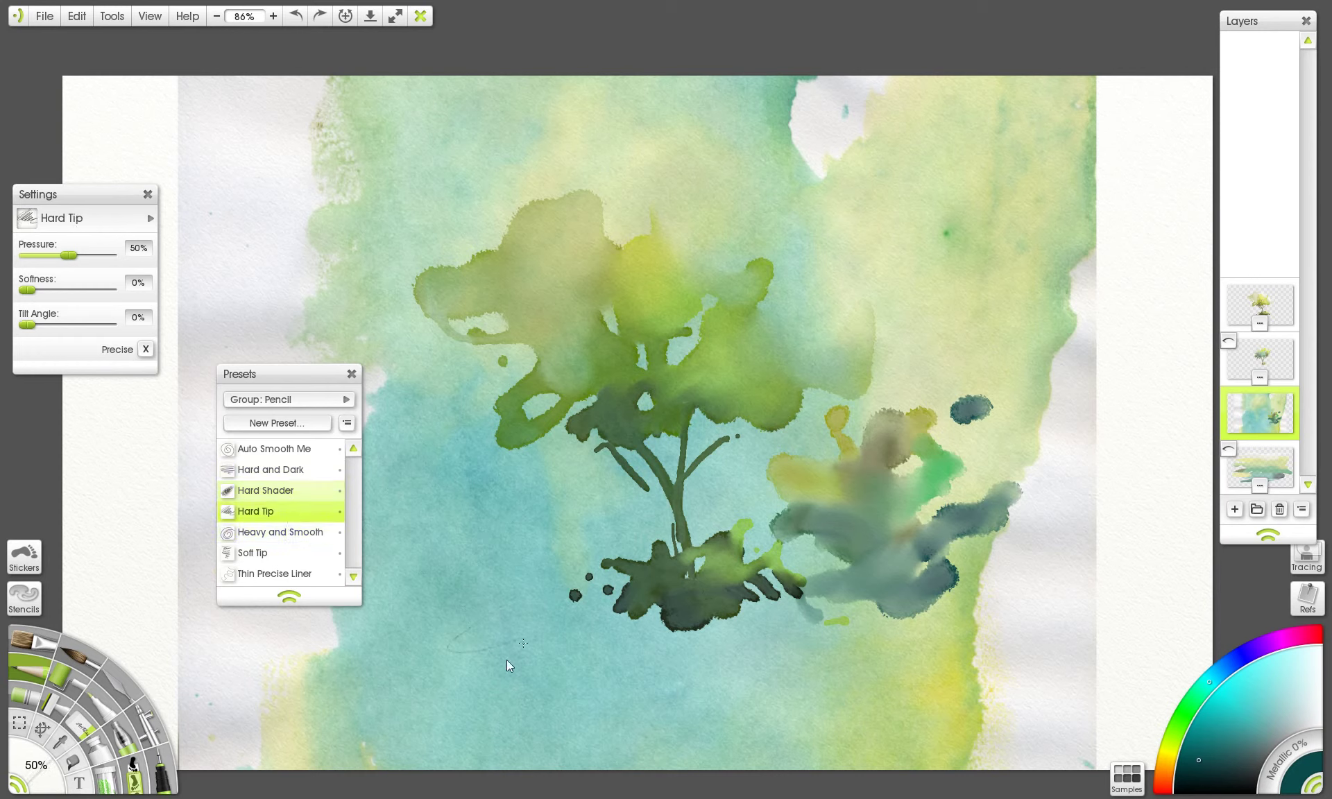
pyautogui.click(305, 533)
pyautogui.moveTo(417, 552); pyautogui.dragTo(448, 601)
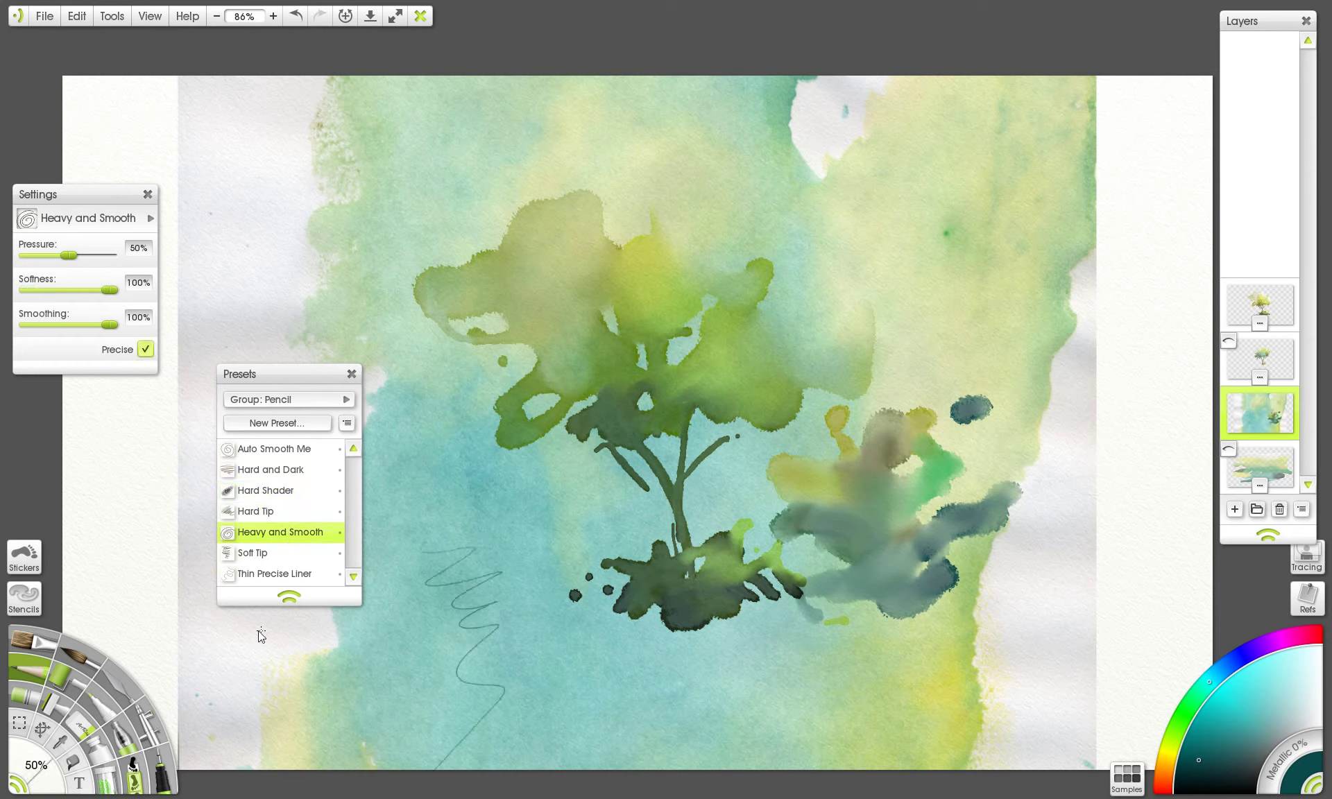
pyautogui.hotkey('ctrl', 'z')
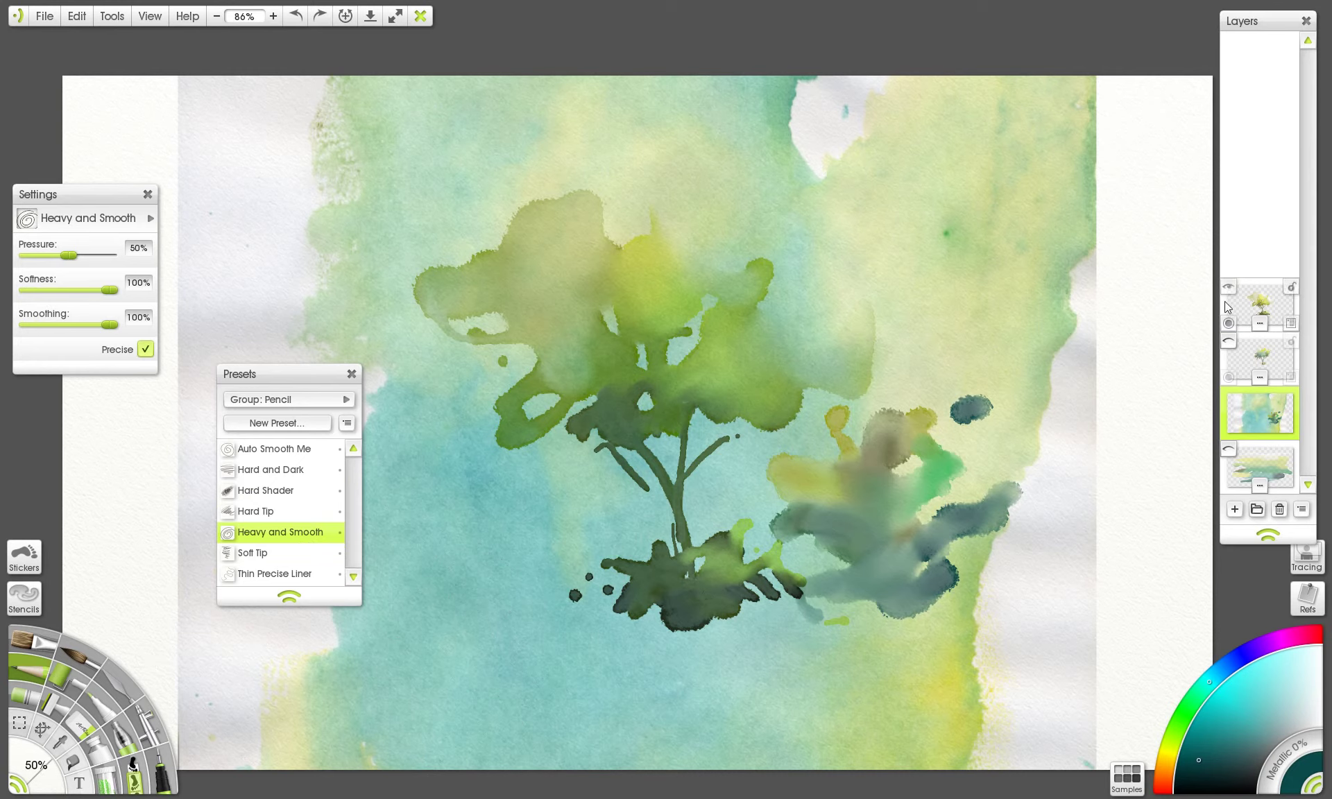
# - Hide the top tree layer and the texture layer to leave a blank canvas
pyautogui.click(1229, 288)
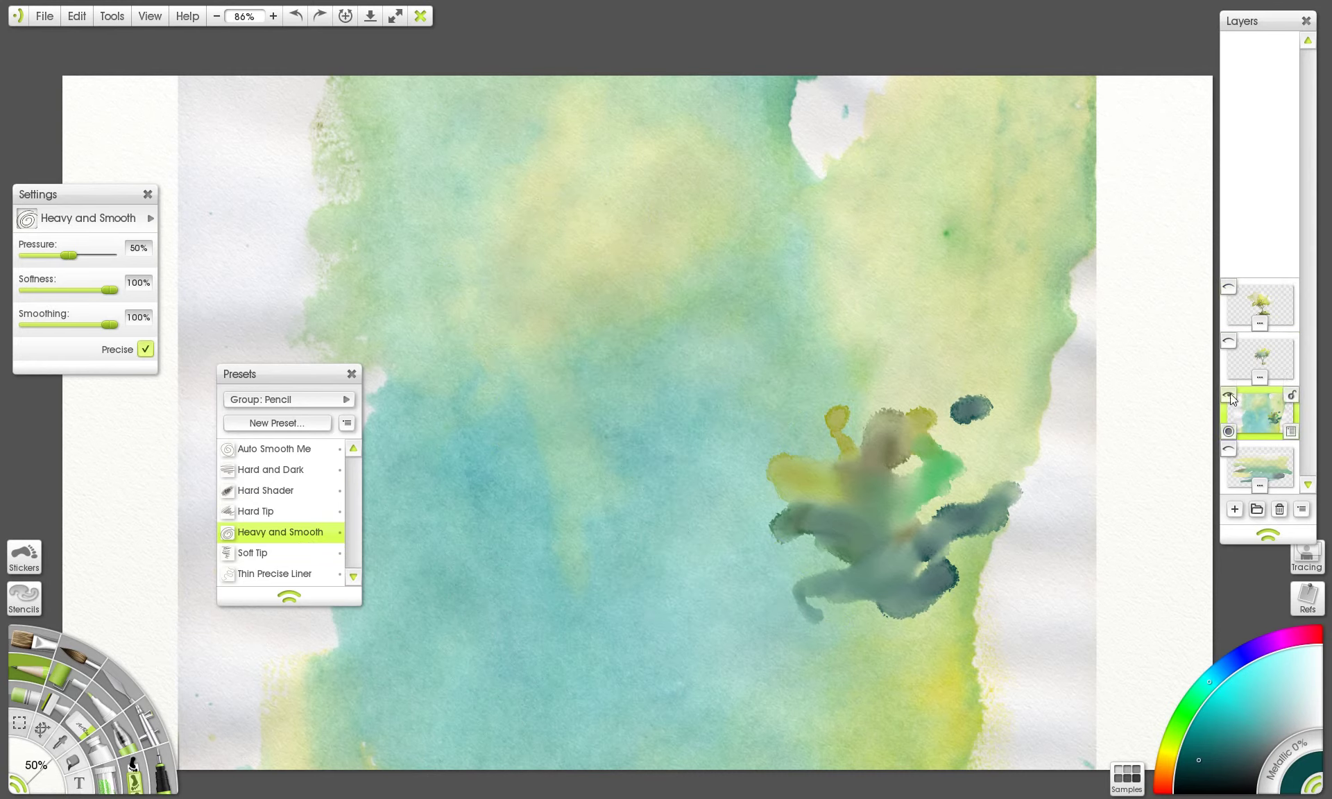
pyautogui.click(1229, 396)
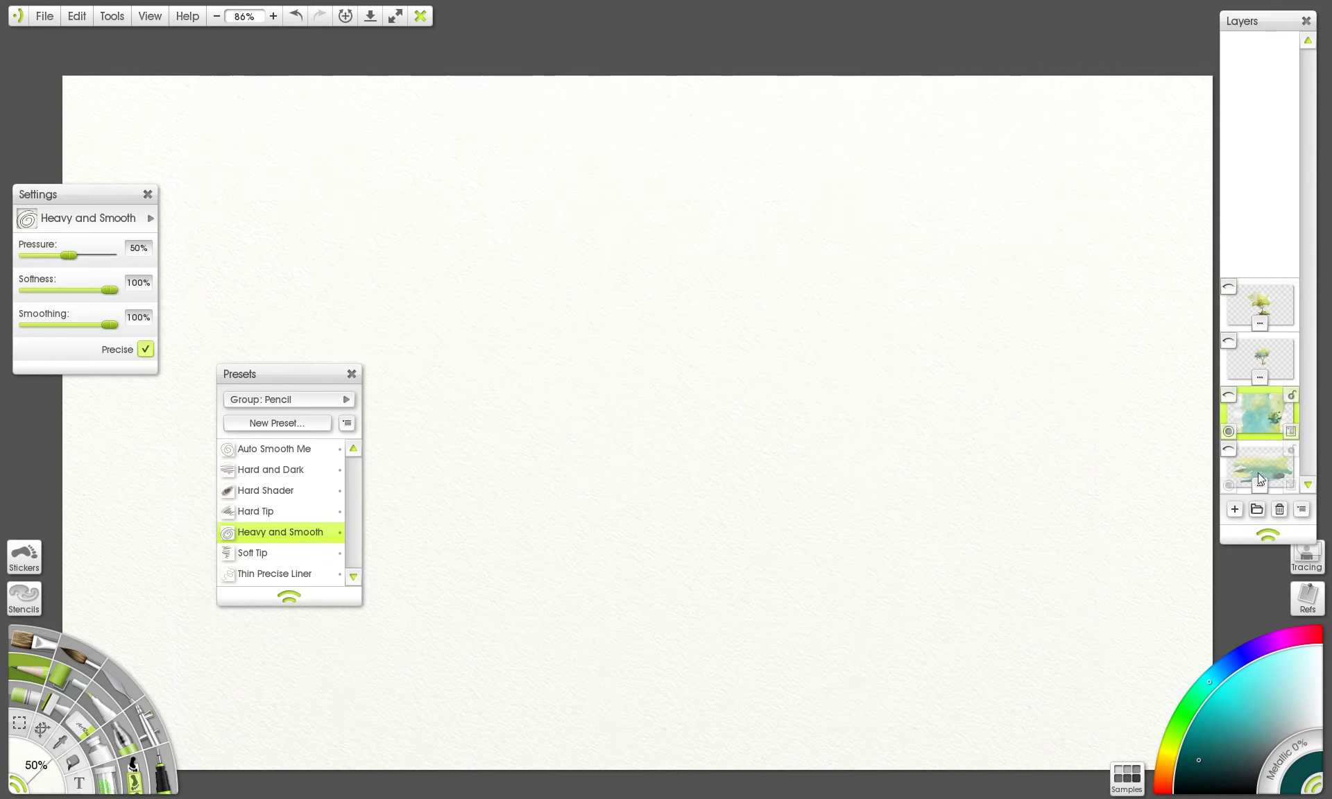
pyautogui.click(1281, 510)
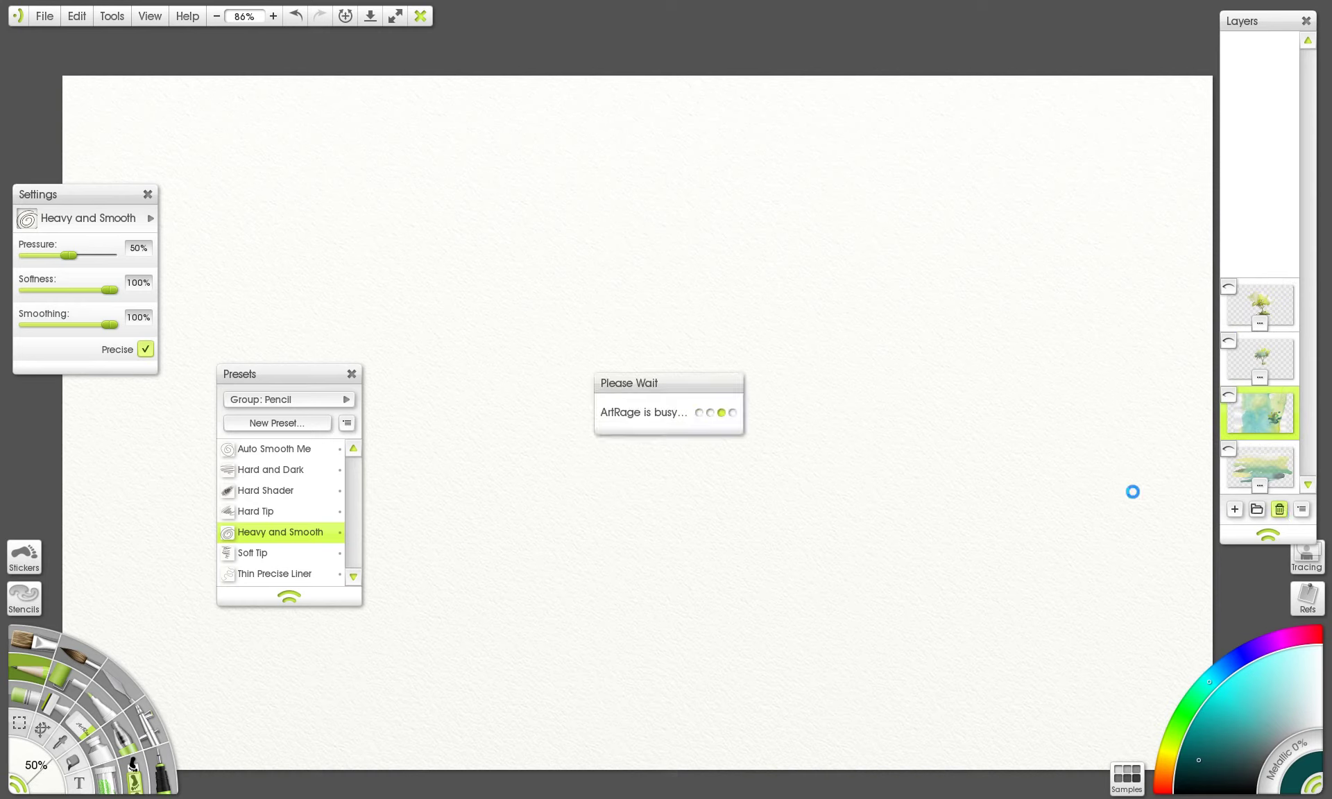
pyautogui.hotkey('ctrl', 'z')
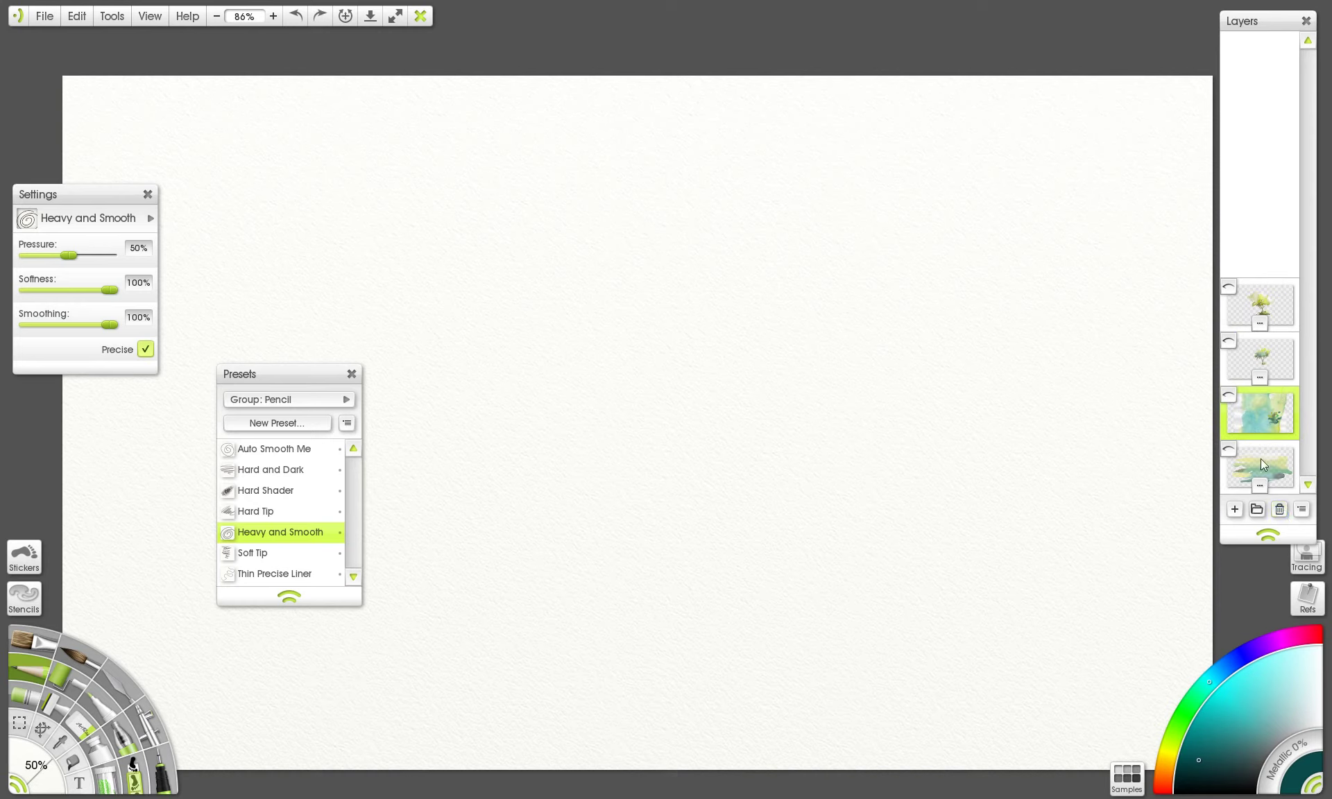
pyautogui.click(1235, 510)
pyautogui.hotkey('ctrl', 'z')
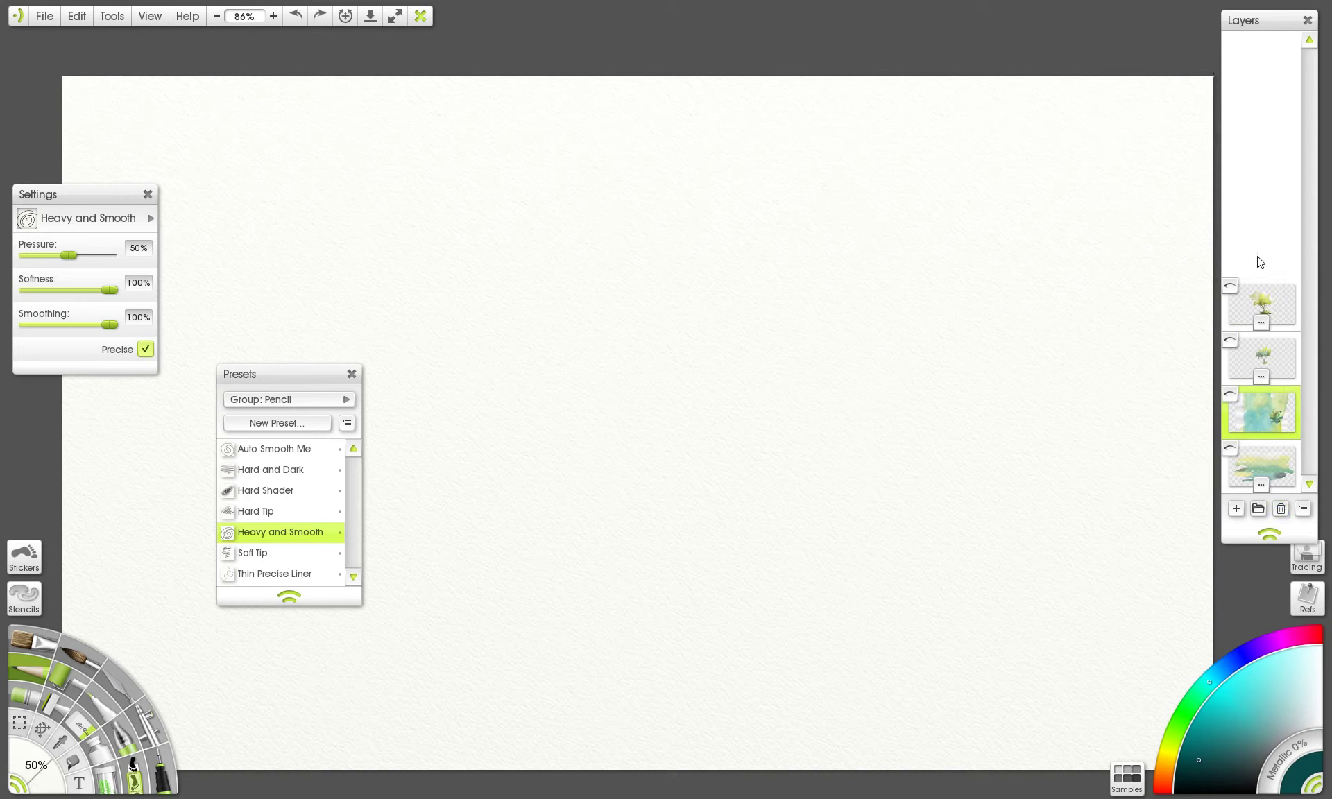
# - Add a new layer, move it directly below the top tree layer, and dismiss the pencil presets
pyautogui.click(1240, 509)
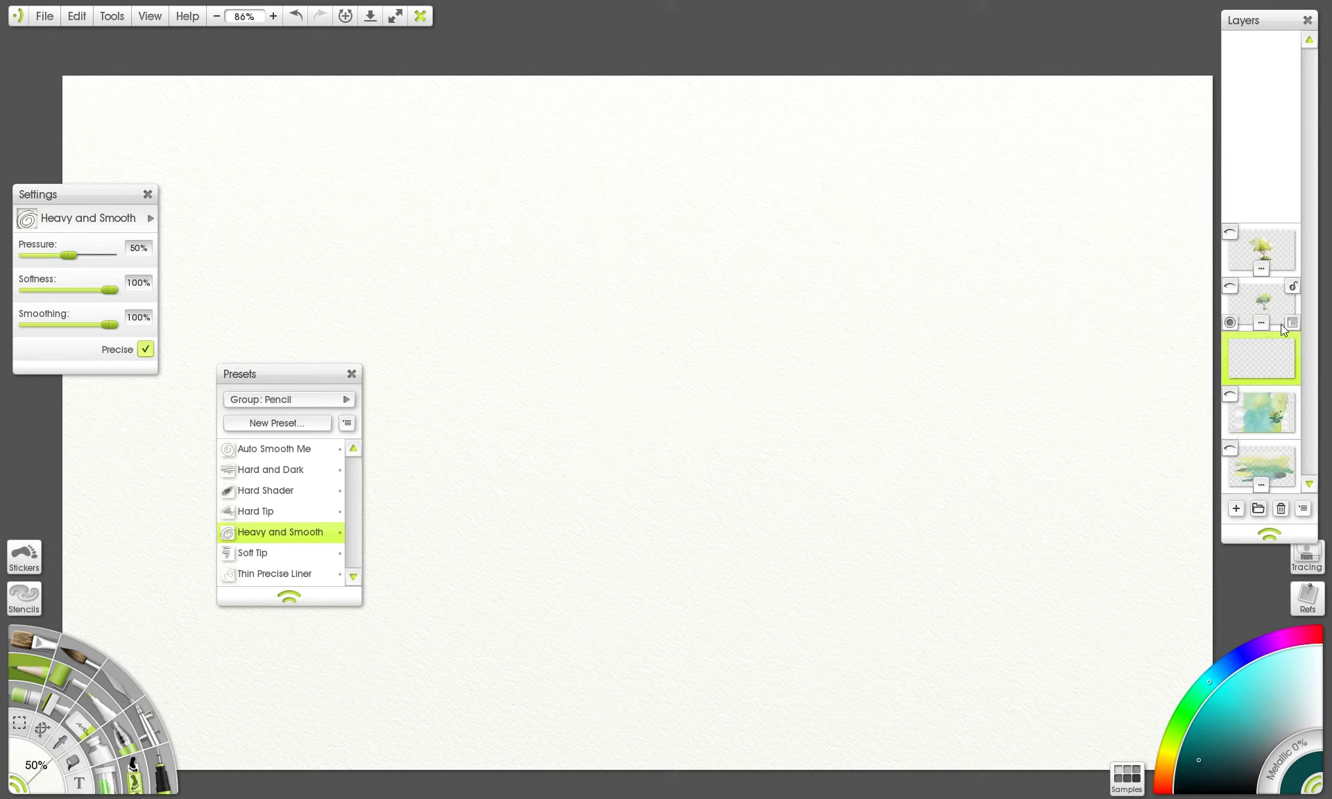
pyautogui.moveTo(1251, 253); pyautogui.dragTo(1252, 239)
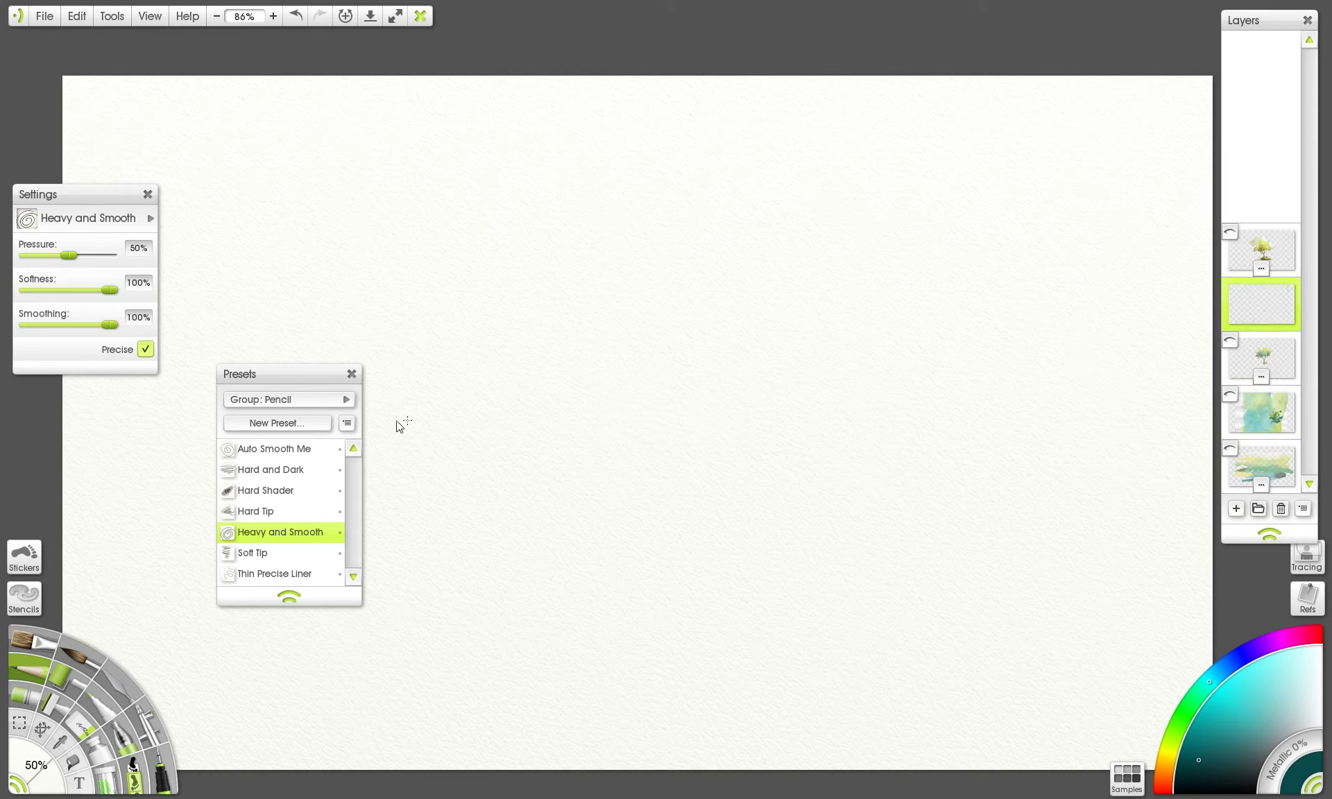
pyautogui.moveTo(284, 381); pyautogui.dragTo(243, 490)
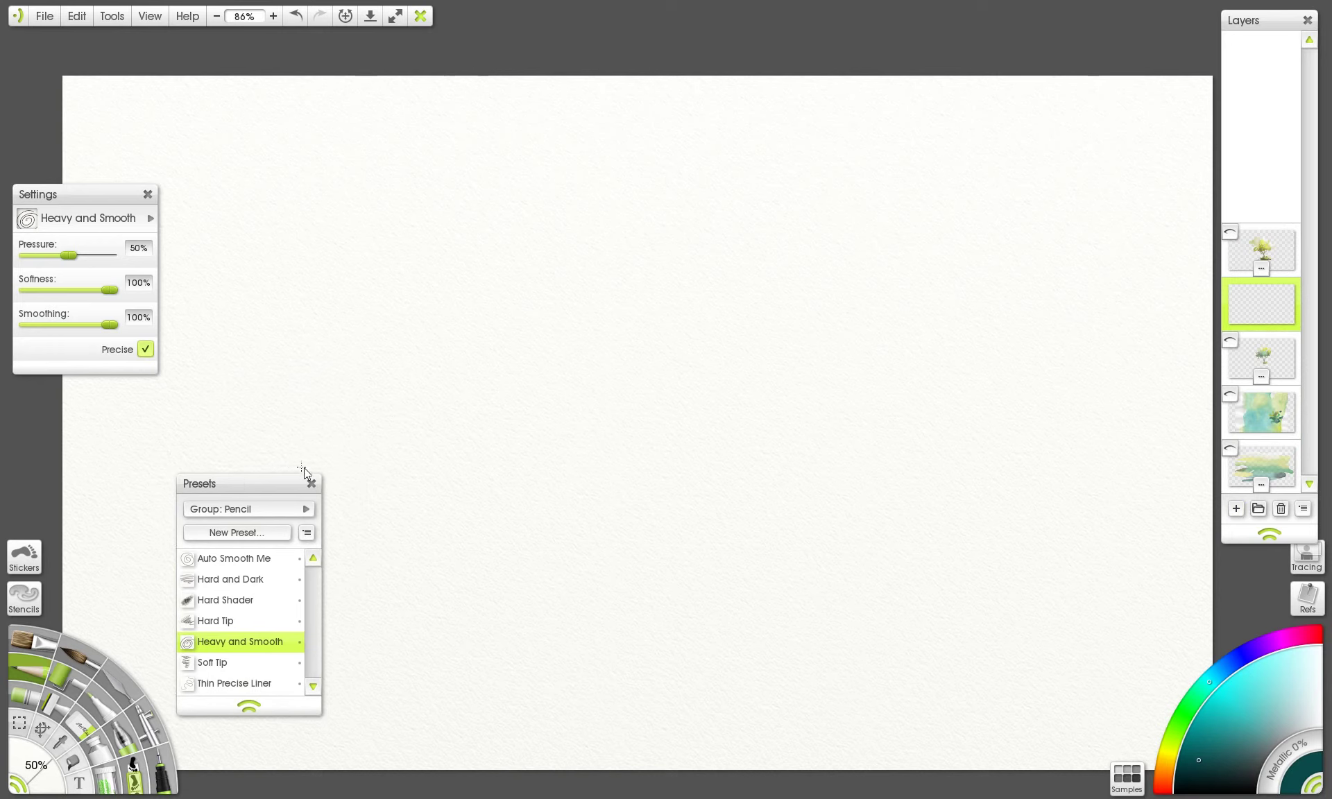
pyautogui.click(312, 484)
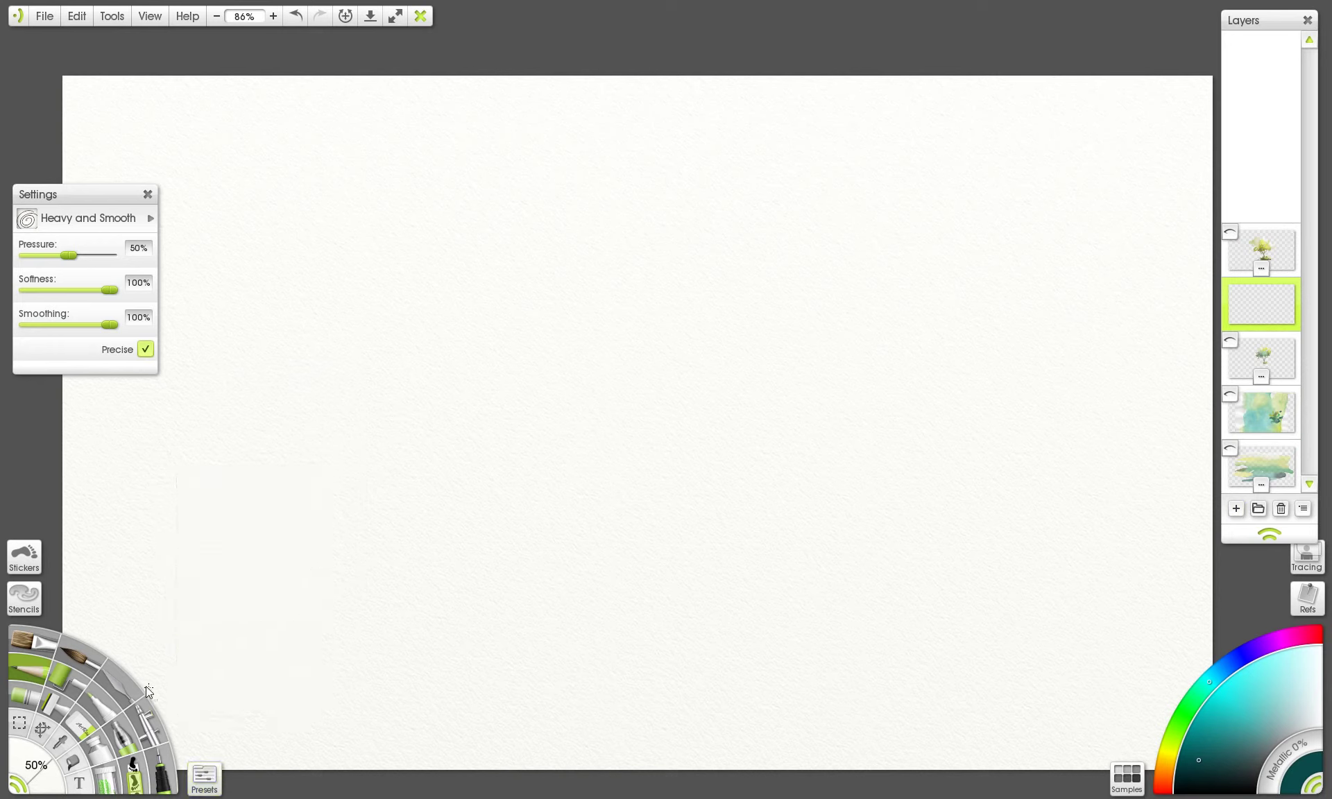
# - Squeeze a short dark teal paint tube stroke onto the upper canvas, with a purple stroke and dot below it
pyautogui.click(135, 786)
pyautogui.click(127, 761)
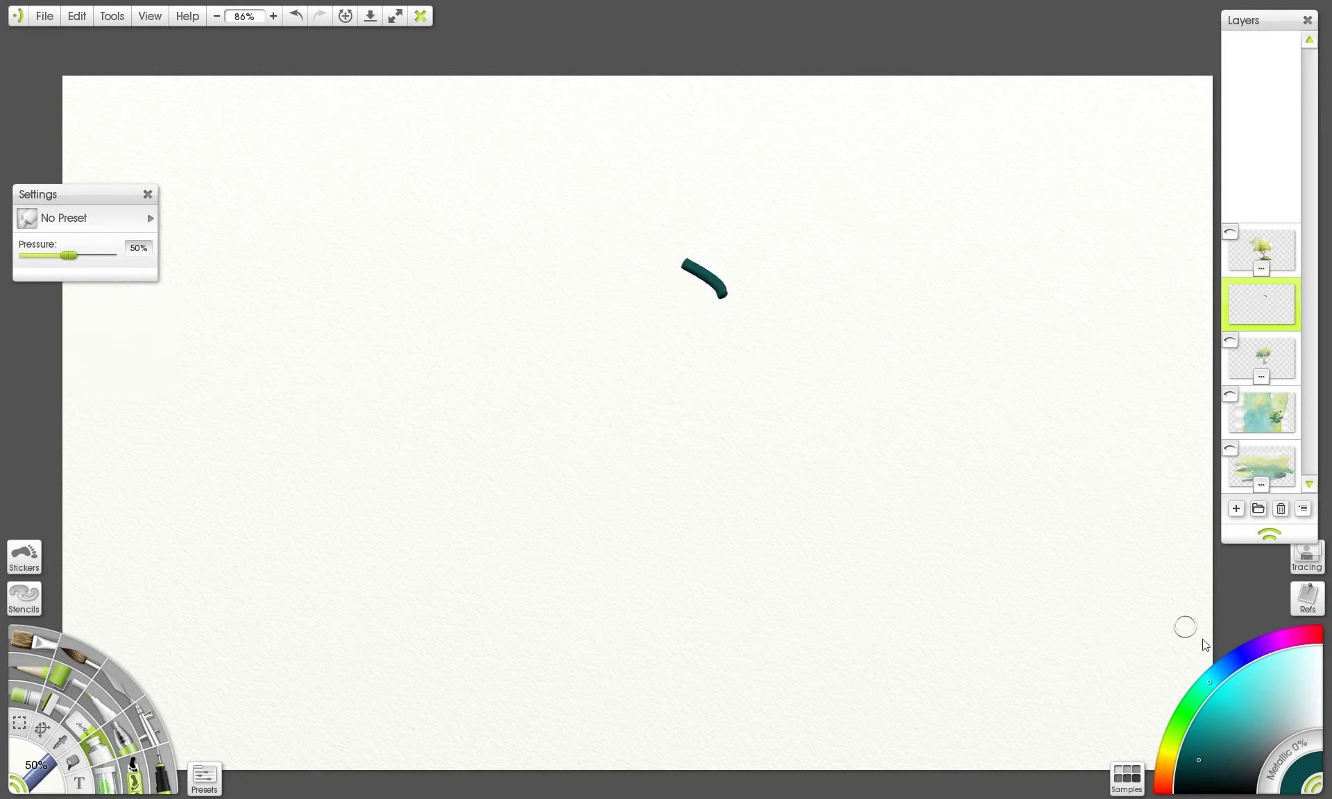
pyautogui.click(1267, 643)
pyautogui.click(1237, 696)
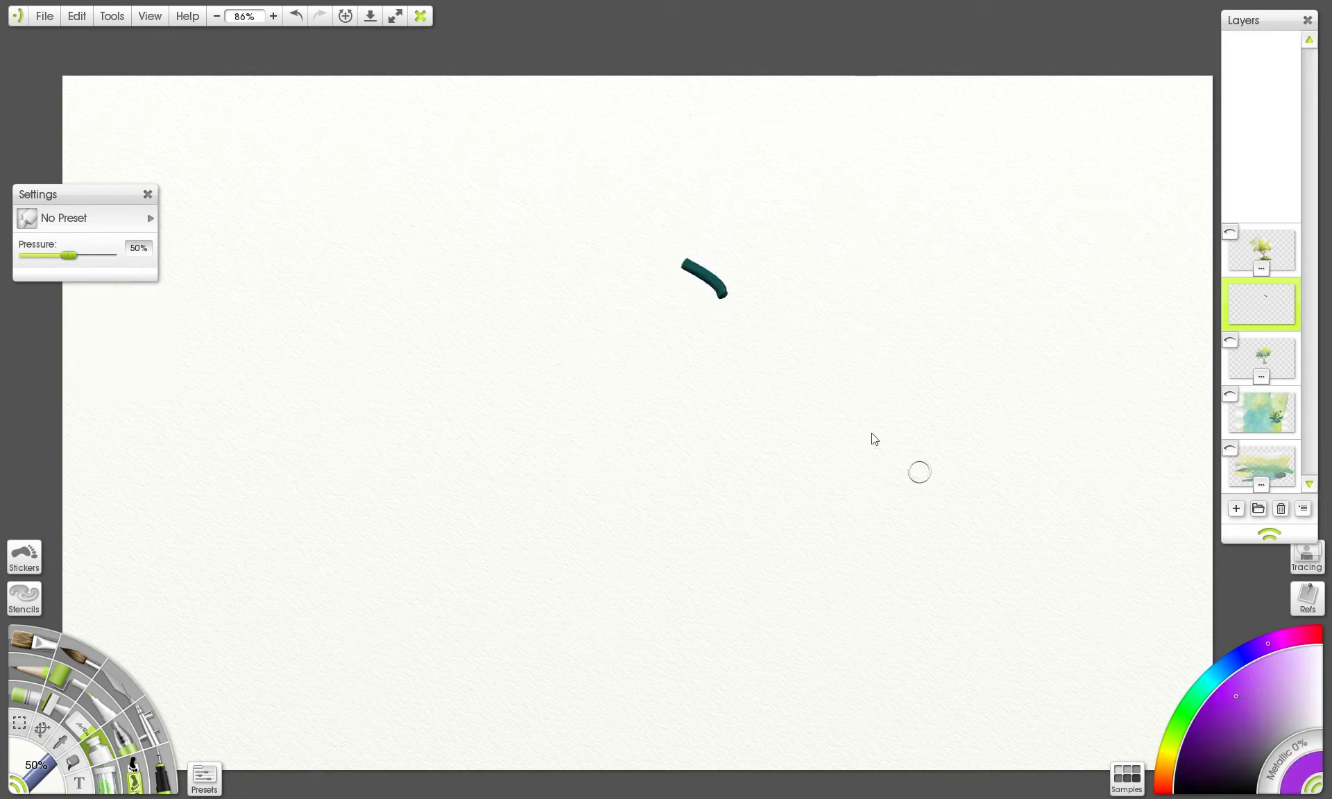
pyautogui.moveTo(680, 333); pyautogui.dragTo(732, 339)
pyautogui.click(764, 346)
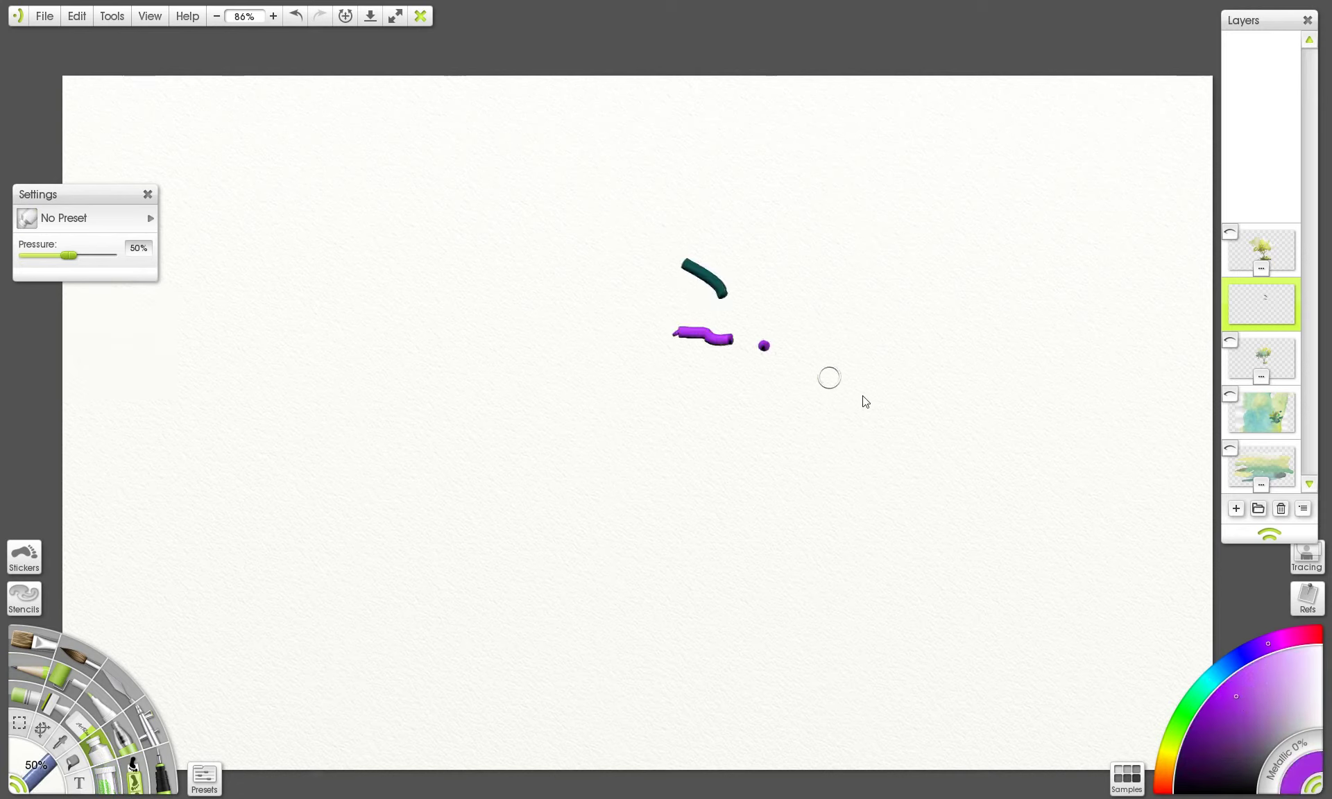
# - Add short green, olive and pale yellow paint tube strokes around the purple dot
pyautogui.click(1189, 713)
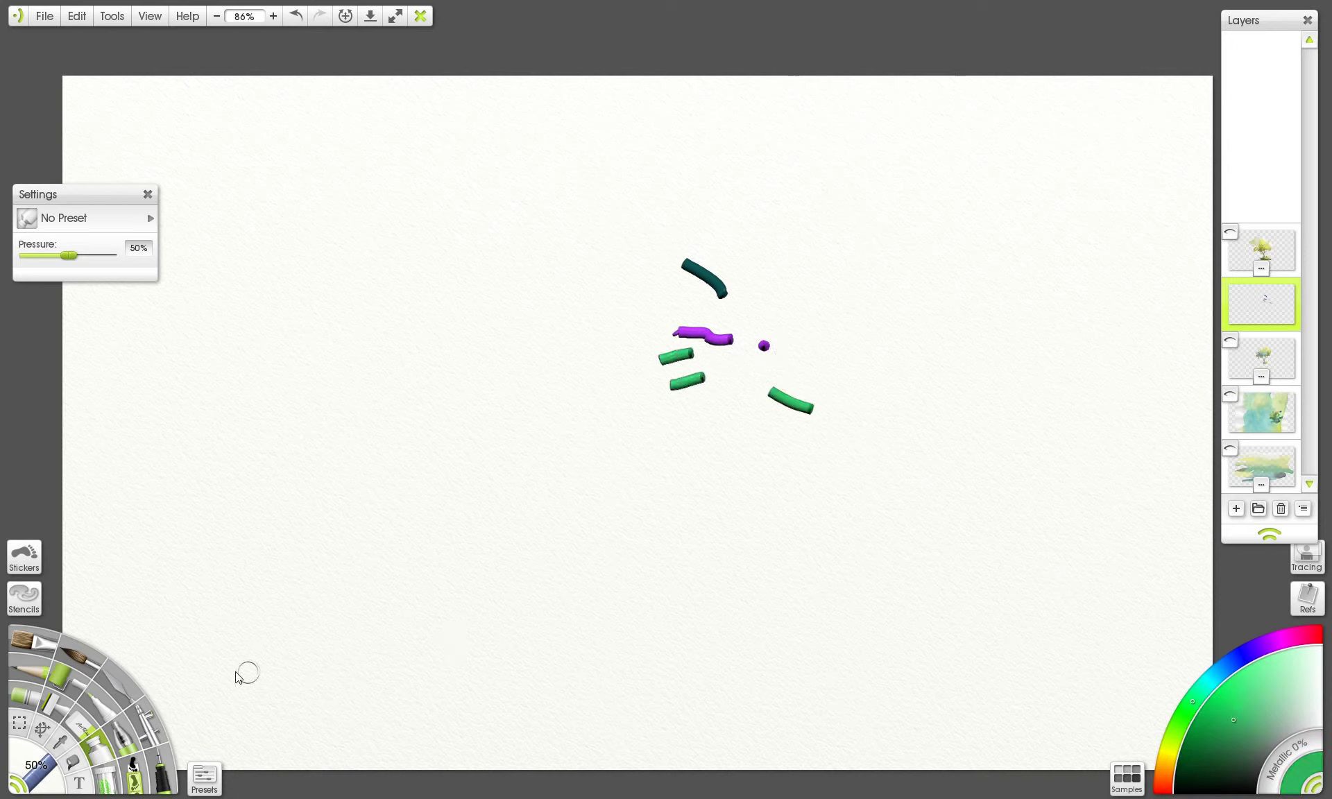
pyautogui.click(1173, 745)
pyautogui.click(1210, 739)
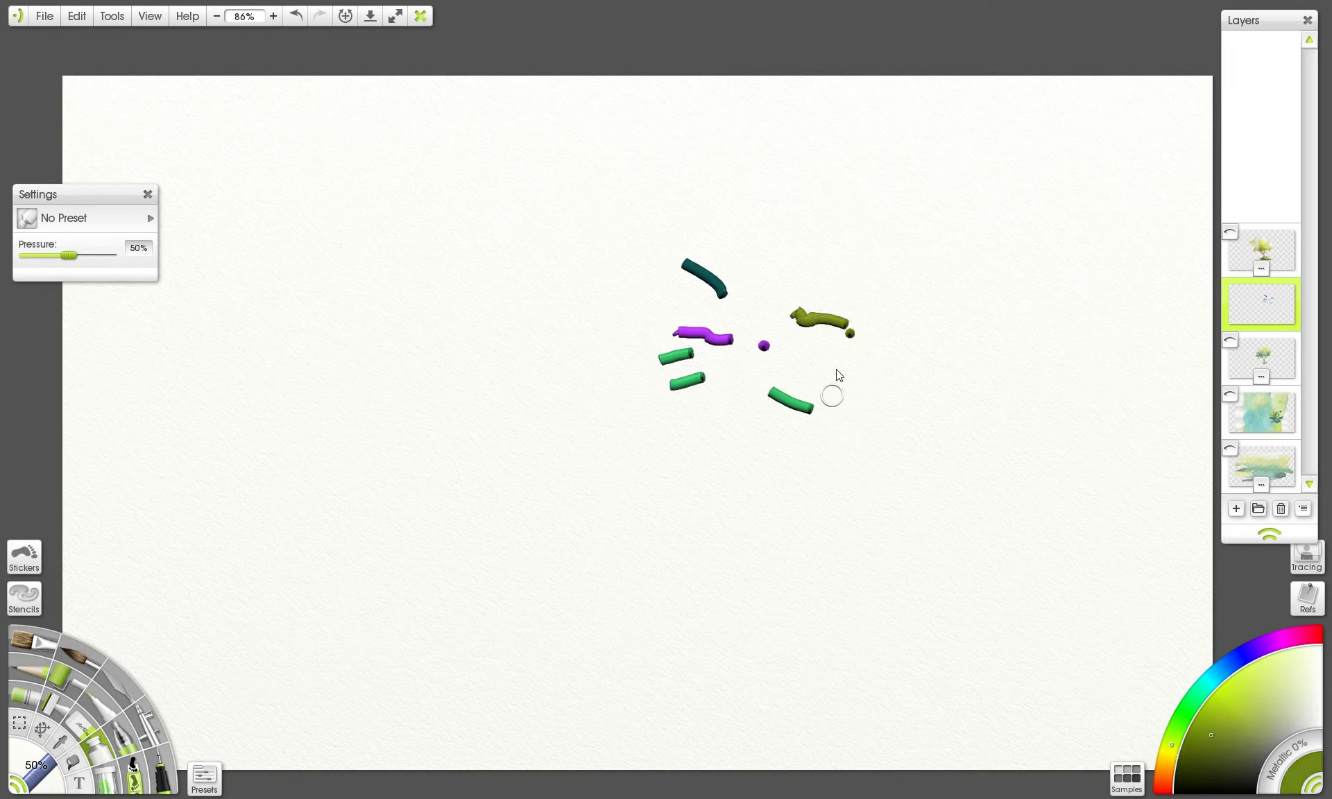
pyautogui.click(1283, 656)
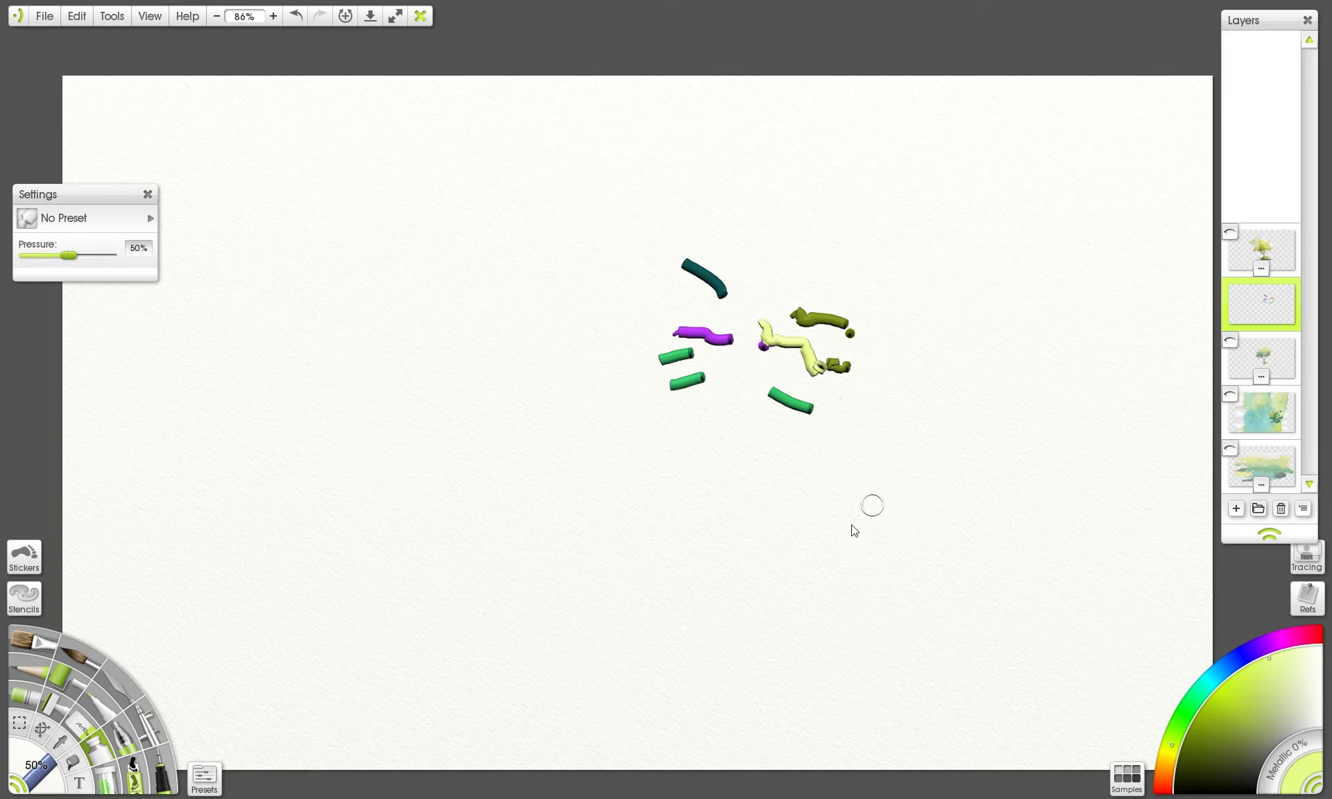
# - Roll pale yellow blocks beside the tube strokes with the paint roller, undoing the strokes that cross the tube paint
pyautogui.click(76, 687)
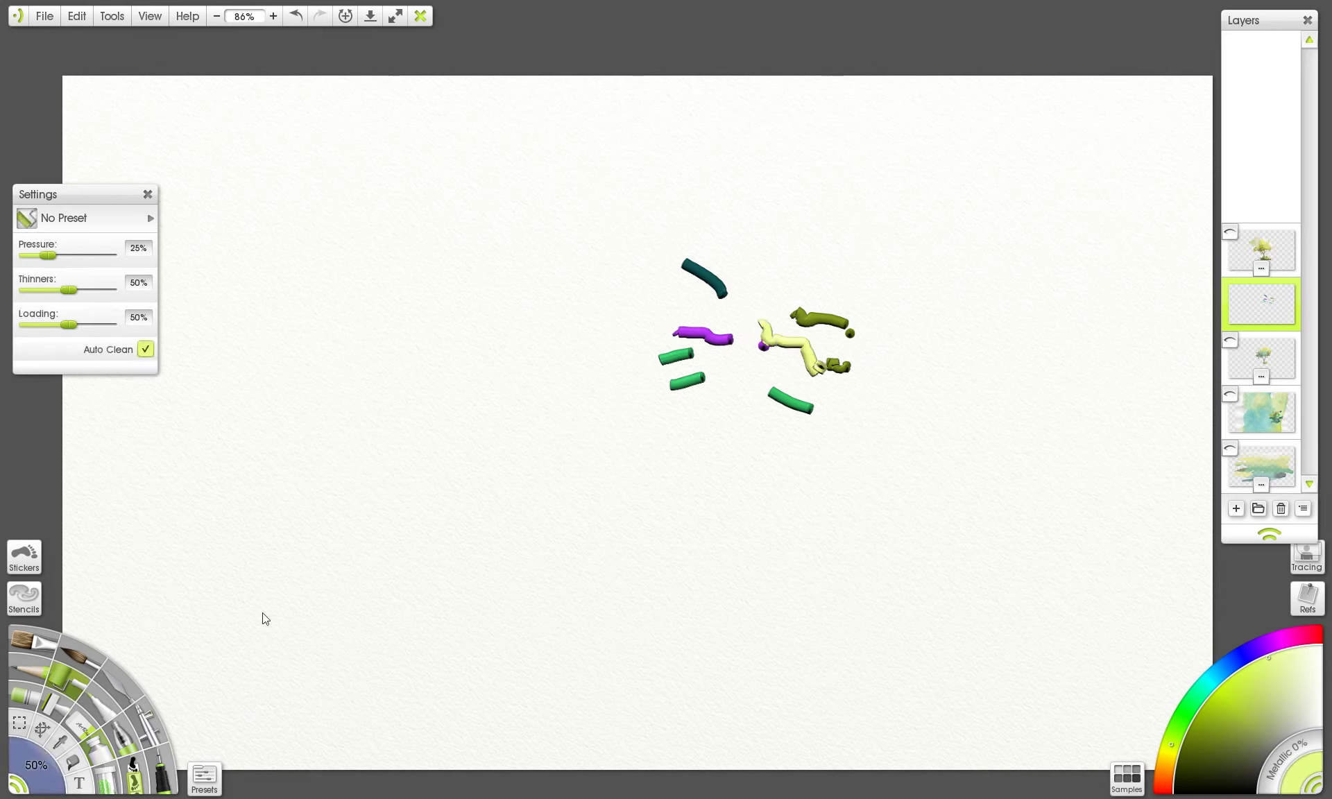
pyautogui.moveTo(791, 278)
pyautogui.mouseDown()
pyautogui.moveTo(767, 425)
pyautogui.moveTo(727, 453)
pyautogui.mouseUp()
pyautogui.hotkey('ctrl', 'z')
pyautogui.moveTo(580, 351); pyautogui.dragTo(611, 496)
pyautogui.moveTo(659, 360); pyautogui.dragTo(670, 513)
pyautogui.hotkey('ctrl', 'z')
pyautogui.moveTo(592, 215); pyautogui.dragTo(563, 353)
pyautogui.moveTo(676, 172); pyautogui.dragTo(734, 243)
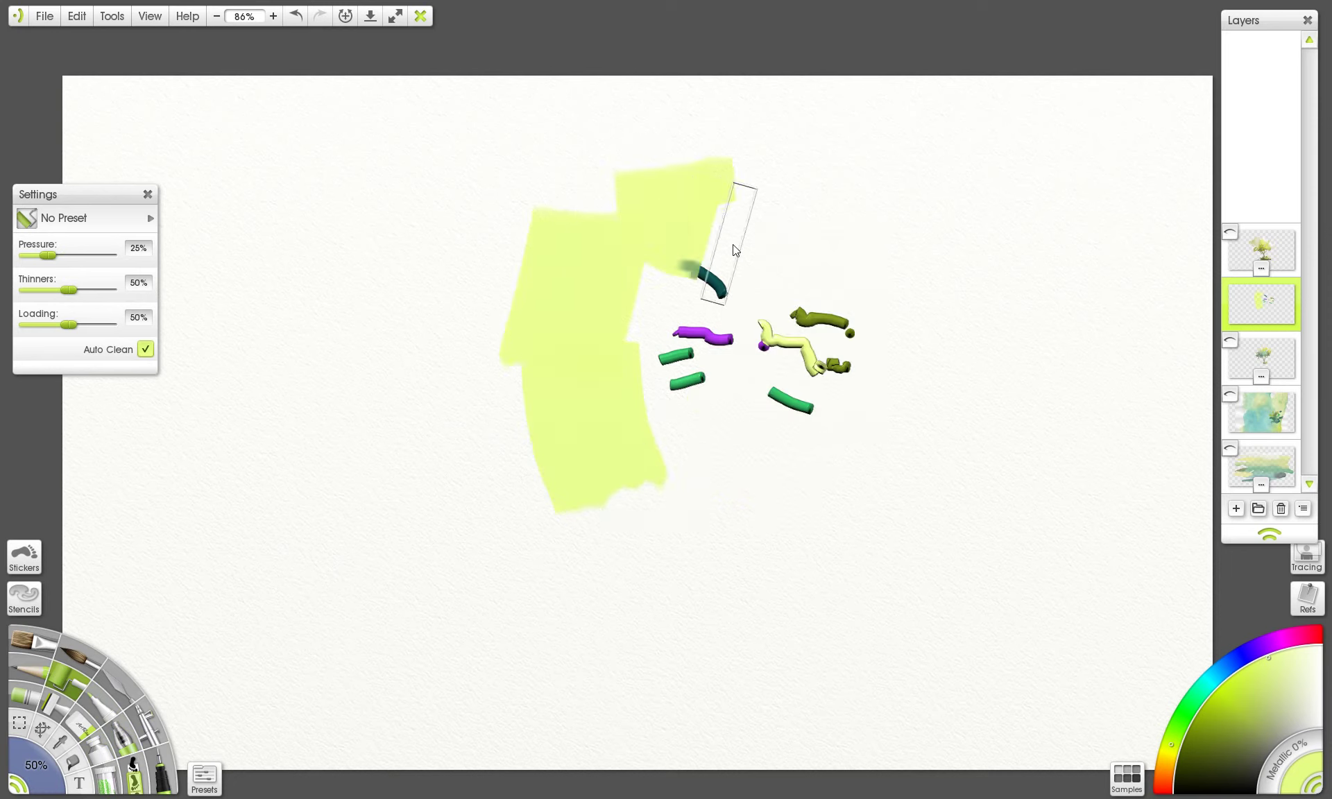
pyautogui.hotkey('ctrl', 'z')
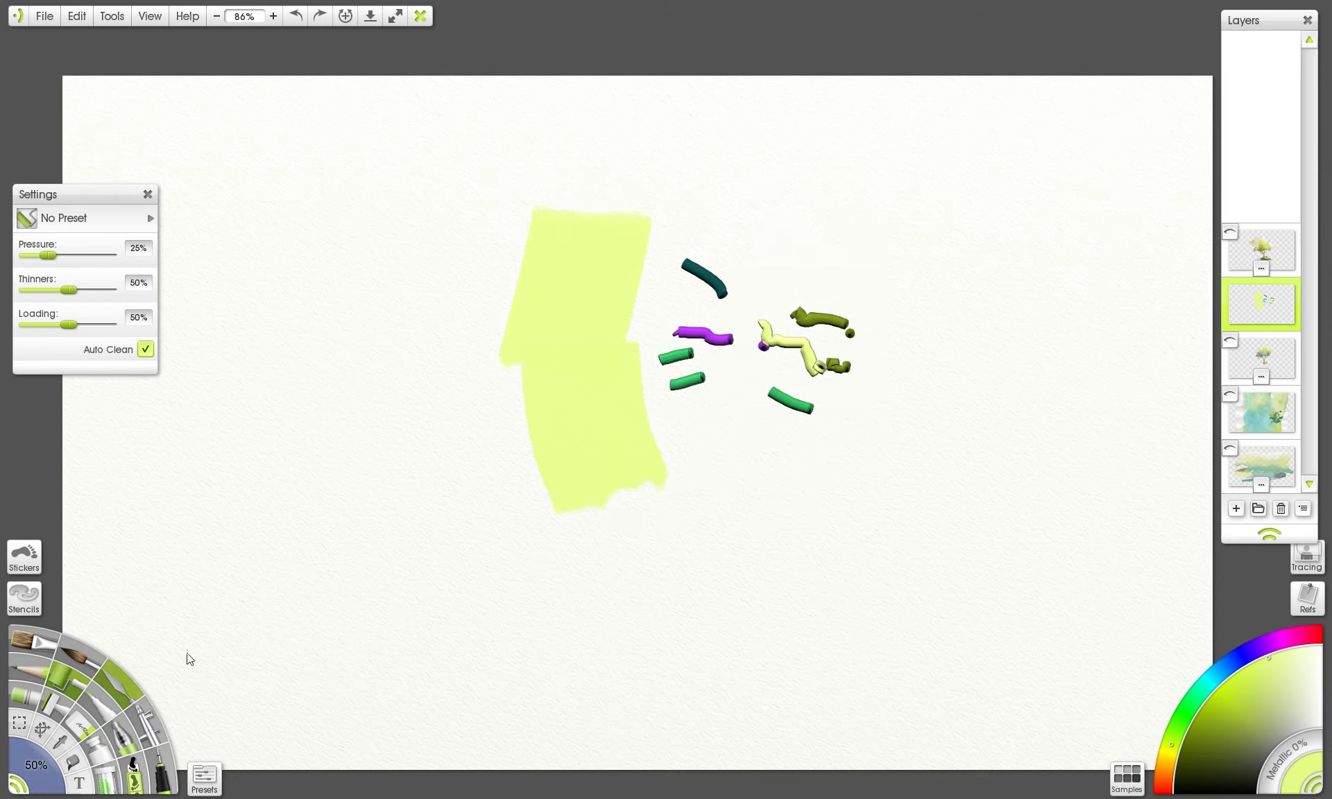
# - Blend the tube paint strokes into a large green mass with the palette knife at 238%
pyautogui.press('k')
pyautogui.moveTo(791, 389)
pyautogui.mouseDown()
pyautogui.moveTo(760, 479)
pyautogui.moveTo(895, 375)
pyautogui.mouseUp()
pyautogui.moveTo(843, 444); pyautogui.dragTo(767, 580)
pyautogui.moveTo(826, 486); pyautogui.dragTo(901, 542)
pyautogui.moveTo(782, 428)
pyautogui.mouseDown()
pyautogui.moveTo(889, 314)
pyautogui.moveTo(892, 330)
pyautogui.moveTo(920, 318)
pyautogui.moveTo(937, 343)
pyautogui.moveTo(869, 327)
pyautogui.moveTo(893, 280)
pyautogui.moveTo(854, 347)
pyautogui.moveTo(898, 333)
pyautogui.moveTo(910, 456)
pyautogui.moveTo(811, 368)
pyautogui.moveTo(774, 403)
pyautogui.moveTo(841, 310)
pyautogui.moveTo(832, 391)
pyautogui.moveTo(771, 404)
pyautogui.moveTo(742, 379)
pyautogui.moveTo(760, 358)
pyautogui.moveTo(799, 374)
pyautogui.moveTo(794, 462)
pyautogui.moveTo(712, 429)
pyautogui.moveTo(713, 413)
pyautogui.moveTo(772, 491)
pyautogui.mouseUp()
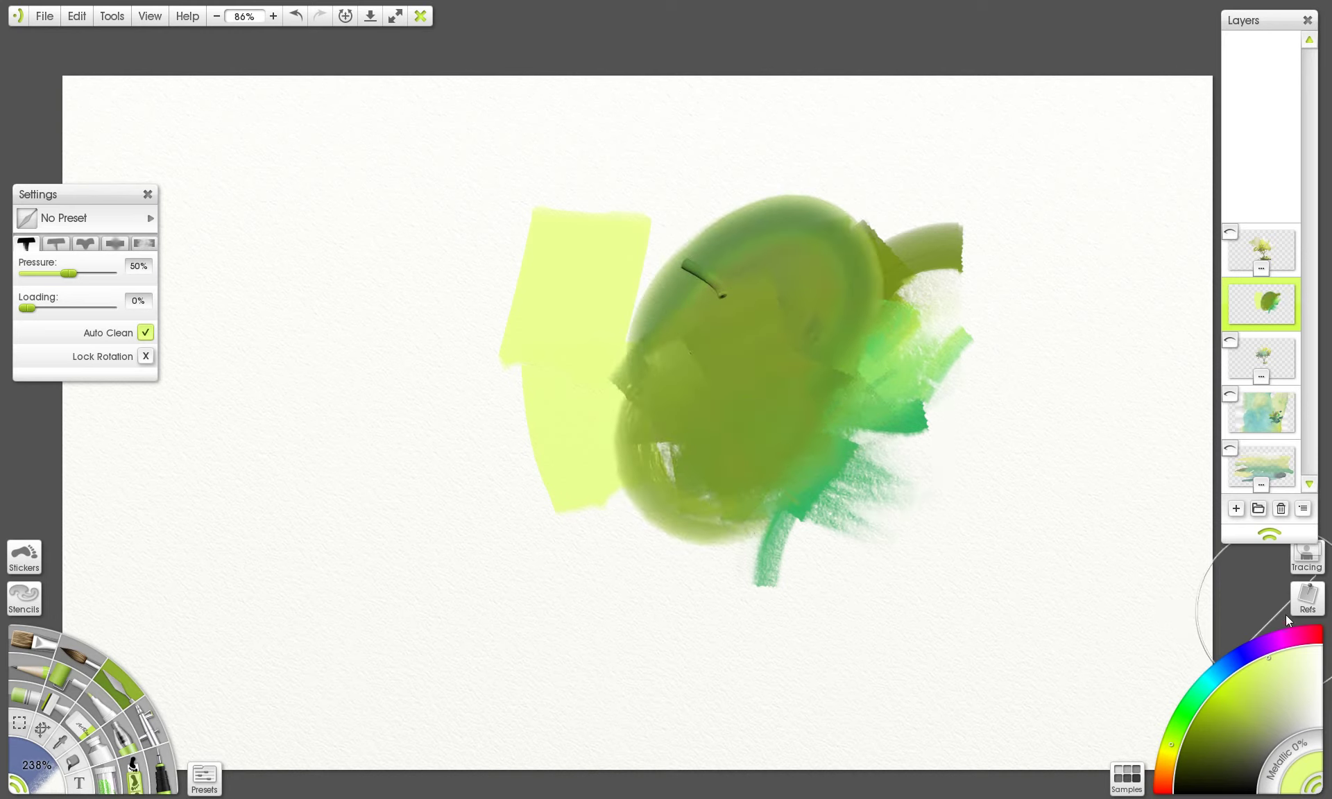
# - Switch the color to red, squeeze tube dabs onto the green mass, smear them with the palette knife, and undo the red paint
pyautogui.click(100, 756)
pyautogui.moveTo(1292, 637)
pyautogui.mouseDown()
pyautogui.moveTo(1167, 762)
pyautogui.moveTo(1165, 792)
pyautogui.mouseUp()
pyautogui.click(1212, 704)
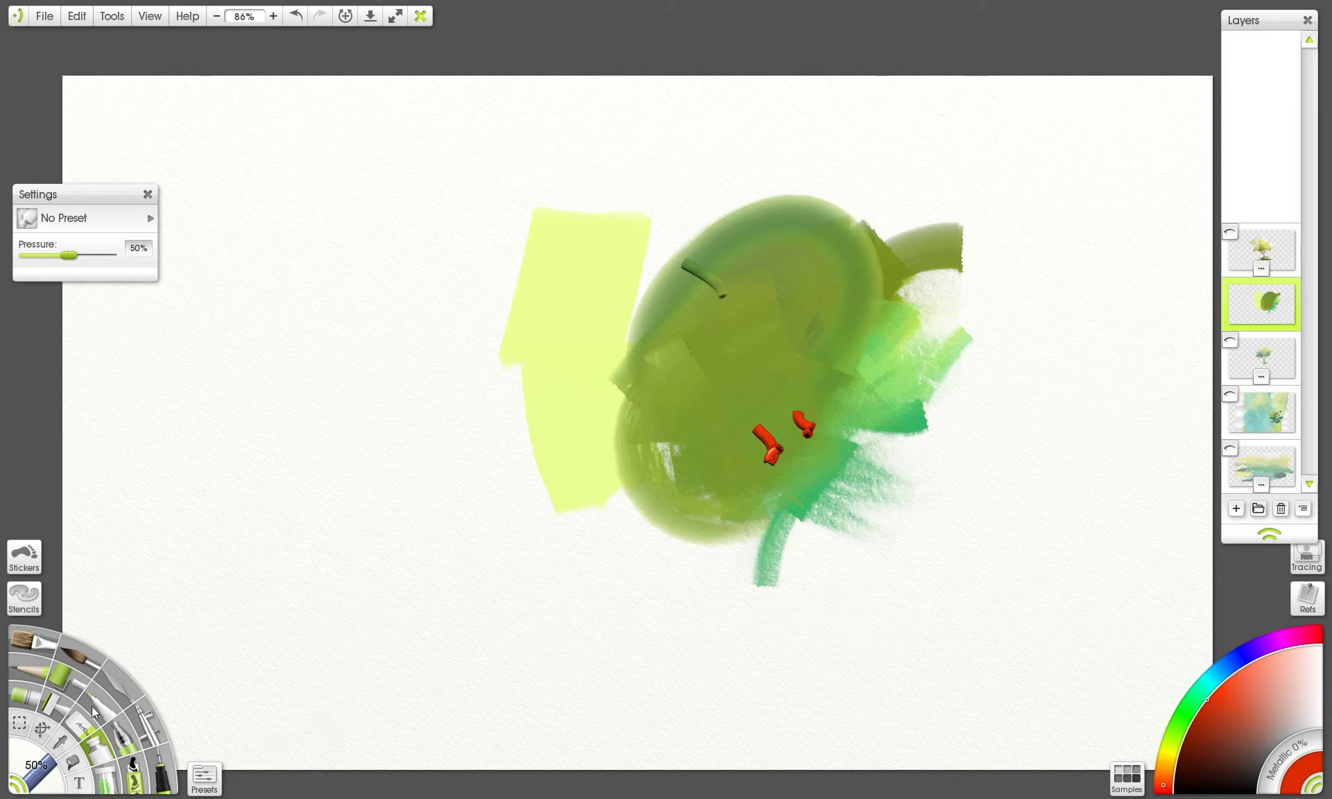
pyautogui.click(115, 681)
pyautogui.moveTo(773, 430)
pyautogui.mouseDown()
pyautogui.moveTo(799, 451)
pyautogui.moveTo(826, 438)
pyautogui.moveTo(806, 477)
pyautogui.moveTo(793, 439)
pyautogui.moveTo(841, 462)
pyautogui.moveTo(815, 468)
pyautogui.moveTo(814, 450)
pyautogui.moveTo(729, 465)
pyautogui.moveTo(783, 579)
pyautogui.mouseUp()
pyautogui.hotkey('ctrl', 'z')
pyautogui.hotkey('ctrl', 'z')
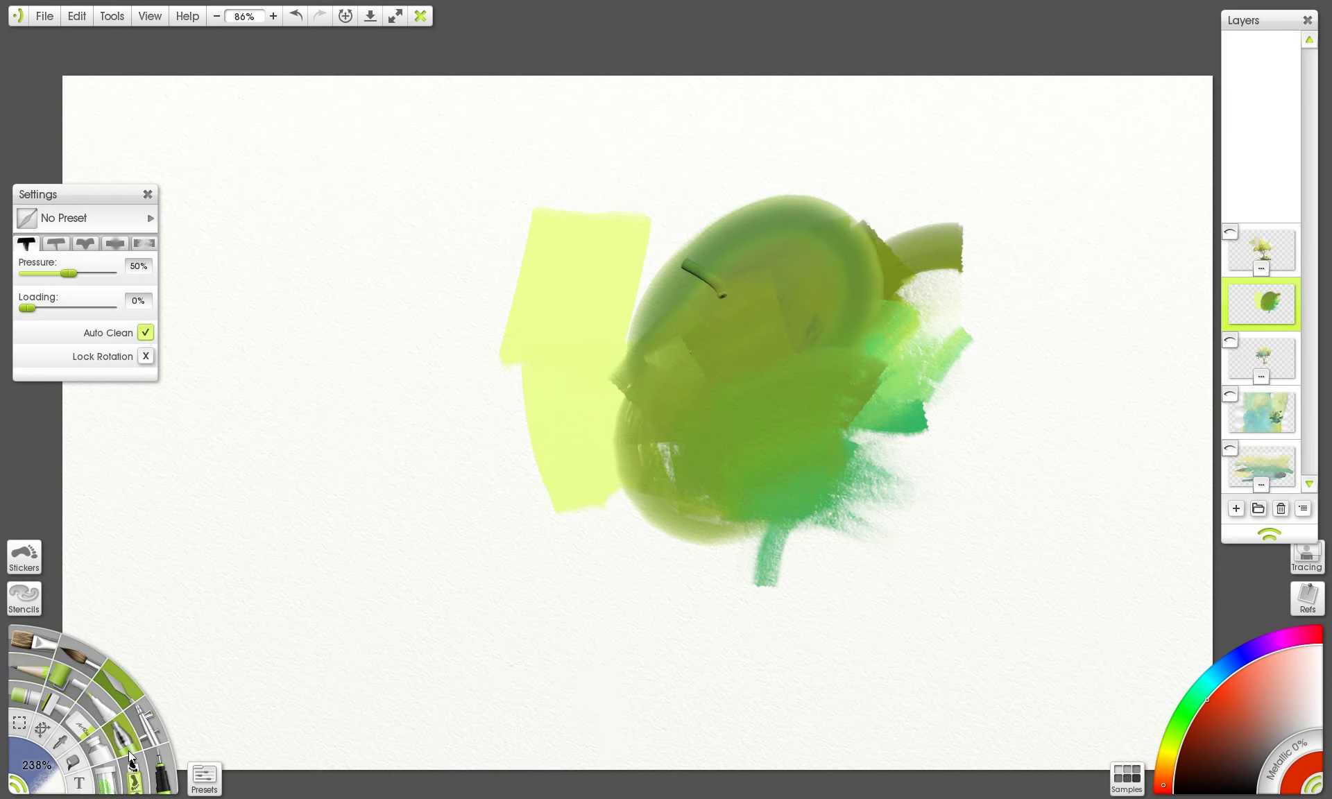
# - Scatter a winding trail of red glitter over and below the pale yellow block and smear it with the palette knife
pyautogui.click(111, 784)
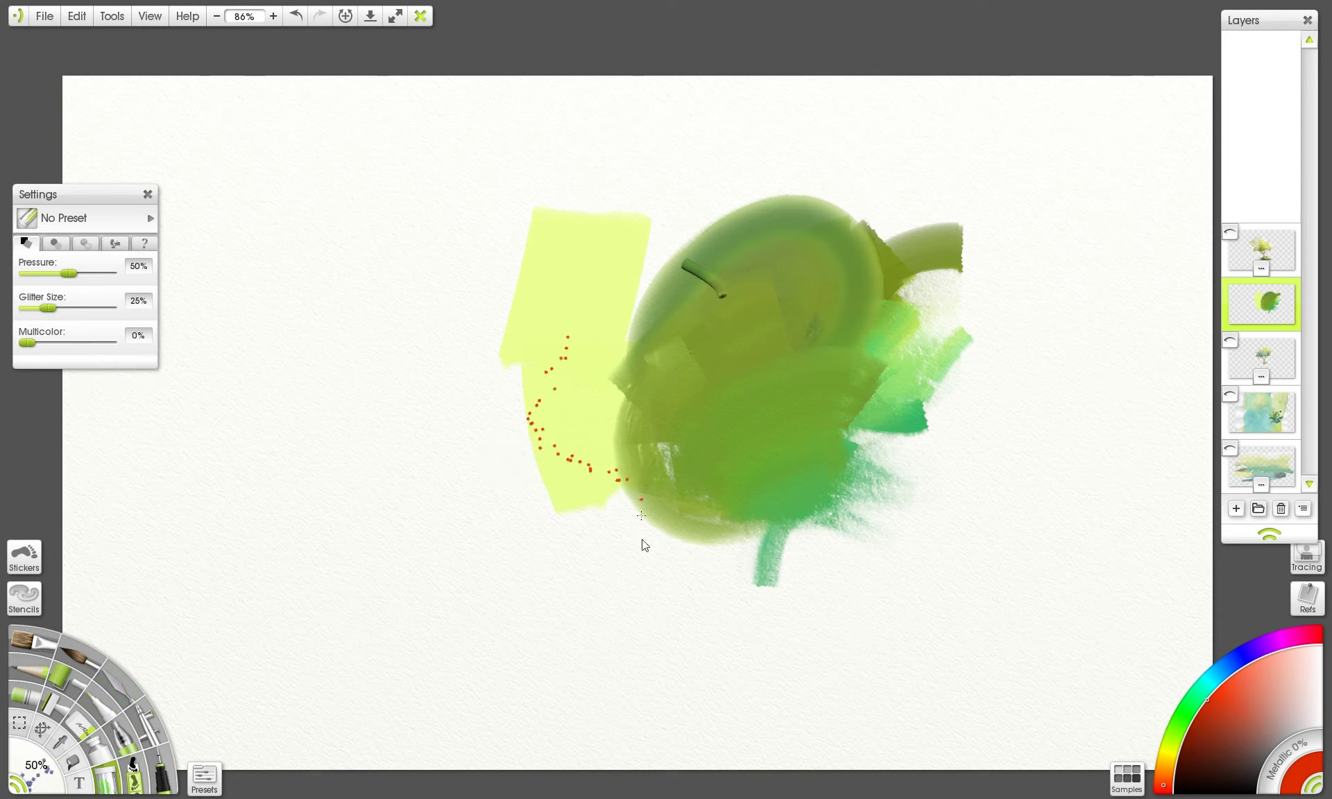
pyautogui.moveTo(642, 515)
pyautogui.mouseDown()
pyautogui.moveTo(675, 662)
pyautogui.moveTo(580, 518)
pyautogui.moveTo(545, 548)
pyautogui.mouseUp()
pyautogui.click(121, 689)
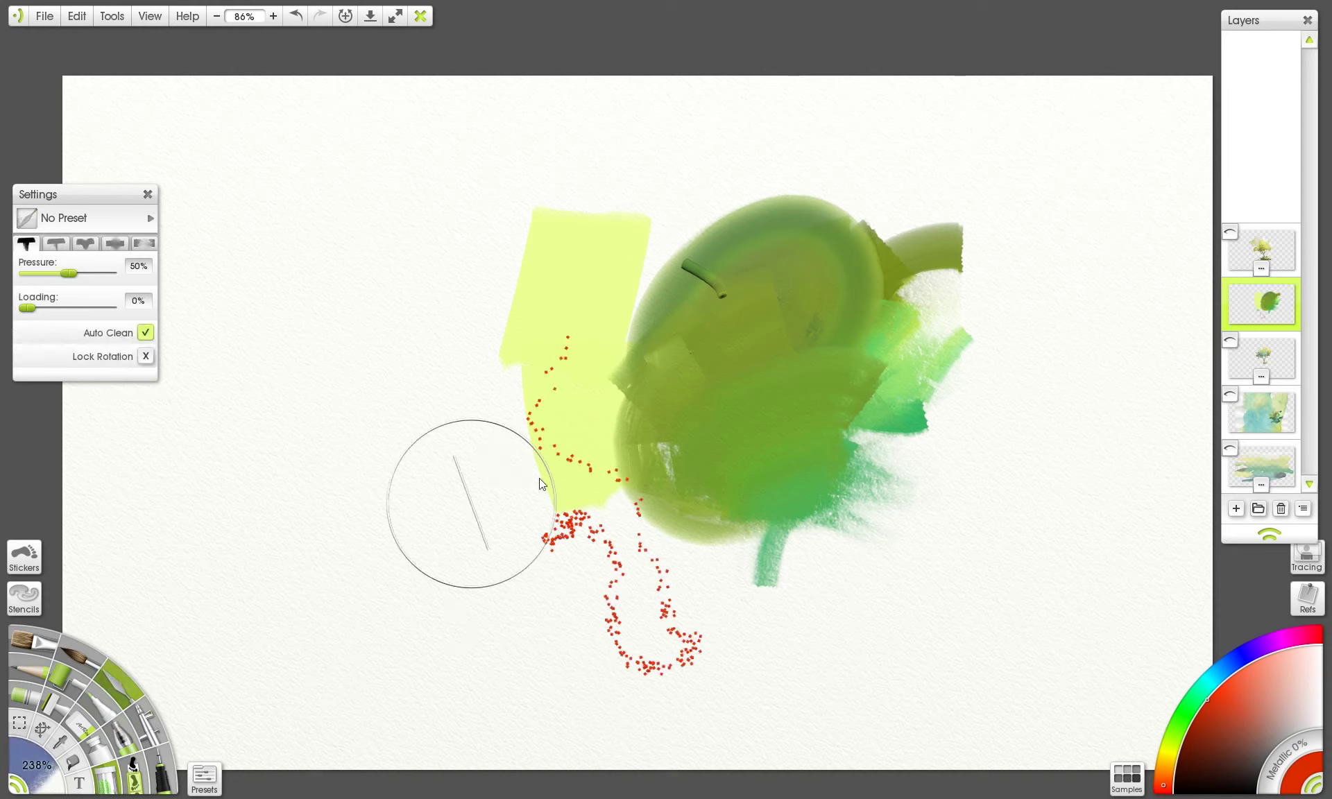
pyautogui.moveTo(549, 485)
pyautogui.mouseDown()
pyautogui.moveTo(595, 556)
pyautogui.moveTo(586, 587)
pyautogui.moveTo(708, 614)
pyautogui.moveTo(663, 634)
pyautogui.moveTo(675, 653)
pyautogui.moveTo(683, 632)
pyautogui.moveTo(545, 629)
pyautogui.moveTo(666, 637)
pyautogui.moveTo(653, 675)
pyautogui.moveTo(612, 592)
pyautogui.moveTo(574, 585)
pyautogui.moveTo(590, 612)
pyautogui.mouseUp()
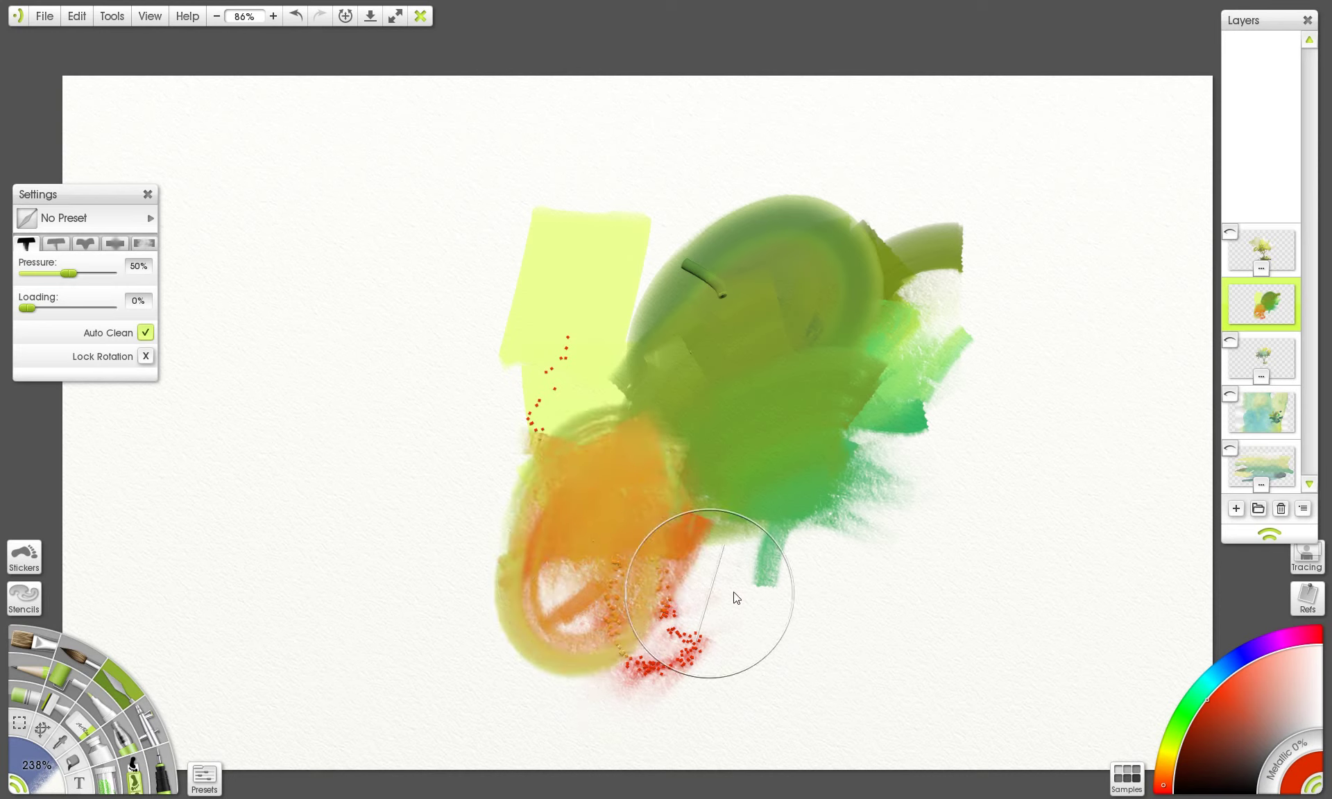
# - Show the palette knife presets and try Frost at 145% across the paint, undoing the stroke
pyautogui.click(214, 781)
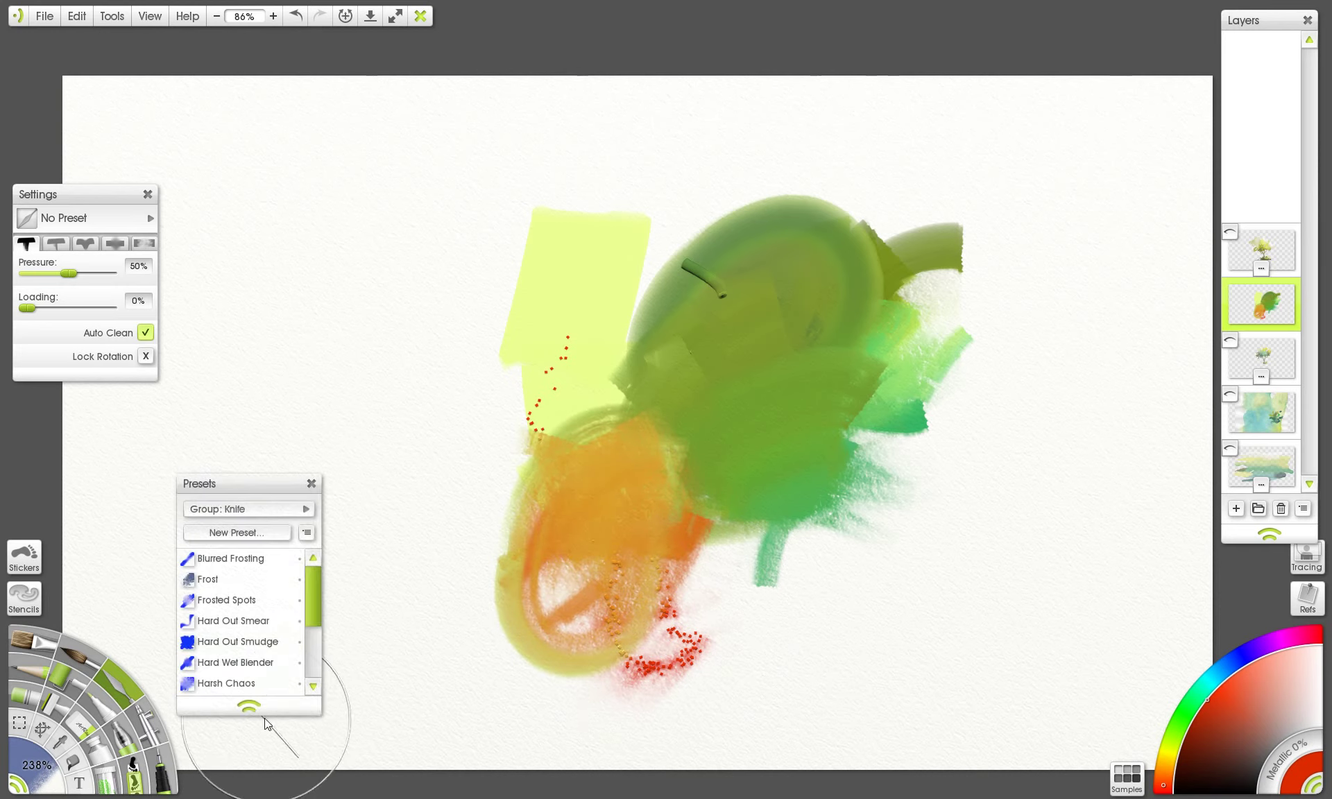
pyautogui.click(223, 582)
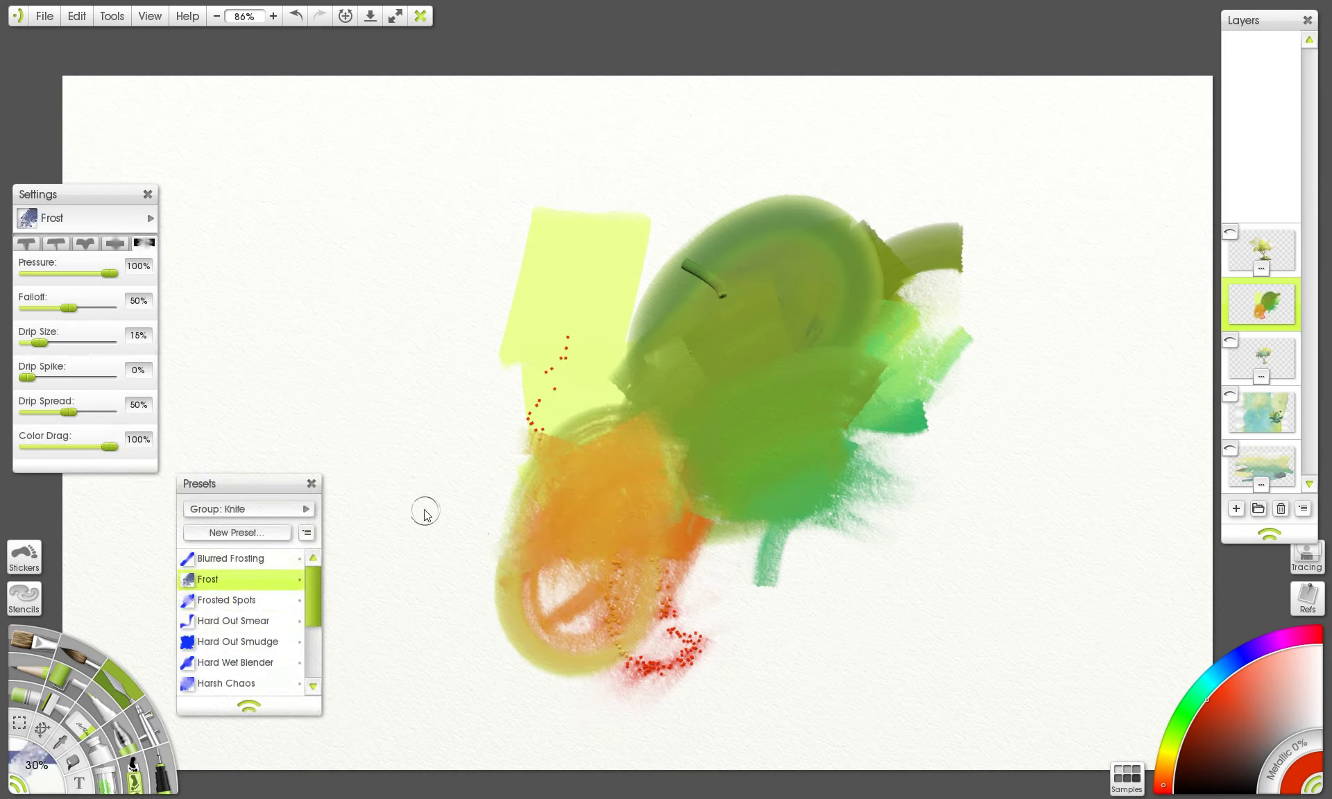
pyautogui.moveTo(425, 512)
pyautogui.keyDown('shift'); pyautogui.mouseDown()
pyautogui.moveTo(574, 524)
pyautogui.moveTo(805, 589)
pyautogui.moveTo(873, 574)
pyautogui.mouseUp(); pyautogui.keyUp('shift')
pyautogui.hotkey('ctrl', 'z')
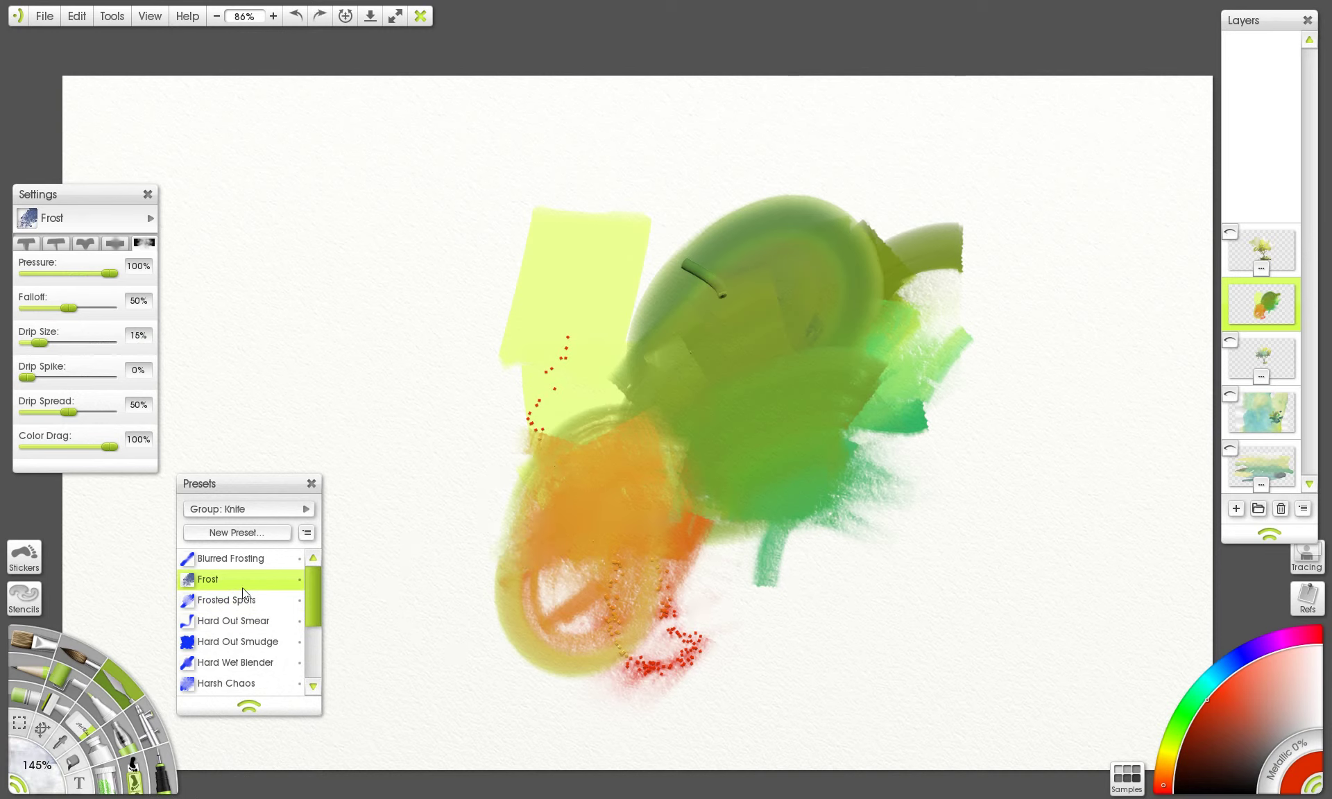
# - Scatter the red glitter and the lower green edges with the Frosted Spots knife preset at 156%, undoing the first test stroke
pyautogui.click(243, 598)
pyautogui.moveTo(553, 519)
pyautogui.mouseDown()
pyautogui.moveTo(582, 569)
pyautogui.moveTo(479, 710)
pyautogui.mouseUp()
pyautogui.hotkey('ctrl', 'z')
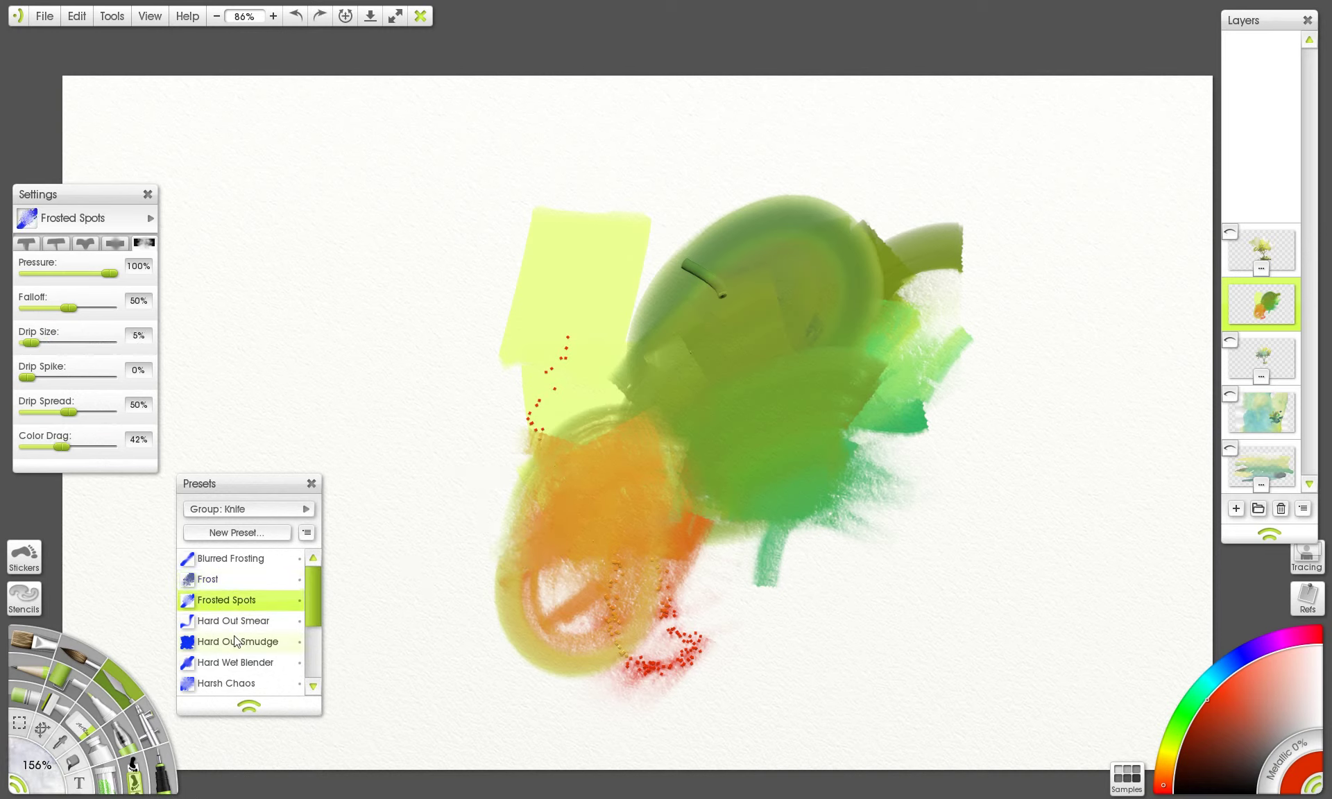
pyautogui.moveTo(683, 598)
pyautogui.mouseDown()
pyautogui.moveTo(670, 617)
pyautogui.moveTo(797, 732)
pyautogui.mouseUp()
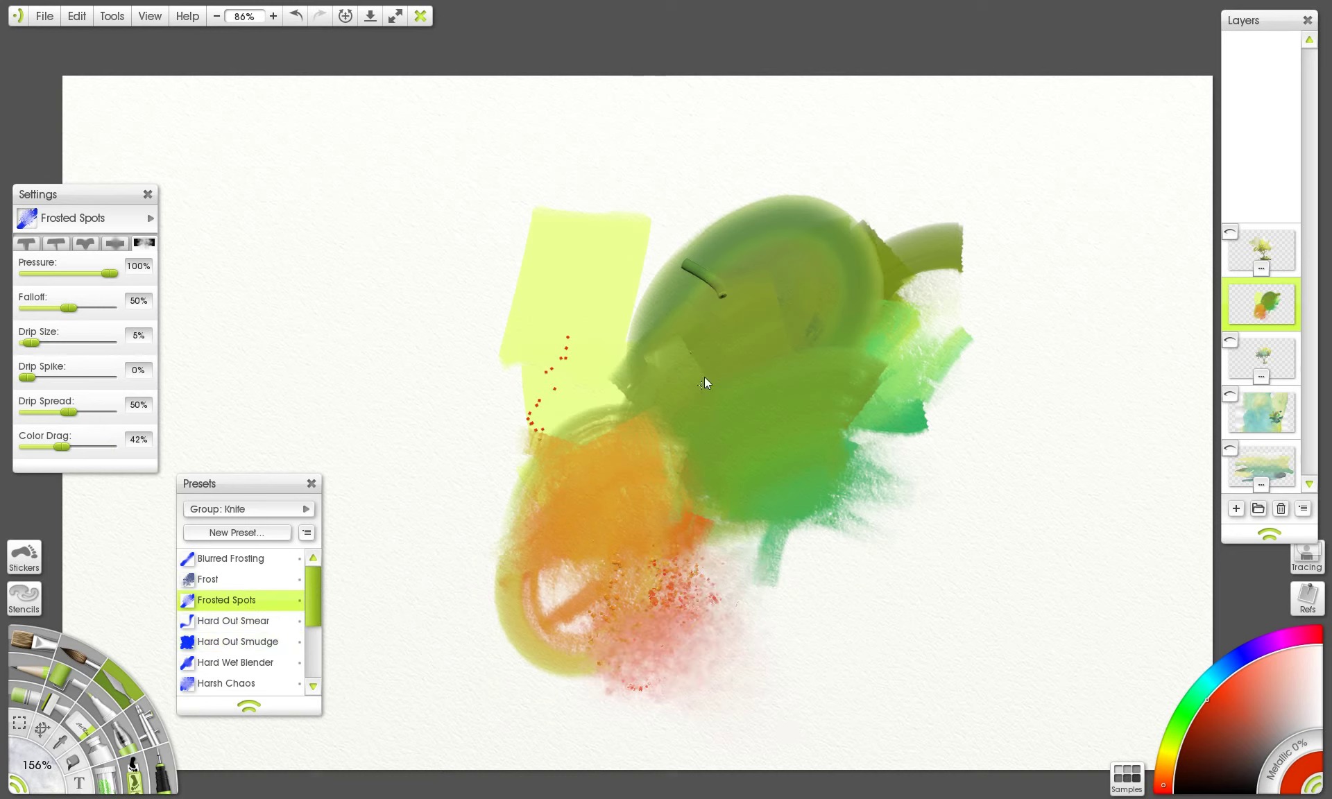
pyautogui.moveTo(705, 383)
pyautogui.mouseDown()
pyautogui.moveTo(847, 438)
pyautogui.moveTo(921, 603)
pyautogui.mouseUp()
# - Roughen the upper green edges with the Harsh Chaos preset and the Tiny Frost preset at 151%, and dismiss the knife presets
pyautogui.click(236, 683)
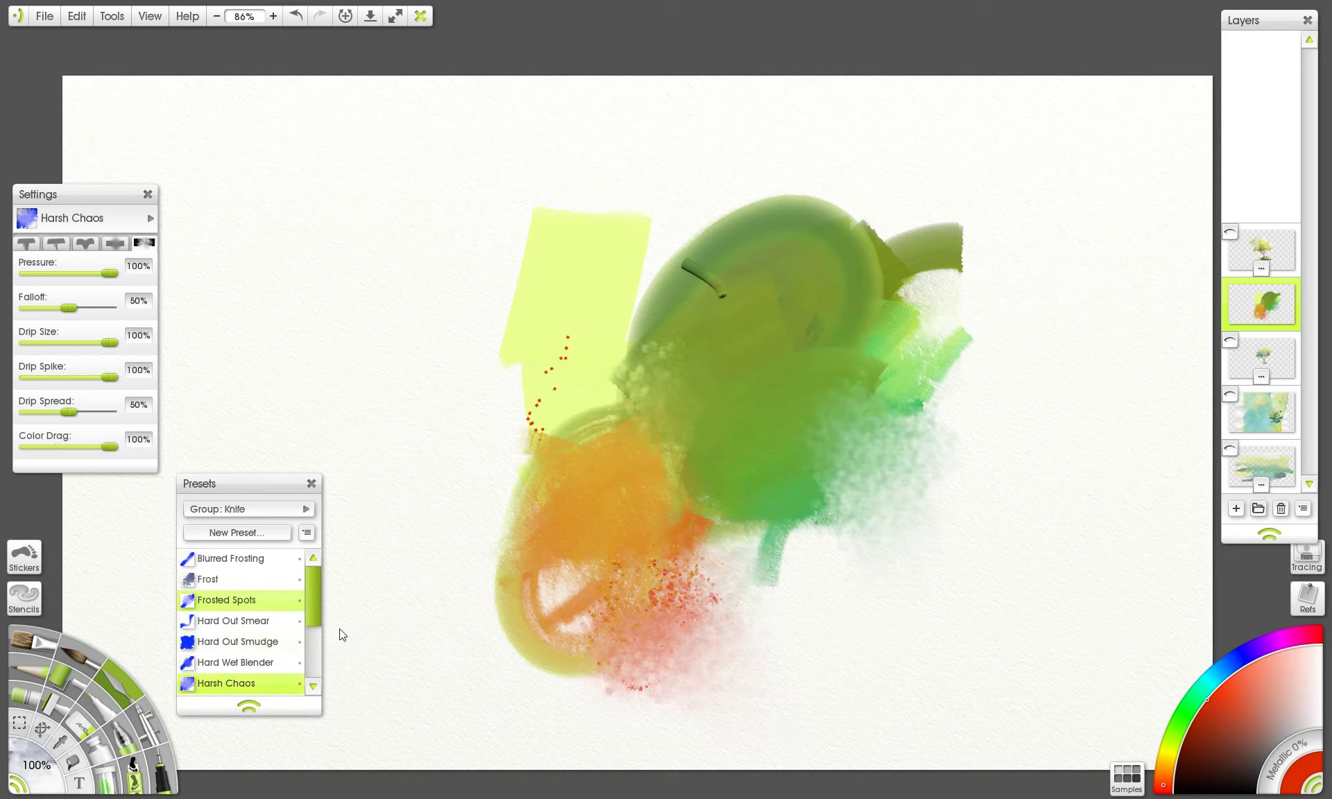
pyautogui.moveTo(782, 310)
pyautogui.mouseDown()
pyautogui.moveTo(954, 296)
pyautogui.moveTo(1020, 341)
pyautogui.moveTo(924, 278)
pyautogui.moveTo(902, 214)
pyautogui.moveTo(844, 198)
pyautogui.mouseUp()
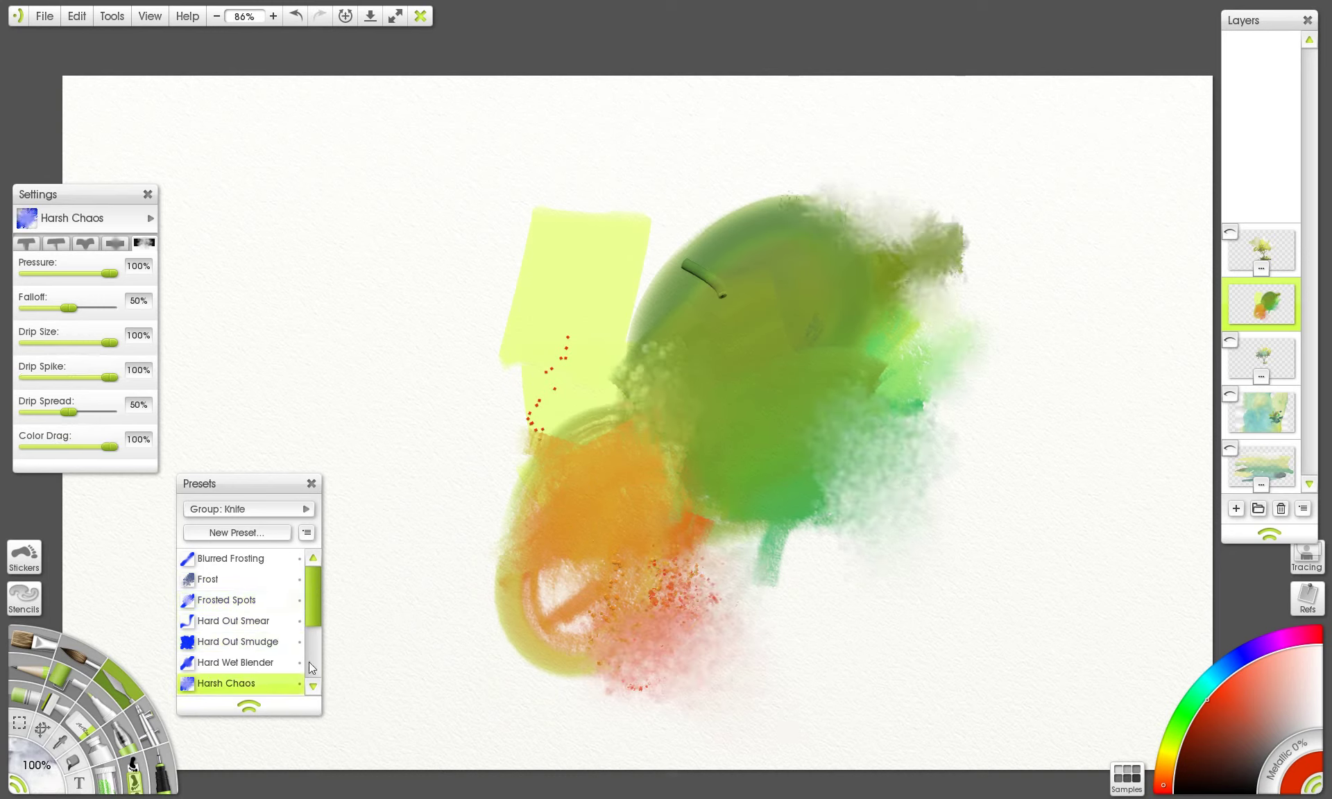
pyautogui.moveTo(311, 605); pyautogui.dragTo(311, 657)
pyautogui.click(229, 685)
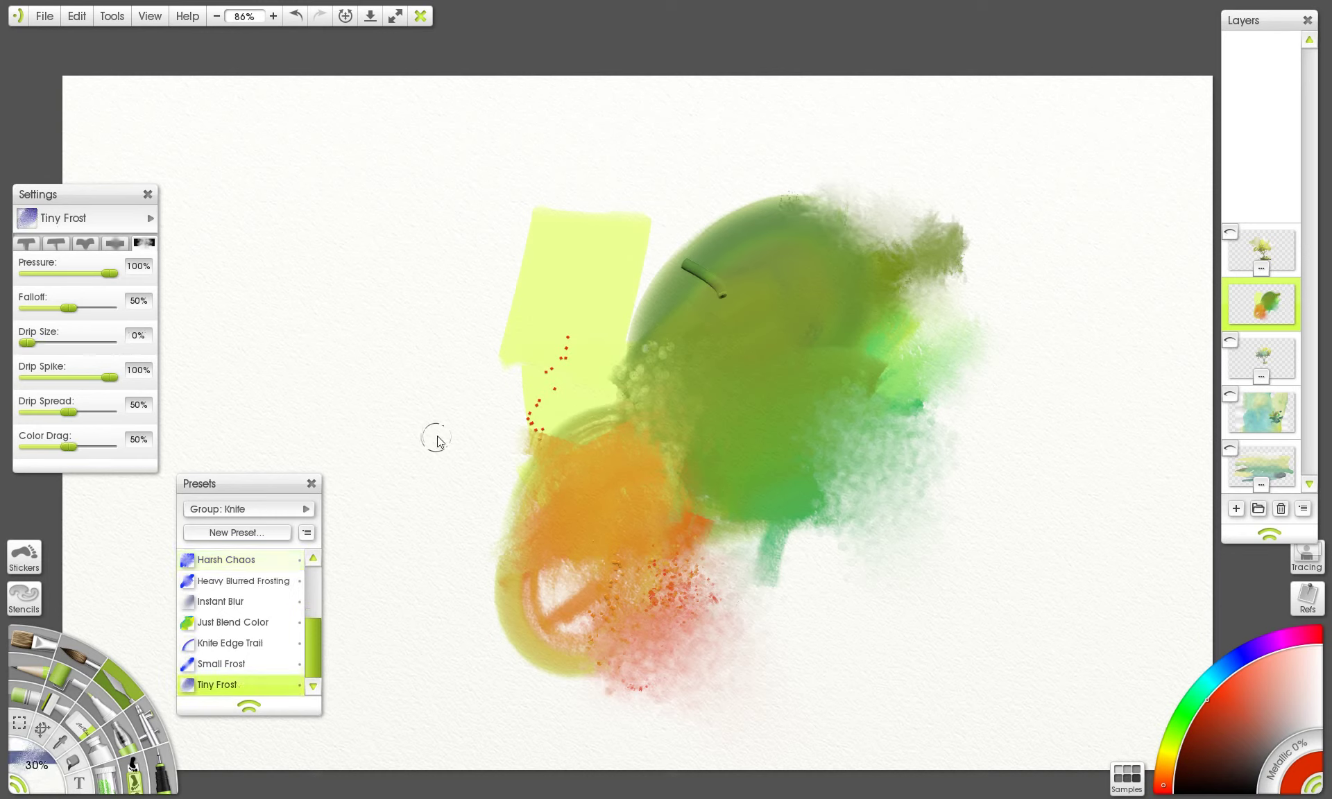
pyautogui.moveTo(679, 239)
pyautogui.mouseDown()
pyautogui.moveTo(640, 236)
pyautogui.moveTo(722, 188)
pyautogui.moveTo(659, 222)
pyautogui.mouseUp()
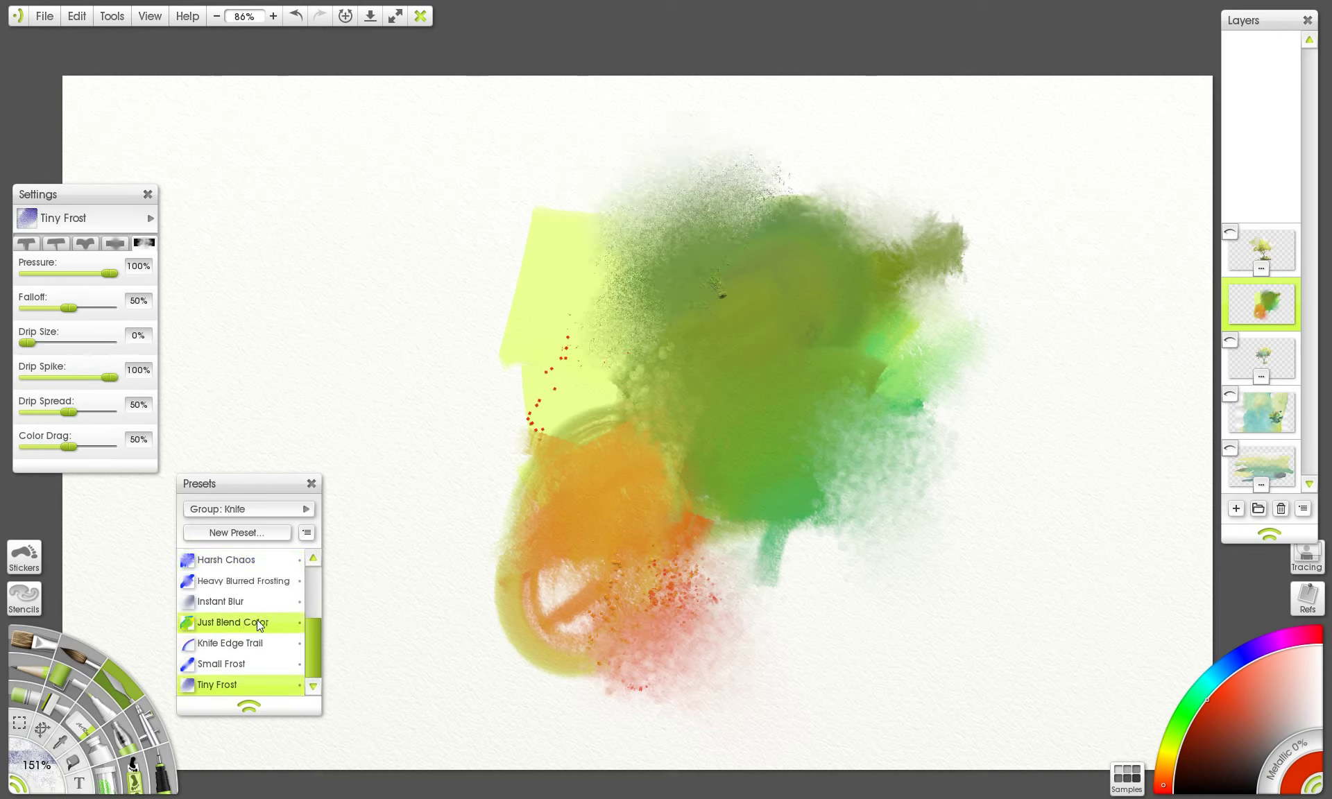
pyautogui.click(311, 484)
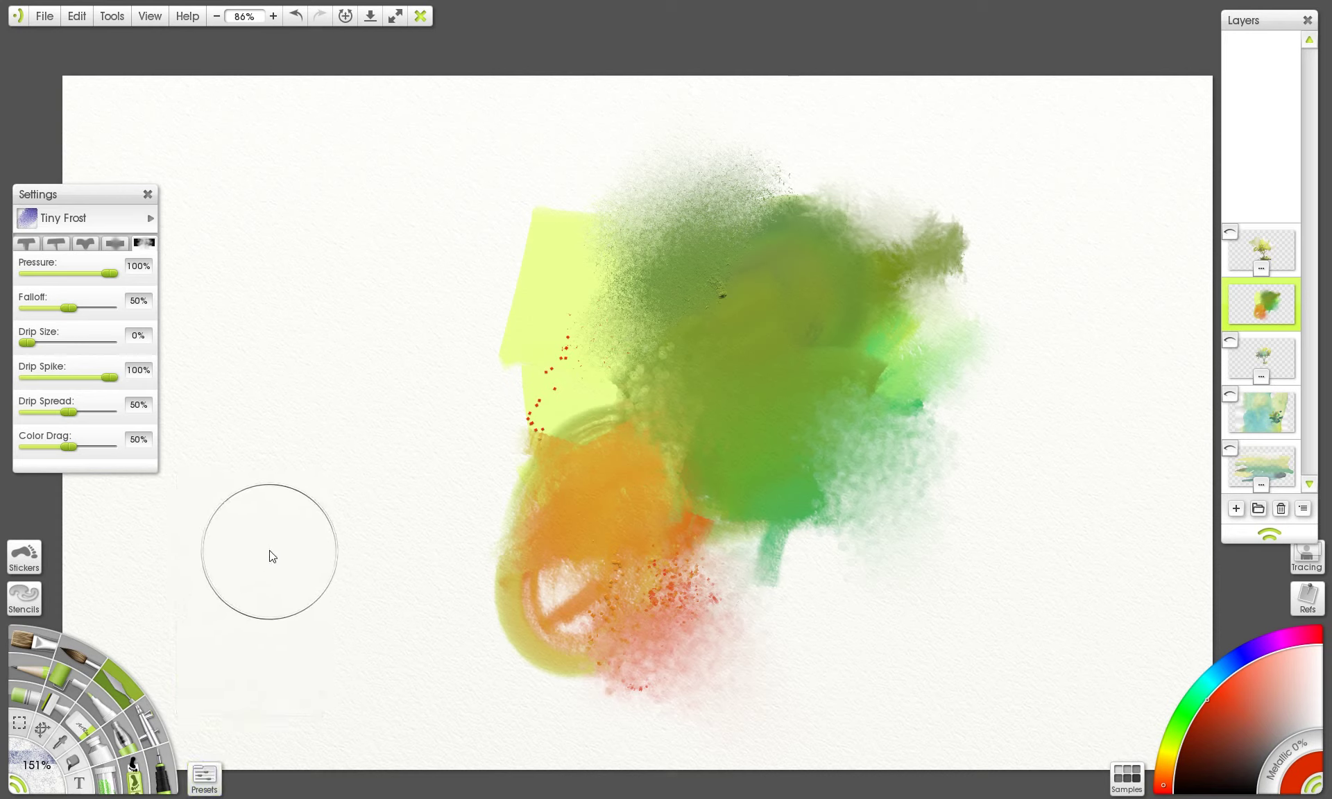
# - Paint red watercolor test lines on the blank area beside the paint mass with the Delicate on Dry and Dried Strokes presets
pyautogui.click(72, 654)
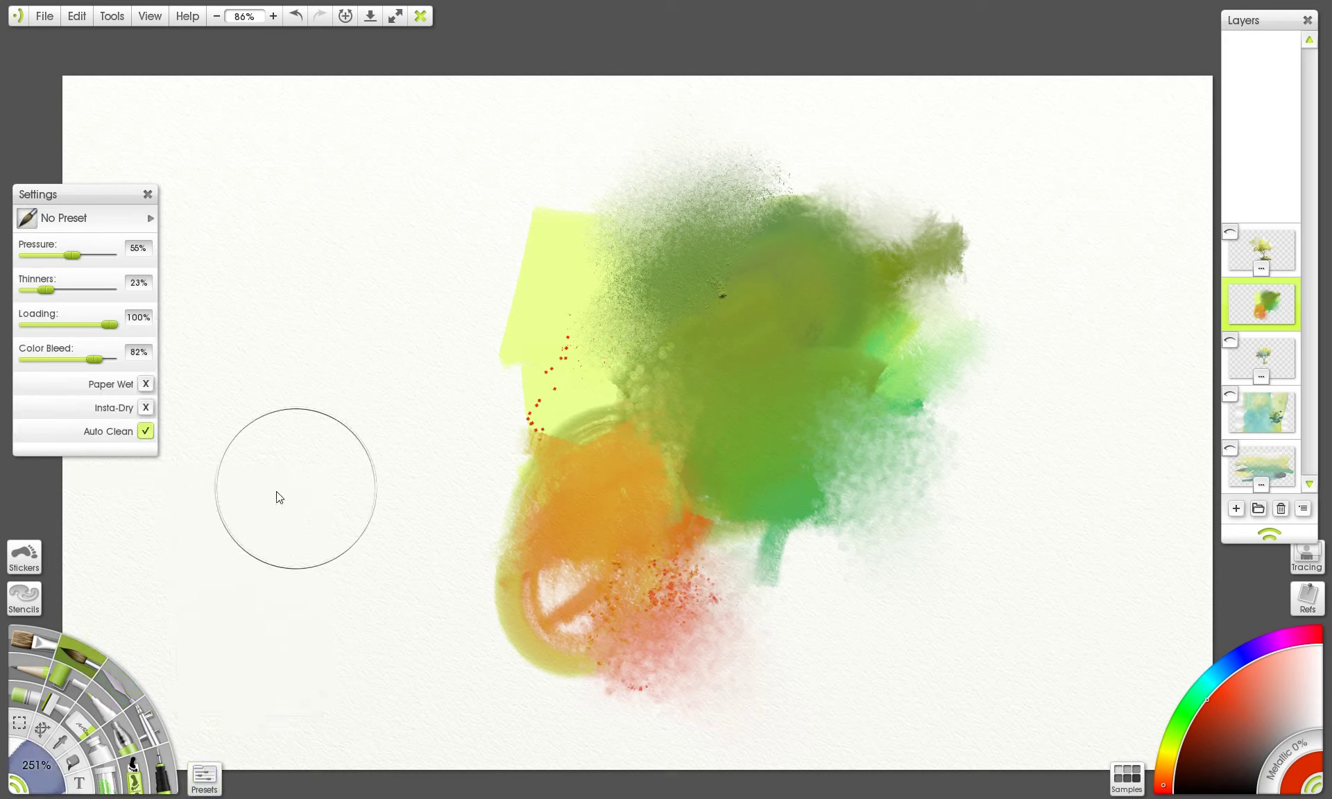
pyautogui.click(205, 775)
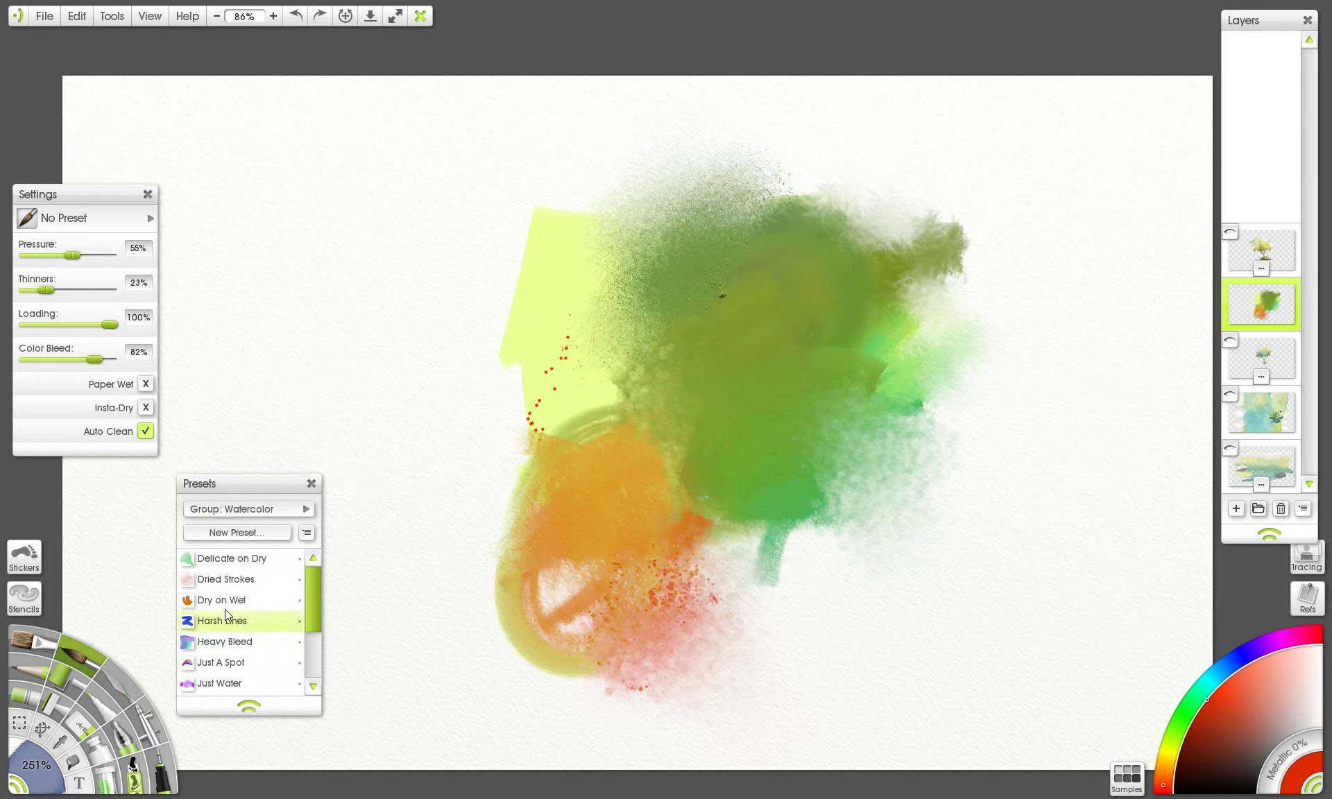
pyautogui.click(229, 559)
pyautogui.moveTo(264, 179)
pyautogui.mouseDown()
pyautogui.moveTo(344, 245)
pyautogui.moveTo(390, 430)
pyautogui.mouseUp()
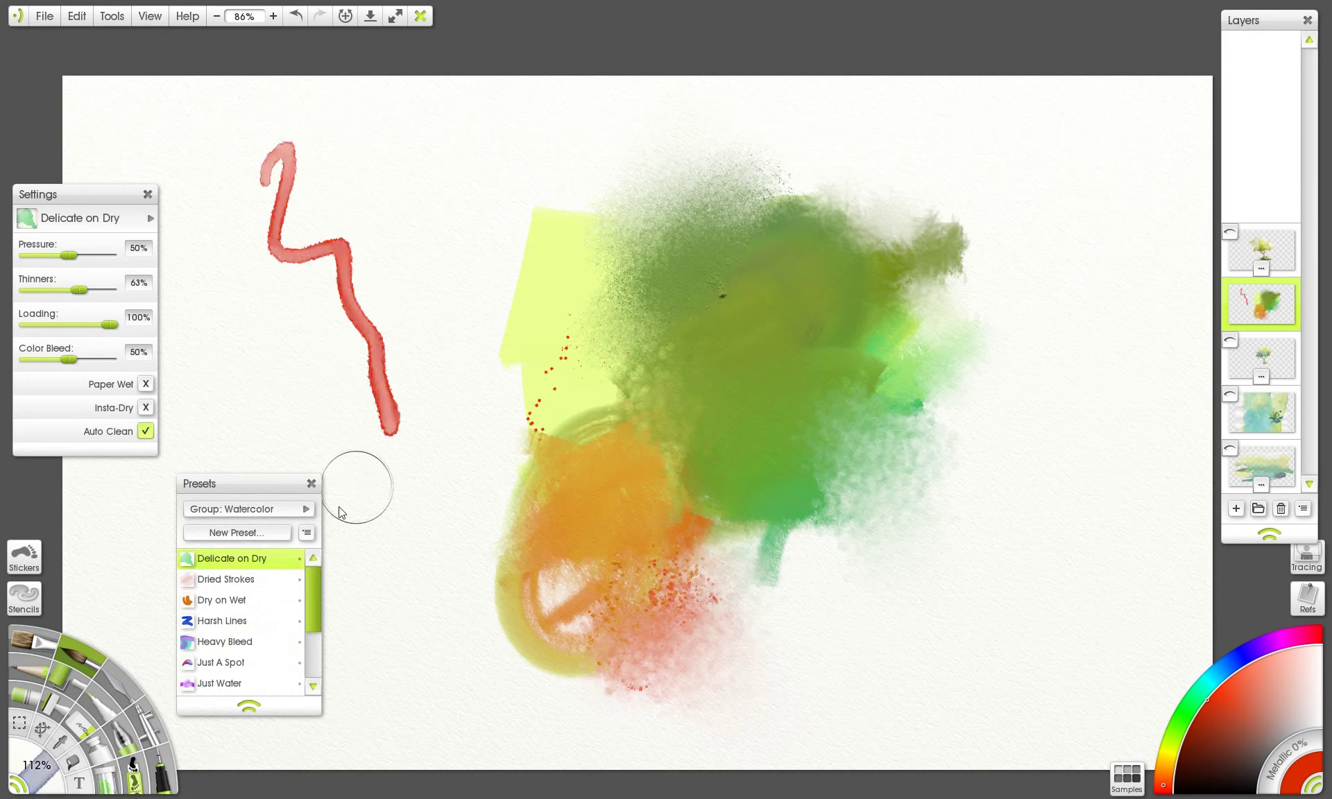
pyautogui.click(236, 580)
pyautogui.moveTo(365, 145)
pyautogui.mouseDown()
pyautogui.moveTo(401, 378)
pyautogui.moveTo(390, 429)
pyautogui.moveTo(447, 272)
pyautogui.mouseUp()
# - Try the watercolor Dry on Wet preset at 128% across the red lines, undoing the stroke
pyautogui.click(222, 600)
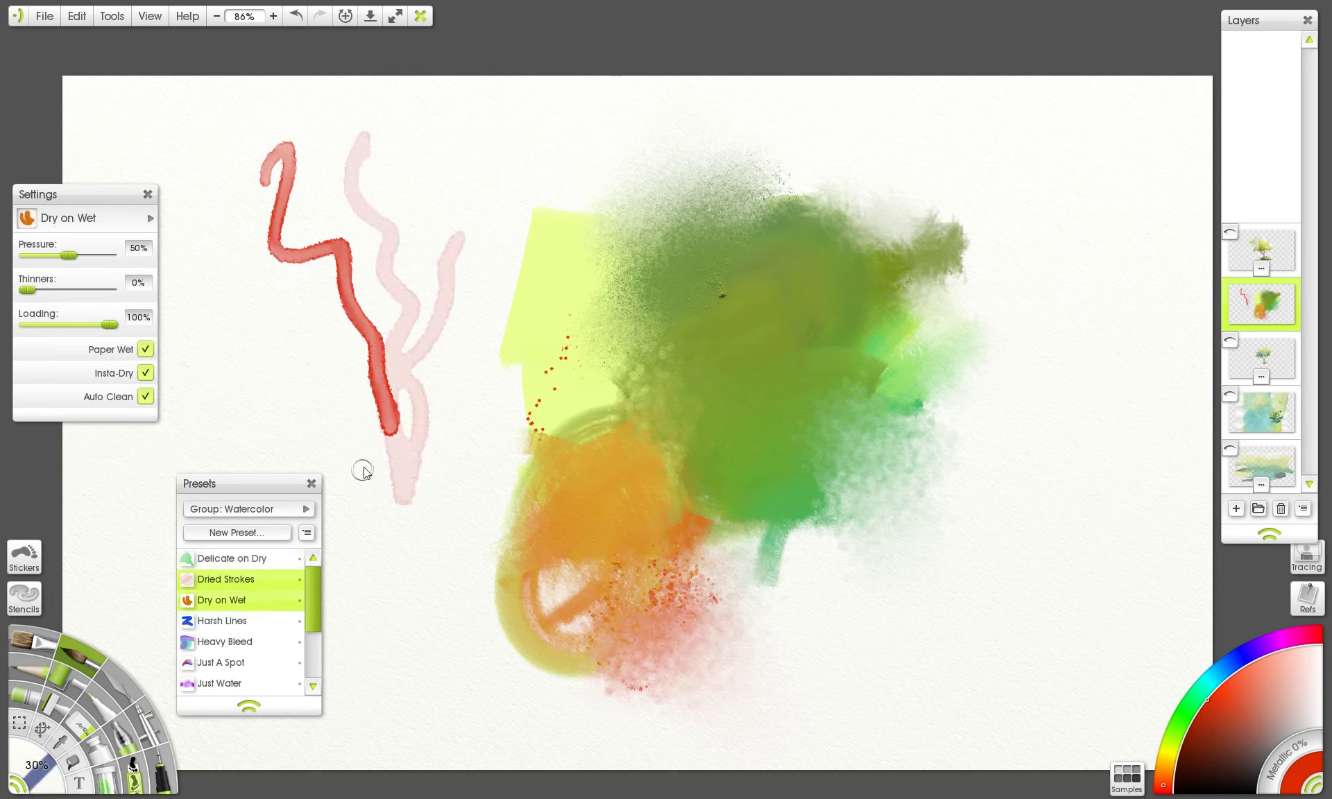
pyautogui.moveTo(204, 295)
pyautogui.mouseDown()
pyautogui.moveTo(343, 363)
pyautogui.moveTo(396, 441)
pyautogui.mouseUp()
pyautogui.hotkey('ctrl', 'z')
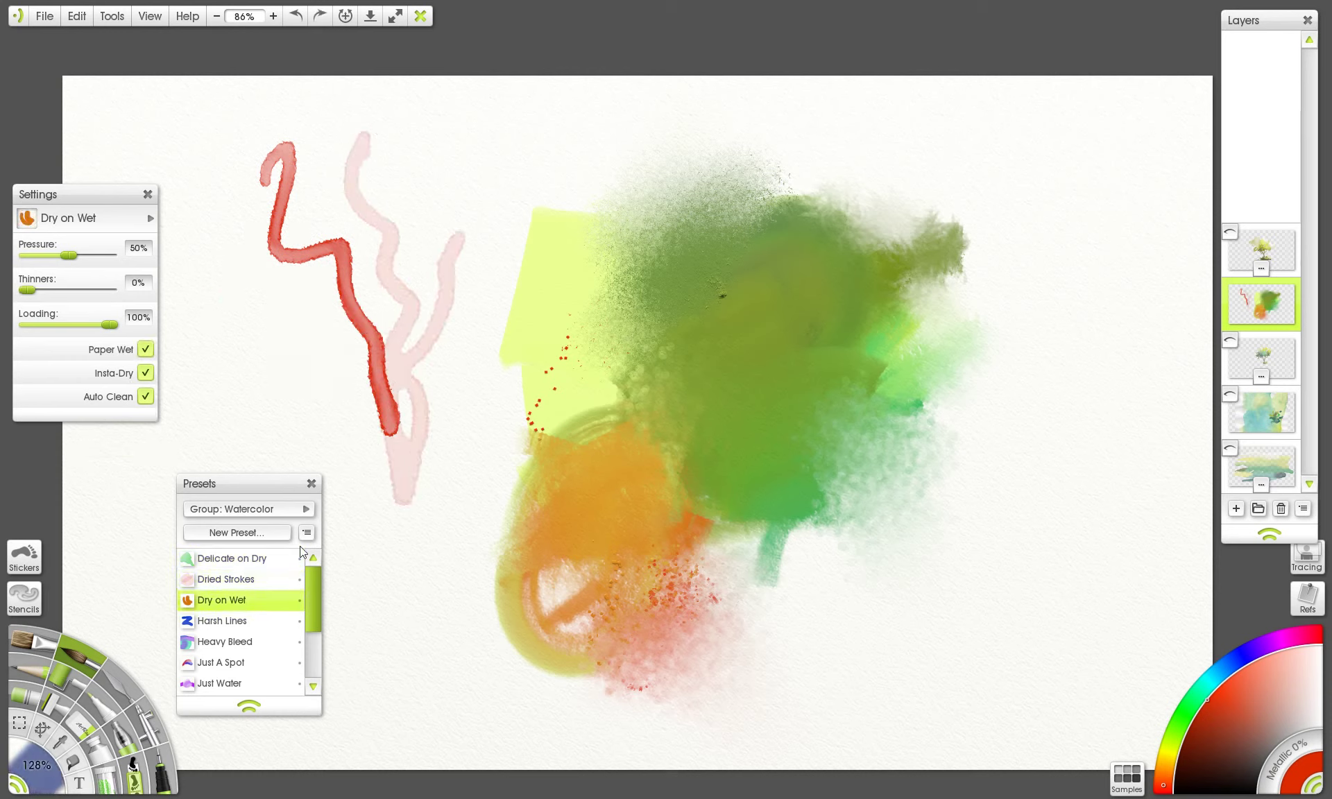
# - Paint a red Harsh Lines watercolor stroke over the lower end of the test lines, undoing an extra stroke beside it
pyautogui.click(246, 622)
pyautogui.moveTo(278, 361)
pyautogui.mouseDown()
pyautogui.moveTo(394, 447)
pyautogui.moveTo(379, 523)
pyautogui.moveTo(464, 497)
pyautogui.mouseUp()
pyautogui.click(234, 644)
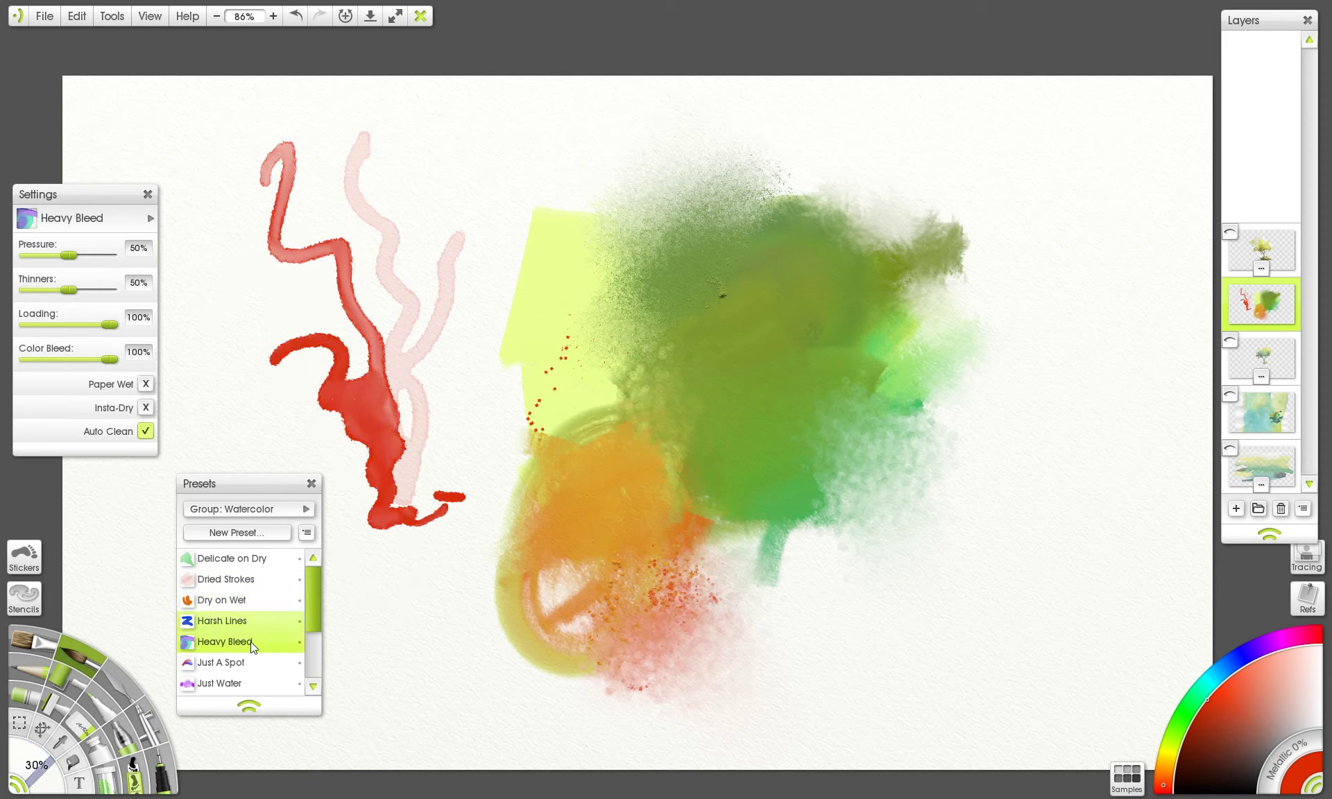
pyautogui.click(285, 621)
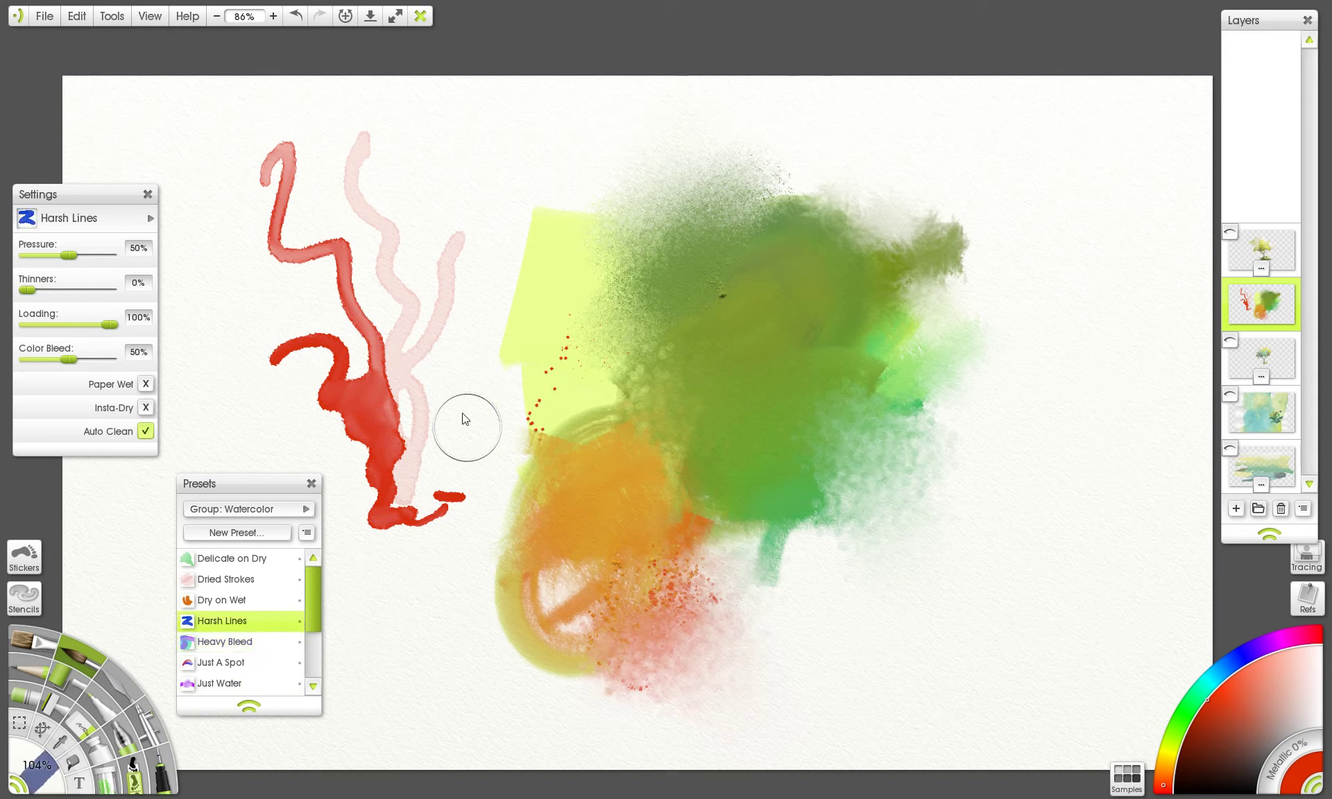
pyautogui.moveTo(460, 416)
pyautogui.mouseDown()
pyautogui.moveTo(383, 443)
pyautogui.moveTo(451, 481)
pyautogui.mouseUp()
pyautogui.hotkey('ctrl', 'z')
# - Paint purple watercolor strokes through the red lines and up to the pale yellow block with the Heavy Bleed preset at 184%
pyautogui.click(1274, 641)
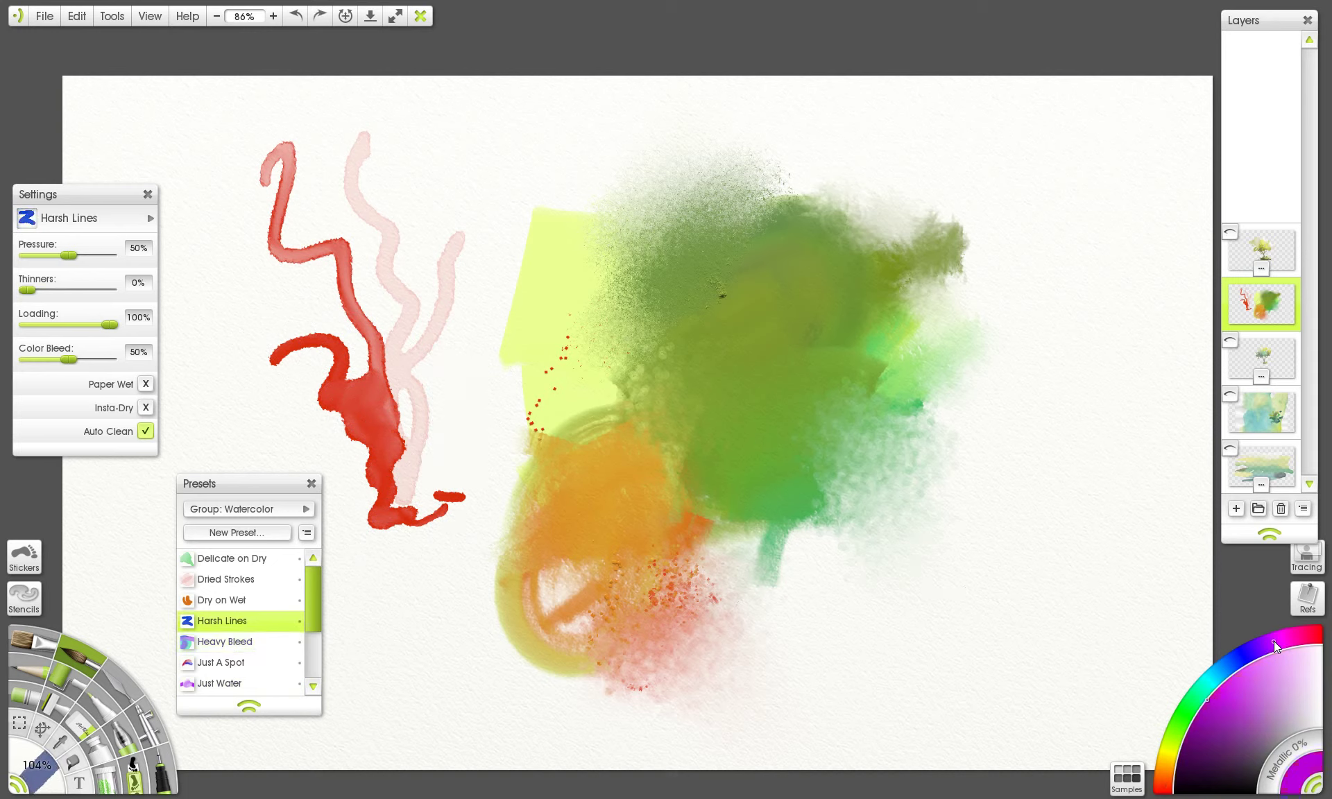
pyautogui.click(261, 639)
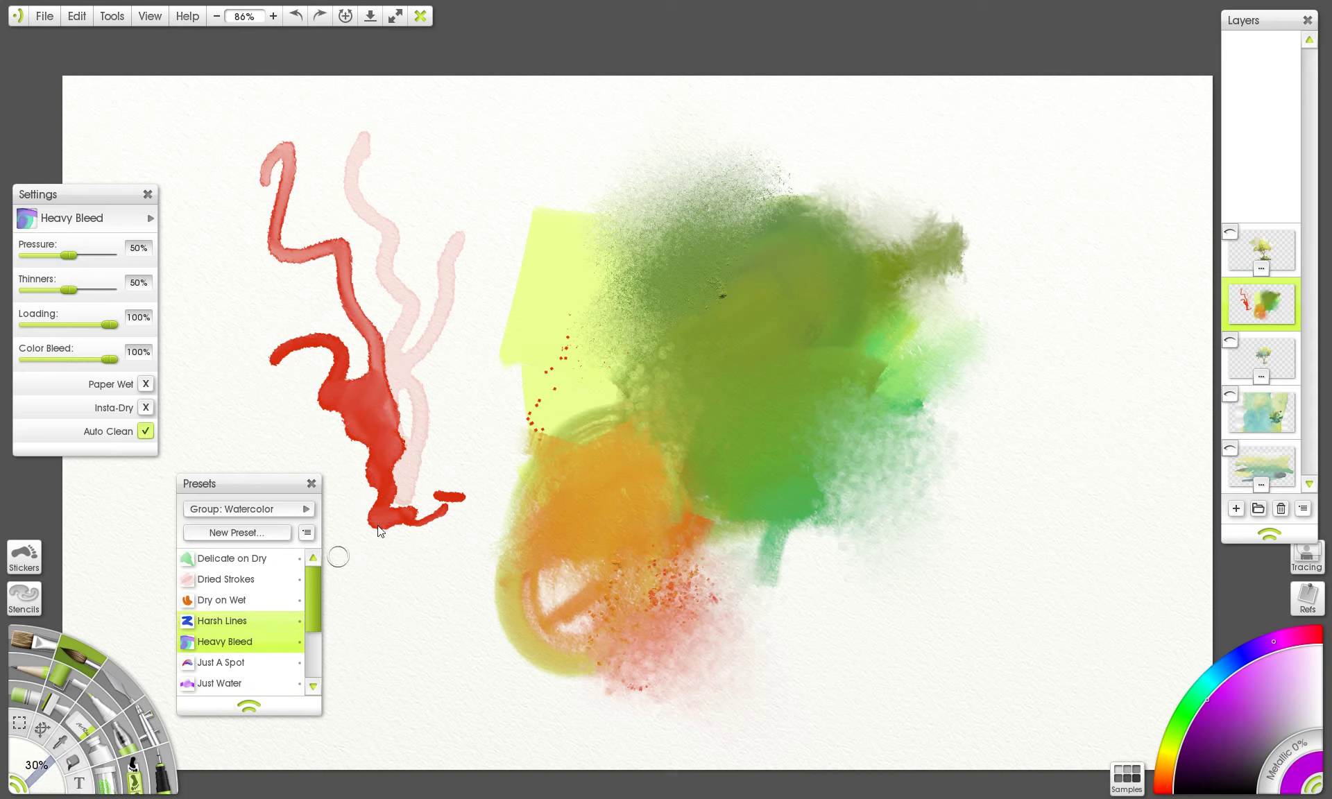
pyautogui.keyDown('shift'); pyautogui.moveTo(385, 511); pyautogui.dragTo(608, 452); pyautogui.keyUp('shift')
pyautogui.moveTo(392, 433)
pyautogui.mouseDown()
pyautogui.moveTo(446, 480)
pyautogui.moveTo(448, 573)
pyautogui.moveTo(424, 401)
pyautogui.moveTo(486, 285)
pyautogui.moveTo(566, 227)
pyautogui.mouseUp()
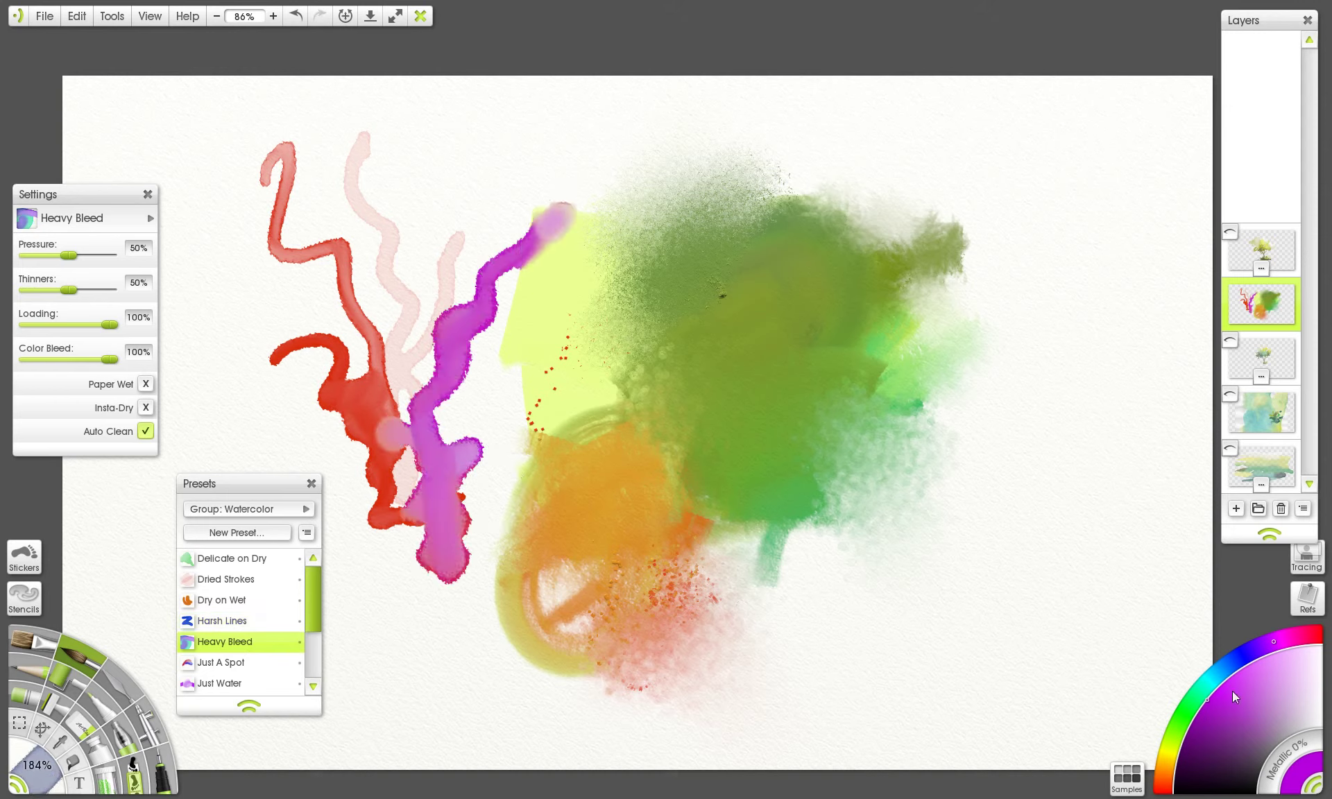
# - Paint small dark purple watercolor dabs on the blank paper beside the red lines with the Just A Spot preset
pyautogui.click(237, 665)
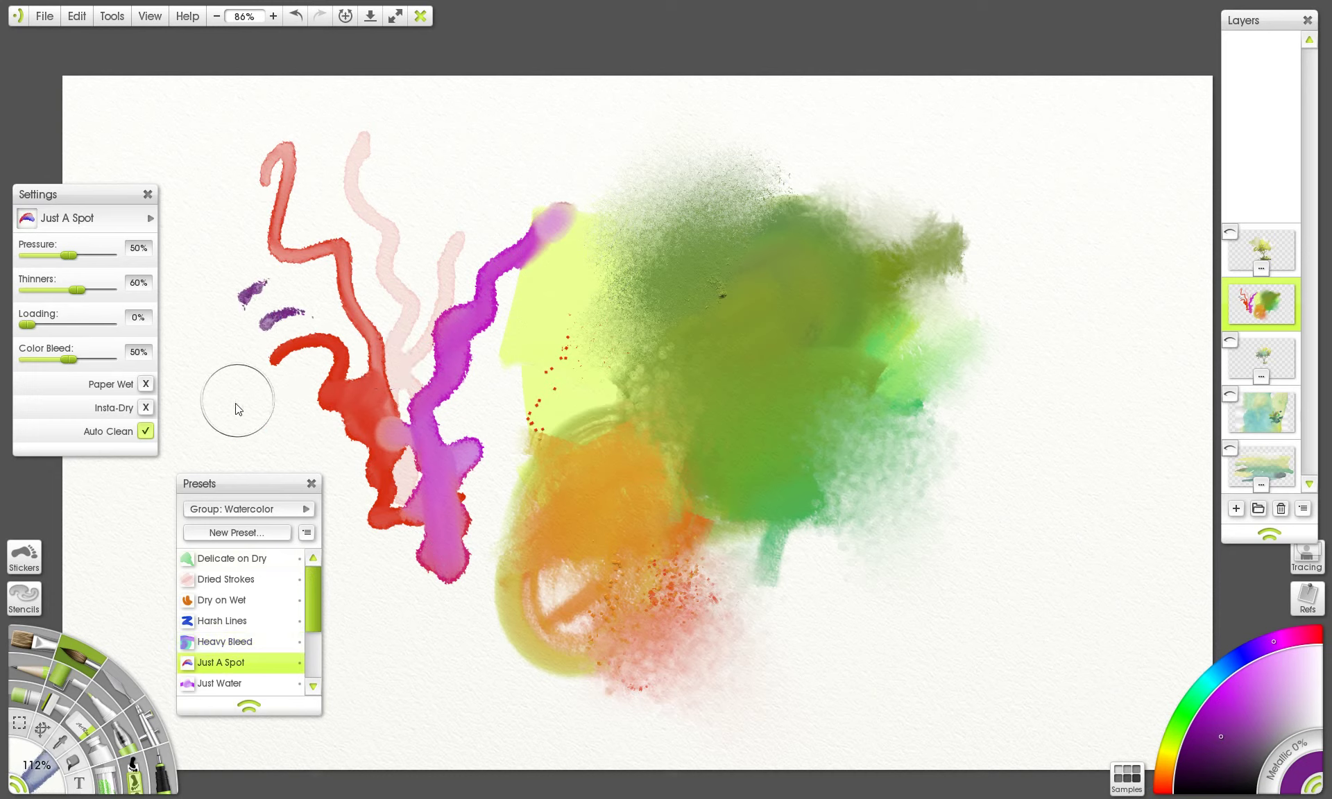
pyautogui.moveTo(242, 311); pyautogui.dragTo(231, 341)
pyautogui.moveTo(237, 368); pyautogui.dragTo(237, 404)
# - Thin and spread the purple watercolor strokes with the Just Water preset, pulling the paint across the pale yellow block and up past the green area
pyautogui.click(236, 684)
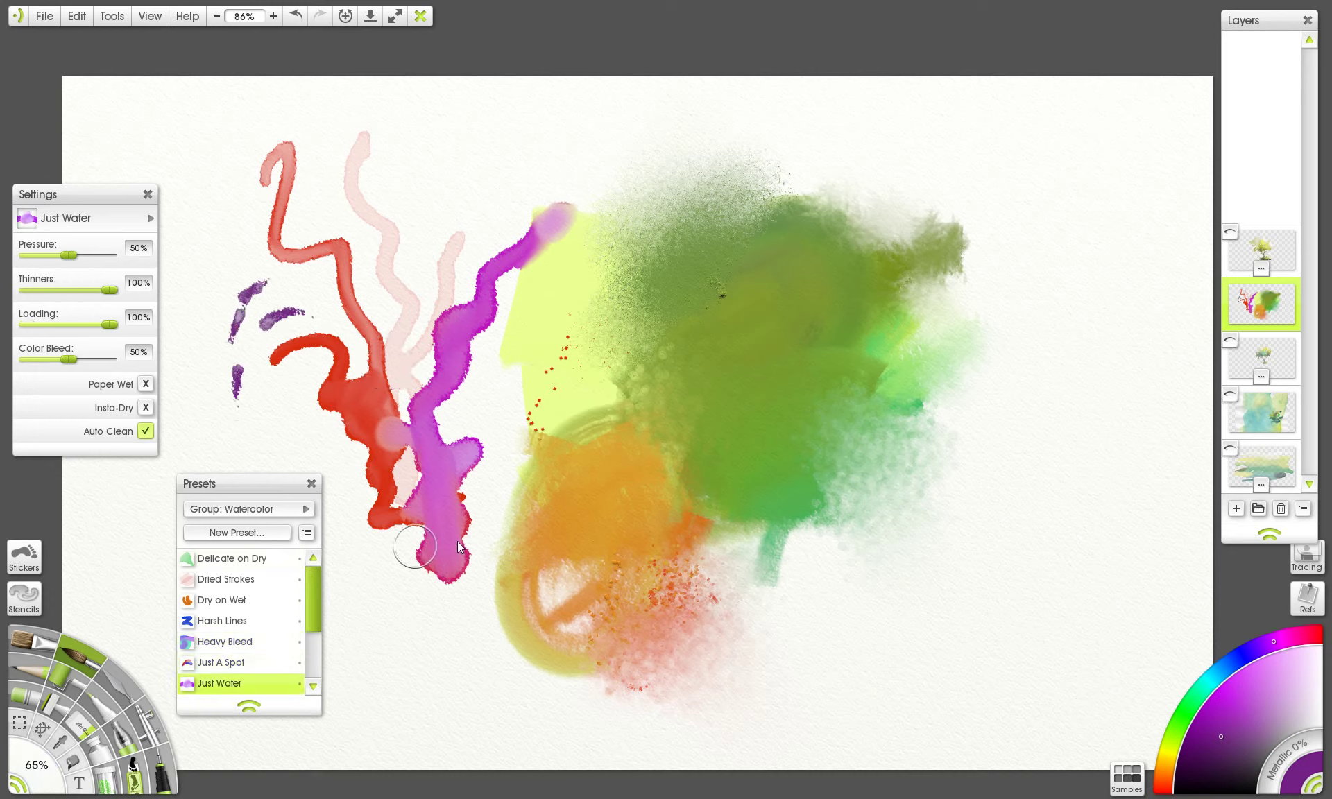
pyautogui.moveTo(395, 552); pyautogui.dragTo(454, 490)
pyautogui.moveTo(503, 347)
pyautogui.mouseDown()
pyautogui.moveTo(541, 257)
pyautogui.moveTo(661, 132)
pyautogui.moveTo(729, 101)
pyautogui.mouseUp()
# - Paint thin strokes from the blank paper up through the red watercolor lines with the Low Blending preset at 30%
pyautogui.scroll(-2, 291, 597)
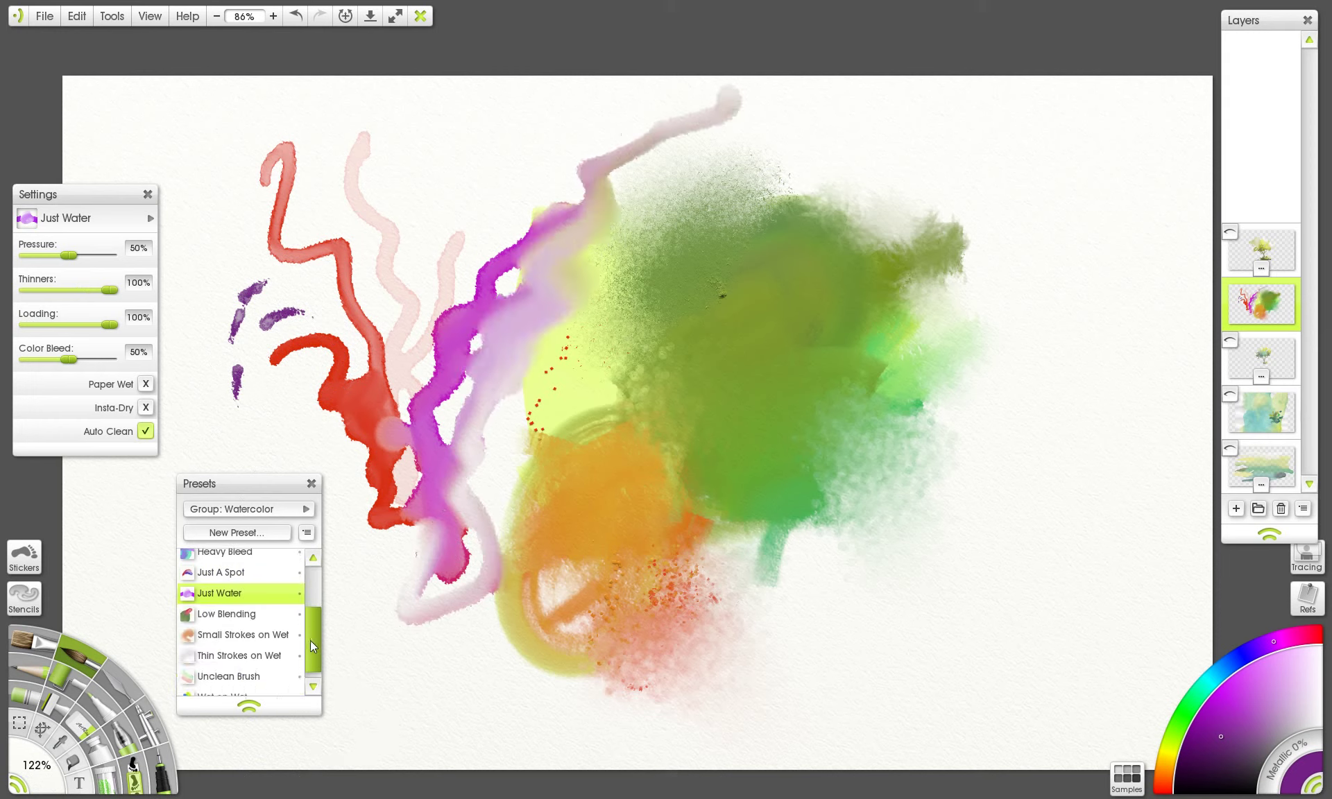
pyautogui.click(229, 617)
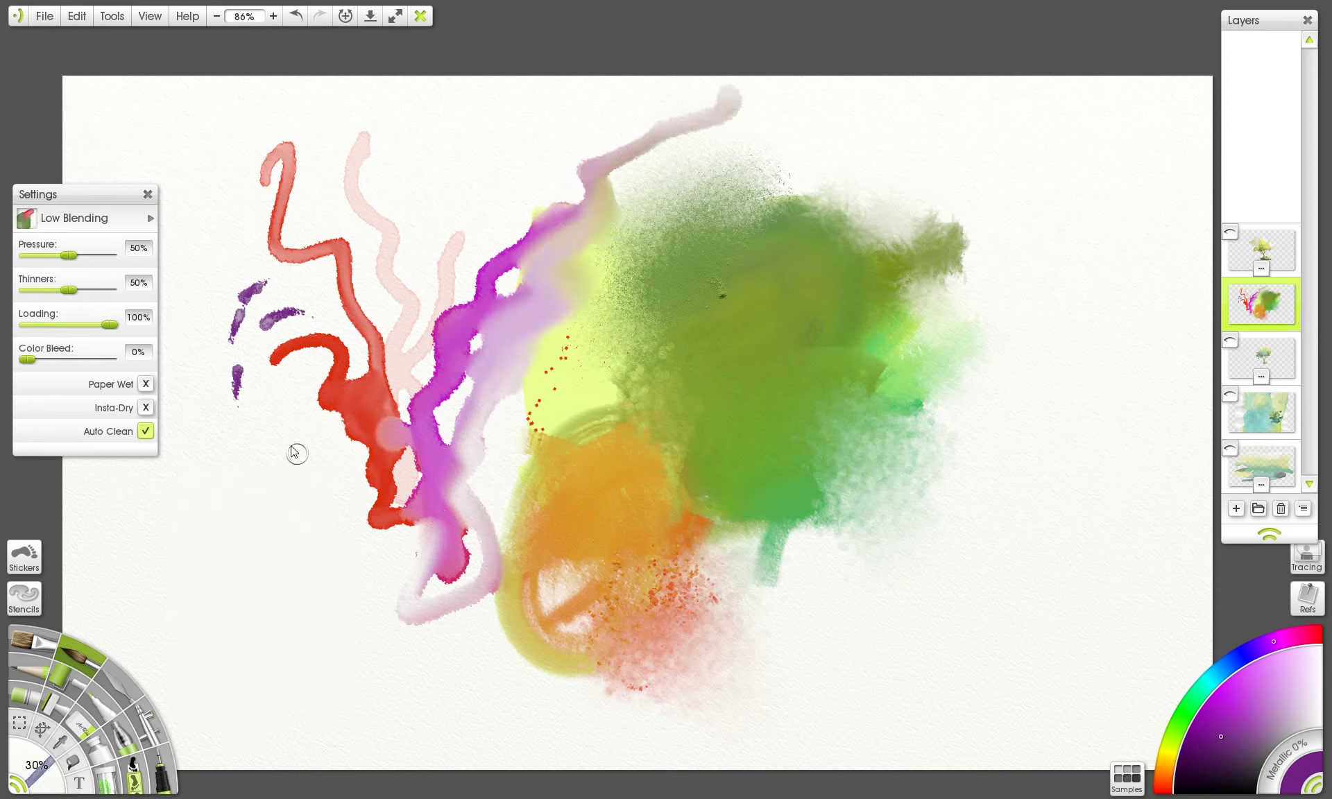
pyautogui.moveTo(335, 434)
pyautogui.mouseDown()
pyautogui.moveTo(329, 210)
pyautogui.moveTo(397, 166)
pyautogui.mouseUp()
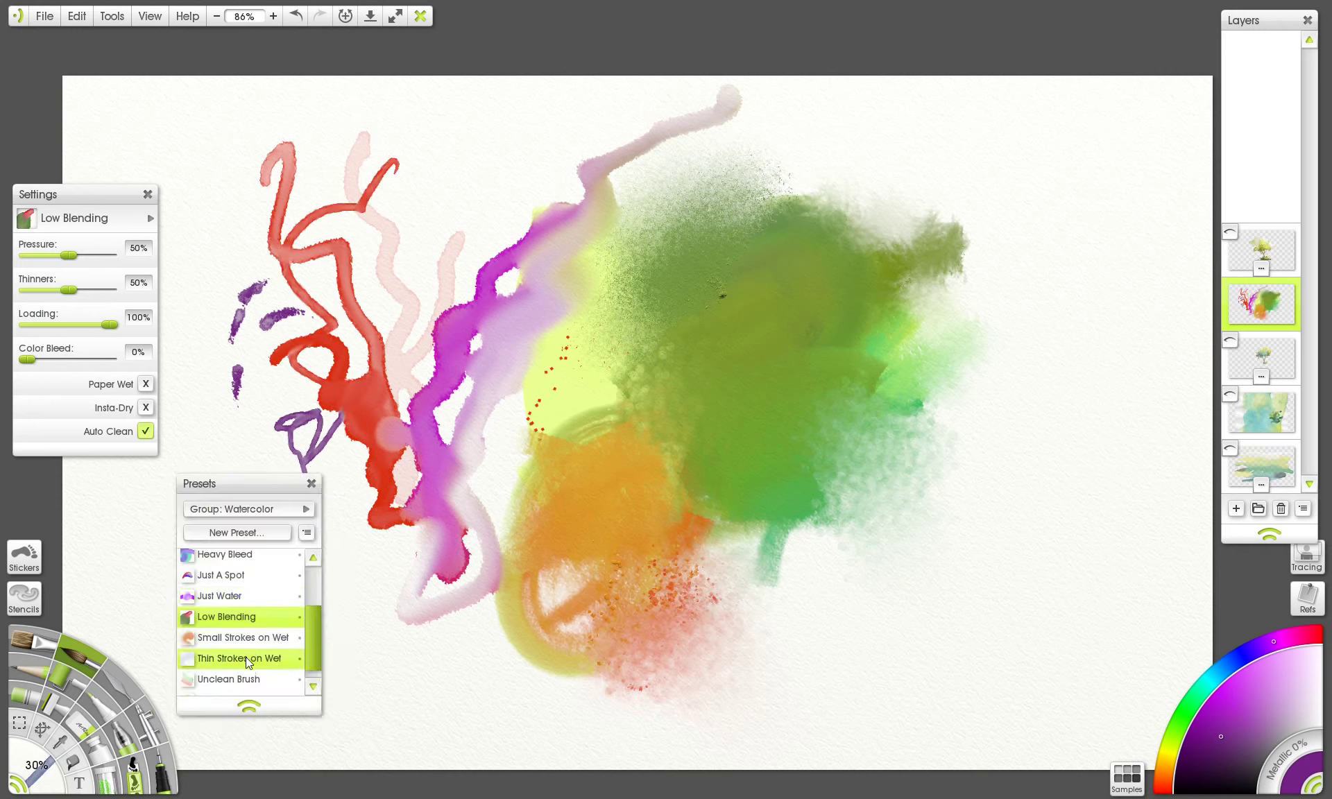
# - Paint watercolor strokes below the purple and orange areas with the Small Strokes on Wet and Unclean Brush presets
pyautogui.click(255, 637)
pyautogui.moveTo(411, 559)
pyautogui.mouseDown()
pyautogui.moveTo(473, 640)
pyautogui.moveTo(581, 674)
pyautogui.mouseUp()
pyautogui.click(229, 680)
pyautogui.moveTo(602, 577); pyautogui.dragTo(481, 597)
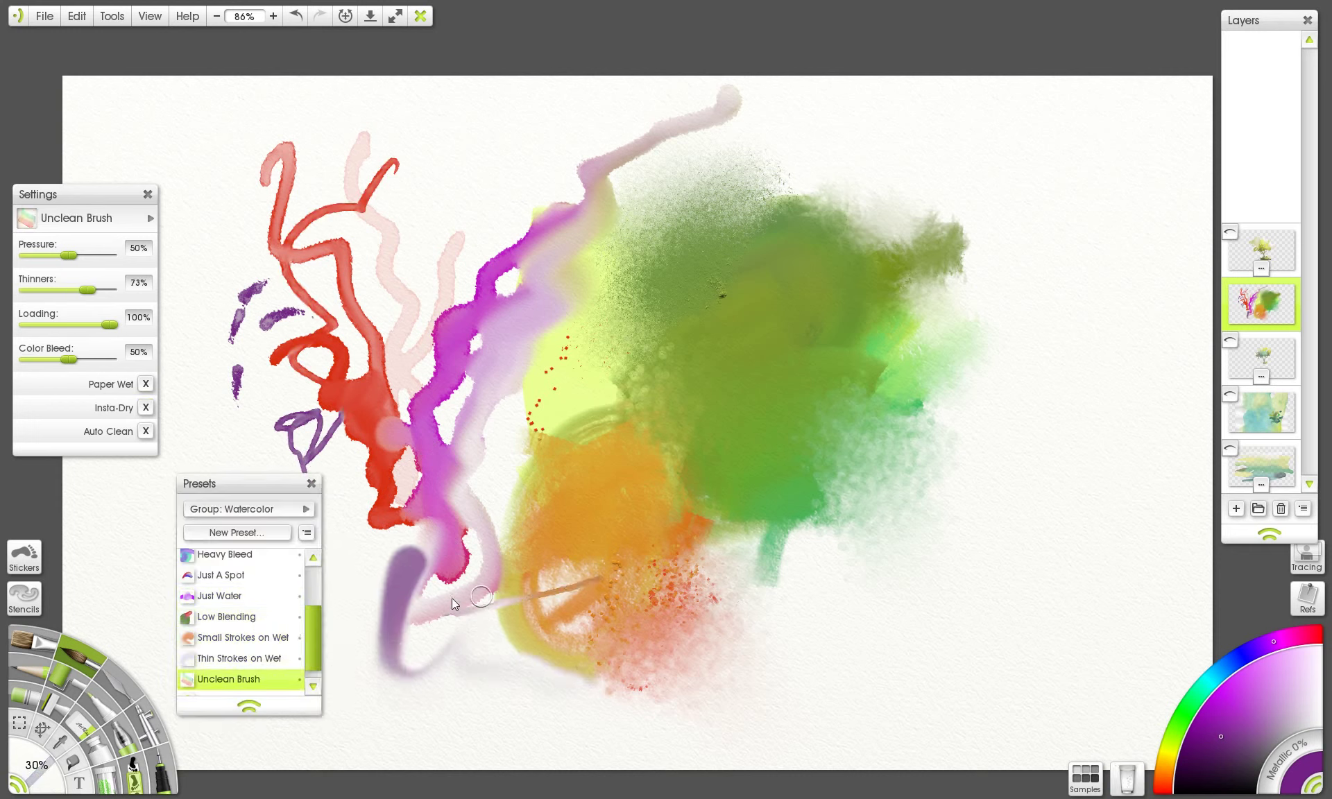
# - Try the watercolor Thin Strokes on Wet preset at 284% across the painted areas, undoing the stroke
pyautogui.click(239, 658)
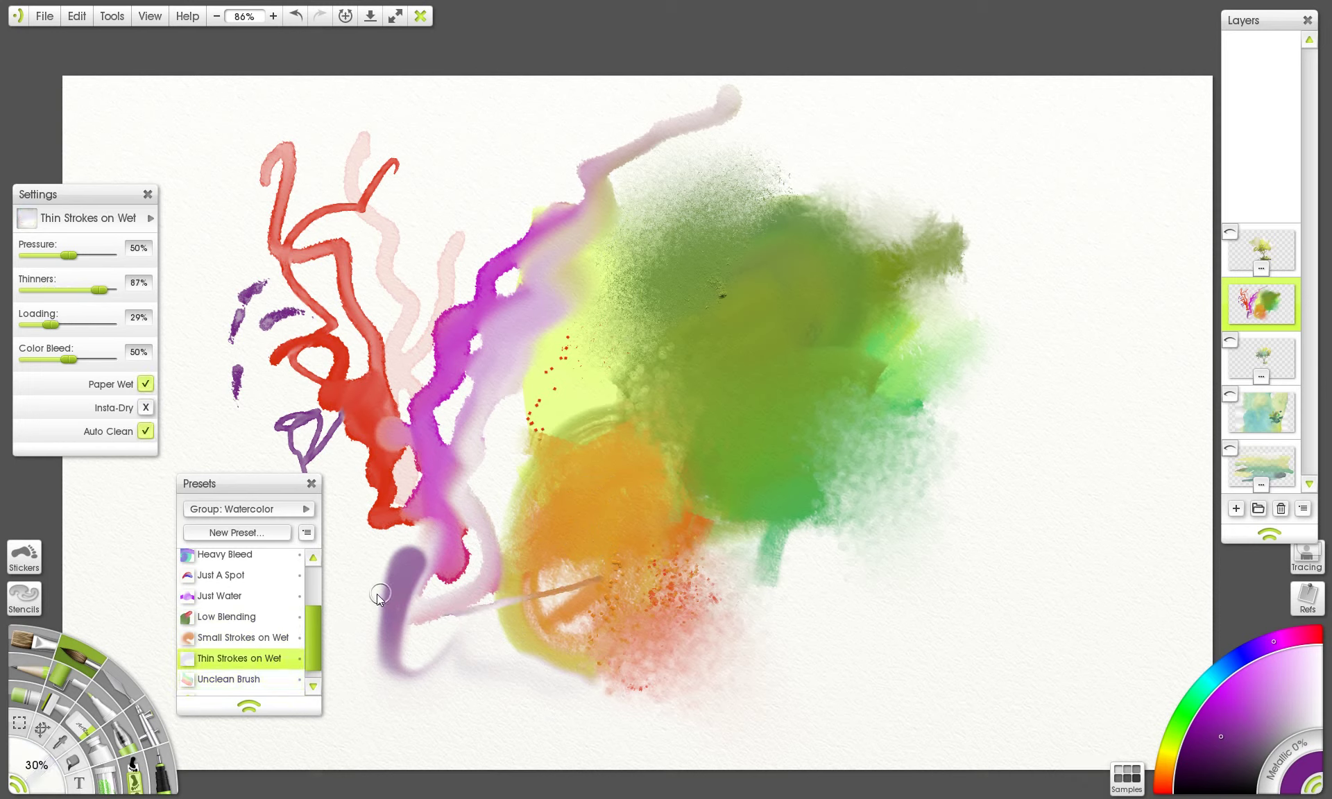
pyautogui.moveTo(461, 208)
pyautogui.mouseDown()
pyautogui.moveTo(738, 660)
pyautogui.moveTo(758, 668)
pyautogui.mouseUp()
pyautogui.hotkey('ctrl', 'z')
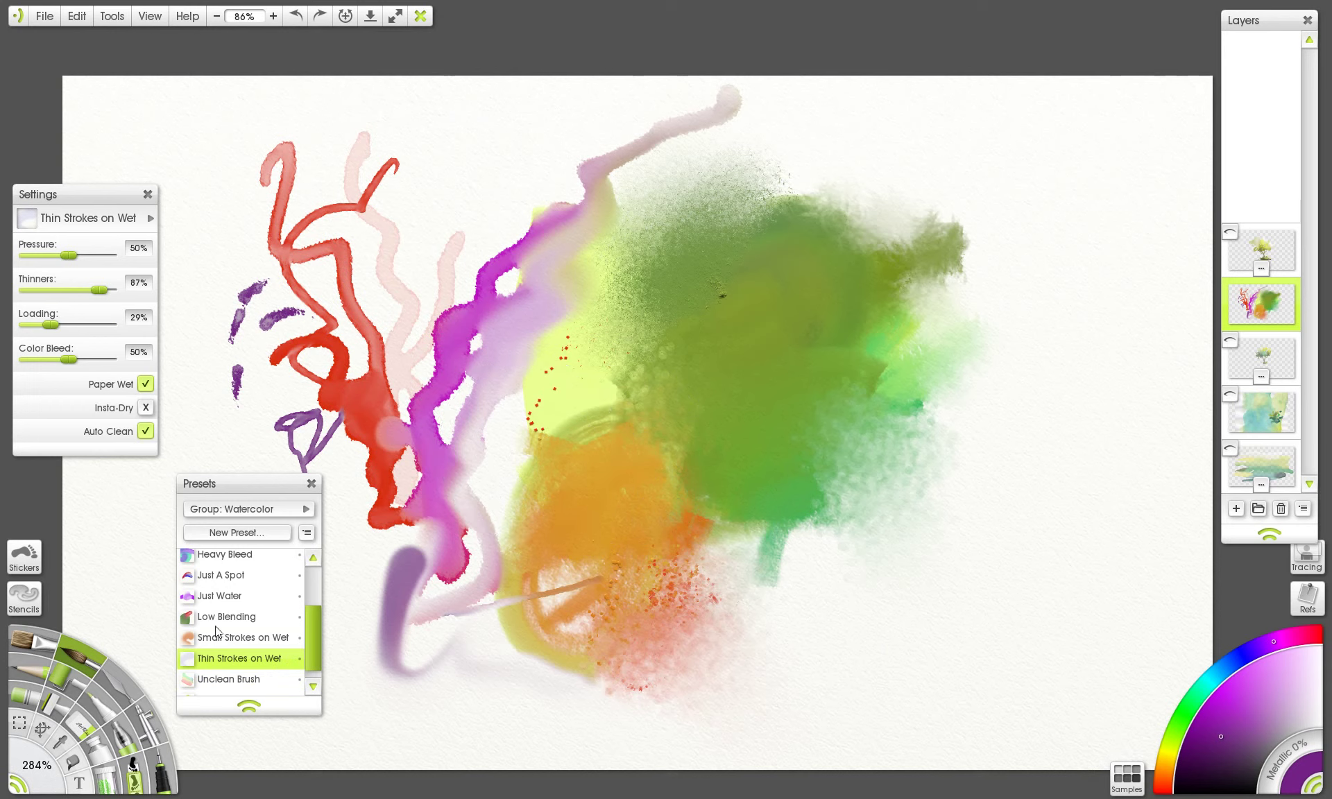
# - Switch to the Pastel tool and try purple Wax strokes on the blank area beside the green paint, undoing them
pyautogui.click(11, 698)
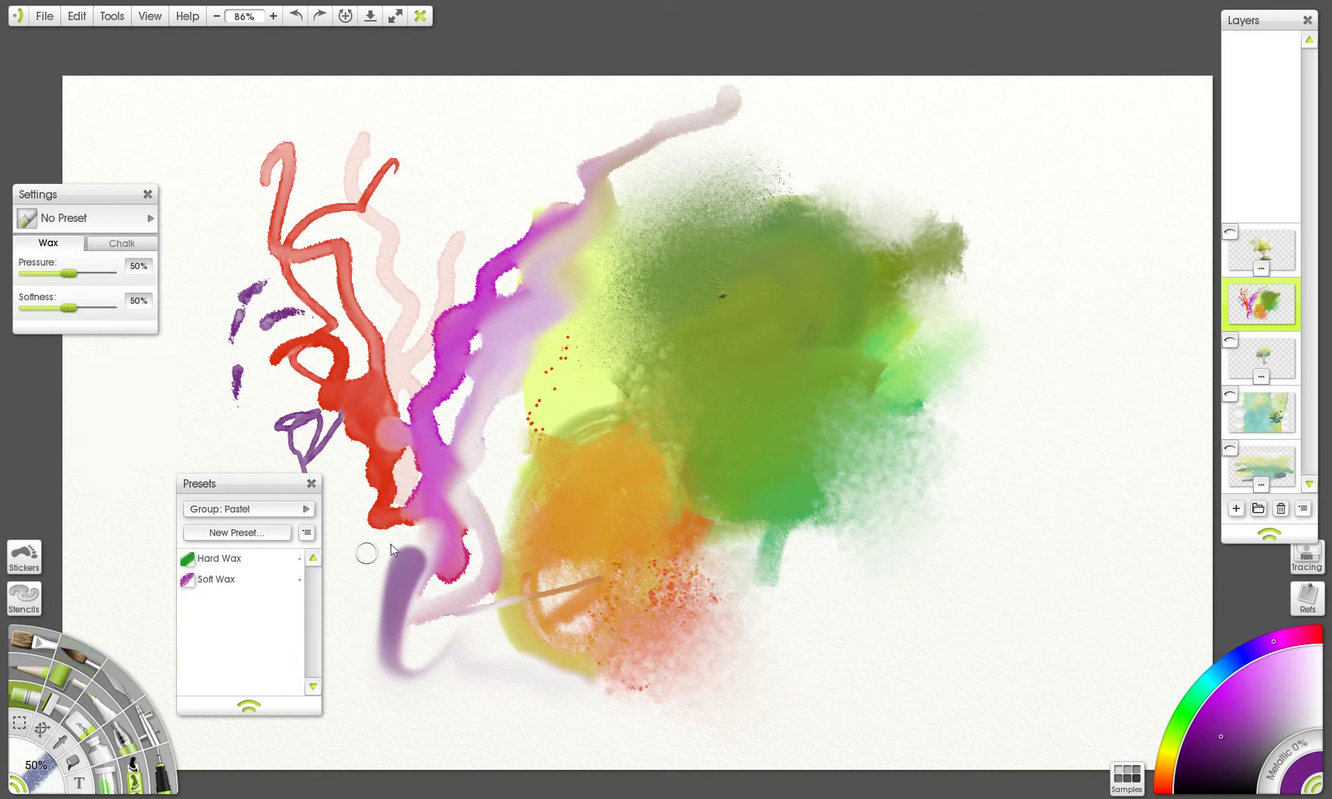
pyautogui.press(']')
pyautogui.moveTo(1069, 205)
pyautogui.mouseDown()
pyautogui.moveTo(1085, 336)
pyautogui.moveTo(1020, 624)
pyautogui.moveTo(1048, 610)
pyautogui.mouseUp()
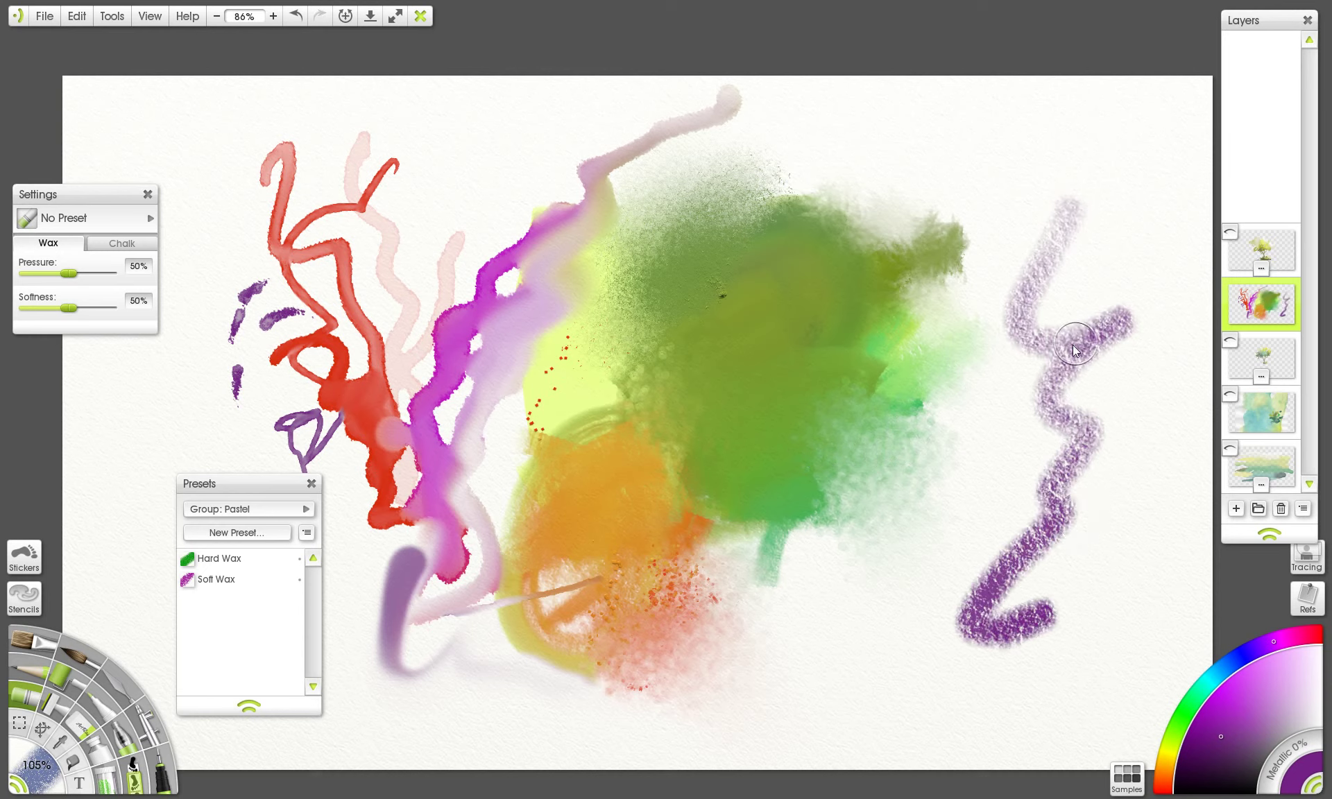
pyautogui.hotkey('ctrl', 'z')
pyautogui.moveTo(986, 239)
pyautogui.mouseDown()
pyautogui.moveTo(1145, 247)
pyautogui.moveTo(1194, 264)
pyautogui.mouseUp()
pyautogui.hotkey('ctrl', 'z')
# - Enlarge the pastel to 222% and clear the test paint layer
pyautogui.press(']')
pyautogui.press(']')
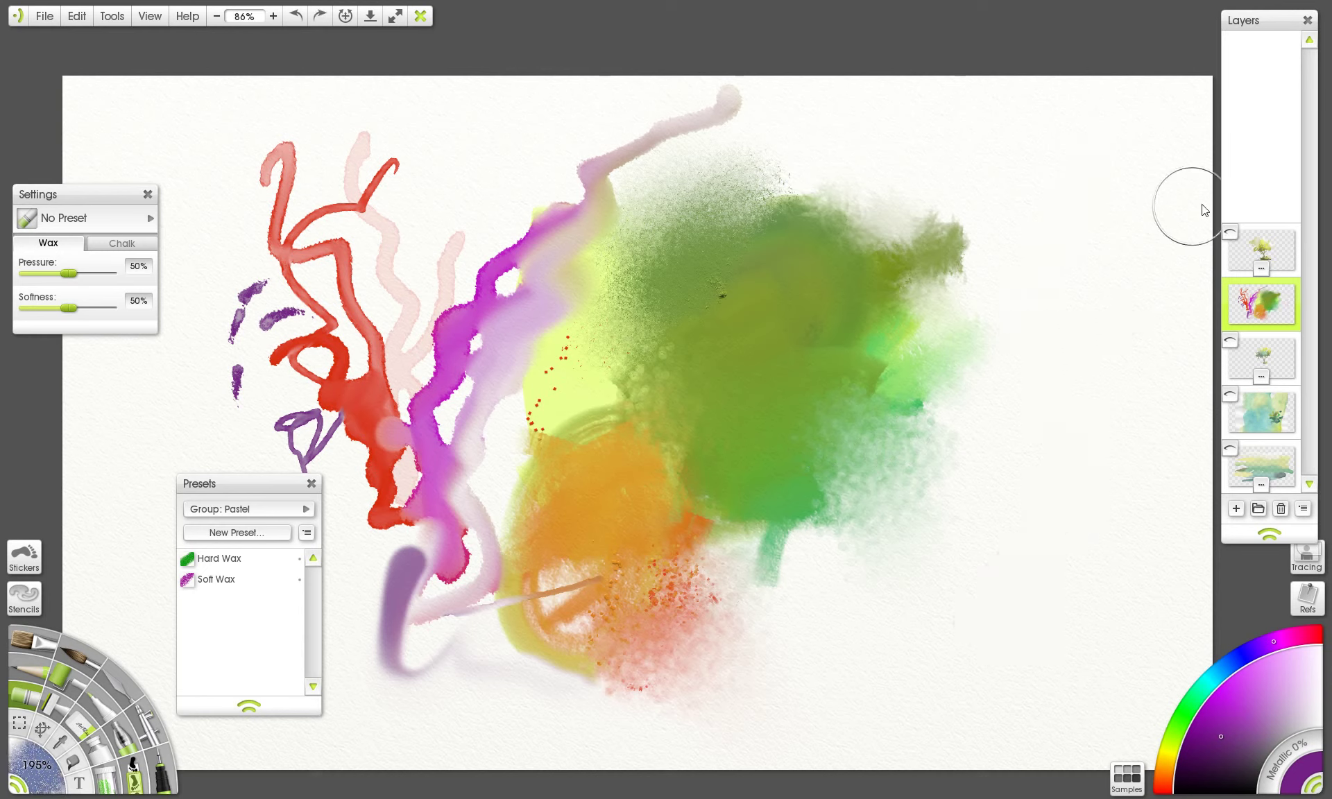
pyautogui.press(']')
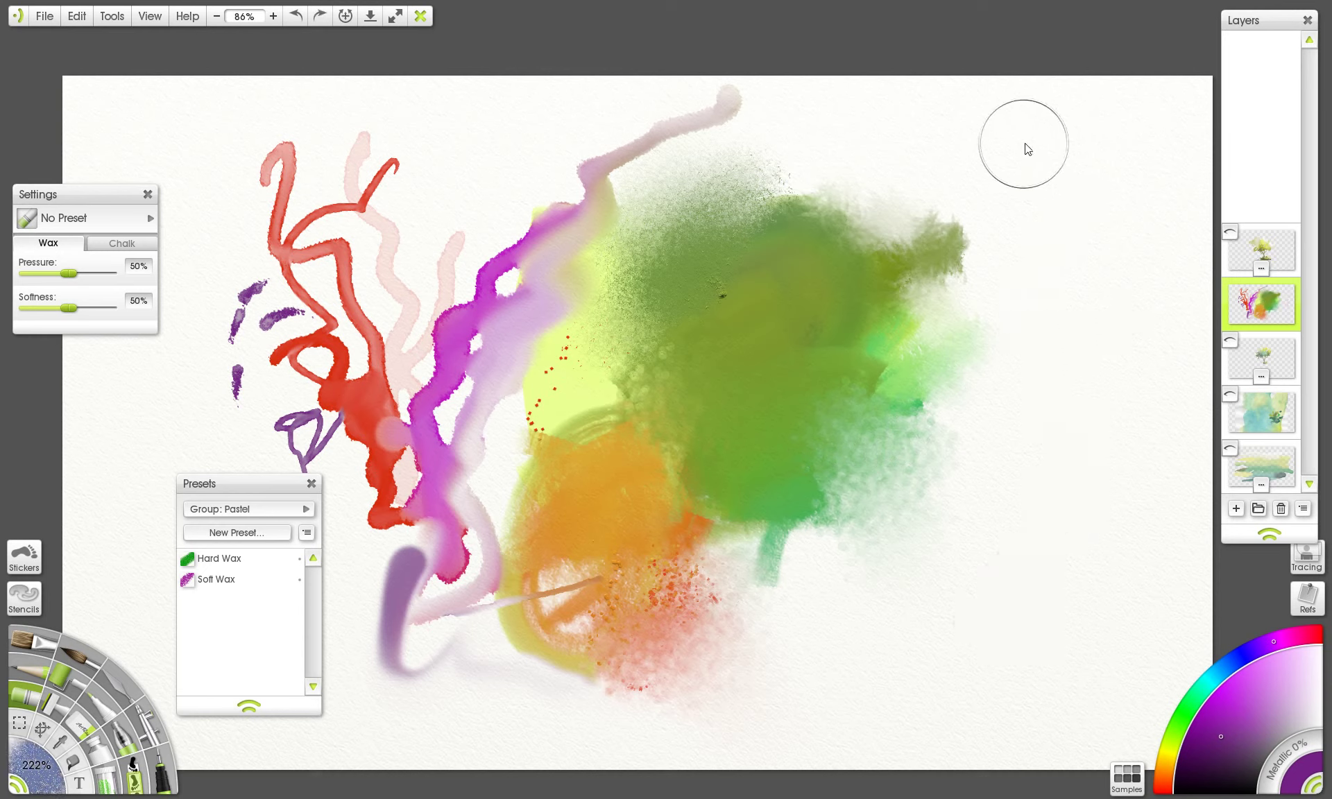
pyautogui.rightClick(1267, 295)
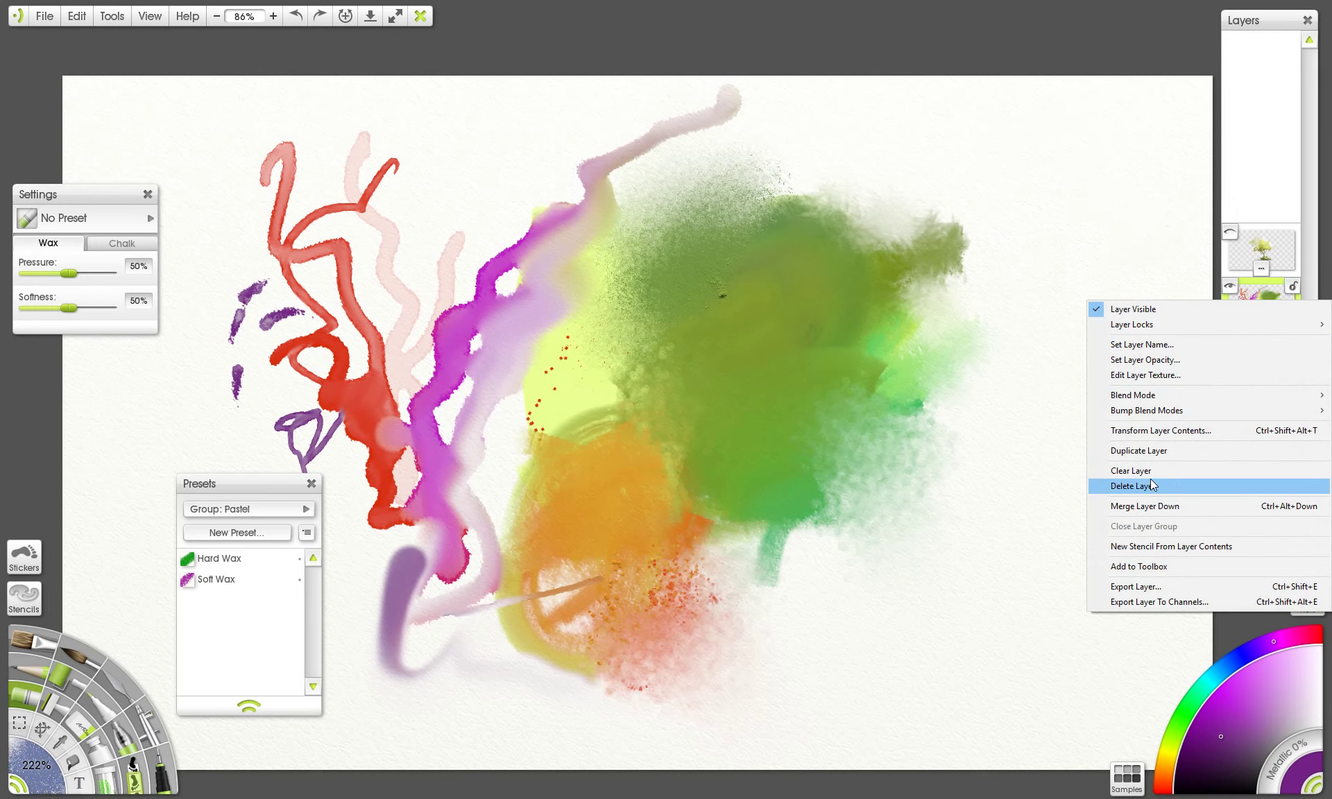
pyautogui.click(1152, 486)
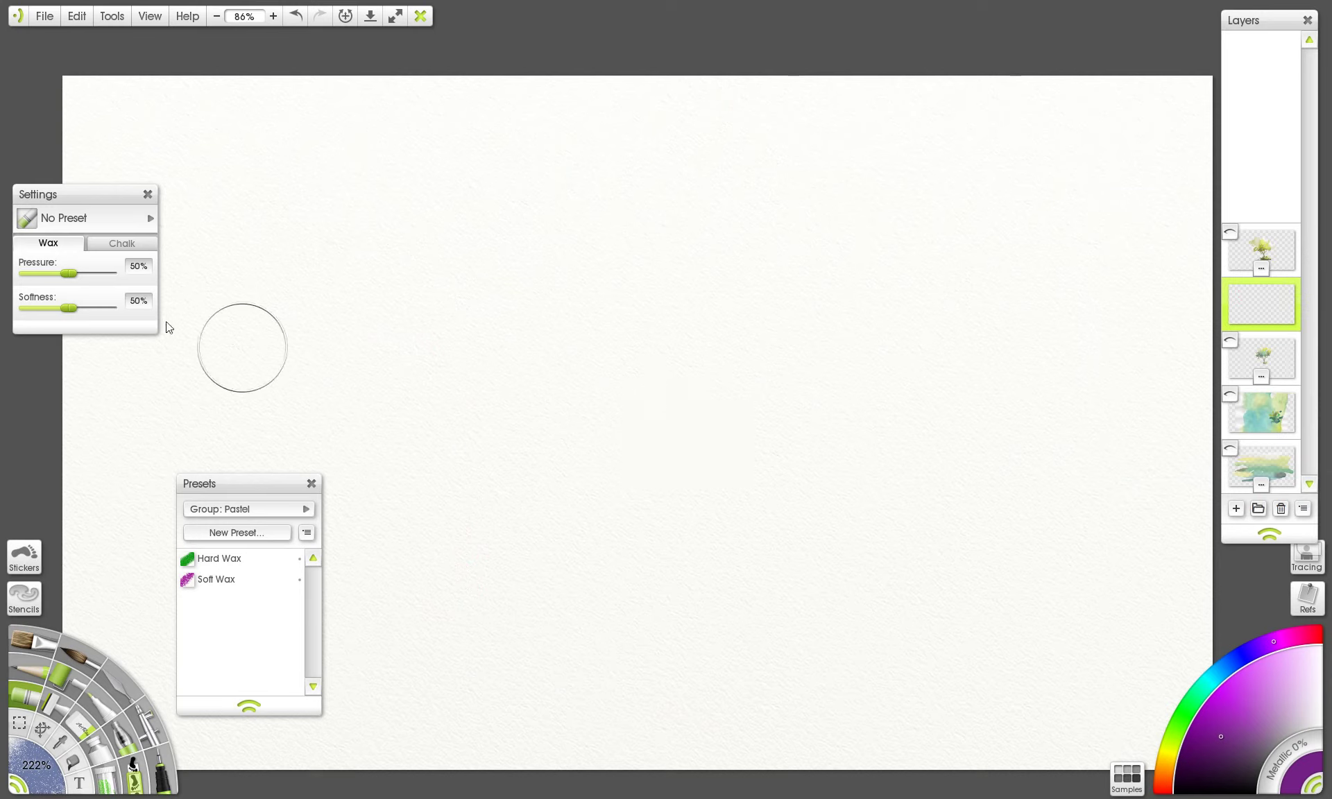
# - Set the wax pastel pressure to 38% and shade a large orange-brown patch in the middle of the canvas
pyautogui.moveTo(60, 277); pyautogui.dragTo(51, 277)
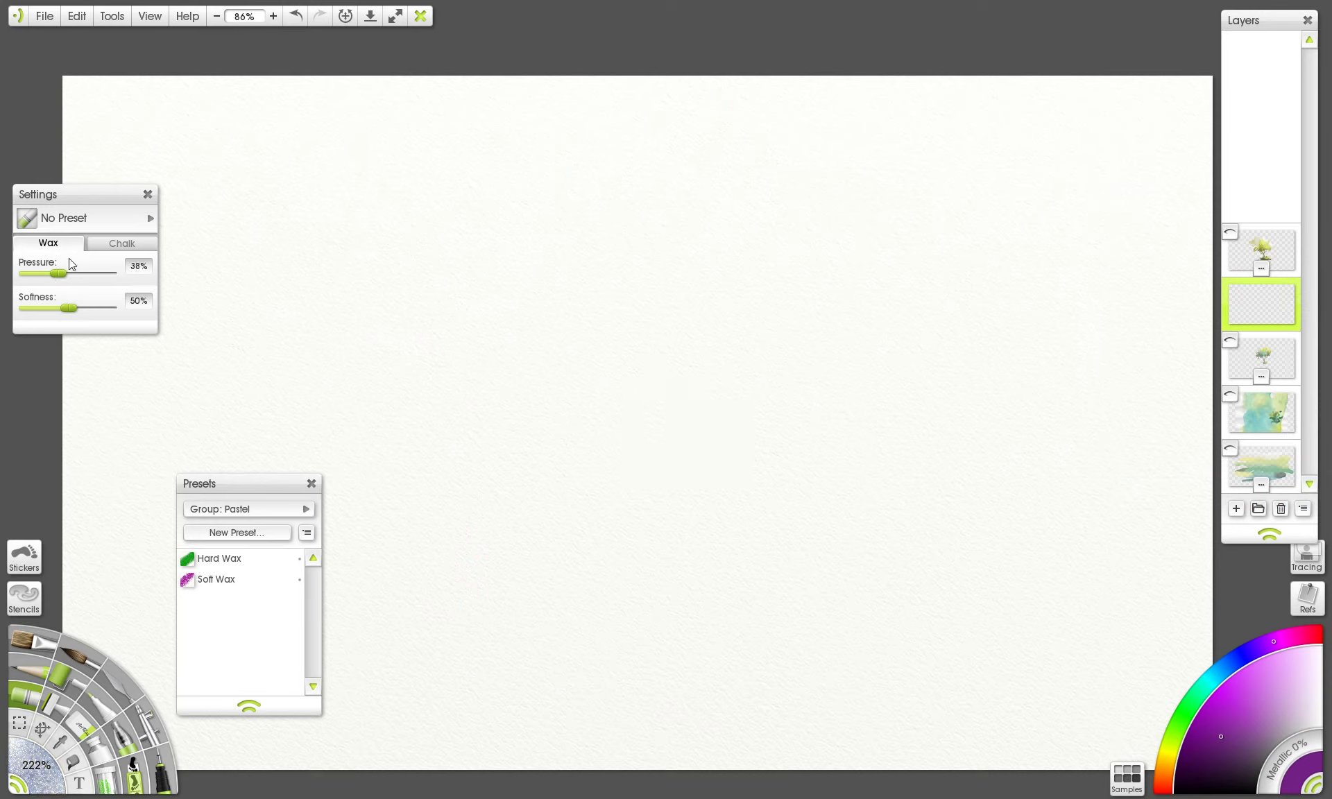
pyautogui.click(1168, 769)
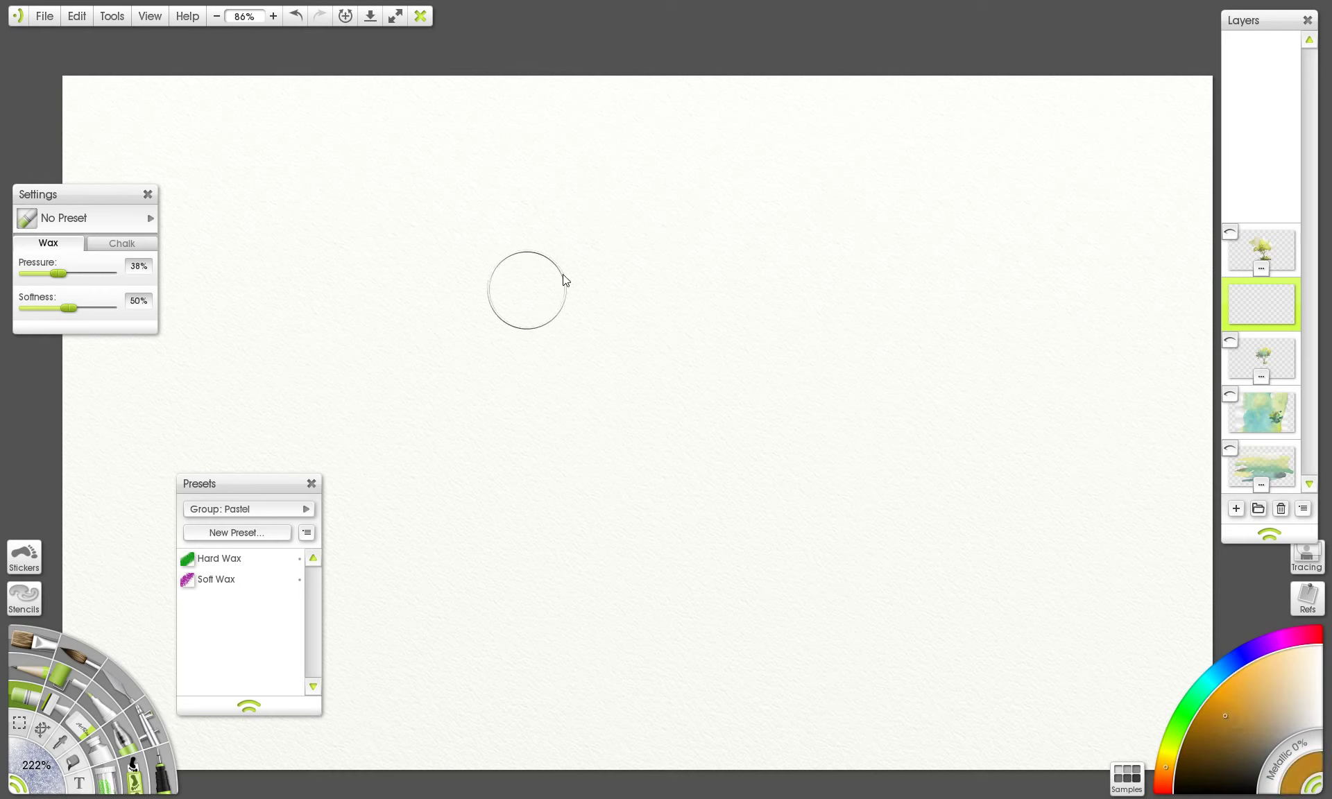
pyautogui.moveTo(555, 281)
pyautogui.mouseDown()
pyautogui.moveTo(749, 211)
pyautogui.moveTo(458, 384)
pyautogui.moveTo(783, 259)
pyautogui.moveTo(788, 309)
pyautogui.moveTo(481, 454)
pyautogui.moveTo(851, 399)
pyautogui.moveTo(669, 486)
pyautogui.moveTo(583, 584)
pyautogui.moveTo(679, 610)
pyautogui.mouseUp()
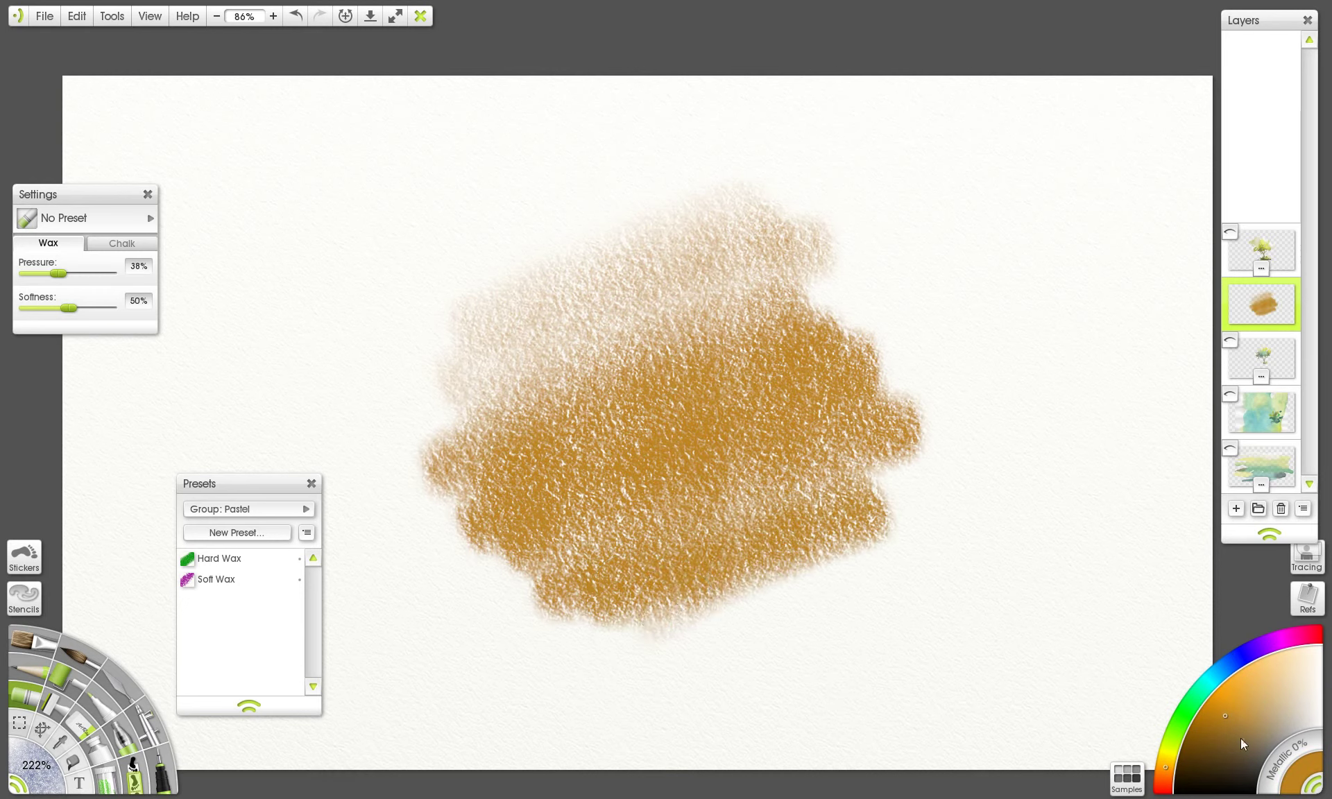
# - Shade light yellow wax pastel over the upper part of the brown patch and beyond it, undoing a first darker yellow stroke
pyautogui.click(1168, 761)
pyautogui.moveTo(1226, 715); pyautogui.dragTo(1226, 698)
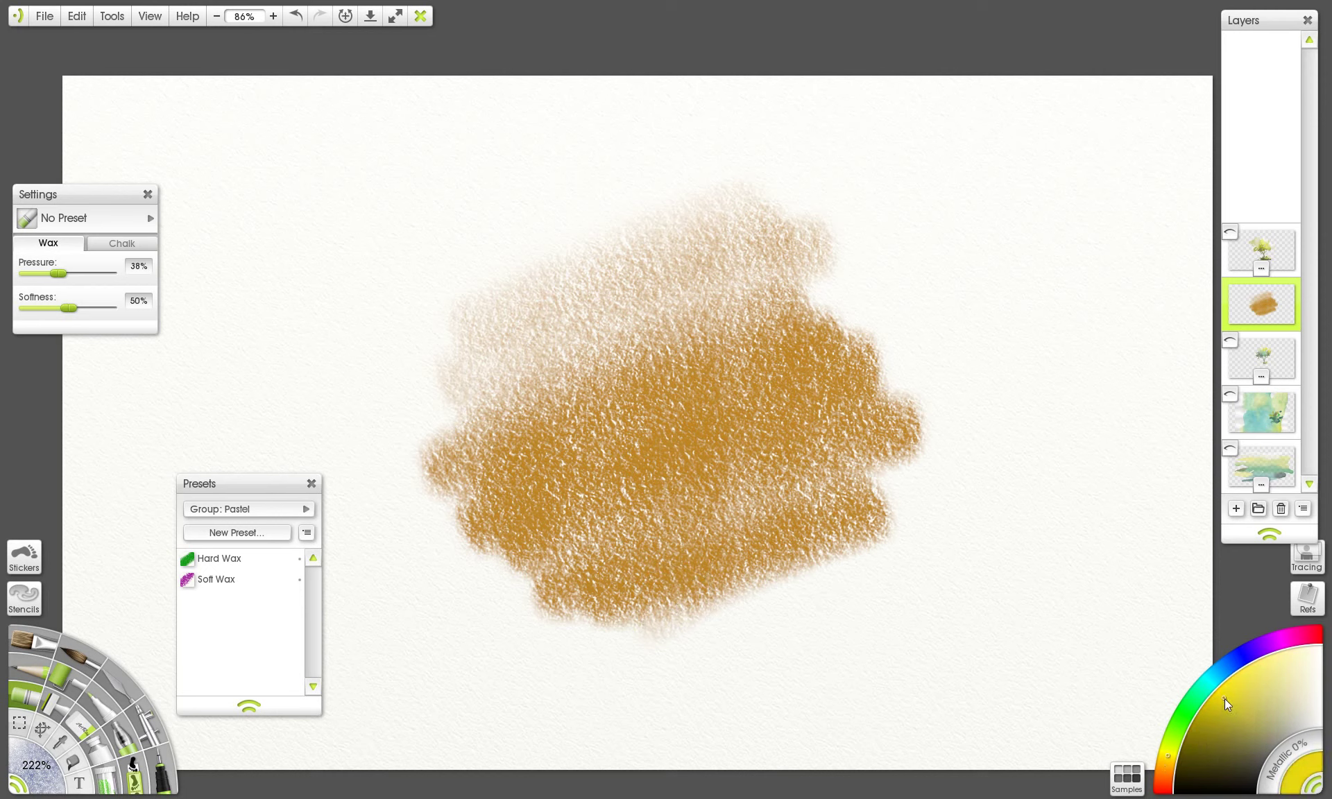
pyautogui.moveTo(718, 247)
pyautogui.mouseDown()
pyautogui.moveTo(624, 312)
pyautogui.moveTo(736, 326)
pyautogui.mouseUp()
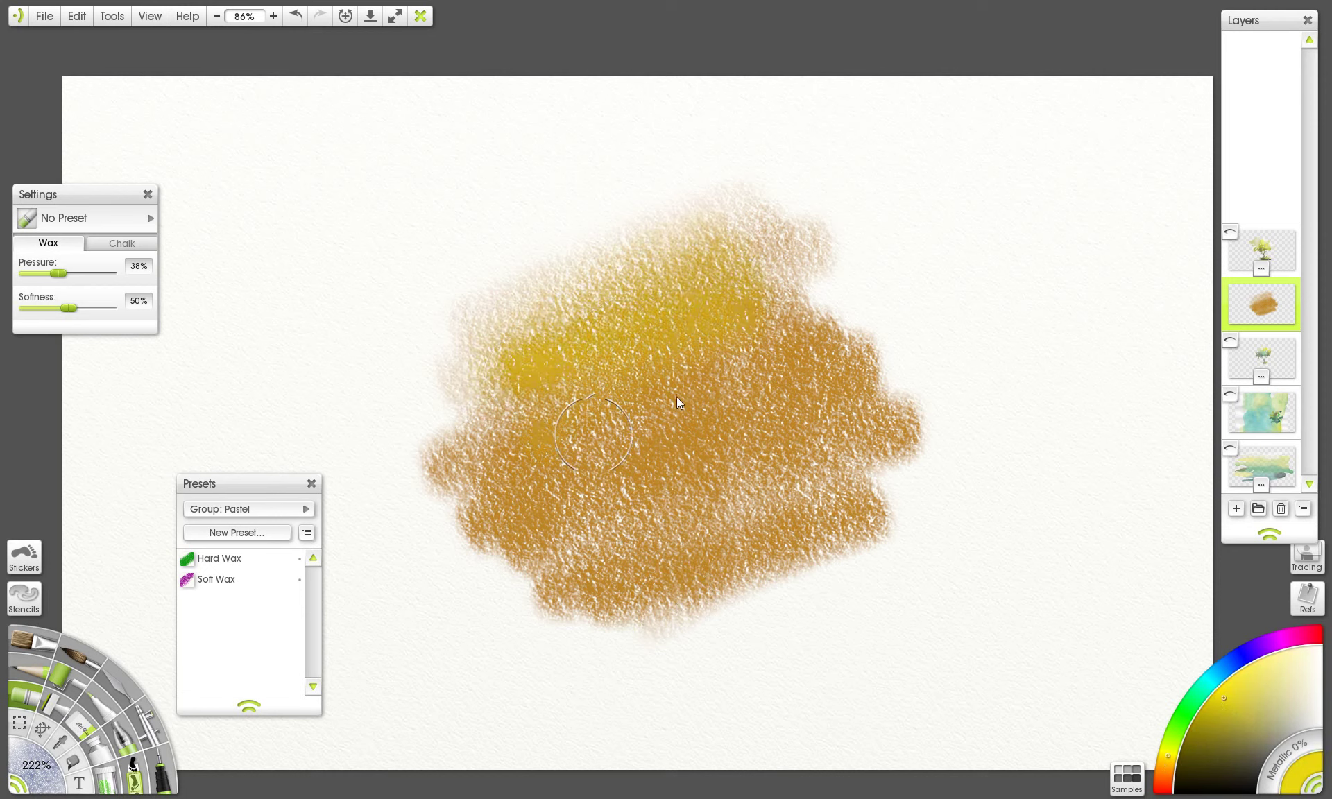
pyautogui.hotkey('ctrl', 'z')
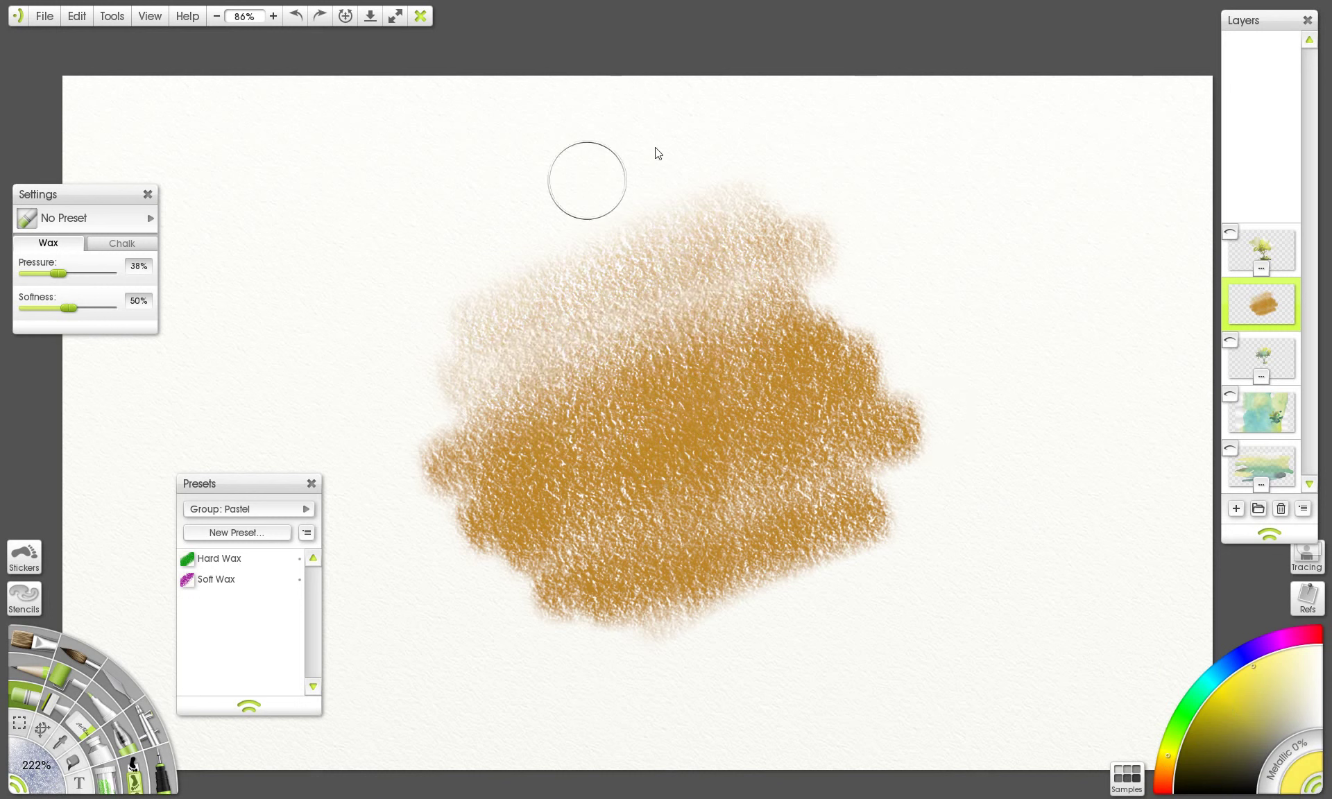
pyautogui.moveTo(708, 159)
pyautogui.mouseDown()
pyautogui.moveTo(539, 262)
pyautogui.moveTo(755, 230)
pyautogui.moveTo(602, 351)
pyautogui.moveTo(514, 334)
pyautogui.moveTo(730, 334)
pyautogui.mouseUp()
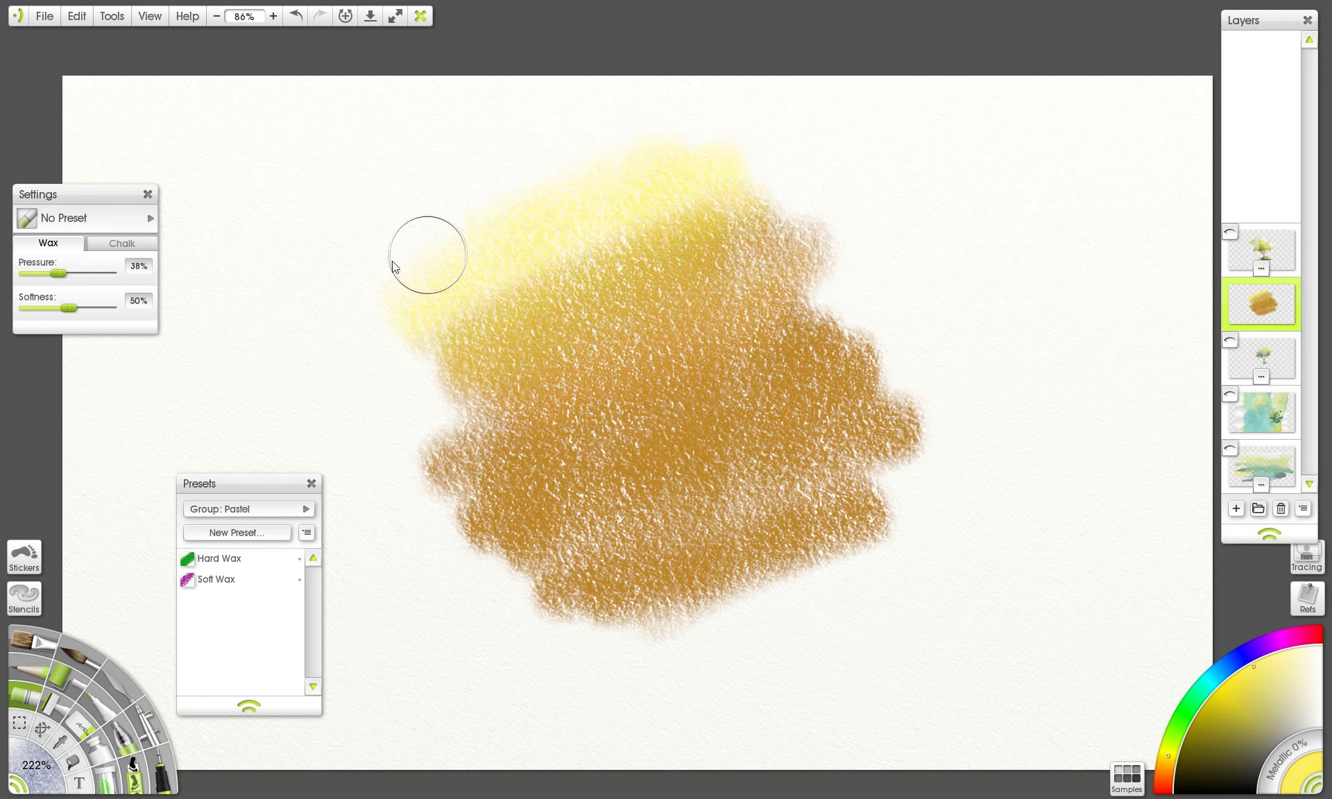
pyautogui.moveTo(506, 128); pyautogui.dragTo(278, 198)
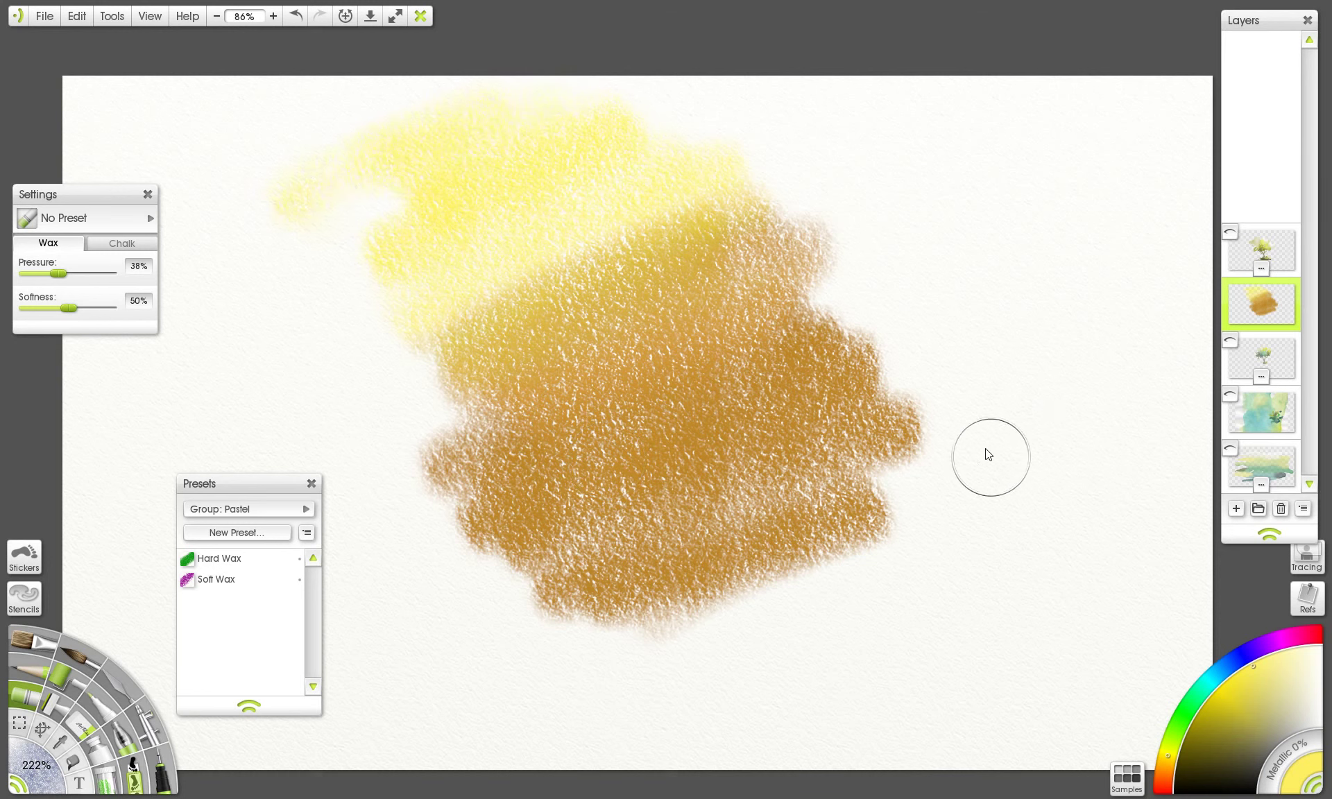
# - Clear the yellow and brown pastel patch from the layer
pyautogui.scroll(-2, 867, 411)
pyautogui.scroll(5, 812, 397)
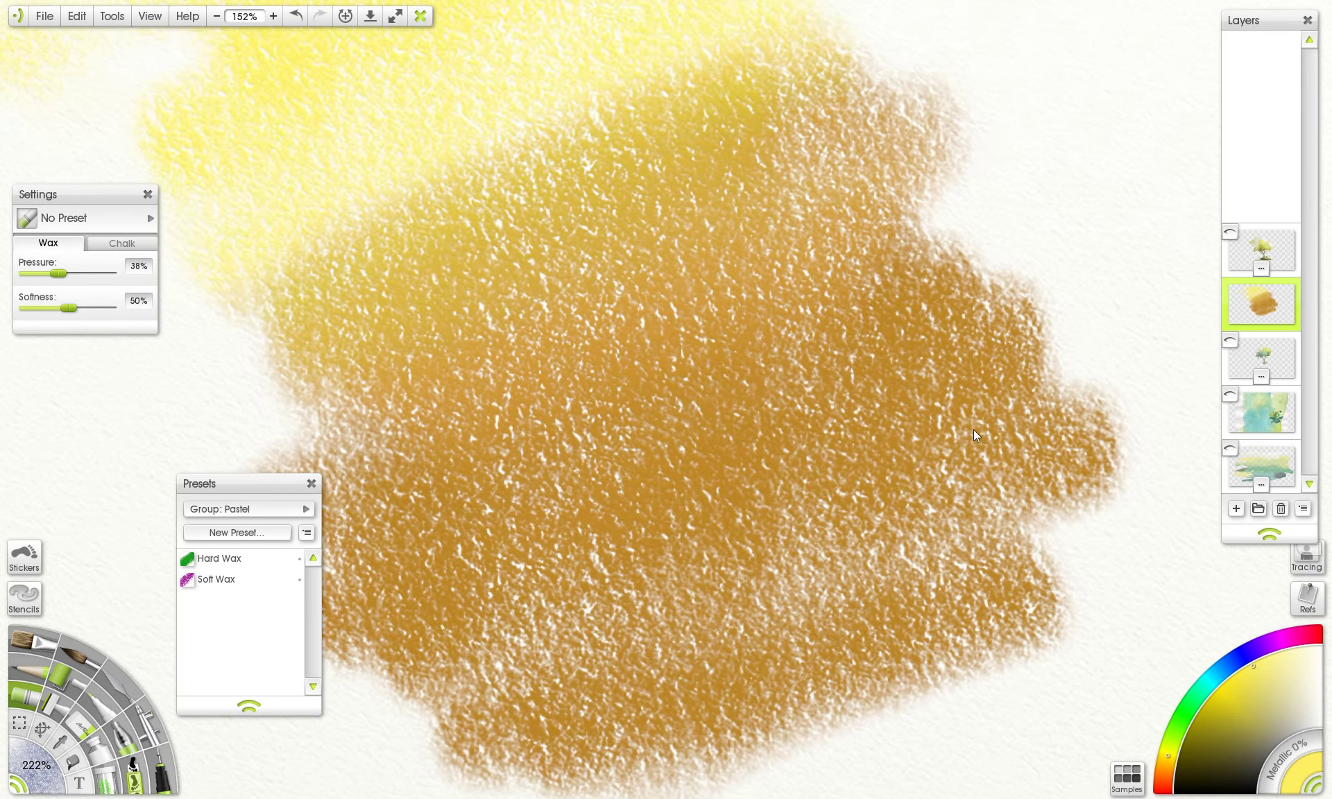
pyautogui.scroll(-5, 931, 422)
pyautogui.scroll(1, 876, 398)
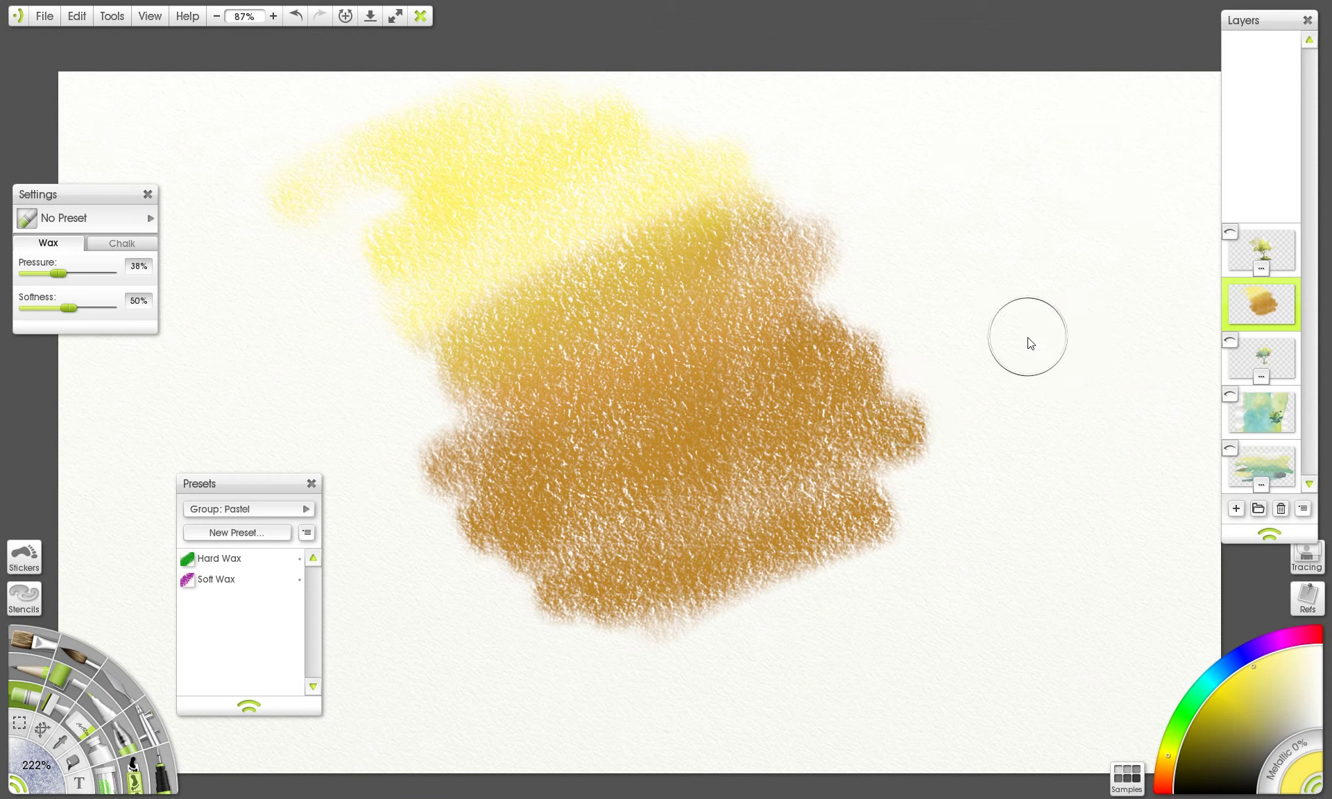
pyautogui.rightClick(1252, 297)
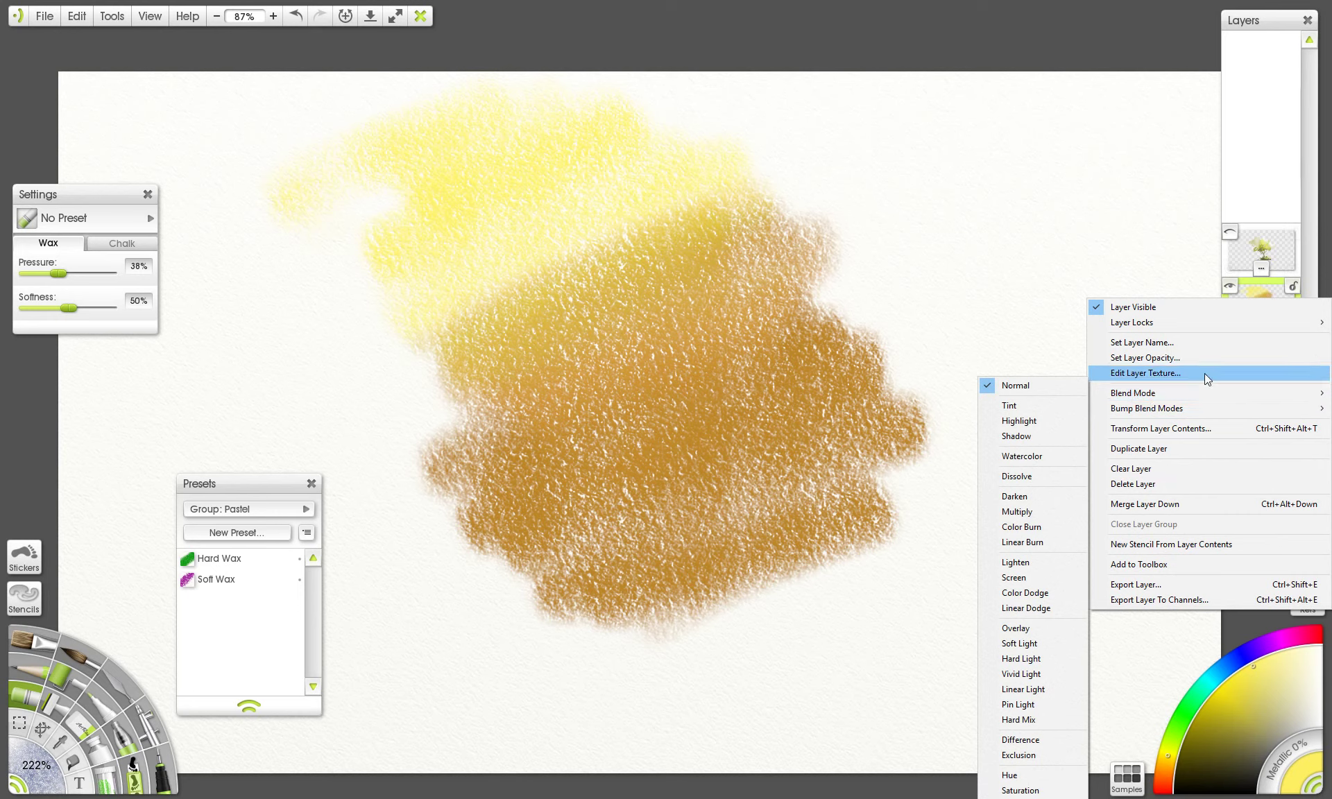
pyautogui.click(1152, 472)
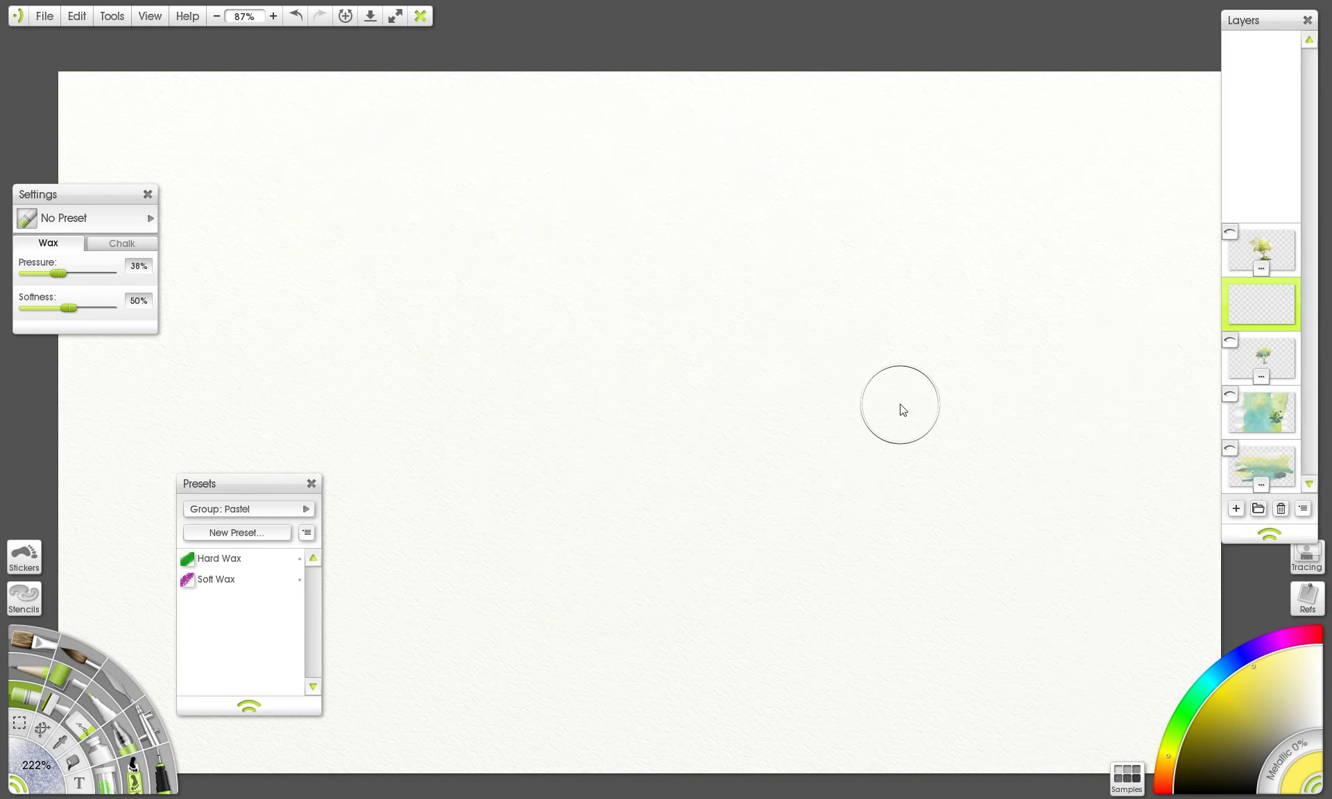
# - Set the canvas roughness to 58% and reduce the canvas grain size
pyautogui.hotkey('ctrl', 'k')
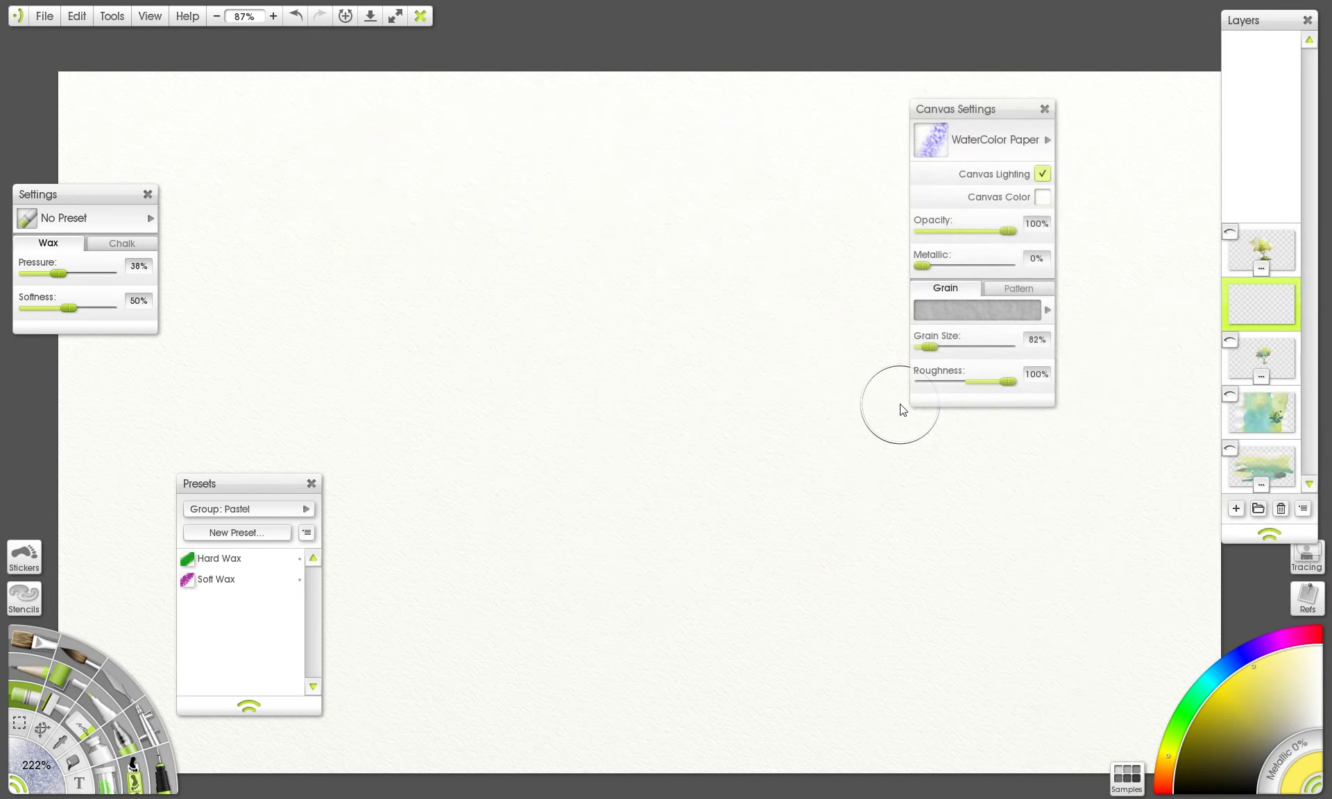
pyautogui.click(1011, 149)
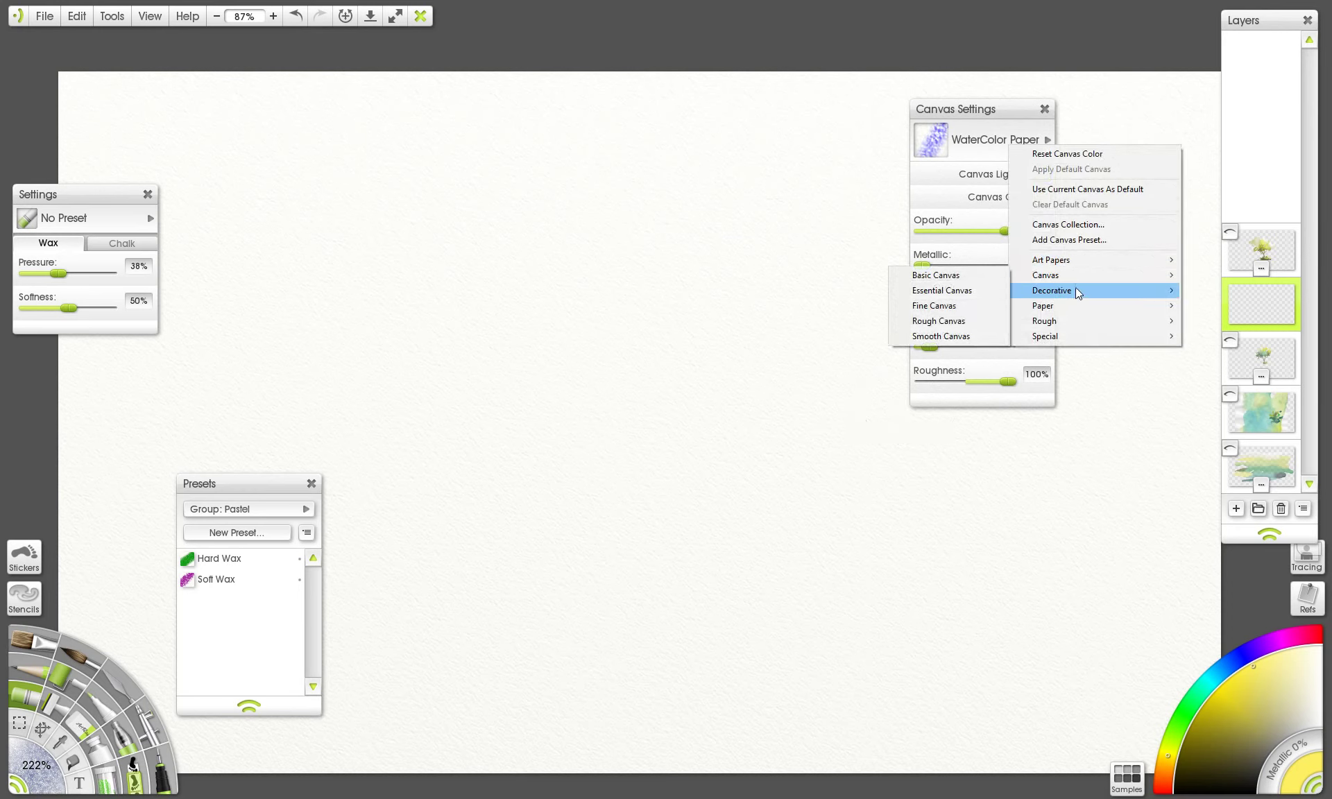
pyautogui.moveTo(1091, 261)
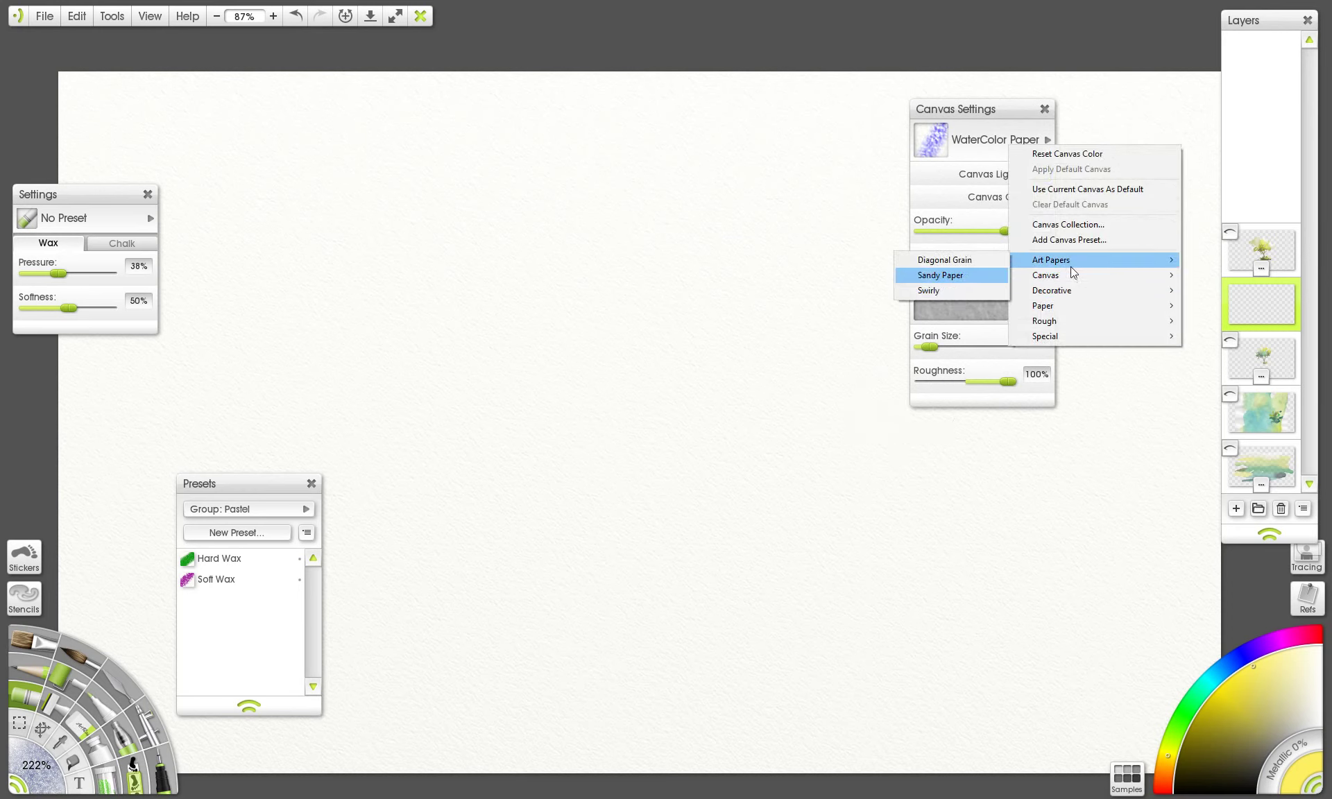
pyautogui.click(997, 380)
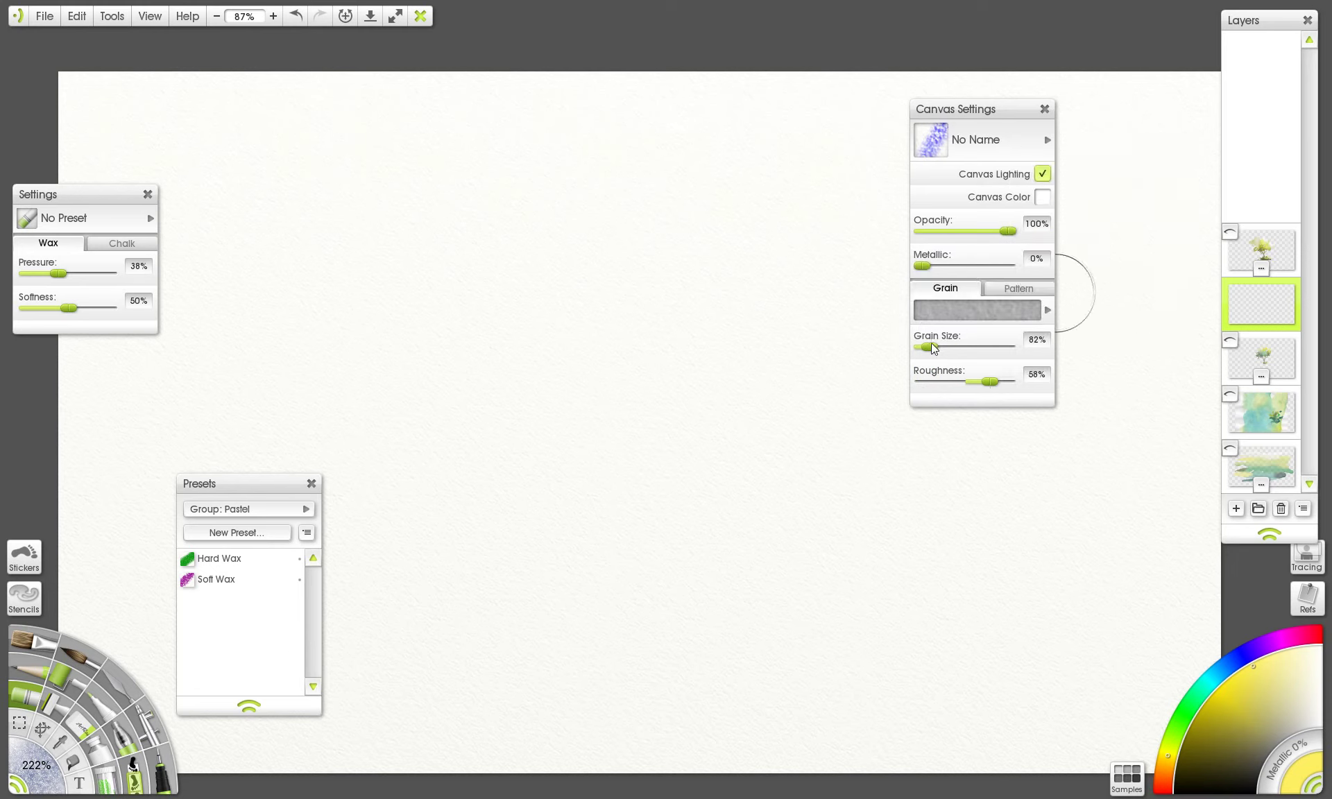
pyautogui.moveTo(932, 347); pyautogui.dragTo(927, 347)
pyautogui.click(1044, 109)
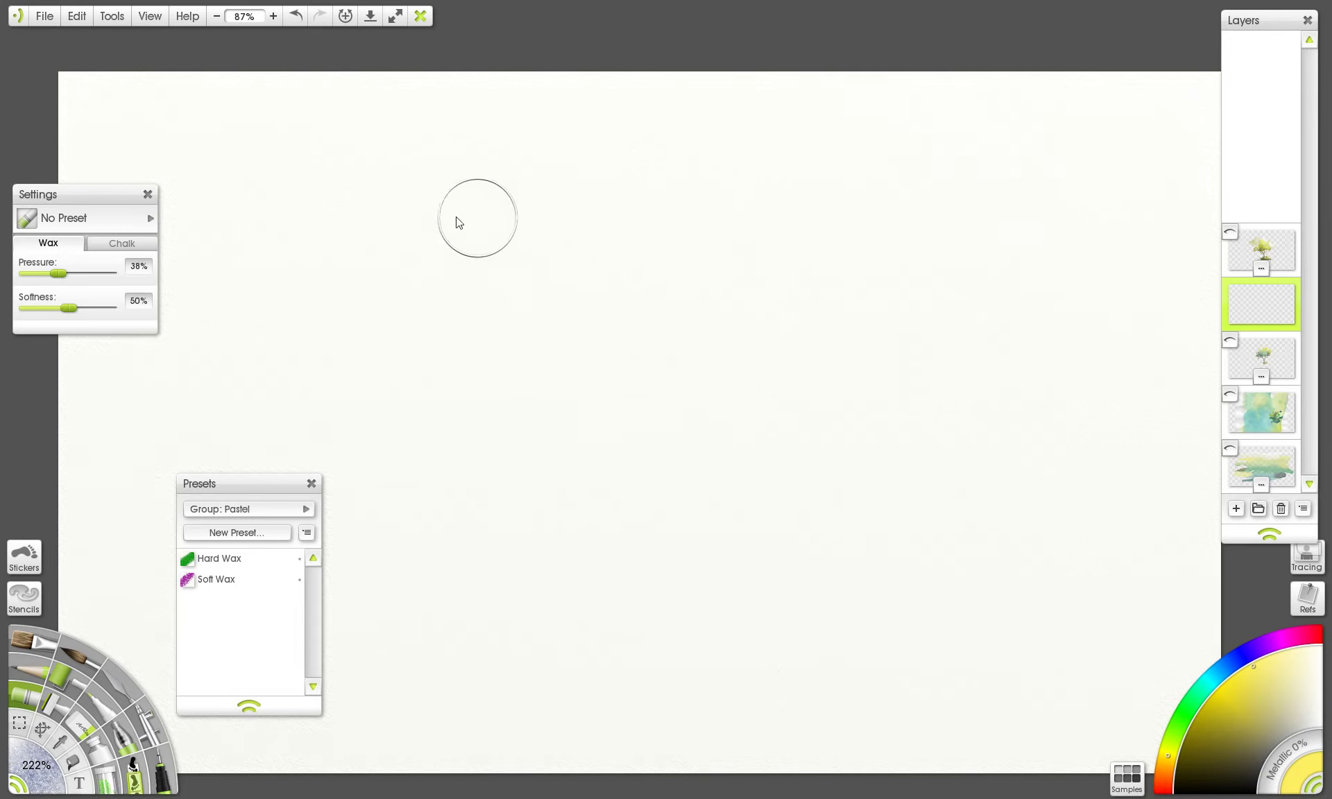
# - Shade a light yellow wax pastel patch on the upper canvas and continue it downward with ochre and orange-brown bands
pyautogui.moveTo(458, 222)
pyautogui.mouseDown()
pyautogui.moveTo(667, 188)
pyautogui.moveTo(708, 216)
pyautogui.moveTo(630, 267)
pyautogui.moveTo(715, 268)
pyautogui.mouseUp()
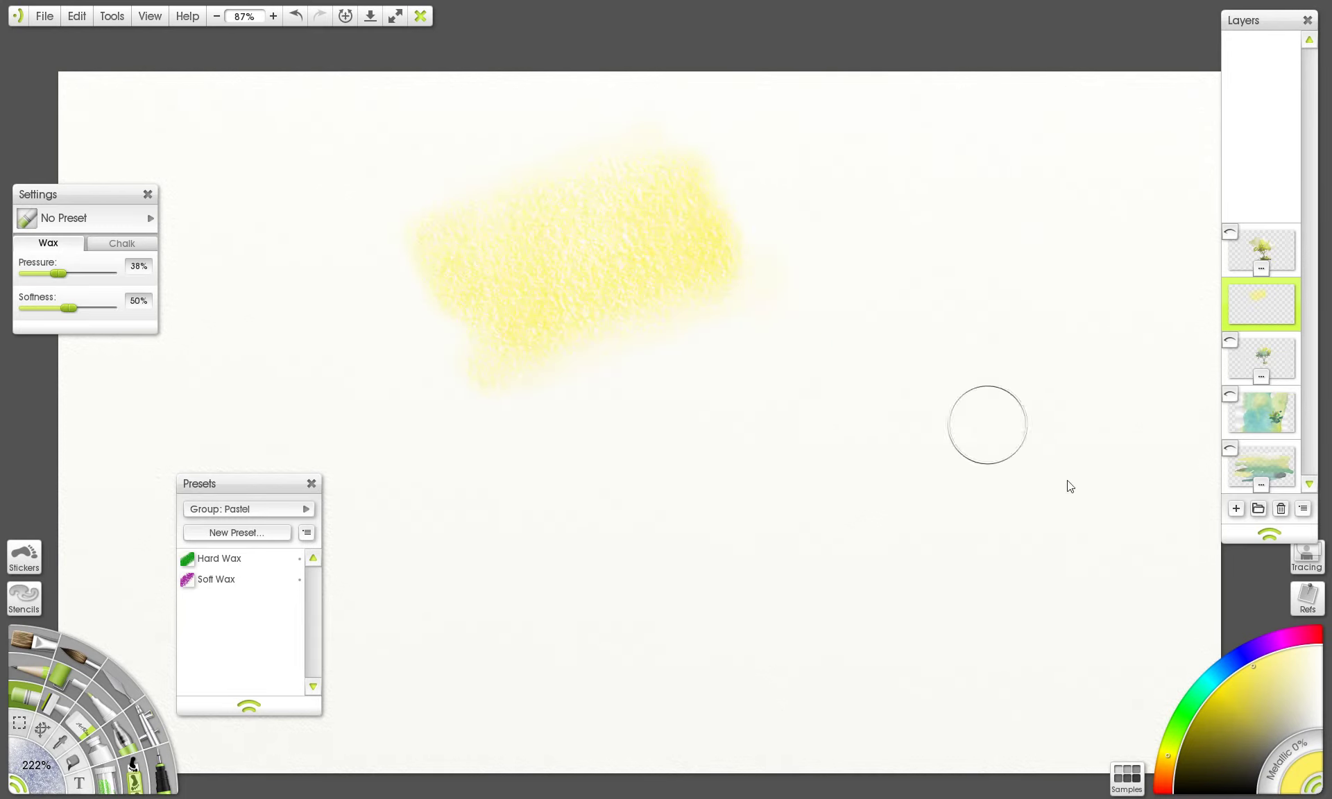
pyautogui.moveTo(1227, 722)
pyautogui.mouseDown()
pyautogui.moveTo(1216, 737)
pyautogui.moveTo(1239, 727)
pyautogui.mouseUp()
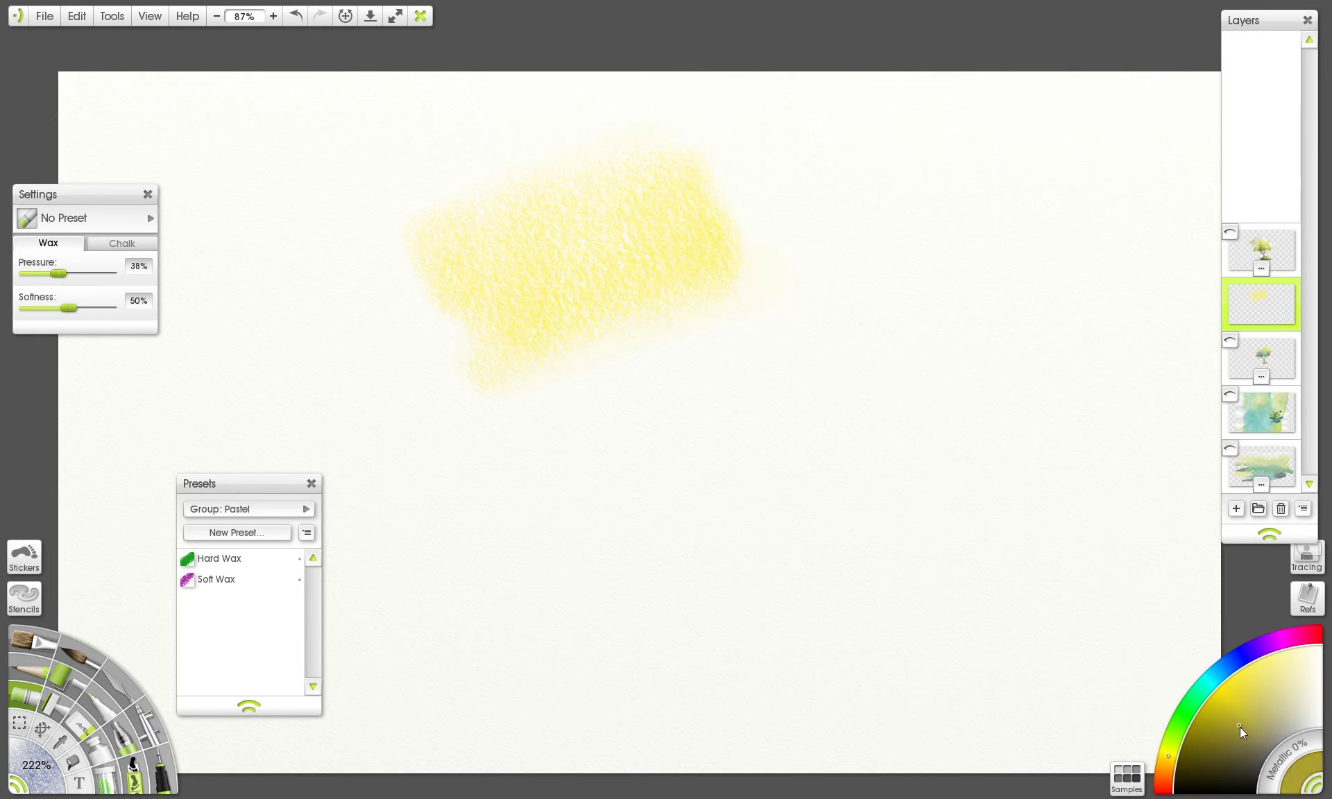
pyautogui.click(1171, 762)
pyautogui.moveTo(601, 300)
pyautogui.mouseDown()
pyautogui.moveTo(500, 372)
pyautogui.moveTo(543, 390)
pyautogui.moveTo(668, 358)
pyautogui.mouseUp()
pyautogui.click(1165, 772)
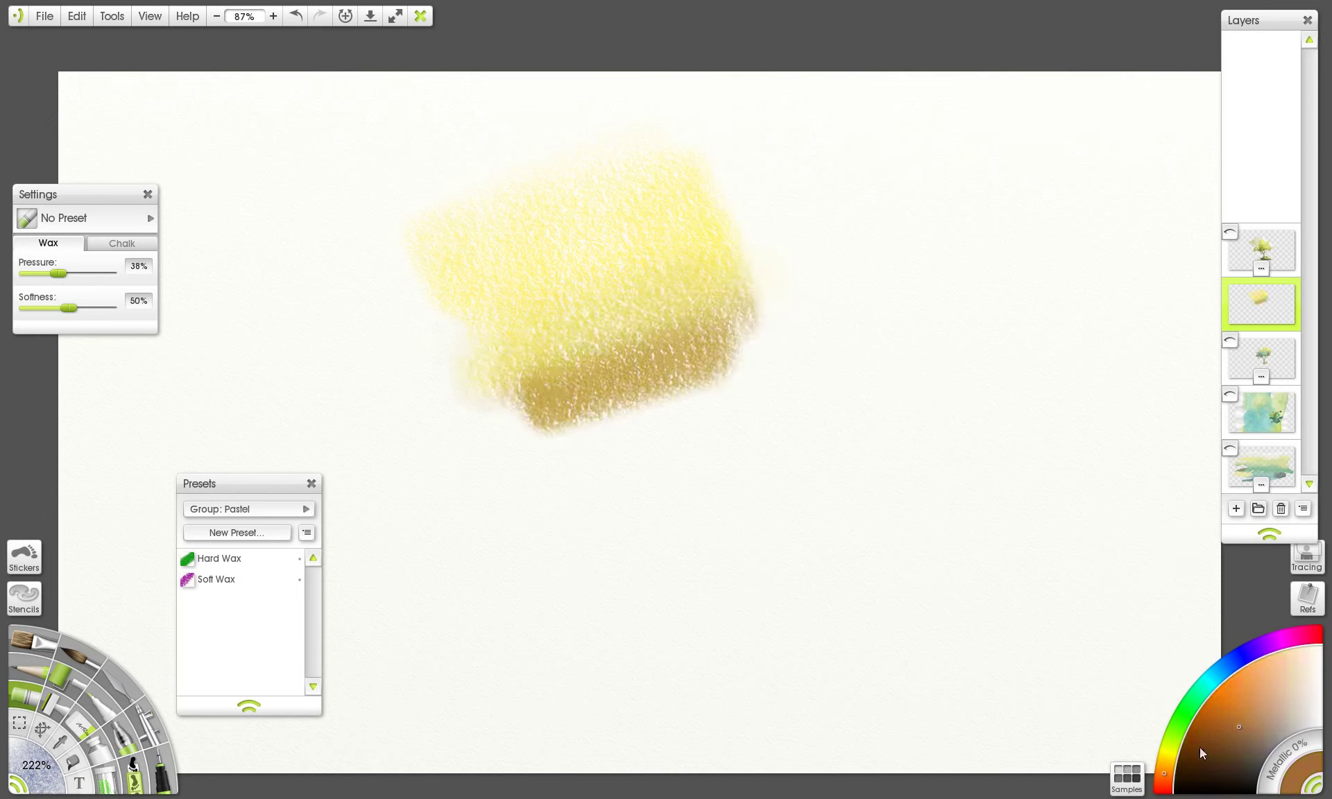
pyautogui.moveTo(598, 413)
pyautogui.mouseDown()
pyautogui.moveTo(694, 410)
pyautogui.moveTo(622, 505)
pyautogui.moveTo(609, 553)
pyautogui.moveTo(666, 545)
pyautogui.mouseUp()
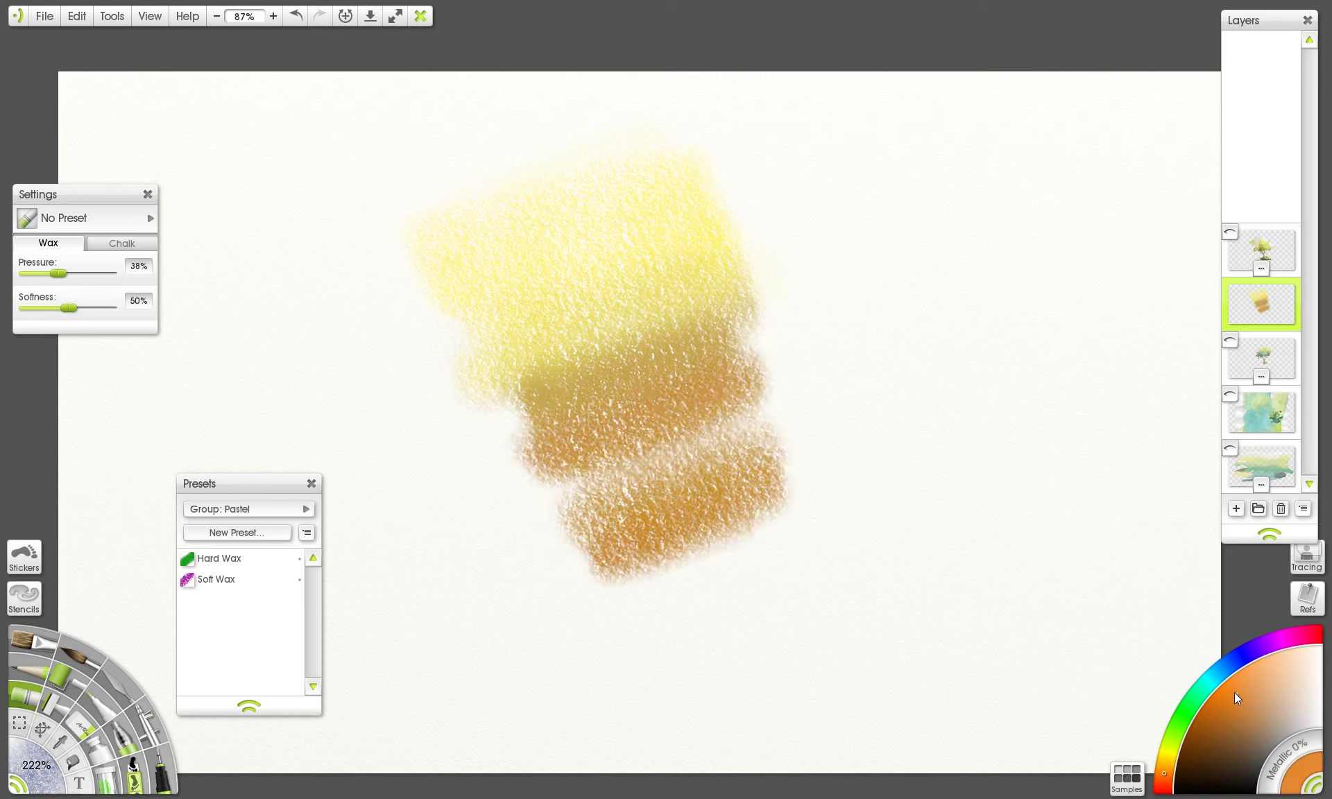
# - Shade orange, violet-blue and light blue wax pastel strokes over and beside the yellow and brown patch
pyautogui.click(1163, 783)
pyautogui.moveTo(708, 326)
pyautogui.mouseDown()
pyautogui.moveTo(774, 372)
pyautogui.moveTo(842, 595)
pyautogui.moveTo(714, 636)
pyautogui.moveTo(863, 223)
pyautogui.moveTo(833, 381)
pyautogui.moveTo(862, 565)
pyautogui.moveTo(930, 513)
pyautogui.mouseUp()
pyautogui.click(1249, 656)
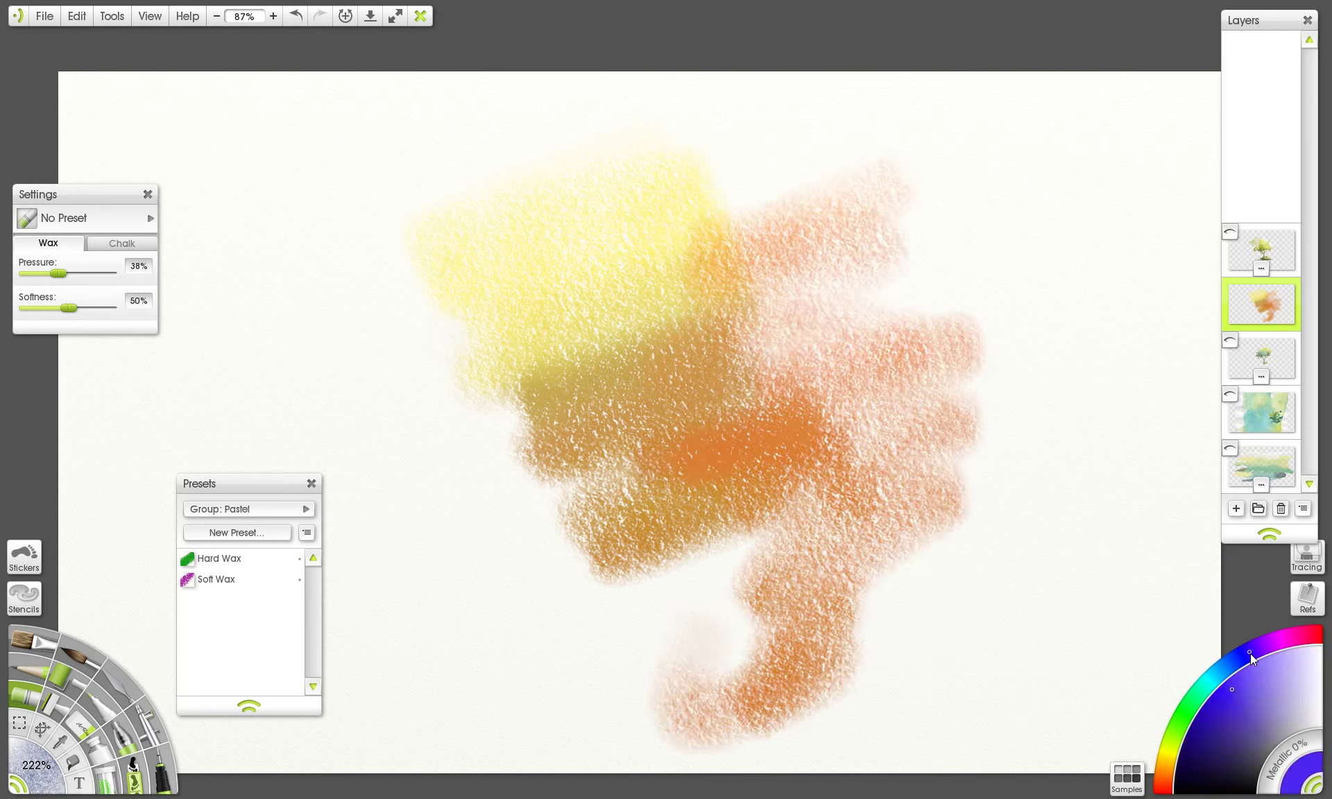
pyautogui.moveTo(833, 326)
pyautogui.mouseDown()
pyautogui.moveTo(943, 318)
pyautogui.moveTo(905, 424)
pyautogui.moveTo(923, 555)
pyautogui.moveTo(861, 663)
pyautogui.mouseUp()
pyautogui.click(1213, 683)
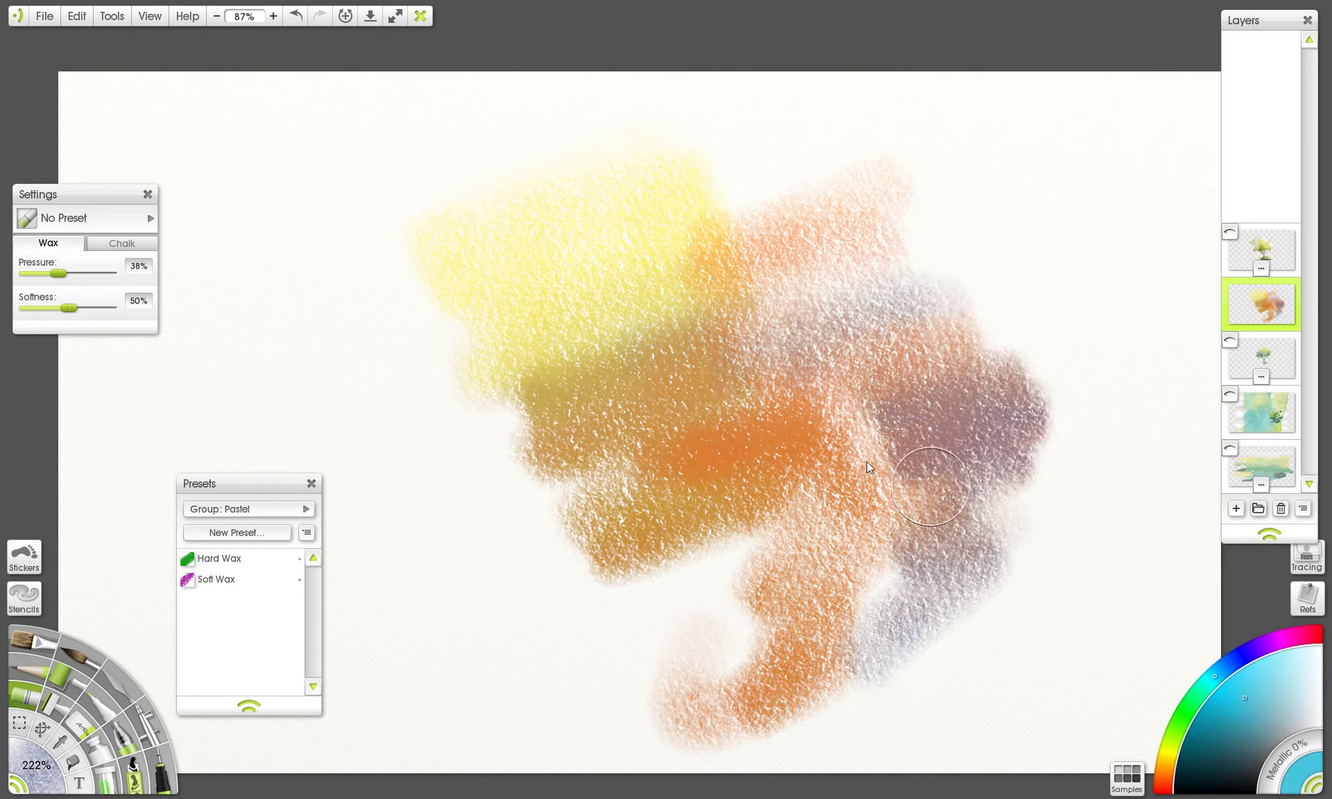
pyautogui.moveTo(868, 461)
pyautogui.mouseDown()
pyautogui.moveTo(810, 460)
pyautogui.moveTo(943, 481)
pyautogui.moveTo(883, 552)
pyautogui.moveTo(879, 603)
pyautogui.moveTo(1061, 669)
pyautogui.moveTo(891, 729)
pyautogui.moveTo(843, 571)
pyautogui.moveTo(685, 576)
pyautogui.moveTo(424, 694)
pyautogui.mouseUp()
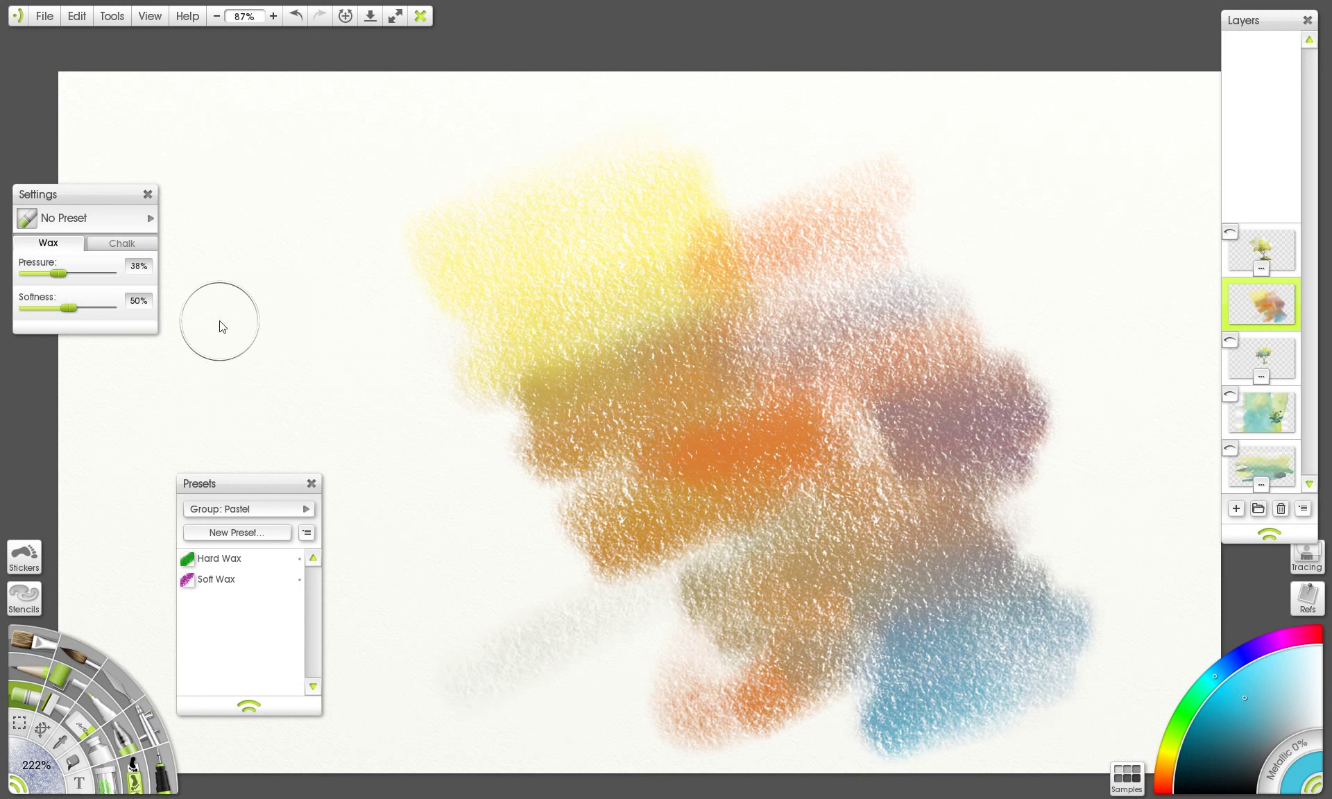
pyautogui.moveTo(782, 335); pyautogui.dragTo(697, 308)
pyautogui.scroll(4, 697, 309)
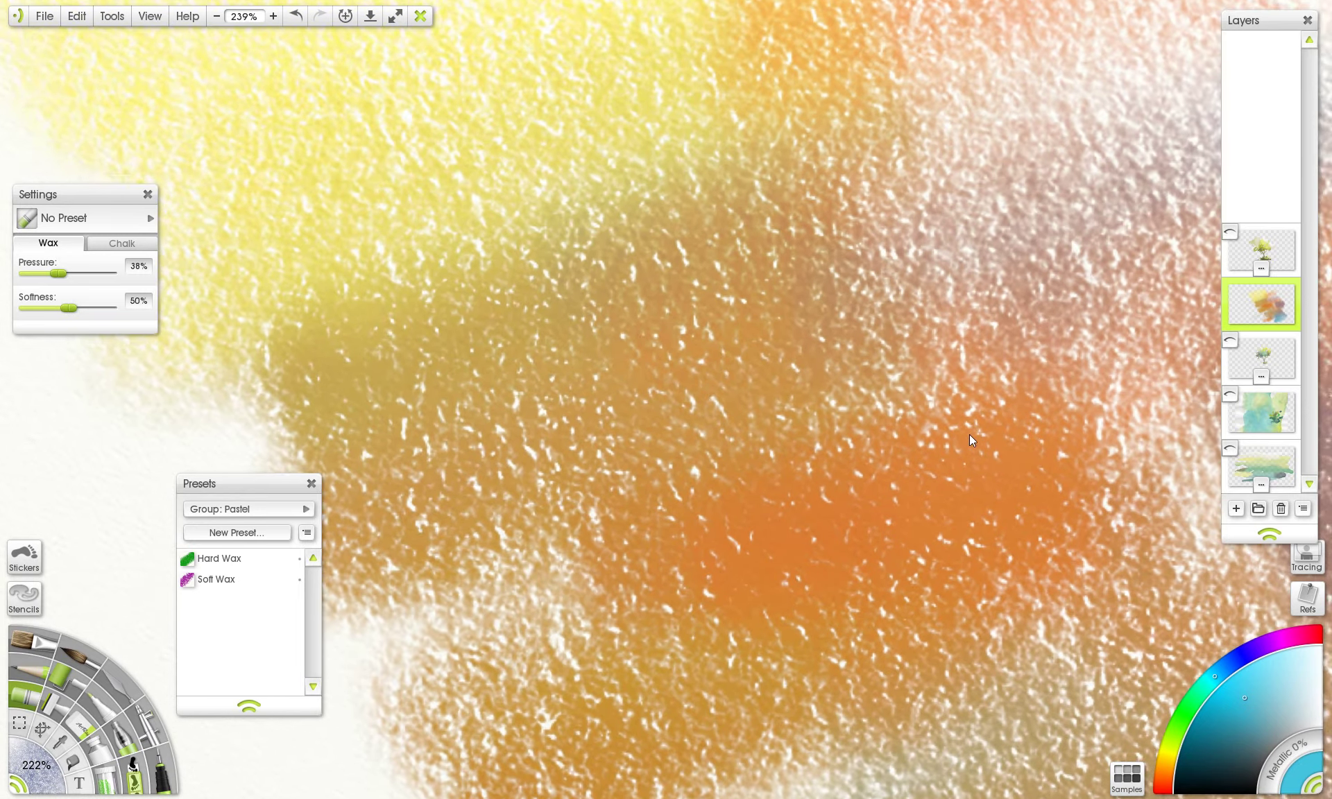
pyautogui.scroll(-5, 969, 434)
pyautogui.scroll(3, 839, 366)
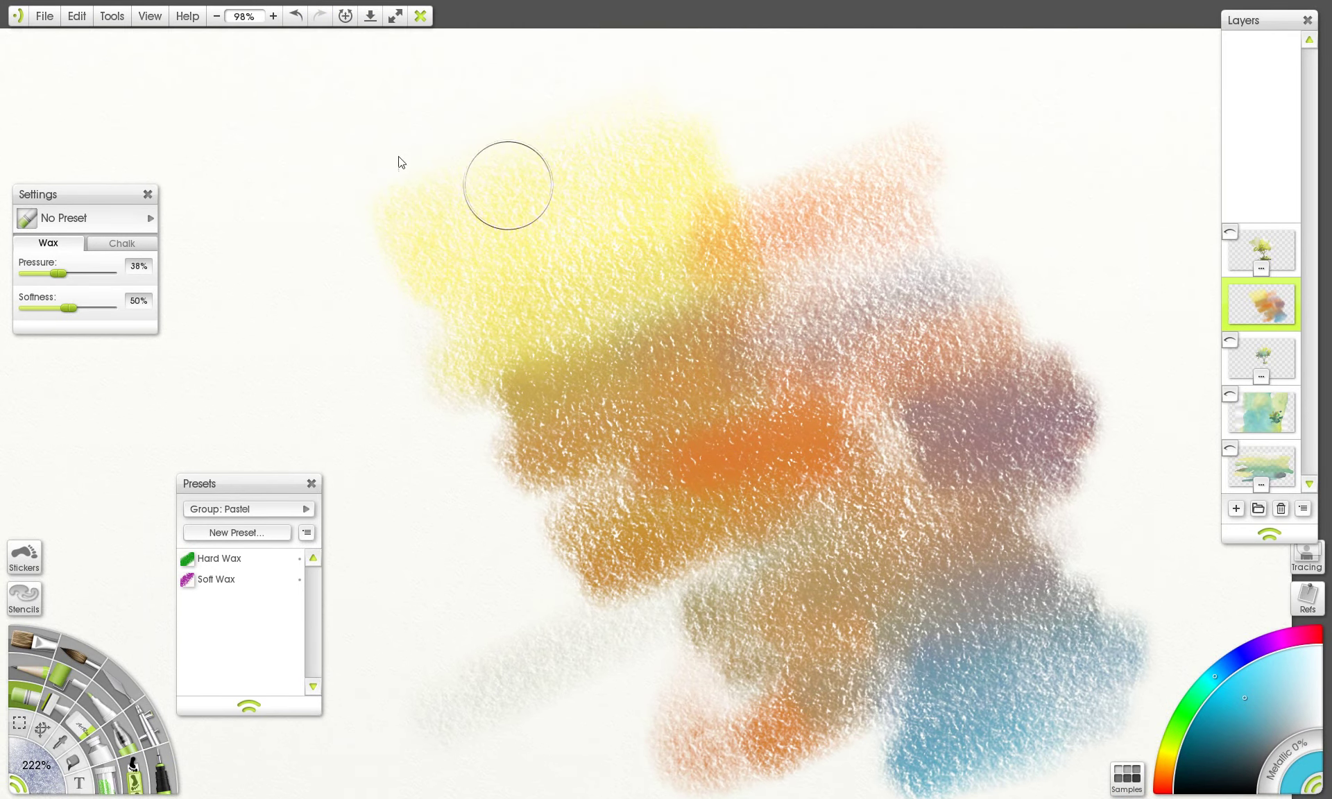
# - Create a new 1920 by 1160 px painting on the WaterColor Paper canvas
pyautogui.click(44, 16)
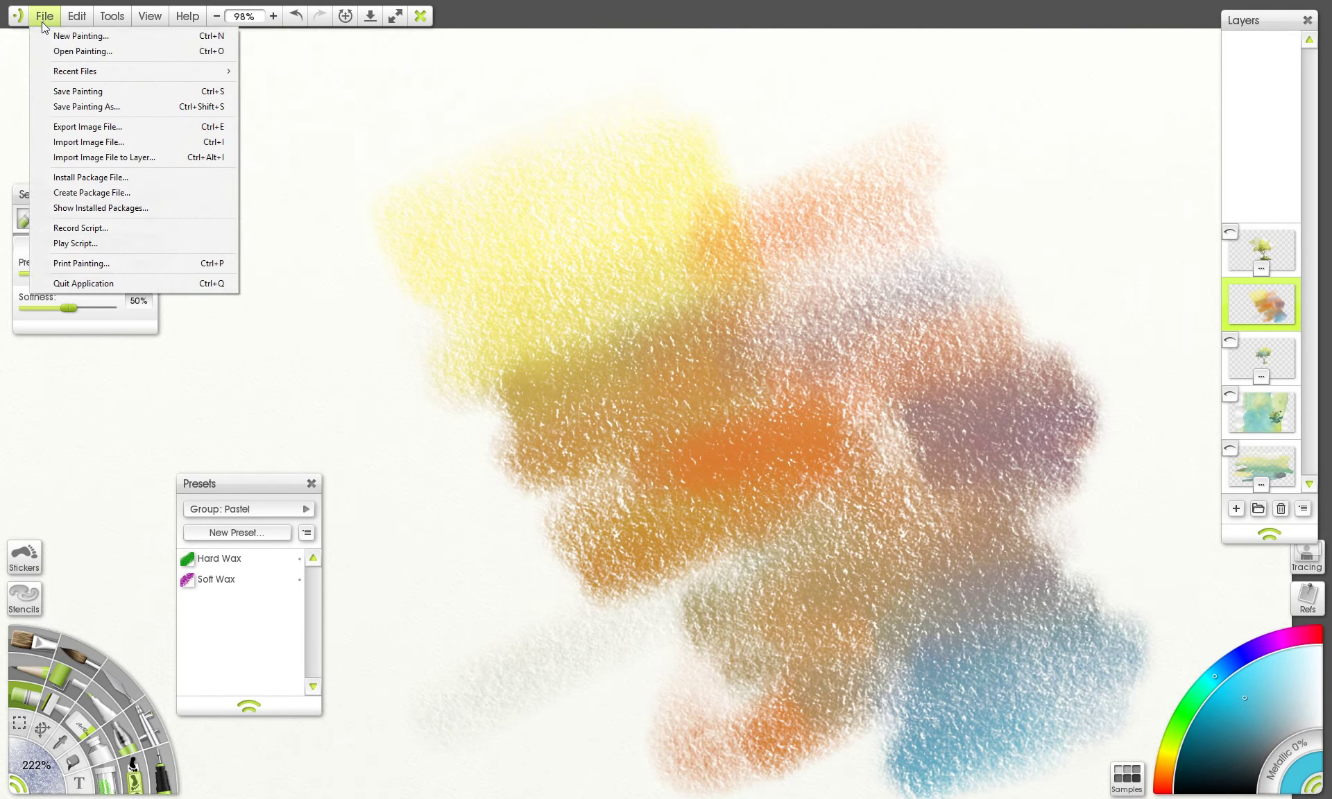
pyautogui.click(69, 33)
pyautogui.click(701, 436)
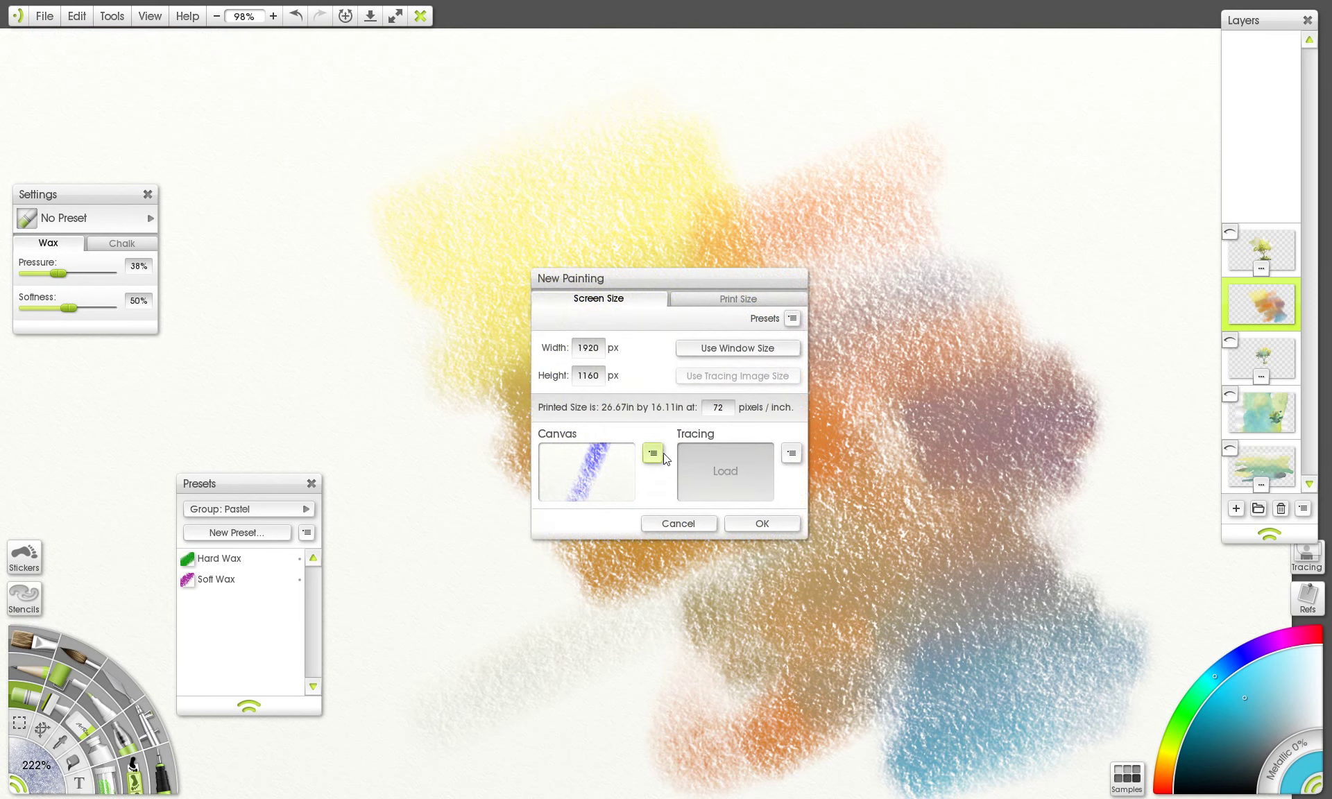
pyautogui.click(654, 455)
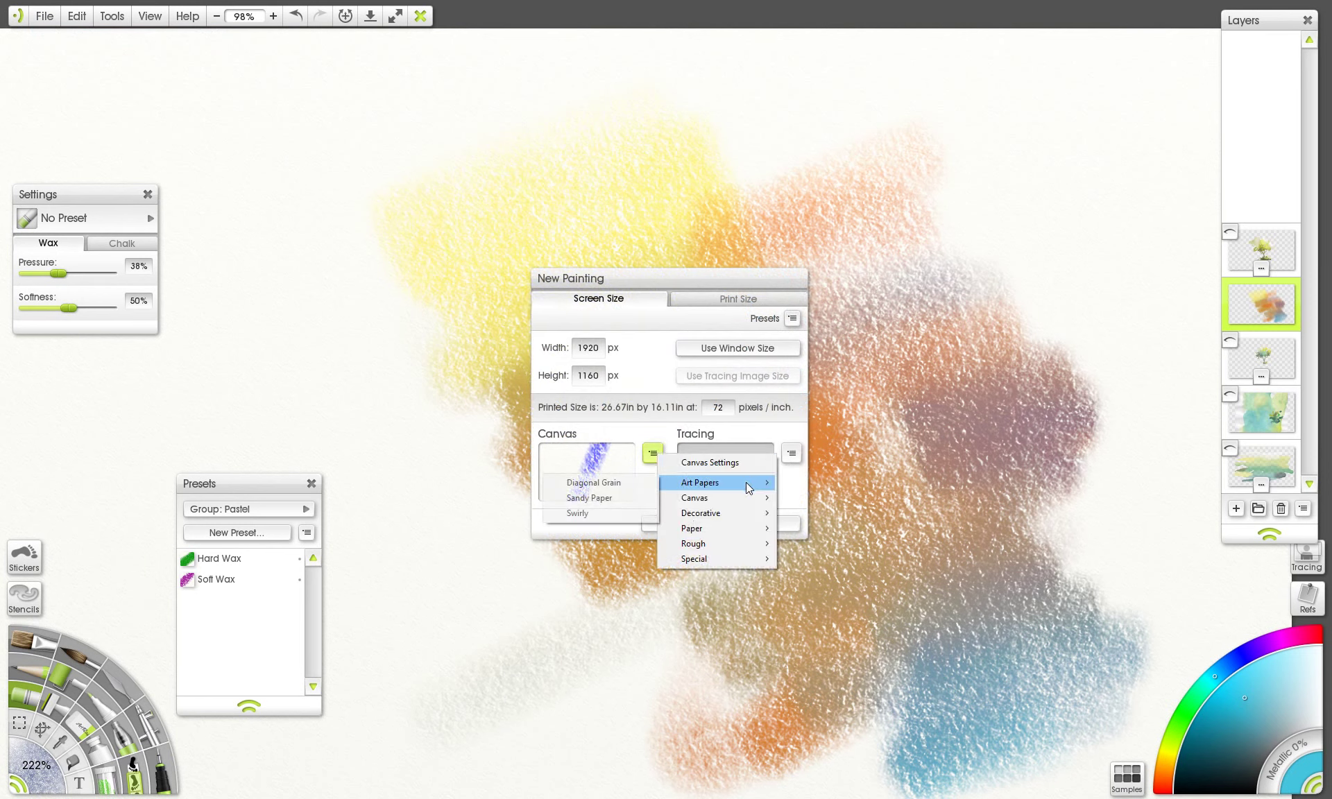
pyautogui.moveTo(704, 498)
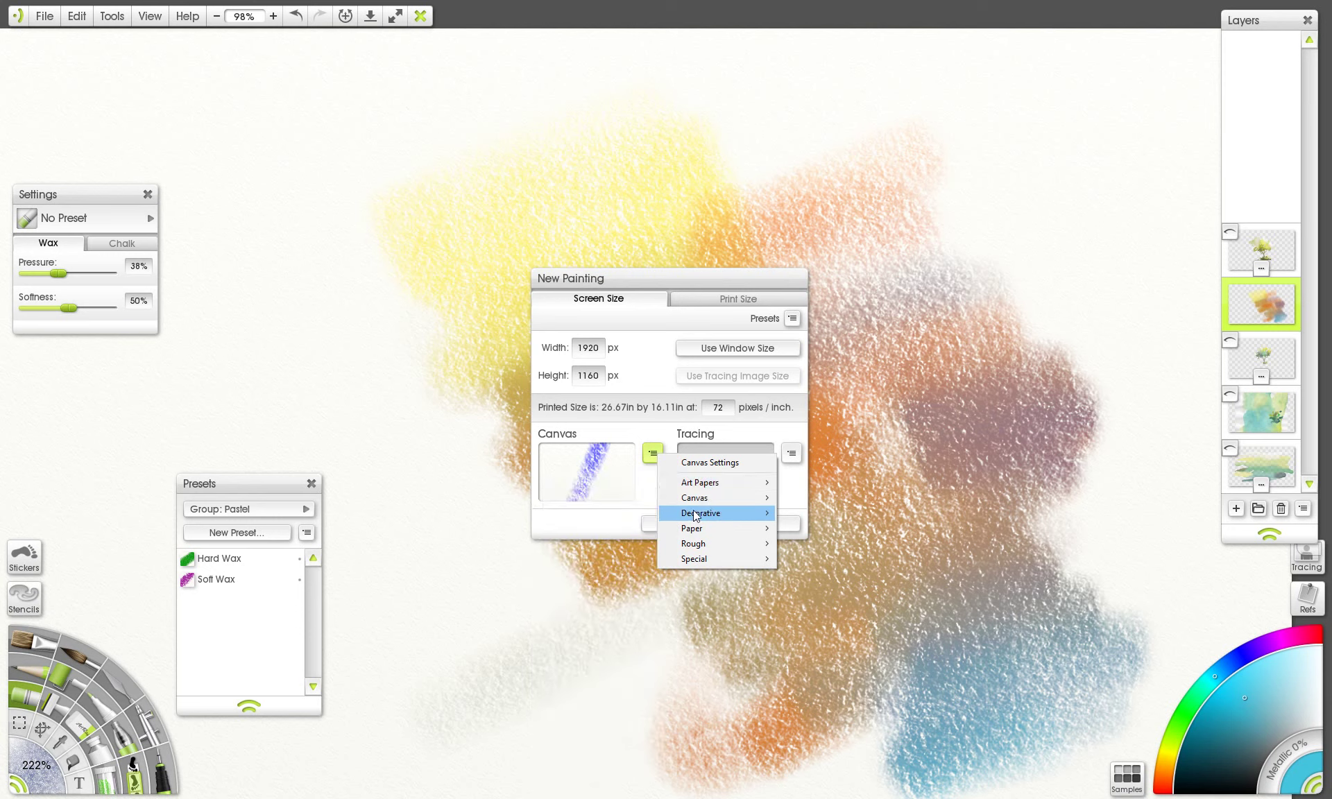
pyautogui.moveTo(692, 529)
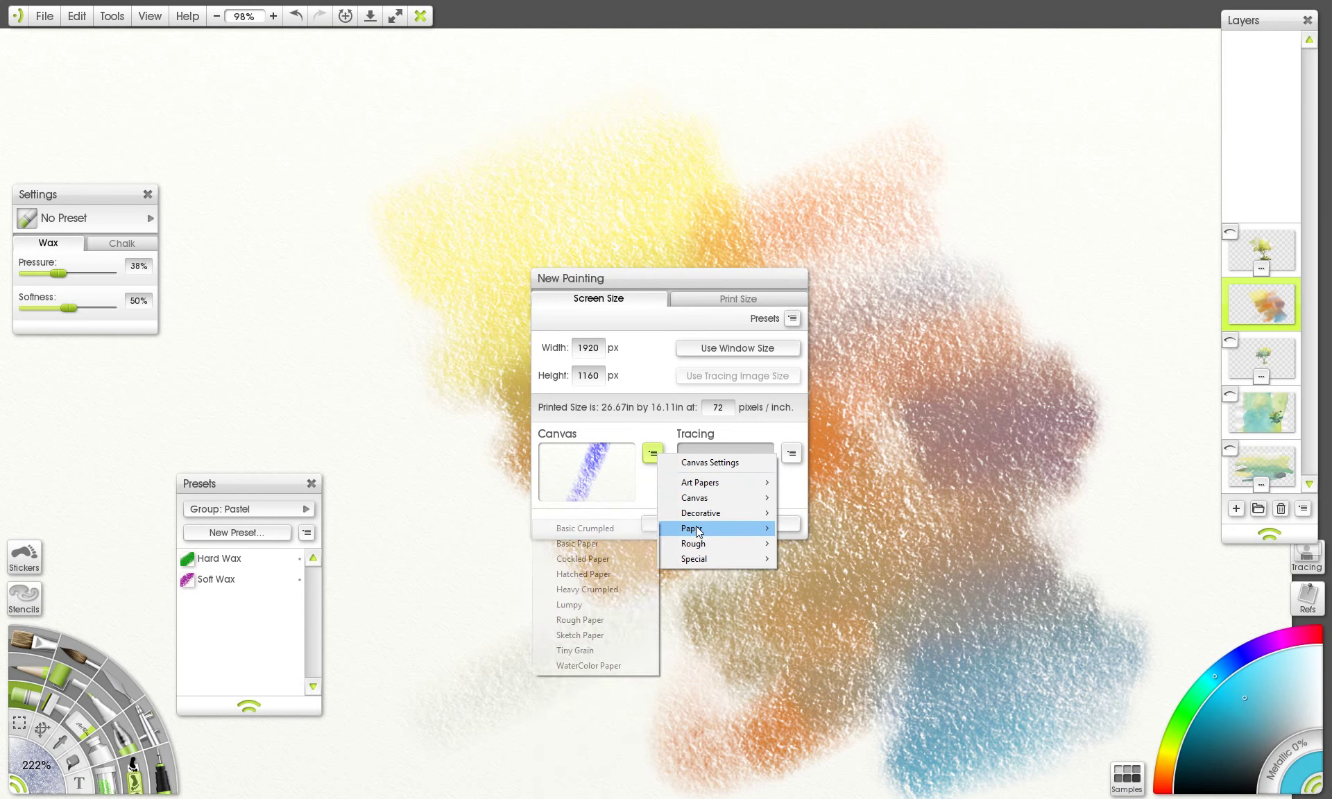
pyautogui.click(618, 665)
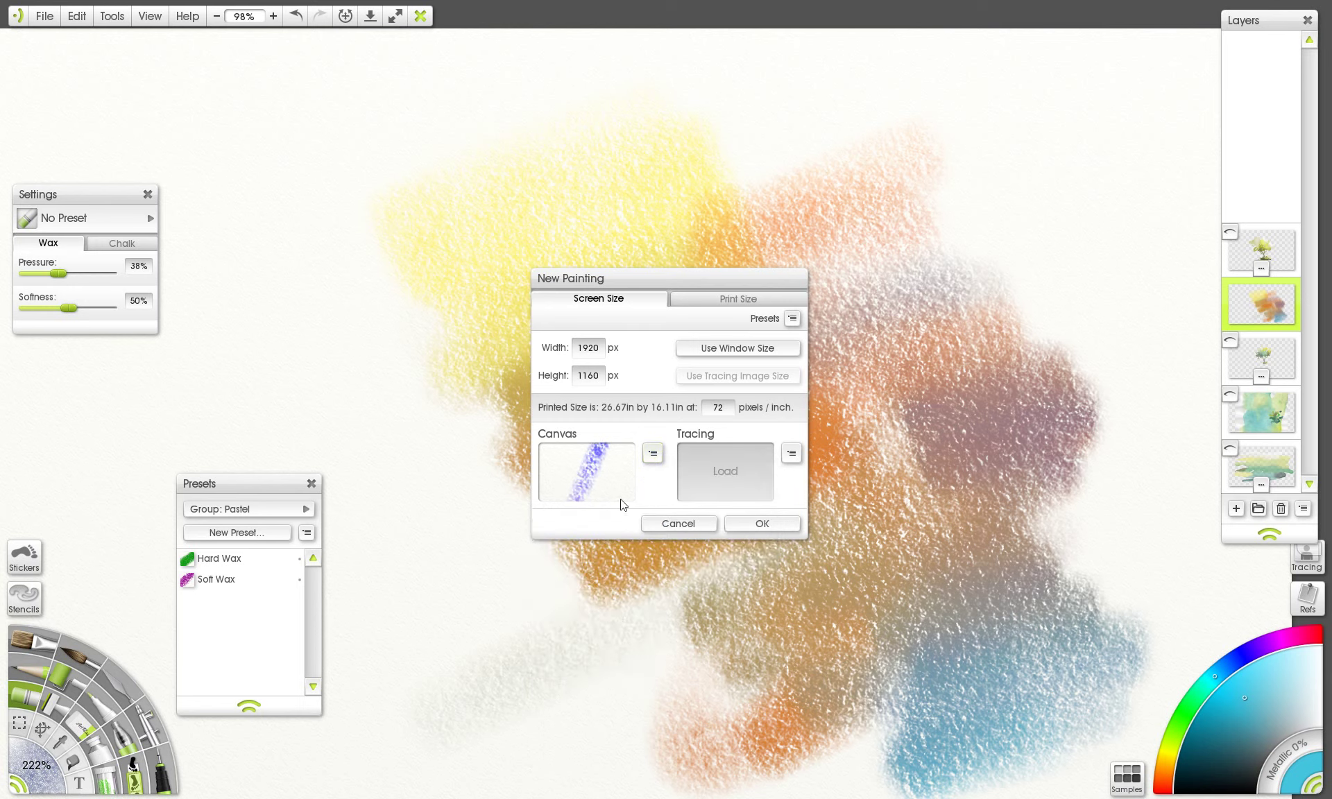
pyautogui.click(736, 523)
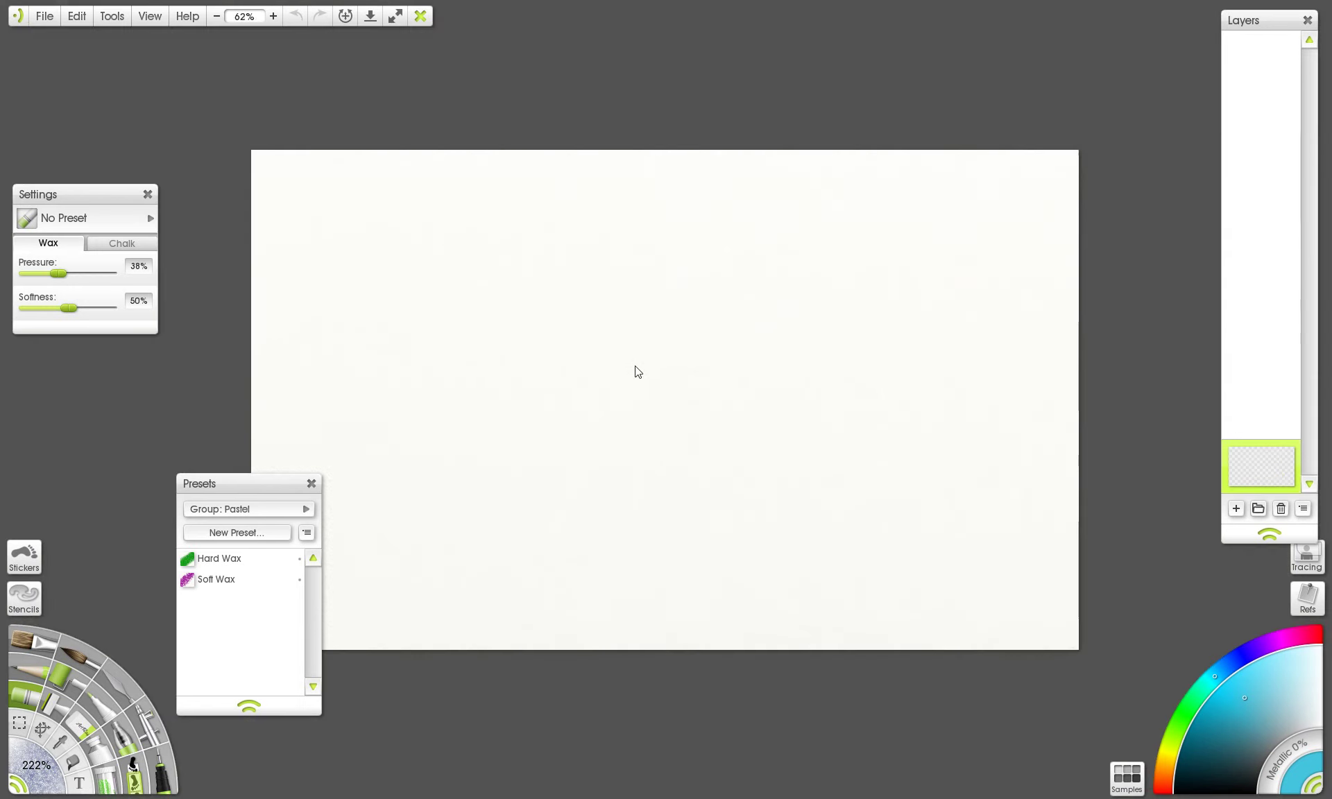
# - Shade a curved light blue wax pastel patch on the upper middle of the blank canvas
pyautogui.scroll(2, 673, 395)
pyautogui.moveTo(618, 211)
pyautogui.mouseDown()
pyautogui.moveTo(621, 227)
pyautogui.moveTo(669, 208)
pyautogui.mouseUp()
pyautogui.moveTo(493, 223)
pyautogui.mouseDown()
pyautogui.moveTo(733, 271)
pyautogui.moveTo(745, 347)
pyautogui.moveTo(694, 389)
pyautogui.mouseUp()
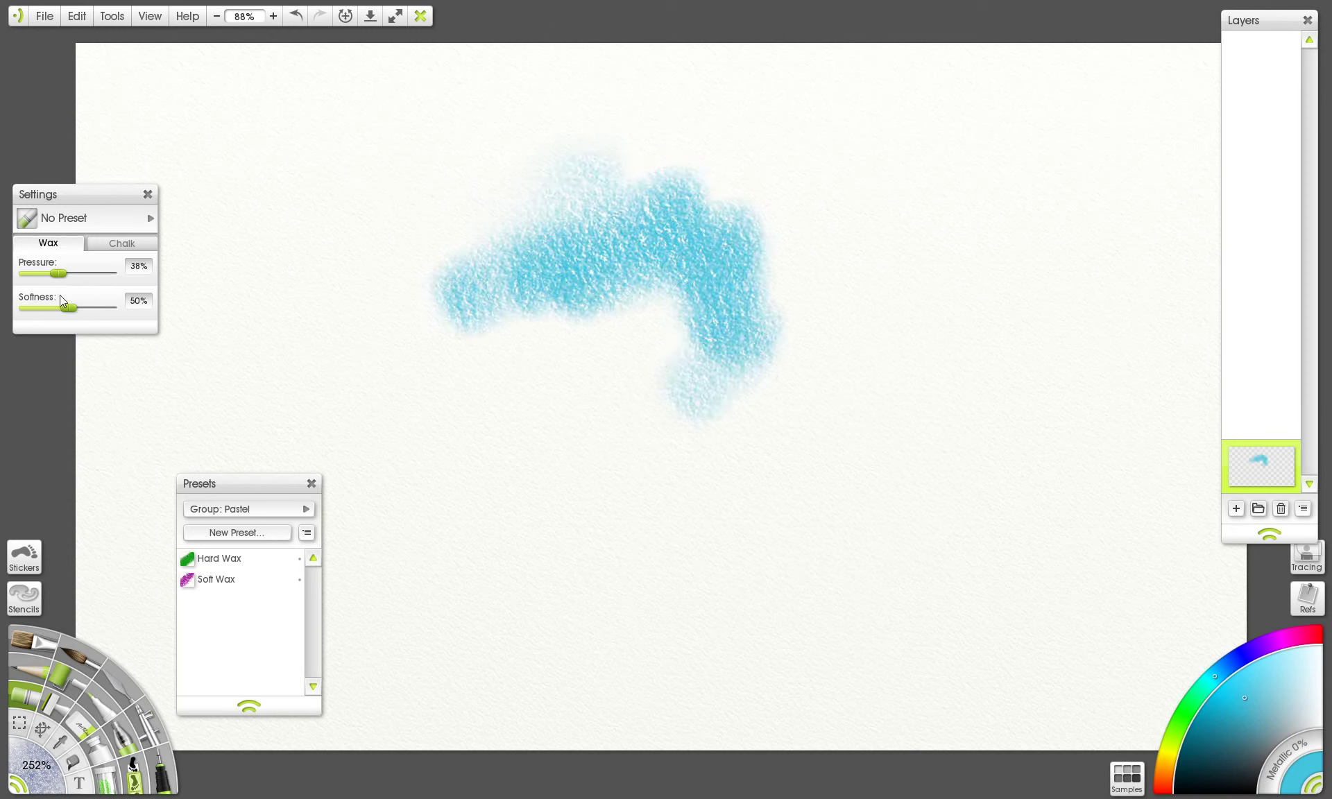
# - Switch the pastel to chalk with 87% softness and shade a dark green patch below the blue one, undoing a first blue stroke
pyautogui.click(109, 250)
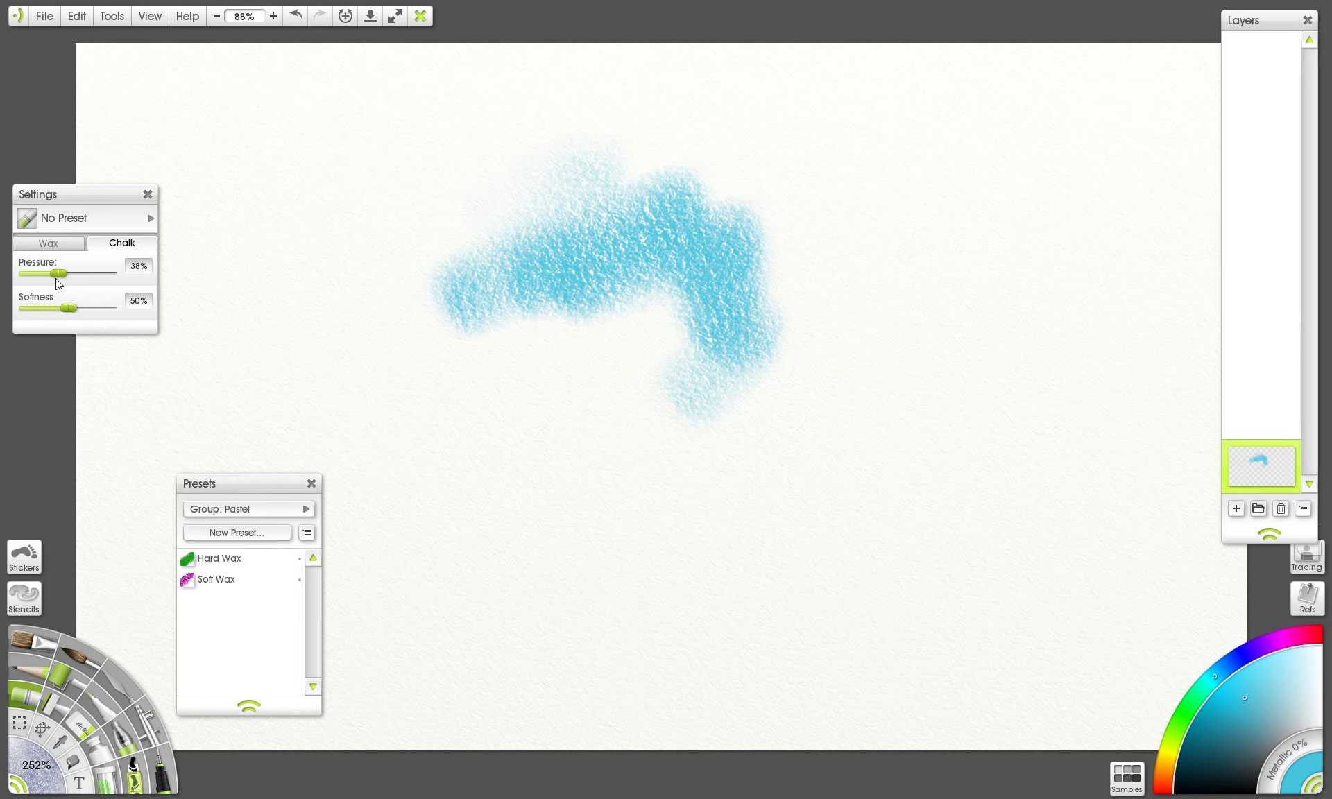
pyautogui.moveTo(528, 319)
pyautogui.mouseDown()
pyautogui.moveTo(561, 315)
pyautogui.moveTo(618, 387)
pyautogui.moveTo(714, 446)
pyautogui.mouseUp()
pyautogui.hotkey('ctrl', 'z')
pyautogui.moveTo(1189, 682); pyautogui.dragTo(1197, 686)
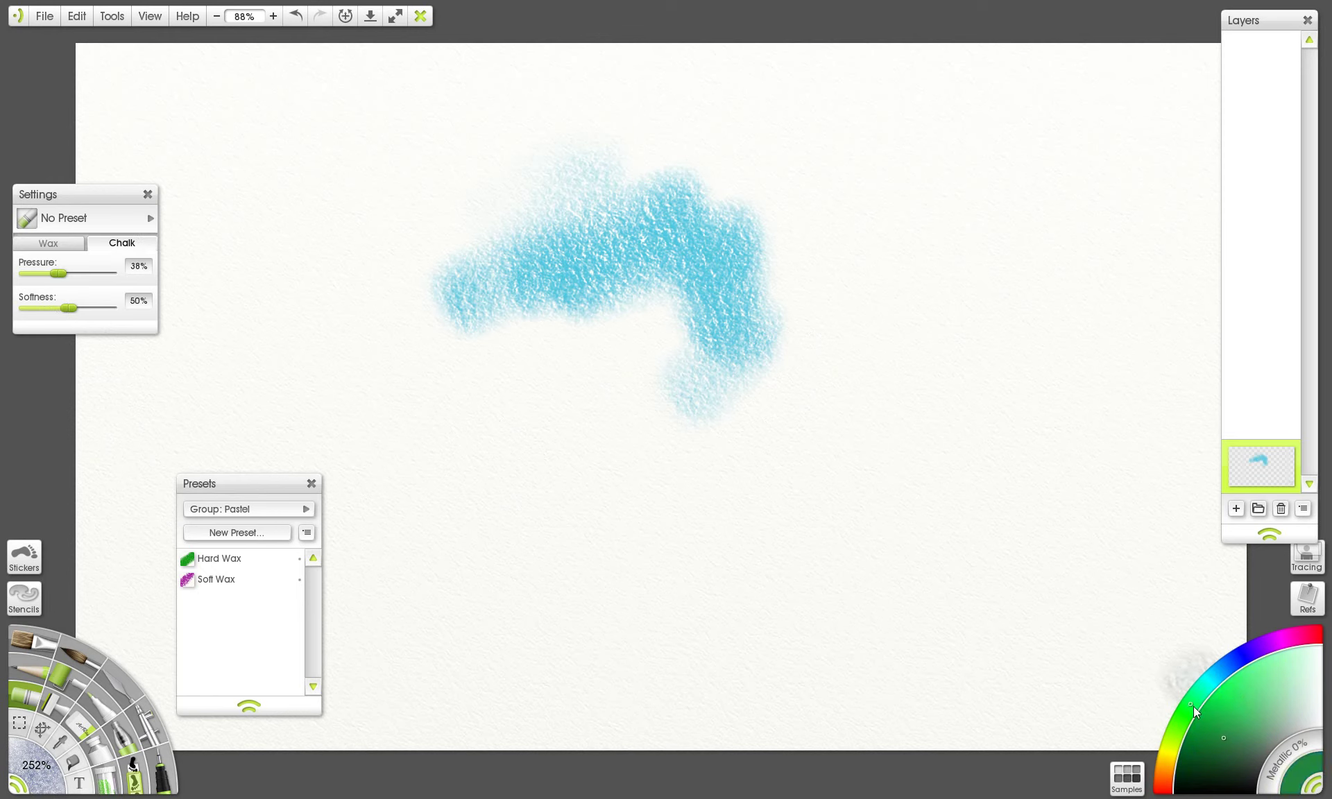
pyautogui.moveTo(75, 310); pyautogui.dragTo(101, 310)
pyautogui.moveTo(344, 379)
pyautogui.mouseDown()
pyautogui.moveTo(423, 426)
pyautogui.moveTo(525, 525)
pyautogui.moveTo(564, 639)
pyautogui.mouseUp()
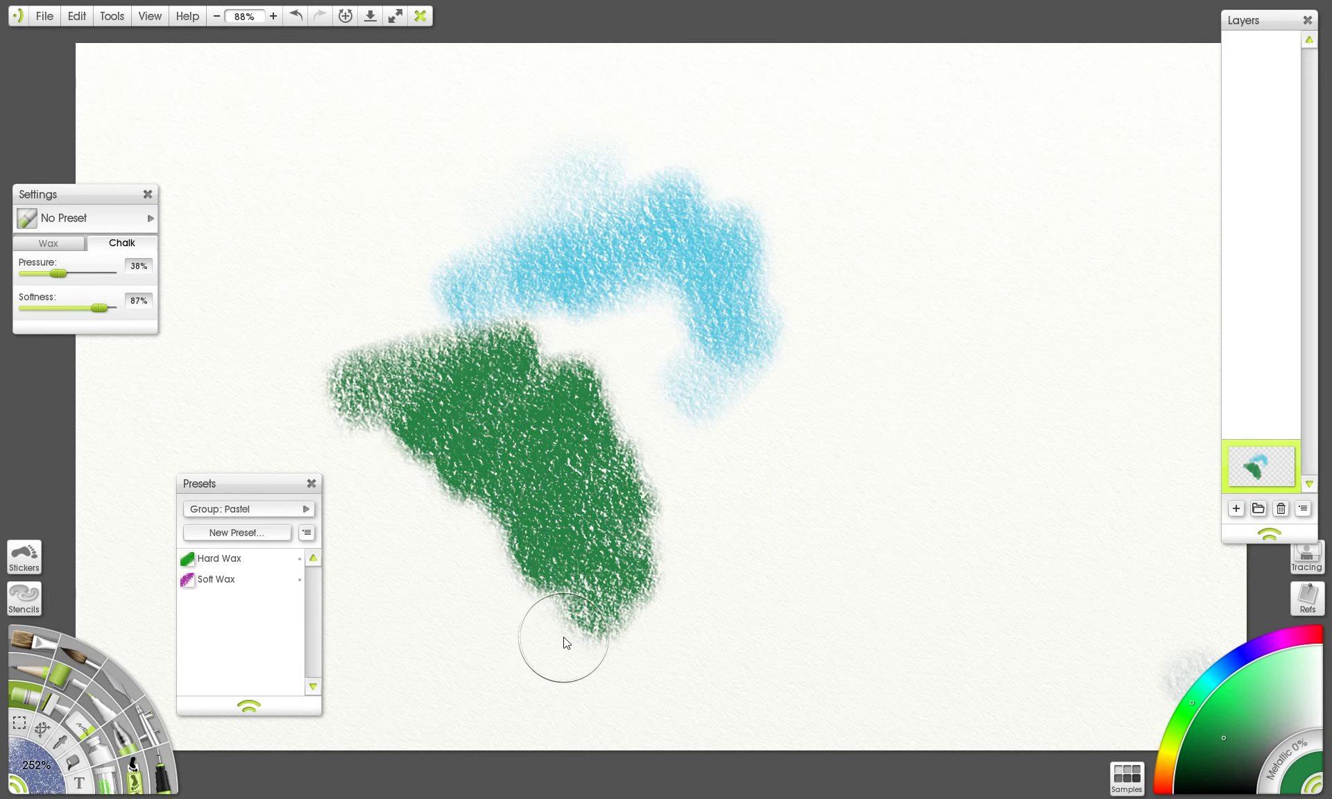
# - Add more green chalk with softness reduced to 39% and pressure to 22%, and continue in wax on the canvas's right half
pyautogui.moveTo(86, 309)
pyautogui.mouseDown()
pyautogui.moveTo(56, 310)
pyautogui.moveTo(87, 275)
pyautogui.mouseUp()
pyautogui.moveTo(250, 138)
pyautogui.mouseDown()
pyautogui.moveTo(298, 221)
pyautogui.moveTo(246, 292)
pyautogui.mouseUp()
pyautogui.moveTo(79, 274); pyautogui.dragTo(44, 274)
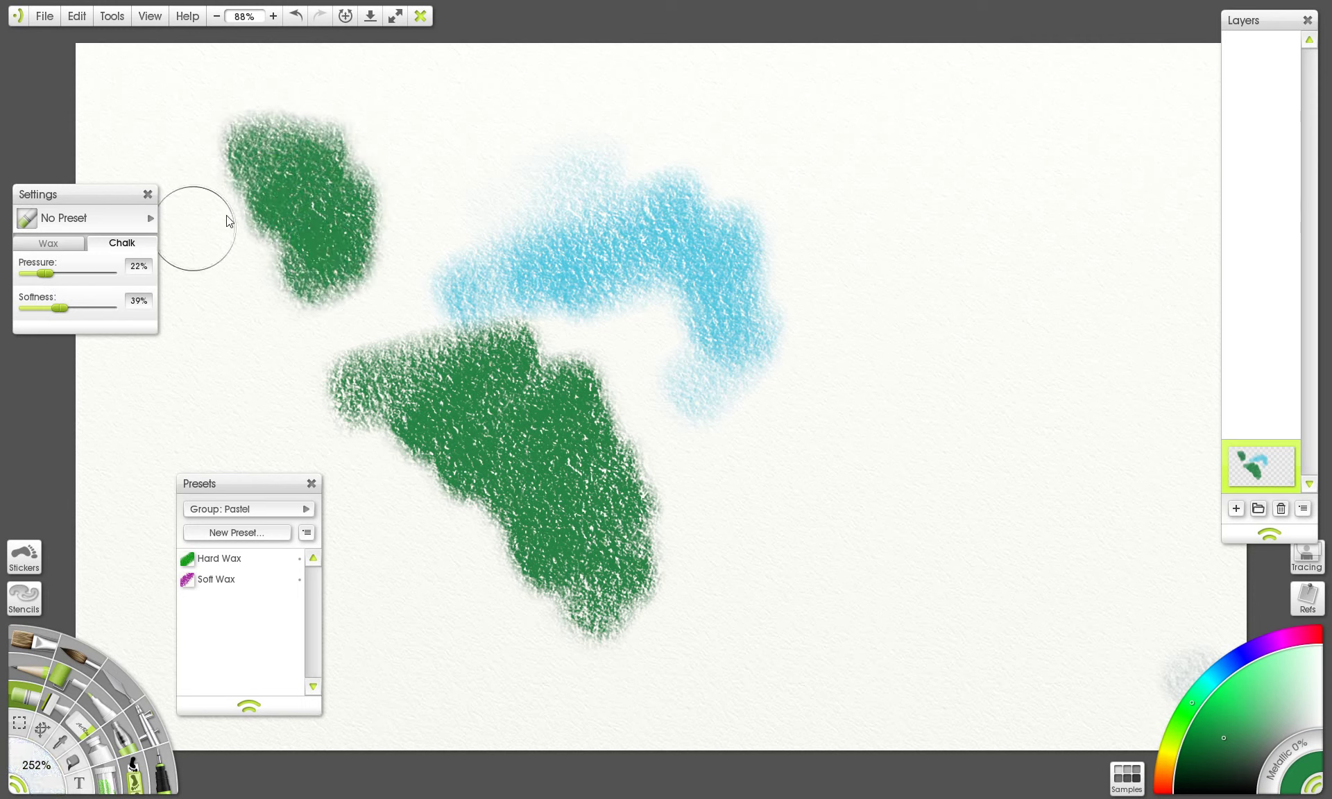
pyautogui.moveTo(379, 128)
pyautogui.mouseDown()
pyautogui.moveTo(361, 220)
pyautogui.moveTo(406, 289)
pyautogui.moveTo(264, 378)
pyautogui.moveTo(395, 512)
pyautogui.moveTo(708, 441)
pyautogui.moveTo(846, 489)
pyautogui.mouseUp()
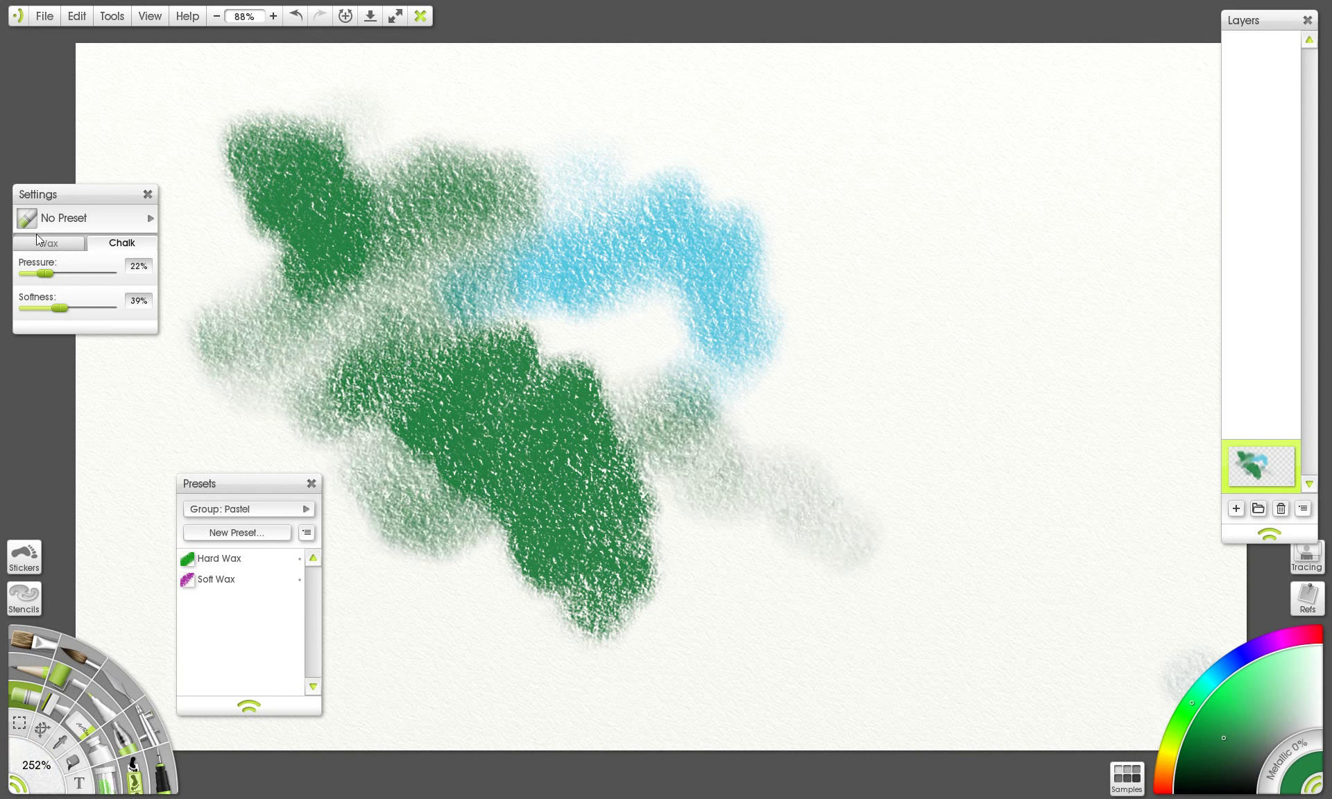
pyautogui.moveTo(860, 326)
pyautogui.mouseDown()
pyautogui.moveTo(854, 446)
pyautogui.moveTo(958, 548)
pyautogui.mouseUp()
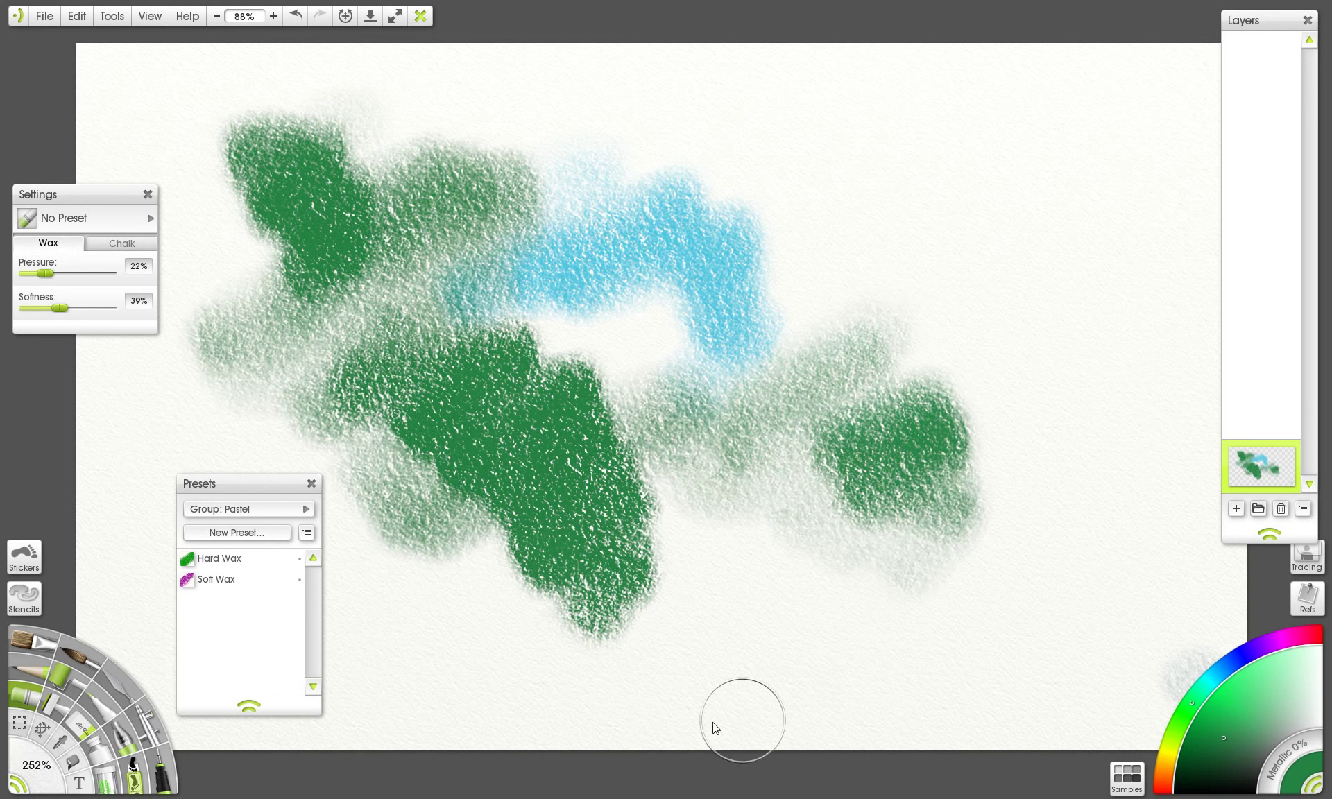
# - Blend light yellow wax pastel over the green and blue patches and extend the strokes outward around them
pyautogui.click(1168, 754)
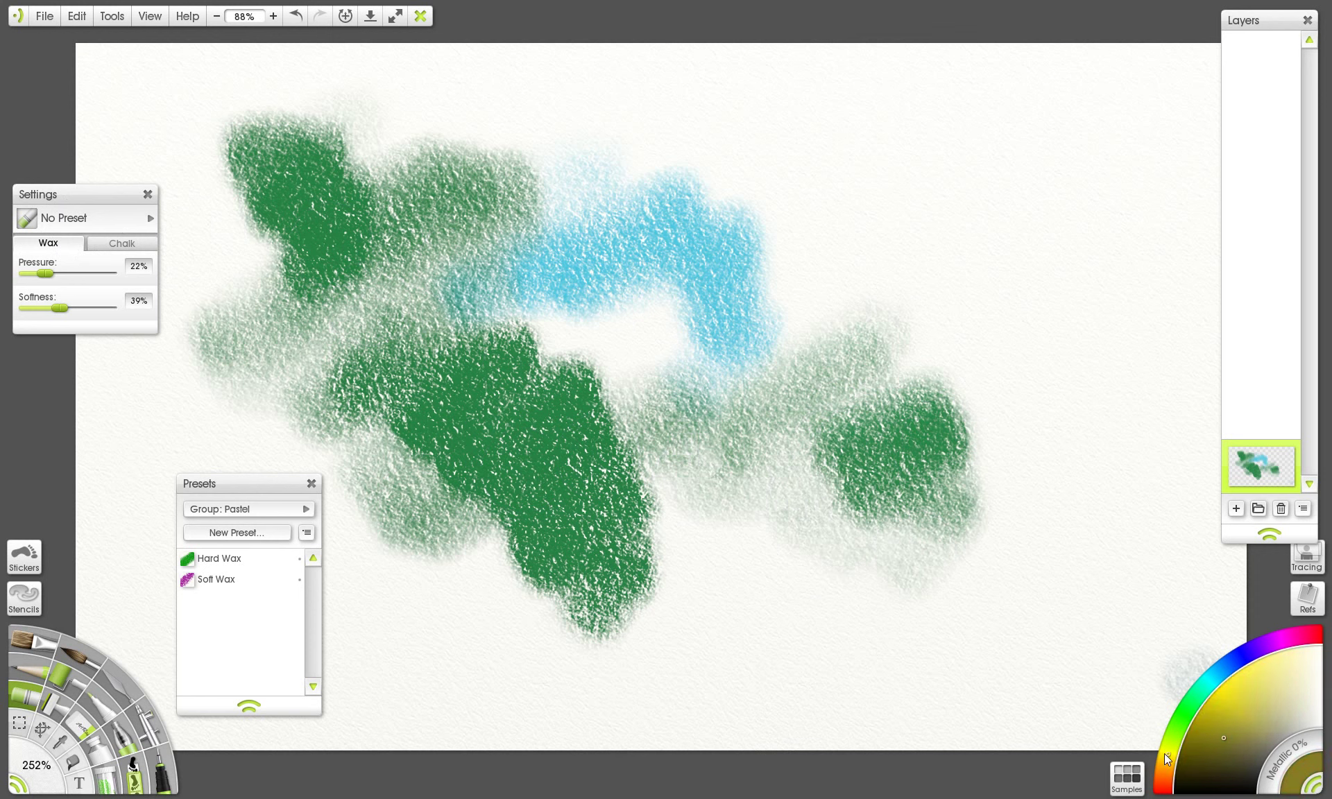
pyautogui.click(1222, 692)
pyautogui.moveTo(621, 422)
pyautogui.mouseDown()
pyautogui.moveTo(557, 417)
pyautogui.moveTo(576, 464)
pyautogui.moveTo(663, 541)
pyautogui.moveTo(829, 562)
pyautogui.moveTo(689, 639)
pyautogui.moveTo(702, 617)
pyautogui.moveTo(683, 625)
pyautogui.moveTo(770, 556)
pyautogui.moveTo(627, 568)
pyautogui.moveTo(683, 507)
pyautogui.moveTo(569, 515)
pyautogui.mouseUp()
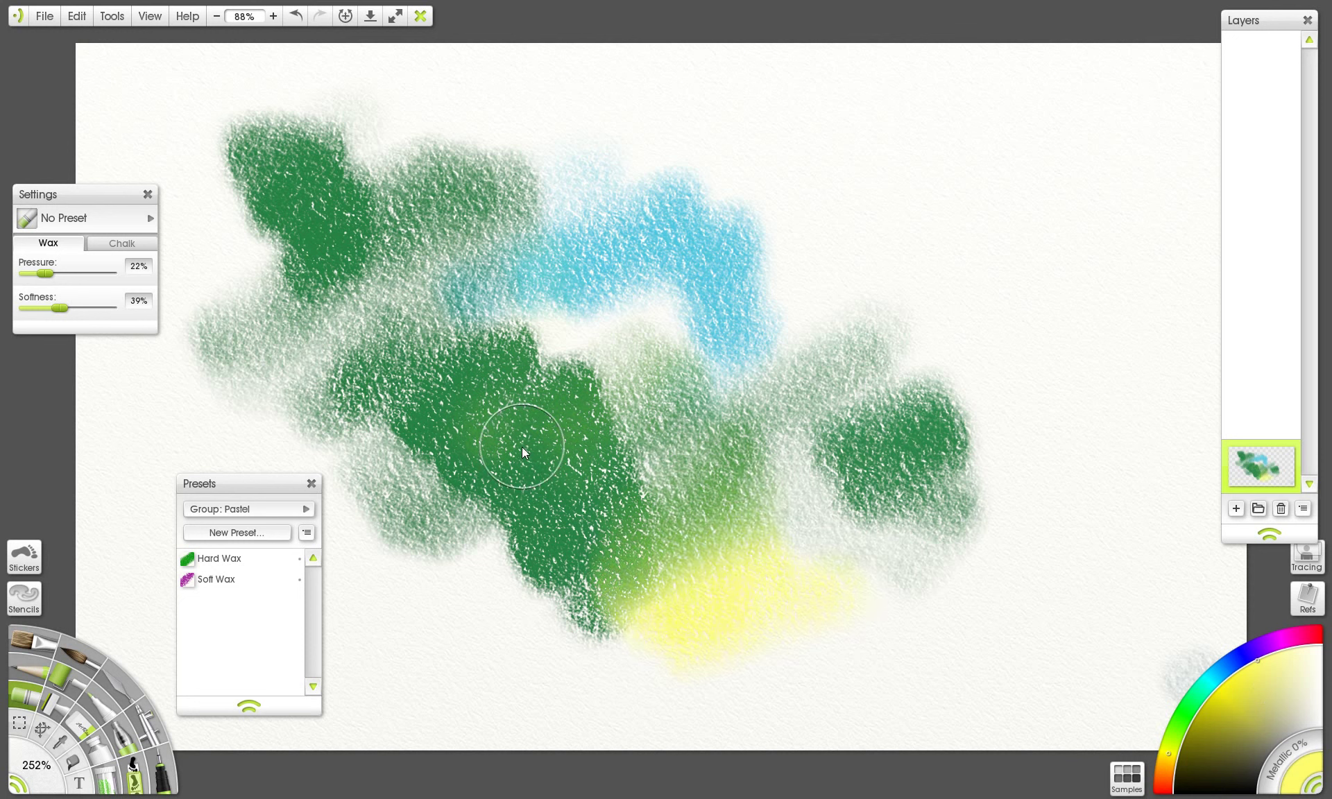
pyautogui.moveTo(547, 567); pyautogui.dragTo(361, 746)
pyautogui.moveTo(576, 428)
pyautogui.mouseDown()
pyautogui.moveTo(825, 224)
pyautogui.moveTo(902, 201)
pyautogui.mouseUp()
pyautogui.moveTo(535, 458); pyautogui.dragTo(595, 326)
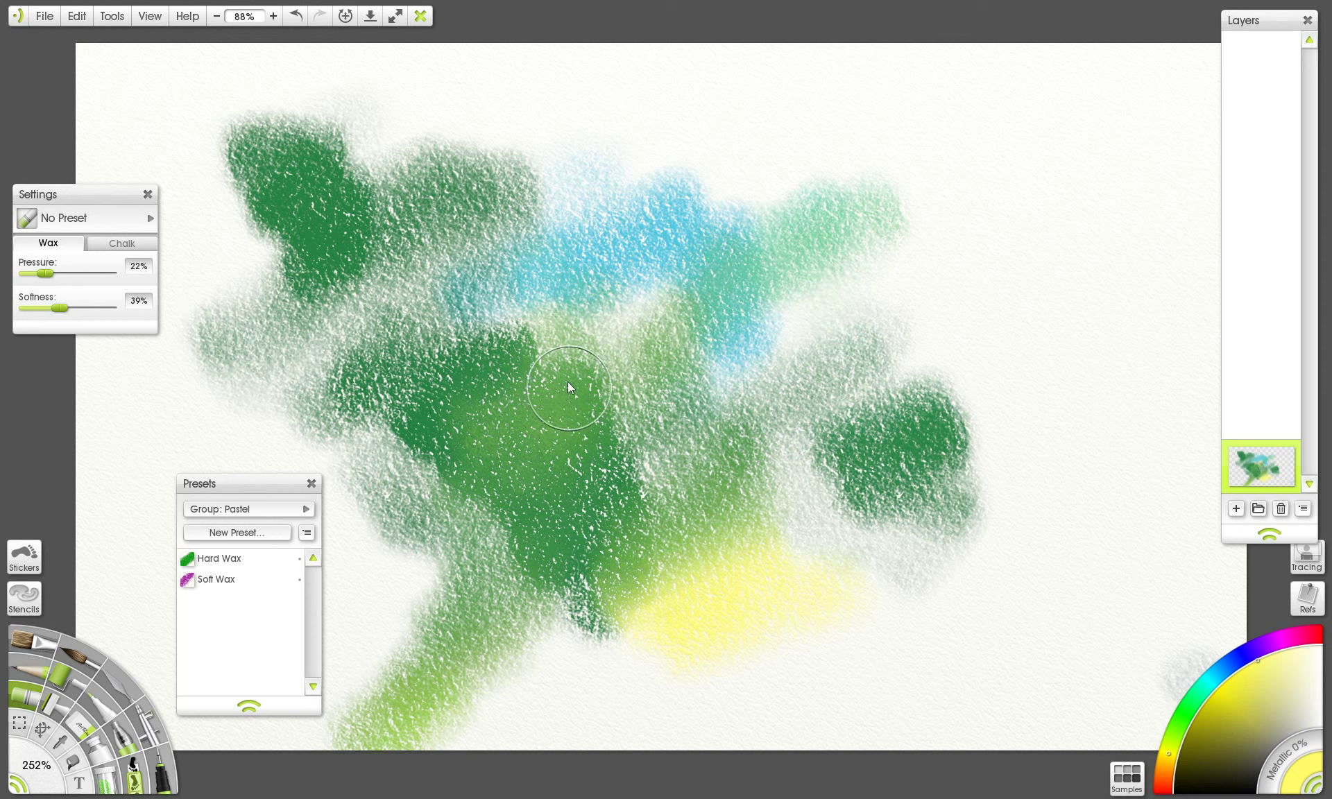
pyautogui.moveTo(819, 347)
pyautogui.mouseDown()
pyautogui.moveTo(981, 345)
pyautogui.moveTo(1051, 406)
pyautogui.moveTo(1156, 427)
pyautogui.mouseUp()
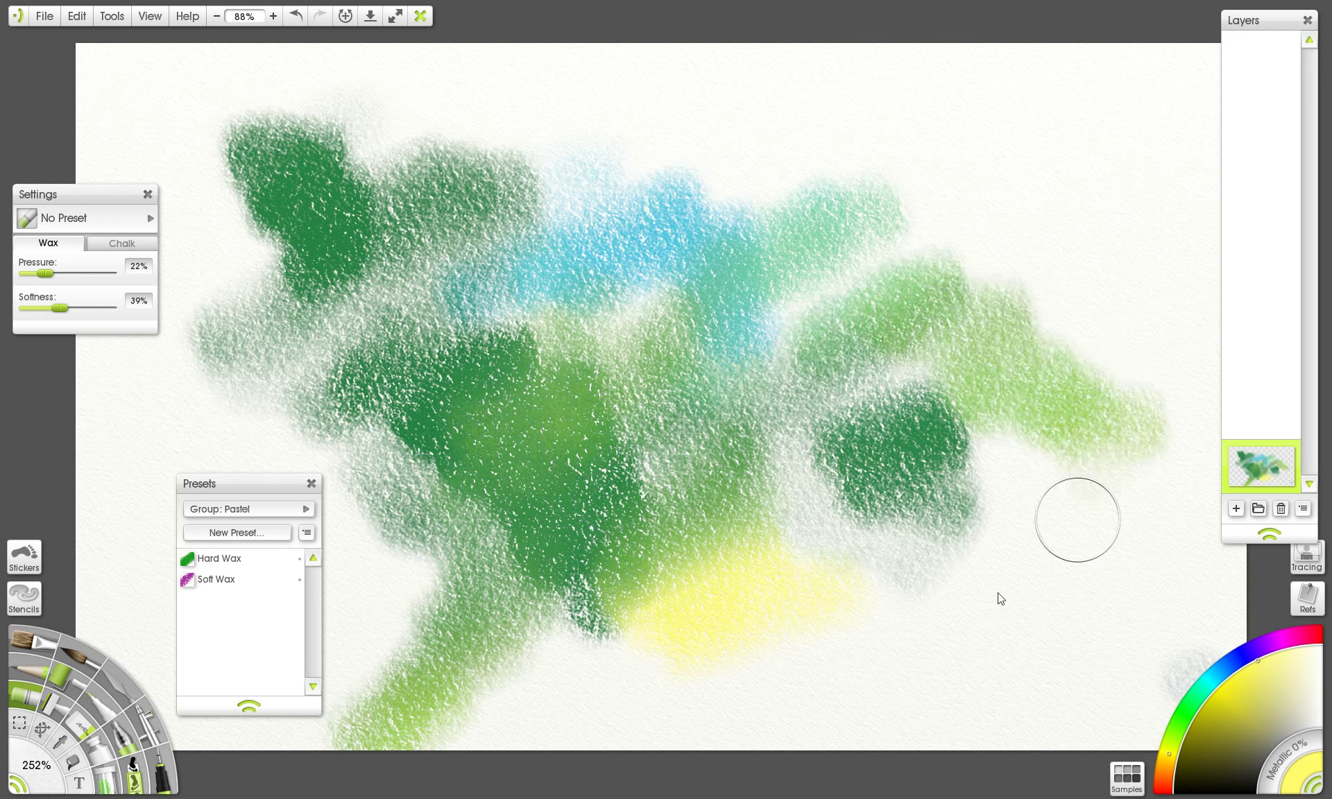
pyautogui.moveTo(555, 232)
pyautogui.mouseDown()
pyautogui.moveTo(652, 145)
pyautogui.moveTo(534, 104)
pyautogui.mouseUp()
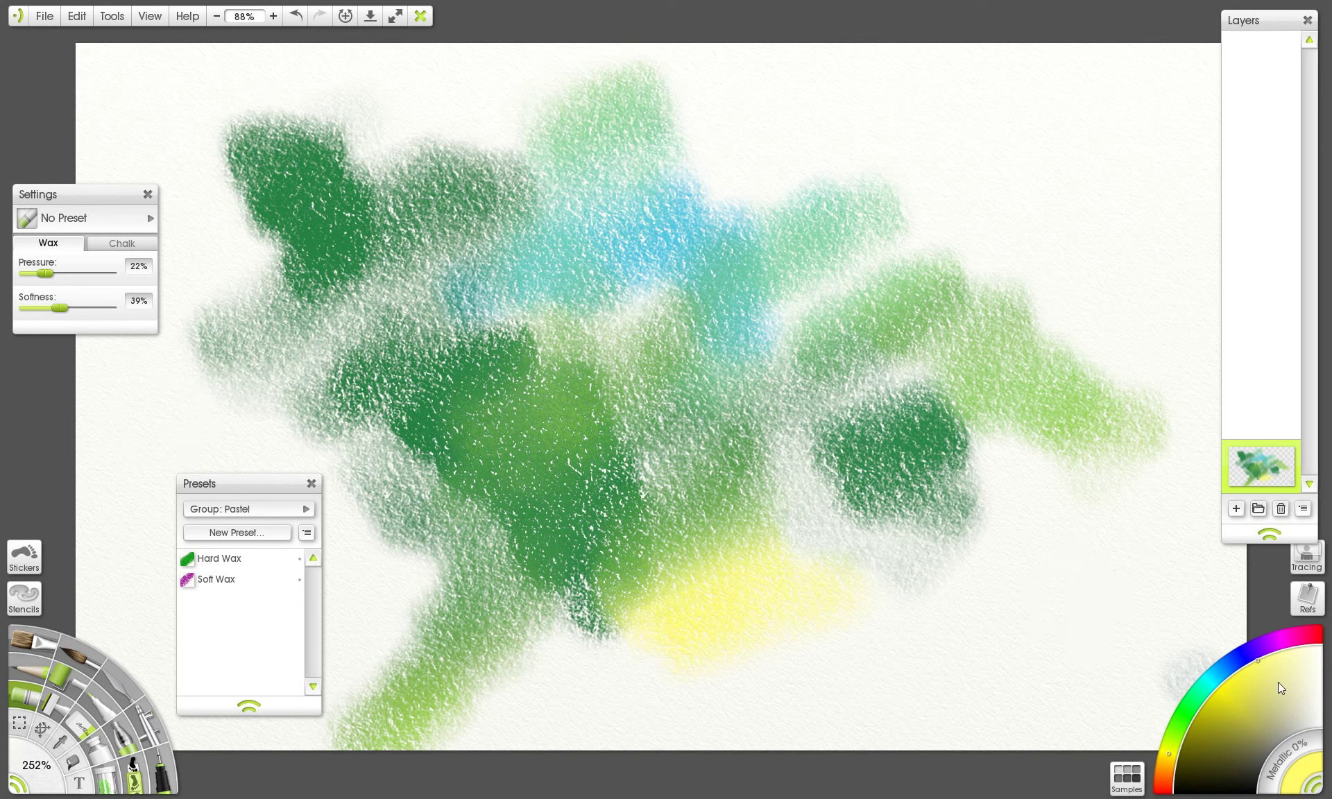
# - Enlarge the pastel to 285% and shade golden yellow over the right half of the artwork
pyautogui.moveTo(1026, 534); pyautogui.dragTo(1074, 538)
pyautogui.click(1168, 757)
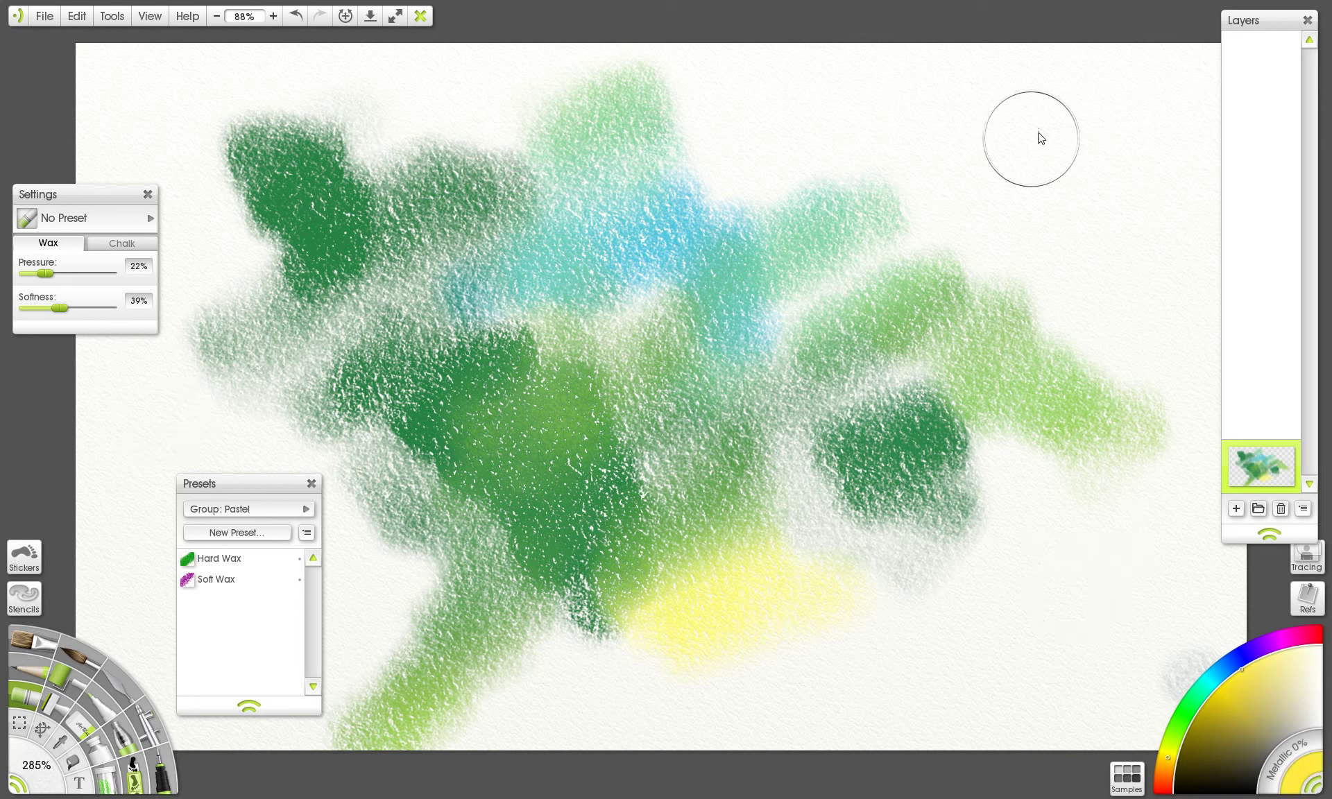
pyautogui.moveTo(1038, 136)
pyautogui.mouseDown()
pyautogui.moveTo(958, 199)
pyautogui.moveTo(906, 178)
pyautogui.moveTo(944, 298)
pyautogui.moveTo(923, 415)
pyautogui.moveTo(1076, 202)
pyautogui.moveTo(1091, 264)
pyautogui.moveTo(1011, 276)
pyautogui.moveTo(1129, 410)
pyautogui.moveTo(1139, 385)
pyautogui.moveTo(934, 571)
pyautogui.moveTo(895, 524)
pyautogui.moveTo(798, 458)
pyautogui.mouseUp()
# - Shade violet wax pastel at the upper middle, over the green on the left side and along the lower edge
pyautogui.moveTo(1281, 653); pyautogui.dragTo(1265, 661)
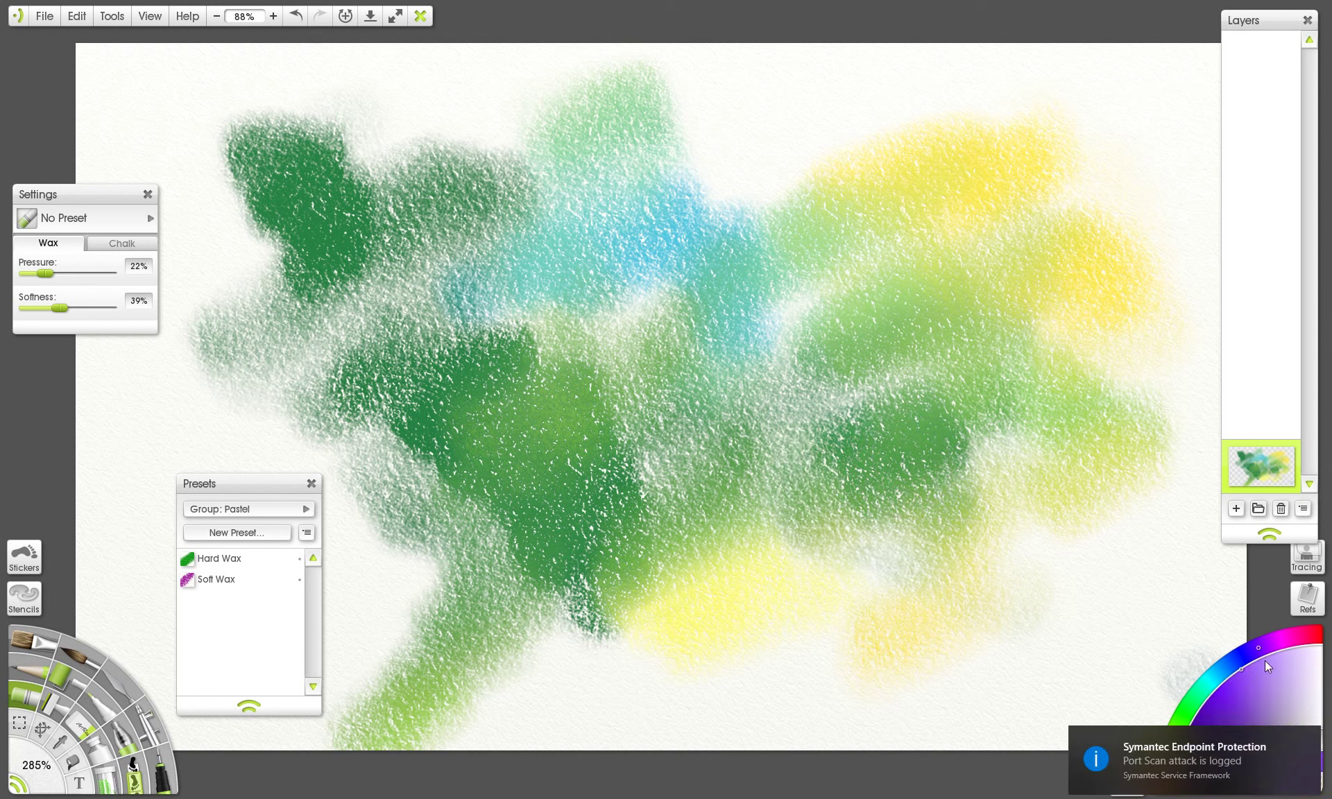
pyautogui.moveTo(678, 89)
pyautogui.mouseDown()
pyautogui.moveTo(677, 188)
pyautogui.moveTo(636, 299)
pyautogui.moveTo(783, 344)
pyautogui.moveTo(729, 479)
pyautogui.mouseUp()
pyautogui.moveTo(392, 562); pyautogui.dragTo(521, 479)
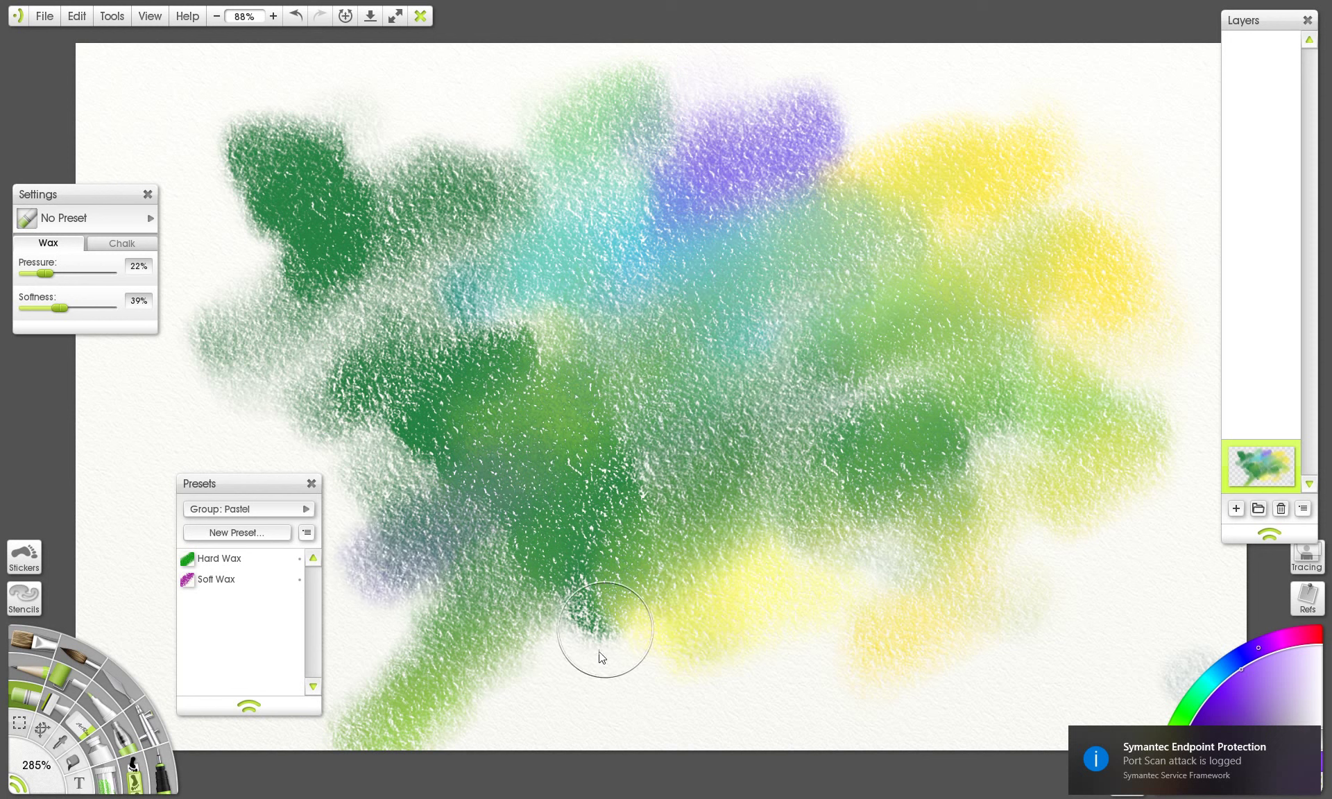
pyautogui.moveTo(601, 657)
pyautogui.mouseDown()
pyautogui.moveTo(698, 712)
pyautogui.moveTo(460, 544)
pyautogui.mouseUp()
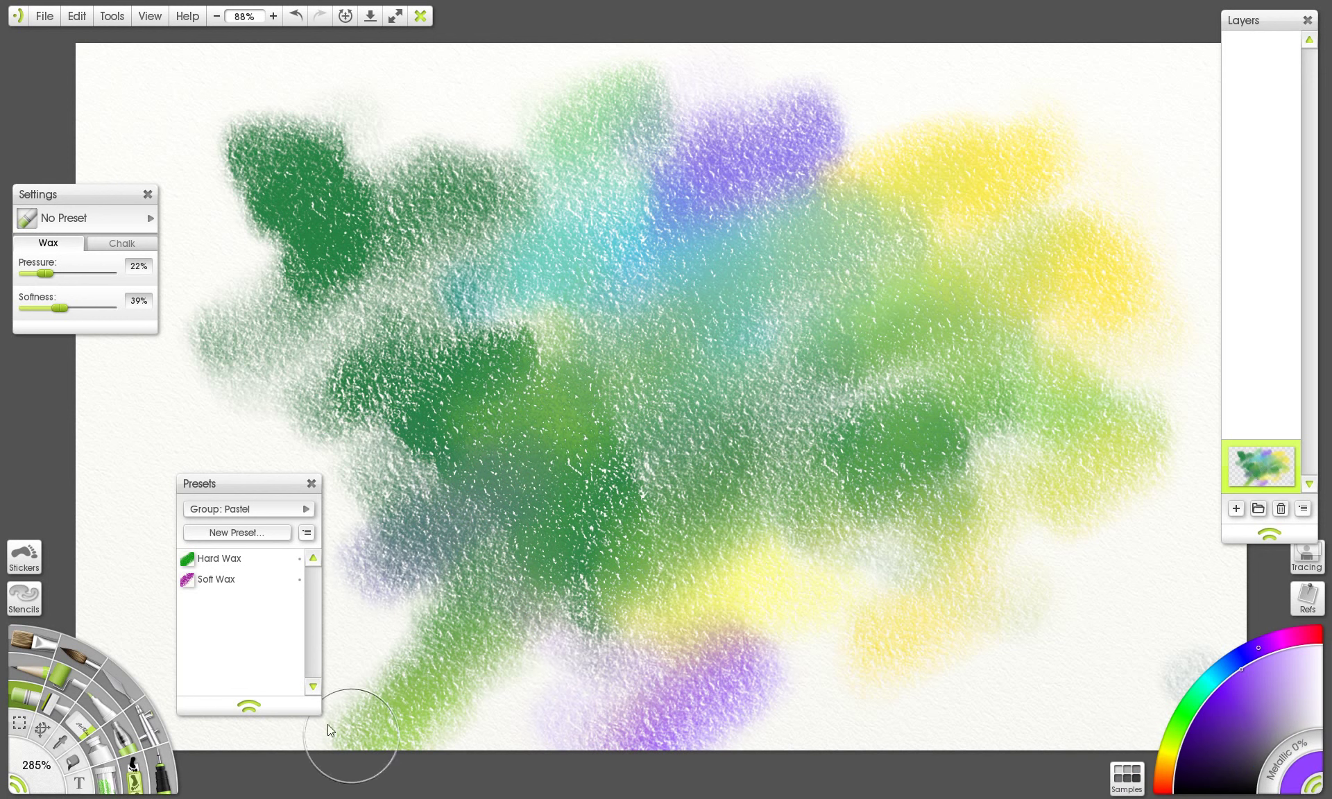
# - Switch to the oil brush and paint a thick violet patch in the lower right of the canvas
pyautogui.click(43, 698)
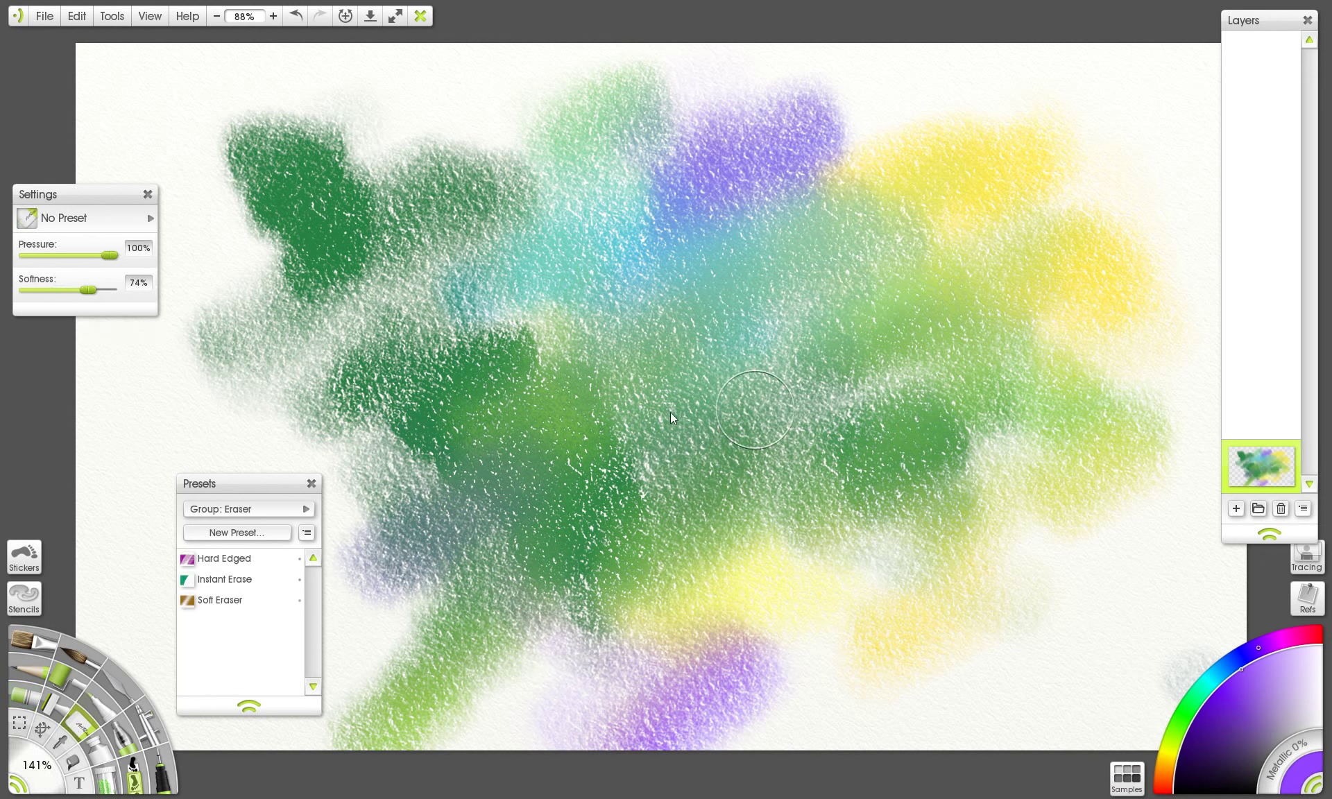
pyautogui.click(35, 643)
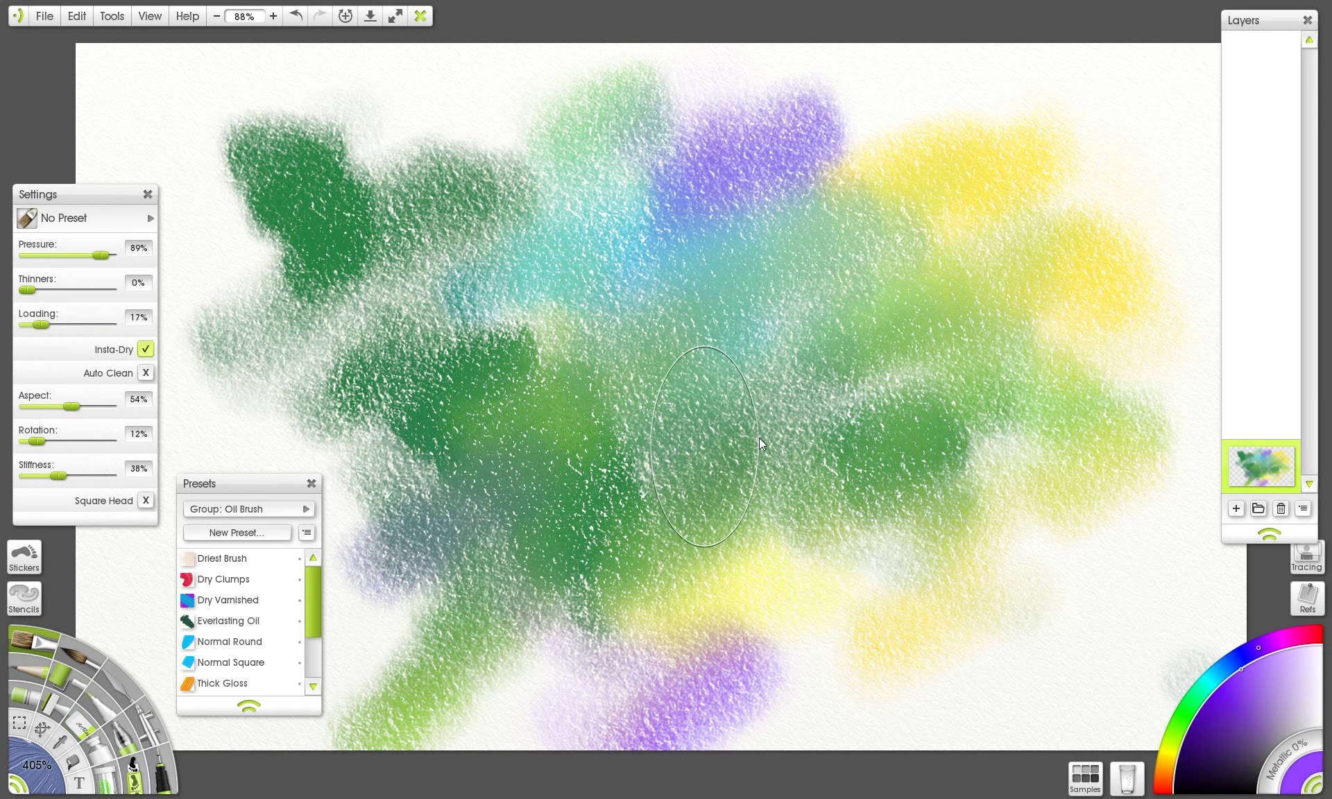
pyautogui.moveTo(895, 510)
pyautogui.mouseDown()
pyautogui.moveTo(1069, 517)
pyautogui.moveTo(1110, 561)
pyautogui.mouseUp()
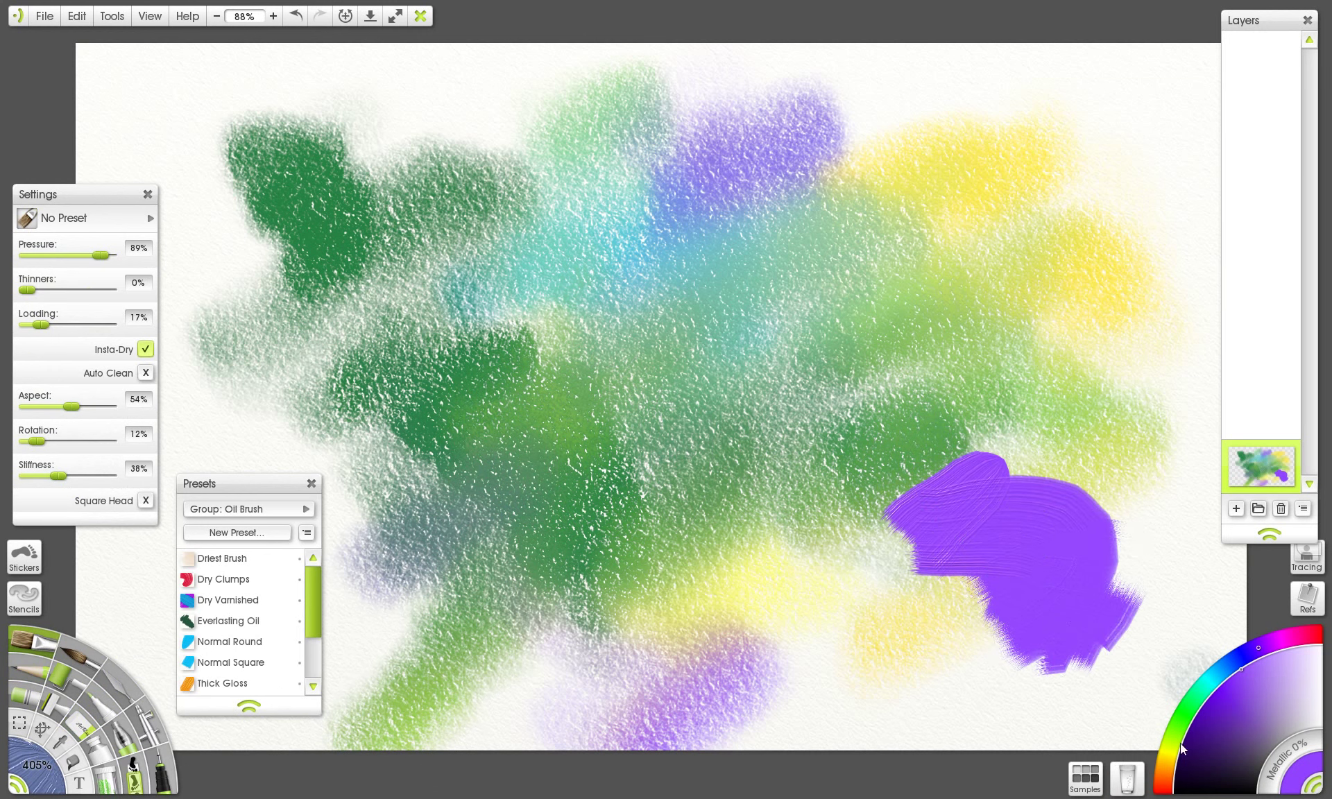
# - Pick golden yellow, reduce the oil brush to 221% and try strokes over the violet patch, undoing them
pyautogui.click(1168, 761)
pyautogui.moveTo(1009, 532)
pyautogui.keyDown('shift'); pyautogui.mouseDown()
pyautogui.moveTo(1027, 655)
pyautogui.moveTo(982, 584)
pyautogui.moveTo(981, 613)
pyautogui.moveTo(1035, 553)
pyautogui.mouseUp(); pyautogui.keyUp('shift')
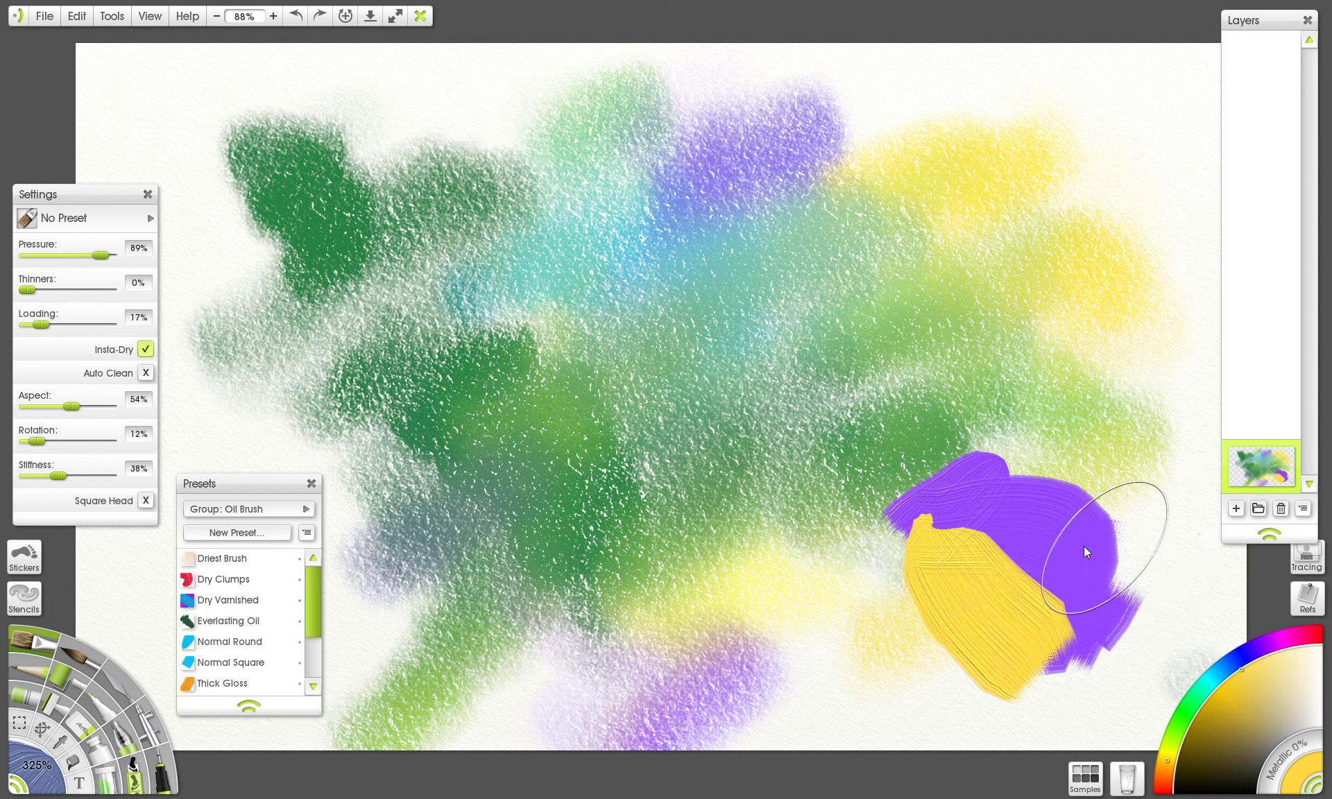
pyautogui.press('[')
pyautogui.press('[')
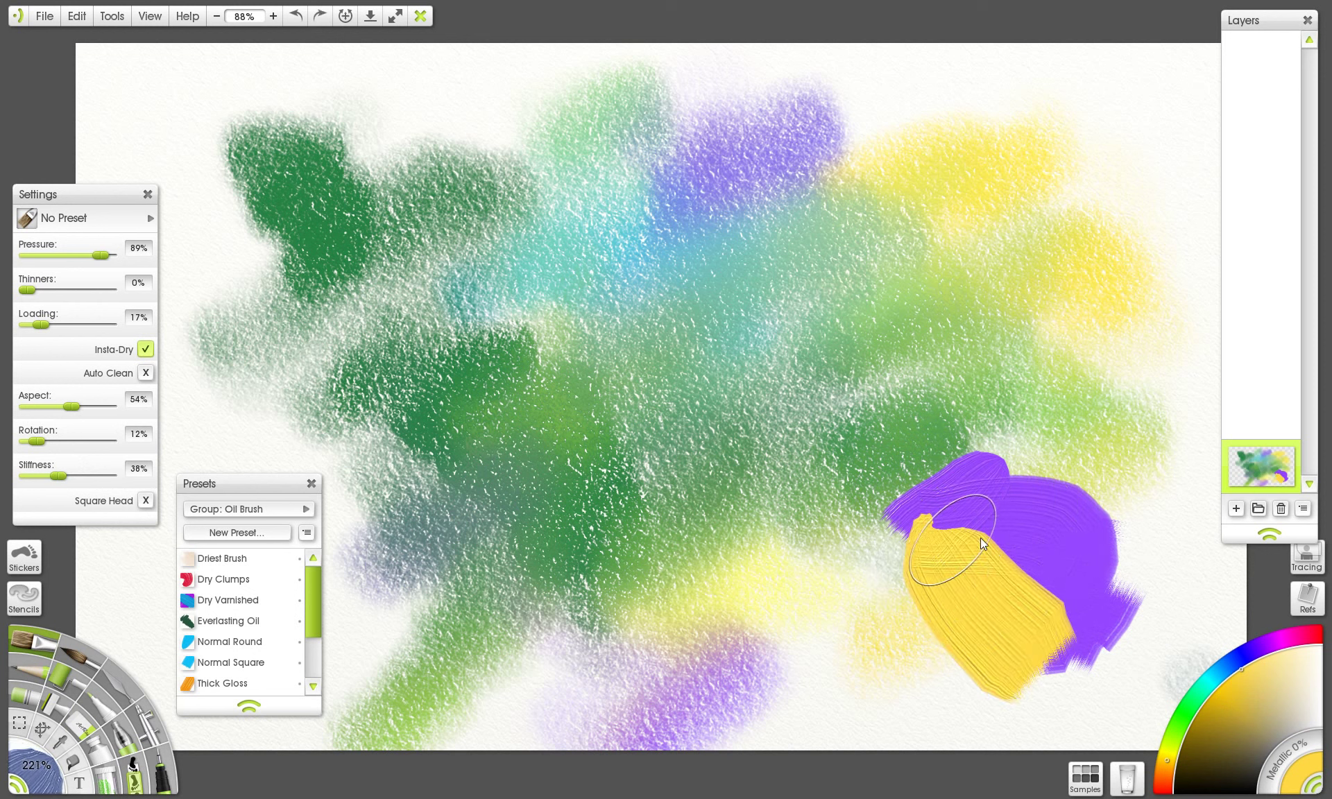
pyautogui.hotkey('ctrl', 'z')
pyautogui.moveTo(977, 553)
pyautogui.mouseDown()
pyautogui.moveTo(1015, 599)
pyautogui.moveTo(996, 622)
pyautogui.moveTo(1047, 607)
pyautogui.moveTo(914, 581)
pyautogui.moveTo(977, 647)
pyautogui.mouseUp()
pyautogui.hotkey('ctrl', 'z')
# - Turn off Insta-Dry and paint golden yellow and cream oil strokes over the violet patch
pyautogui.click(146, 349)
pyautogui.click(1310, 664)
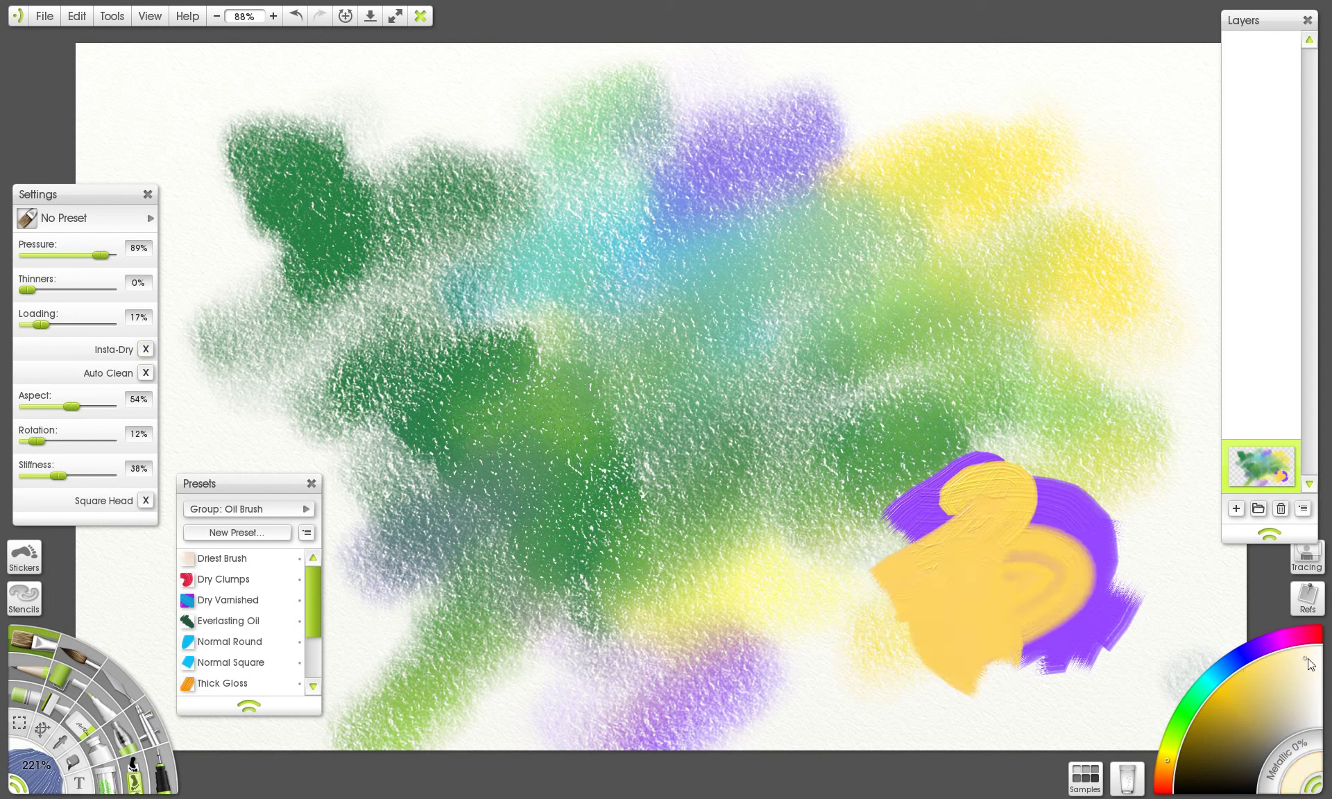
pyautogui.moveTo(1062, 527)
pyautogui.mouseDown()
pyautogui.moveTo(1033, 577)
pyautogui.moveTo(1153, 588)
pyautogui.moveTo(1045, 527)
pyautogui.mouseUp()
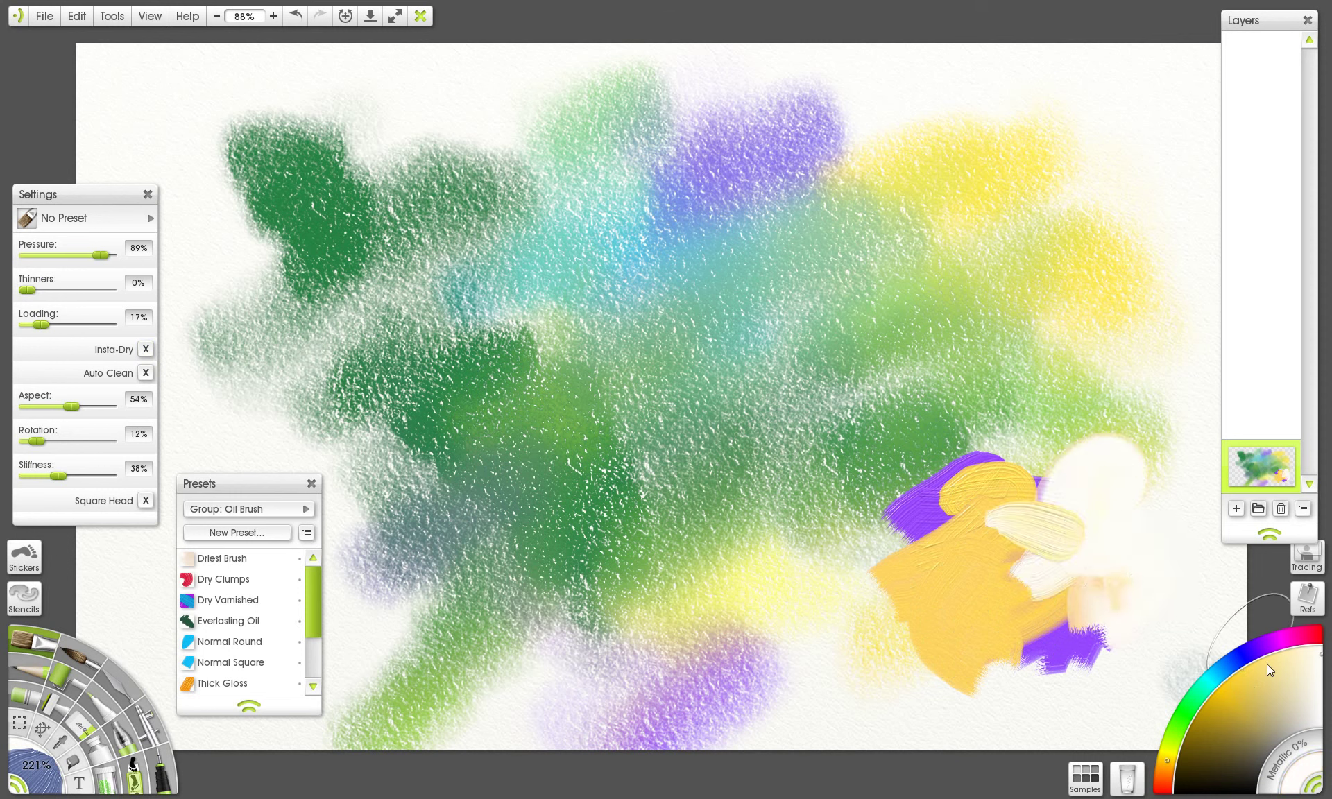
# - Pick a medium blue and paint thick oil strokes beside the violet patch
pyautogui.moveTo(1188, 704); pyautogui.dragTo(1227, 661)
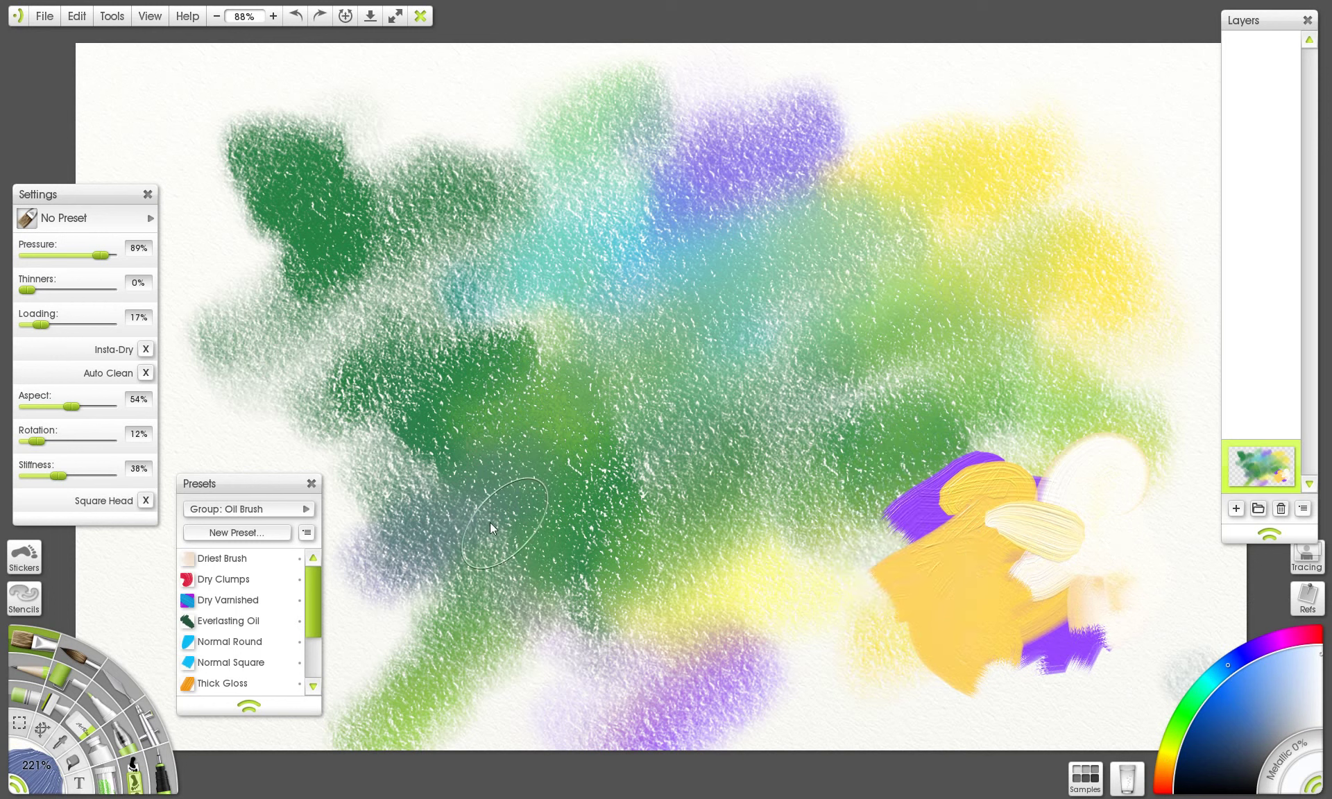
pyautogui.moveTo(1271, 690)
pyautogui.mouseDown()
pyautogui.moveTo(1220, 693)
pyautogui.moveTo(1249, 673)
pyautogui.mouseUp()
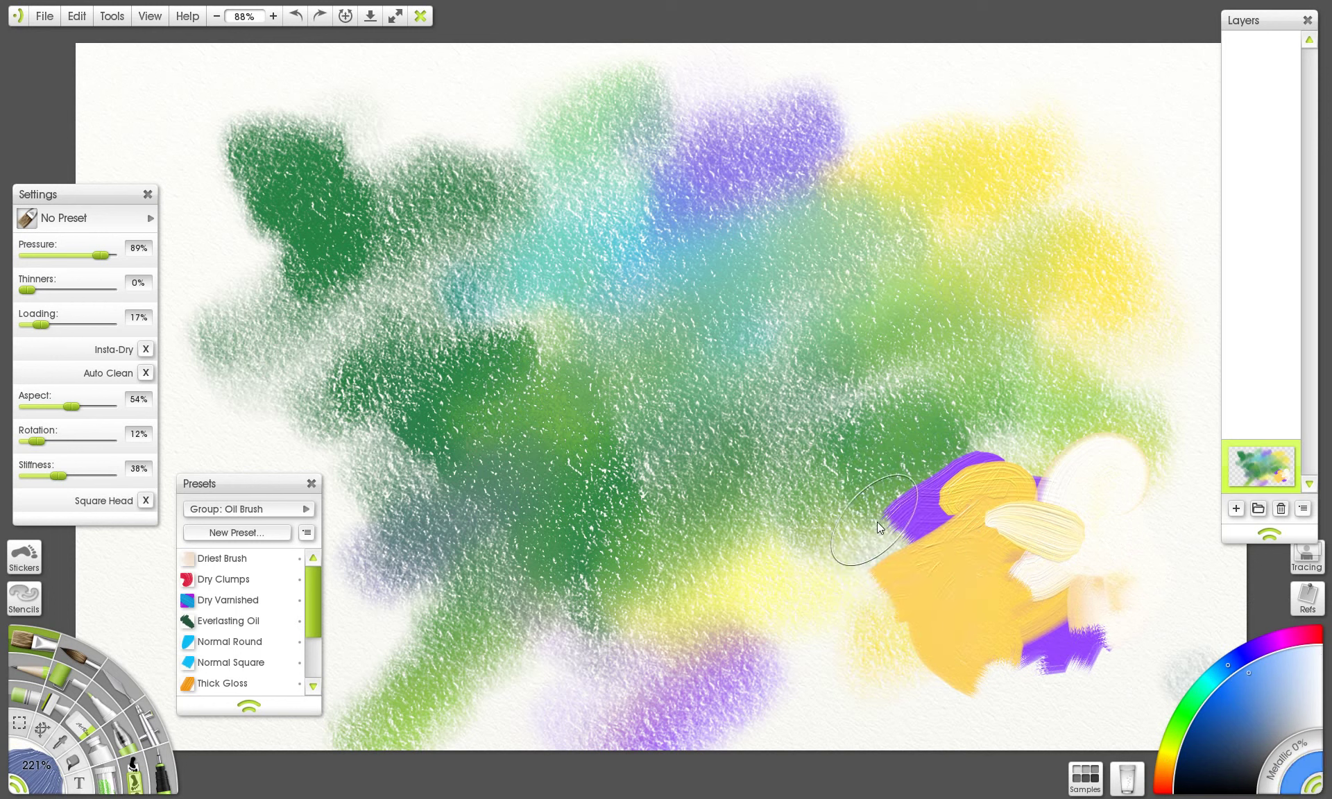
pyautogui.moveTo(877, 522)
pyautogui.mouseDown()
pyautogui.moveTo(866, 499)
pyautogui.moveTo(829, 562)
pyautogui.mouseUp()
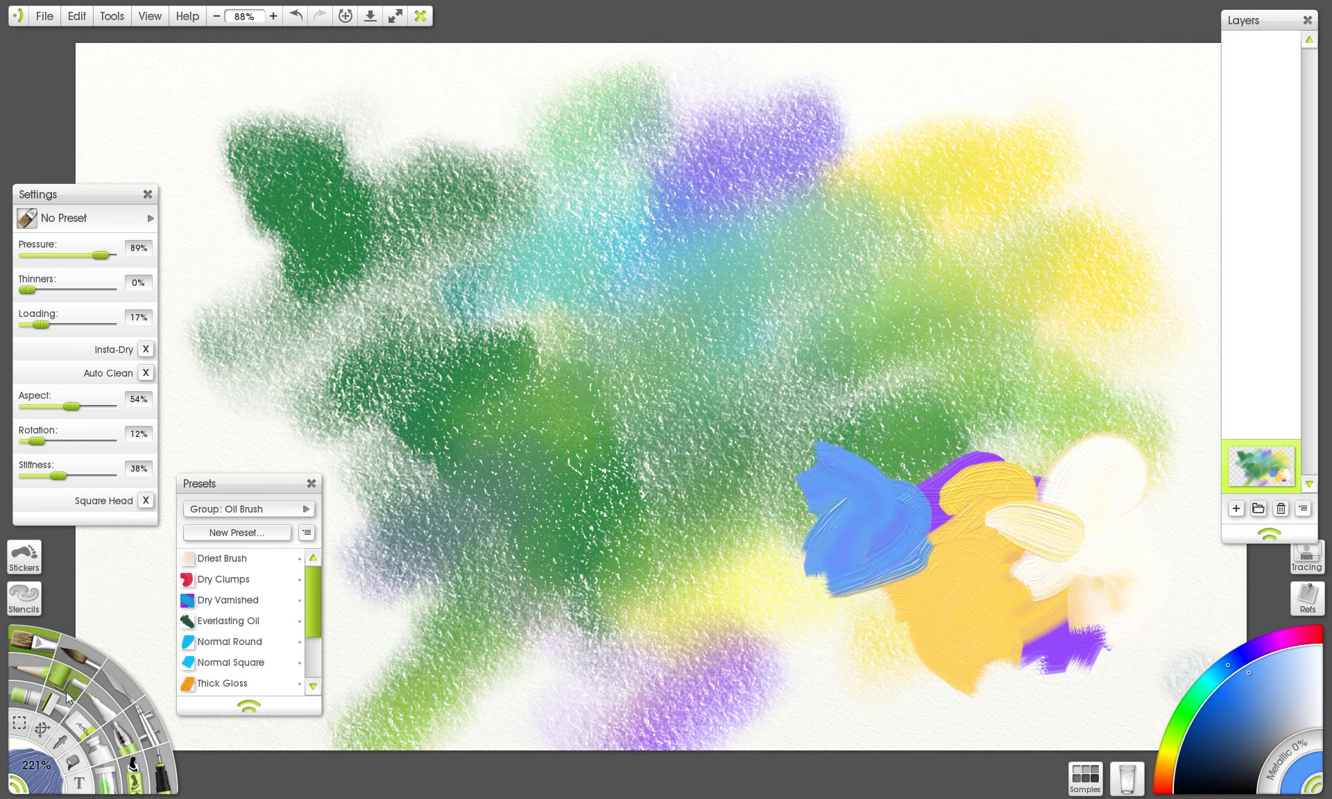
# - Switch to the eraser and try full-pressure strokes over the lower part of the golden yellow oil paint, undoing them
pyautogui.click(89, 730)
pyautogui.moveTo(770, 608); pyautogui.dragTo(790, 608)
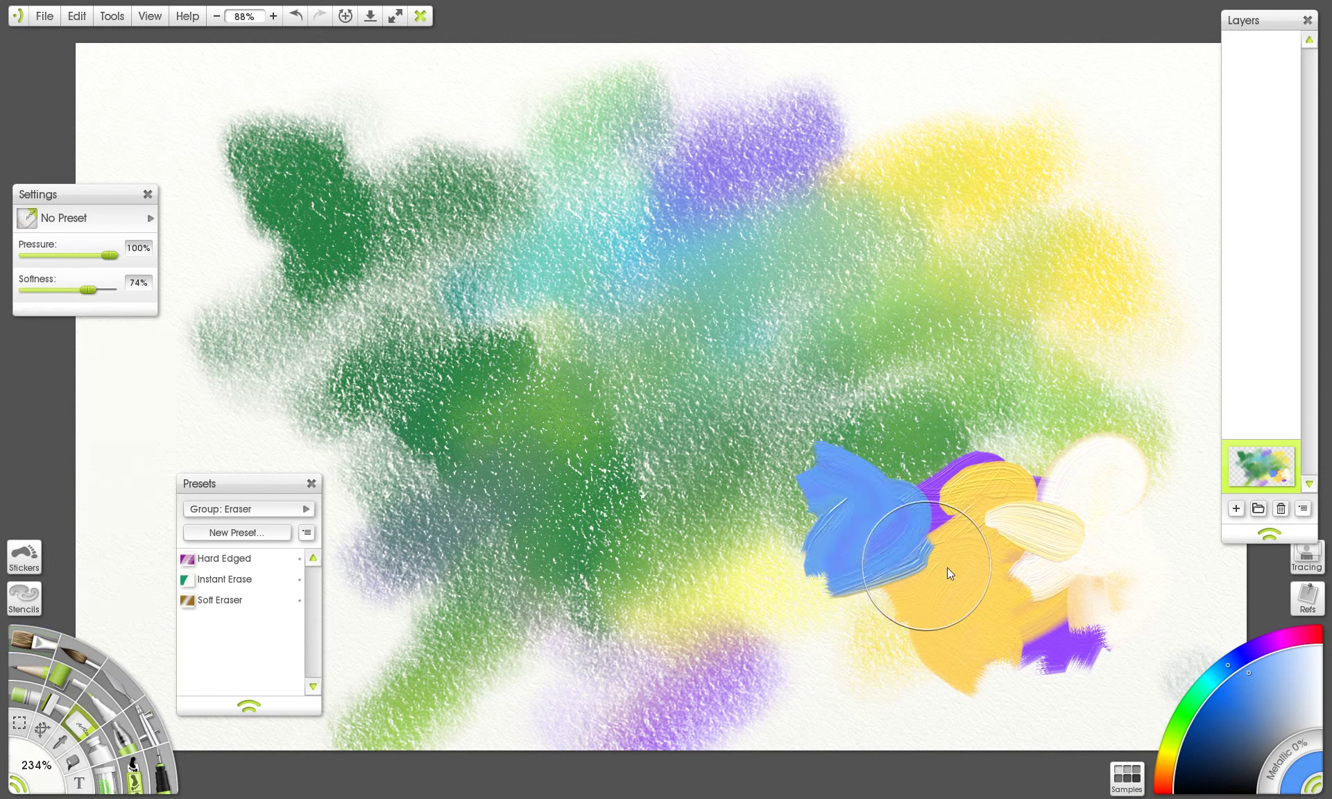
pyautogui.moveTo(945, 610)
pyautogui.mouseDown()
pyautogui.moveTo(898, 665)
pyautogui.moveTo(949, 668)
pyautogui.moveTo(959, 701)
pyautogui.mouseUp()
pyautogui.hotkey('ctrl', 'z')
pyautogui.moveTo(968, 631)
pyautogui.mouseDown()
pyautogui.moveTo(919, 675)
pyautogui.moveTo(975, 703)
pyautogui.mouseUp()
pyautogui.hotkey('ctrl', 'z')
# - Lower the eraser pressure to 42% and partly erase the blue and lower golden yellow oil paint
pyautogui.click(68, 255)
pyautogui.moveTo(59, 269); pyautogui.dragTo(58, 272)
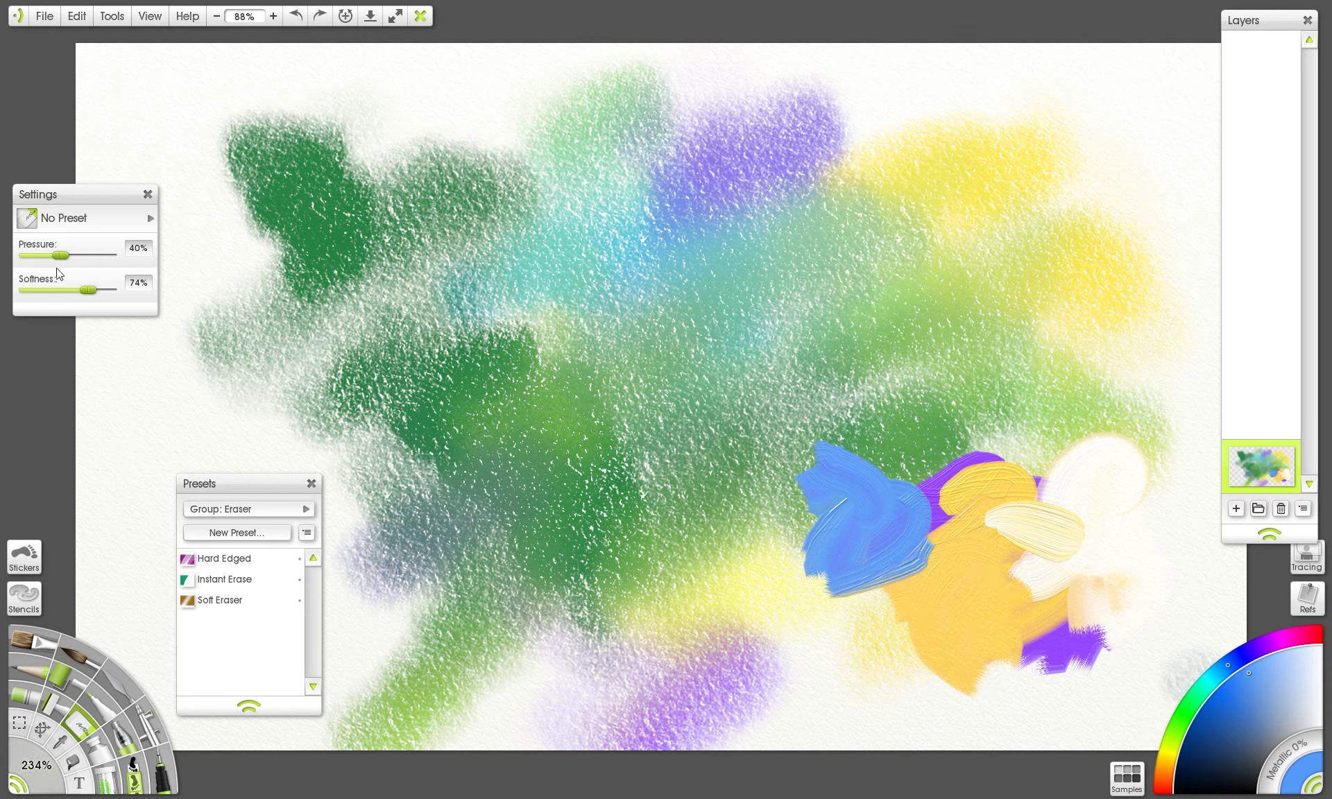
pyautogui.moveTo(938, 661)
pyautogui.mouseDown()
pyautogui.moveTo(991, 630)
pyautogui.moveTo(943, 702)
pyautogui.moveTo(935, 662)
pyautogui.moveTo(970, 687)
pyautogui.moveTo(1020, 644)
pyautogui.moveTo(896, 700)
pyautogui.moveTo(906, 591)
pyautogui.moveTo(856, 604)
pyautogui.moveTo(973, 654)
pyautogui.moveTo(873, 601)
pyautogui.moveTo(843, 521)
pyautogui.moveTo(881, 593)
pyautogui.moveTo(853, 592)
pyautogui.moveTo(839, 639)
pyautogui.moveTo(965, 765)
pyautogui.mouseUp()
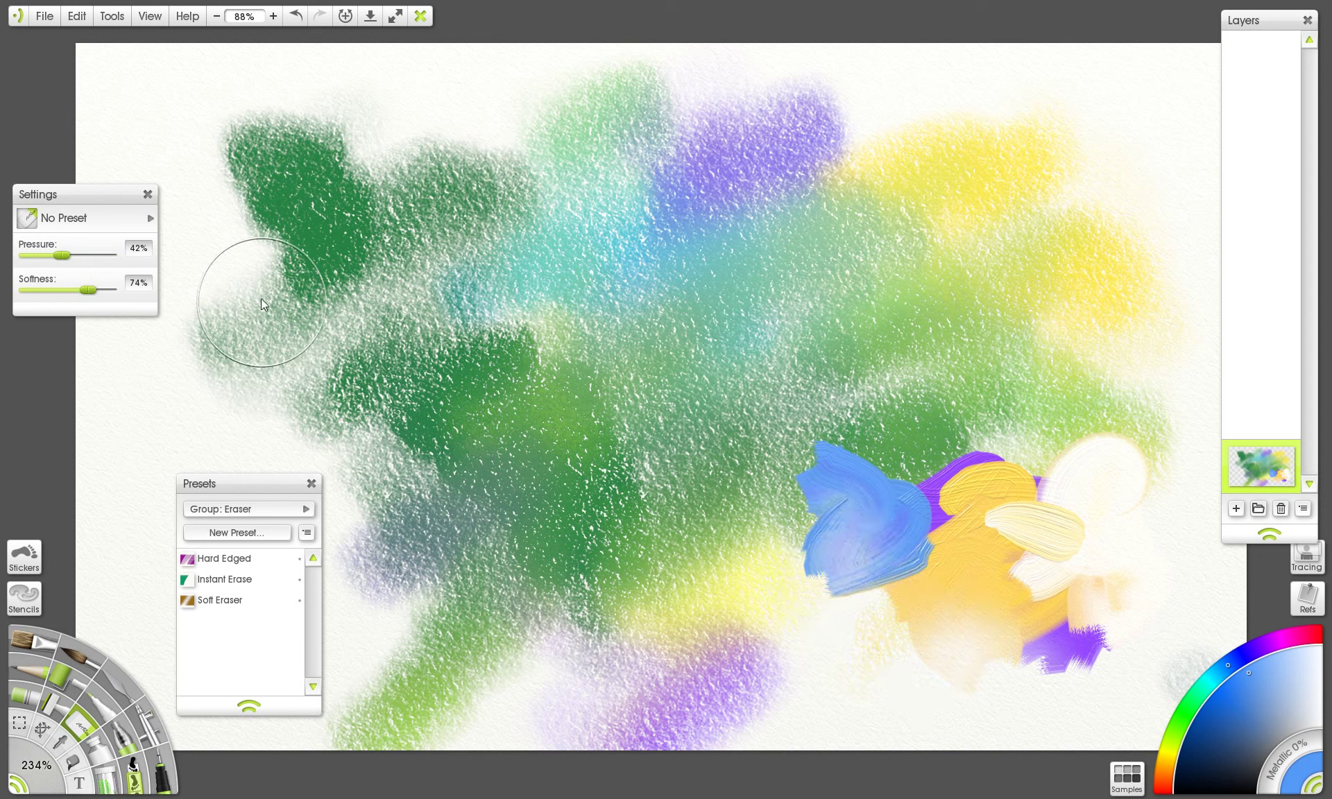
# - Set the eraser to 41% pressure and 36% softness, fade the cream, yellow, violet and blue paint, and undo the last strokes
pyautogui.moveTo(80, 292); pyautogui.dragTo(132, 292)
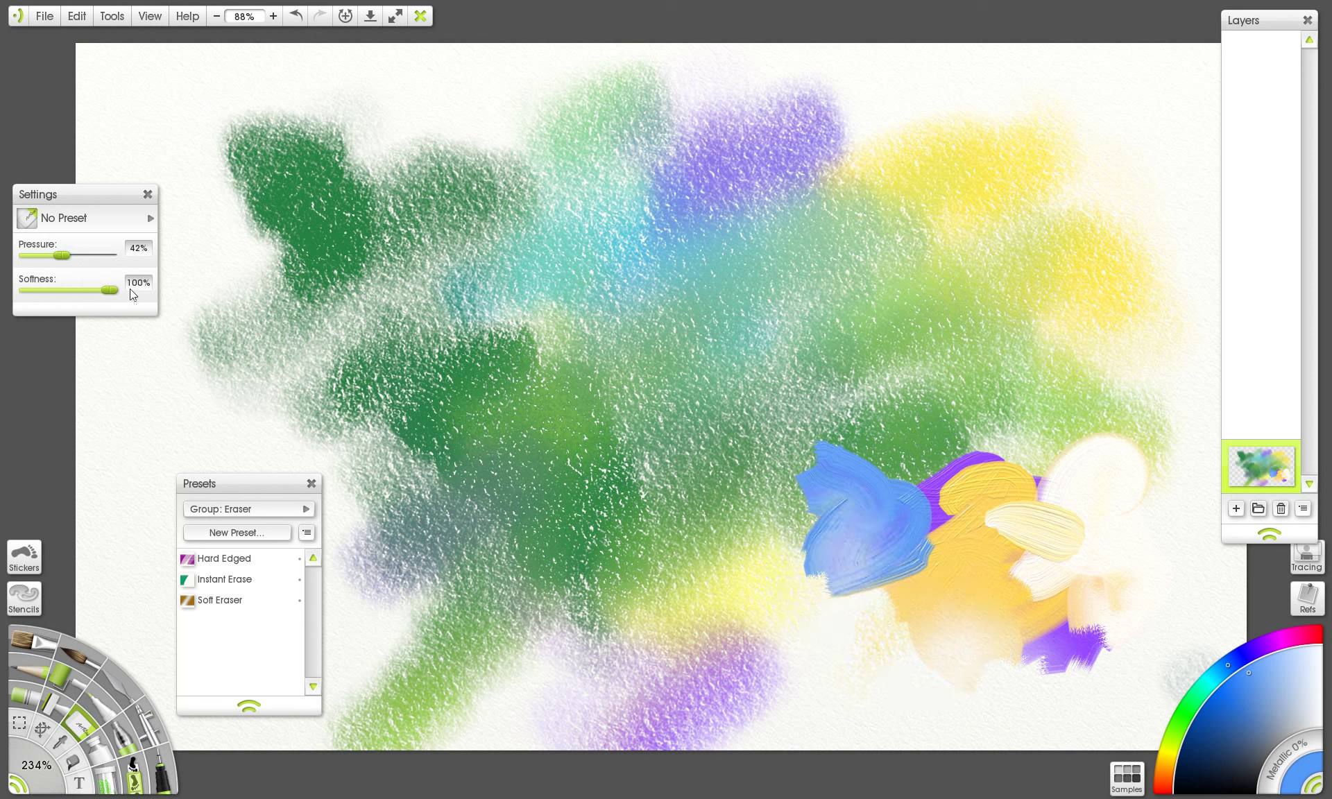
pyautogui.moveTo(63, 254)
pyautogui.mouseDown()
pyautogui.moveTo(73, 272)
pyautogui.moveTo(61, 256)
pyautogui.mouseUp()
pyautogui.click(56, 290)
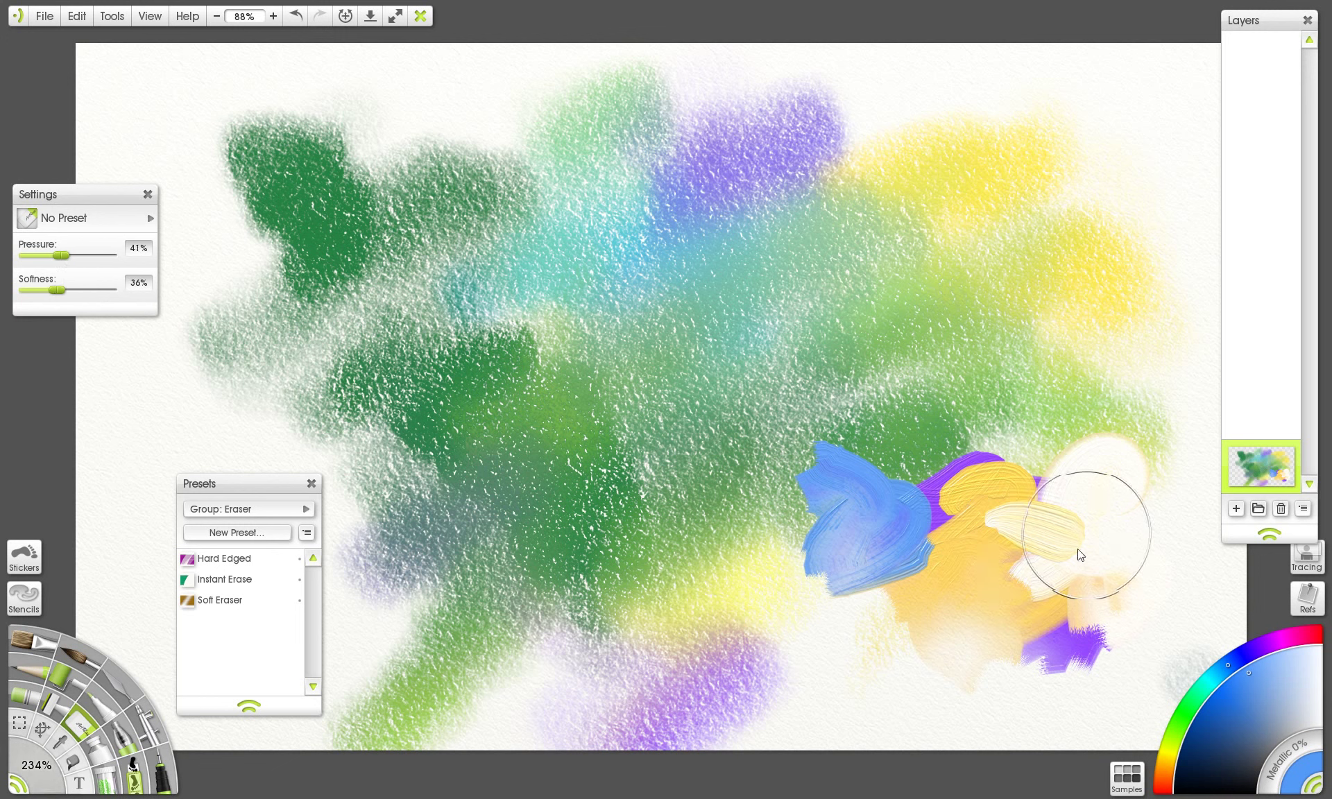
pyautogui.moveTo(1080, 555)
pyautogui.mouseDown()
pyautogui.moveTo(1016, 520)
pyautogui.moveTo(985, 543)
pyautogui.moveTo(1009, 490)
pyautogui.moveTo(1032, 511)
pyautogui.moveTo(998, 707)
pyautogui.moveTo(1096, 636)
pyautogui.moveTo(1061, 690)
pyautogui.mouseUp()
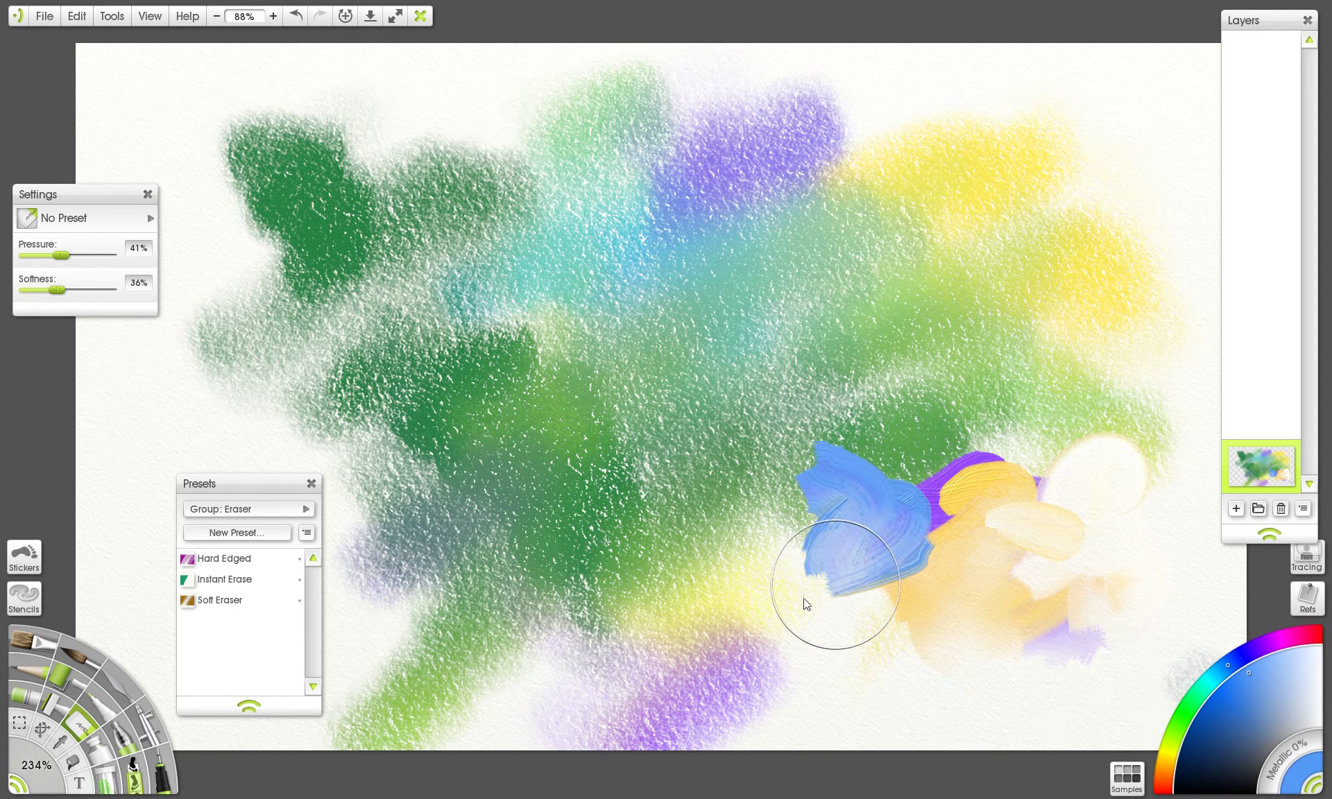
pyautogui.hotkey('ctrl', 'z')
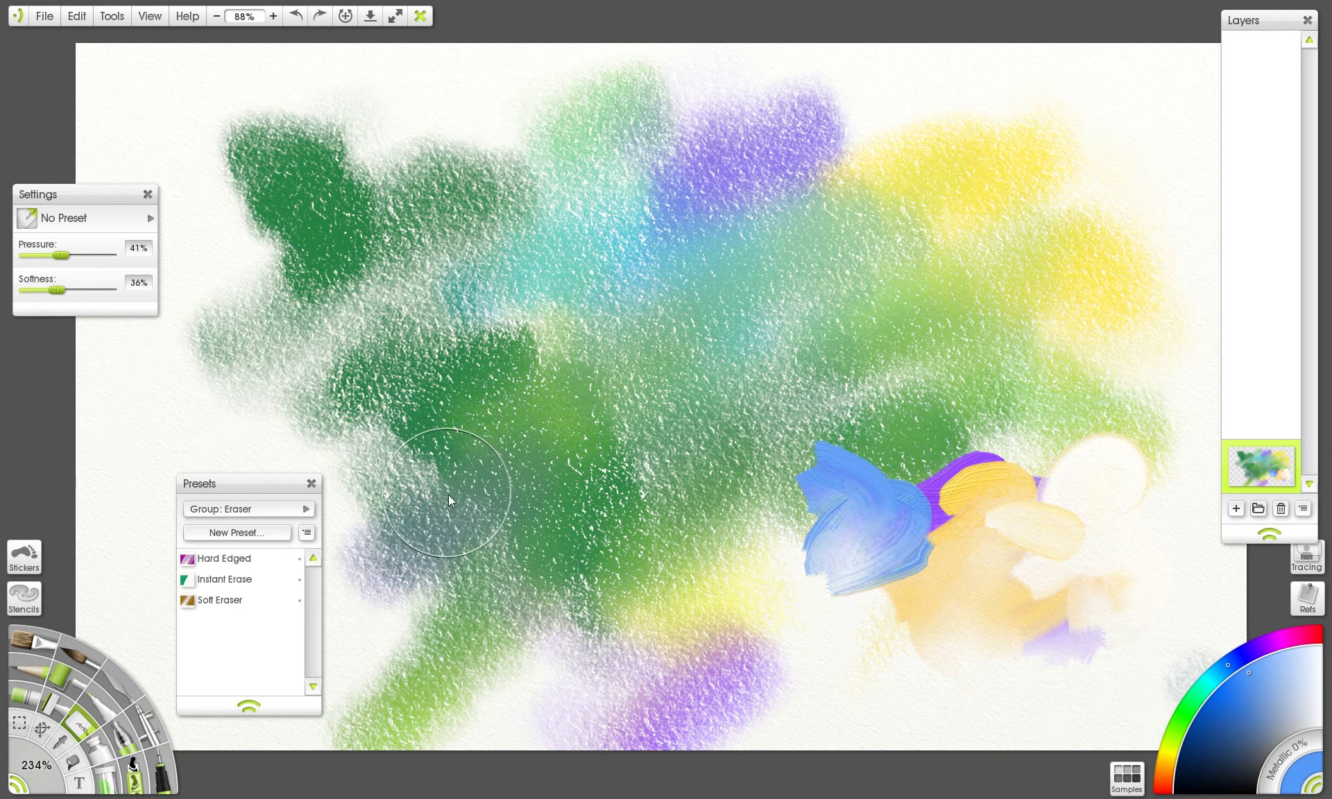
pyautogui.hotkey('ctrl', 'z')
pyautogui.hotkey('ctrl', 'z')
pyautogui.hotkey('ctrl', 'z')
pyautogui.hotkey('ctrl', 'z')
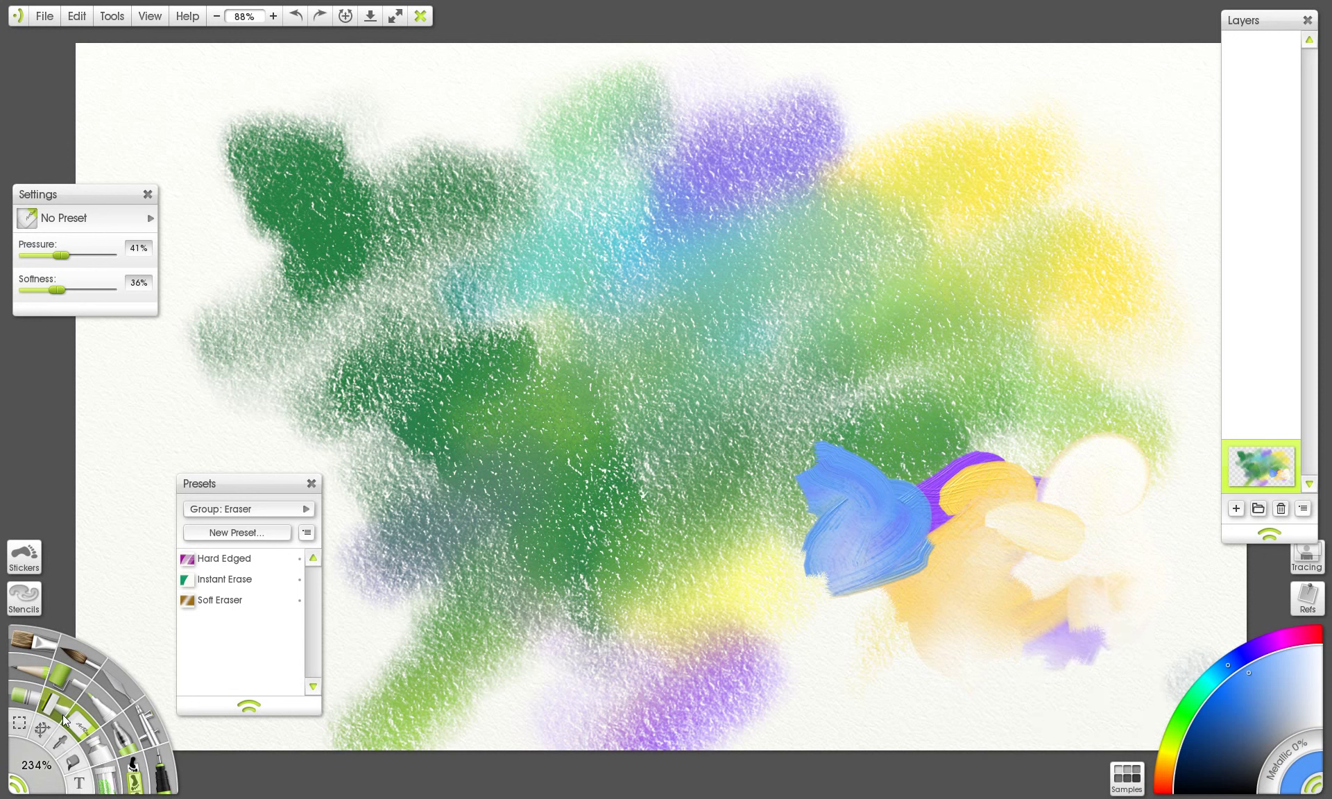
pyautogui.hotkey('ctrl', 'z')
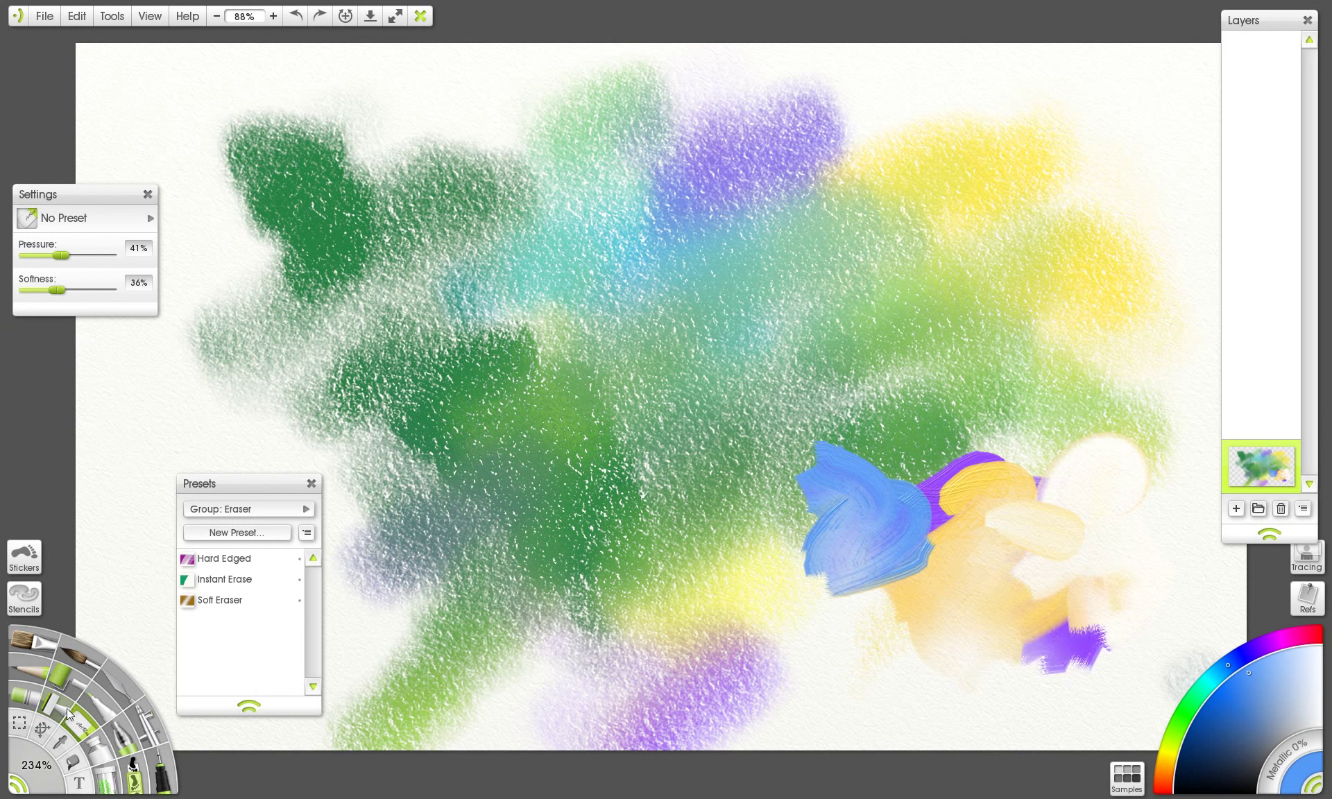
# - Draw wavy blue felt pen lines at the painting's left edge, then along the lower and right edges with the Left The Cap Off preset
pyautogui.click(132, 753)
pyautogui.moveTo(231, 193)
pyautogui.mouseDown()
pyautogui.moveTo(233, 255)
pyautogui.moveTo(338, 455)
pyautogui.moveTo(409, 523)
pyautogui.mouseUp()
pyautogui.click(229, 601)
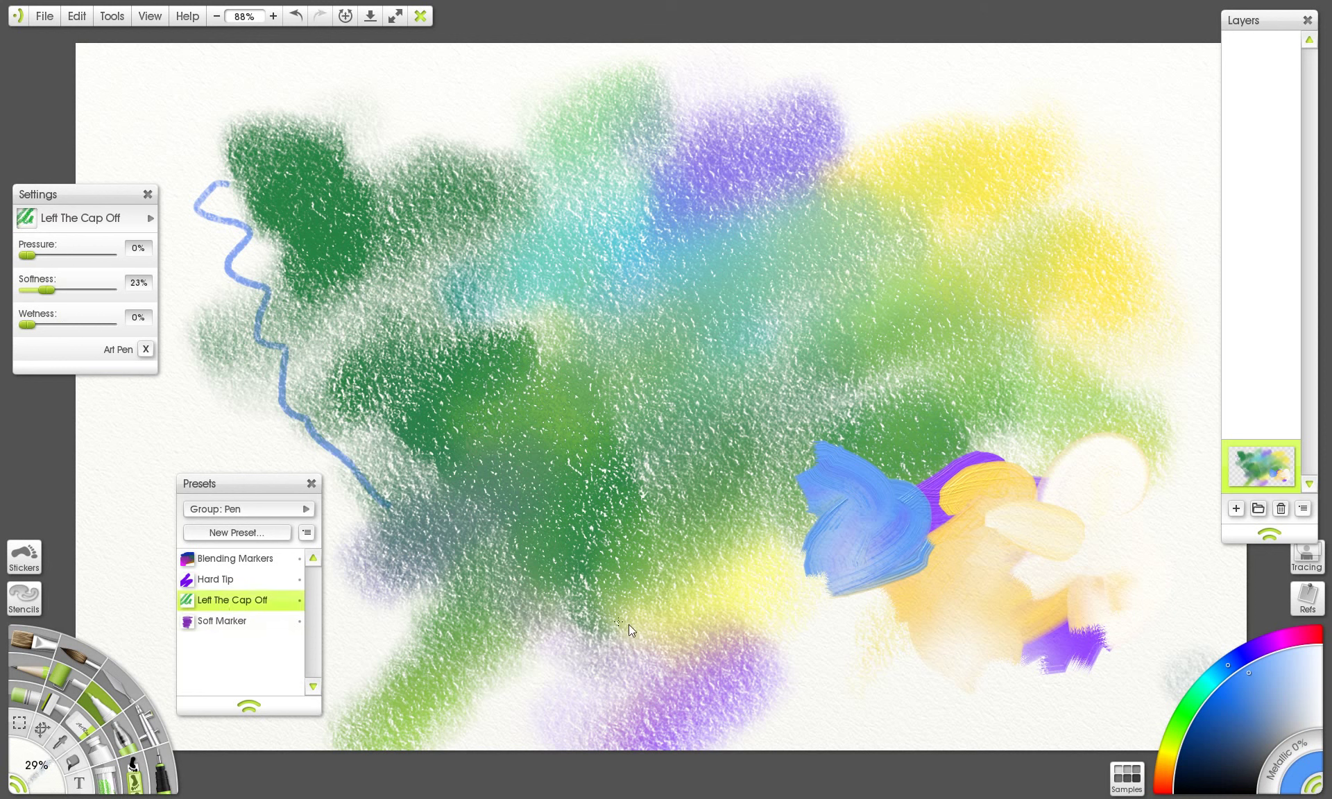
pyautogui.moveTo(680, 618)
pyautogui.mouseDown()
pyautogui.moveTo(827, 694)
pyautogui.moveTo(887, 683)
pyautogui.mouseUp()
pyautogui.moveTo(1114, 68)
pyautogui.mouseDown()
pyautogui.moveTo(1100, 154)
pyautogui.moveTo(1124, 320)
pyautogui.mouseUp()
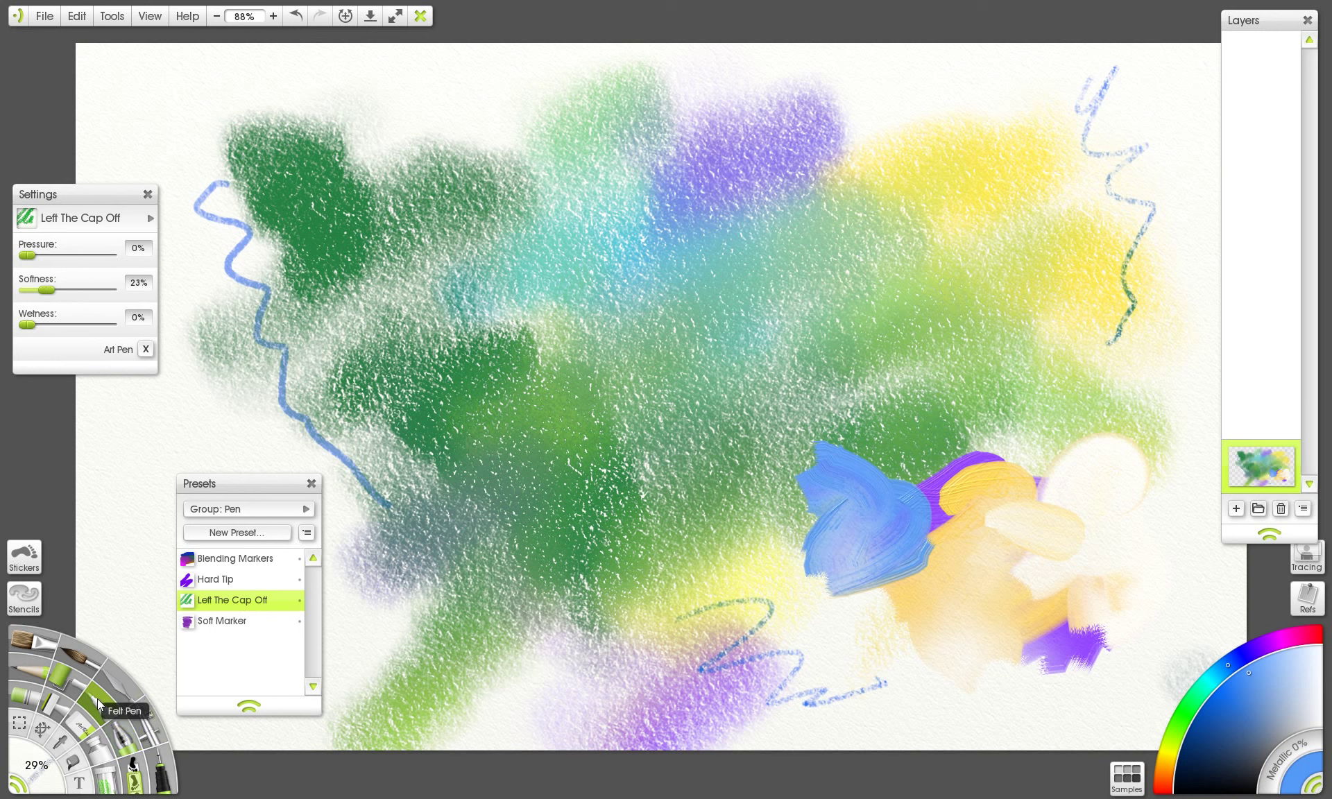
# - Apply the Soft Marker preset and draw a blue zigzag along the lower part and black curved lines across the upper part
pyautogui.click(264, 623)
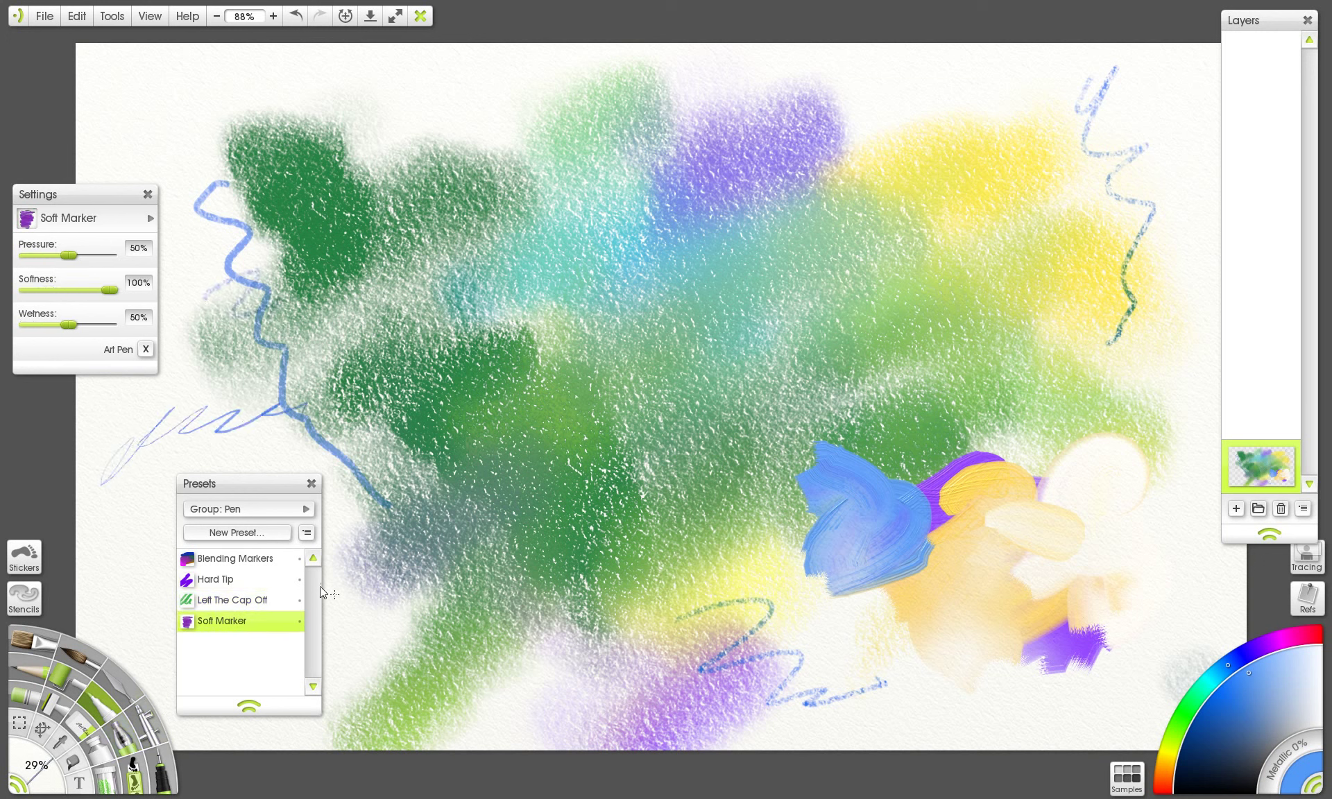
pyautogui.moveTo(487, 532)
pyautogui.mouseDown()
pyautogui.moveTo(640, 686)
pyautogui.moveTo(951, 688)
pyautogui.mouseUp()
pyautogui.moveTo(1250, 710); pyautogui.dragTo(1175, 793)
pyautogui.moveTo(1061, 467)
pyautogui.mouseDown()
pyautogui.moveTo(1020, 528)
pyautogui.moveTo(864, 323)
pyautogui.moveTo(231, 234)
pyautogui.moveTo(533, 256)
pyautogui.moveTo(989, 107)
pyautogui.mouseUp()
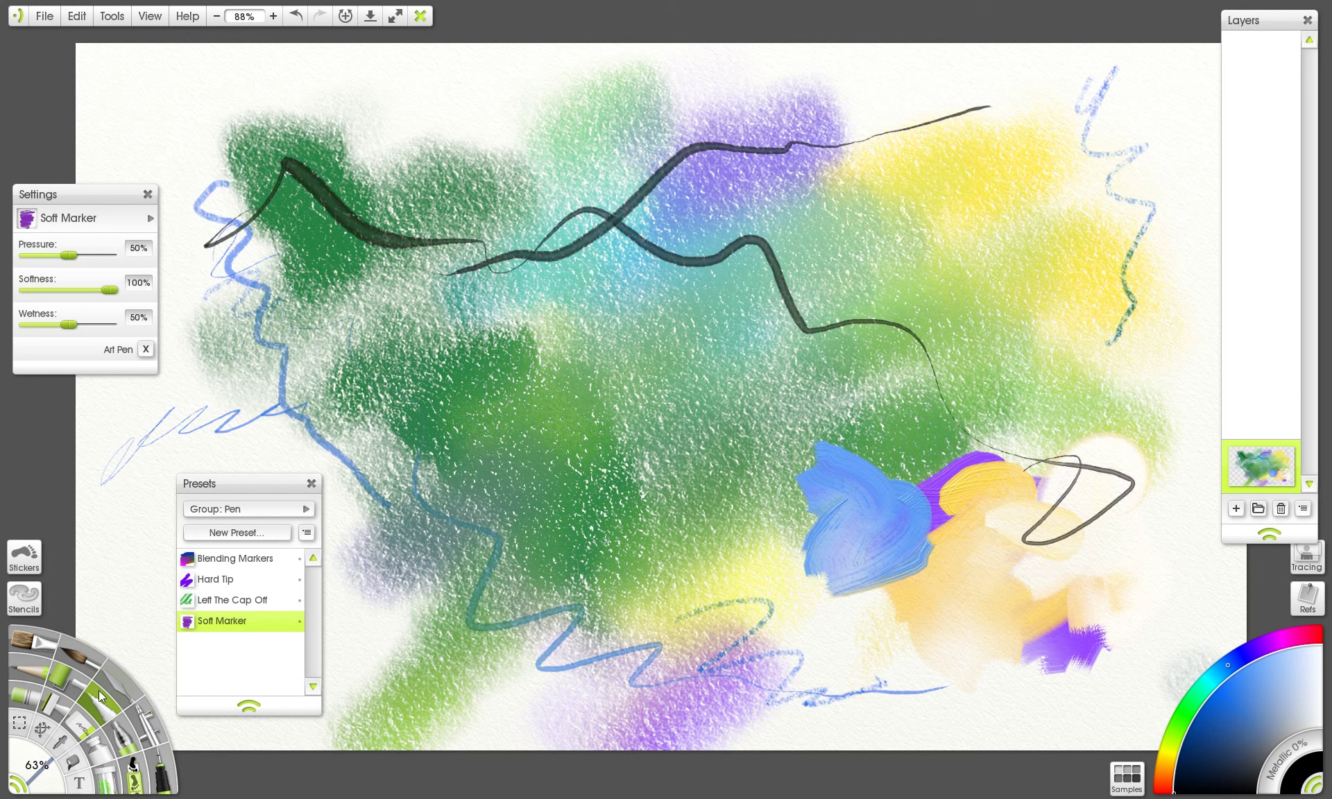
# - Try airbrush strokes on the upper painting, first without a new preset and then with Tendrils, undoing them all
pyautogui.click(149, 725)
pyautogui.moveTo(425, 135)
pyautogui.mouseDown()
pyautogui.moveTo(478, 77)
pyautogui.moveTo(673, 215)
pyautogui.mouseUp()
pyautogui.hotkey('ctrl', 'z')
pyautogui.click(235, 620)
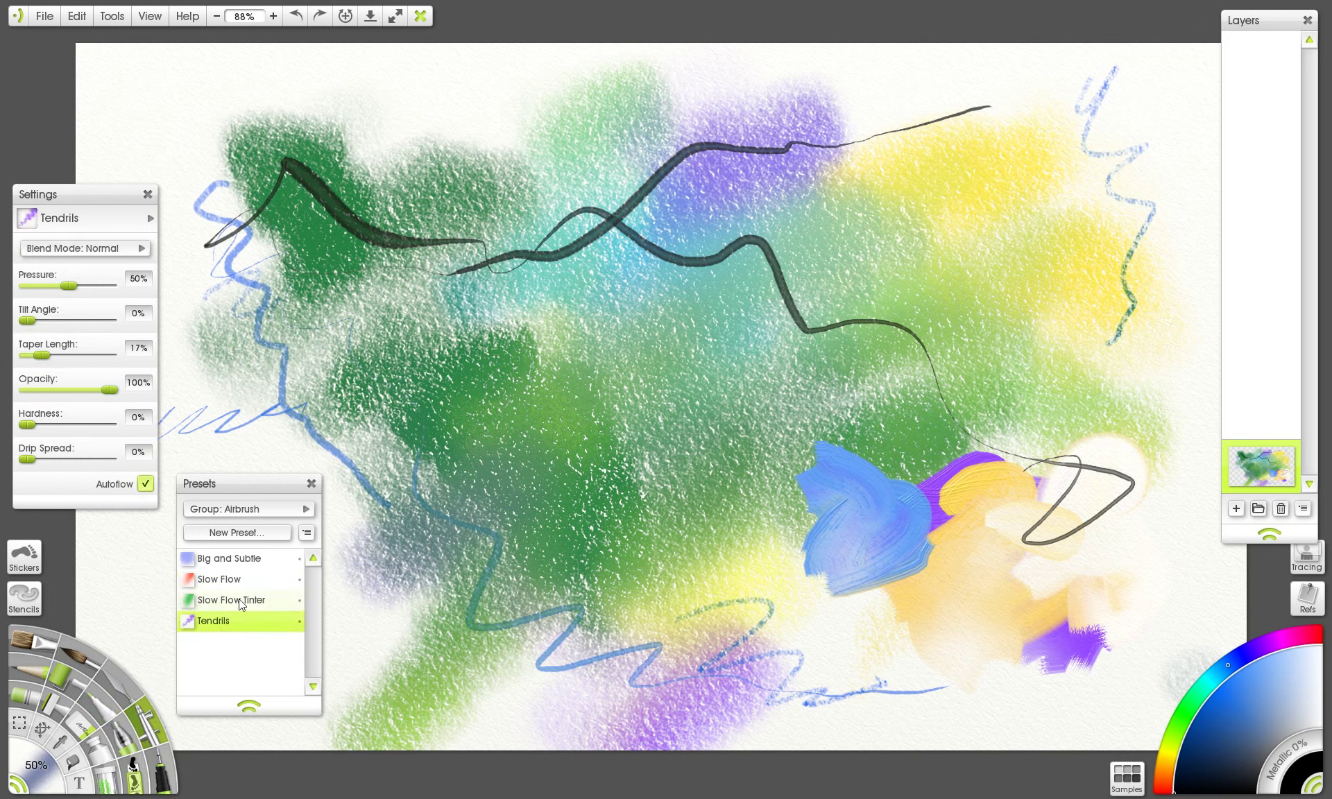
pyautogui.keyDown('shift'); pyautogui.moveTo(437, 347); pyautogui.dragTo(489, 327); pyautogui.keyUp('shift')
pyautogui.moveTo(486, 132)
pyautogui.mouseDown()
pyautogui.moveTo(433, 195)
pyautogui.moveTo(521, 173)
pyautogui.mouseUp()
pyautogui.hotkey('ctrl', 'z')
pyautogui.hotkey('ctrl', 'z')
# - Try airbrush strokes with the Slow Flow Tinter and Slow Flow presets across the upper painting, undoing them
pyautogui.click(231, 599)
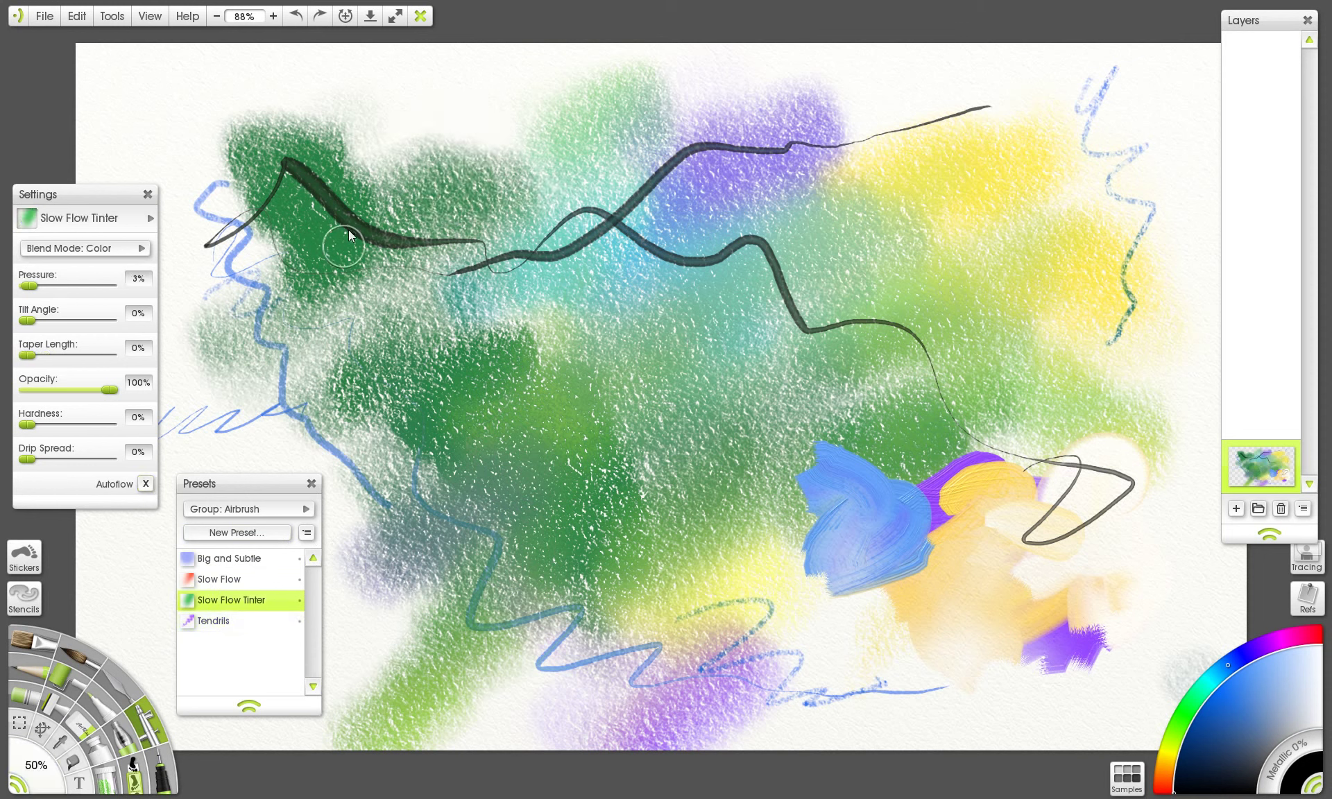
pyautogui.keyDown('shift'); pyautogui.moveTo(348, 236); pyautogui.dragTo(441, 229); pyautogui.keyUp('shift')
pyautogui.moveTo(444, 128)
pyautogui.mouseDown()
pyautogui.moveTo(521, 110)
pyautogui.moveTo(589, 186)
pyautogui.mouseUp()
pyautogui.hotkey('ctrl', 'z')
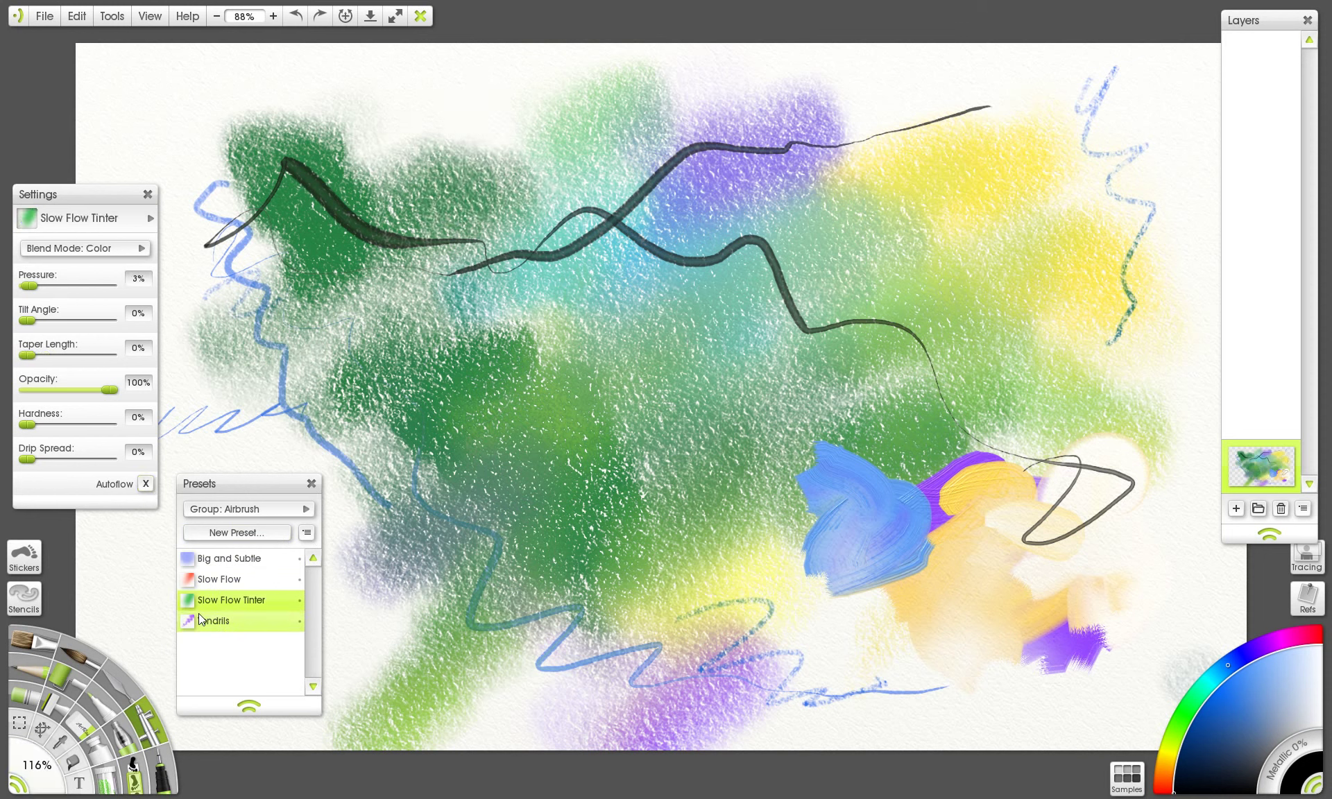
pyautogui.click(240, 579)
pyautogui.moveTo(417, 52)
pyautogui.mouseDown()
pyautogui.moveTo(574, 83)
pyautogui.moveTo(659, 163)
pyautogui.mouseUp()
pyautogui.hotkey('ctrl', 'z')
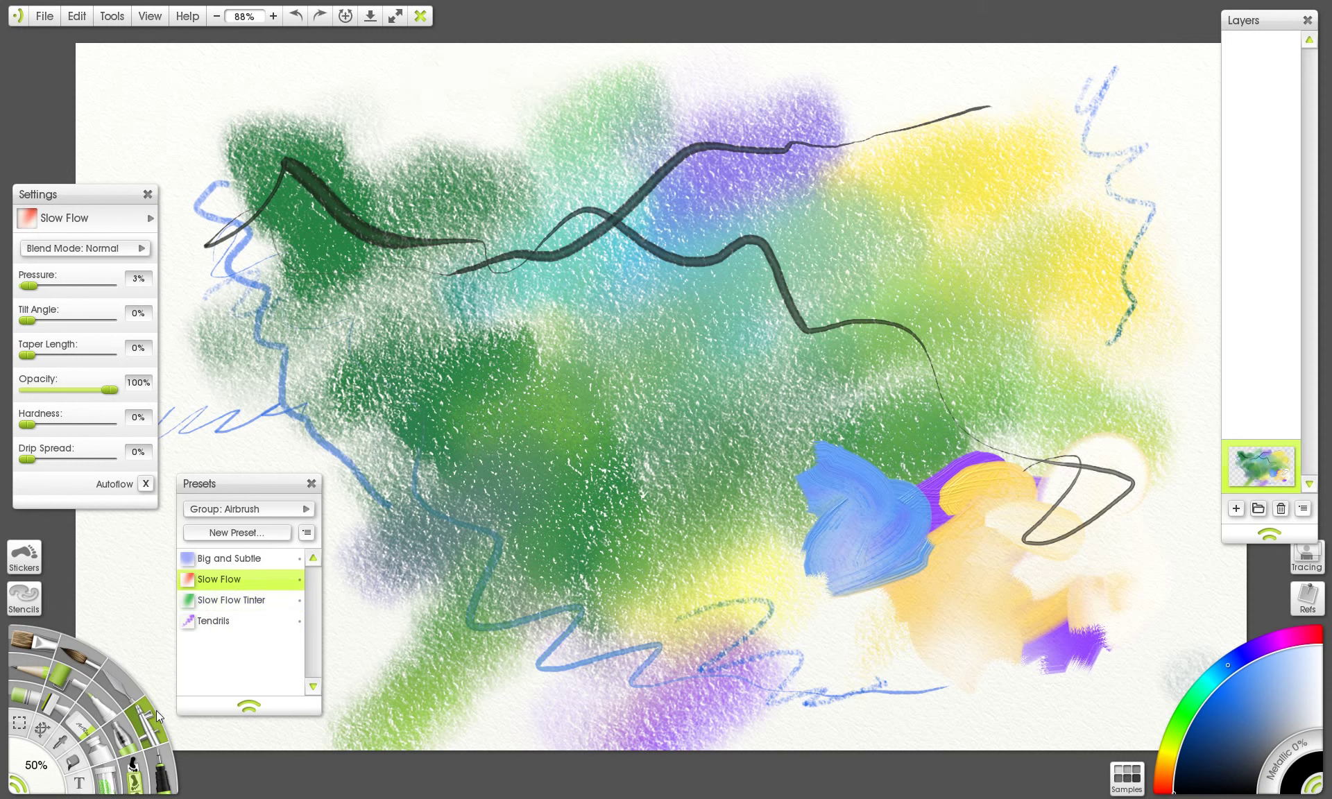
# - Switch to the Gloop Pen and draw black blobs from the upper left to the lower right, undoing all but the first
pyautogui.click(129, 746)
pyautogui.moveTo(368, 136)
pyautogui.mouseDown()
pyautogui.moveTo(590, 167)
pyautogui.moveTo(821, 394)
pyautogui.moveTo(1124, 357)
pyautogui.moveTo(1101, 639)
pyautogui.moveTo(1110, 666)
pyautogui.mouseUp()
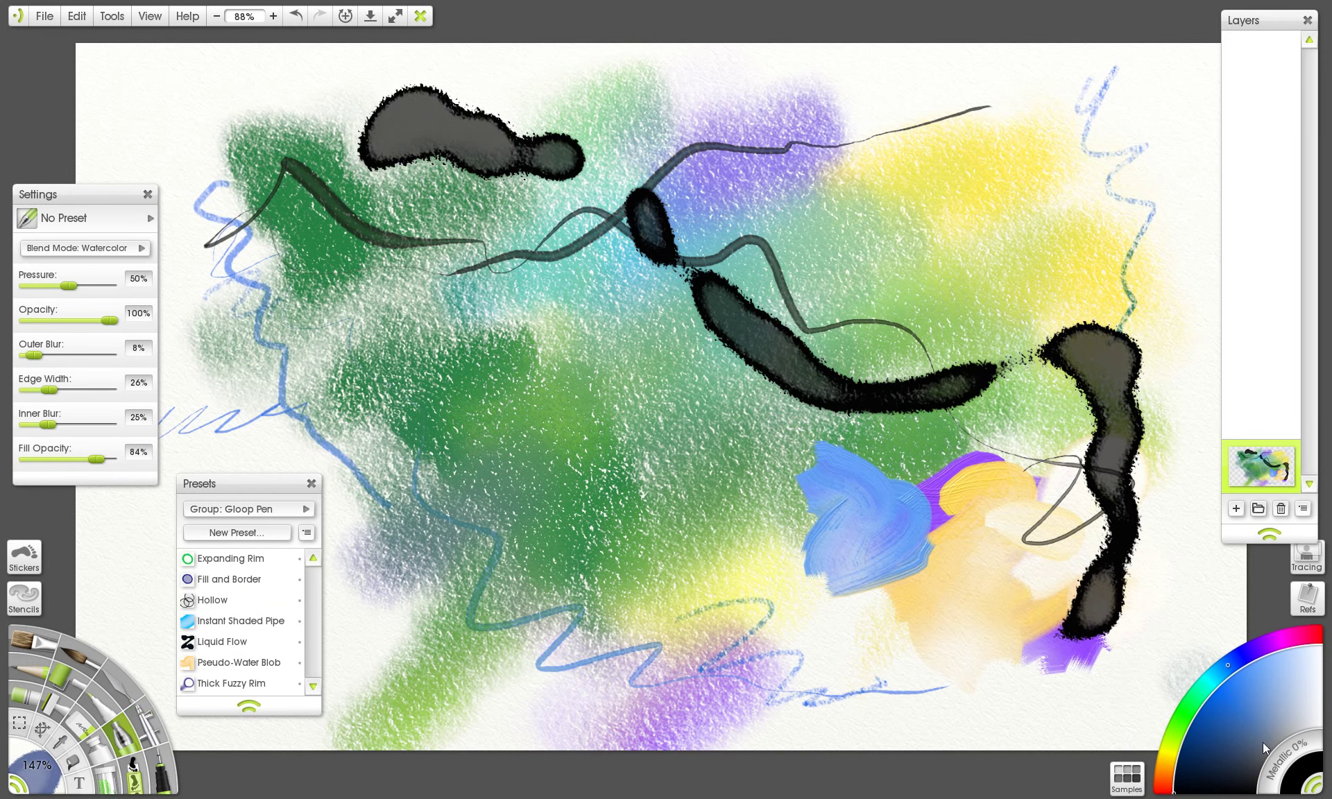
pyautogui.hotkey('ctrl', 'z')
# - Draw bright blue, dark blue and navy Gloop Pen strokes across the middle of the painting
pyautogui.moveTo(744, 224)
pyautogui.mouseDown()
pyautogui.moveTo(732, 191)
pyautogui.moveTo(538, 231)
pyautogui.mouseUp()
pyautogui.moveTo(547, 346); pyautogui.dragTo(589, 386)
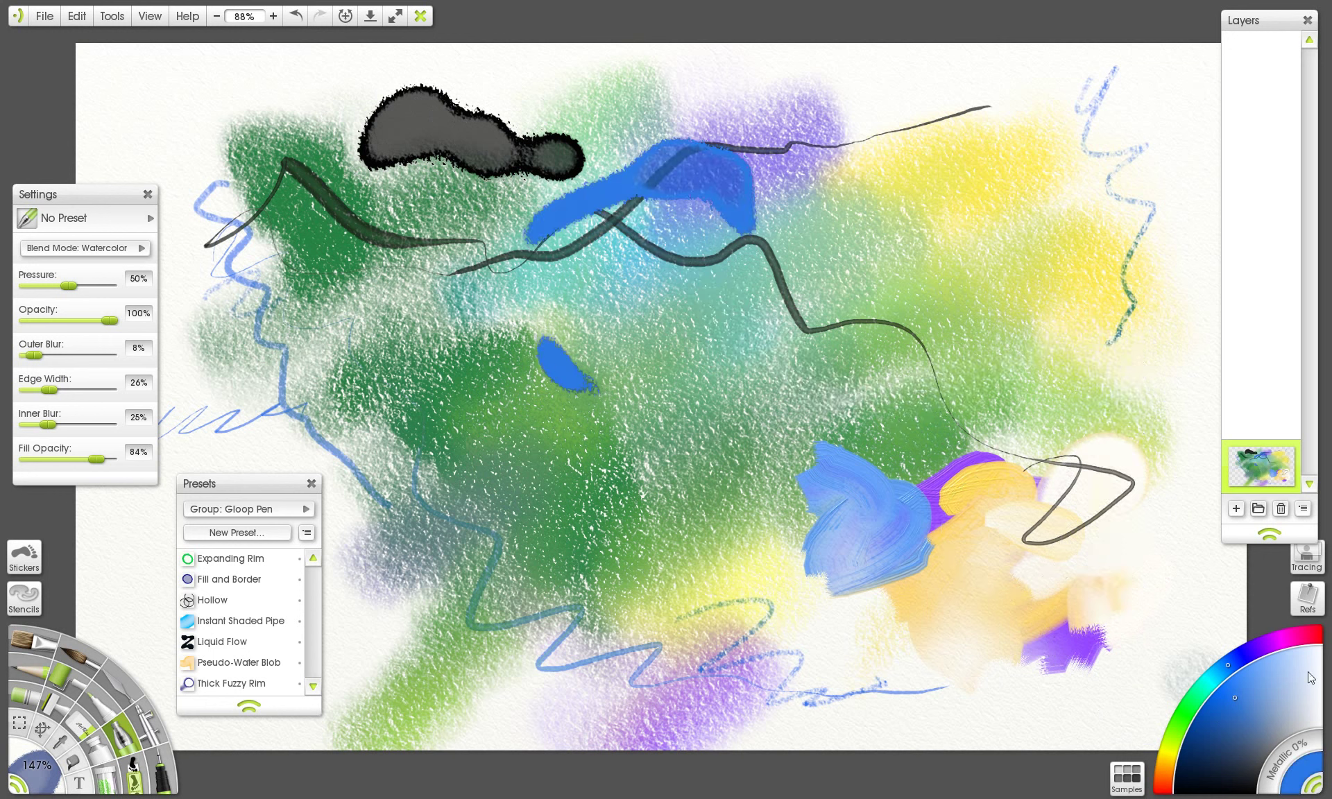
pyautogui.click(1192, 727)
pyautogui.moveTo(1192, 727); pyautogui.dragTo(1201, 734)
pyautogui.moveTo(472, 372); pyautogui.dragTo(668, 505)
pyautogui.moveTo(782, 509); pyautogui.dragTo(805, 524)
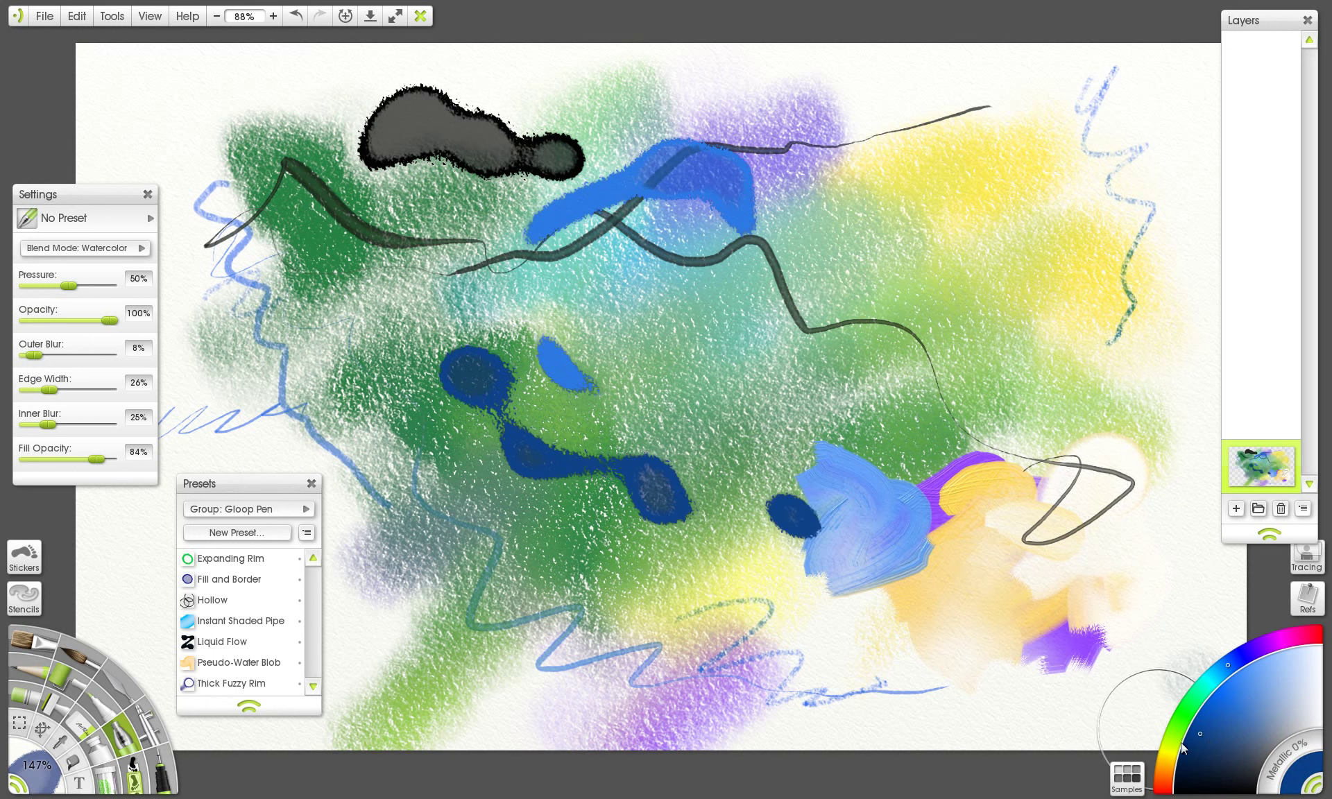
pyautogui.click(1229, 758)
pyautogui.moveTo(899, 379)
pyautogui.mouseDown()
pyautogui.moveTo(555, 143)
pyautogui.moveTo(694, 295)
pyautogui.moveTo(992, 271)
pyautogui.mouseUp()
# - Try Ink Pen strokes over the left and upper parts of the painting and undo them
pyautogui.click(161, 769)
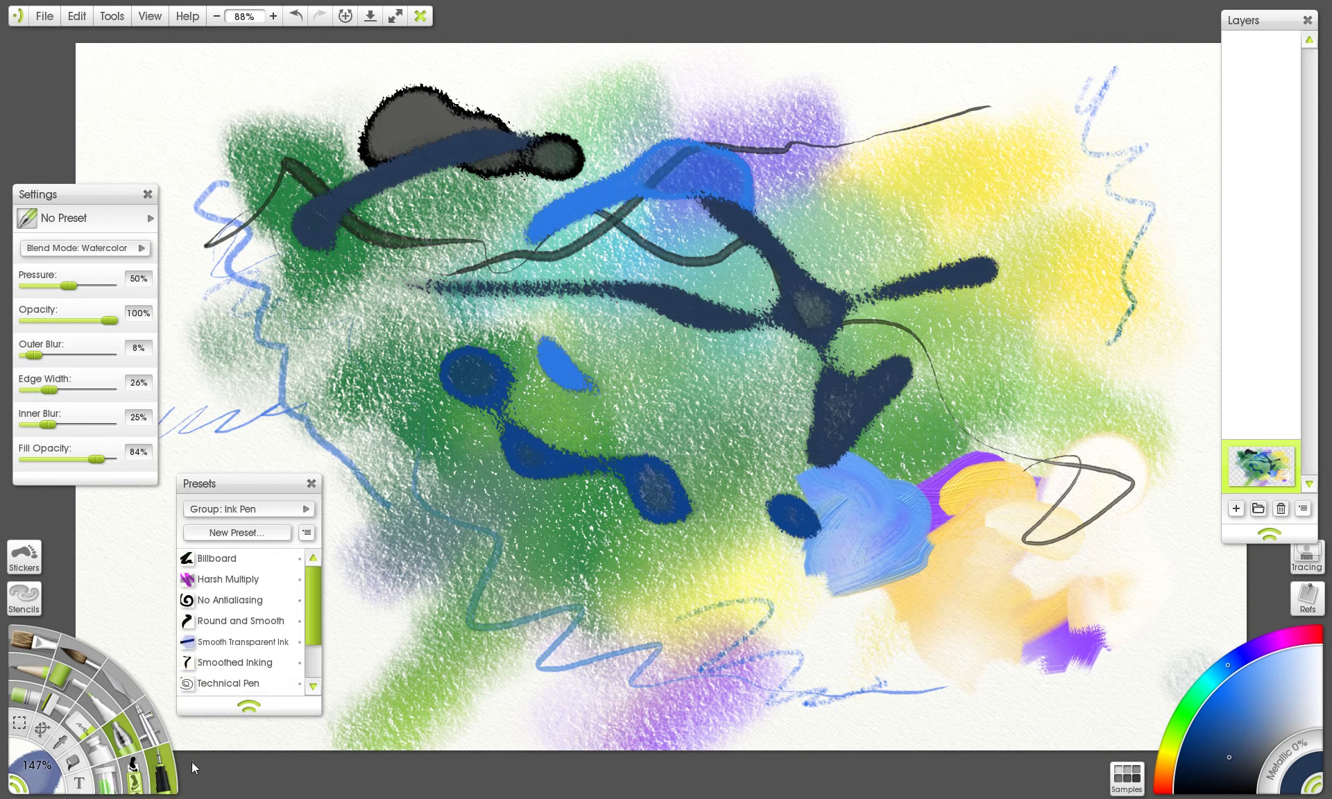
pyautogui.keyDown('shift'); pyautogui.moveTo(370, 513); pyautogui.dragTo(454, 477); pyautogui.keyUp('shift')
pyautogui.moveTo(240, 306)
pyautogui.mouseDown()
pyautogui.moveTo(186, 58)
pyautogui.moveTo(647, 152)
pyautogui.mouseUp()
pyautogui.hotkey('ctrl', 'z')
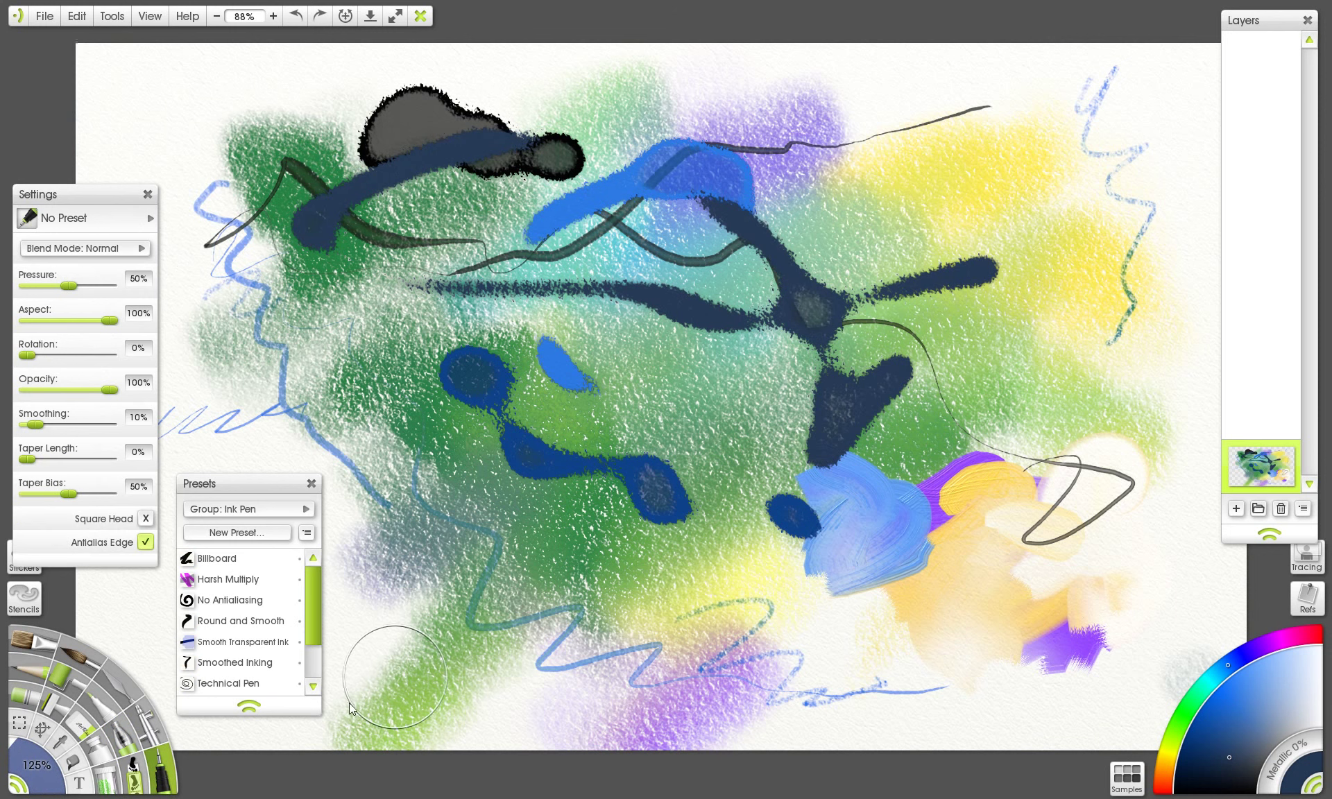
# - Try roller strokes at different sizes over the green pastel and the oil paint patches, undoing each one
pyautogui.click(77, 697)
pyautogui.moveTo(472, 445)
pyautogui.mouseDown()
pyautogui.moveTo(735, 501)
pyautogui.moveTo(697, 680)
pyautogui.mouseUp()
pyautogui.hotkey('ctrl', 'z')
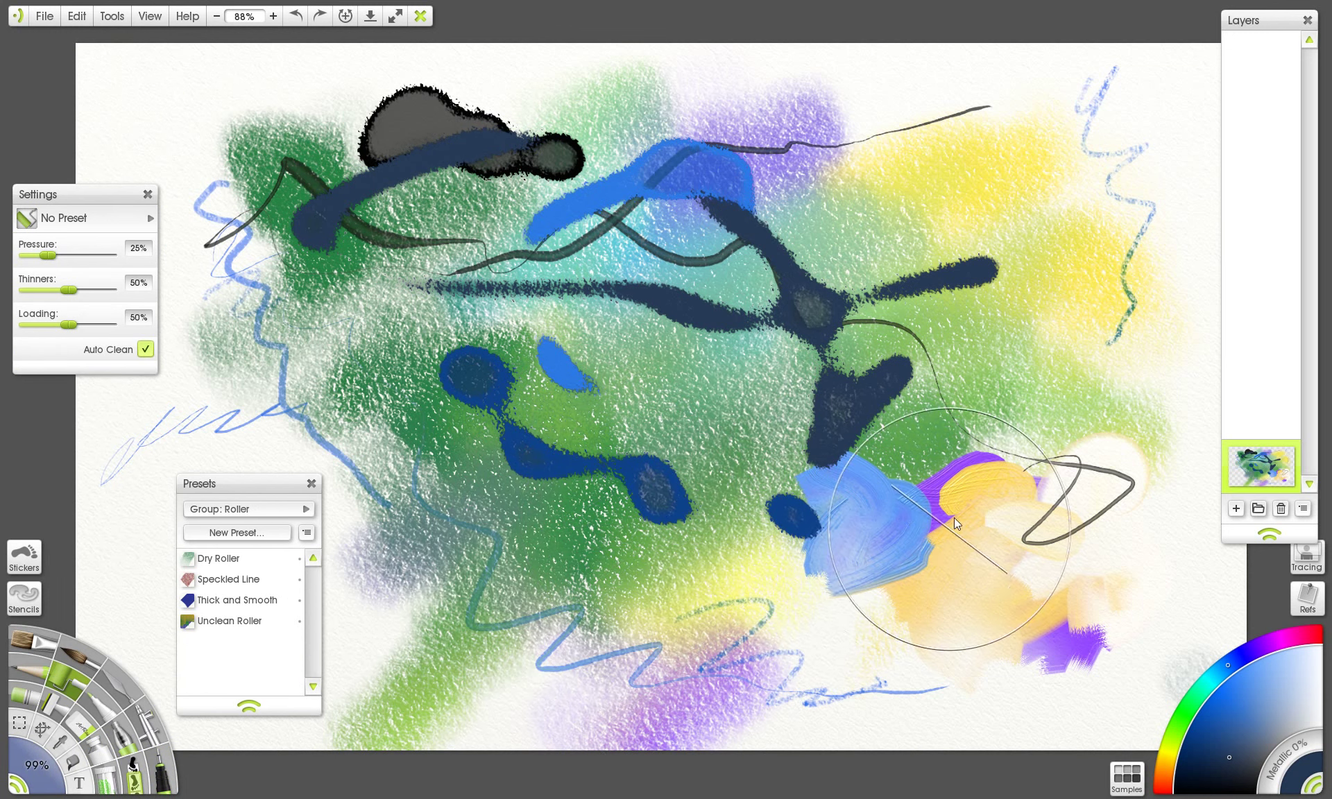
pyautogui.moveTo(955, 518)
pyautogui.mouseDown()
pyautogui.moveTo(965, 580)
pyautogui.moveTo(839, 573)
pyautogui.moveTo(877, 573)
pyautogui.mouseUp()
pyautogui.hotkey('ctrl', 'z')
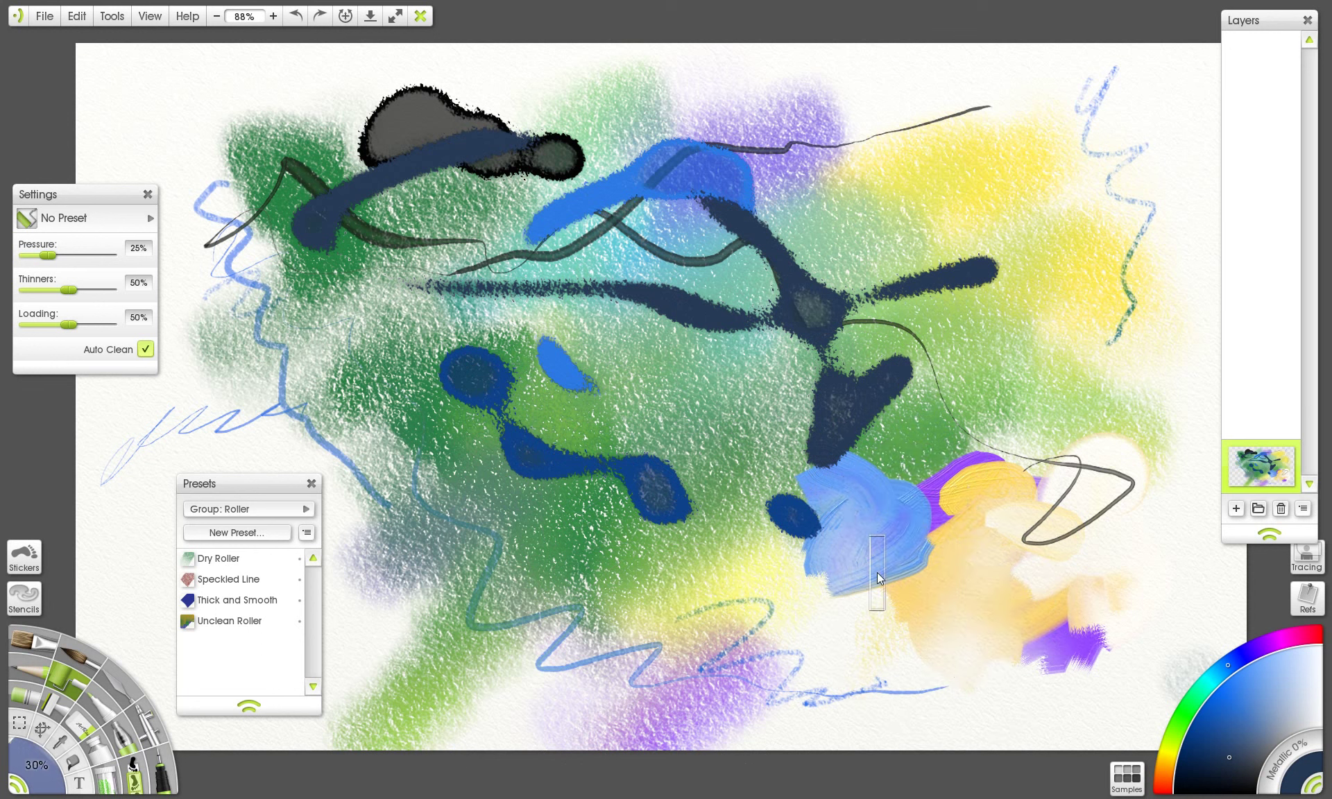
pyautogui.press(']')
pyautogui.moveTo(832, 546)
pyautogui.mouseDown()
pyautogui.moveTo(884, 606)
pyautogui.moveTo(970, 623)
pyautogui.mouseUp()
pyautogui.hotkey('ctrl', 'z')
# - Select the airbrush with its Slow Flow preset and switch to the aTube Catcher window
pyautogui.click(163, 713)
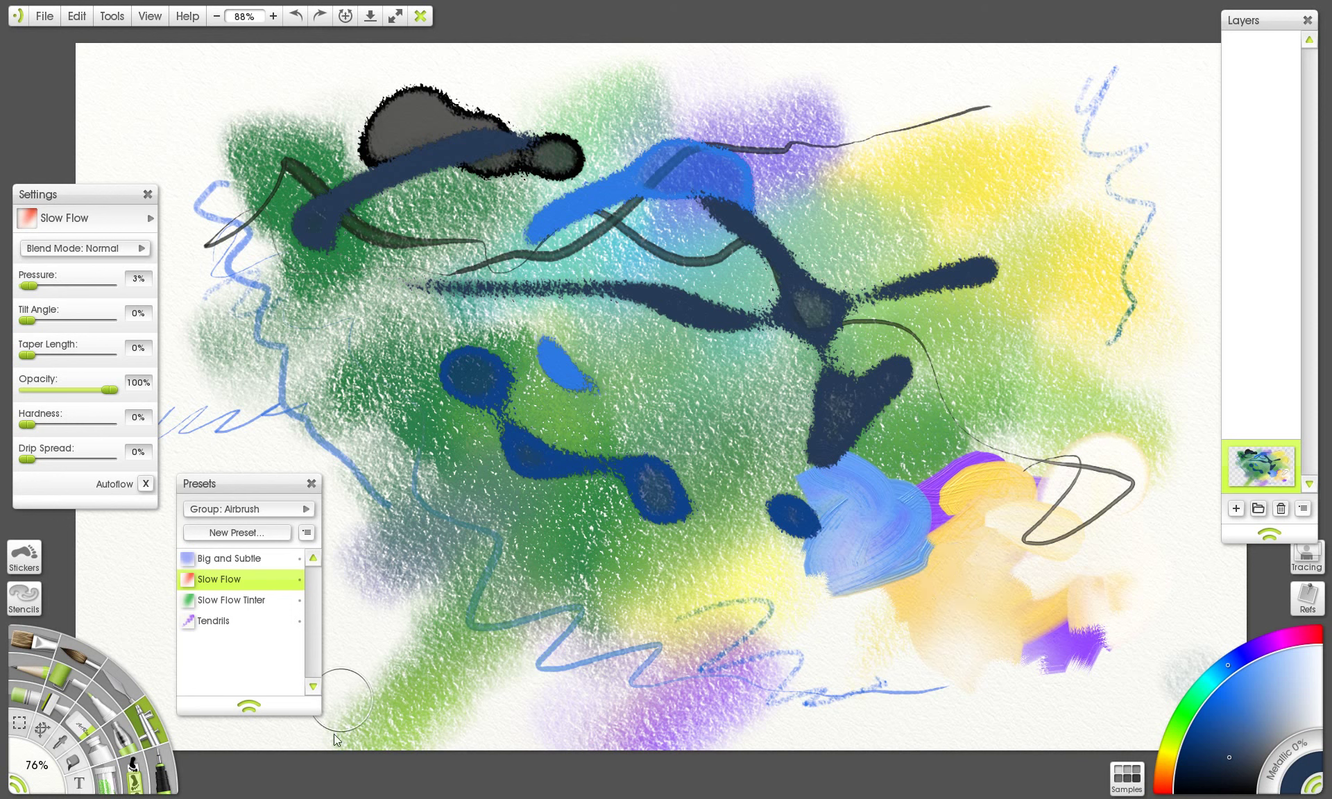
pyautogui.click(448, 798)
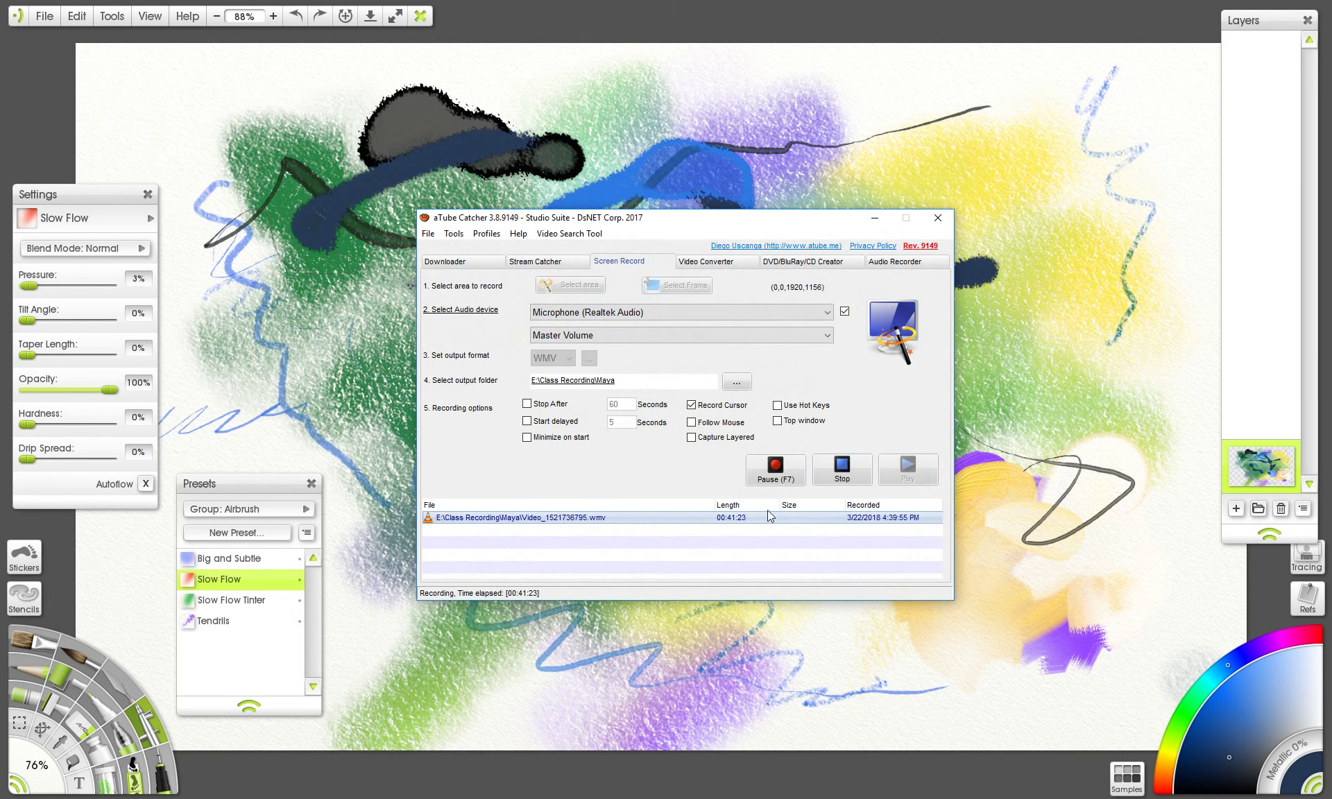